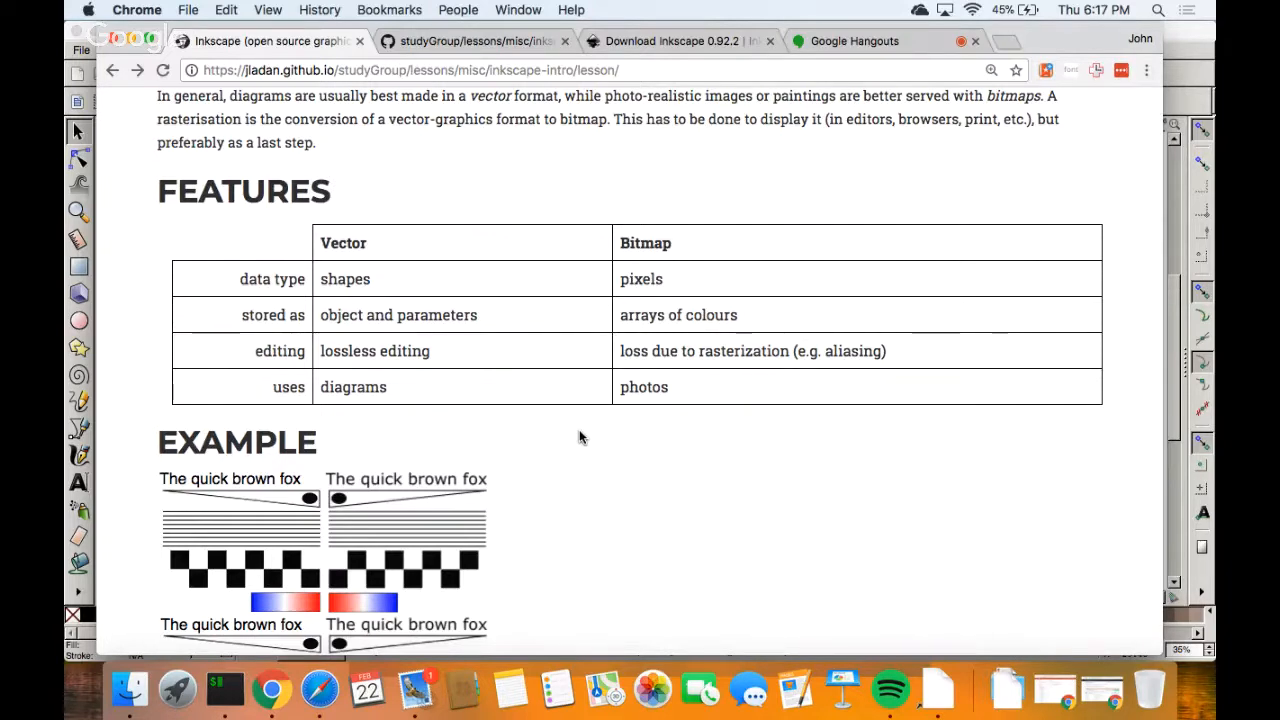
# Open the lesson's vector and bitmap example image in its own browser tab and show that tab.
pyautogui.scroll(-3, 579, 437)
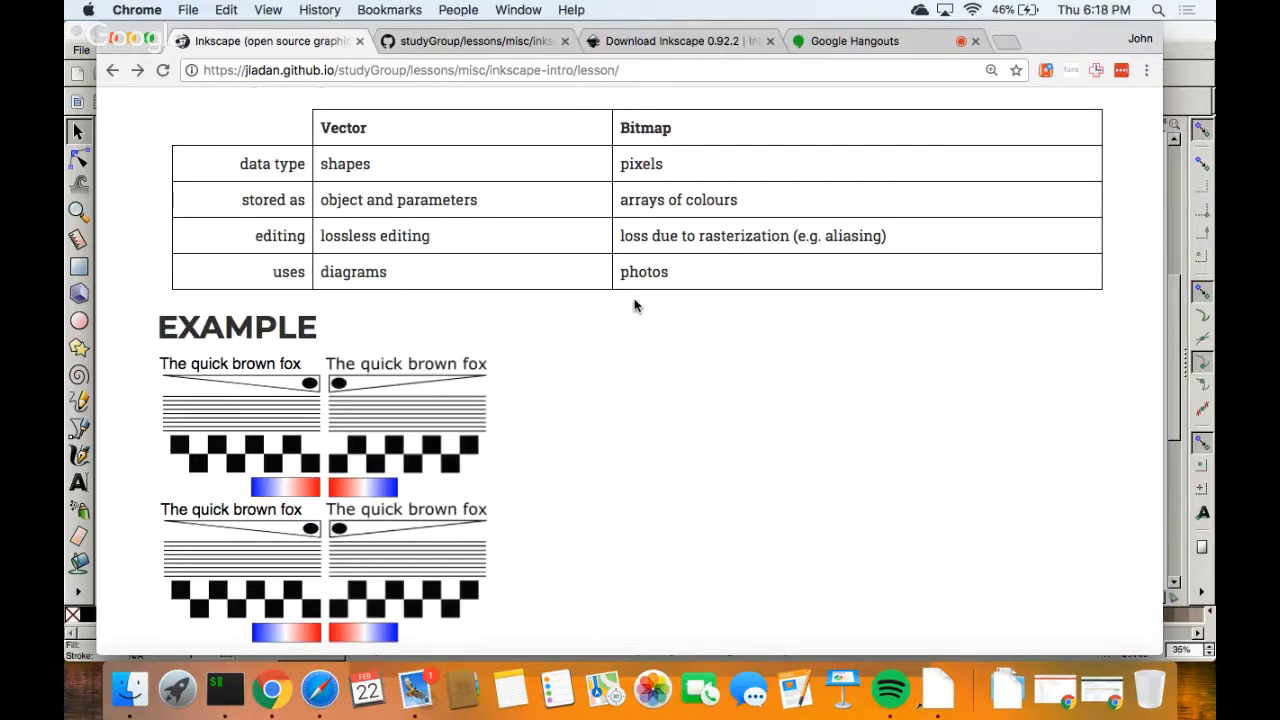
pyautogui.scroll(-2, 634, 300)
pyautogui.scroll(-2, 634, 300)
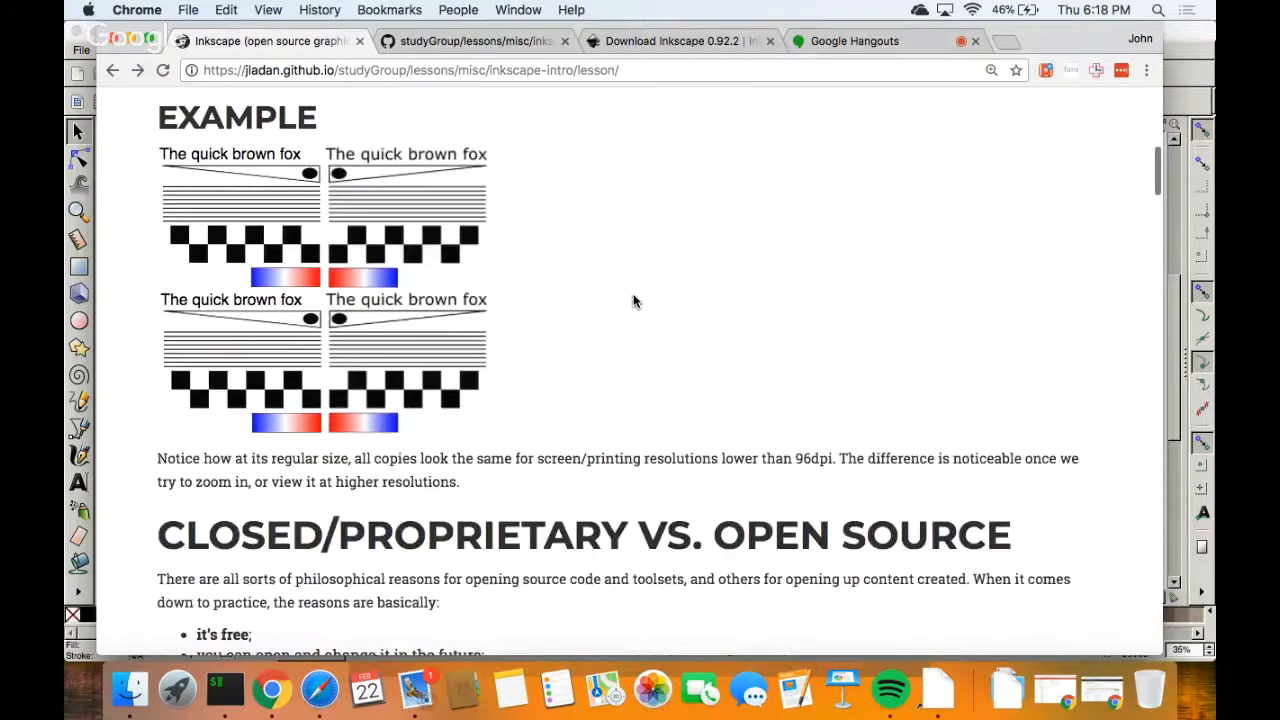
pyautogui.scroll(1, 631, 300)
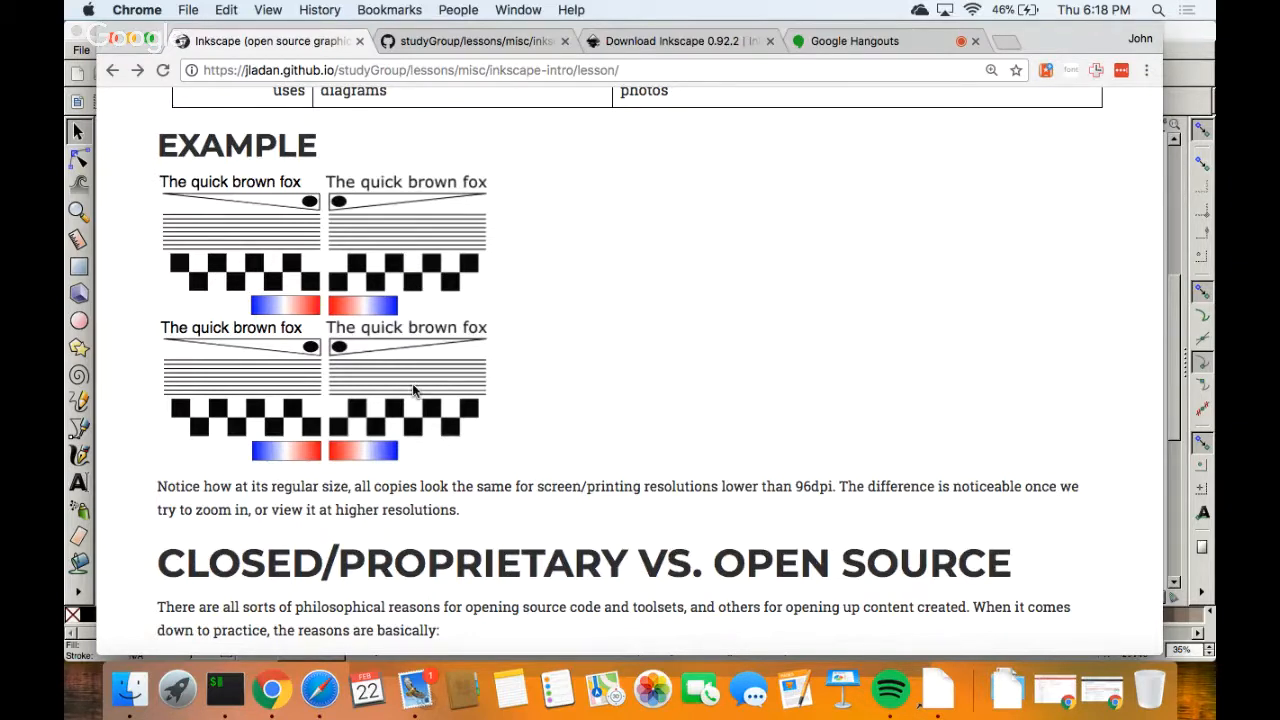
pyautogui.rightClick(394, 310)
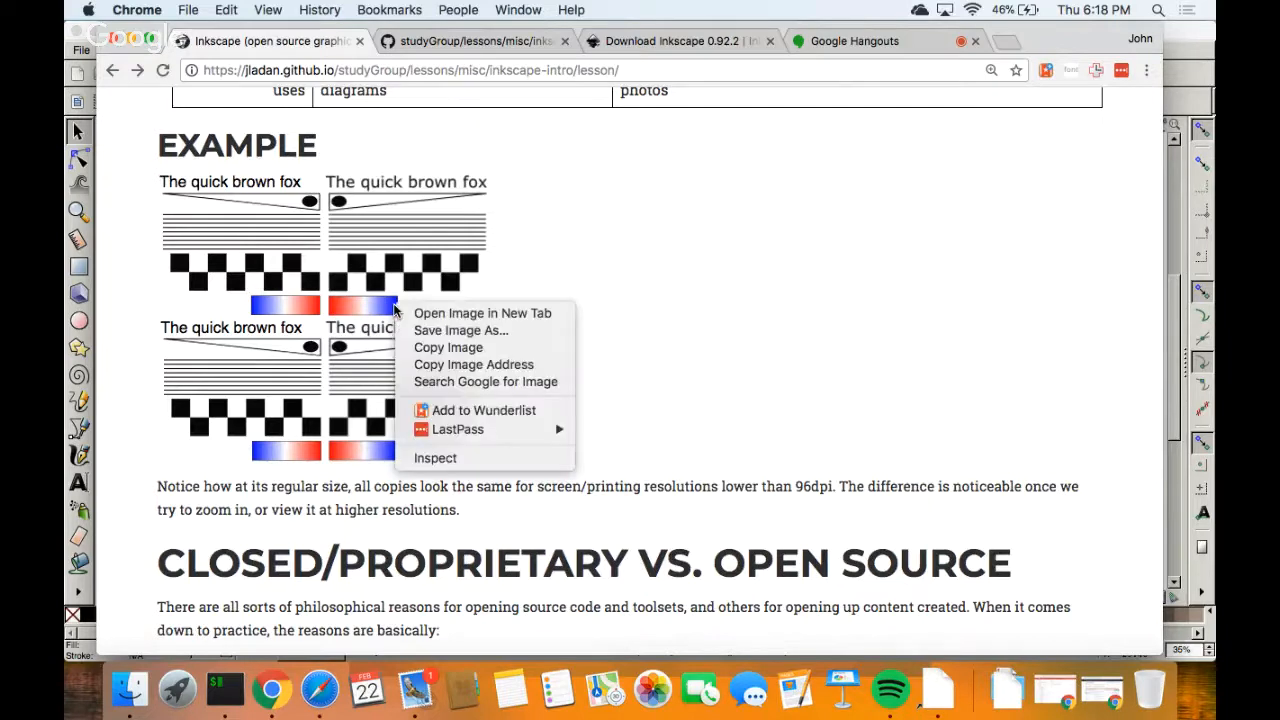
pyautogui.click(458, 316)
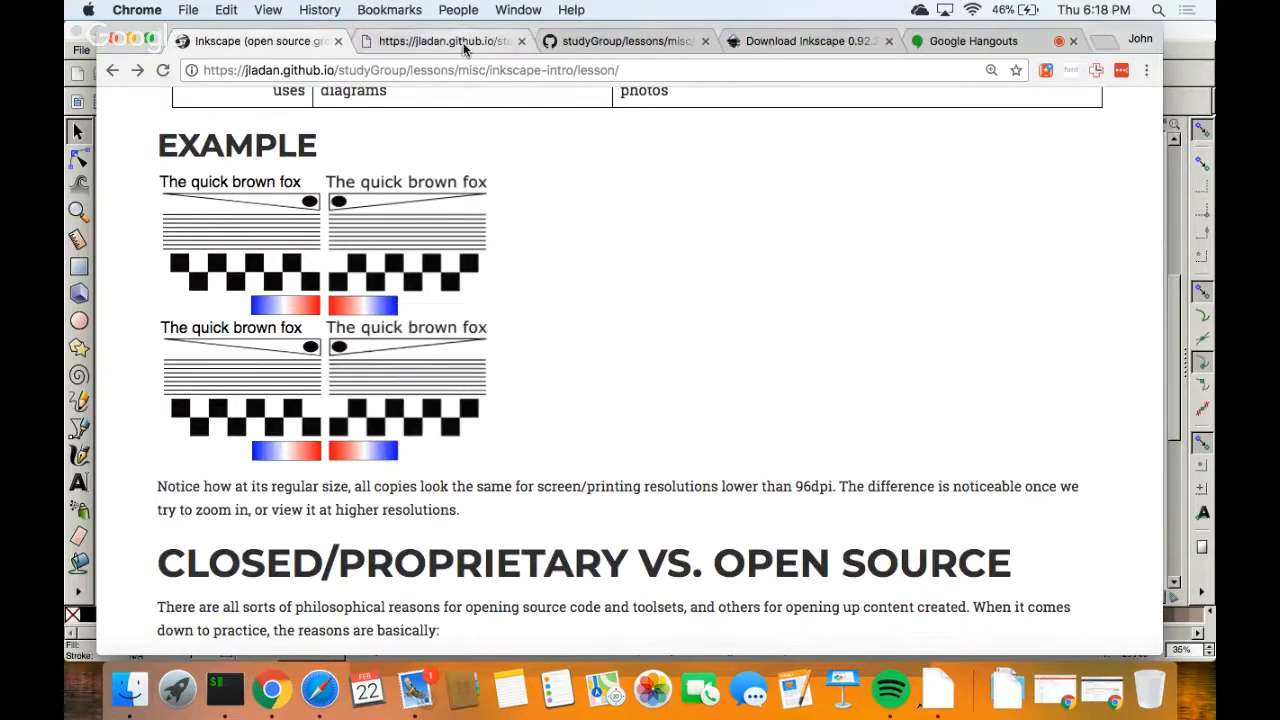
pyautogui.click(463, 42)
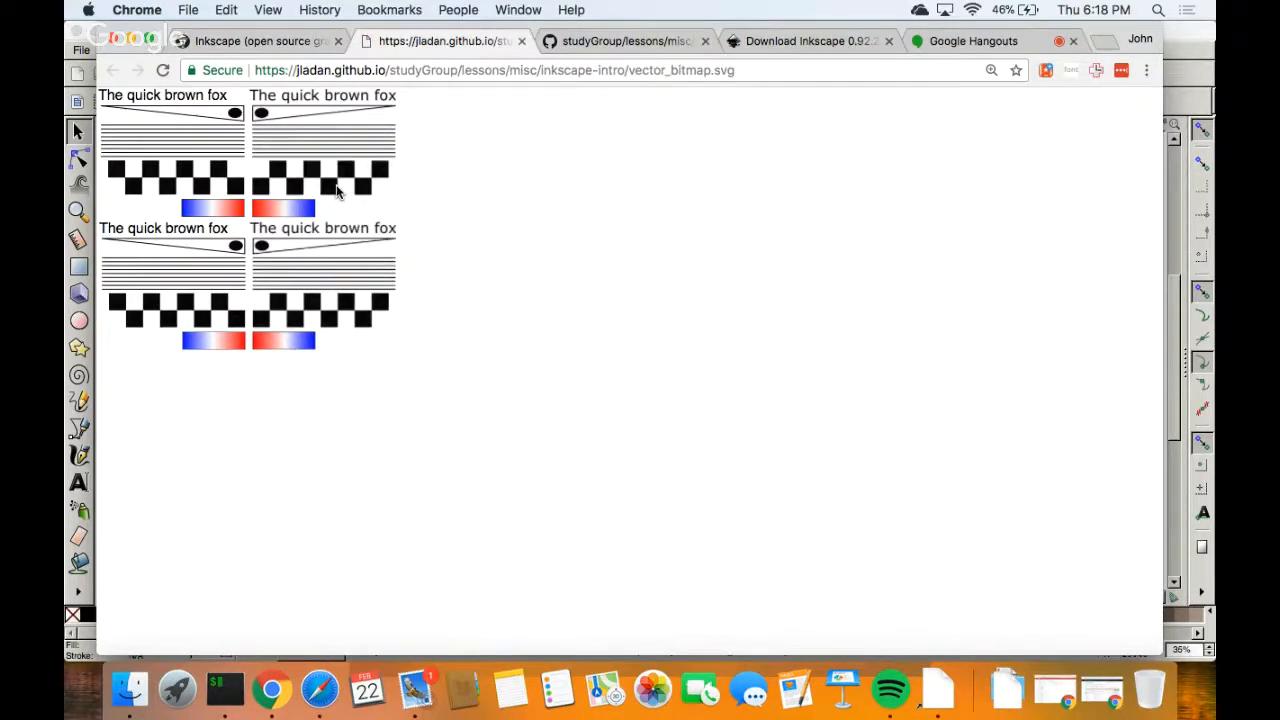
# Examine the enlarged example image, comparing edges of the text, lines, checkerboard and gradients between the vector and bitmap copies.
pyautogui.press('super+equal')
pyautogui.press('super+equal')
pyautogui.press('super+equal')
pyautogui.press('super+equal')
pyautogui.press('super+equal')
pyautogui.press('super+equal')
pyautogui.press('super+equal')
pyautogui.press('super+equal')
pyautogui.press('super+equal')
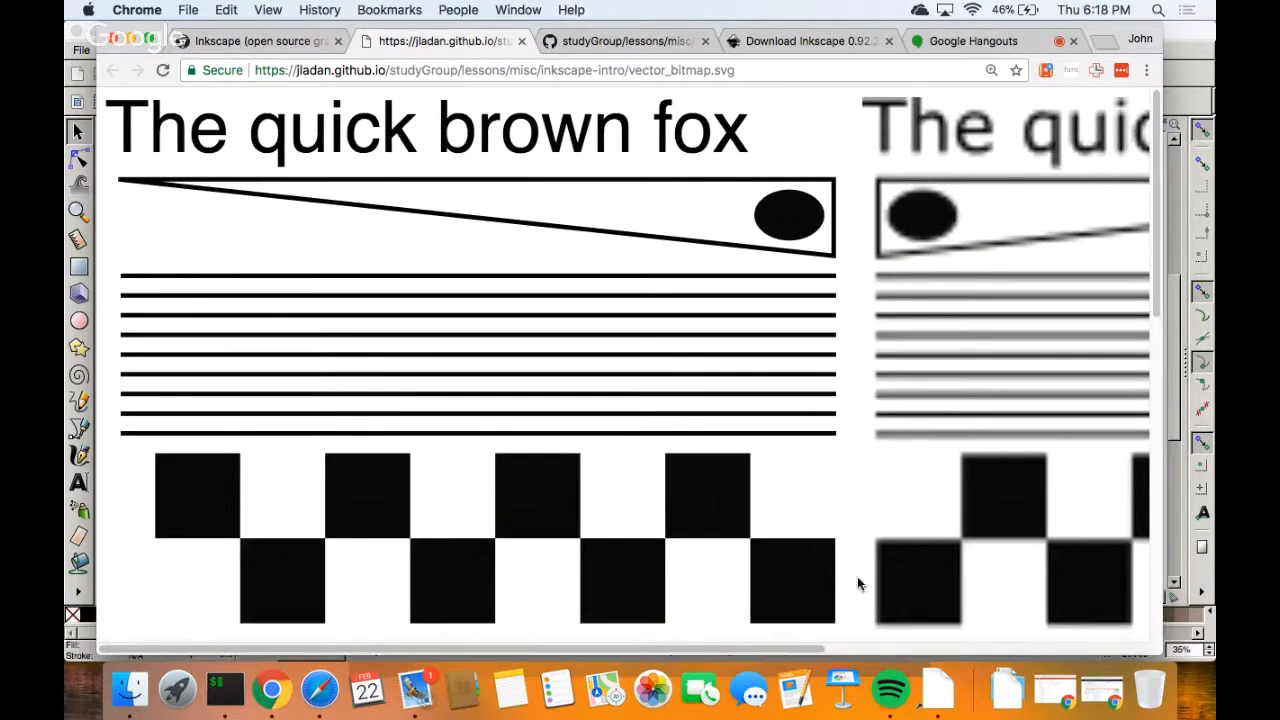
pyautogui.hscroll(5, 800, 421)
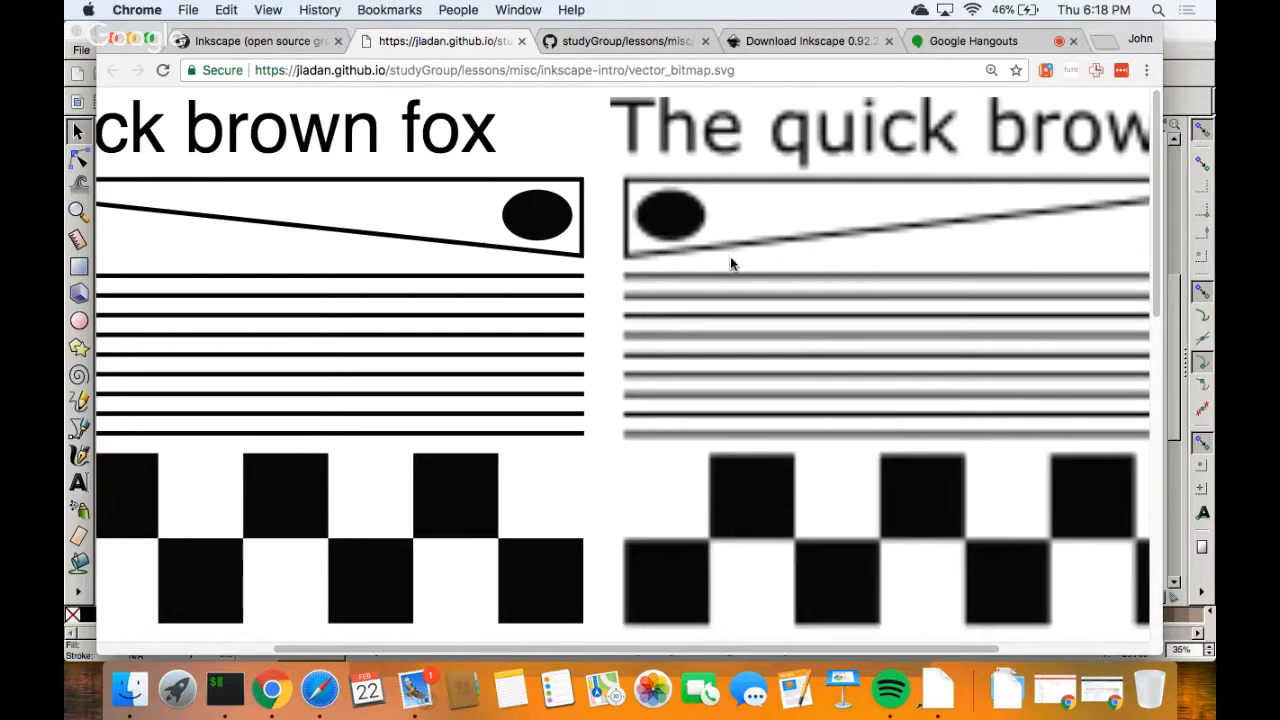
pyautogui.scroll(-3, 722, 268)
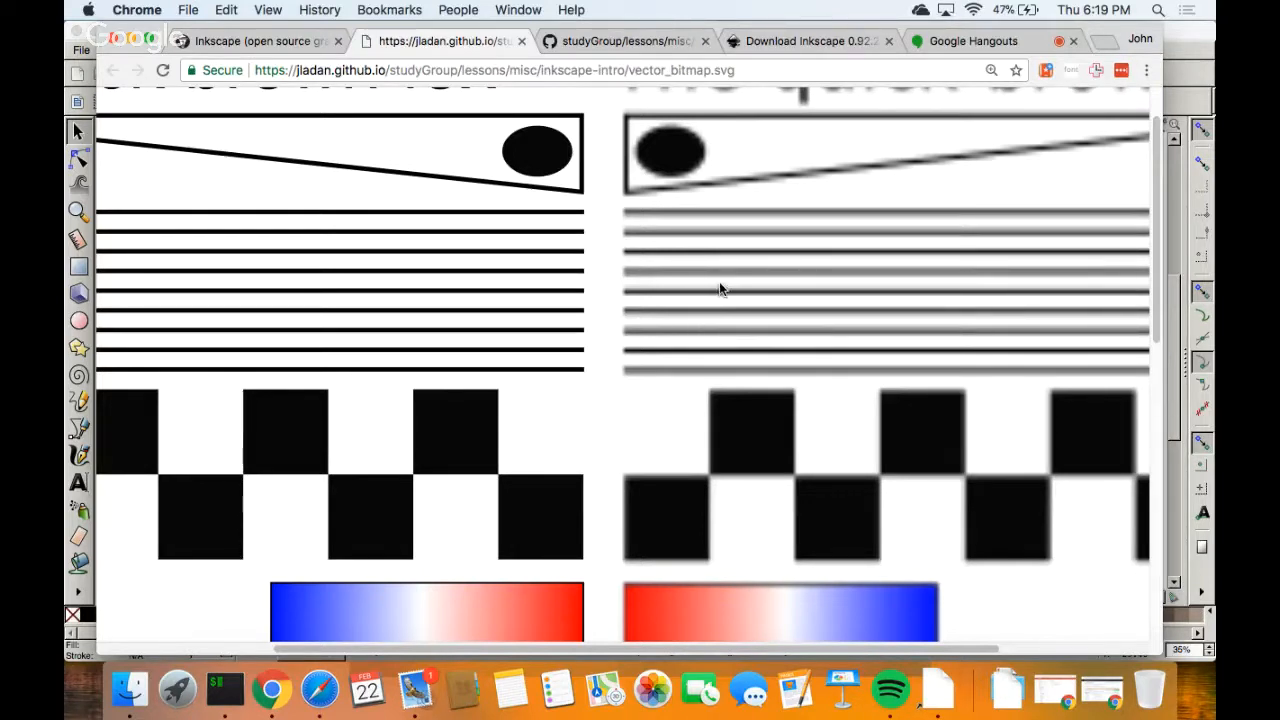
pyautogui.scroll(-5, 740, 310)
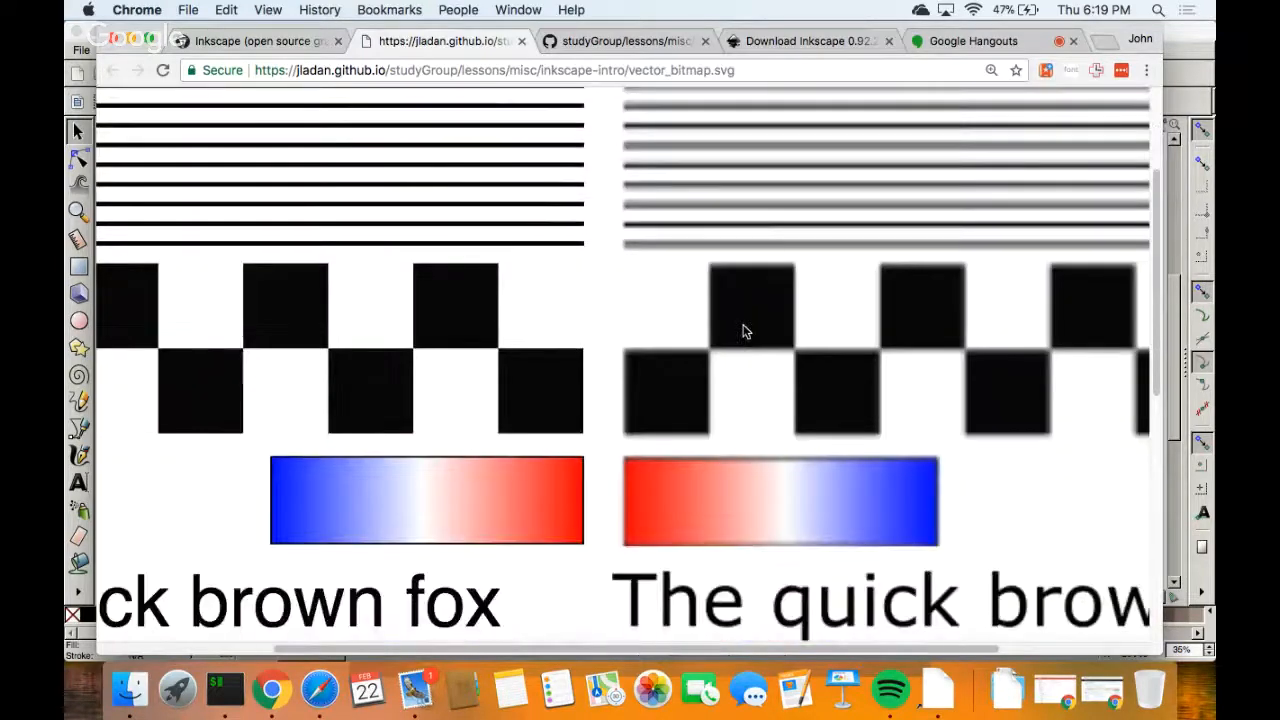
pyautogui.scroll(-2, 743, 332)
pyautogui.scroll(3, 743, 331)
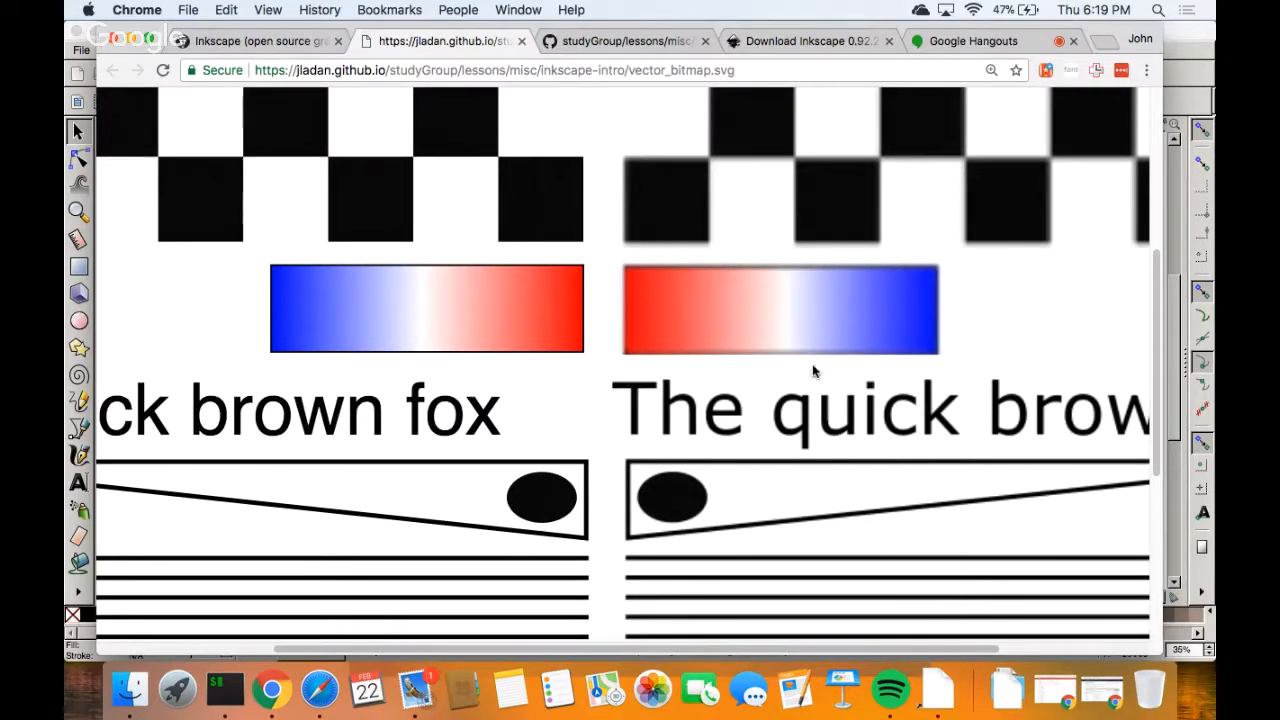
pyautogui.scroll(-5, 772, 406)
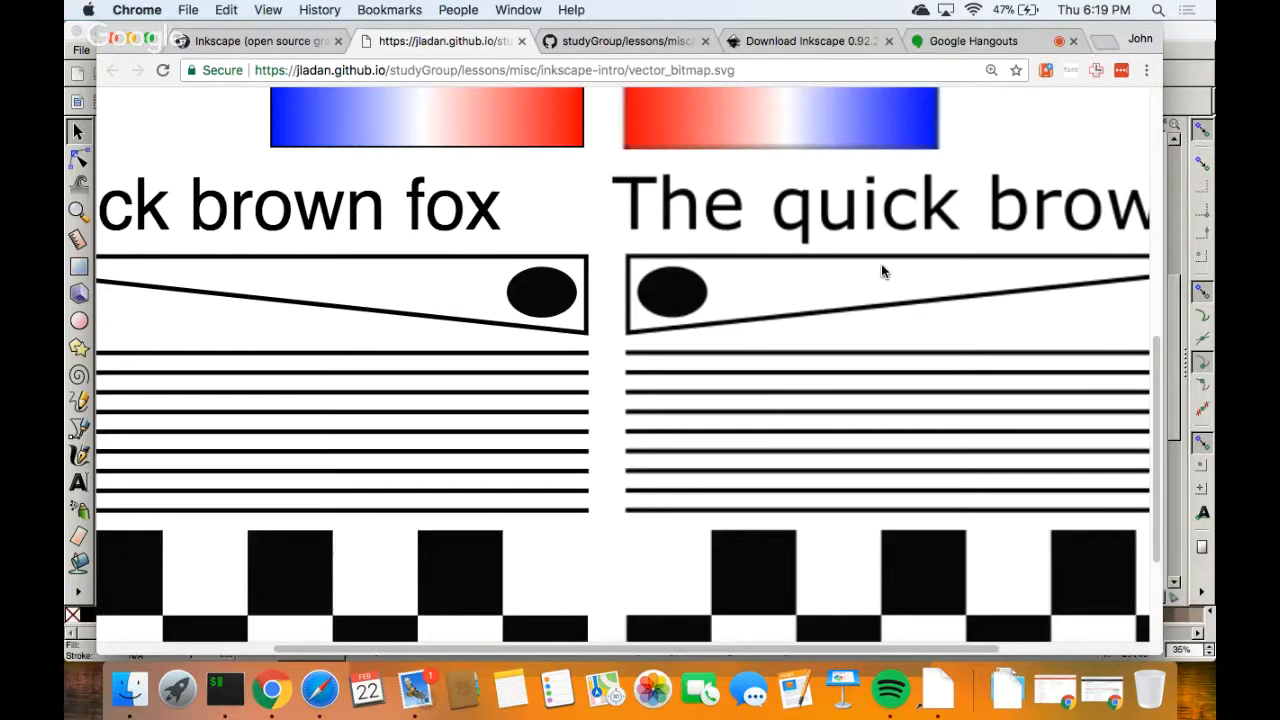
# Close the example image and set the lesson page's zoom to 110%.
pyautogui.press('super+w')
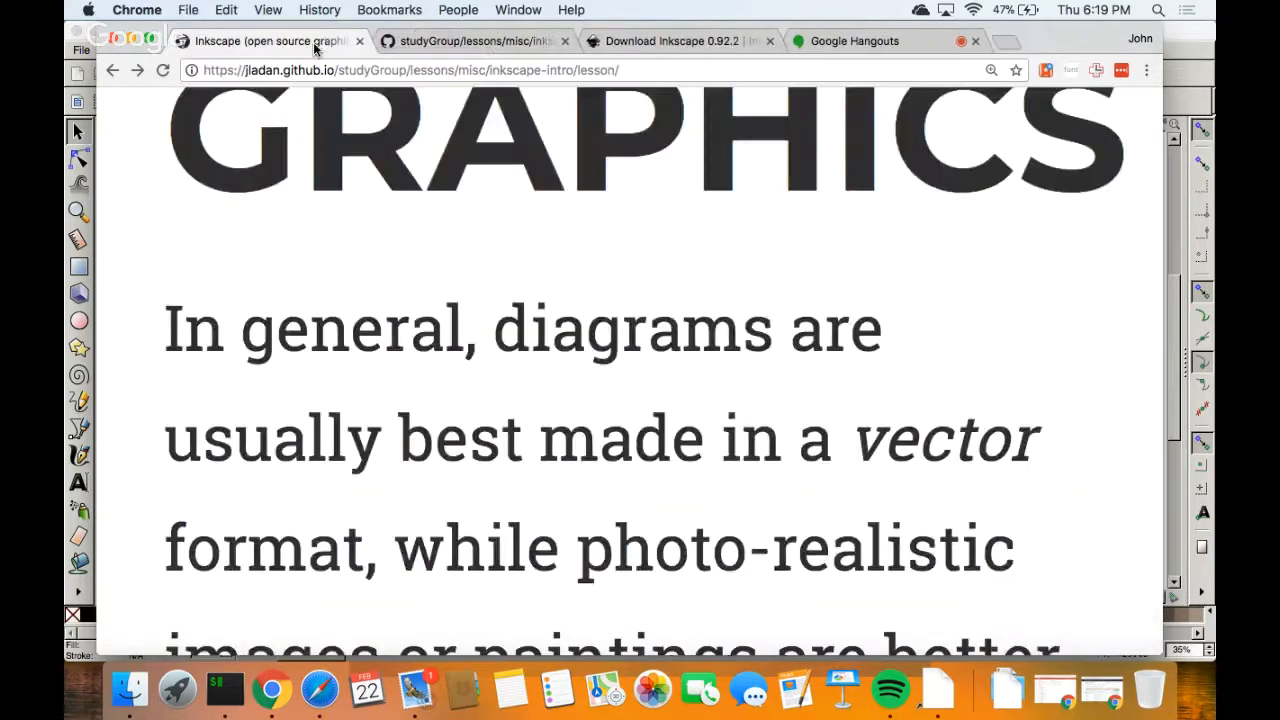
pyautogui.press('super+0')
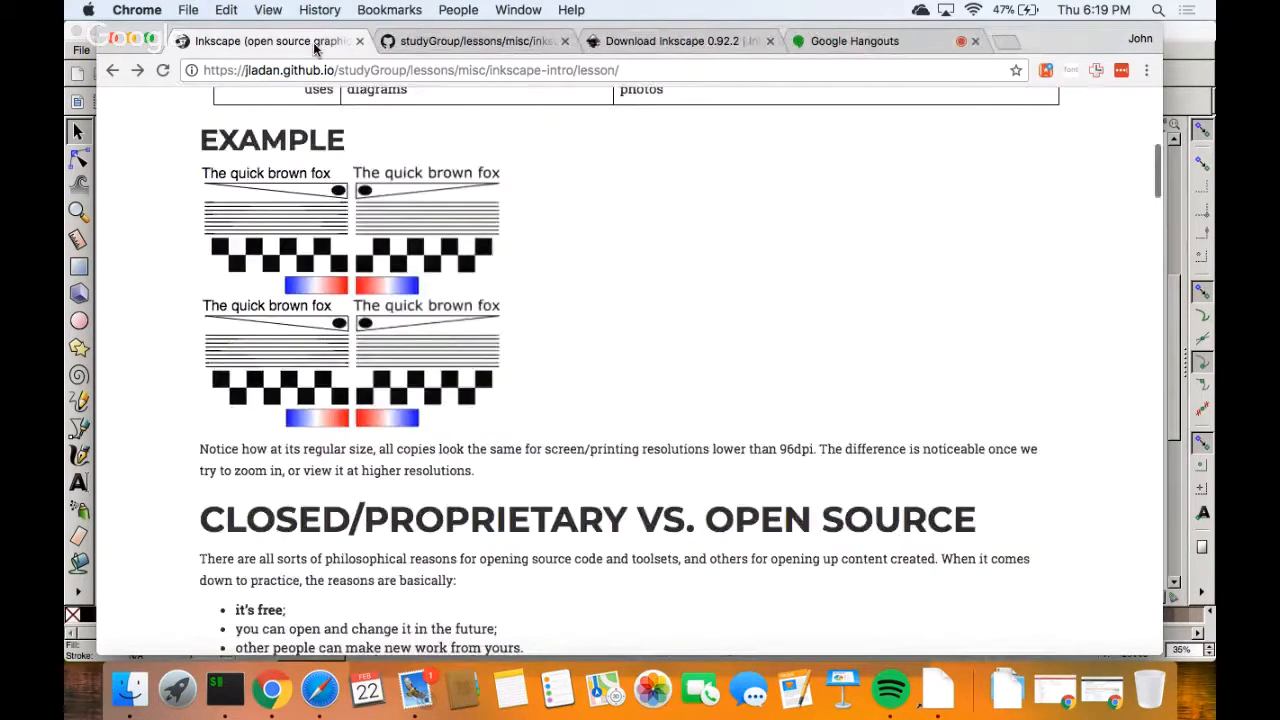
pyautogui.press('super+equal')
pyautogui.press('super+equal')
pyautogui.press('super+minus')
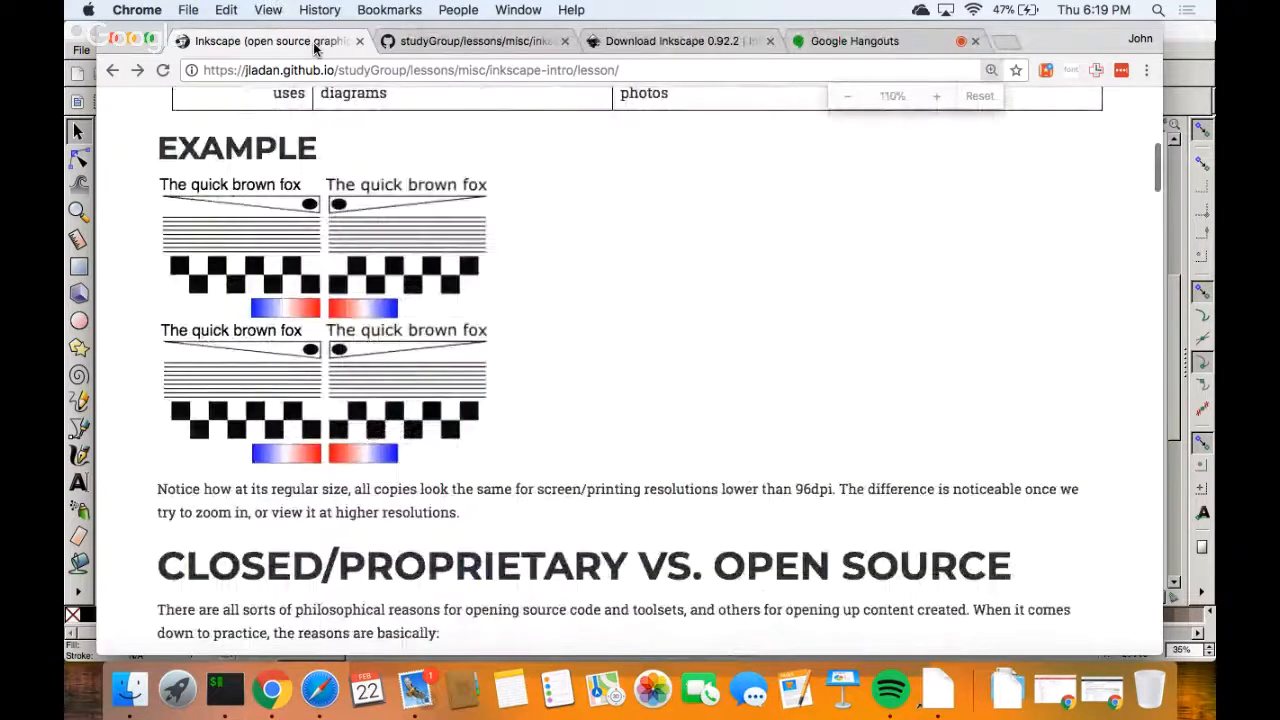
# Read the lesson's sections on closed versus open source and the Interface Tour list of important interface parts.
pyautogui.press('Down')
pyautogui.press('Down')
pyautogui.press('Down')
pyautogui.press('Down')
pyautogui.press('Down')
pyautogui.press('Down')
pyautogui.press('Down')
pyautogui.press('Down')
pyautogui.press('Down')
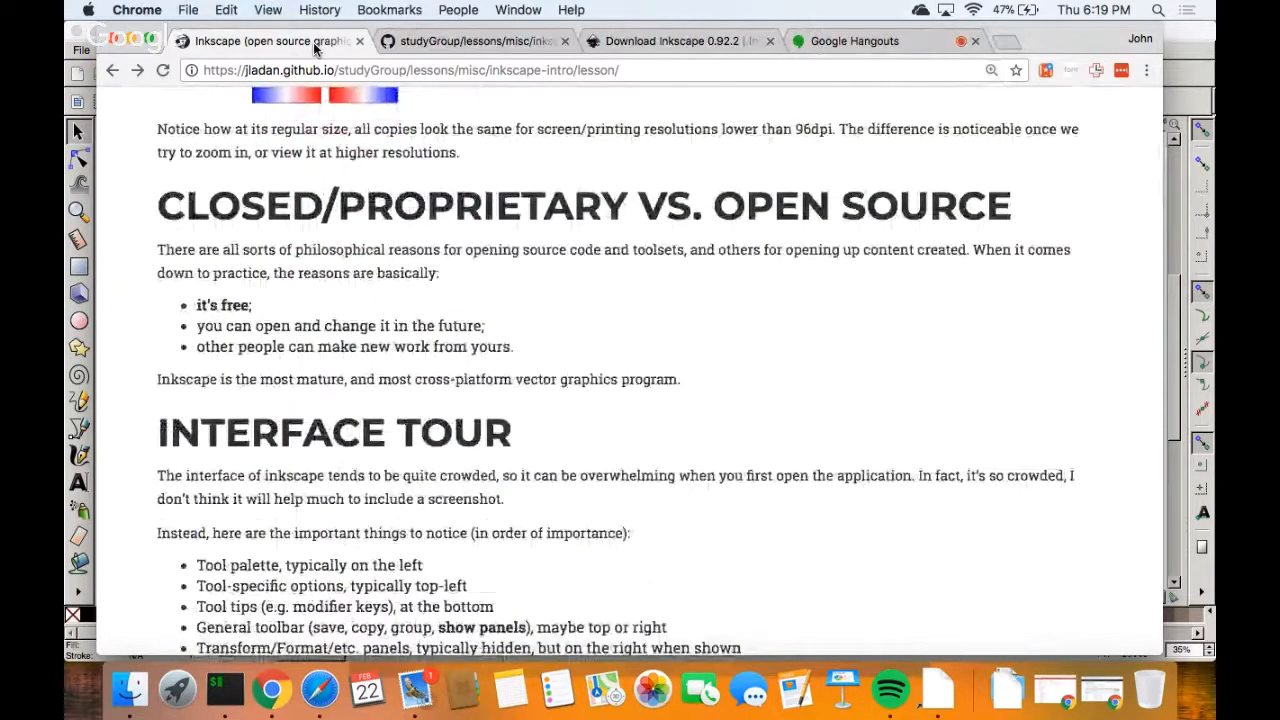
pyautogui.press('Down')
pyautogui.press('Down')
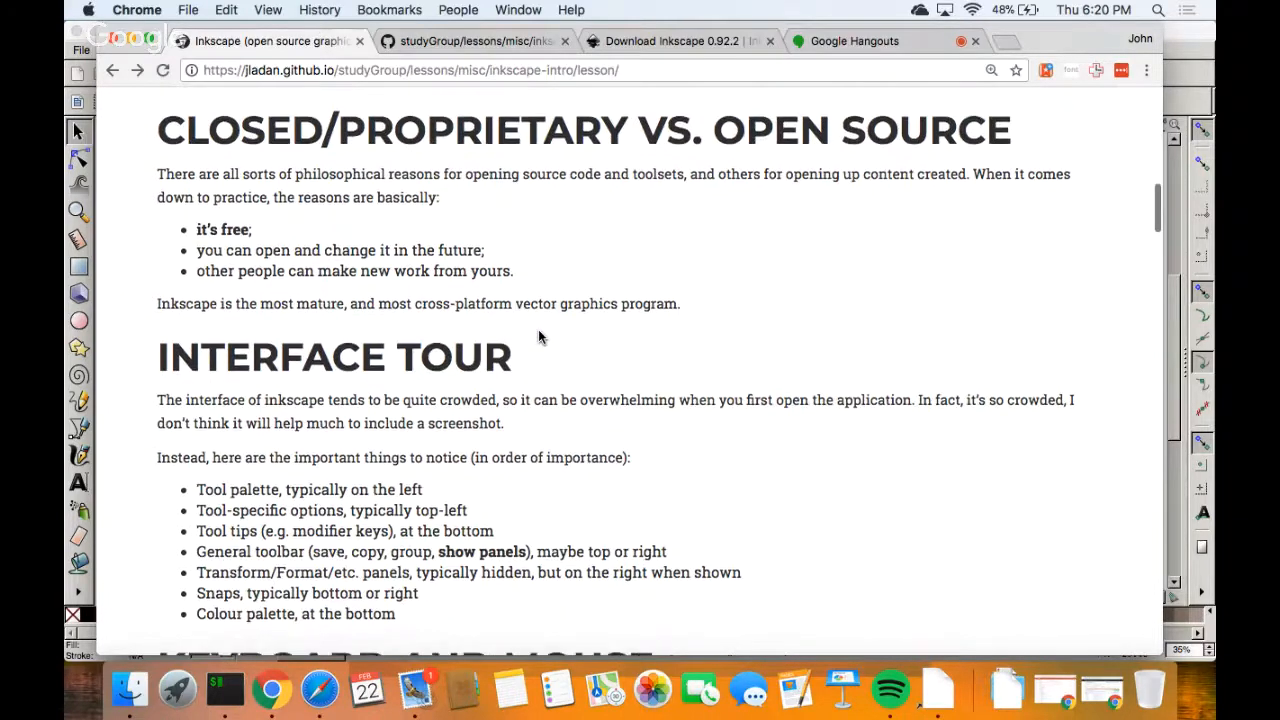
pyautogui.scroll(-5, 538, 338)
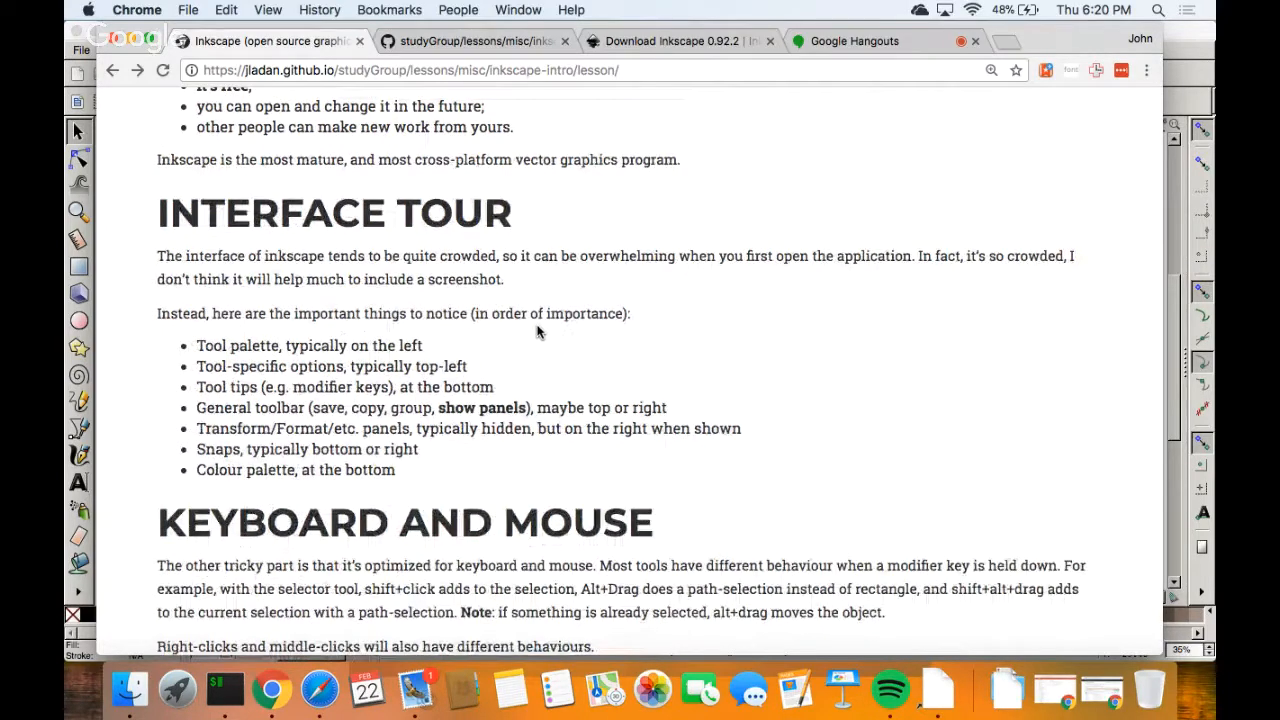
pyautogui.scroll(-2, 545, 322)
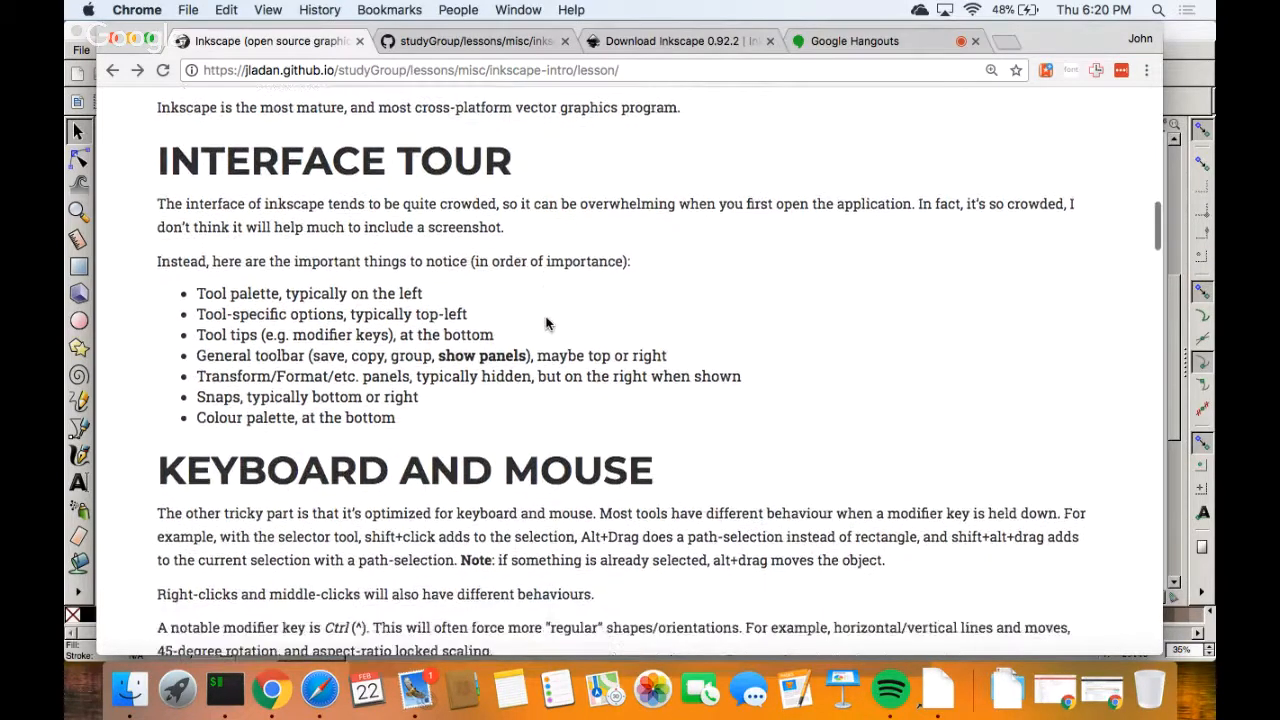
pyautogui.scroll(-1, 545, 322)
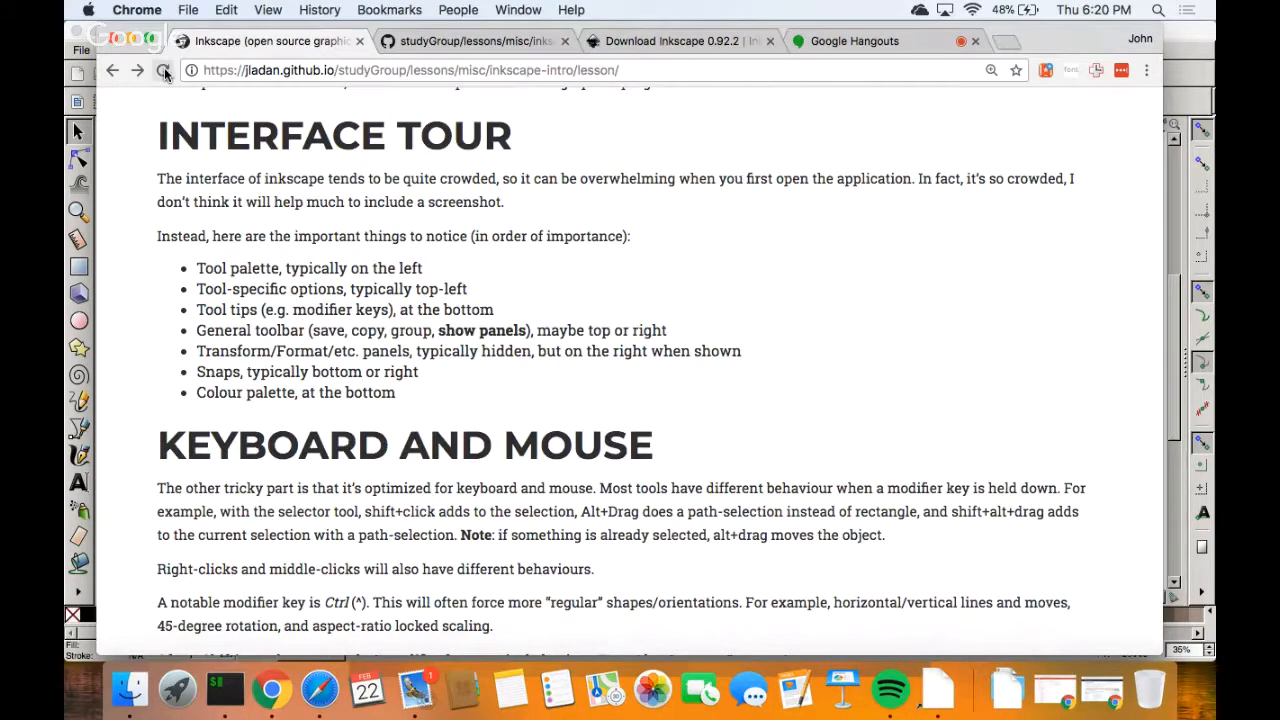
# Switch to Inkscape and draw a rectangle about 124 mm wide and 63.5 mm high in the page's upper part.
pyautogui.click(68, 44)
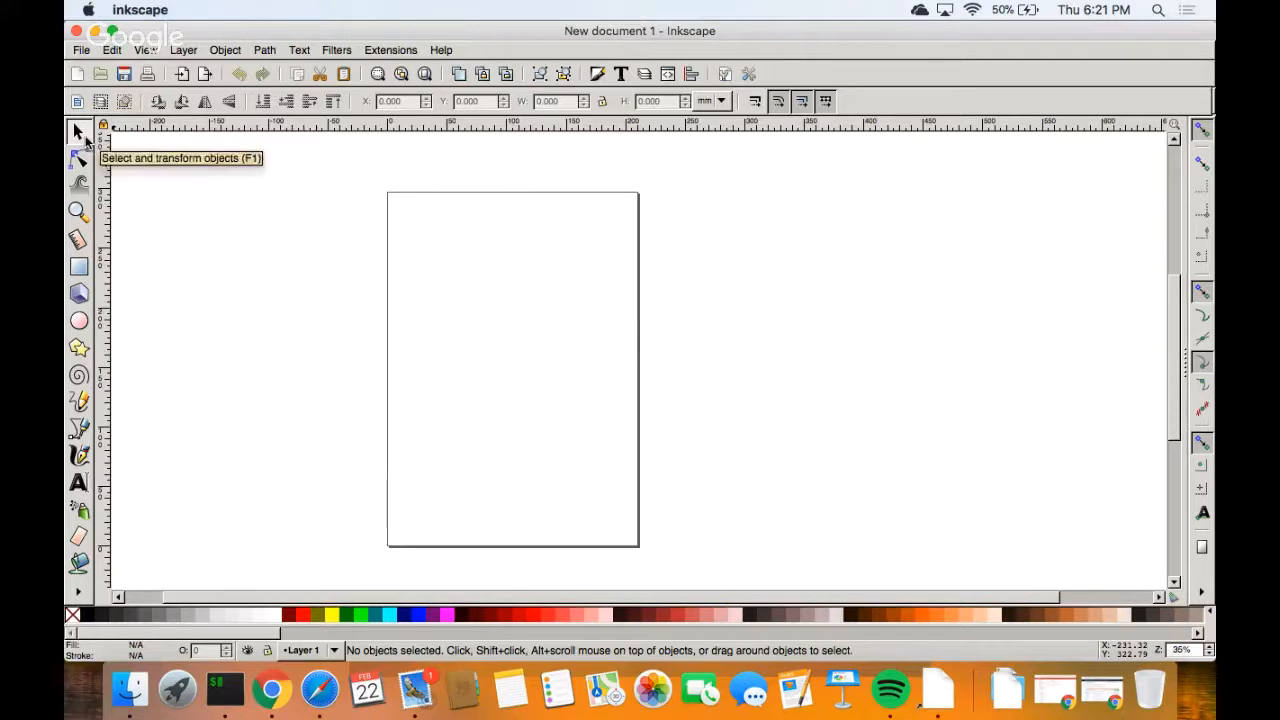
pyautogui.click(80, 268)
pyautogui.moveTo(440, 230); pyautogui.dragTo(584, 305)
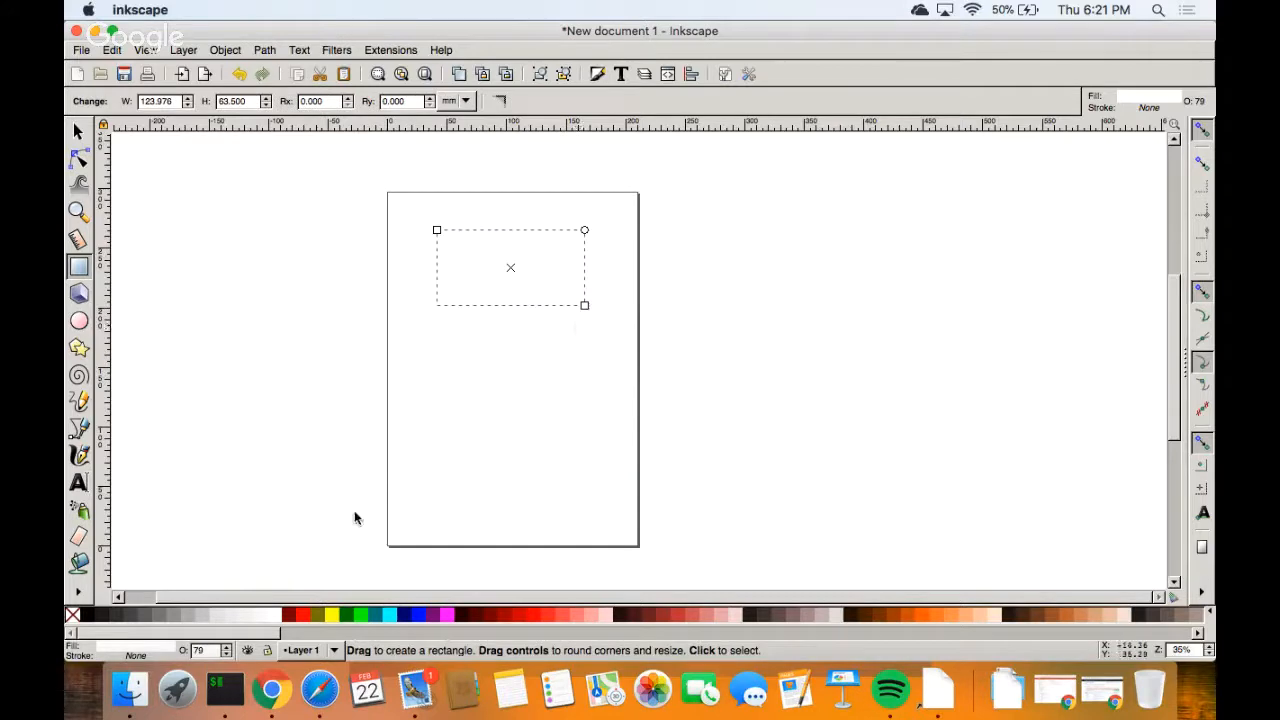
# Fill the rectangle with 70% Gray, give it a red stroke, and deselect it.
pyautogui.click(131, 615)
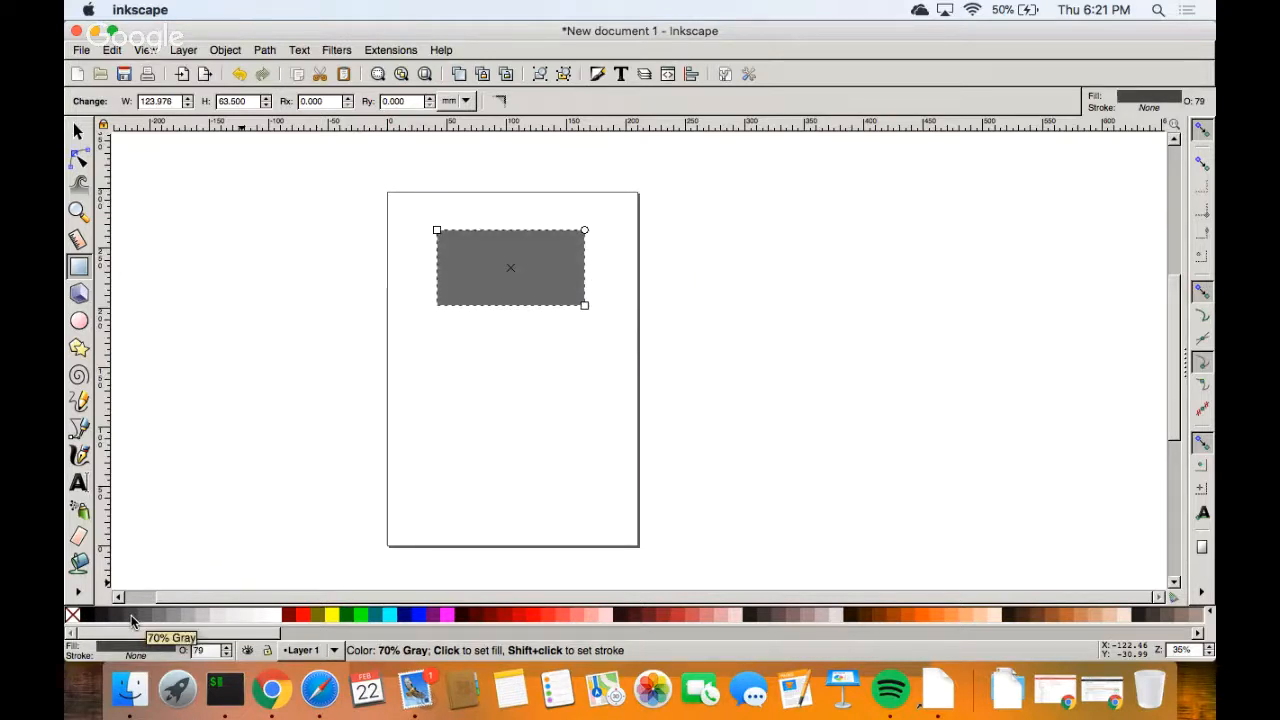
pyautogui.keyDown('shift'); pyautogui.click(306, 615); pyautogui.keyUp('shift')
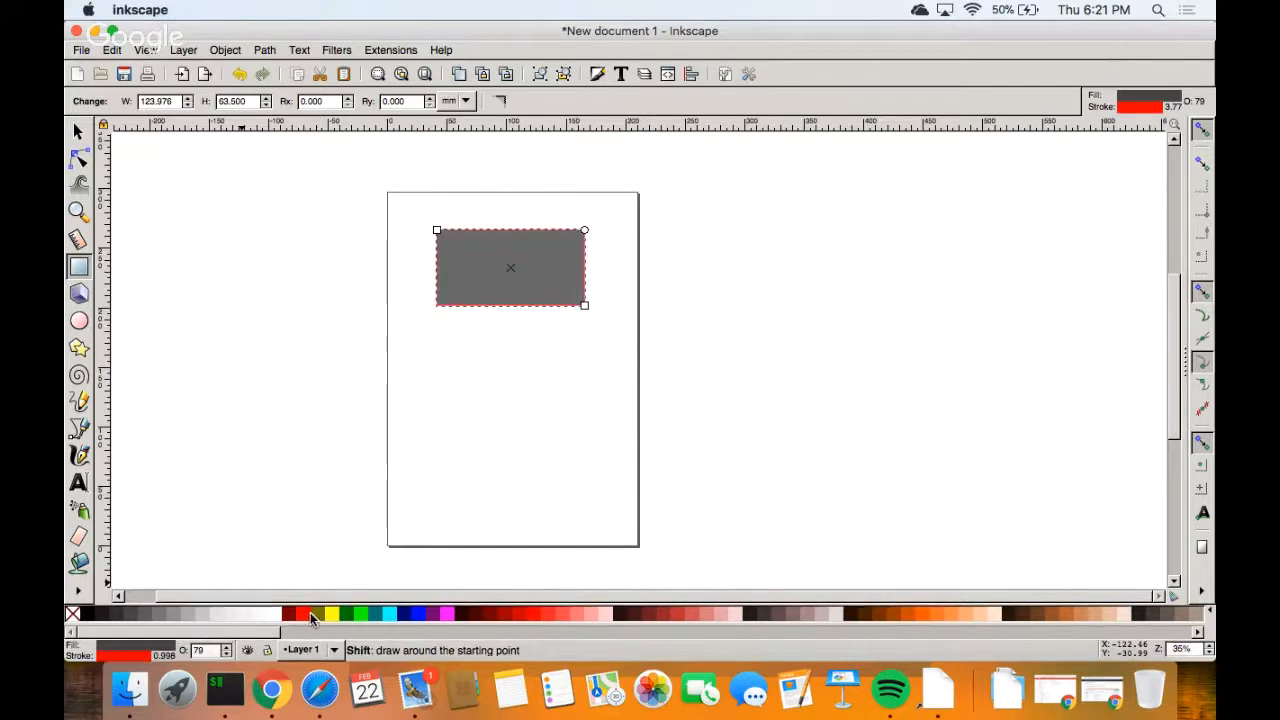
pyautogui.click(683, 381)
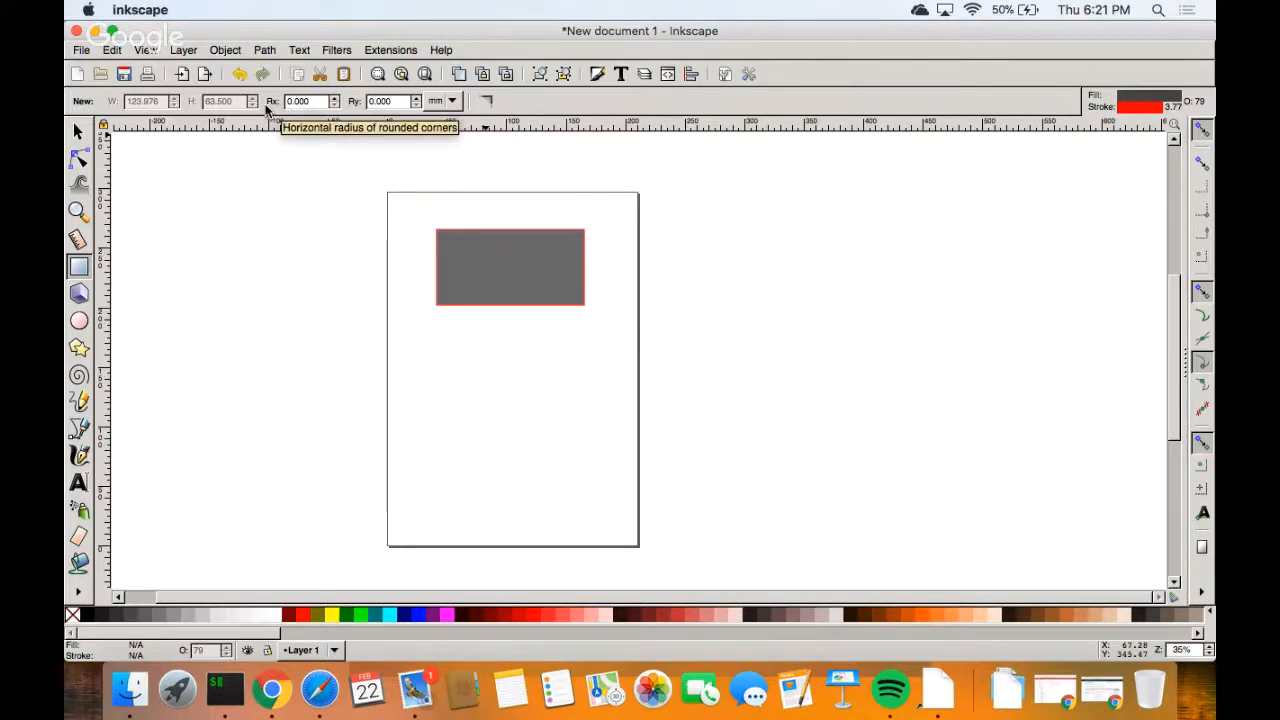
# Compare the options of the node, selector and rectangle tools, and check the Interface Tour list on the Chrome lesson page.
pyautogui.click(79, 160)
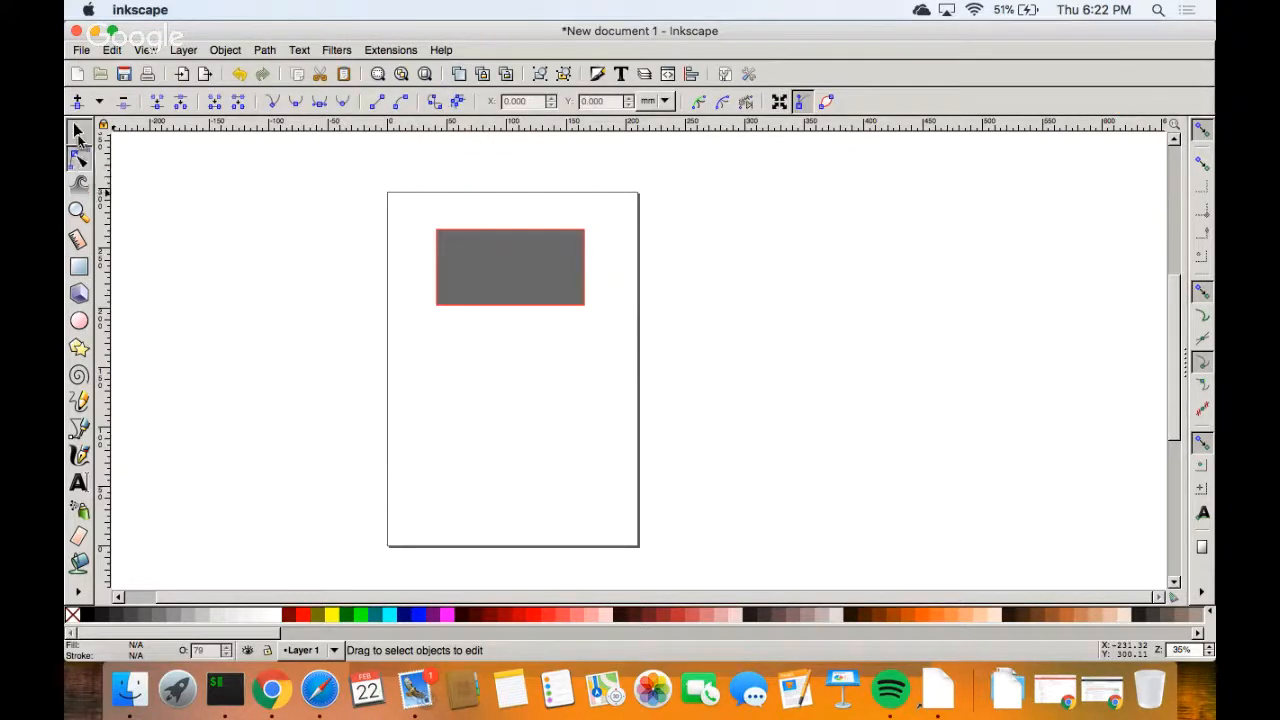
pyautogui.click(78, 131)
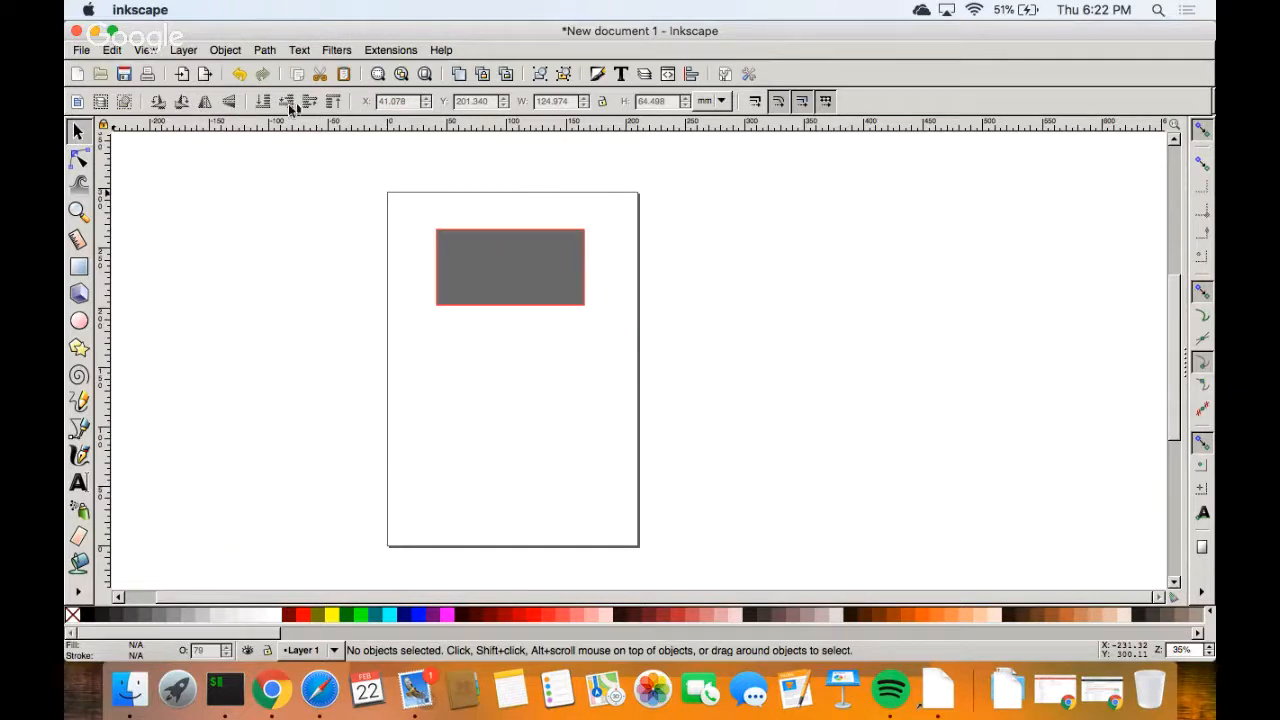
pyautogui.click(79, 160)
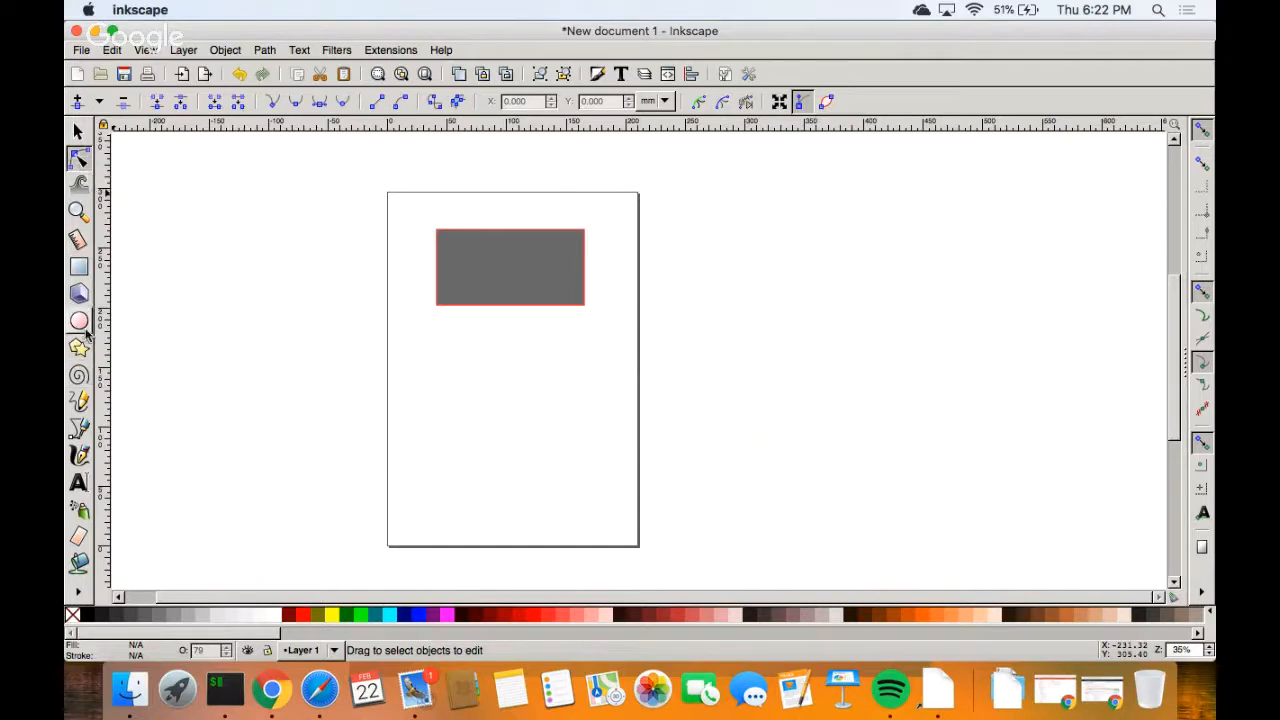
pyautogui.click(79, 267)
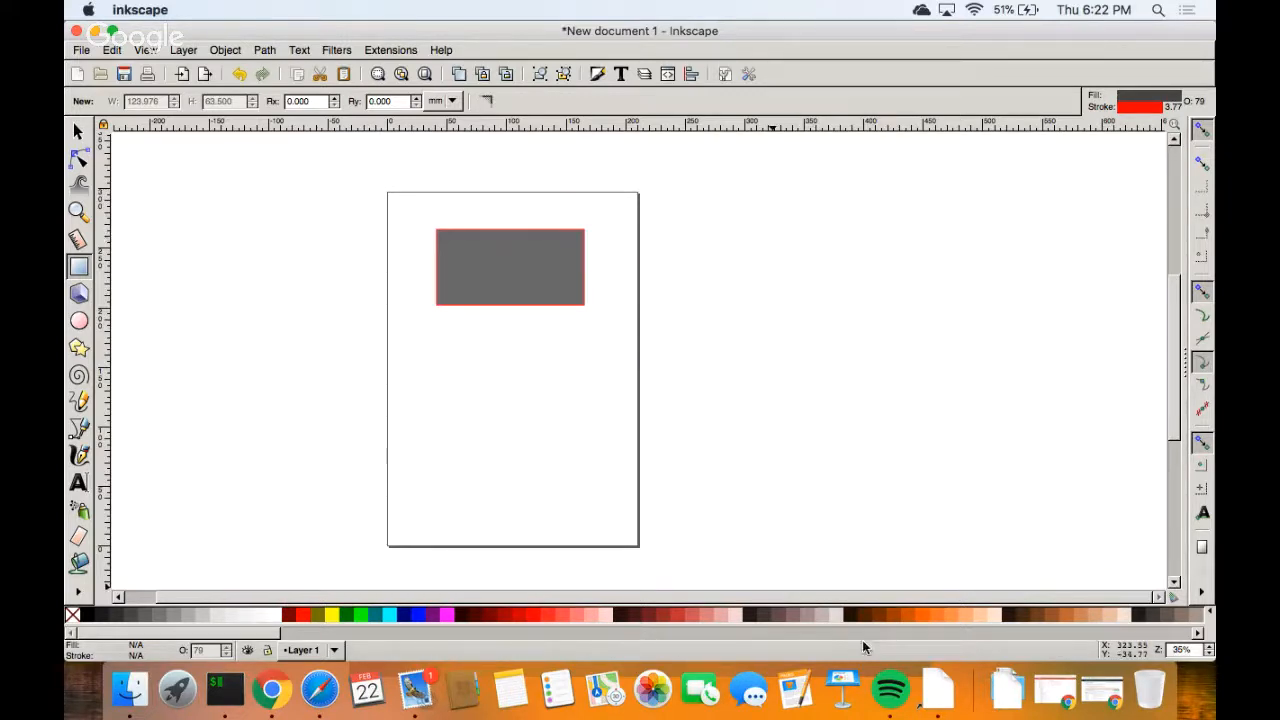
pyautogui.press('super+Tab')
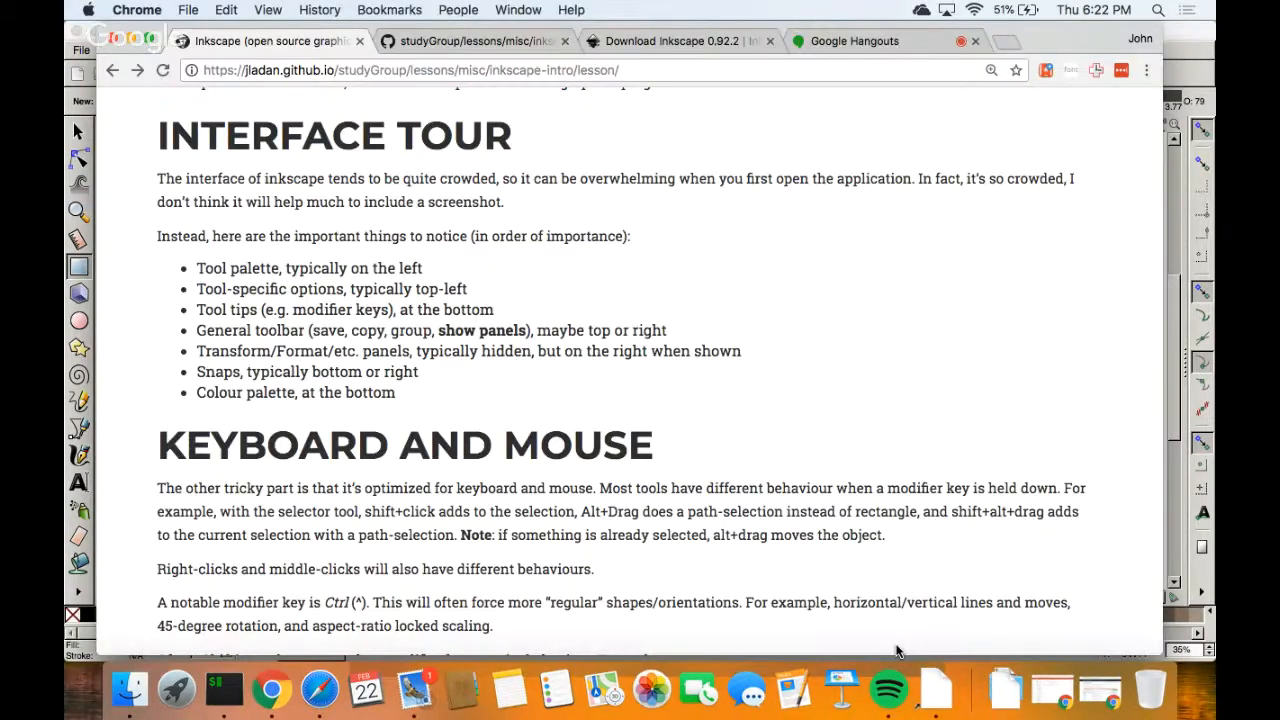
pyautogui.click(90, 615)
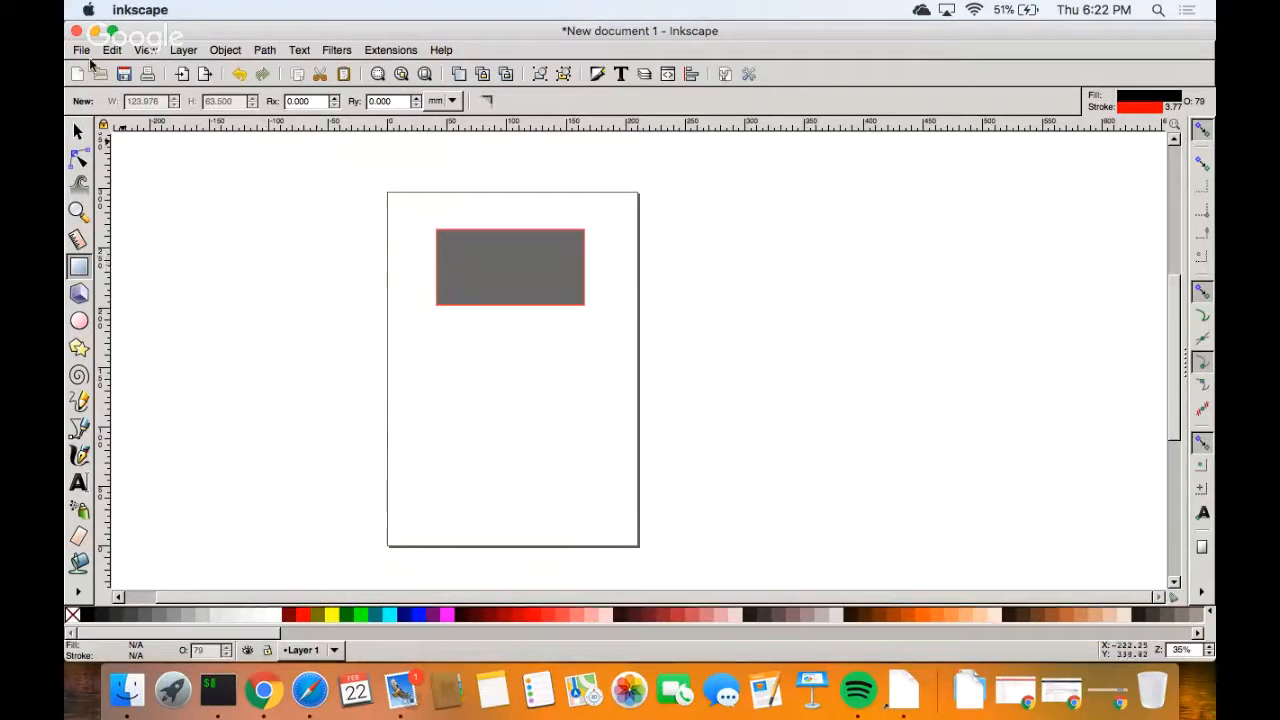
# Move the rectangle with the selector tool to about X 59.2 mm, Y 189.2 mm, and deselect it.
pyautogui.click(79, 133)
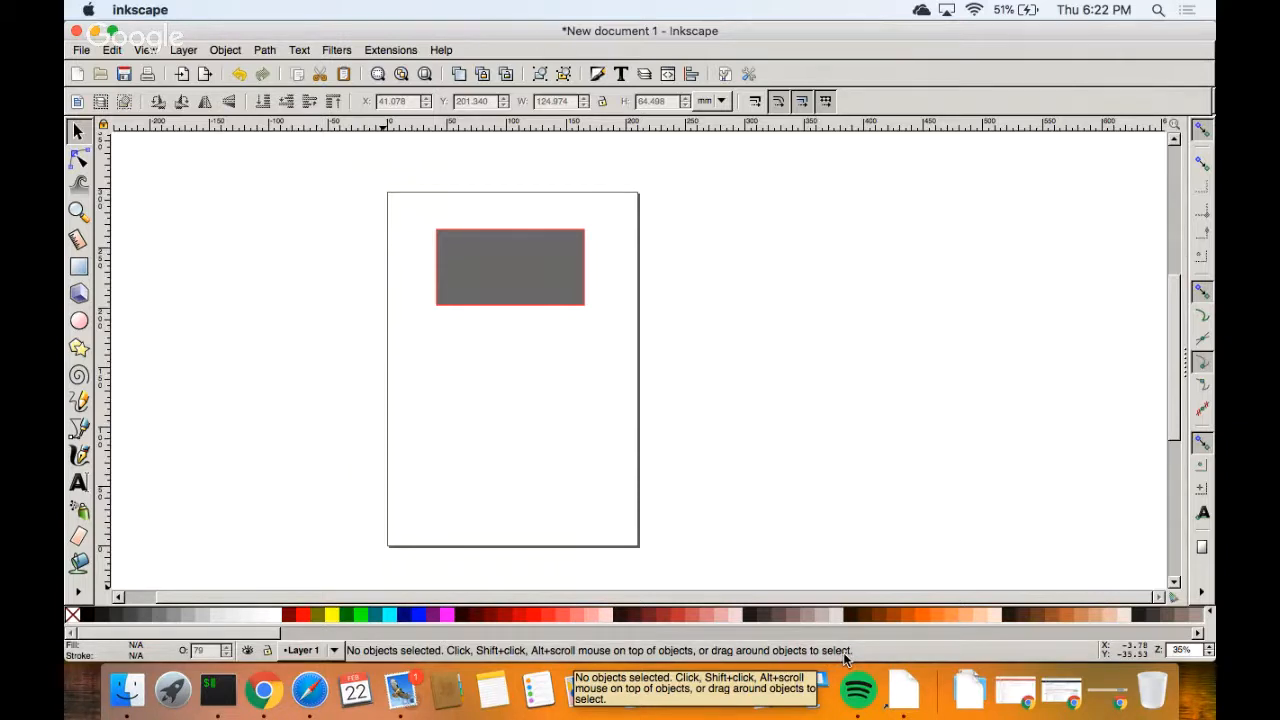
pyautogui.moveTo(414, 204); pyautogui.dragTo(622, 354)
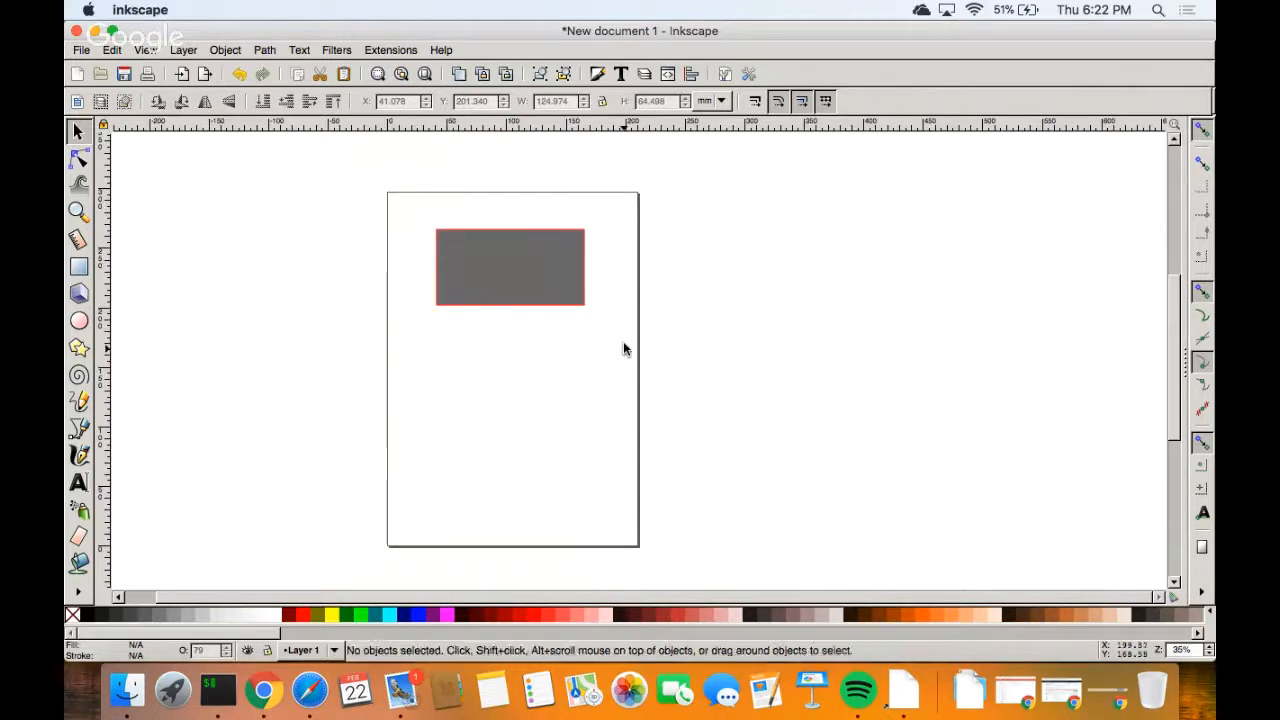
pyautogui.moveTo(586, 302); pyautogui.dragTo(607, 317)
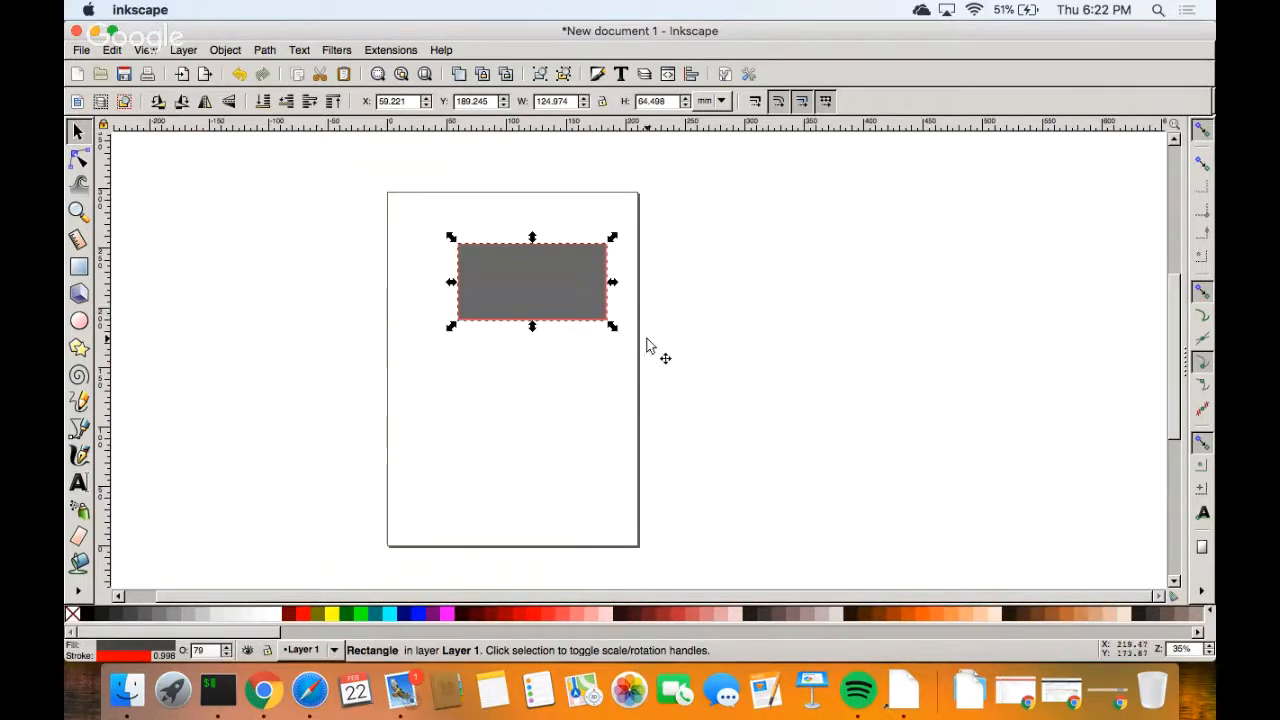
pyautogui.click(607, 340)
pyautogui.click(594, 309)
pyautogui.click(619, 337)
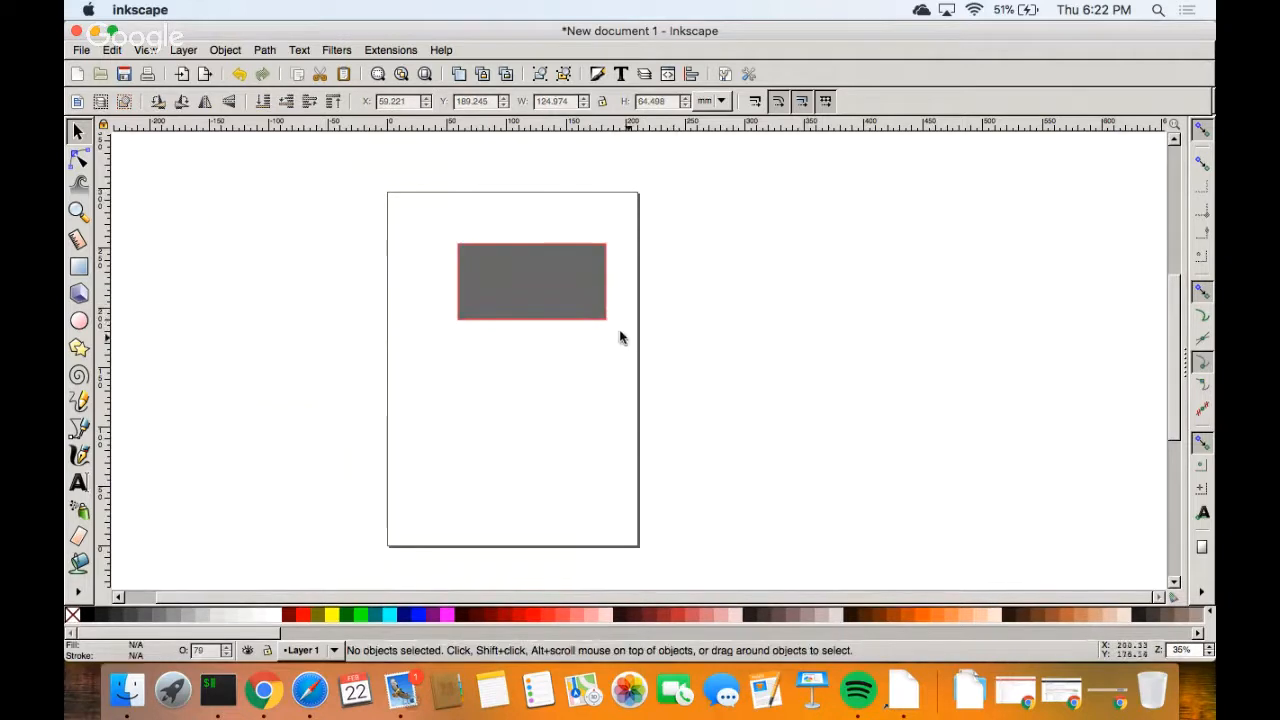
# Switch the rectangle between scale and rotation handles, move it to about X 52.4 mm, Y 193.8 mm, and deselect it.
pyautogui.moveTo(619, 337); pyautogui.dragTo(409, 206)
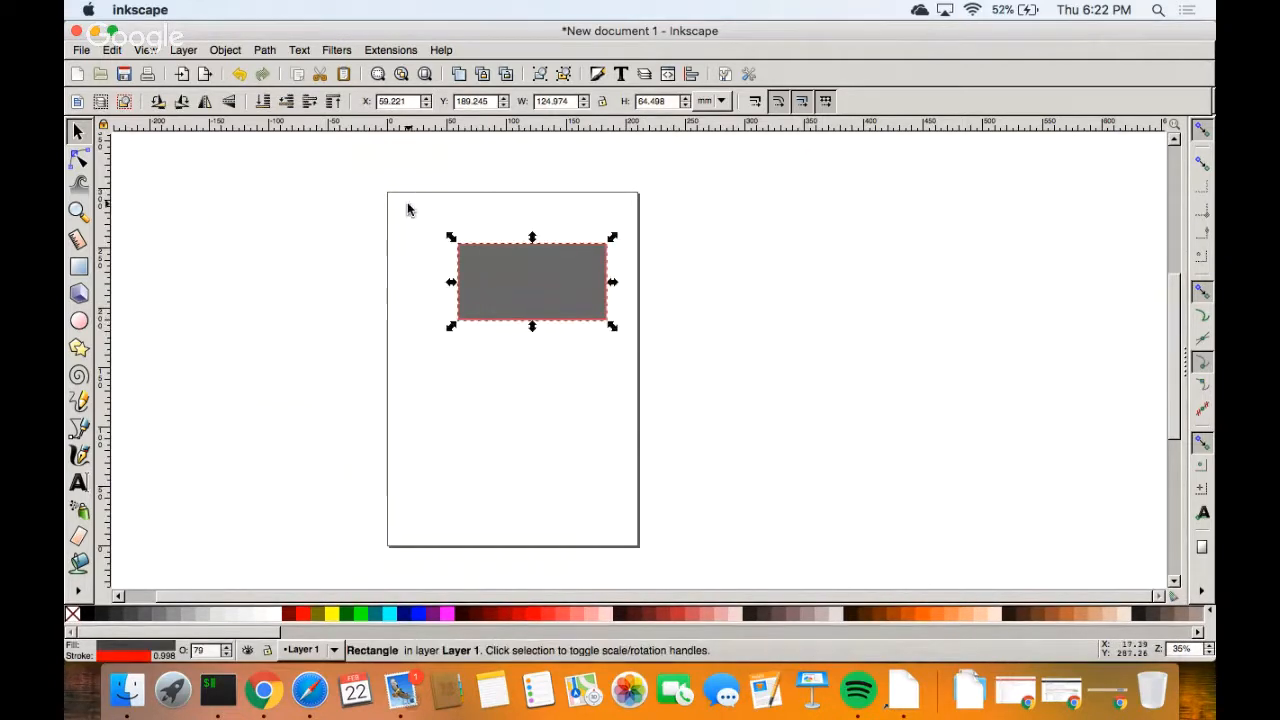
pyautogui.click(697, 333)
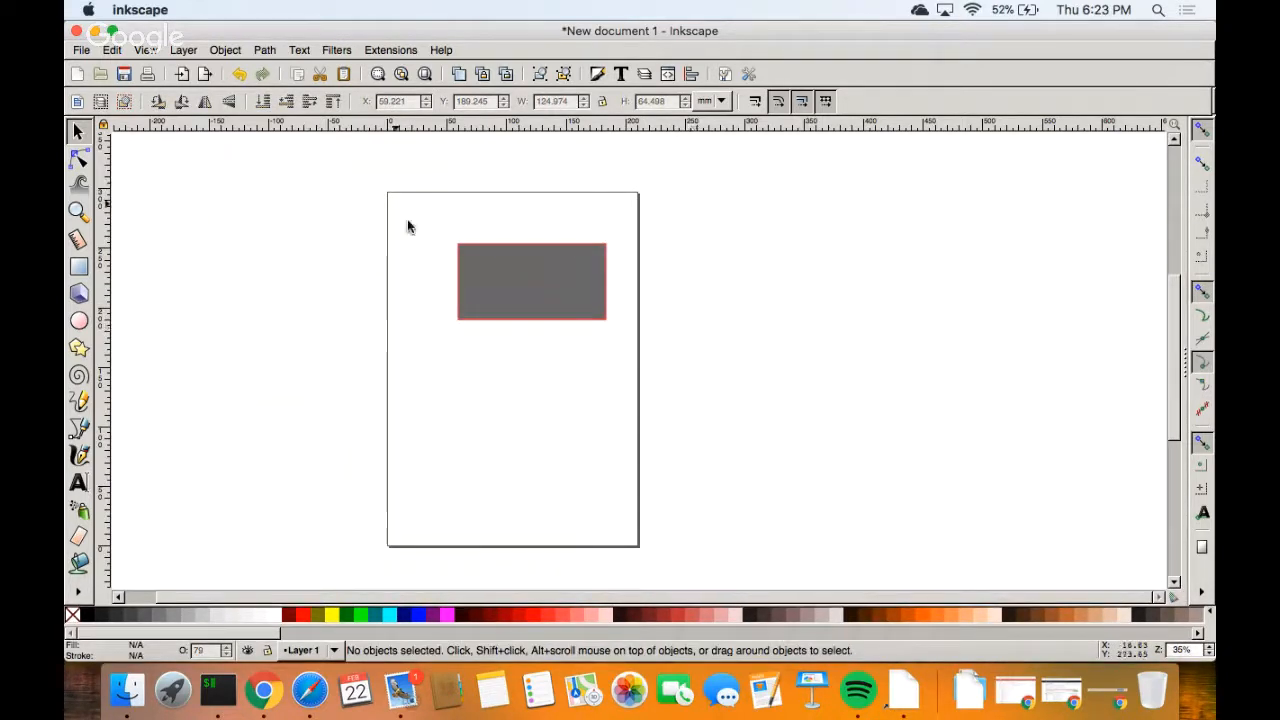
pyautogui.click(515, 284)
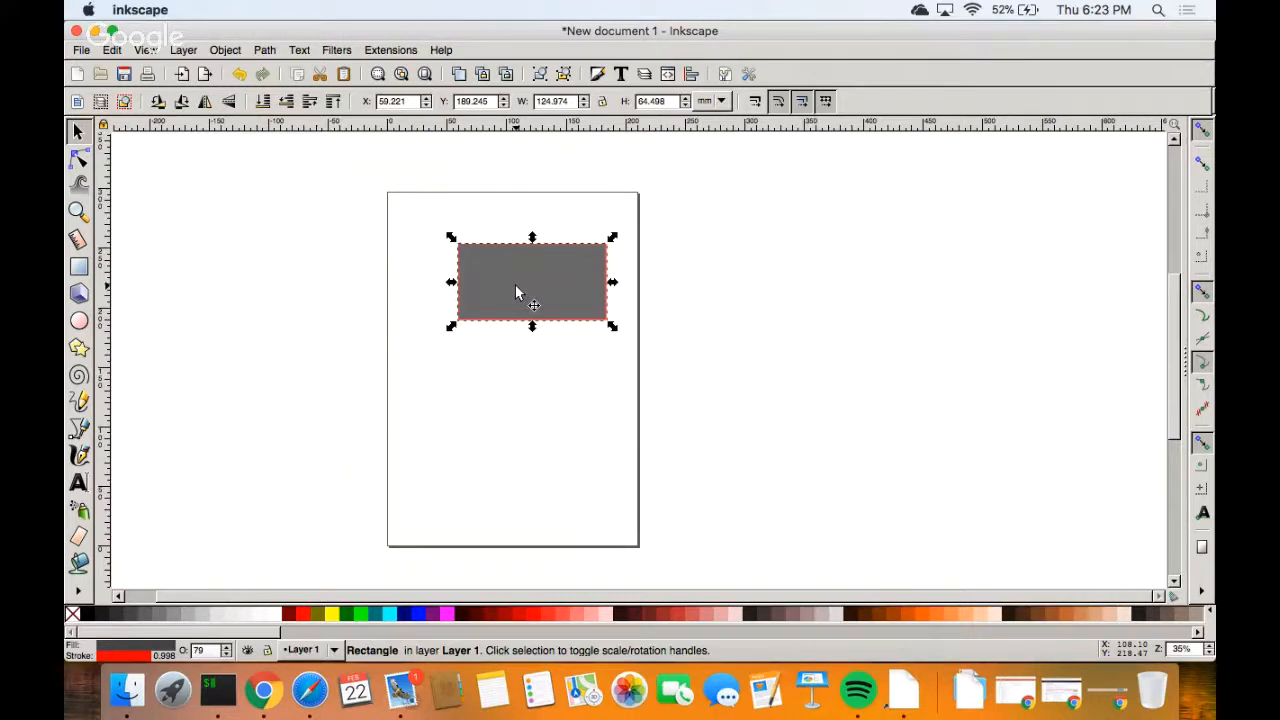
pyautogui.click(582, 255)
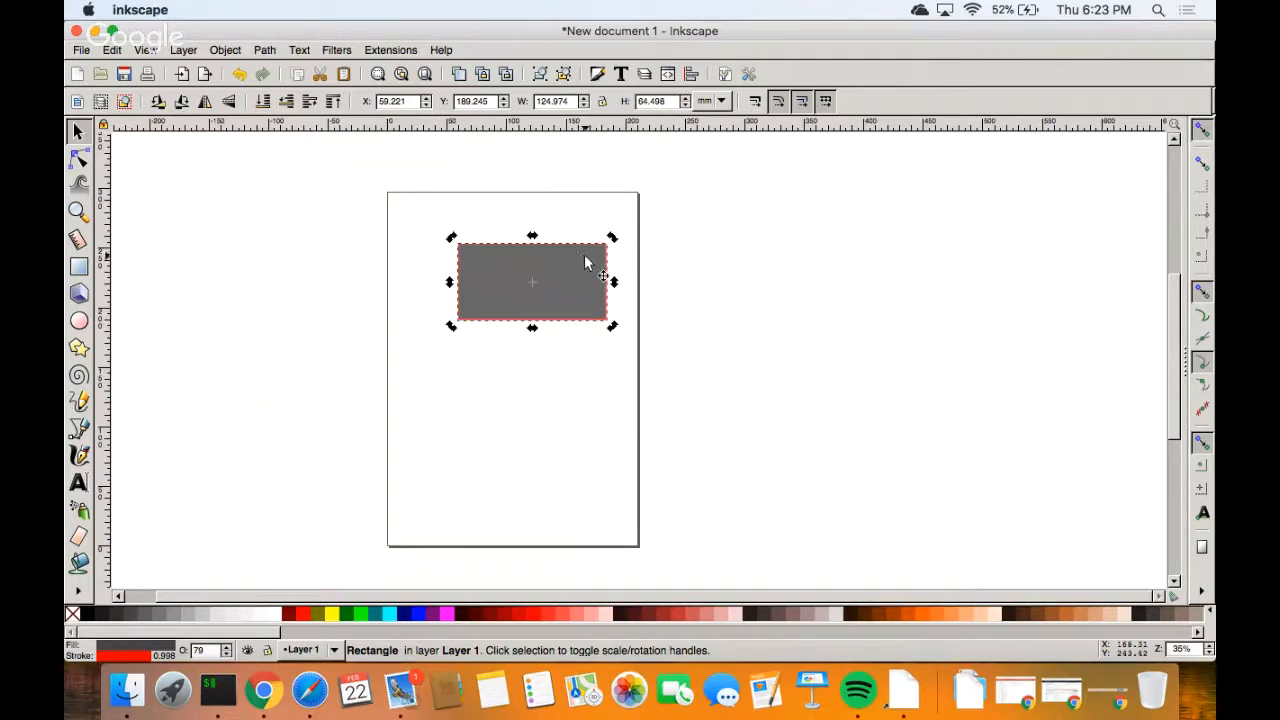
pyautogui.click(585, 262)
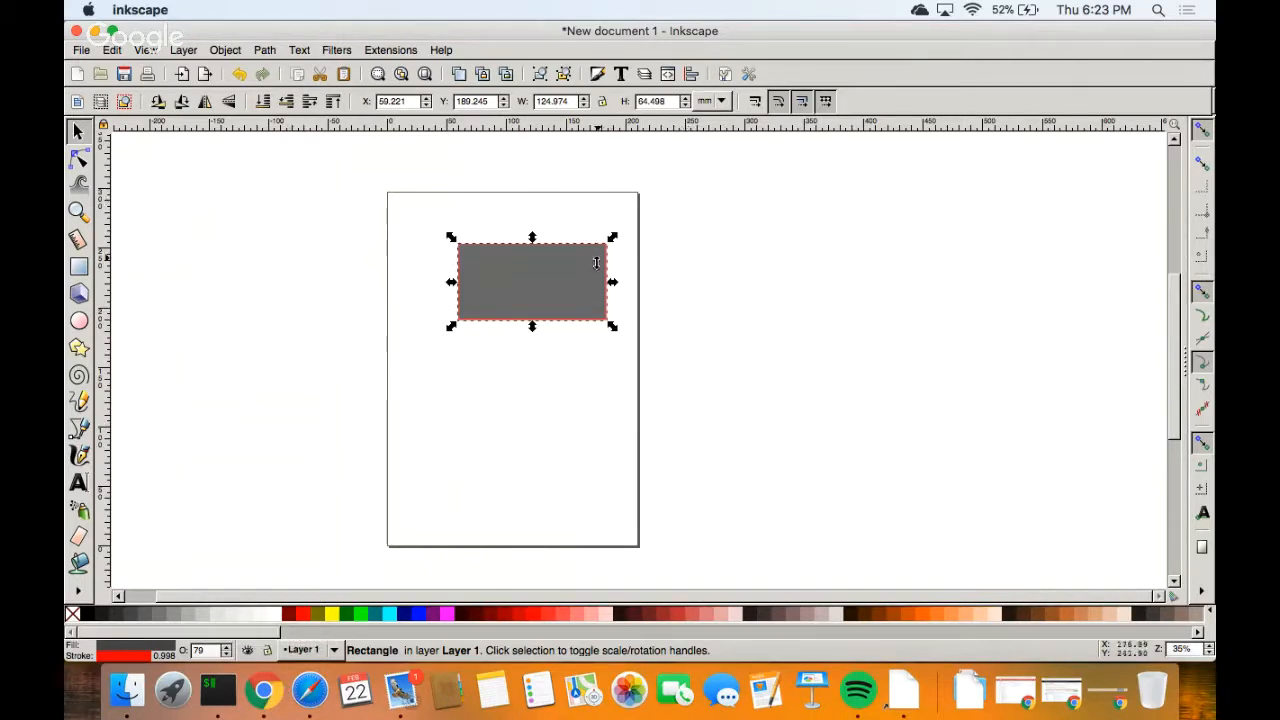
pyautogui.moveTo(580, 273); pyautogui.dragTo(572, 267)
pyautogui.click(674, 195)
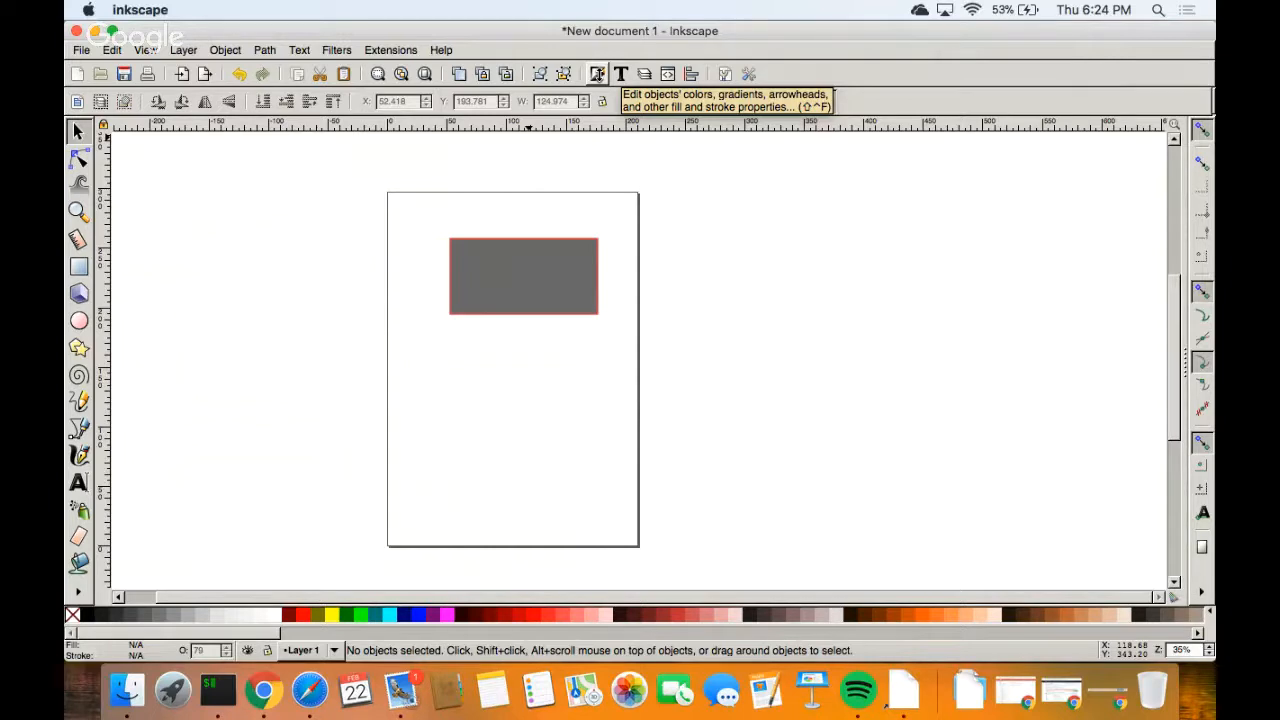
# Open the Fill and Stroke settings for the rectangle, try linear and radial gradient fills, and remove its fill paint.
pyautogui.click(597, 75)
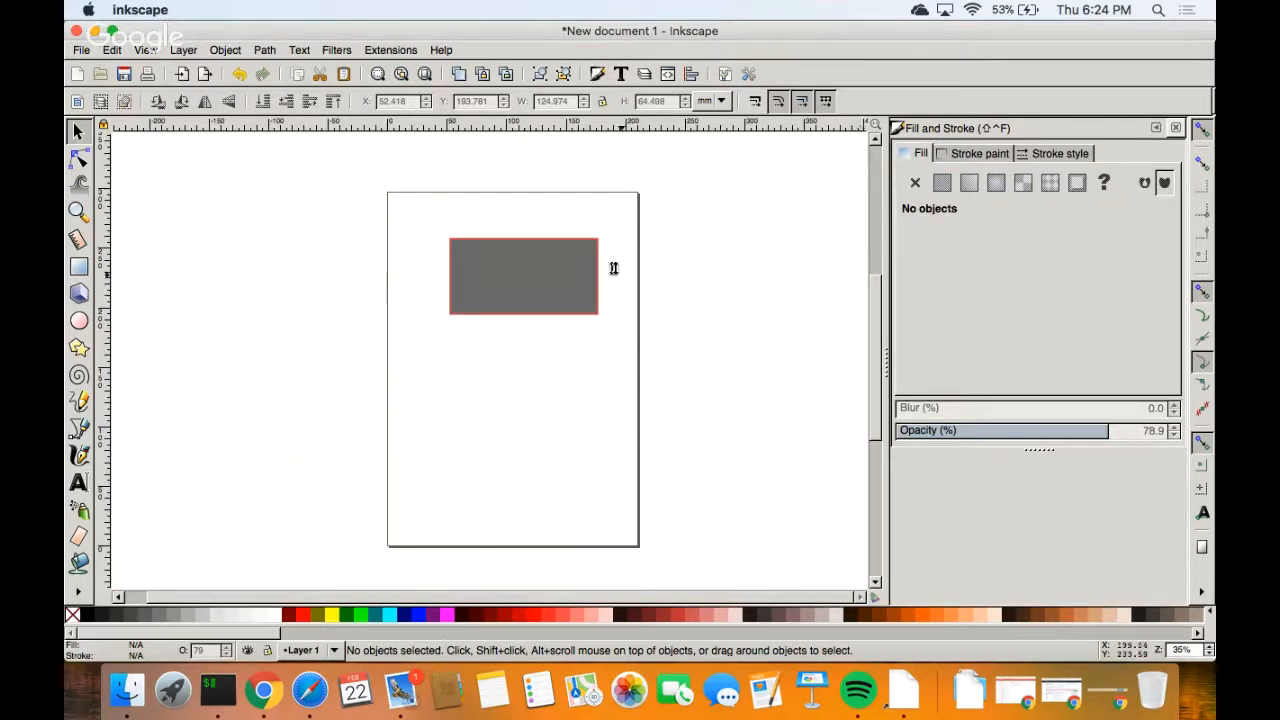
pyautogui.click(488, 285)
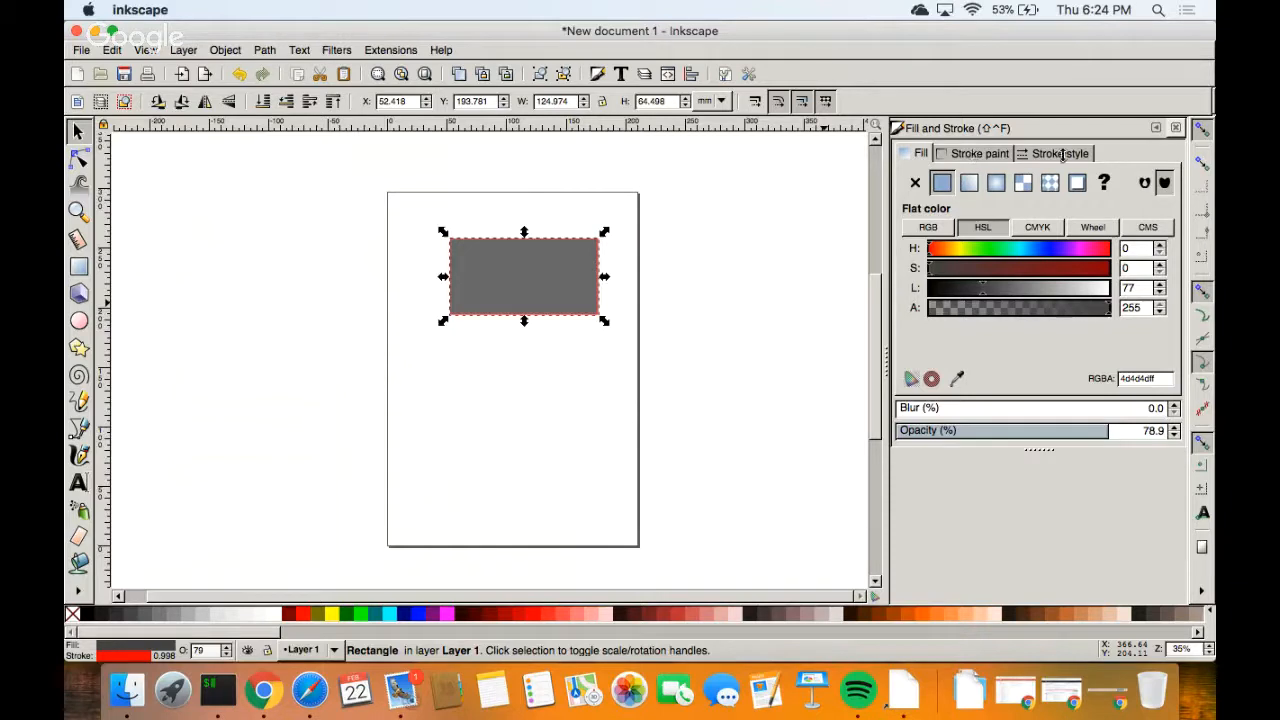
pyautogui.click(969, 183)
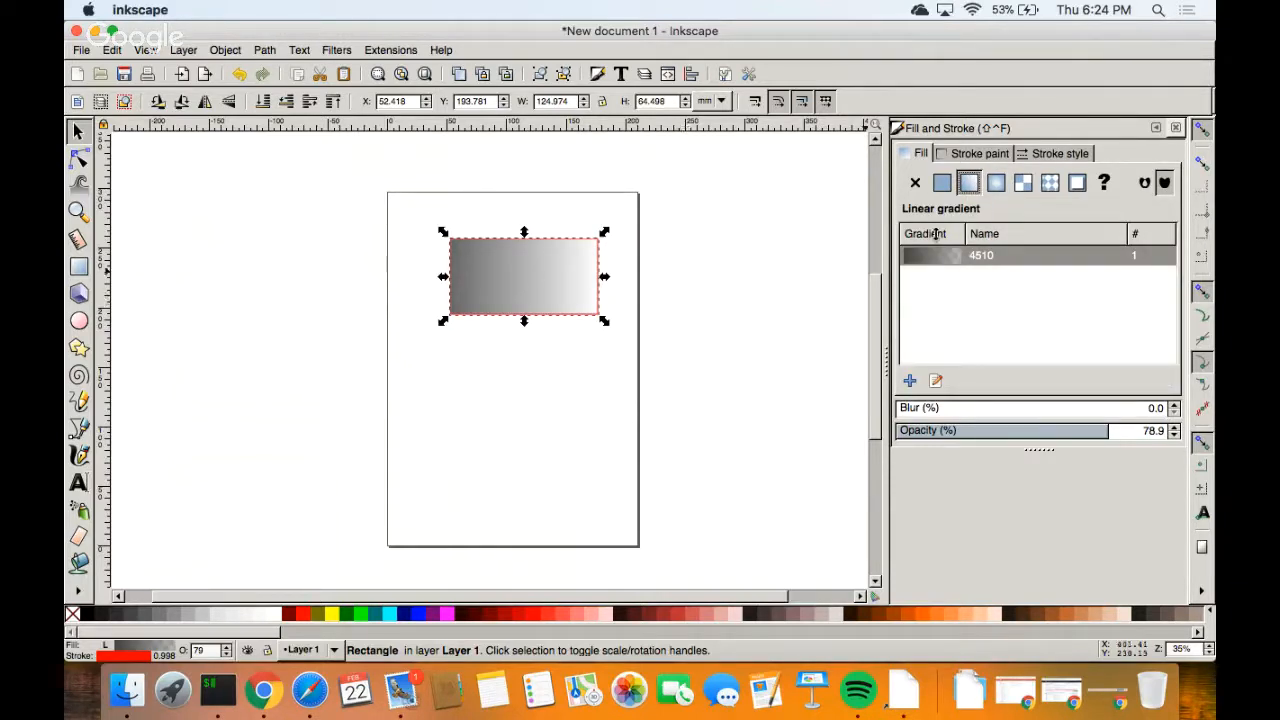
pyautogui.click(996, 183)
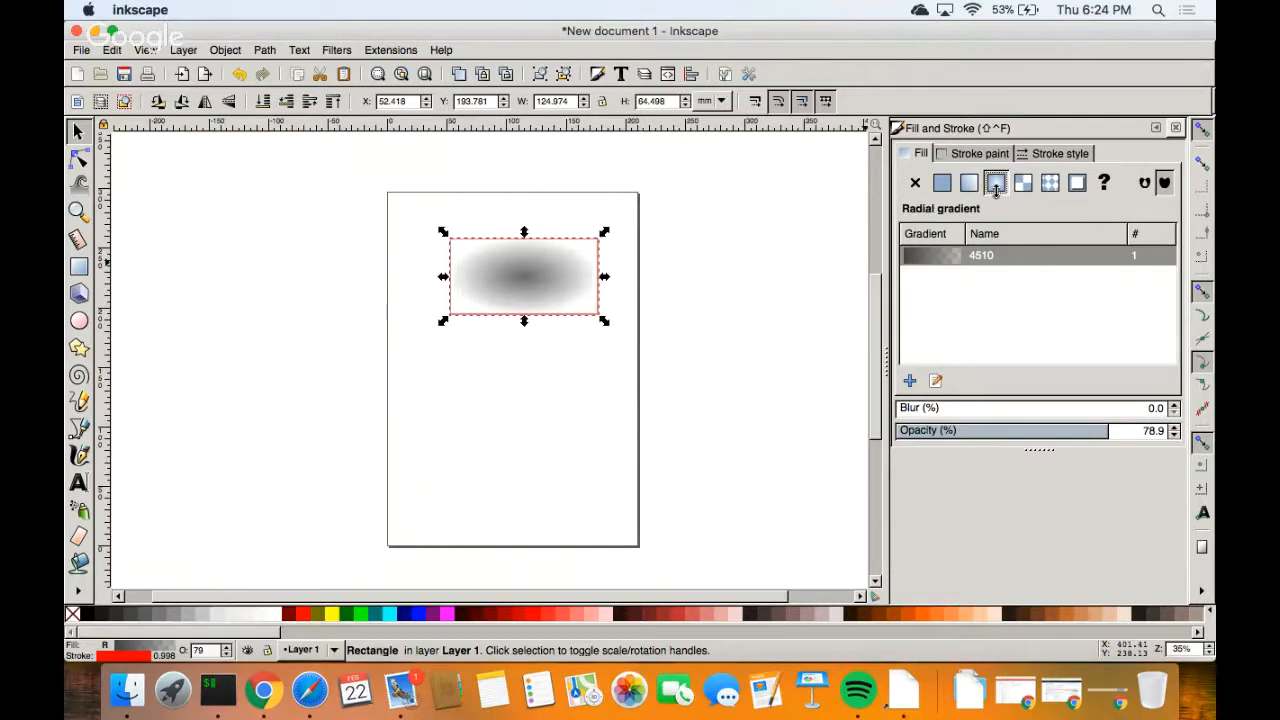
pyautogui.click(942, 183)
pyautogui.click(922, 184)
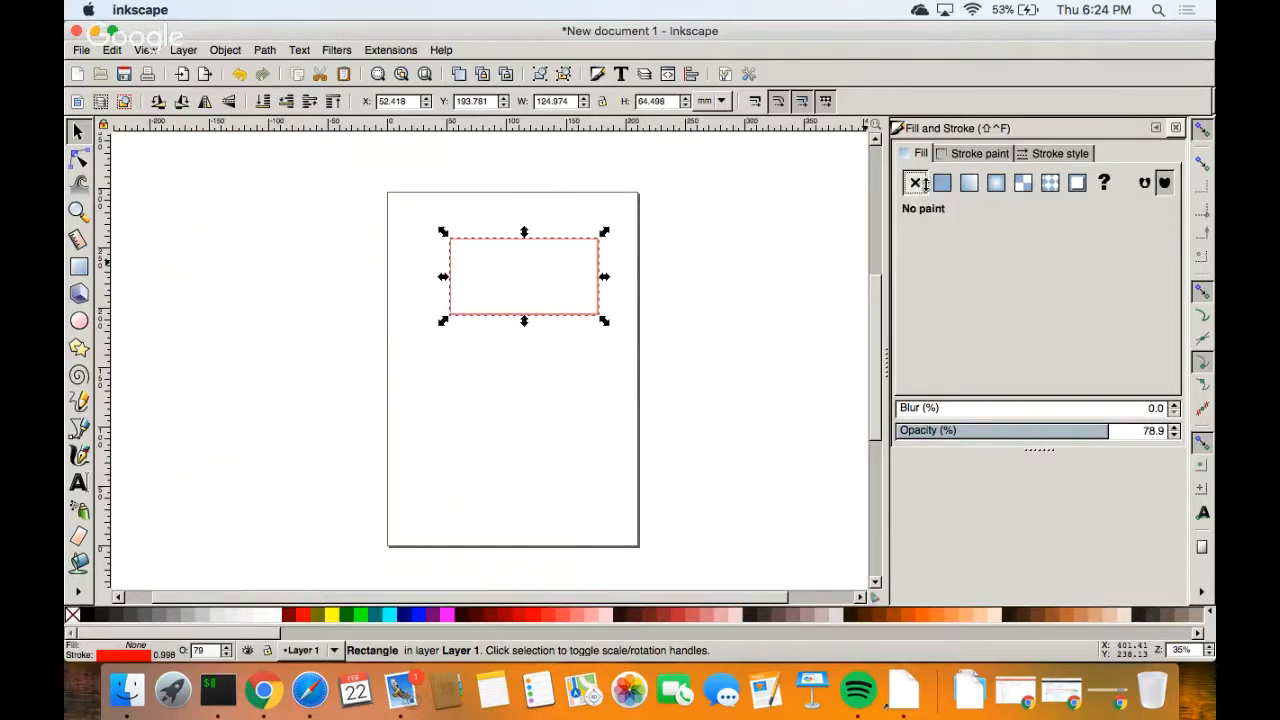
# Display the rectangle's stroke paint settings and set its opacity to 100%.
pyautogui.click(964, 155)
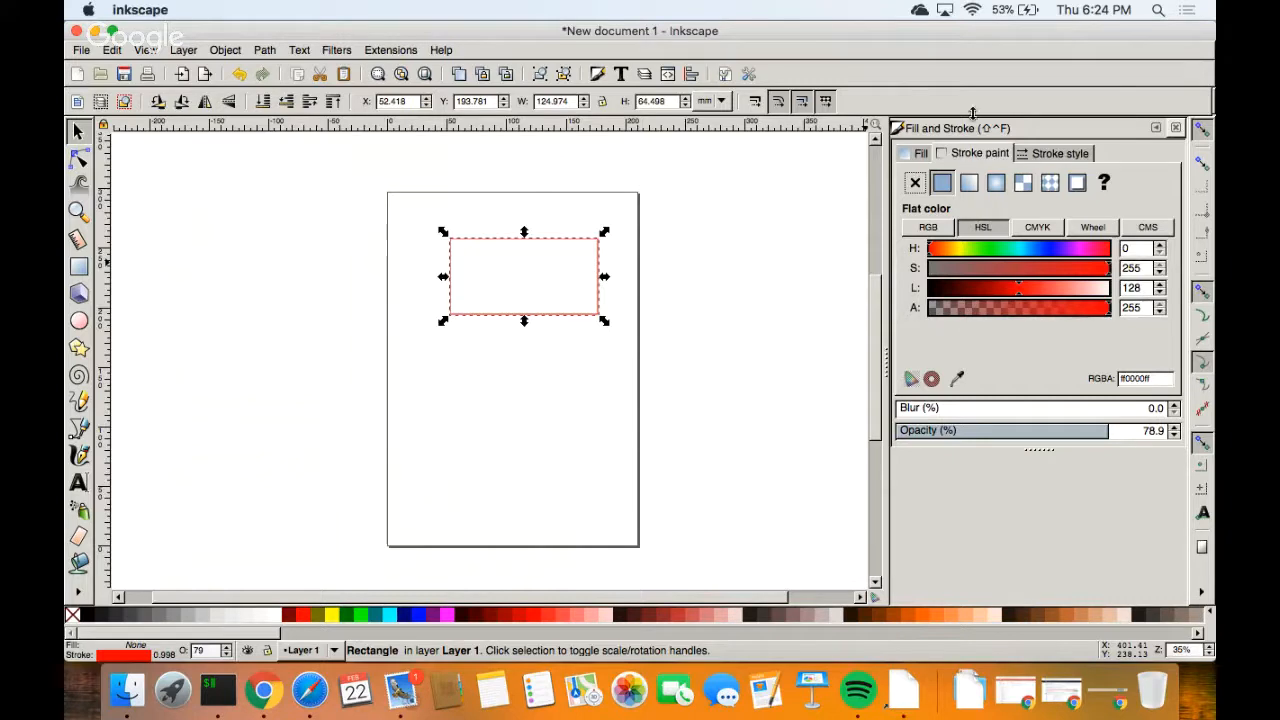
pyautogui.moveTo(1110, 434); pyautogui.dragTo(1188, 438)
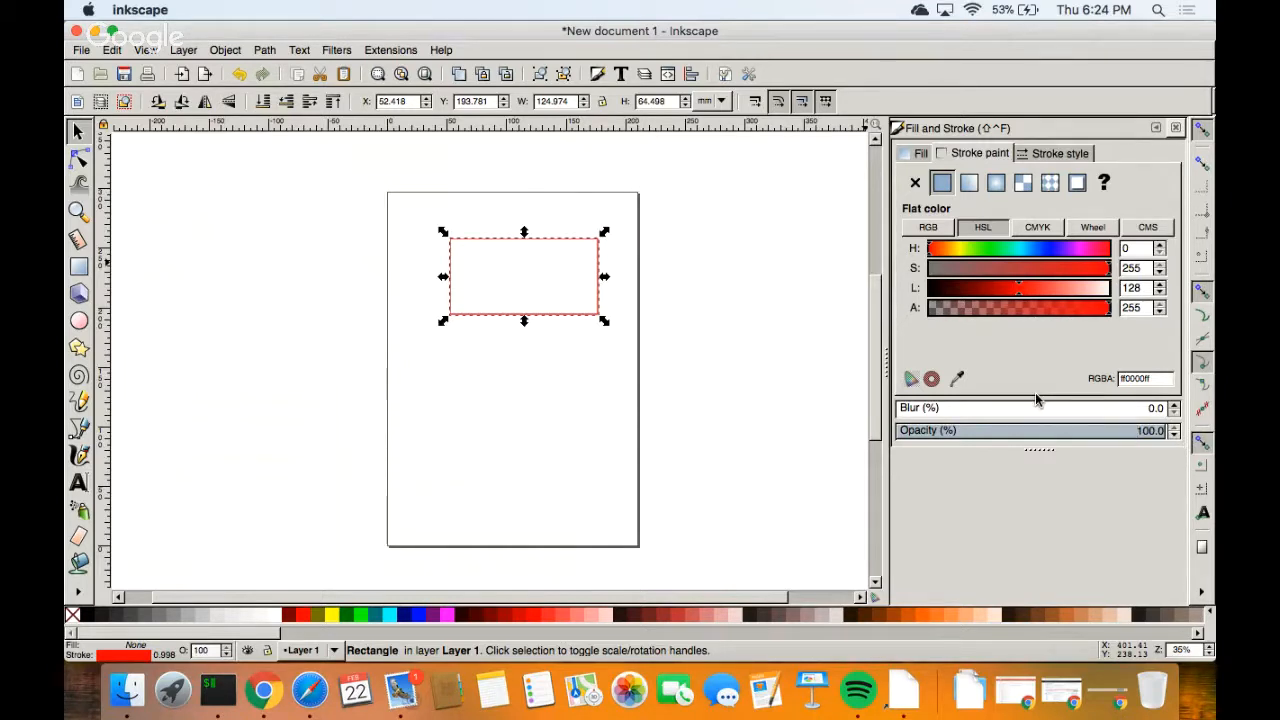
# Examine the stroke colour's RGBA value and compare the RGB, HSL, CMYK, Wheel and CMS colour modes.
pyautogui.moveTo(1122, 378); pyautogui.dragTo(1150, 378)
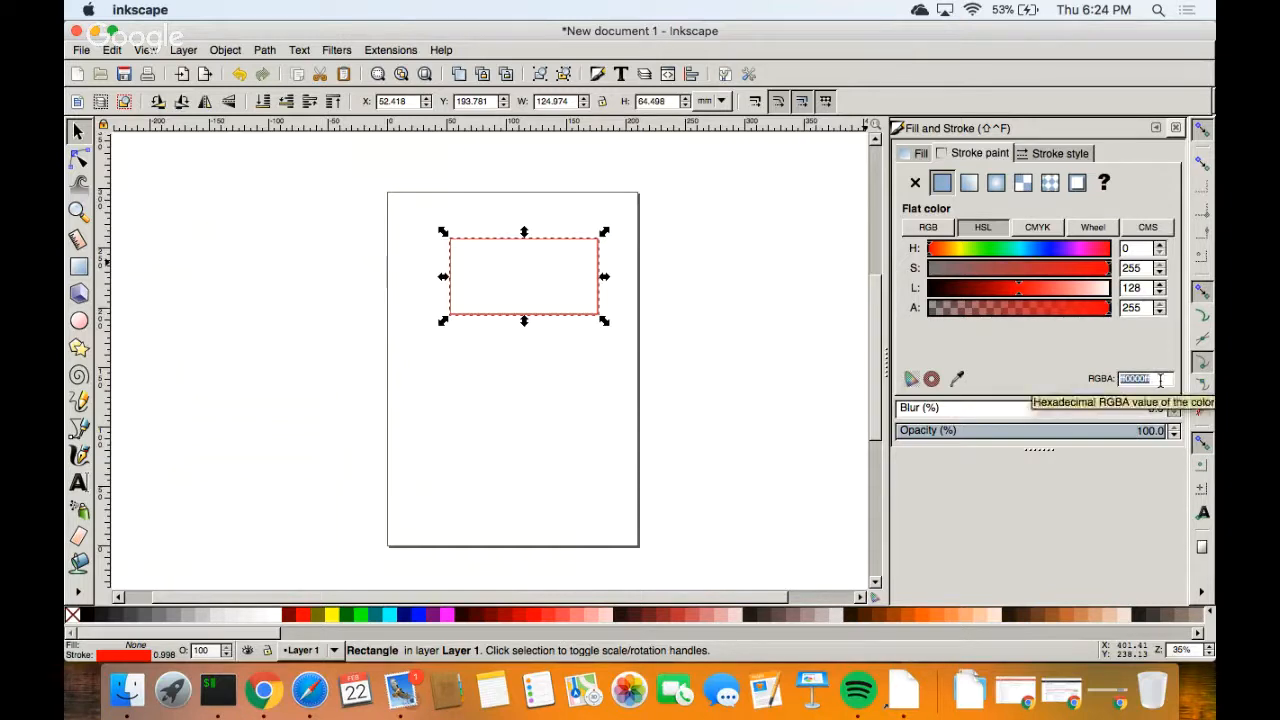
pyautogui.click(938, 230)
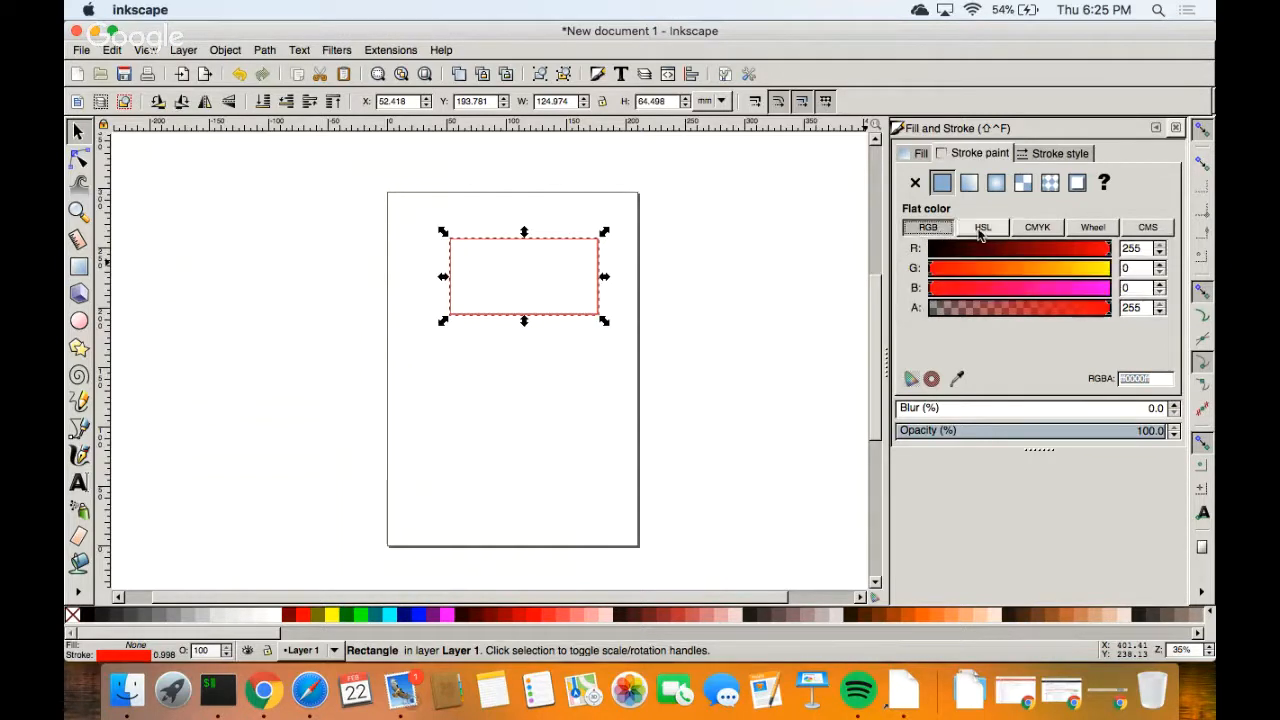
pyautogui.click(981, 230)
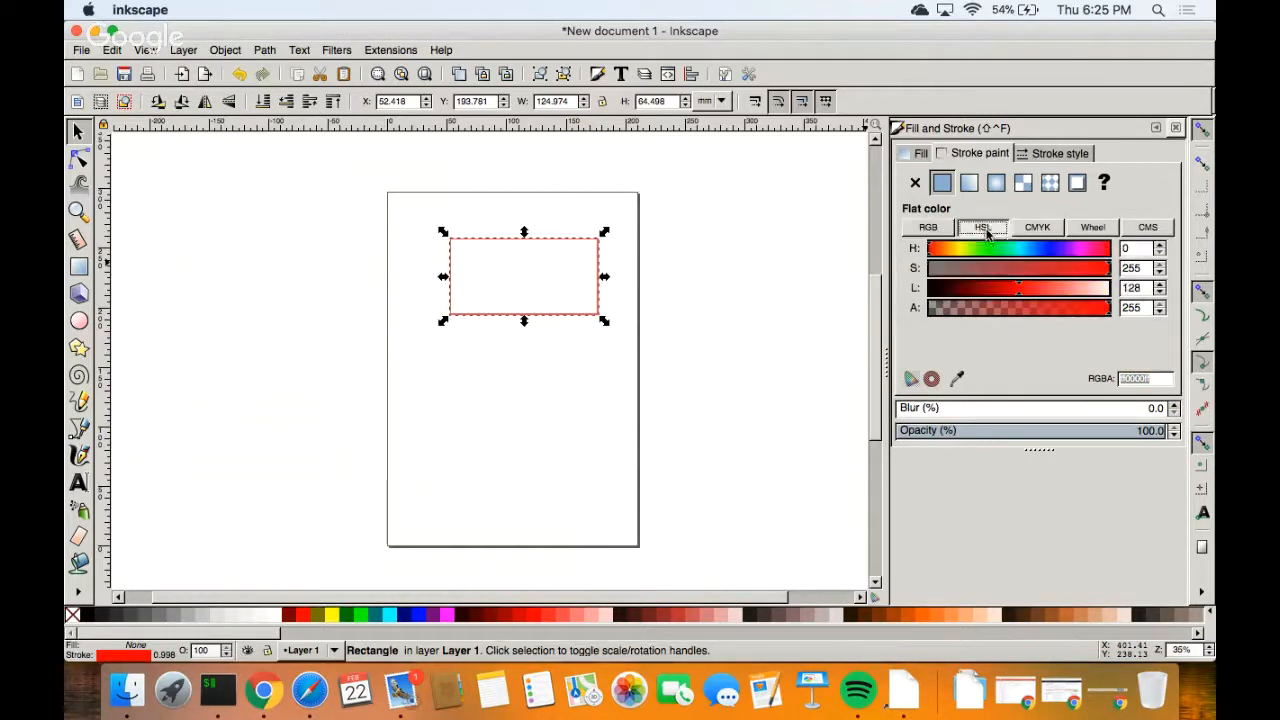
pyautogui.click(1040, 230)
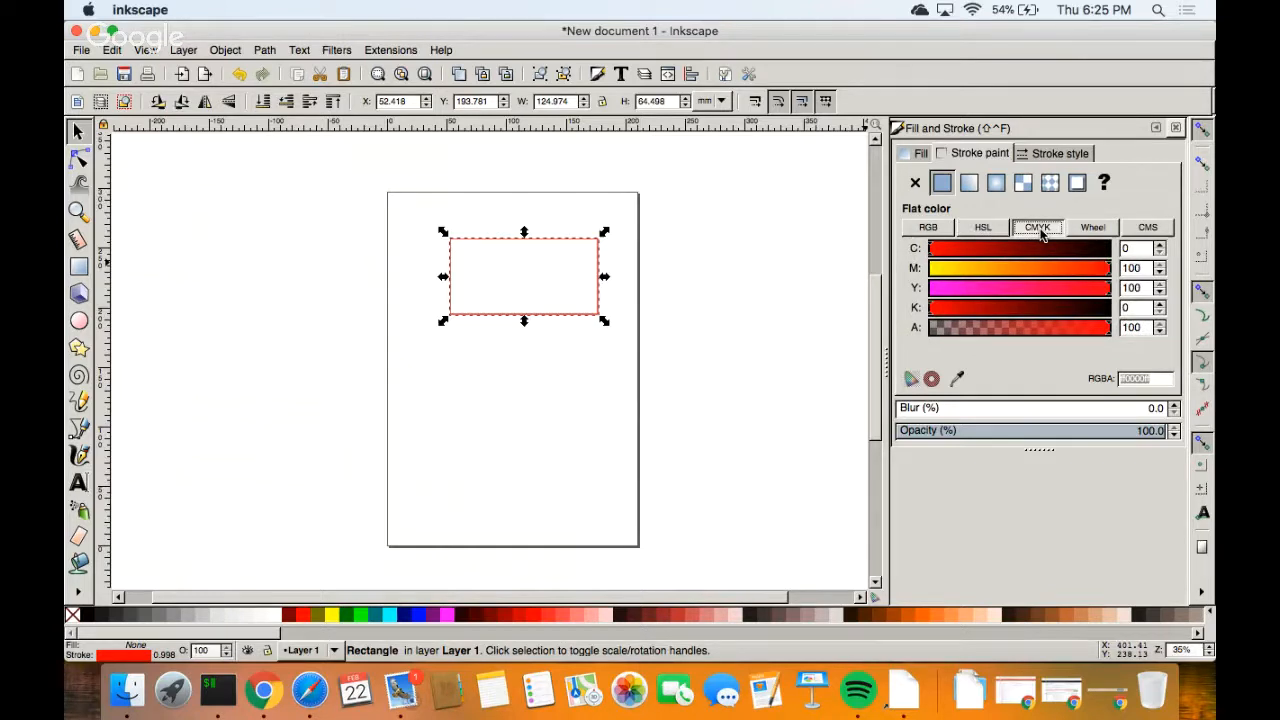
pyautogui.click(1087, 231)
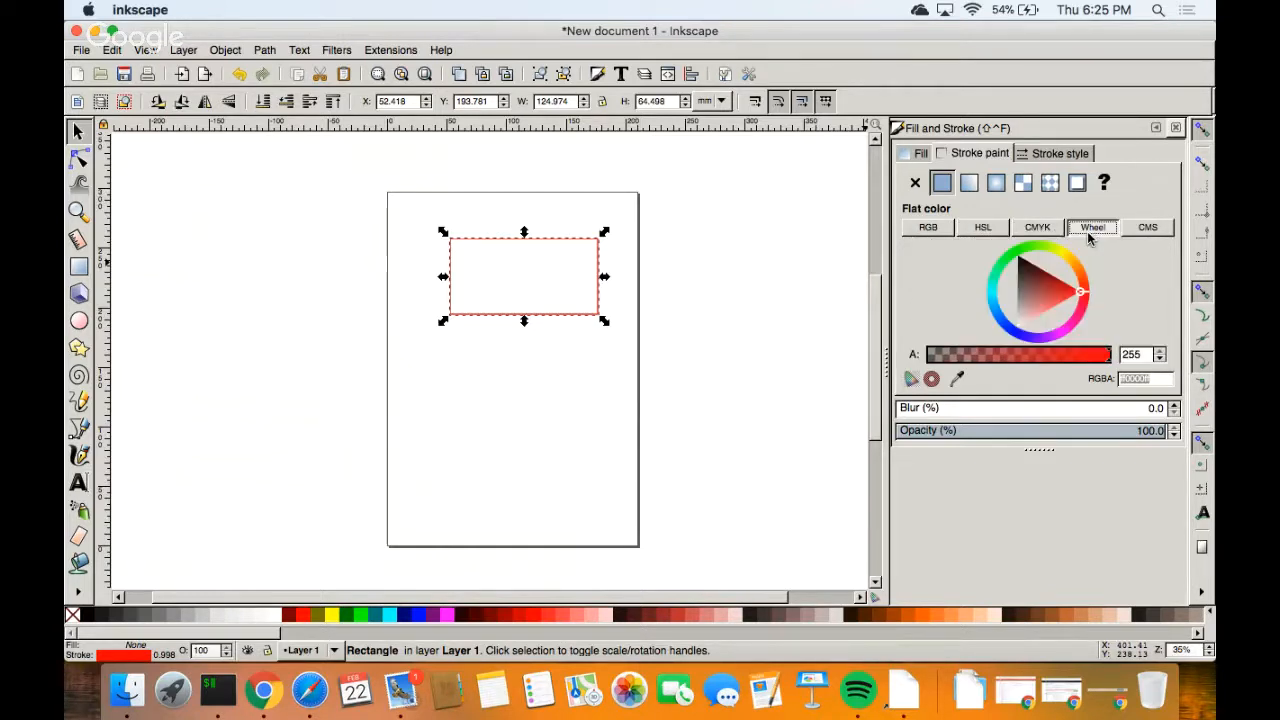
pyautogui.click(1148, 228)
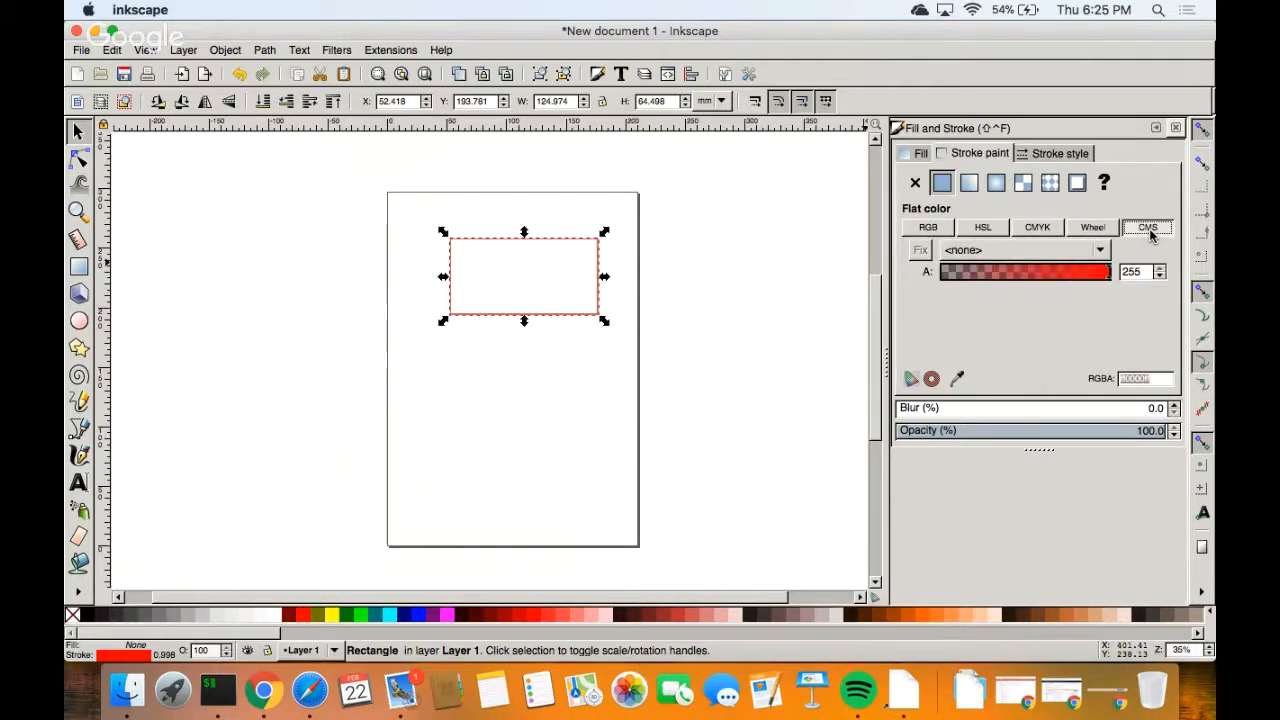
pyautogui.click(1092, 228)
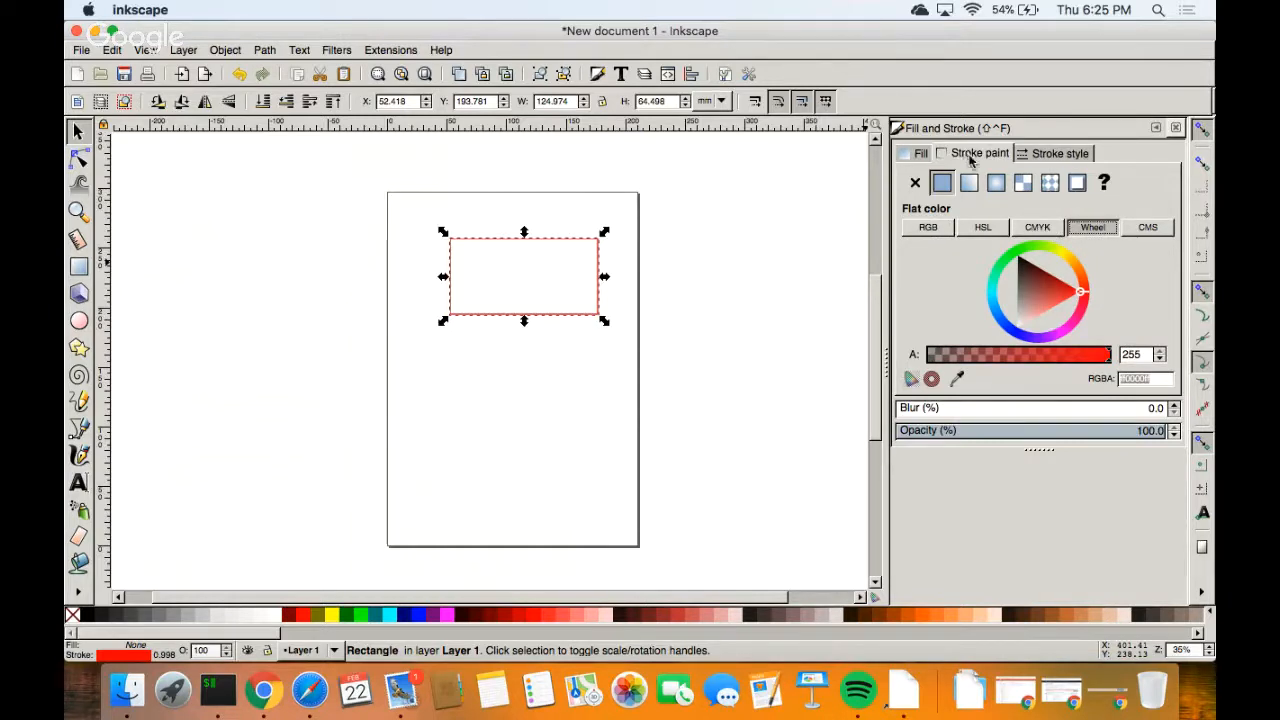
# Reselect the rectangle and restore its flat dark grey fill.
pyautogui.click(600, 297)
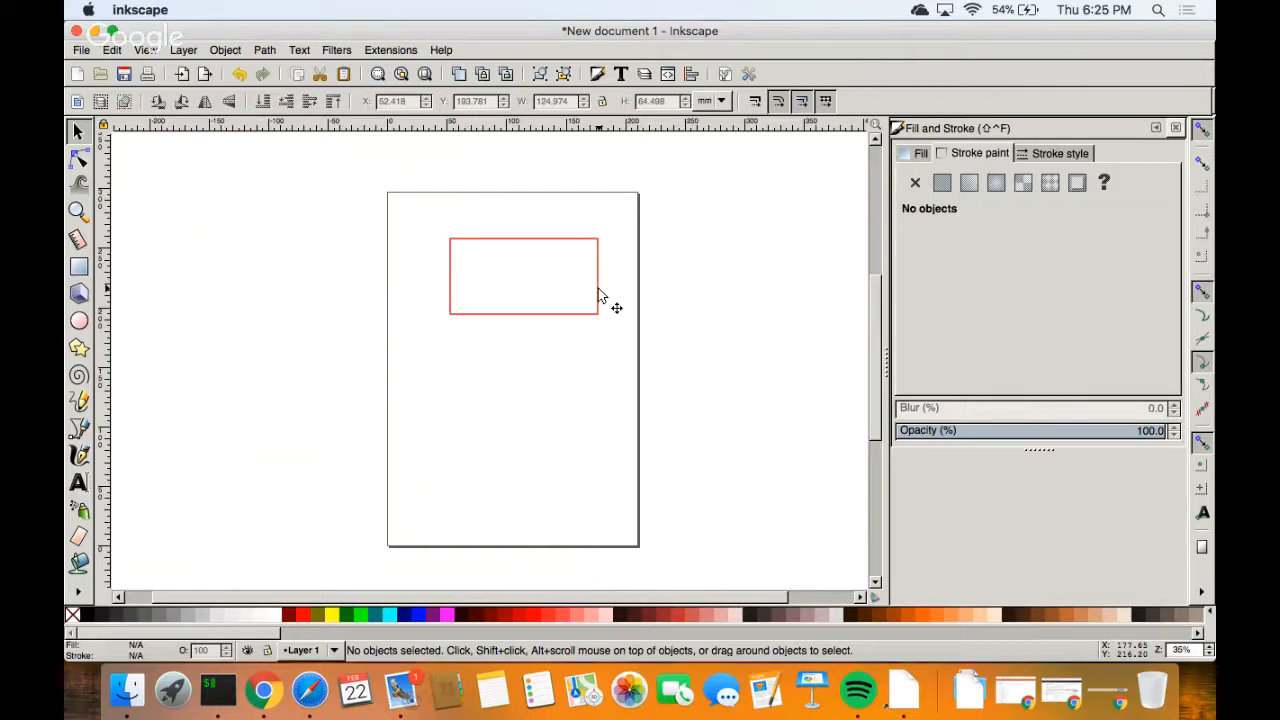
pyautogui.click(915, 154)
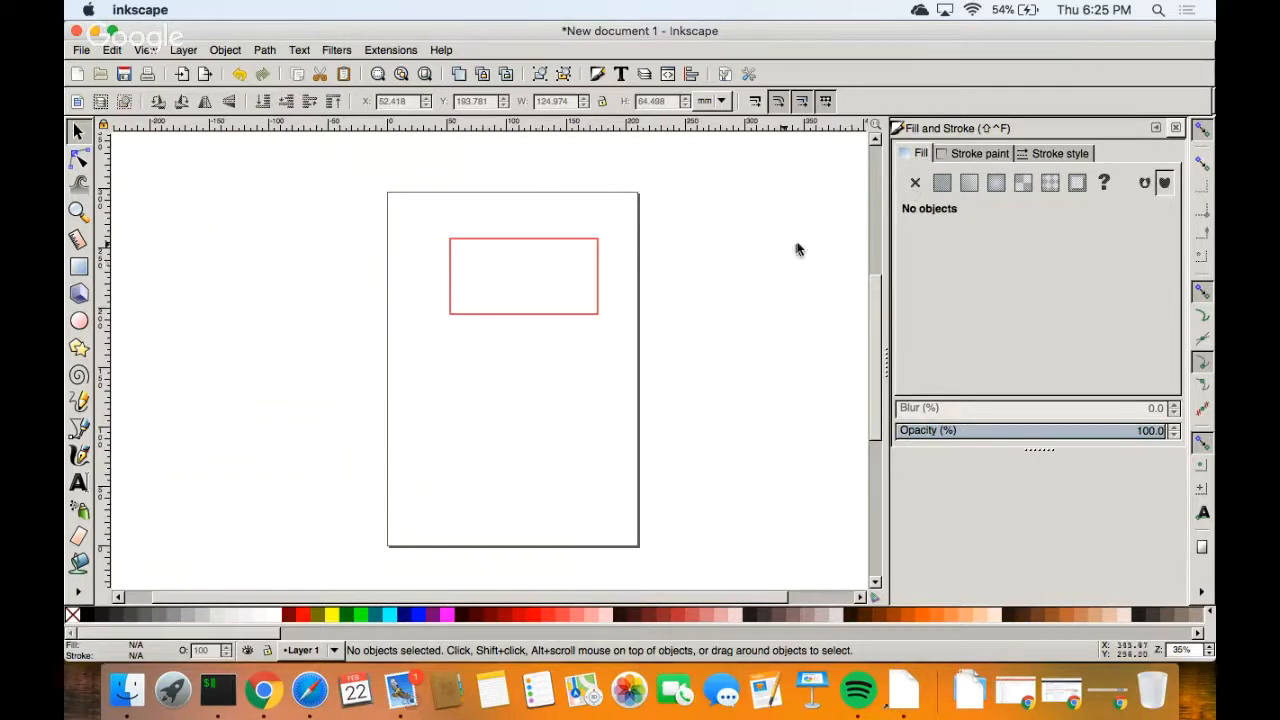
pyautogui.click(601, 277)
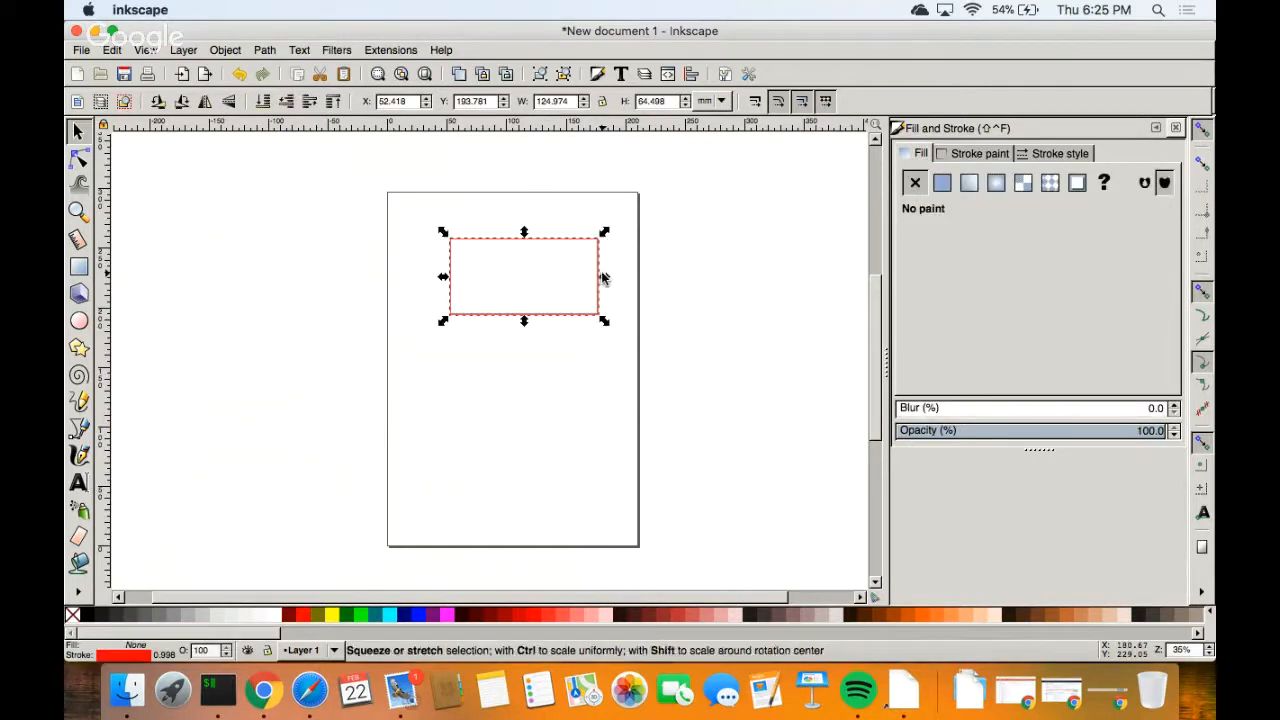
pyautogui.click(943, 183)
# Examine the rectangle's stroke paint and its stroke style options for width, dashes, markers, join and cap.
pyautogui.click(976, 155)
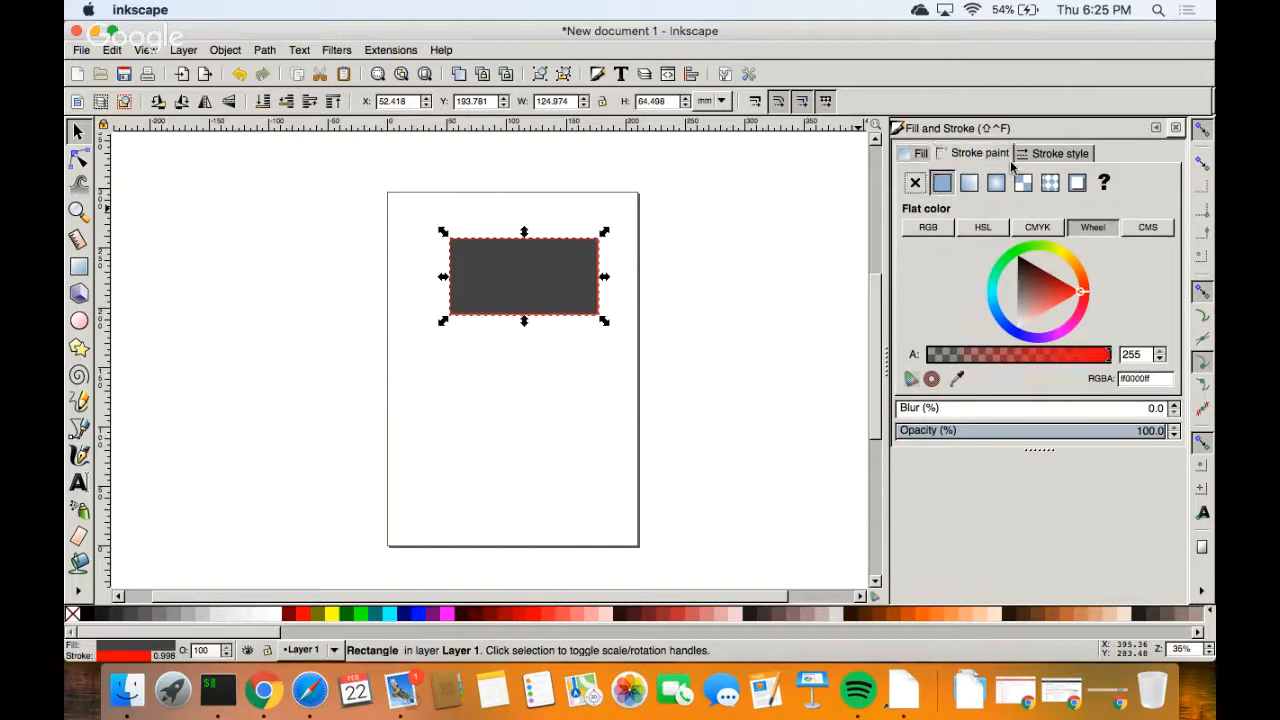
pyautogui.click(1040, 155)
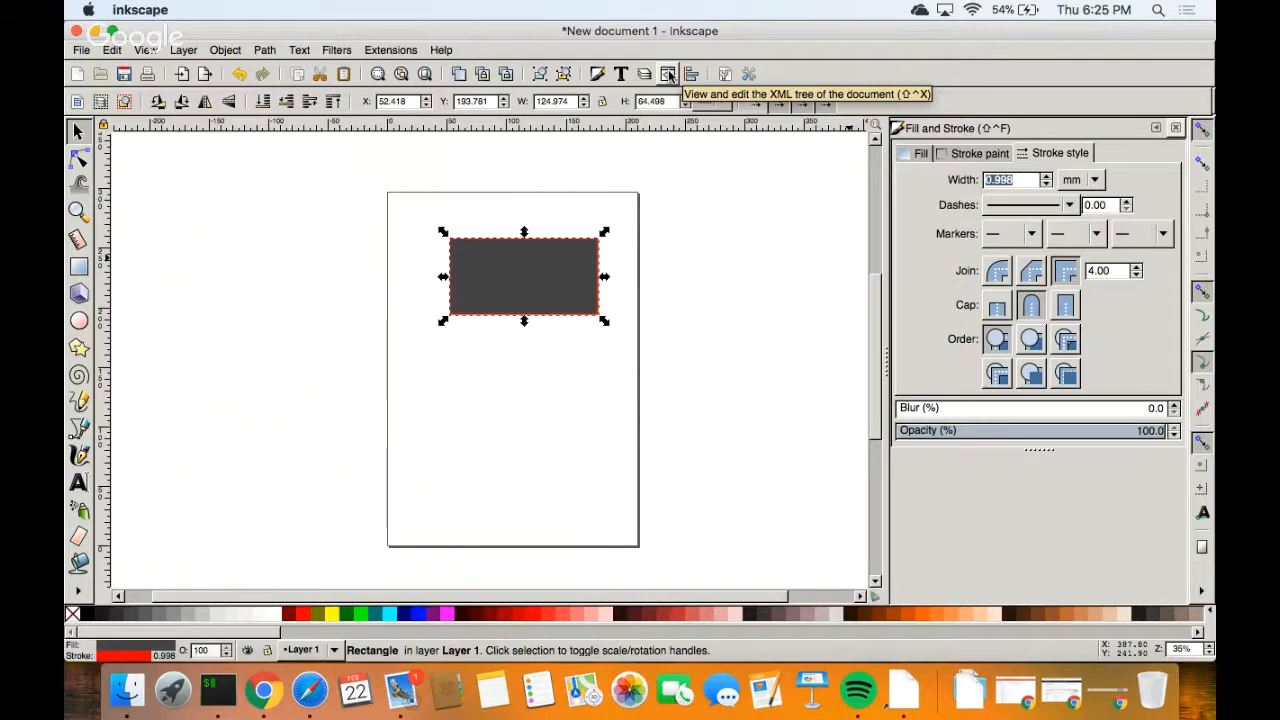
pyautogui.click(570, 376)
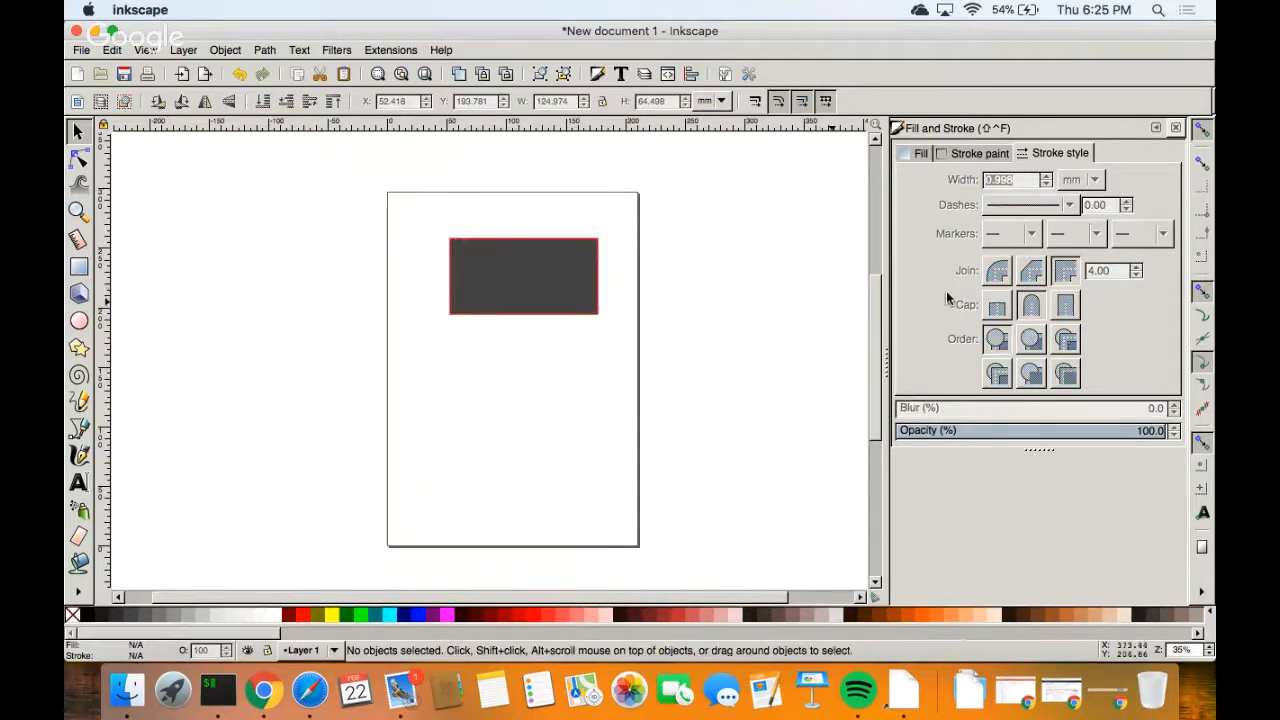
pyautogui.click(550, 263)
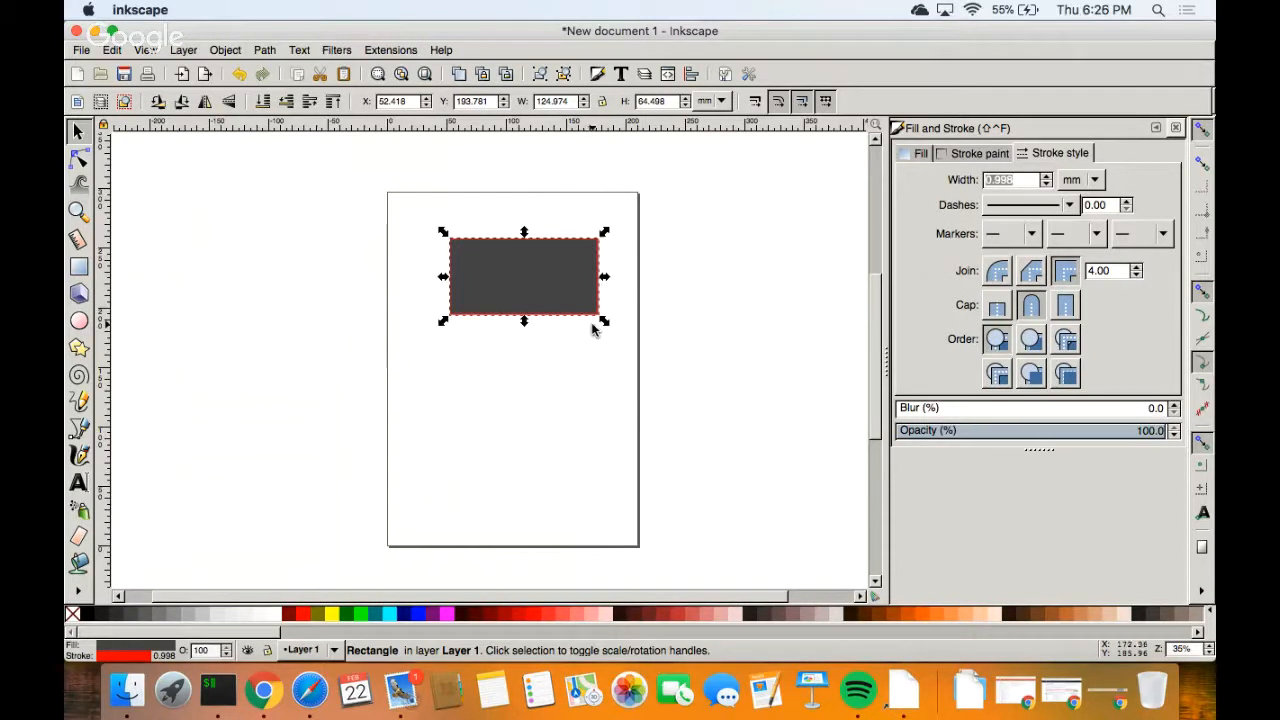
# Draw a nearly horizontal straight line below the rectangle with the Bezier pen tool, roughly as wide as the rectangle.
pyautogui.click(80, 428)
pyautogui.click(442, 376)
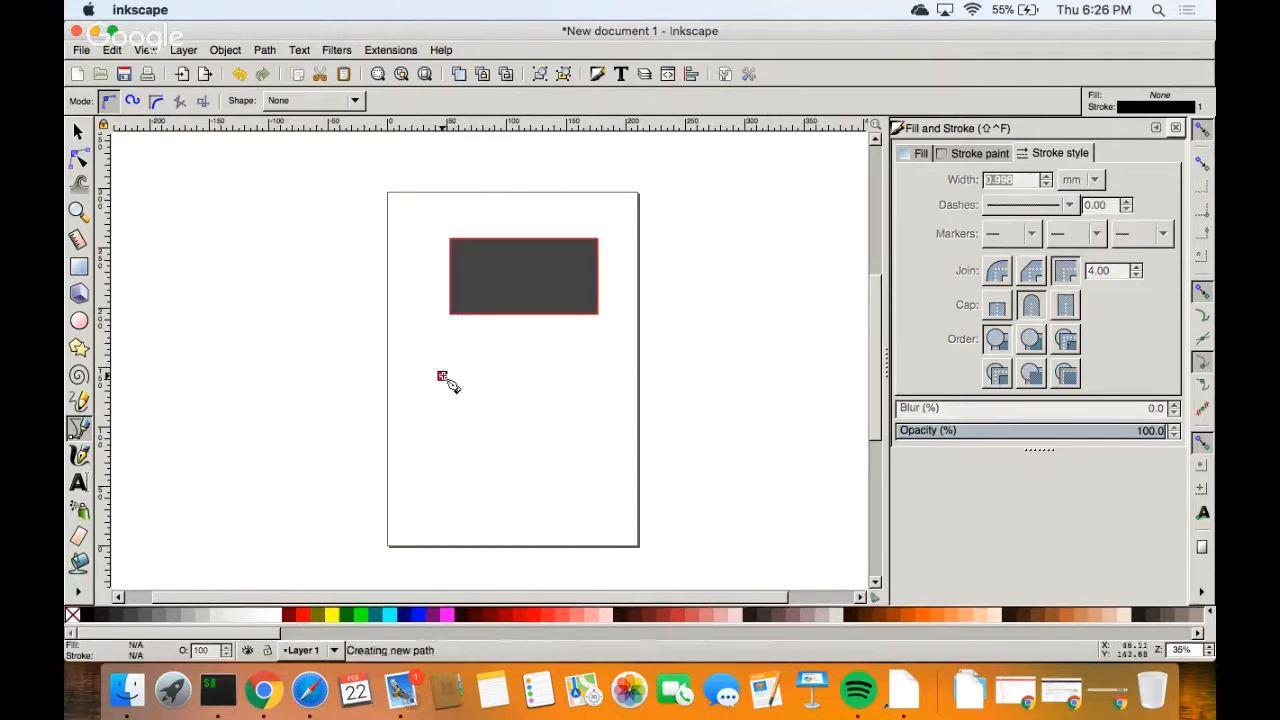
pyautogui.click(599, 369)
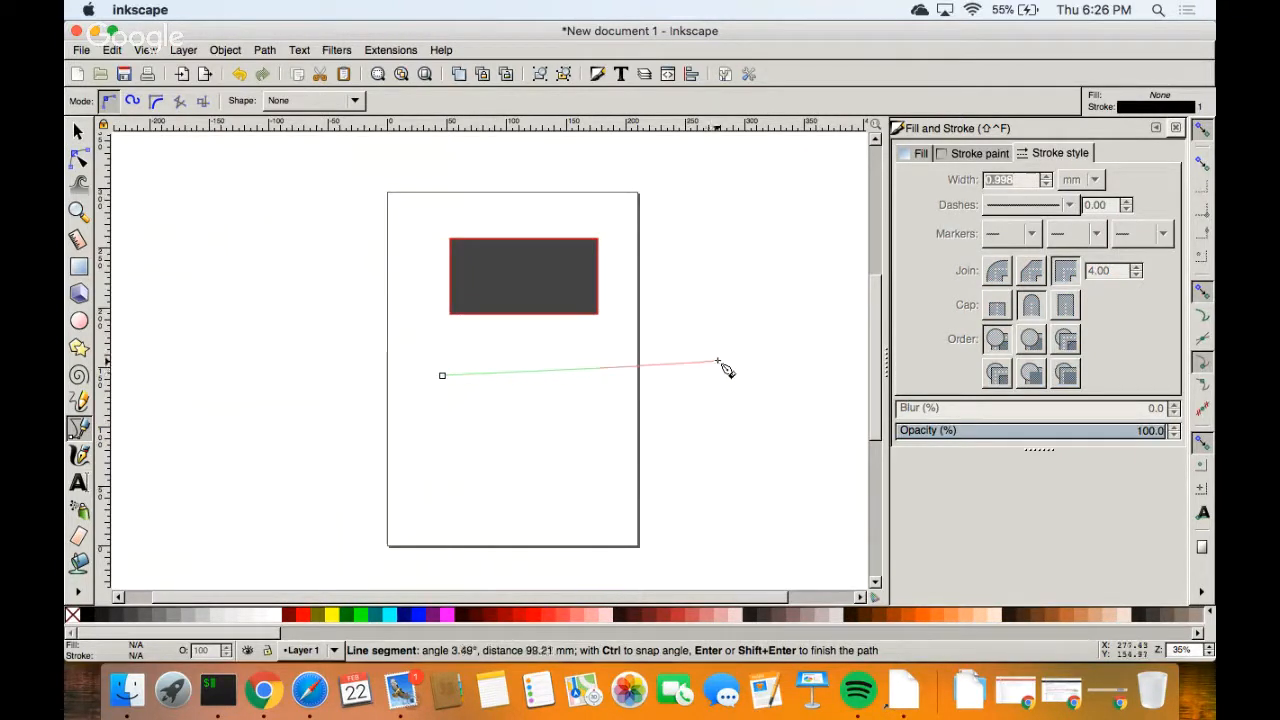
pyautogui.press('Return')
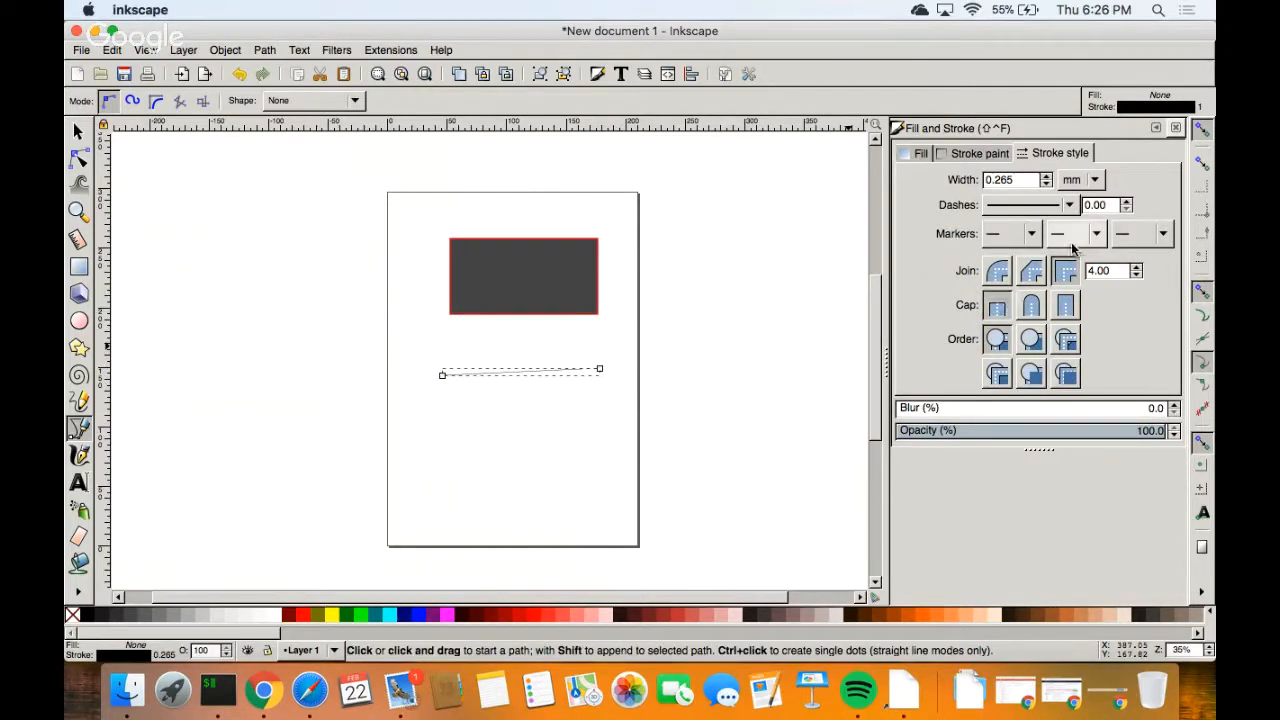
# Add a right-pointing arrowhead end marker to the line and set its stroke width to 1.165 mm.
pyautogui.click(1160, 234)
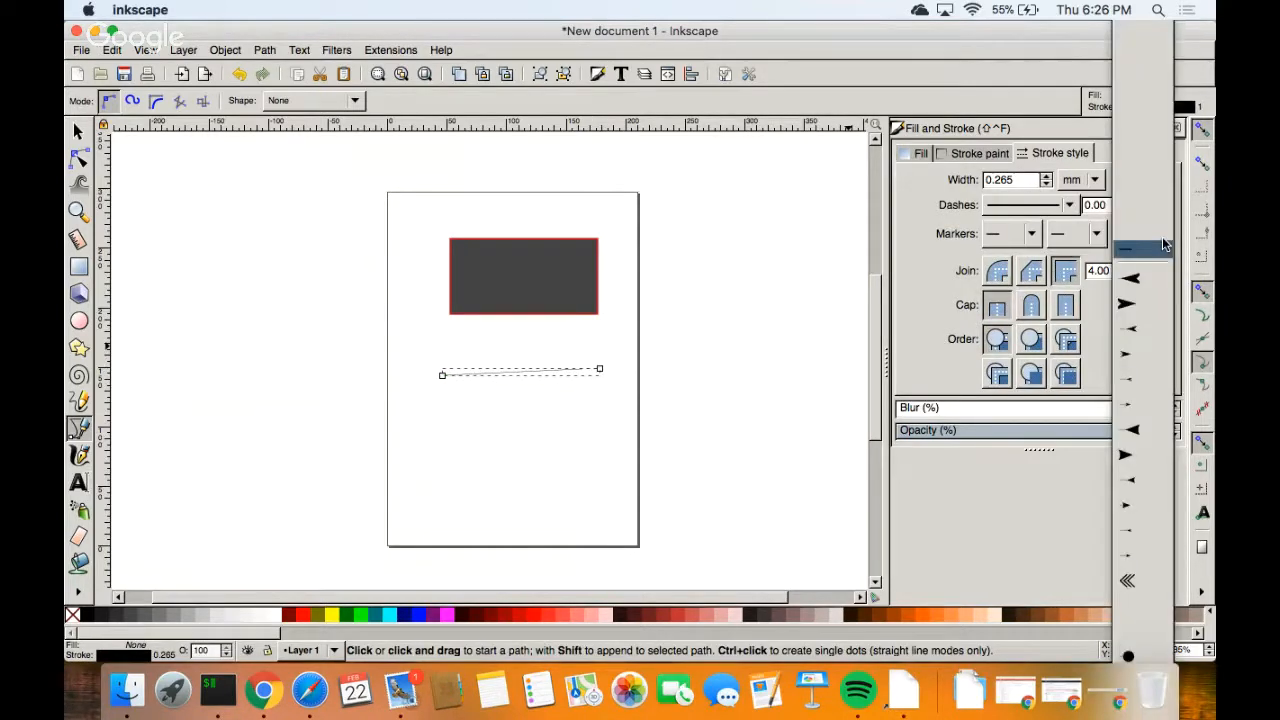
pyautogui.click(1152, 315)
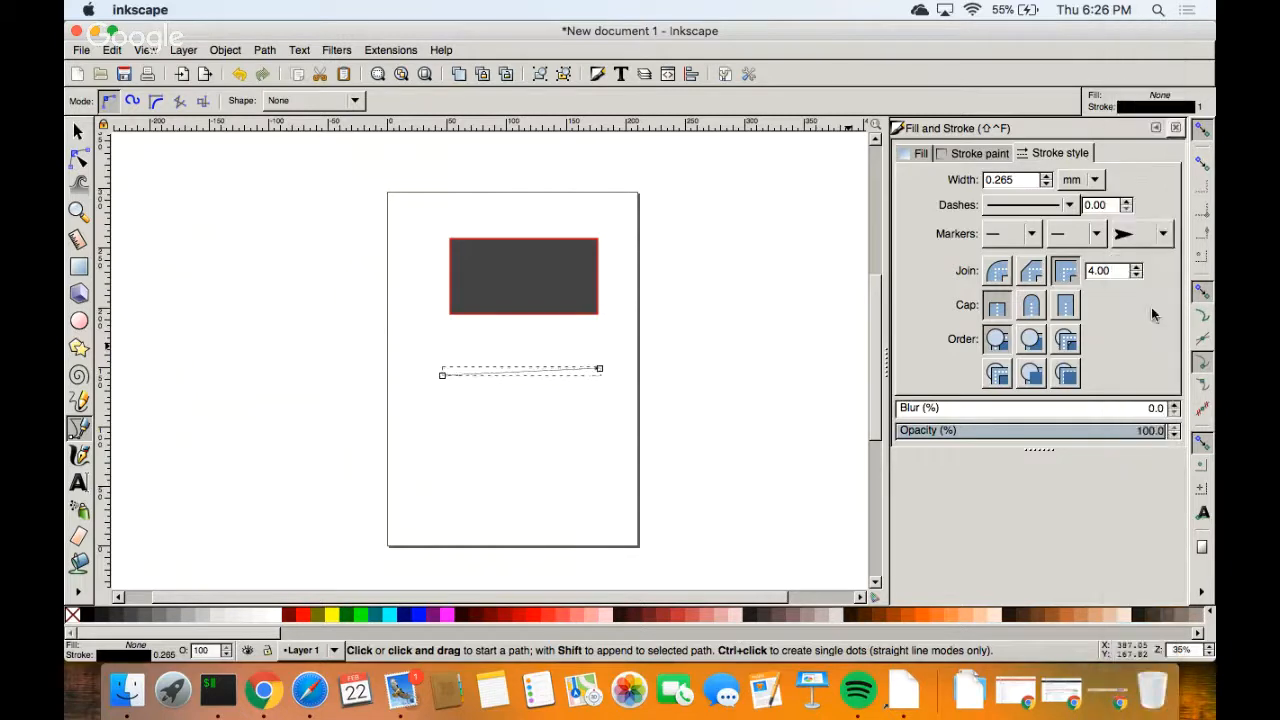
pyautogui.click(1046, 176)
pyautogui.click(1046, 176)
pyautogui.click(1046, 176)
pyautogui.click(1046, 176)
pyautogui.click(1046, 176)
pyautogui.click(1046, 176)
pyautogui.click(1046, 176)
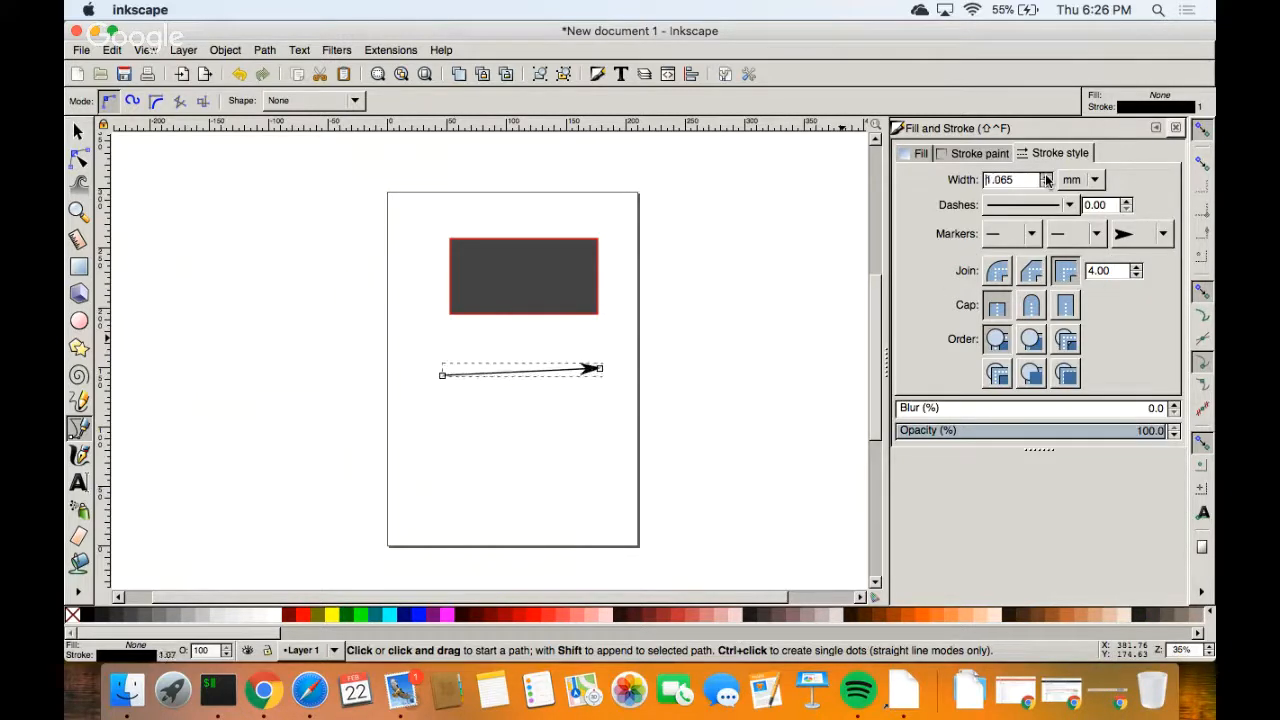
pyautogui.click(1046, 176)
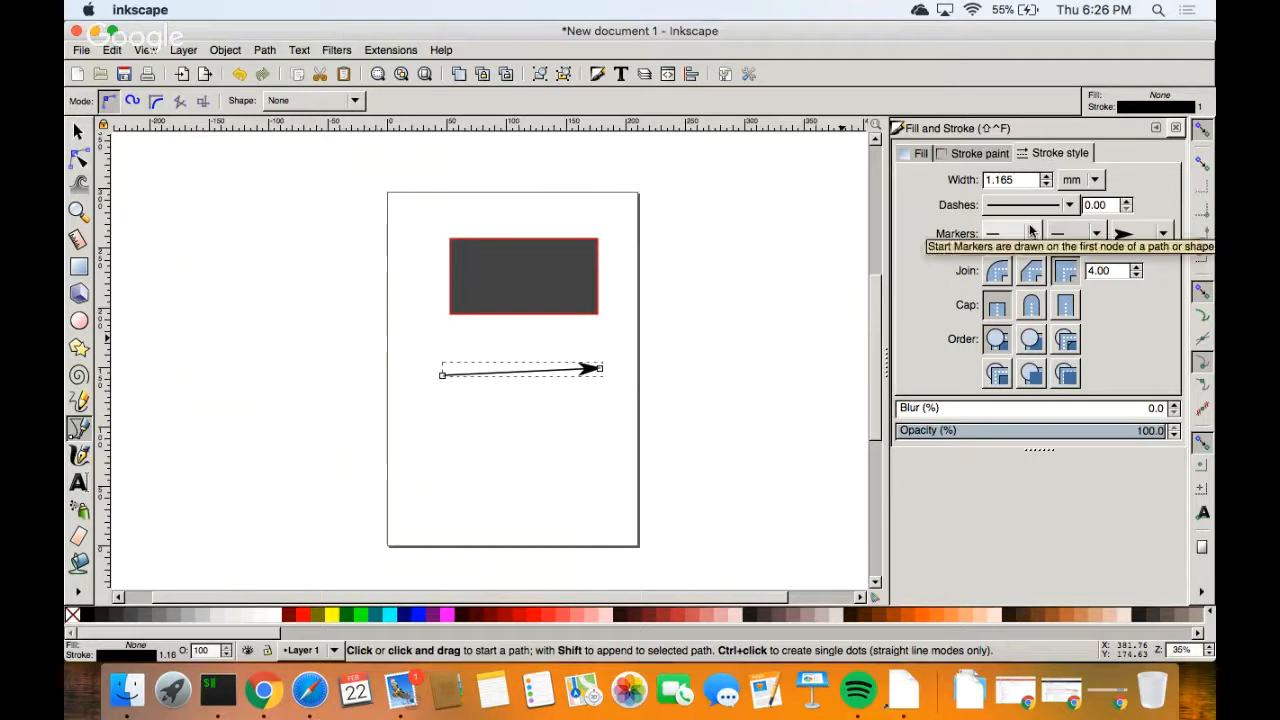
pyautogui.click(794, 273)
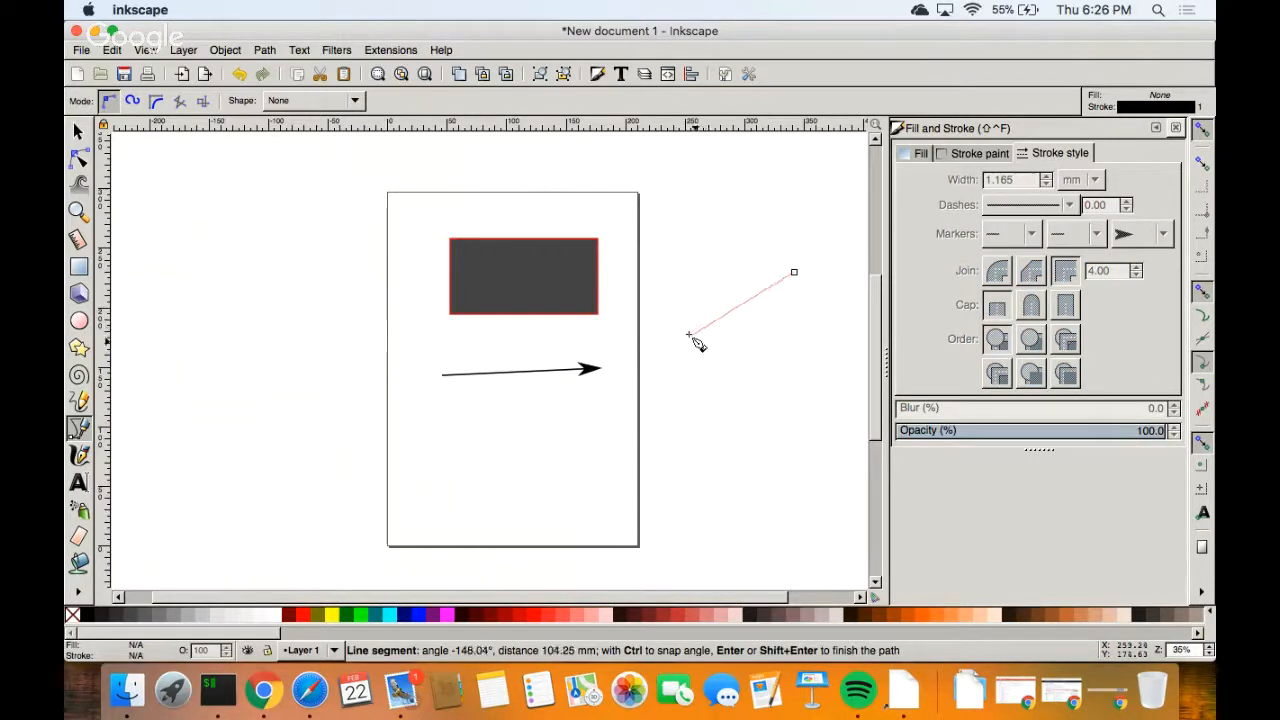
# Cancel the unfinished line, look over the lesson page's Keyboard and Mouse section in Chrome, and return to Inkscape.
pyautogui.press('Escape')
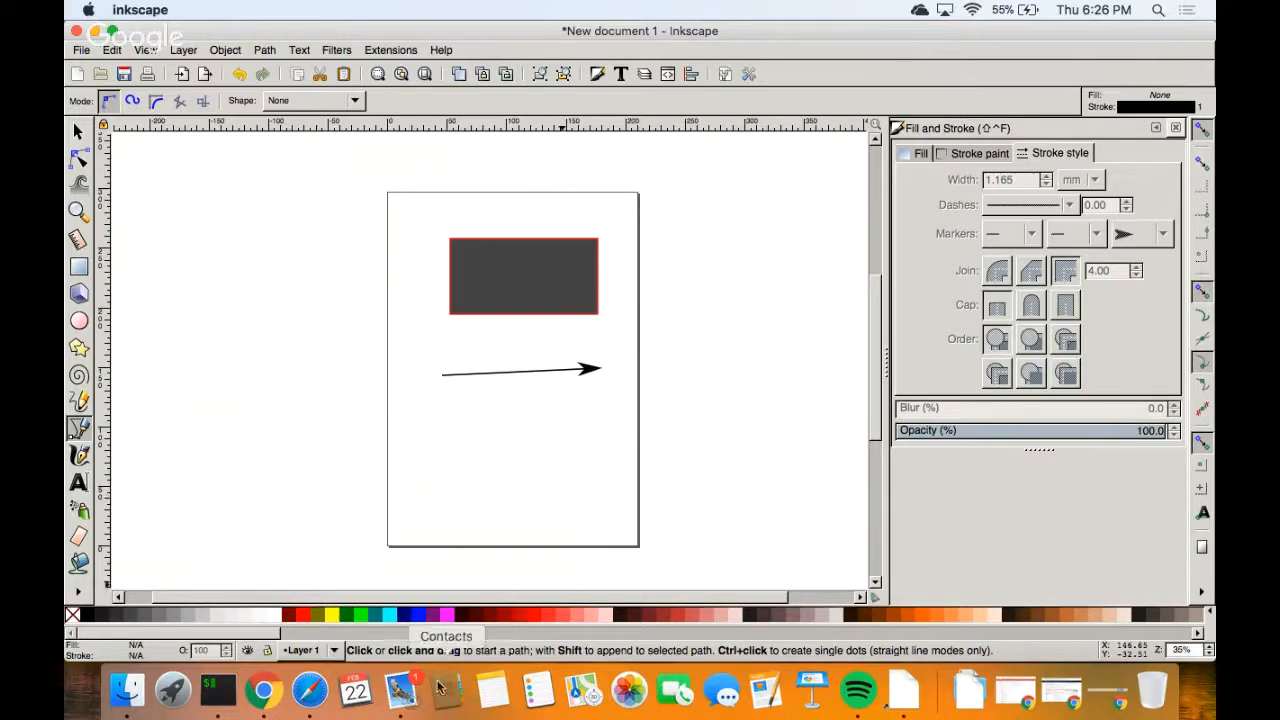
pyautogui.click(265, 691)
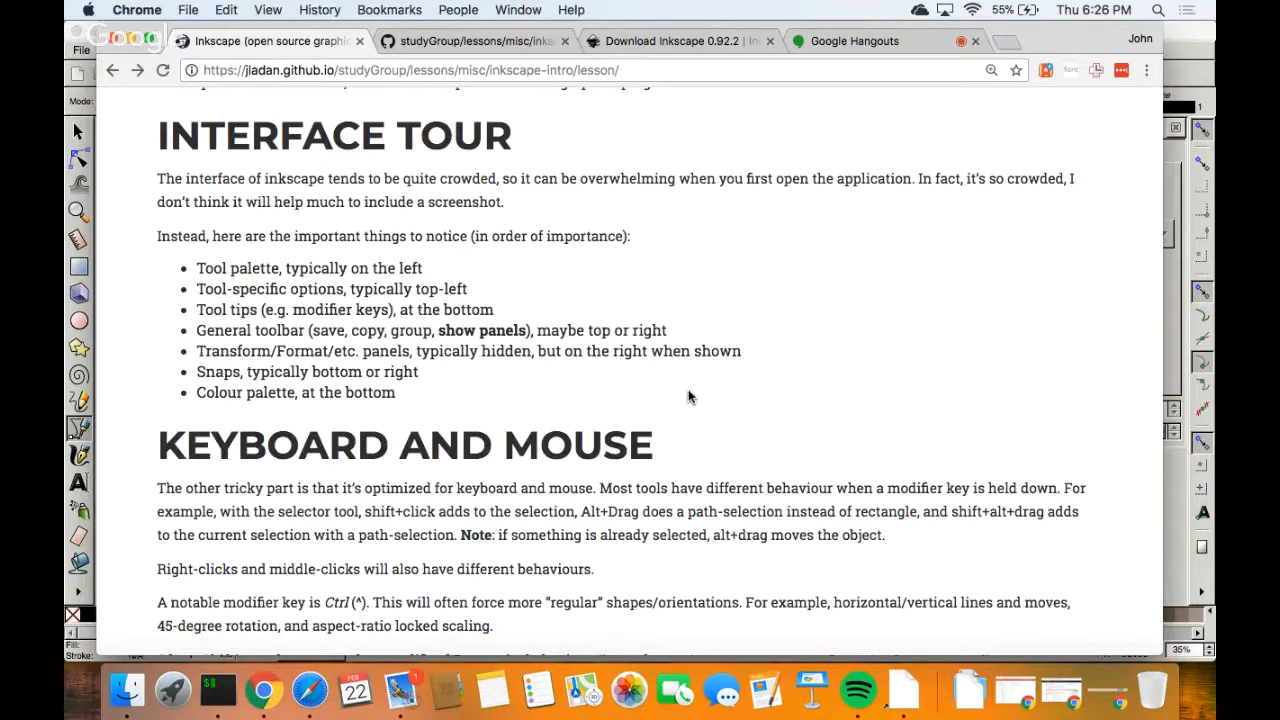
pyautogui.scroll(-5, 717, 378)
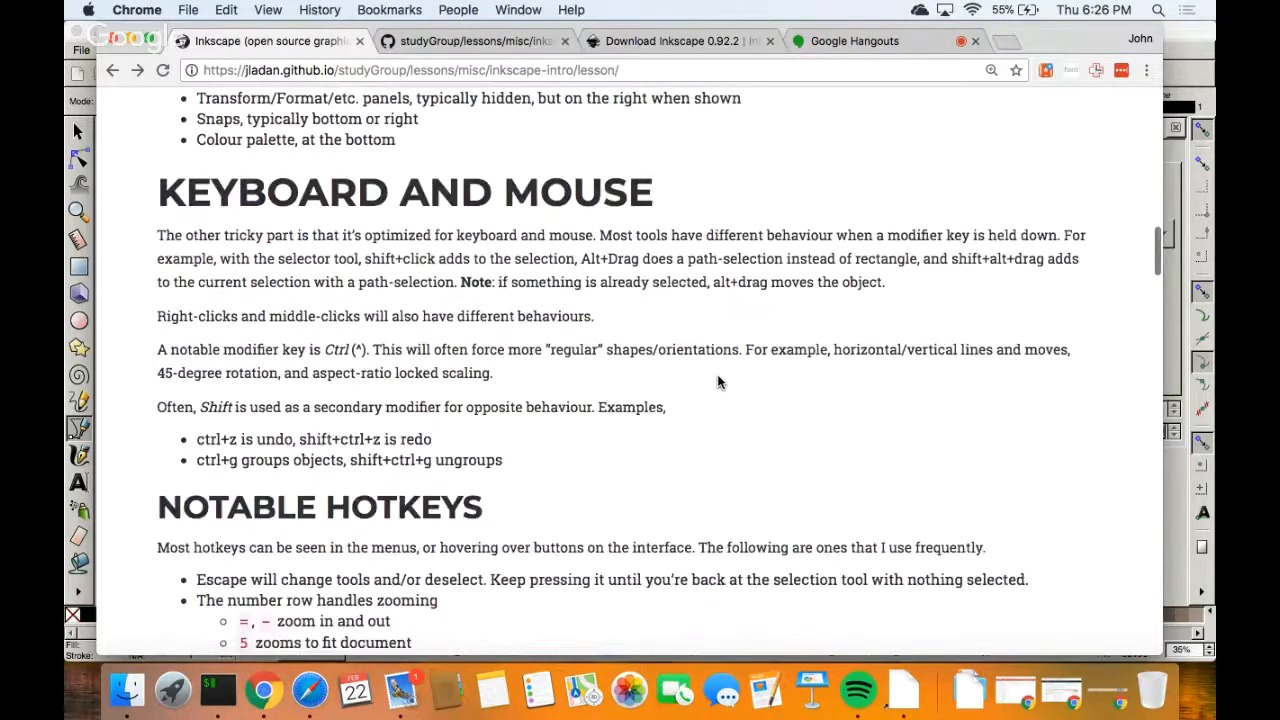
pyautogui.scroll(-1, 717, 376)
pyautogui.click(1191, 449)
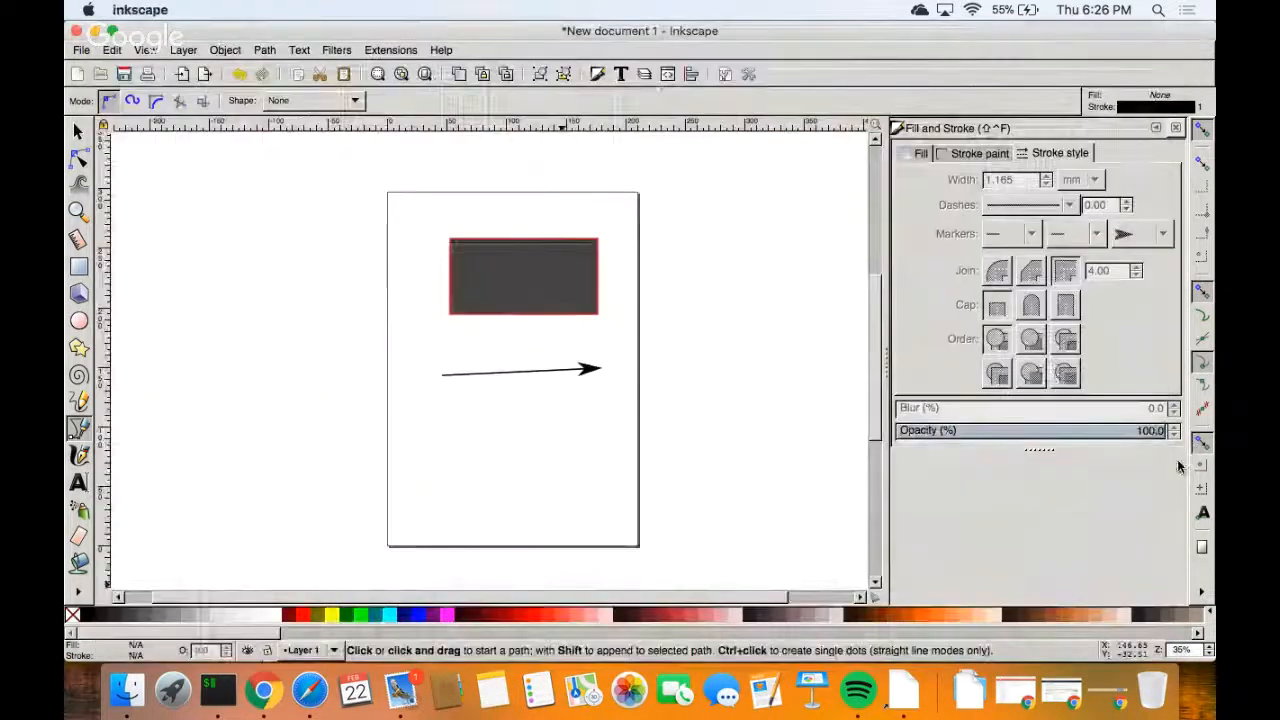
# Look through the Path and Object commands and their keyboard shortcuts.
pyautogui.click(268, 49)
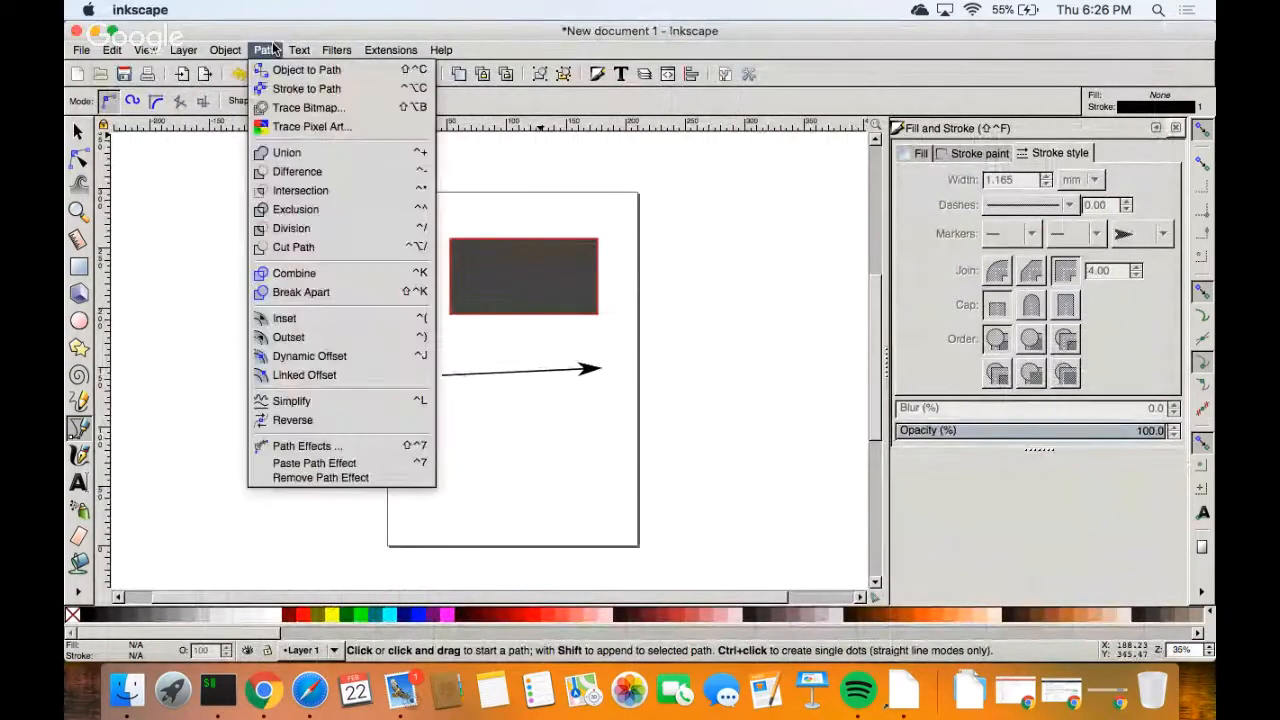
pyautogui.moveTo(230, 50)
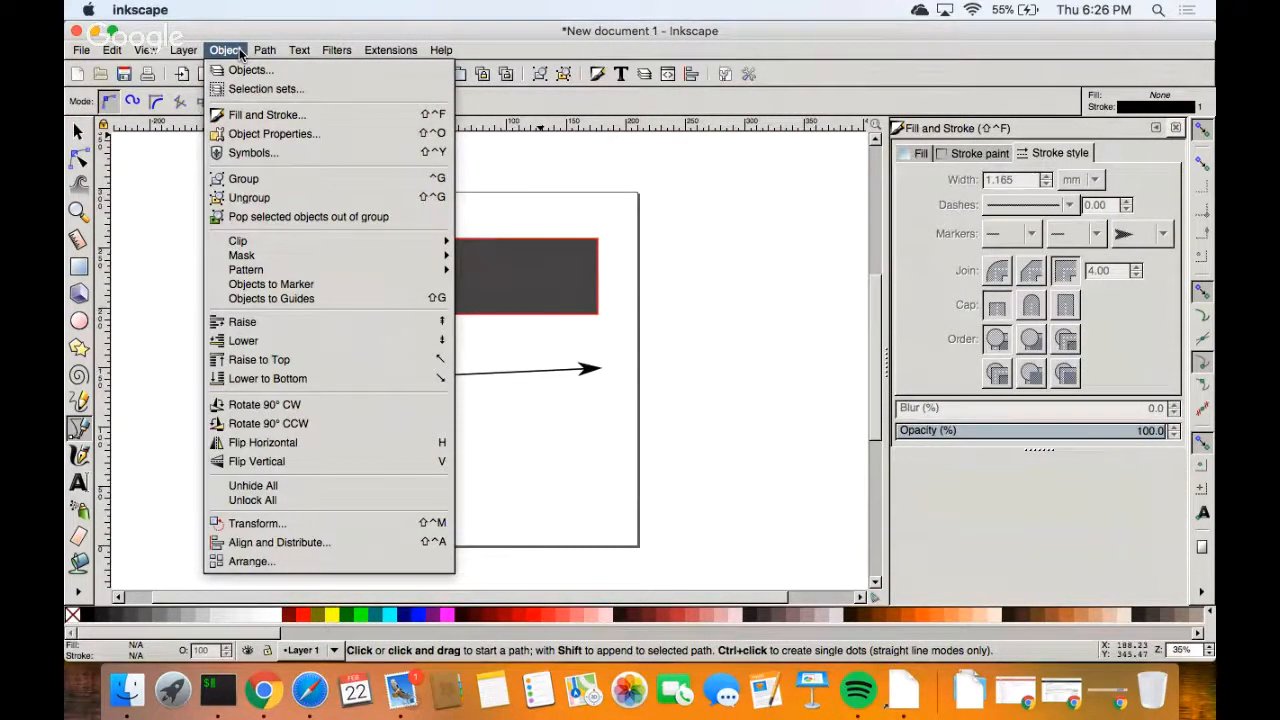
pyautogui.moveTo(159, 56)
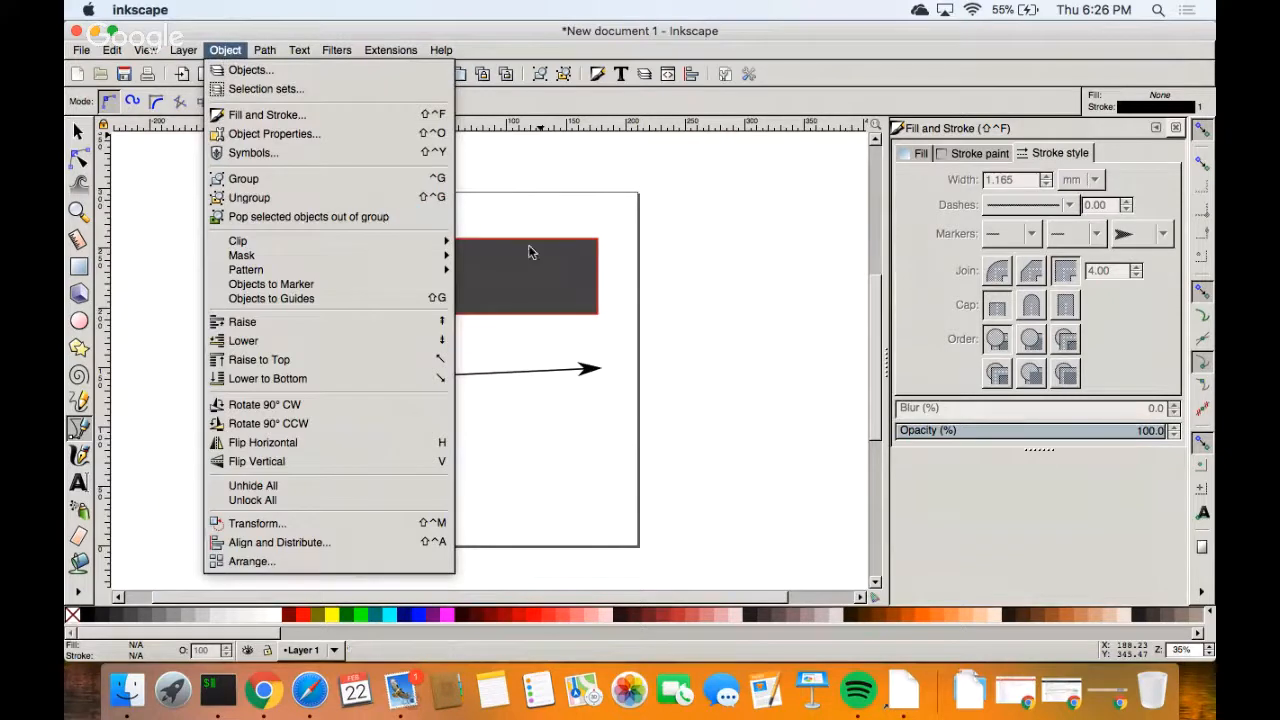
pyautogui.click(758, 306)
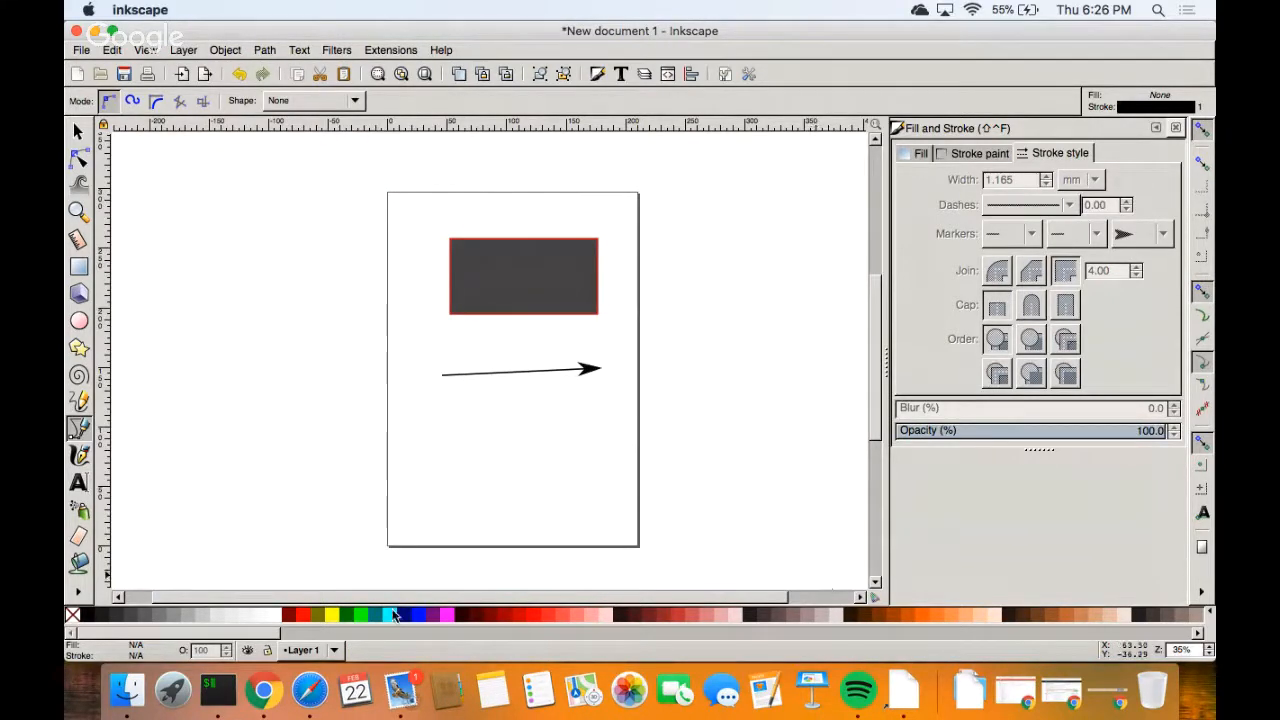
# Switch to Chrome to read the lesson's explanation of modifier keys for selection, and return to Inkscape.
pyautogui.click(276, 690)
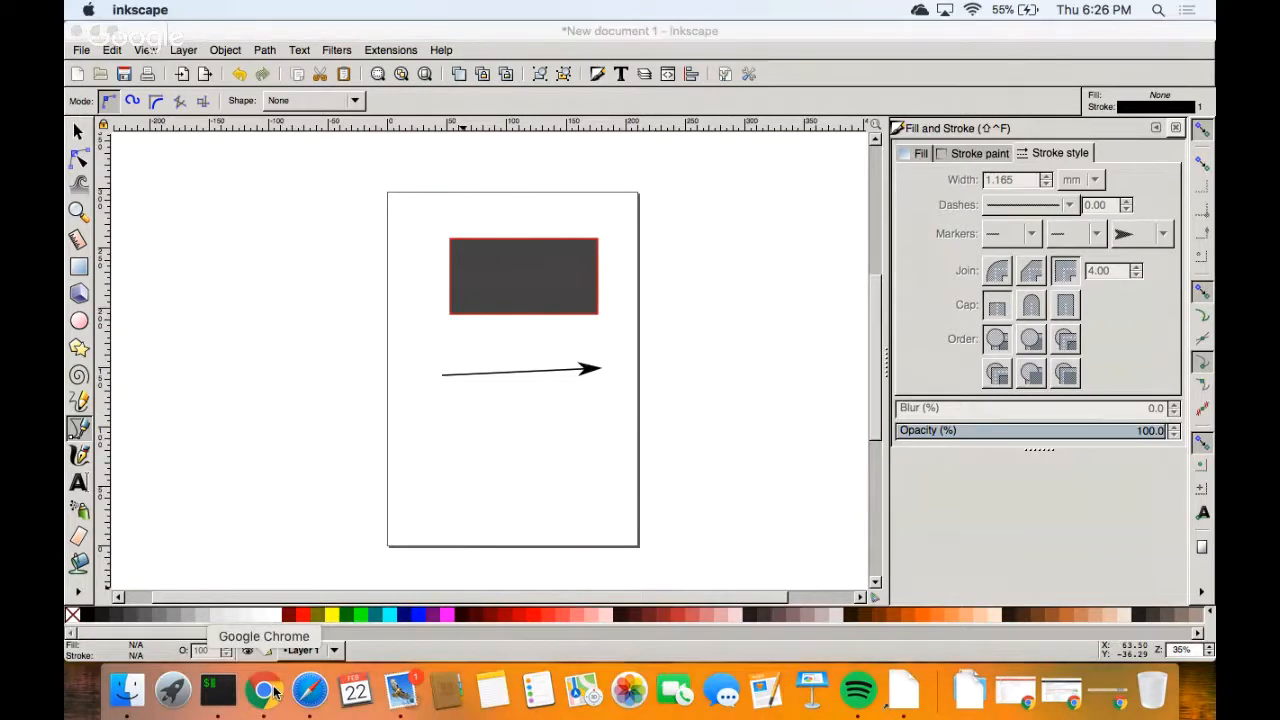
pyautogui.scroll(-1, 709, 340)
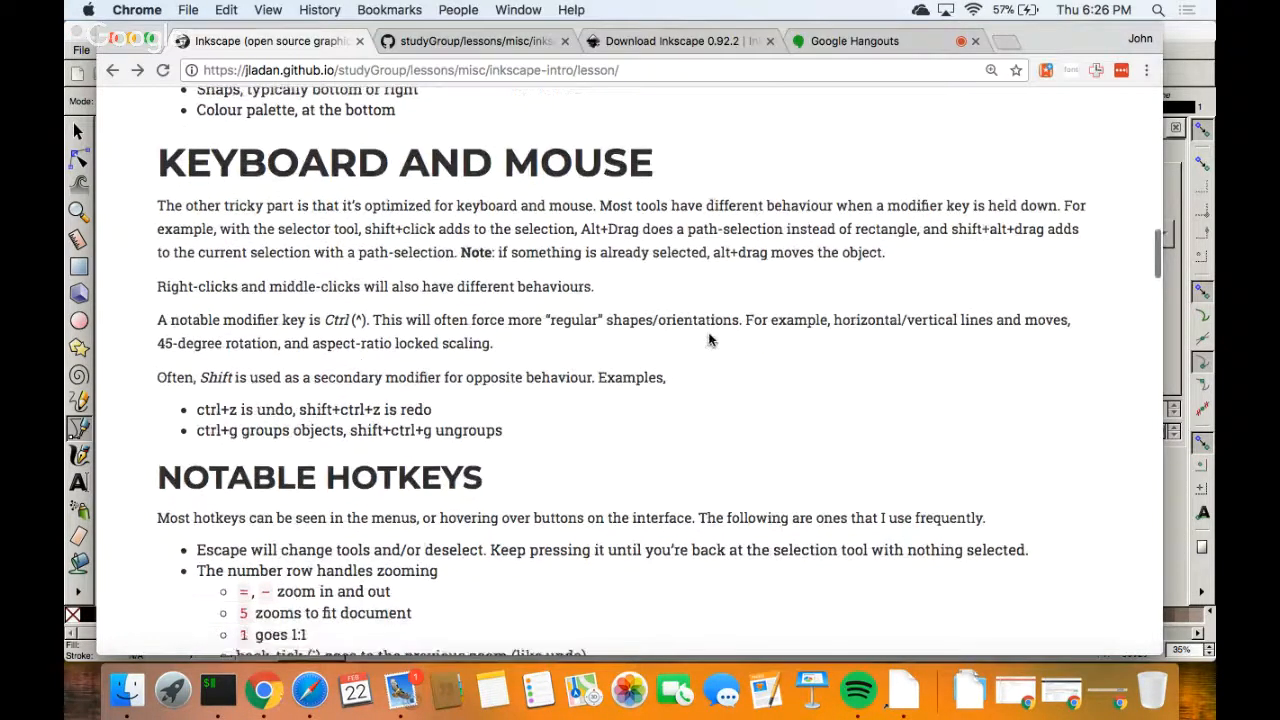
pyautogui.scroll(-2, 709, 340)
pyautogui.scroll(1, 709, 340)
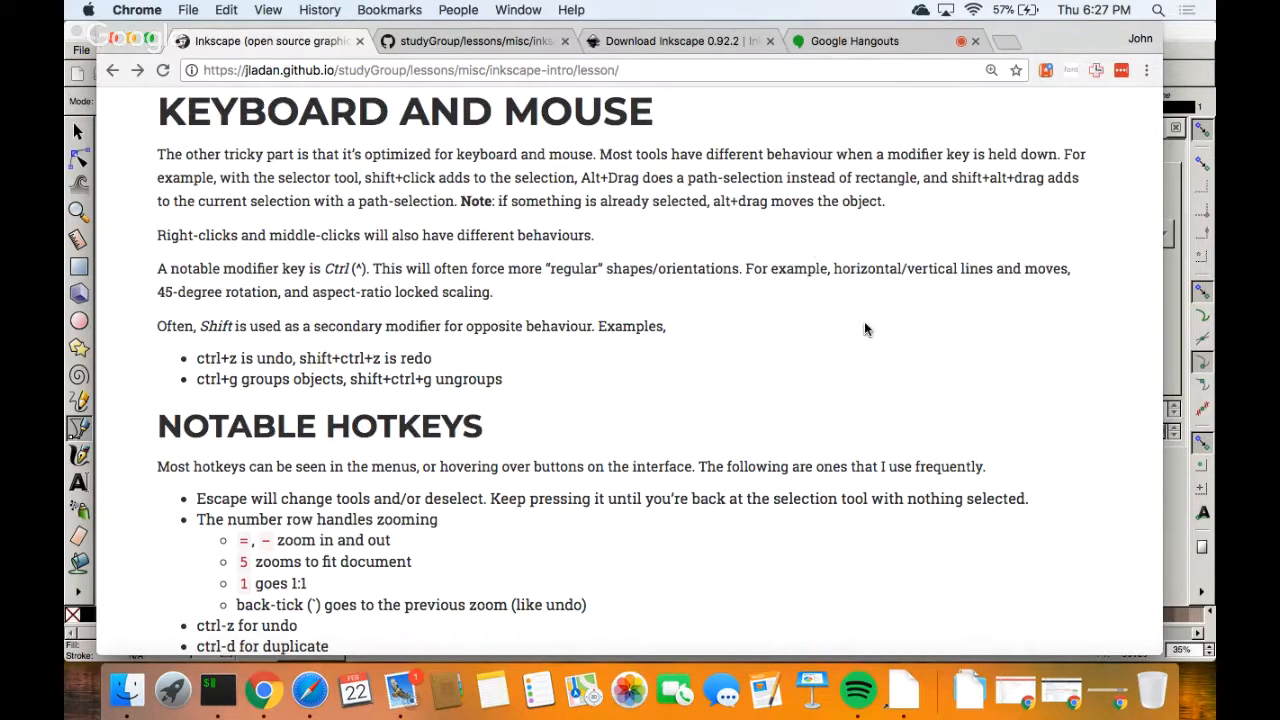
pyautogui.click(1187, 28)
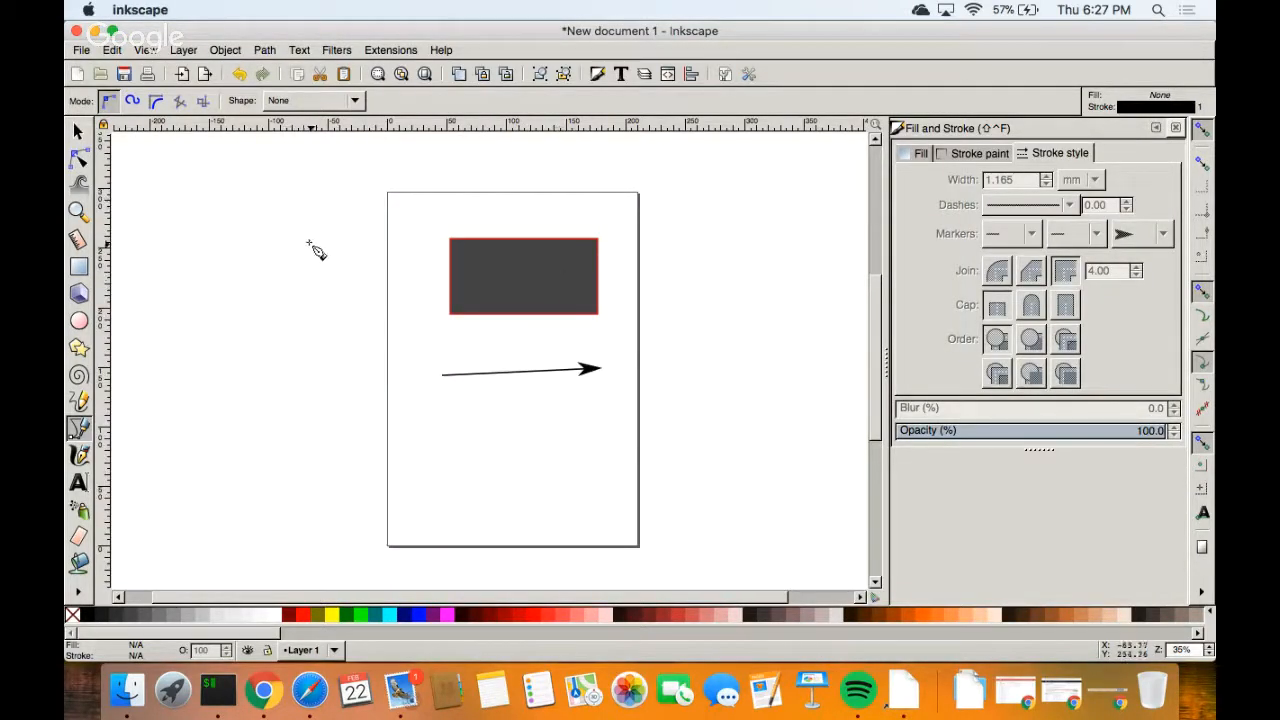
# With the selector tool, select the rectangle, add the arrow line to the selection, and deselect both.
pyautogui.click(79, 131)
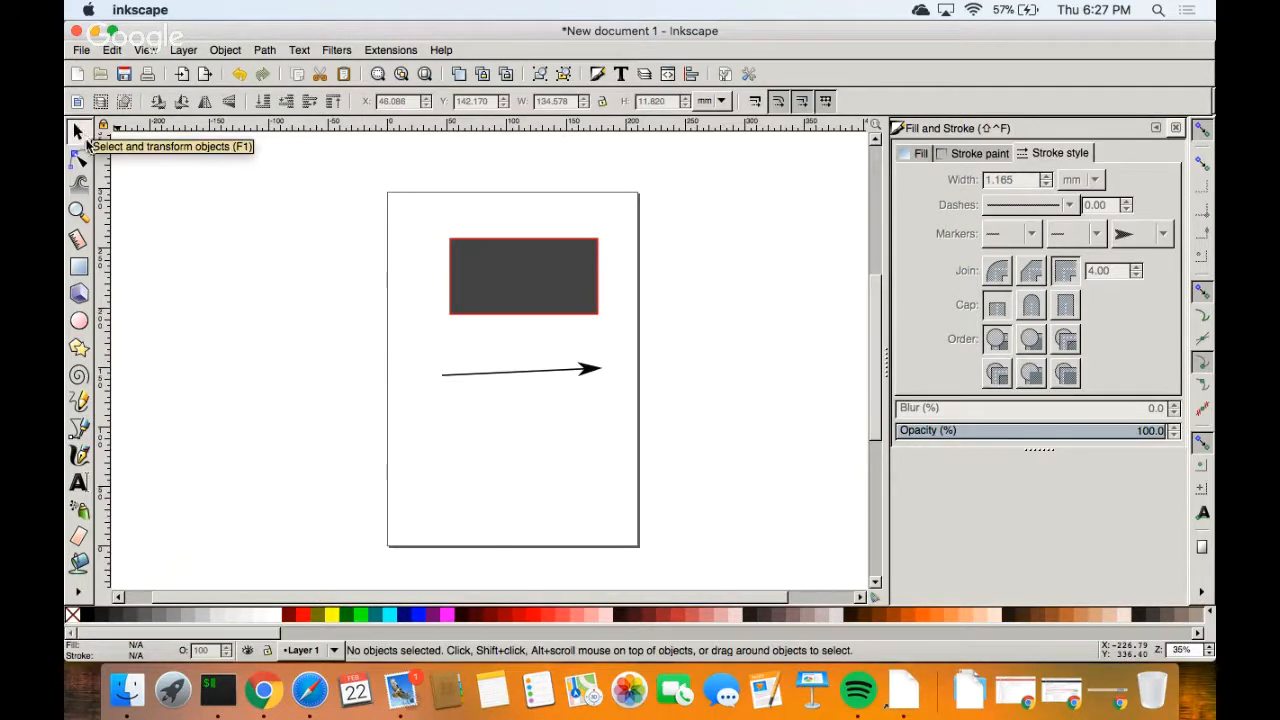
pyautogui.click(536, 287)
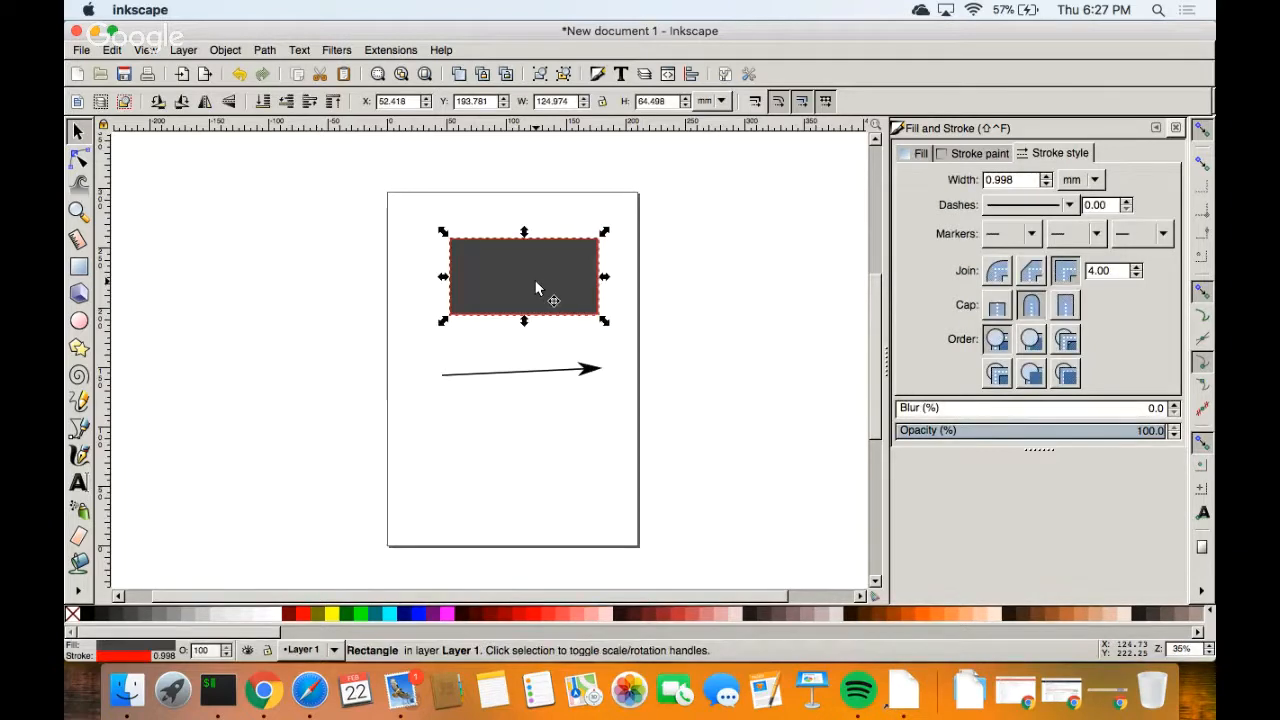
pyautogui.keyDown('shift'); pyautogui.click(588, 372); pyautogui.keyUp('shift')
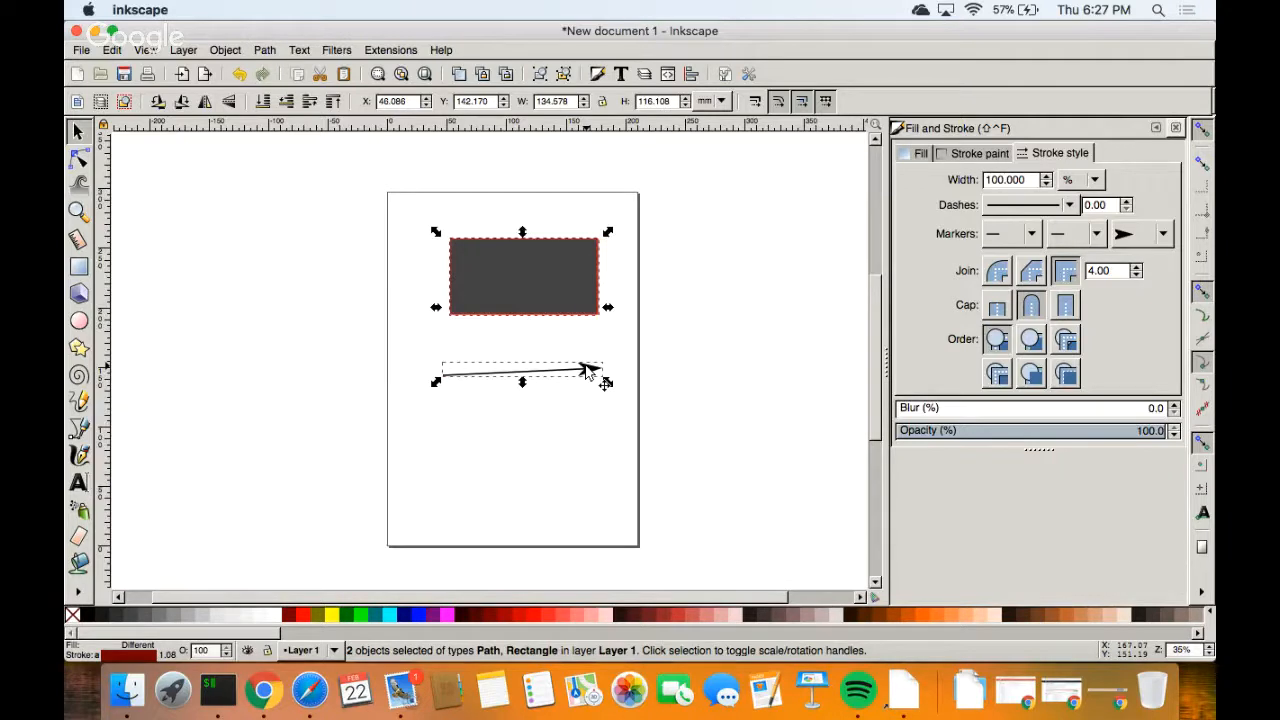
pyautogui.click(767, 368)
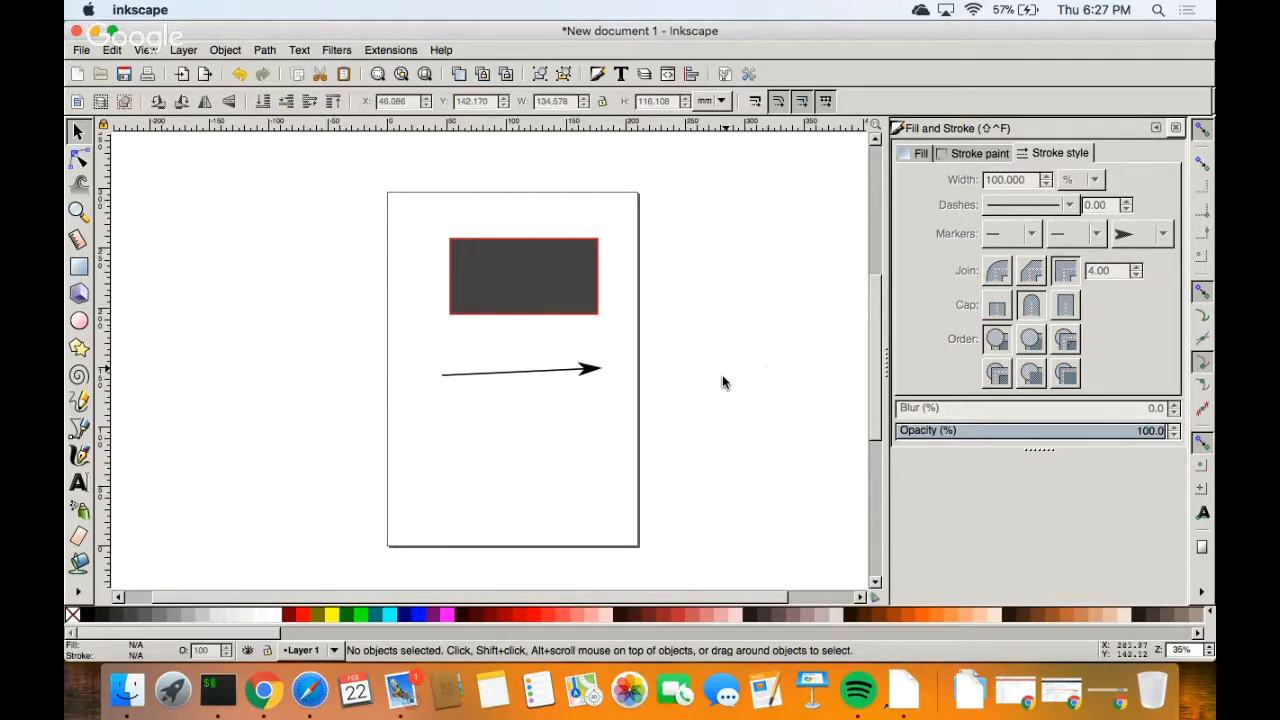
# Select the rectangle and arrow together with an enclosing box and two touch-path selections, clearing the selection each time.
pyautogui.moveTo(398, 206); pyautogui.dragTo(690, 452)
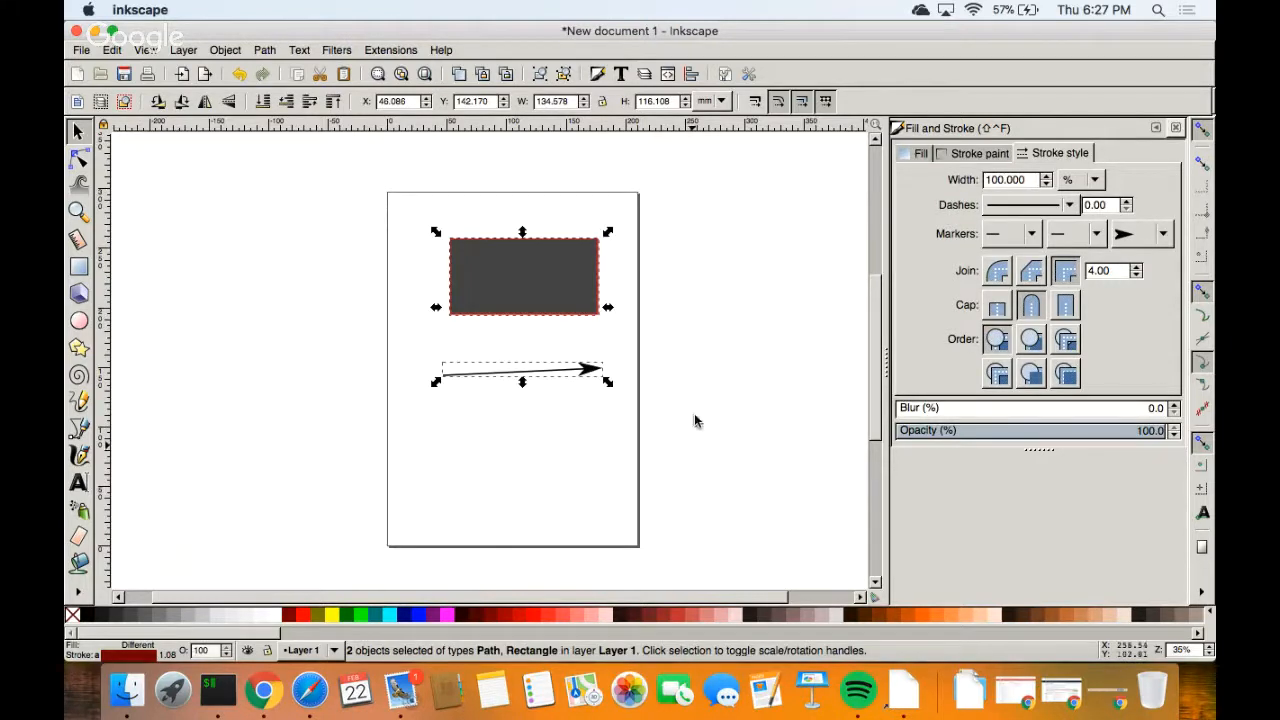
pyautogui.click(692, 333)
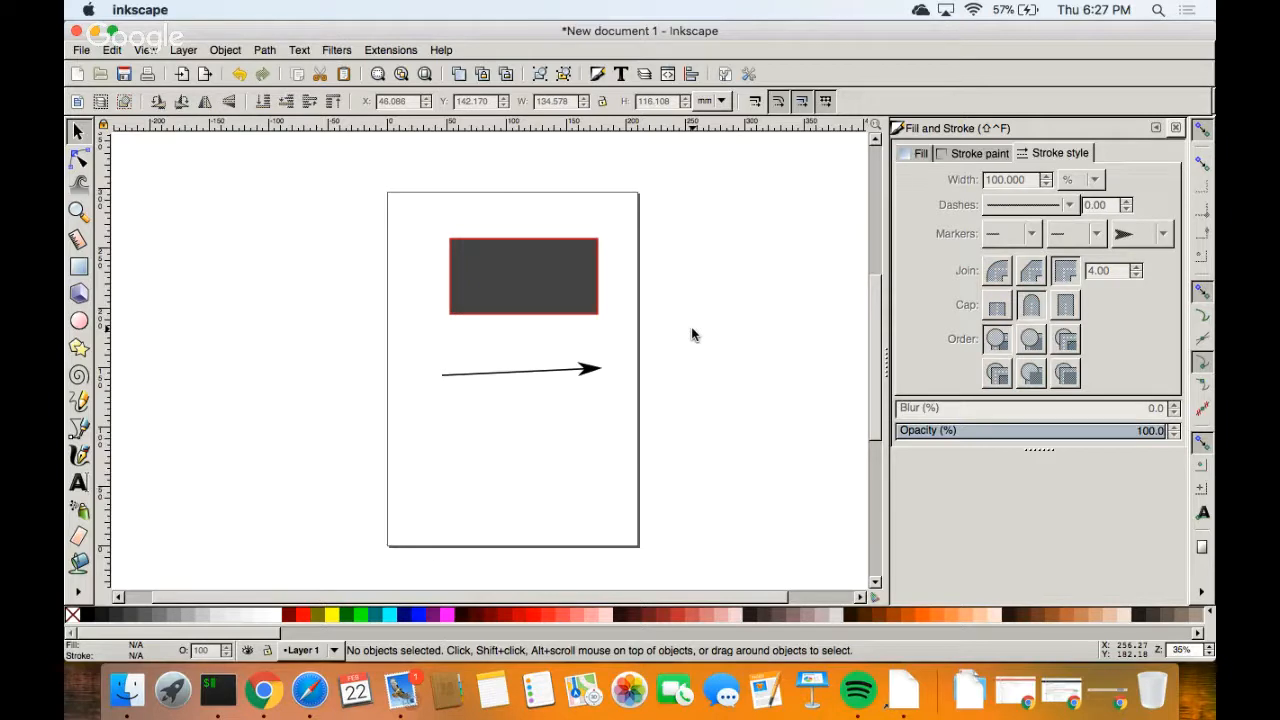
pyautogui.moveTo(556, 421)
pyautogui.mouseDown()
pyautogui.moveTo(543, 360)
pyautogui.moveTo(606, 228)
pyautogui.moveTo(632, 234)
pyautogui.mouseUp()
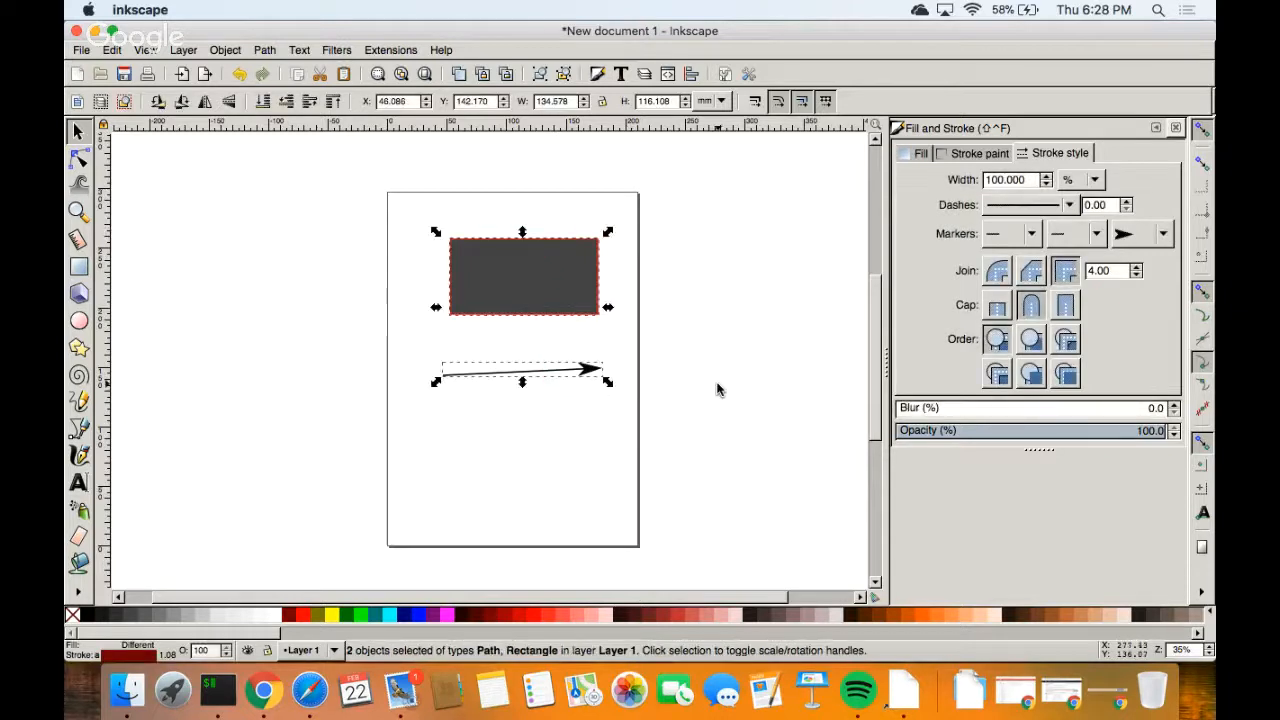
pyautogui.click(717, 268)
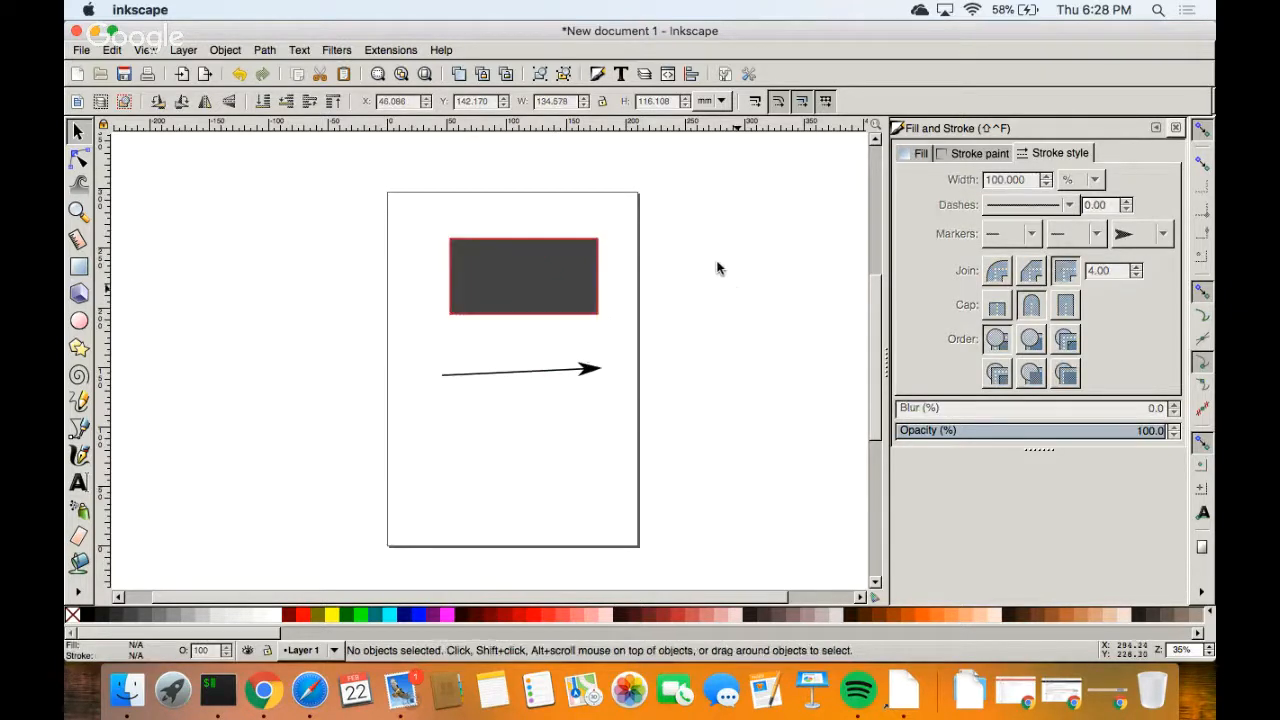
pyautogui.moveTo(780, 224)
pyautogui.mouseDown()
pyautogui.moveTo(514, 269)
pyautogui.moveTo(523, 394)
pyautogui.moveTo(591, 422)
pyautogui.mouseUp()
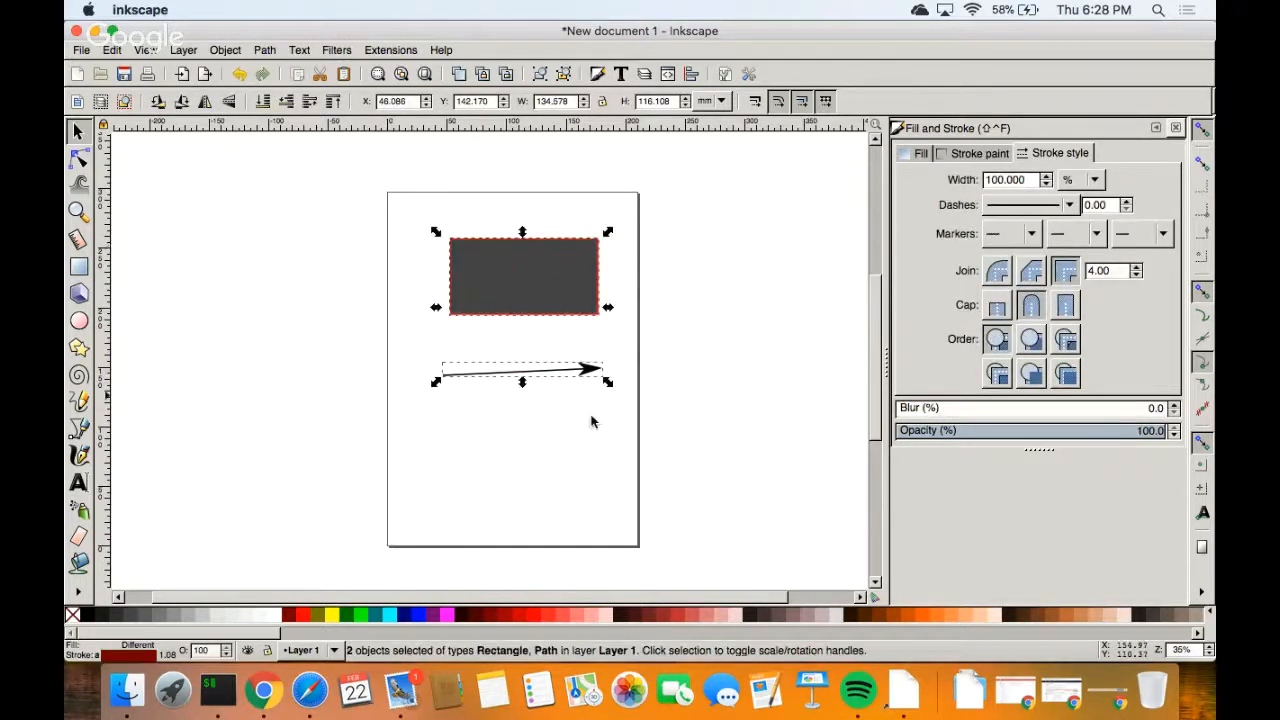
pyautogui.click(711, 371)
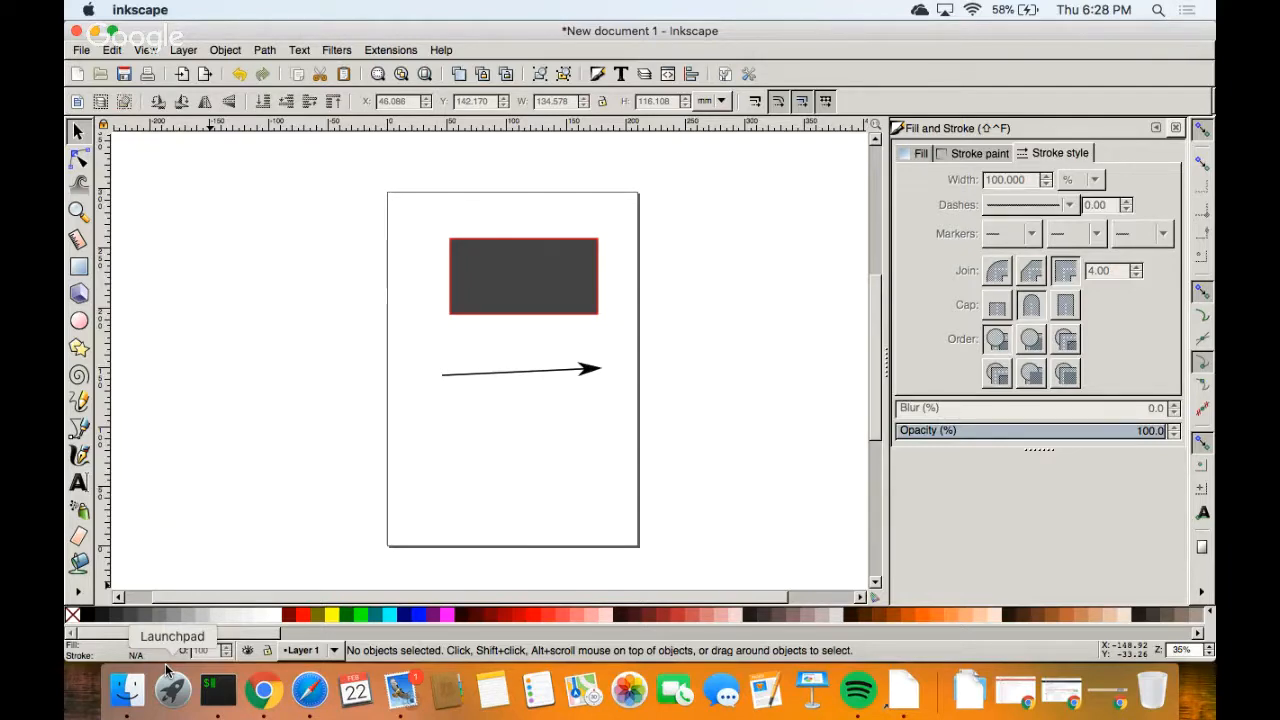
# Switch to Chrome and examine the lesson's Notable Hotkeys section, including the notes on Escape and zooming.
pyautogui.click(262, 692)
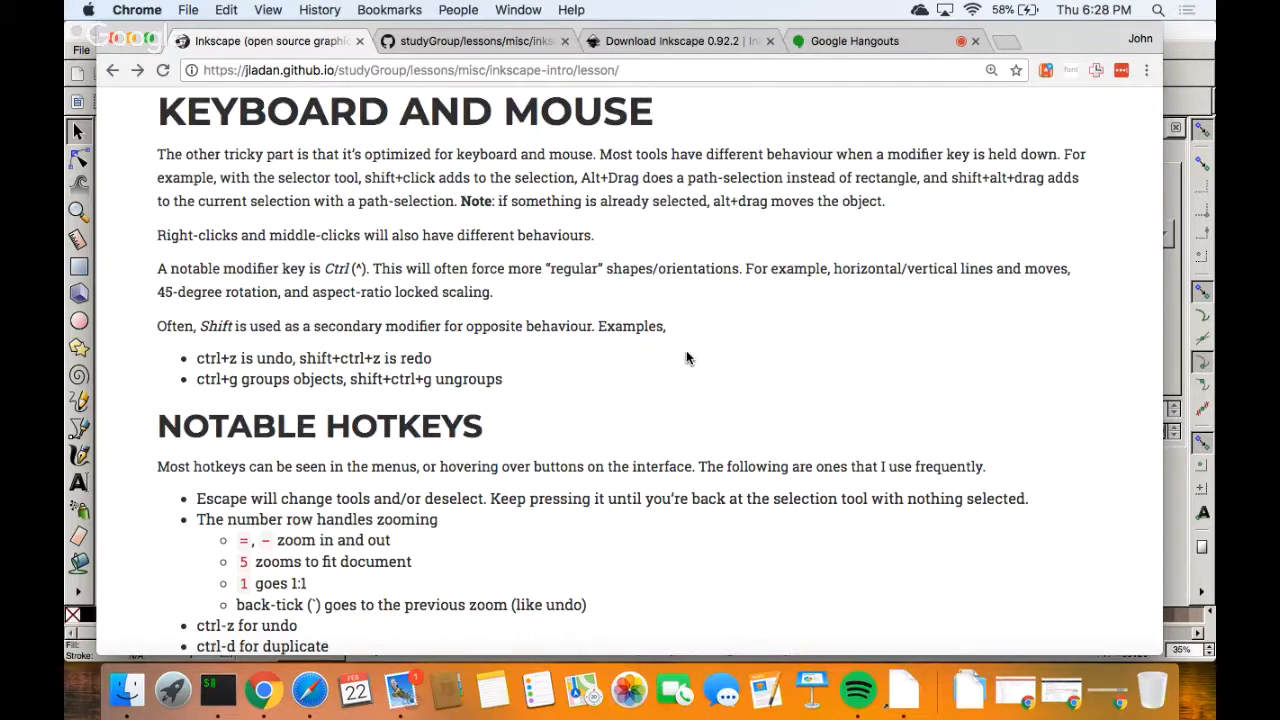
pyautogui.scroll(1, 686, 352)
pyautogui.scroll(-3, 687, 355)
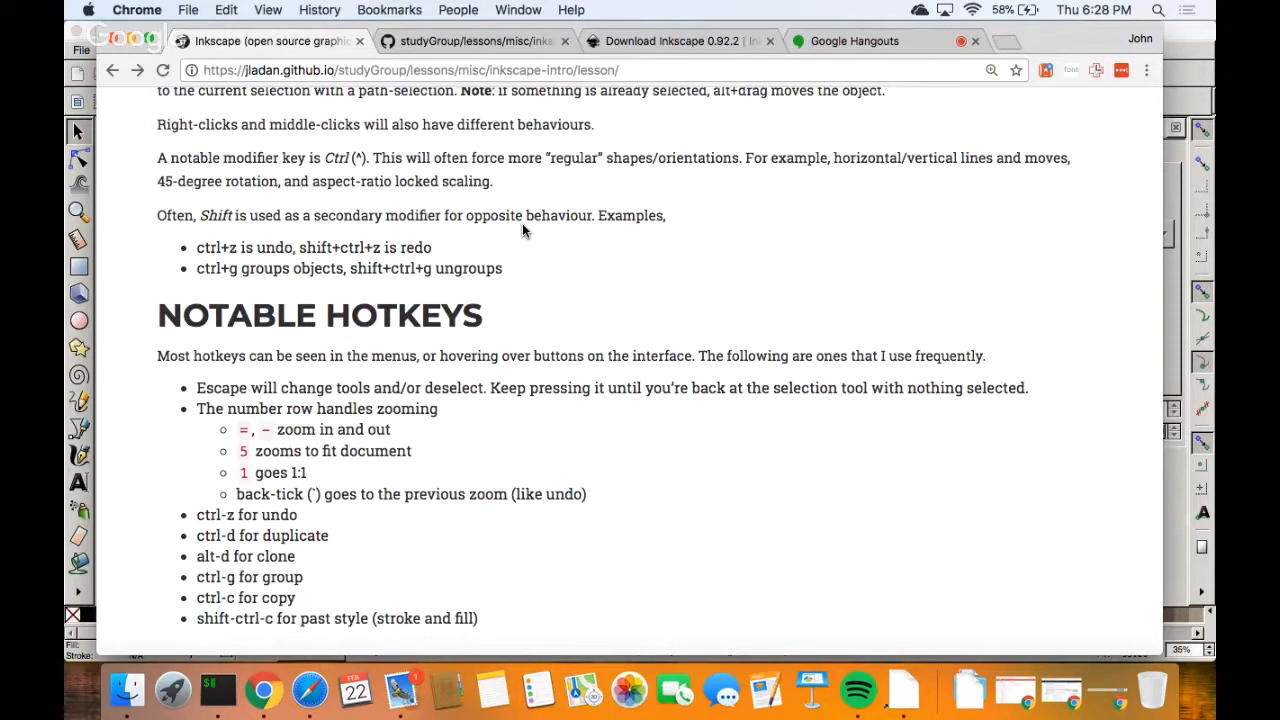
pyautogui.scroll(-5, 559, 298)
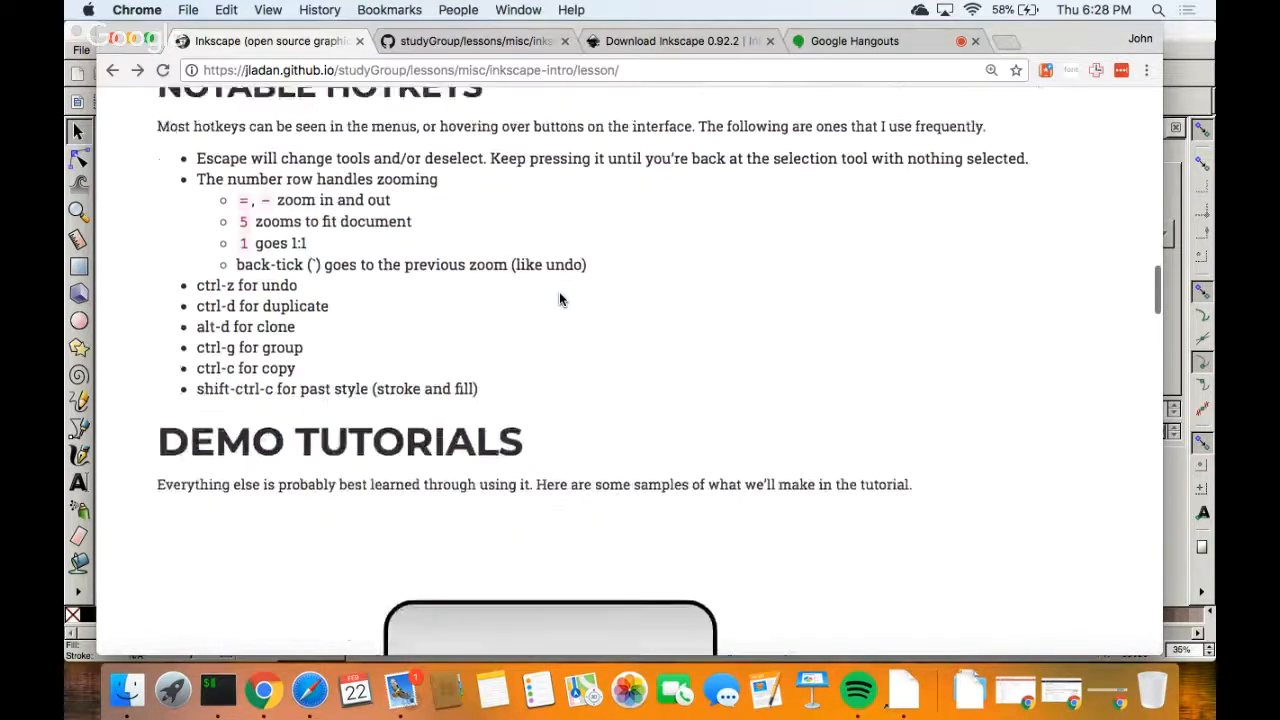
pyautogui.scroll(-2, 559, 298)
pyautogui.scroll(2, 559, 298)
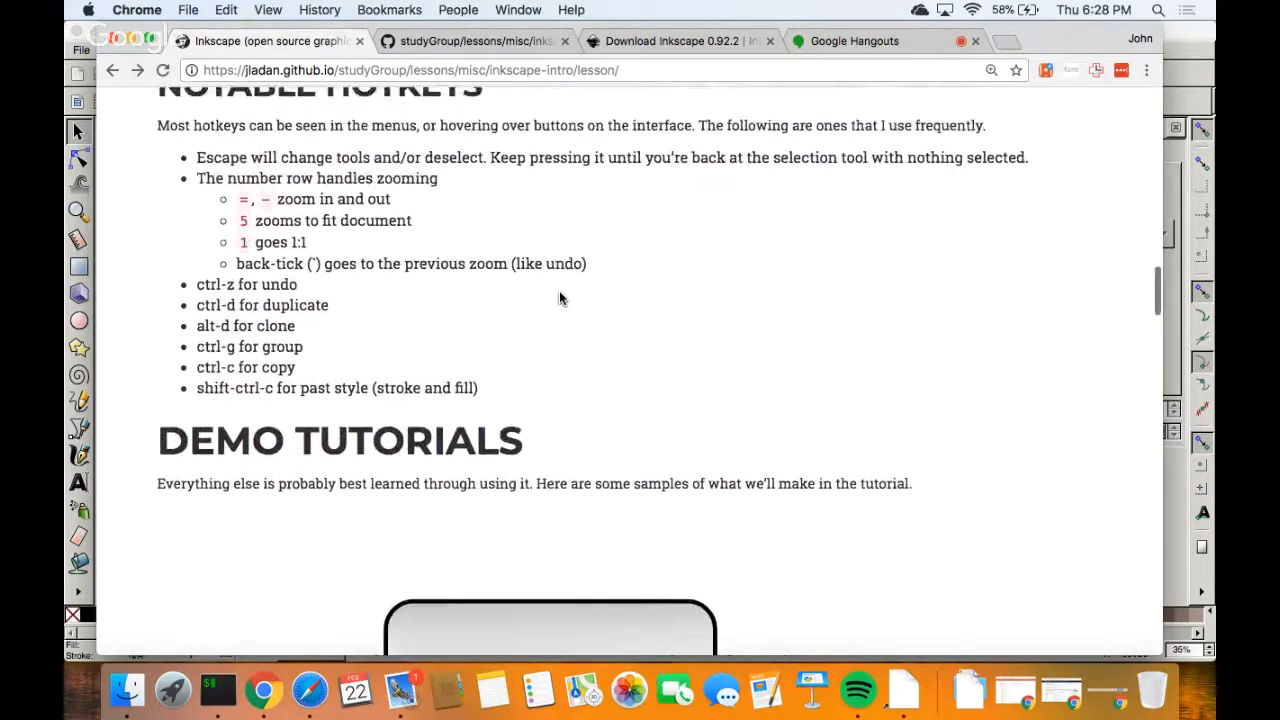
pyautogui.scroll(3, 559, 298)
pyautogui.scroll(-1, 559, 298)
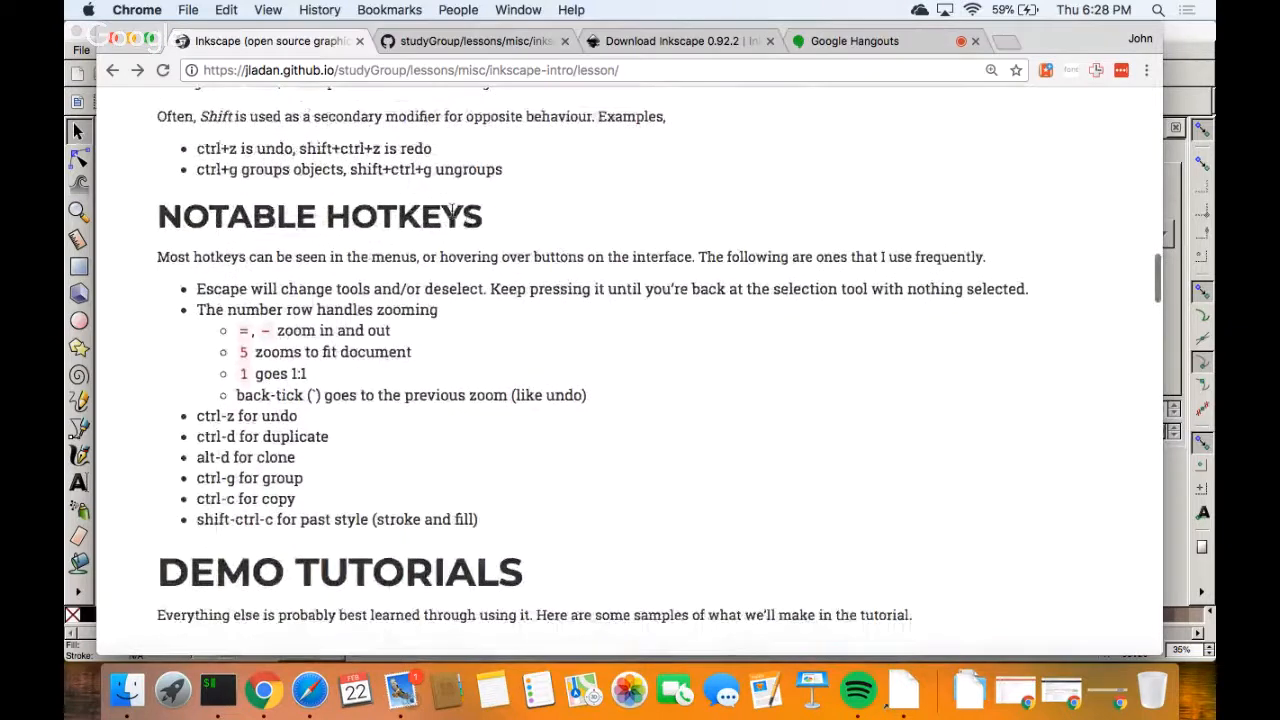
pyautogui.moveTo(198, 288); pyautogui.dragTo(913, 316)
pyautogui.click(642, 308)
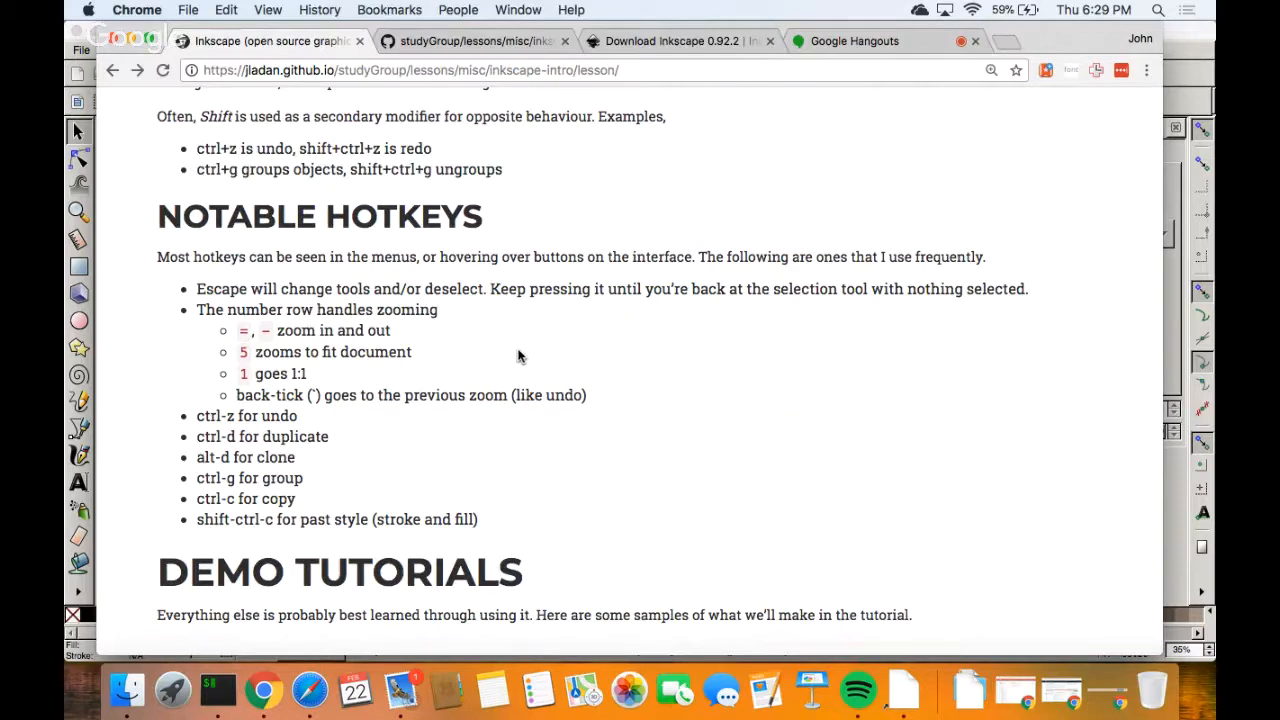
# Back in Inkscape, move the arrow's tip node to about X 201.1, Y 118.7 mm with the node tool, deselect, and return to the selector.
pyautogui.click(1188, 338)
pyautogui.press('n')
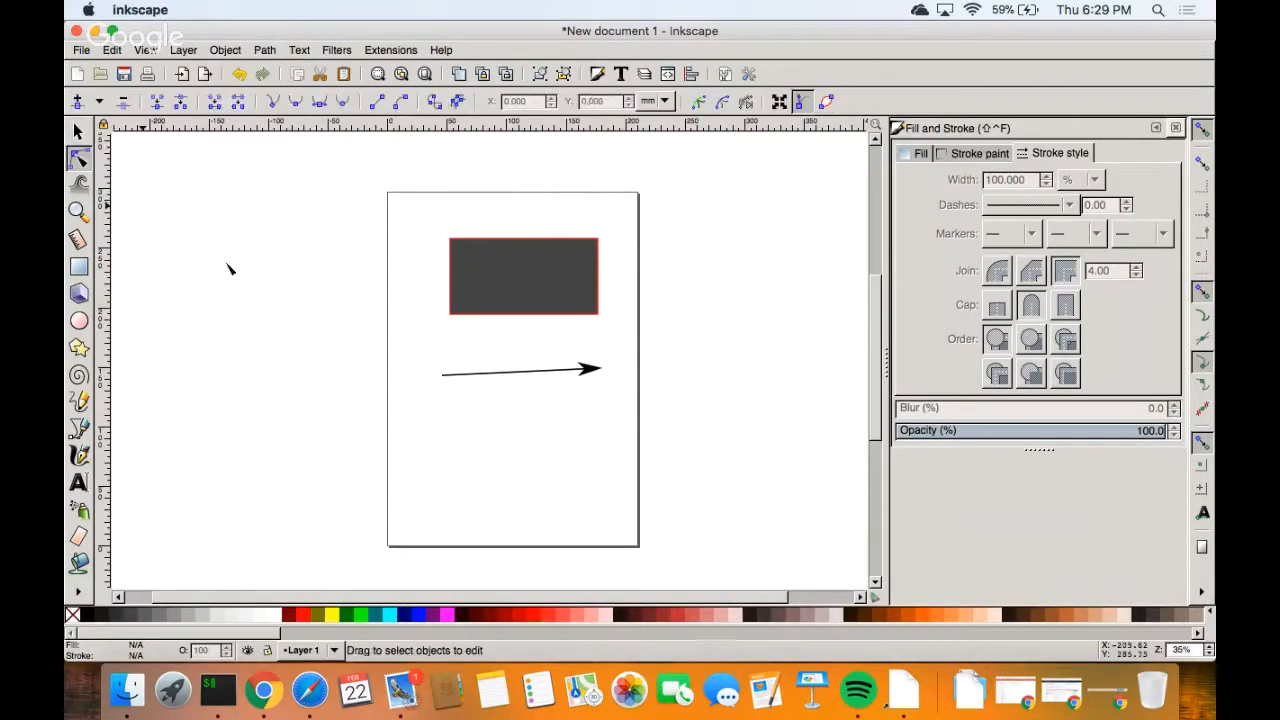
pyautogui.click(514, 373)
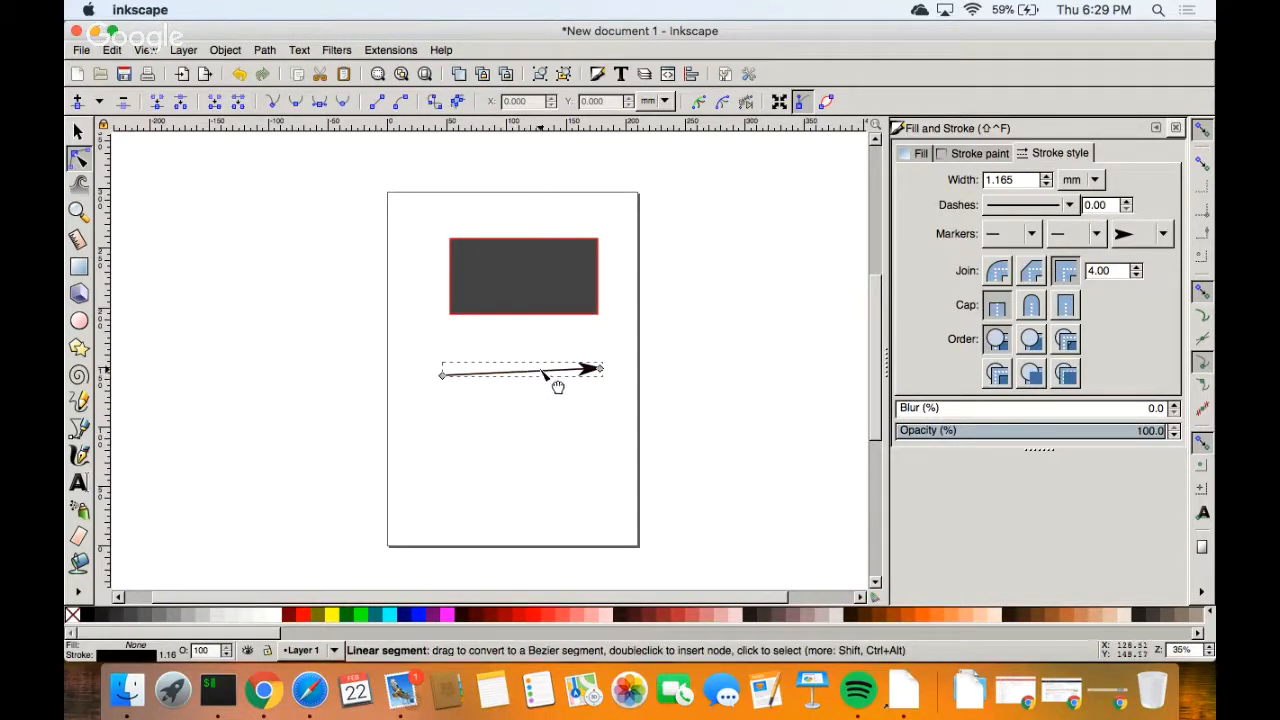
pyautogui.moveTo(601, 369); pyautogui.dragTo(628, 405)
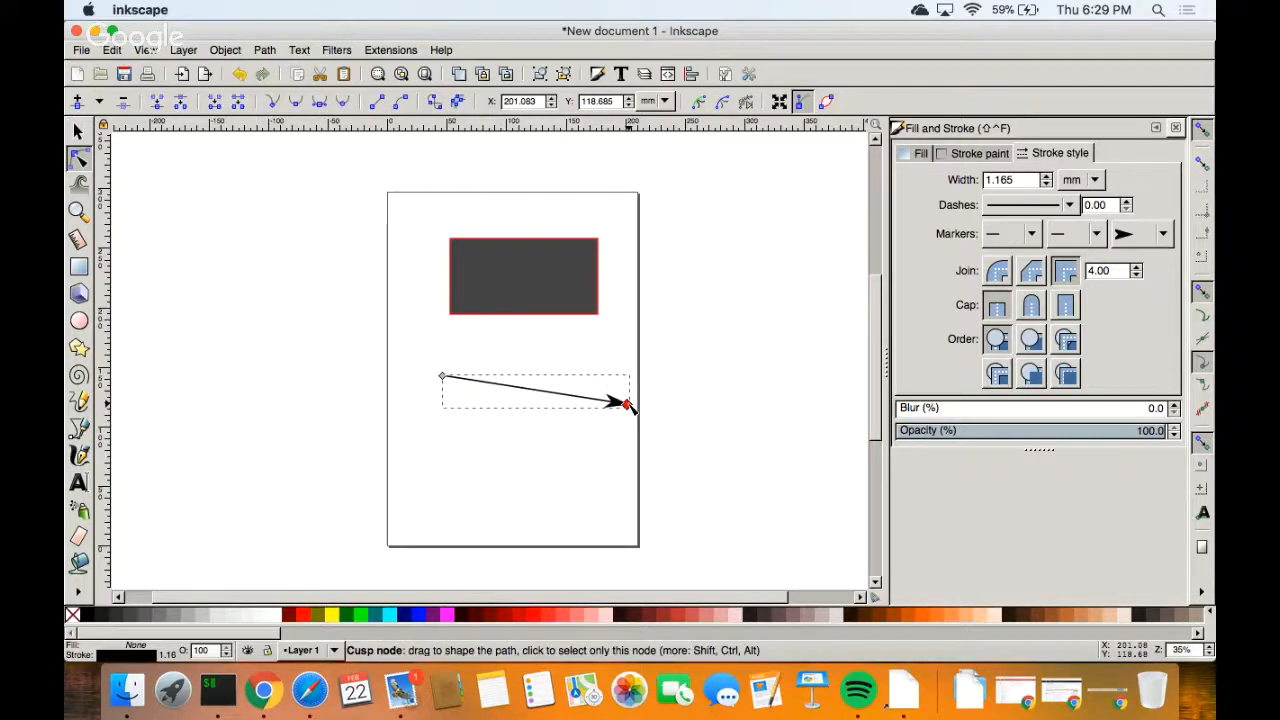
pyautogui.press('Escape')
pyautogui.press('Escape')
pyautogui.press('s')
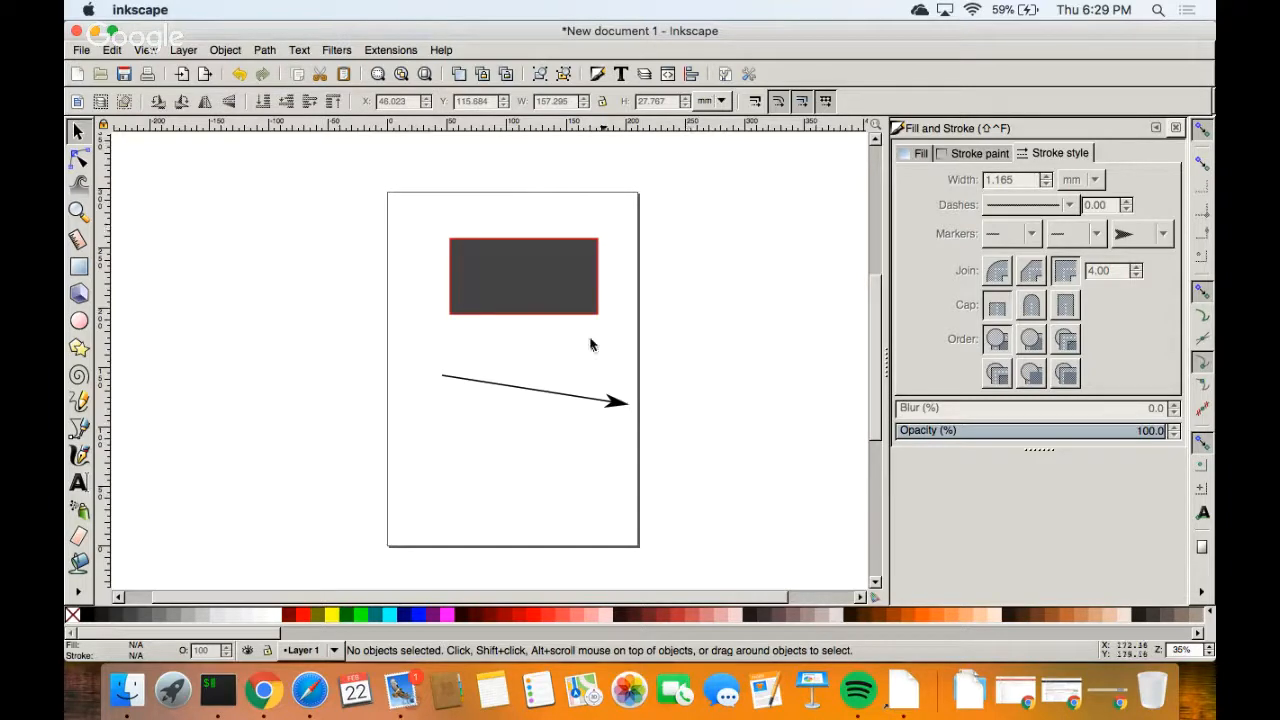
# Review the rest of the lesson's hotkey list in Chrome and return to the Inkscape drawing.
pyautogui.click(264, 692)
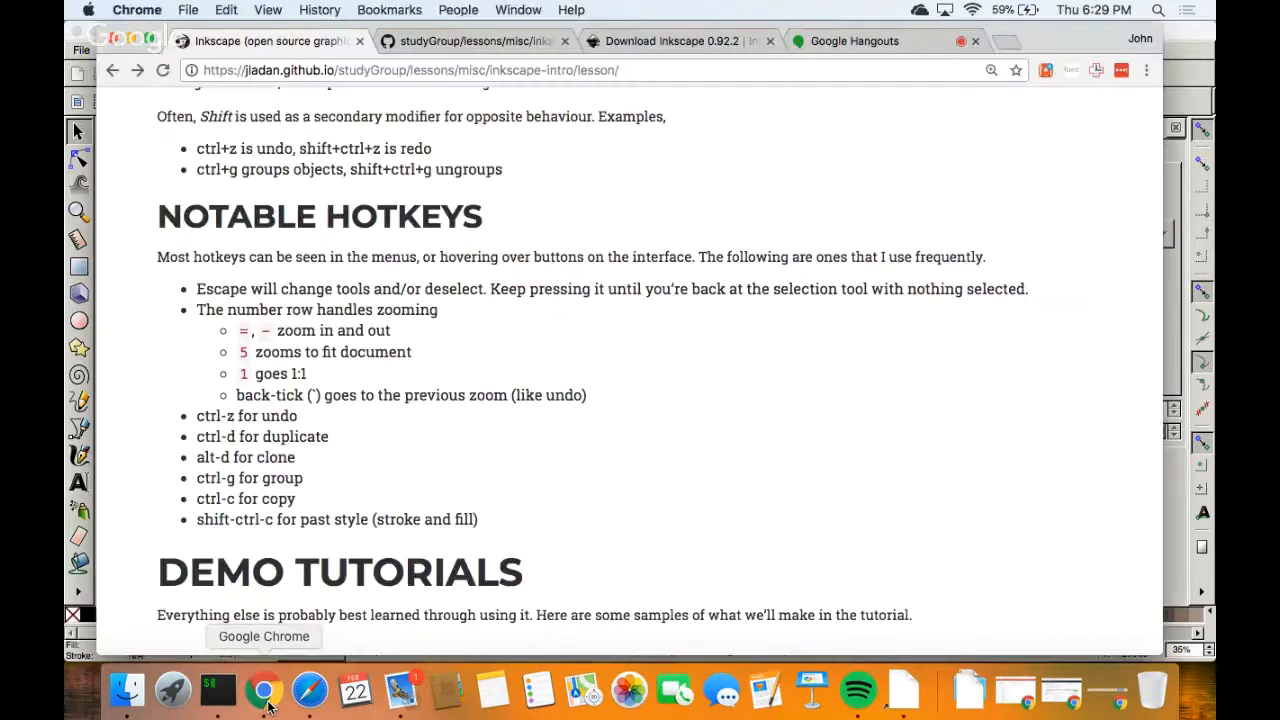
pyautogui.scroll(-2, 504, 463)
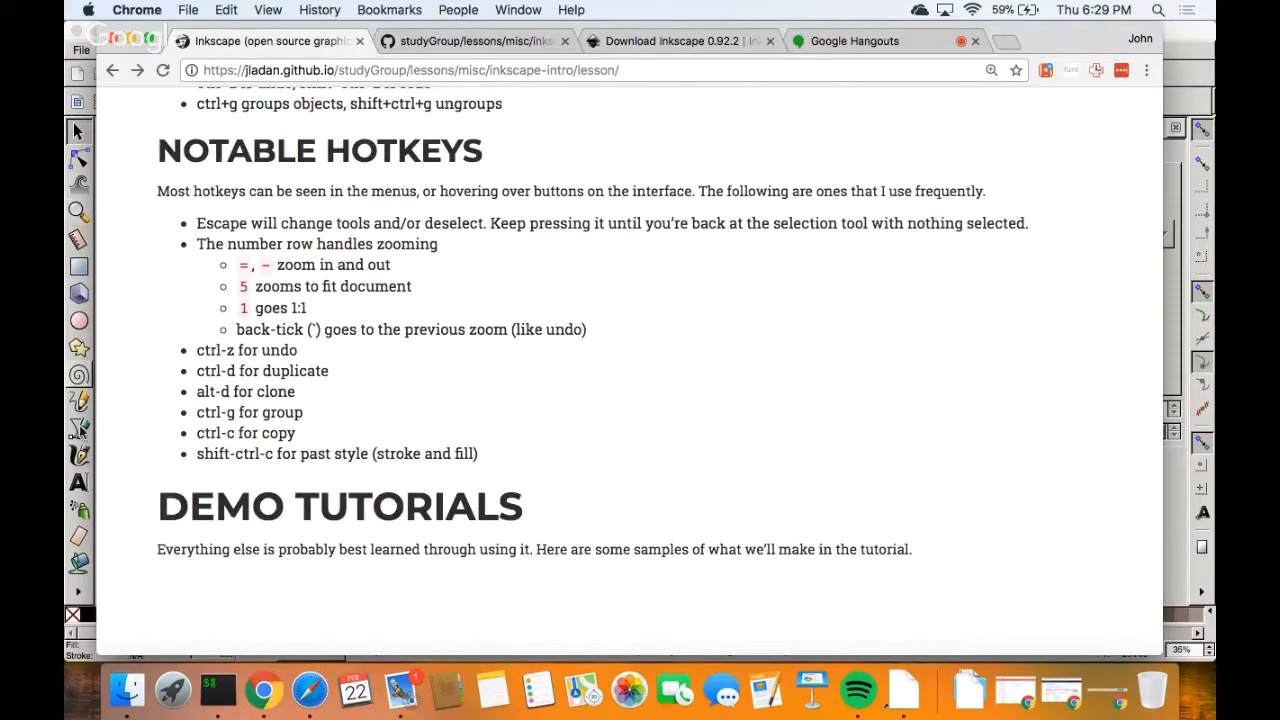
pyautogui.click(1197, 51)
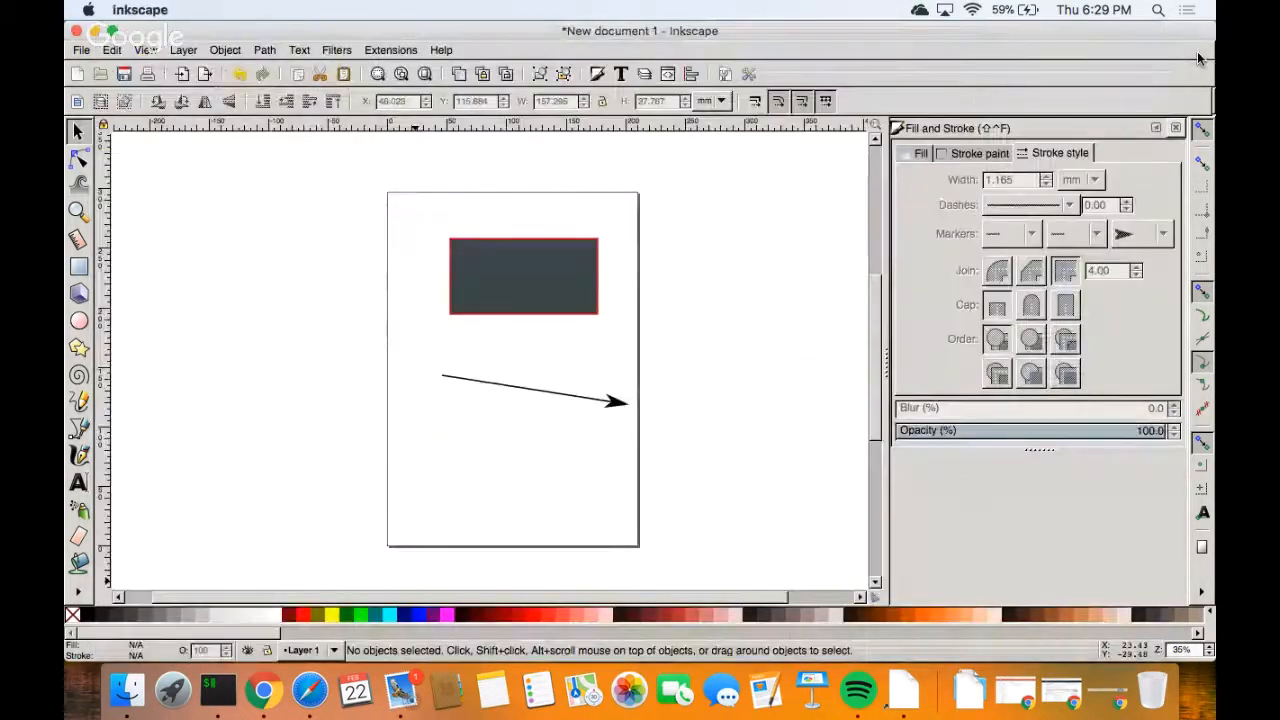
# Zoom the drawing out and in, fit the whole page in the window, and set the zoom to 1:1.
pyautogui.press('-')
pyautogui.press('-')
pyautogui.press('-')
pyautogui.press('+')
pyautogui.press('+')
pyautogui.press('-')
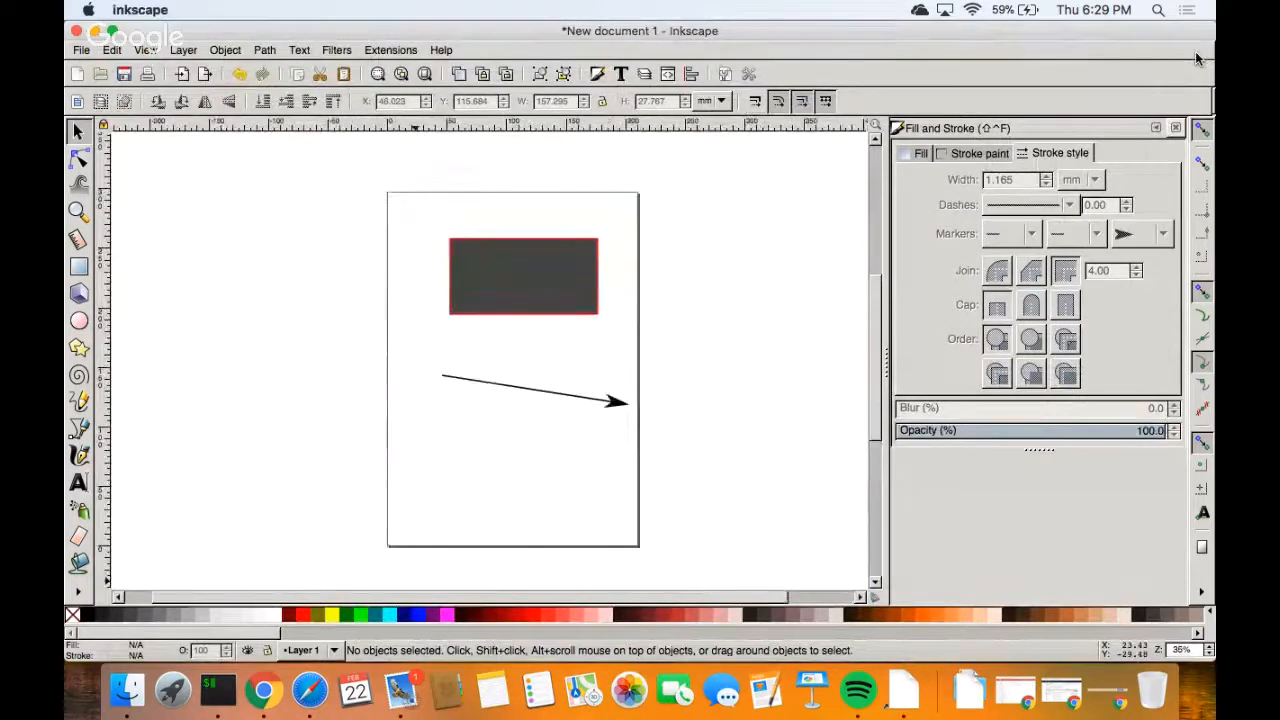
pyautogui.press('5')
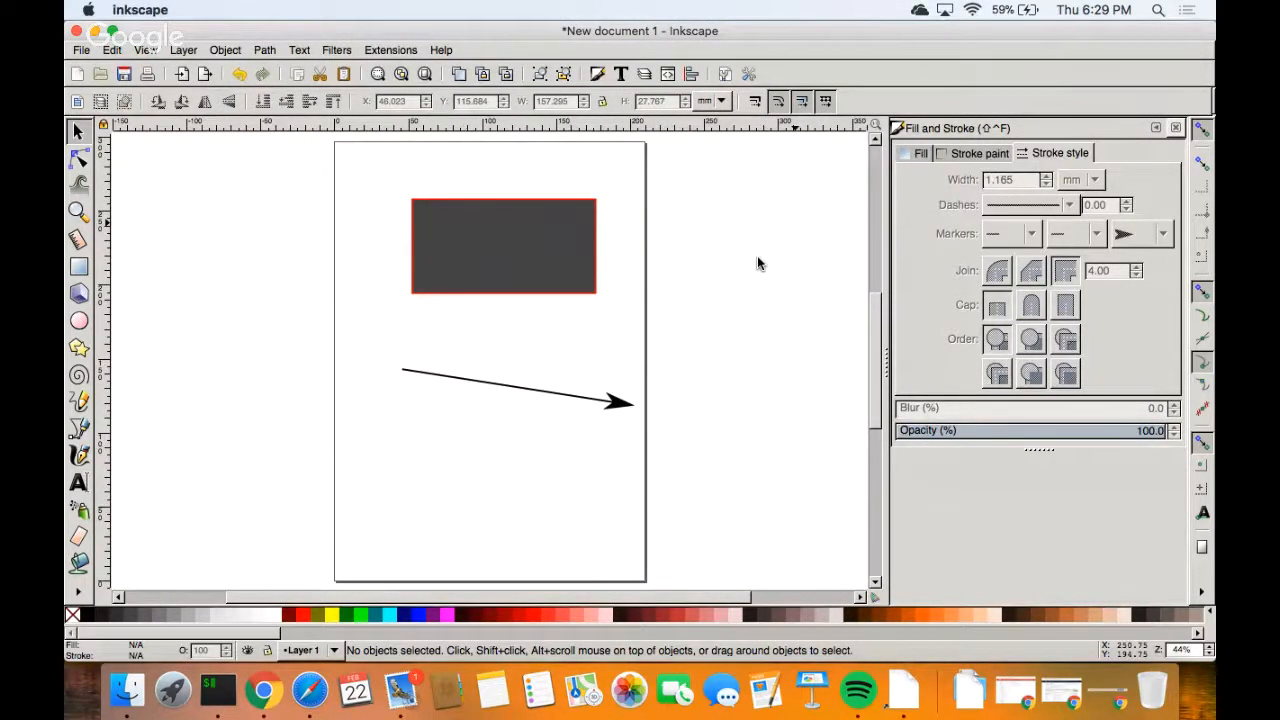
pyautogui.press('1')
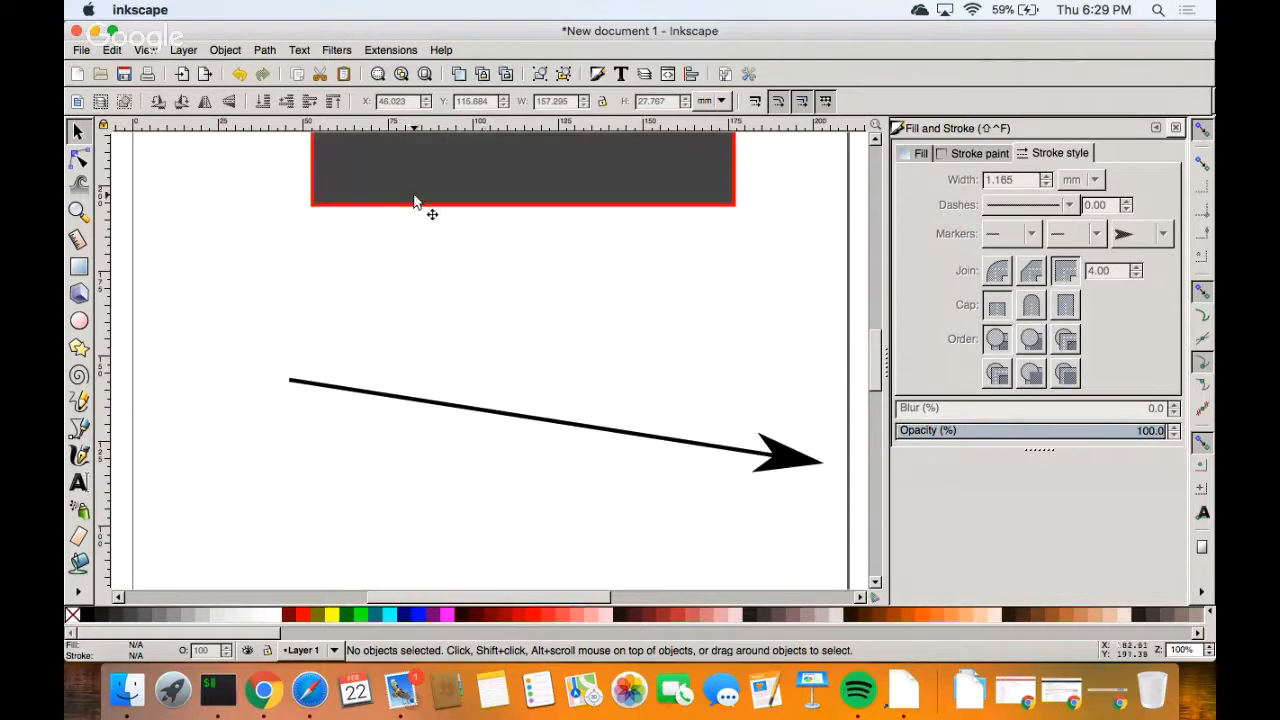
# Review the available zoom commands and their shortcuts, and return to the drawing without choosing one.
pyautogui.click(146, 50)
pyautogui.moveTo(170, 72)
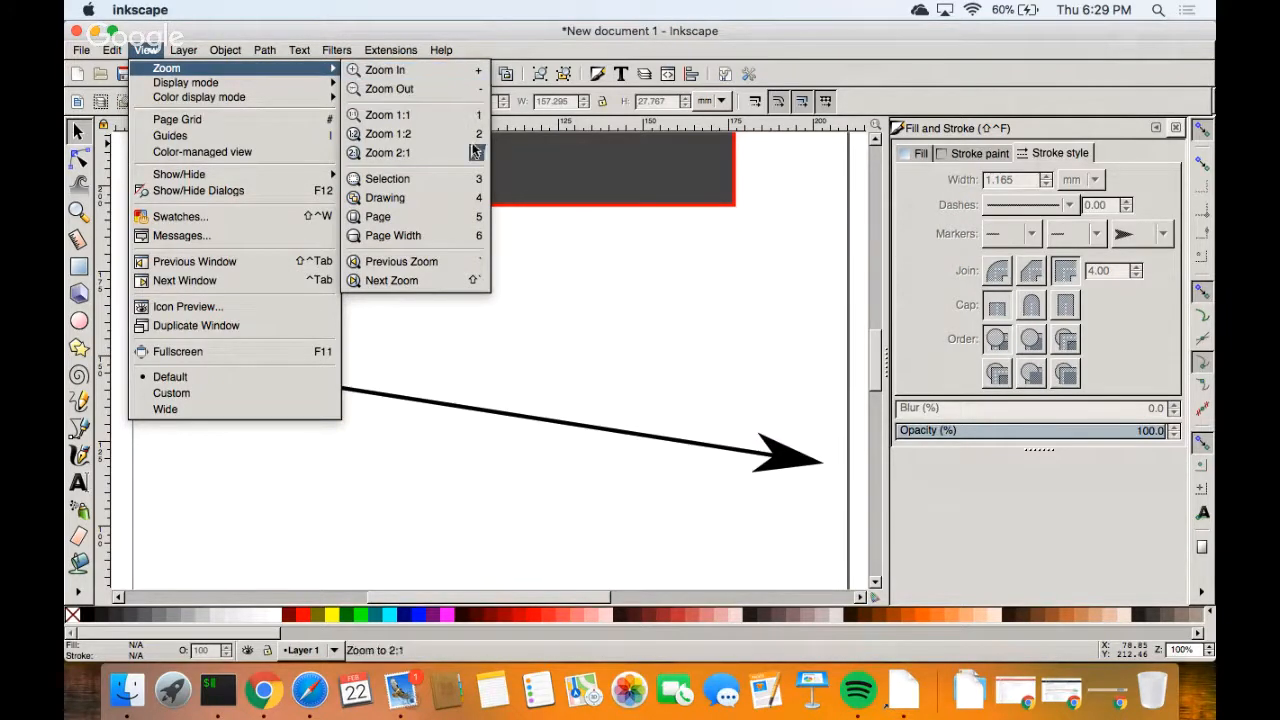
pyautogui.click(625, 308)
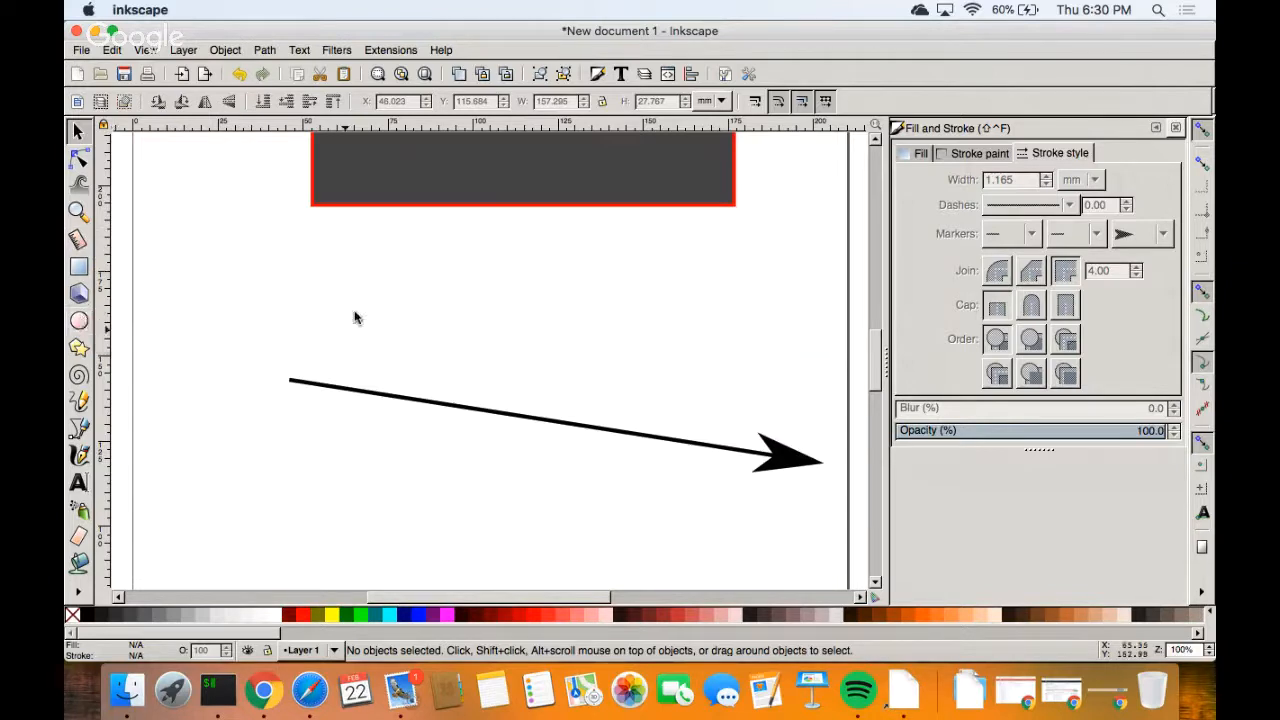
# Switch to Chrome and examine the flowchart sample in the lesson's Demo Tutorials section.
pyautogui.press('super+Tab')
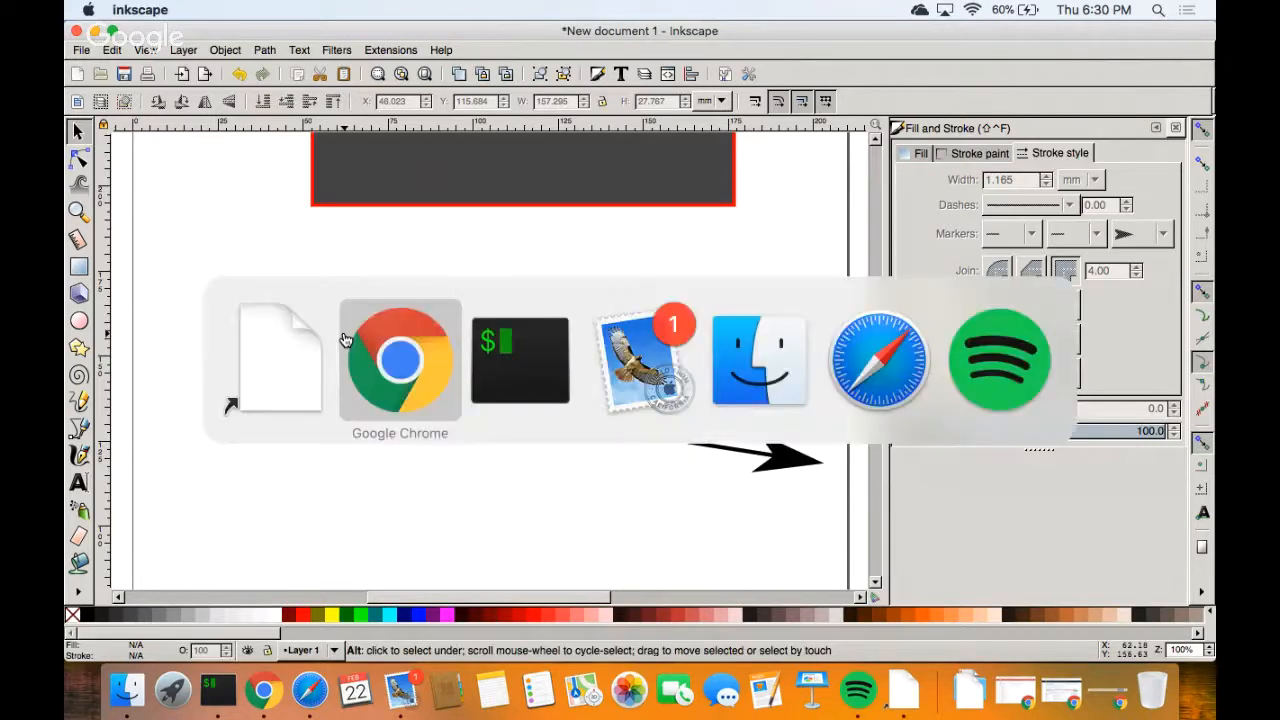
pyautogui.scroll(1, 479, 346)
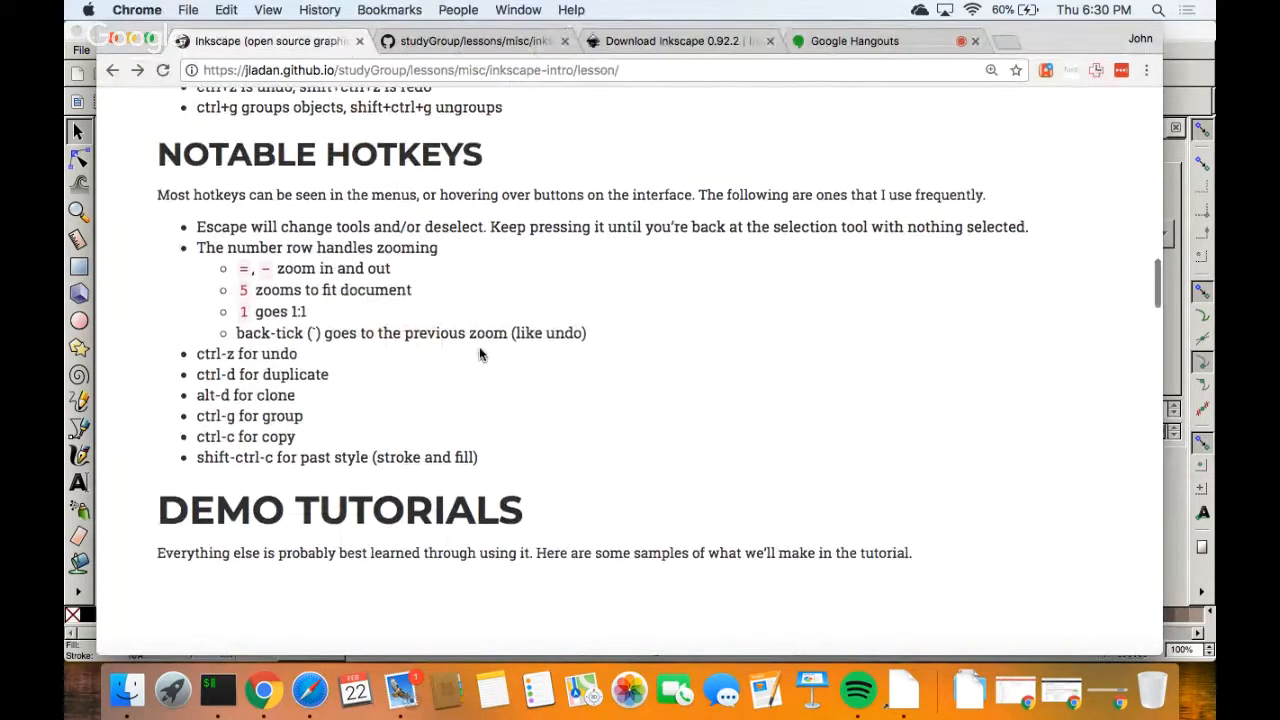
pyautogui.scroll(-10, 479, 346)
pyautogui.scroll(1, 479, 350)
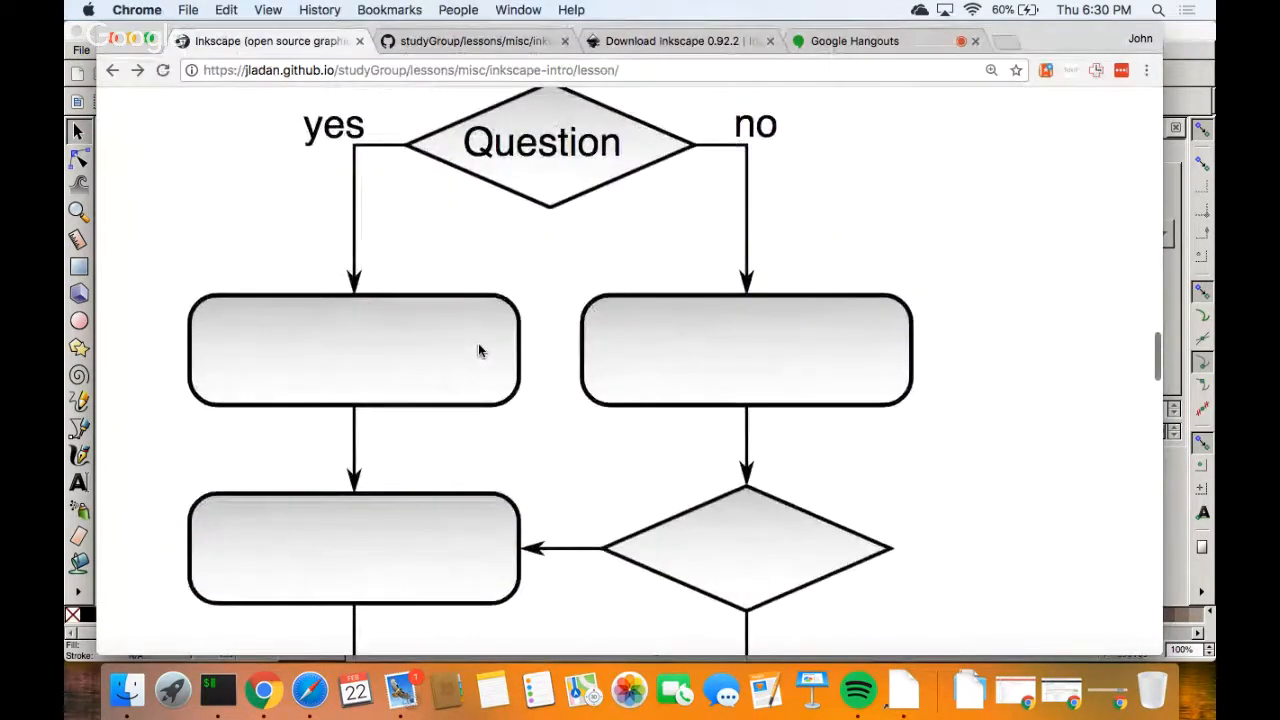
pyautogui.scroll(3, 479, 350)
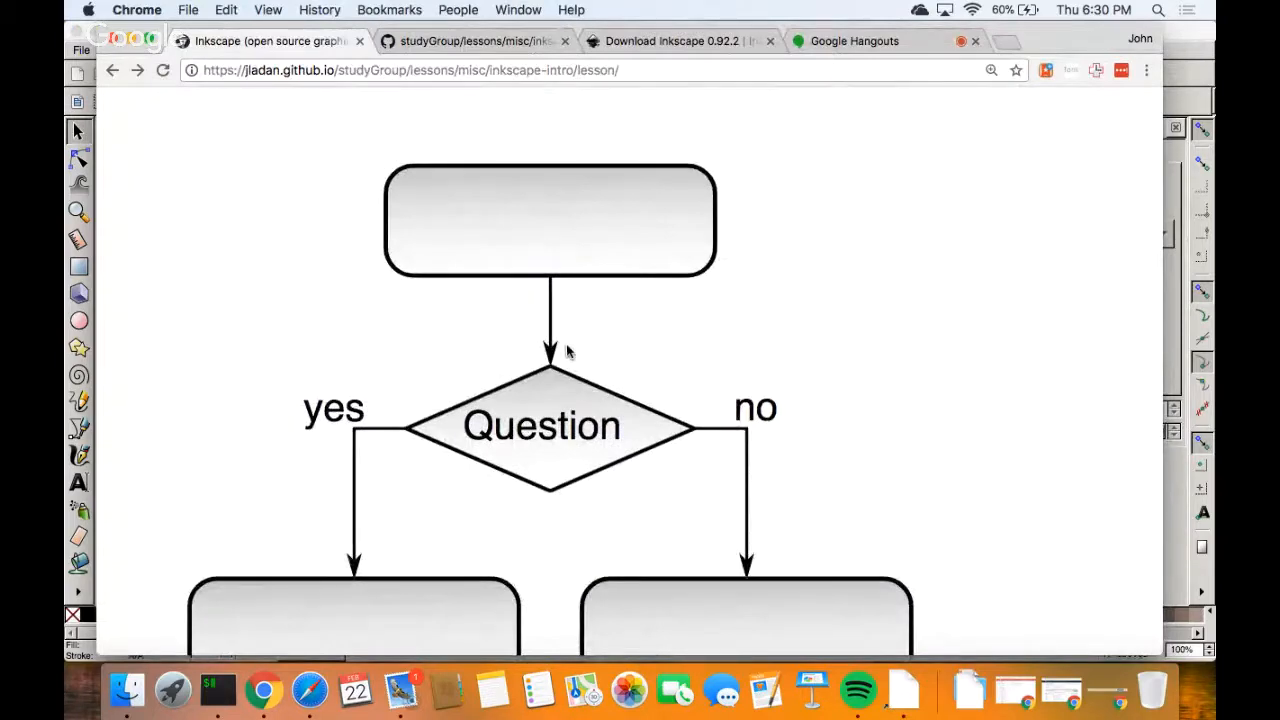
pyautogui.scroll(-1, 845, 290)
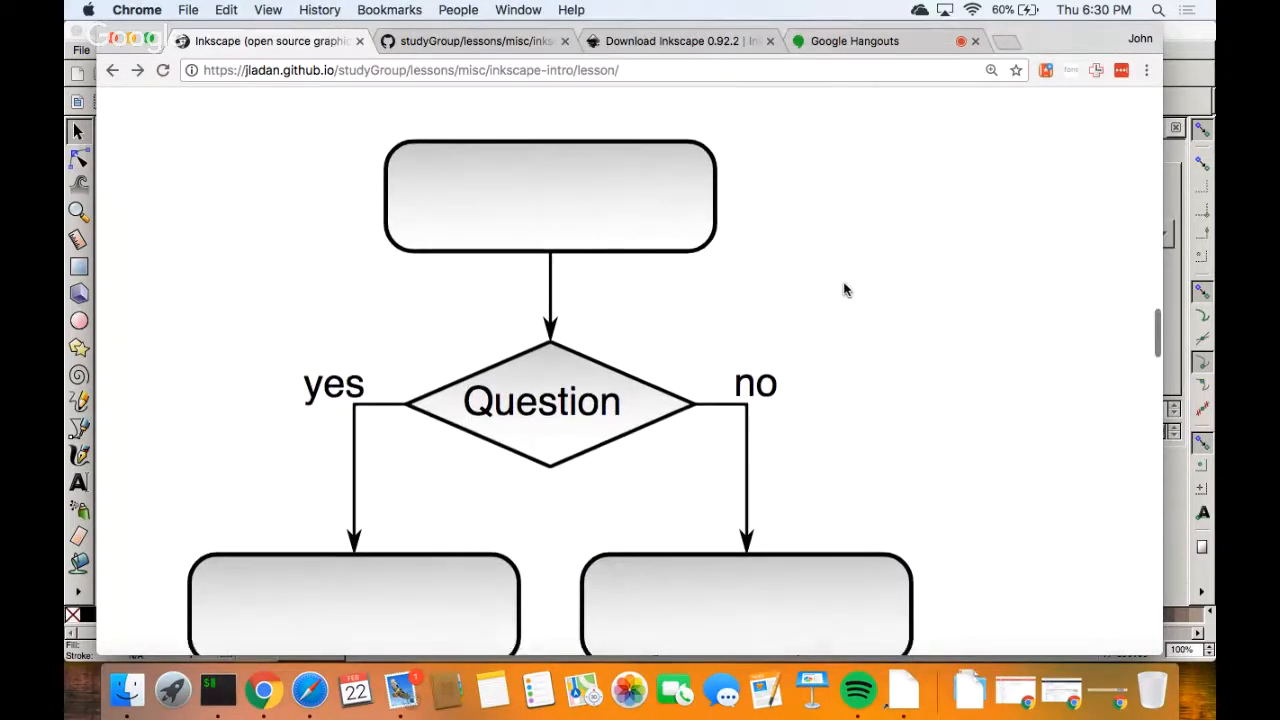
pyautogui.scroll(6, 845, 290)
pyautogui.scroll(-1, 845, 289)
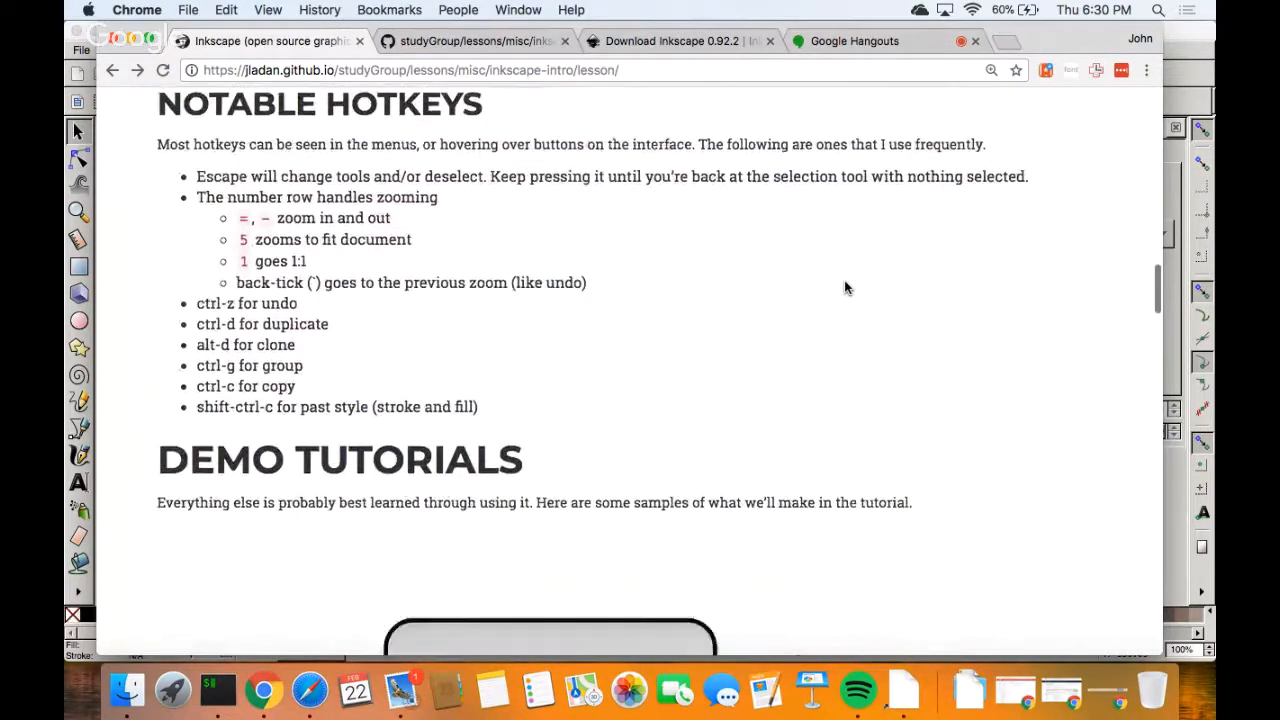
pyautogui.scroll(-4, 845, 288)
pyautogui.scroll(-7, 845, 288)
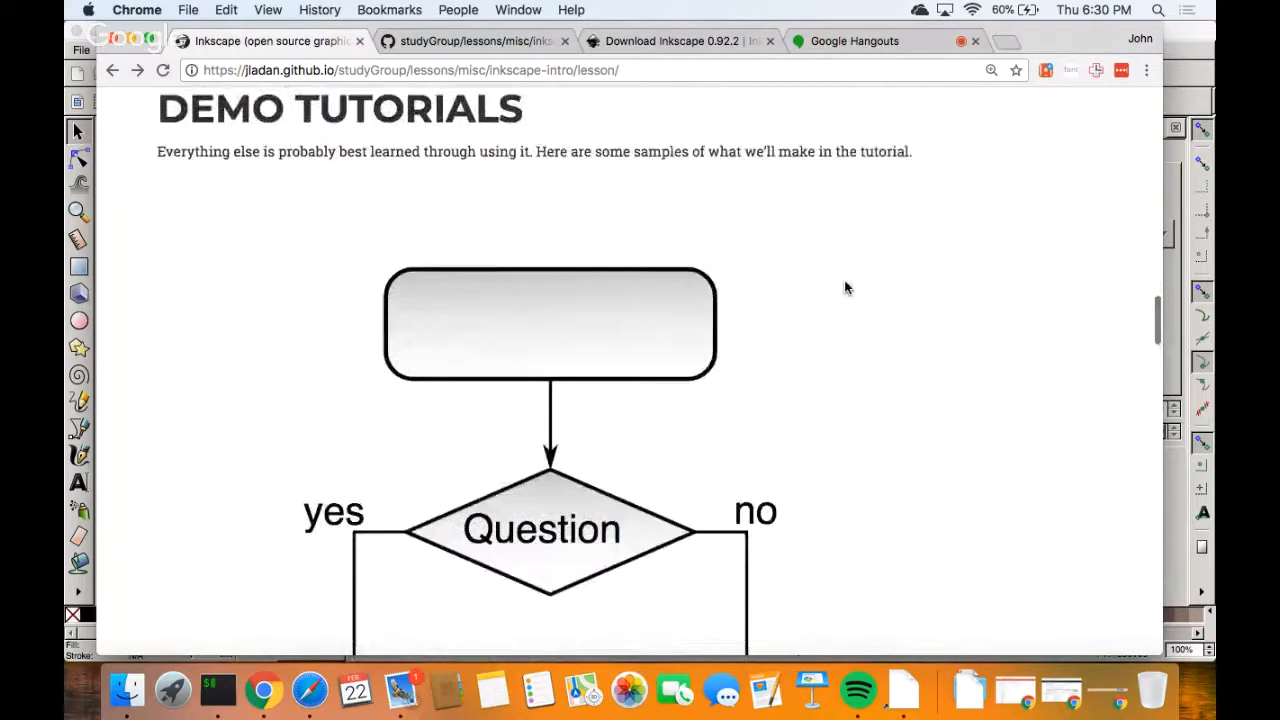
pyautogui.scroll(-8, 845, 288)
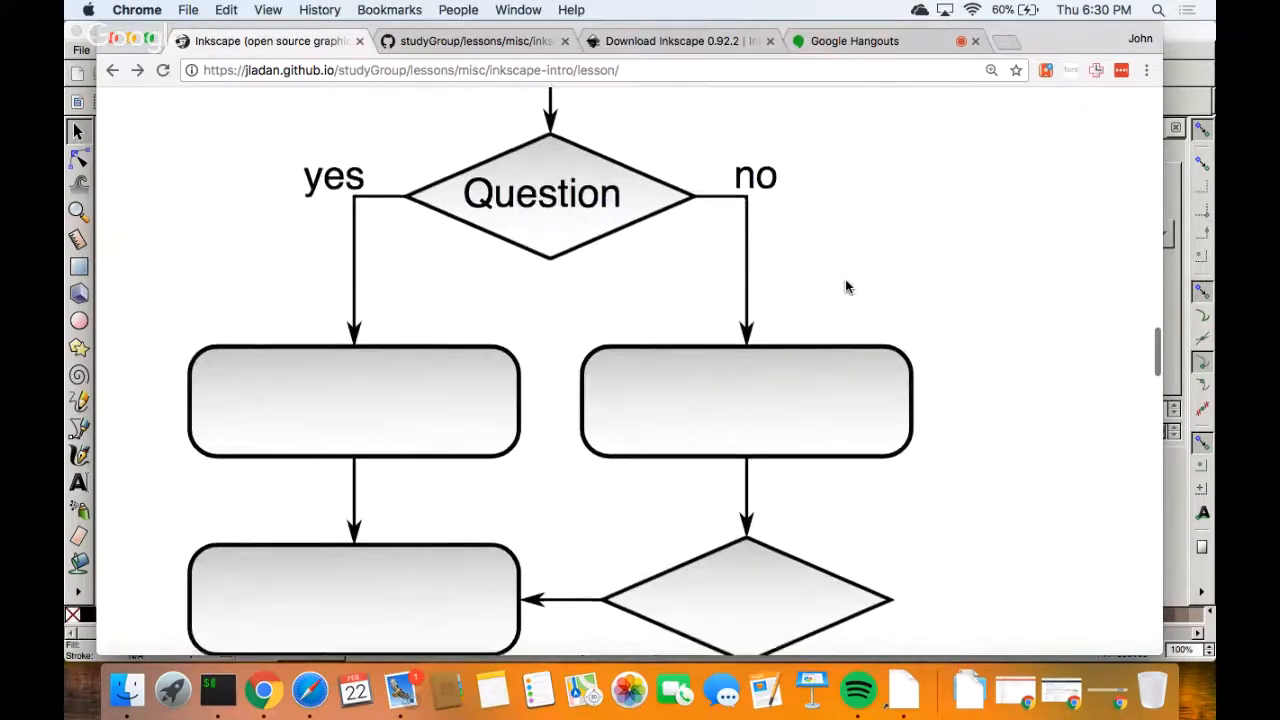
pyautogui.scroll(-2, 845, 287)
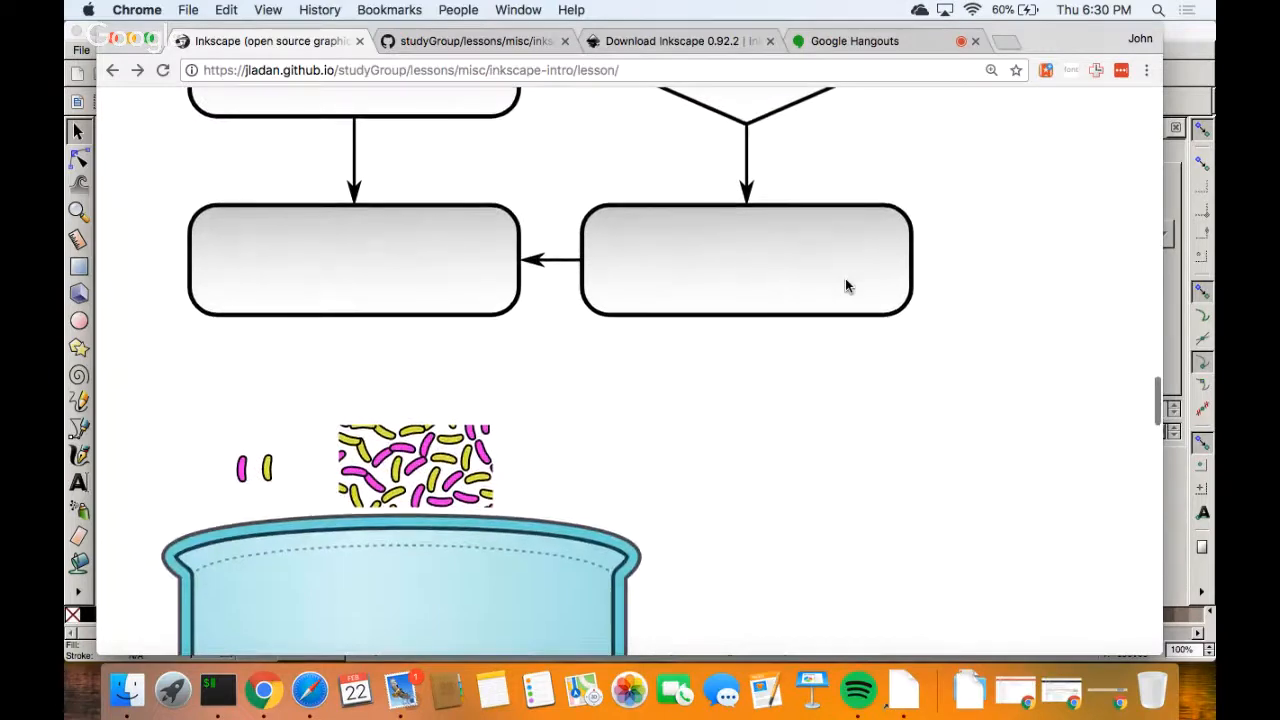
pyautogui.scroll(9, 845, 287)
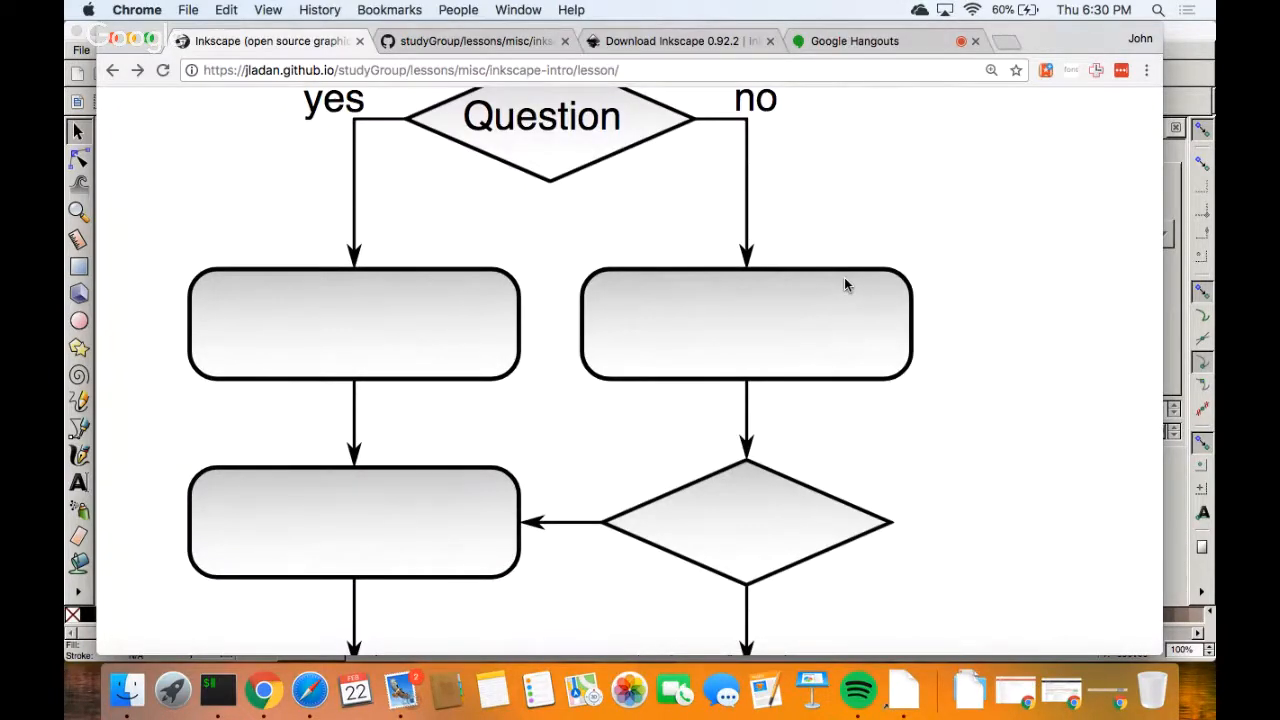
# Examine the lesson's sample drawings of the bacteria-filled beaker, the DNA helix and the dot lattice.
pyautogui.scroll(-8, 845, 281)
pyautogui.scroll(-3, 844, 275)
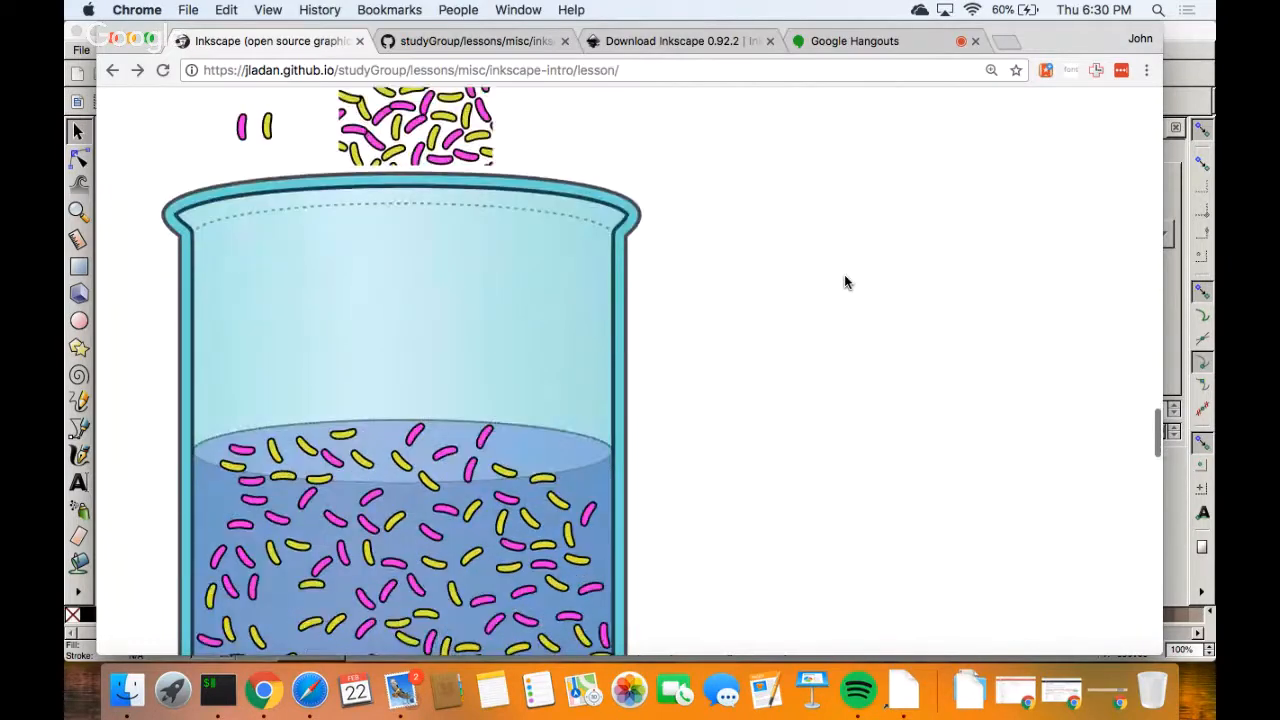
pyautogui.scroll(-2, 844, 282)
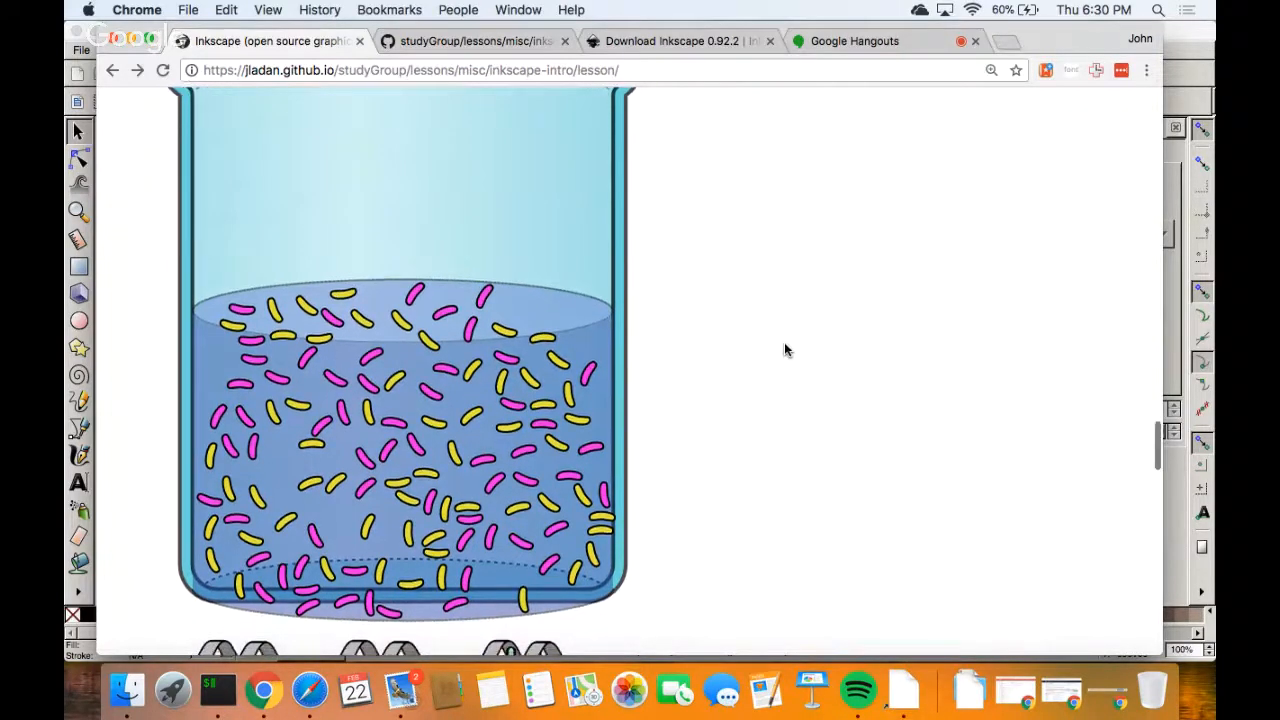
pyautogui.scroll(-10, 786, 350)
pyautogui.scroll(-2, 784, 348)
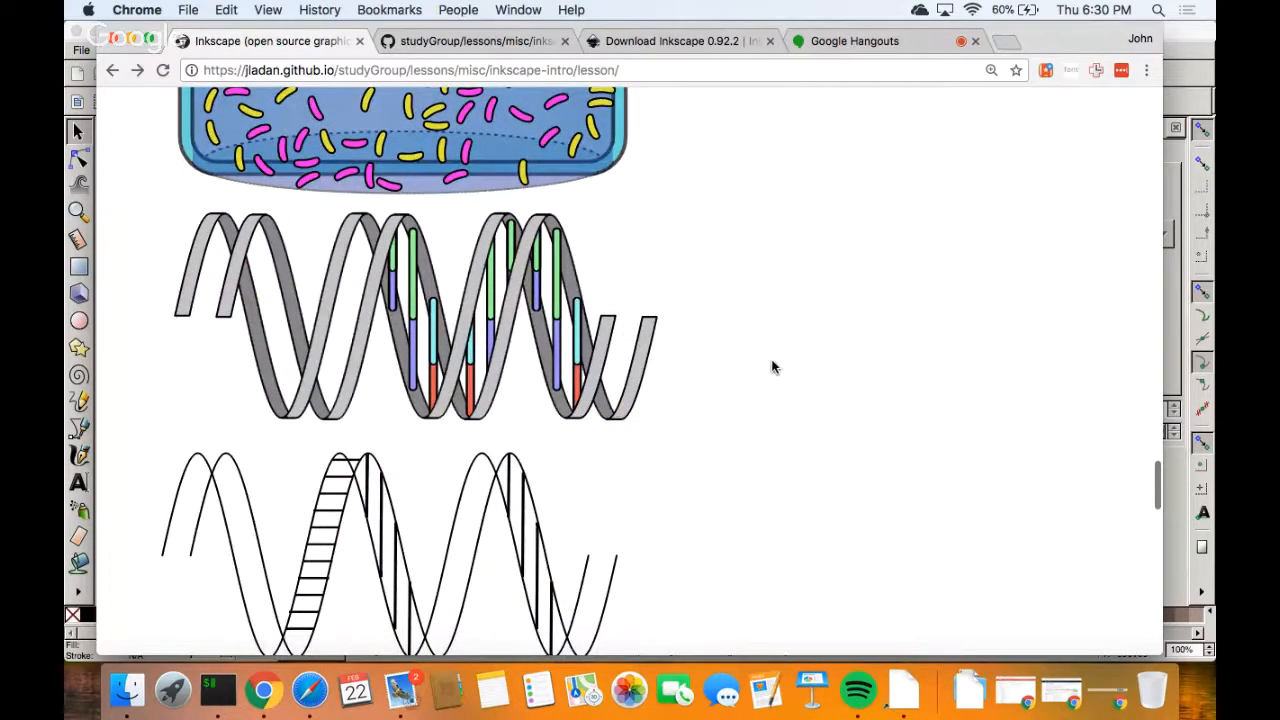
pyautogui.scroll(-13, 771, 366)
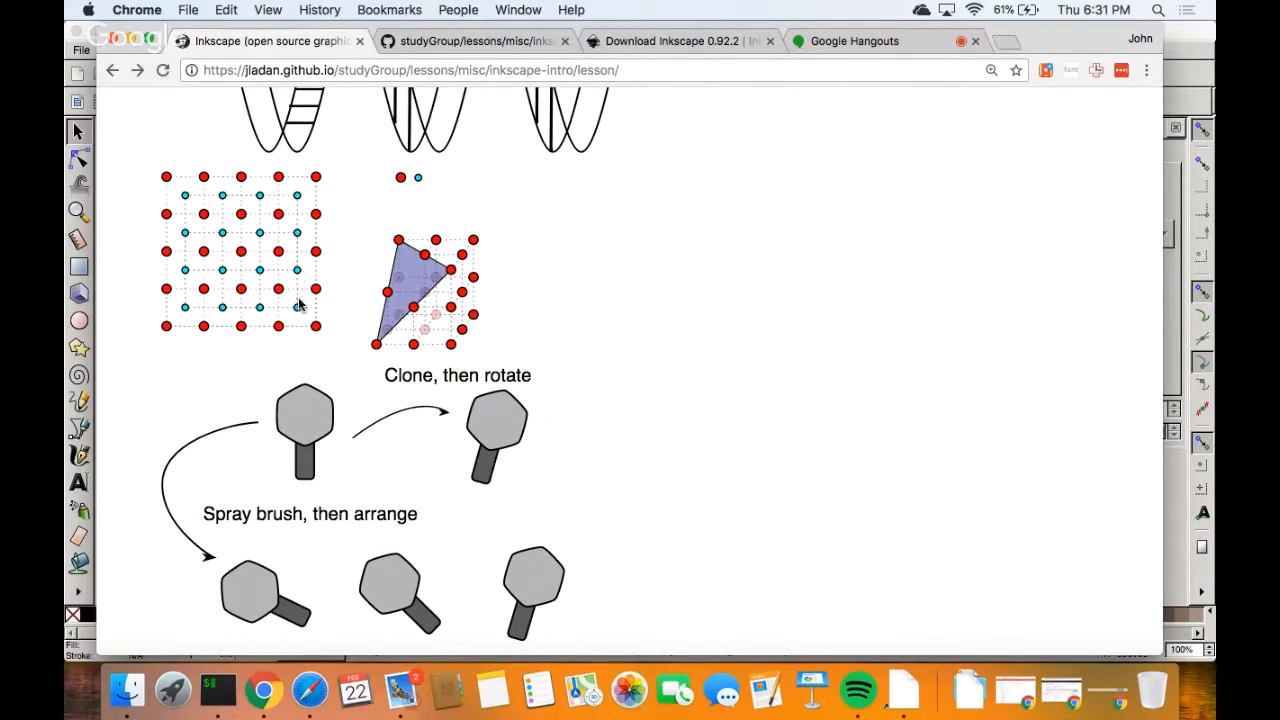
# Examine the clone-then-rotate and spray-brush-then-arrange samples in the lesson.
pyautogui.scroll(-1, 300, 304)
pyautogui.scroll(-5, 300, 304)
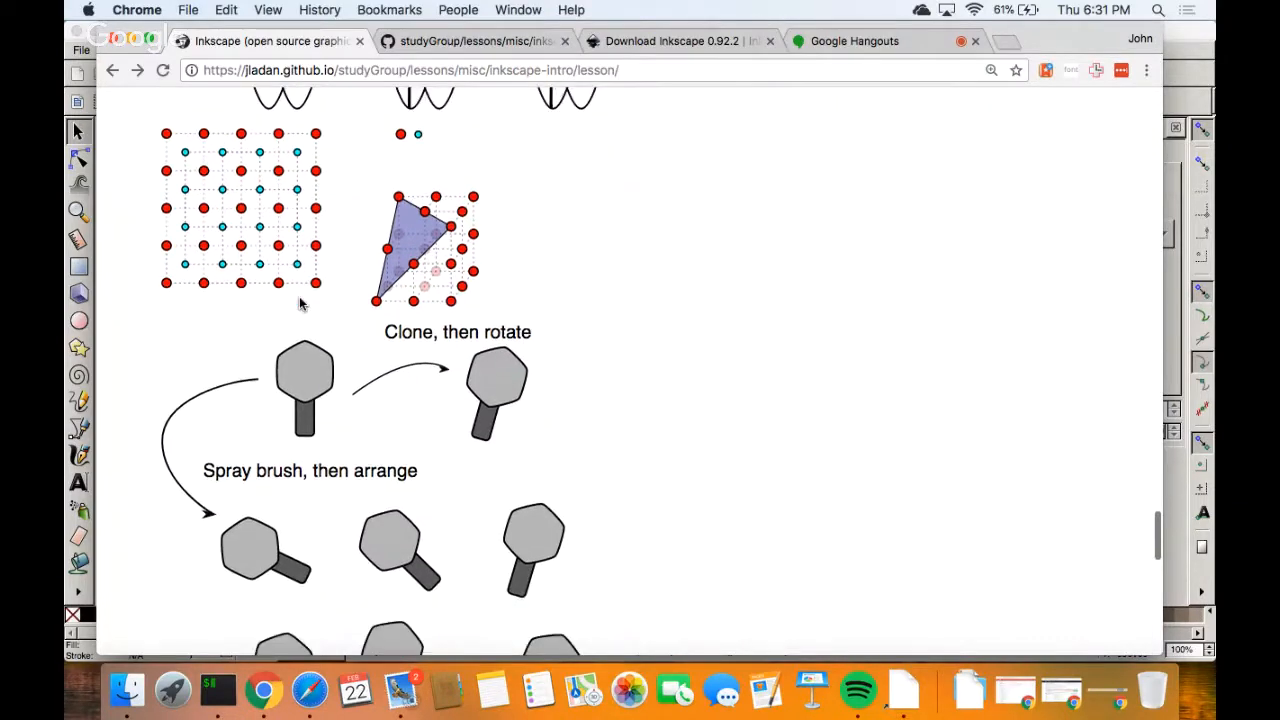
pyautogui.scroll(-1, 300, 304)
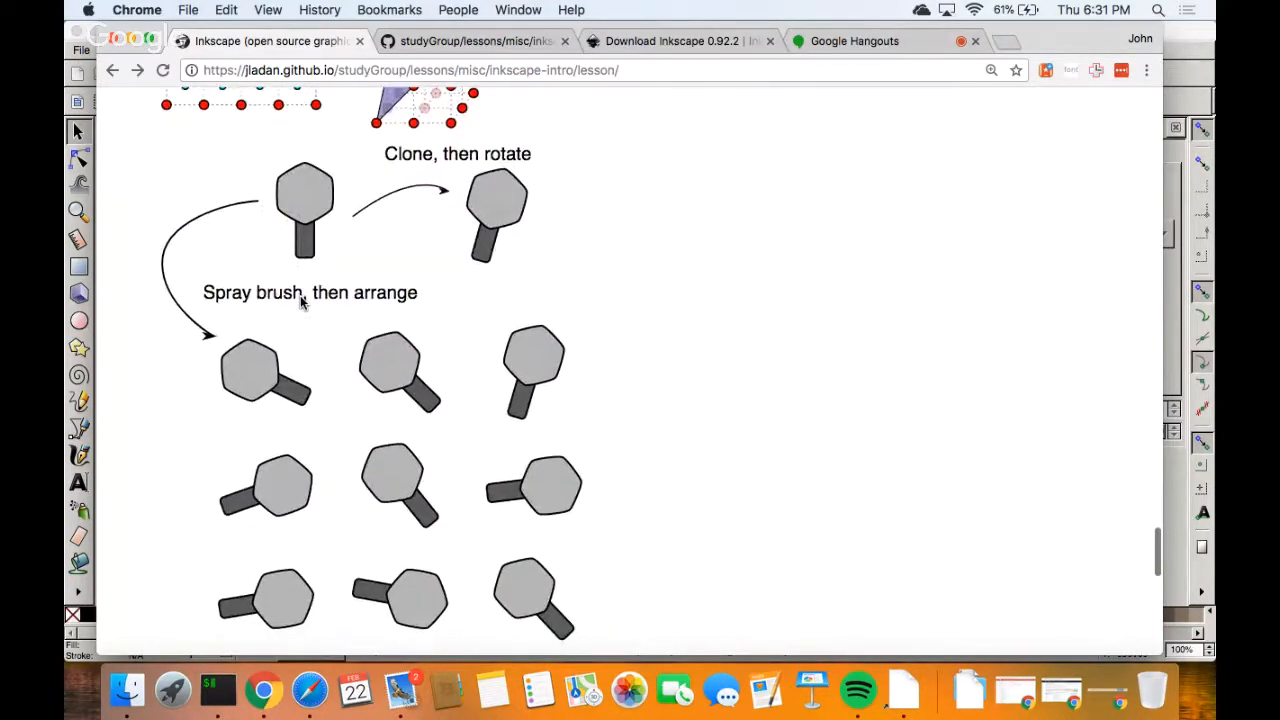
pyautogui.scroll(-4, 300, 304)
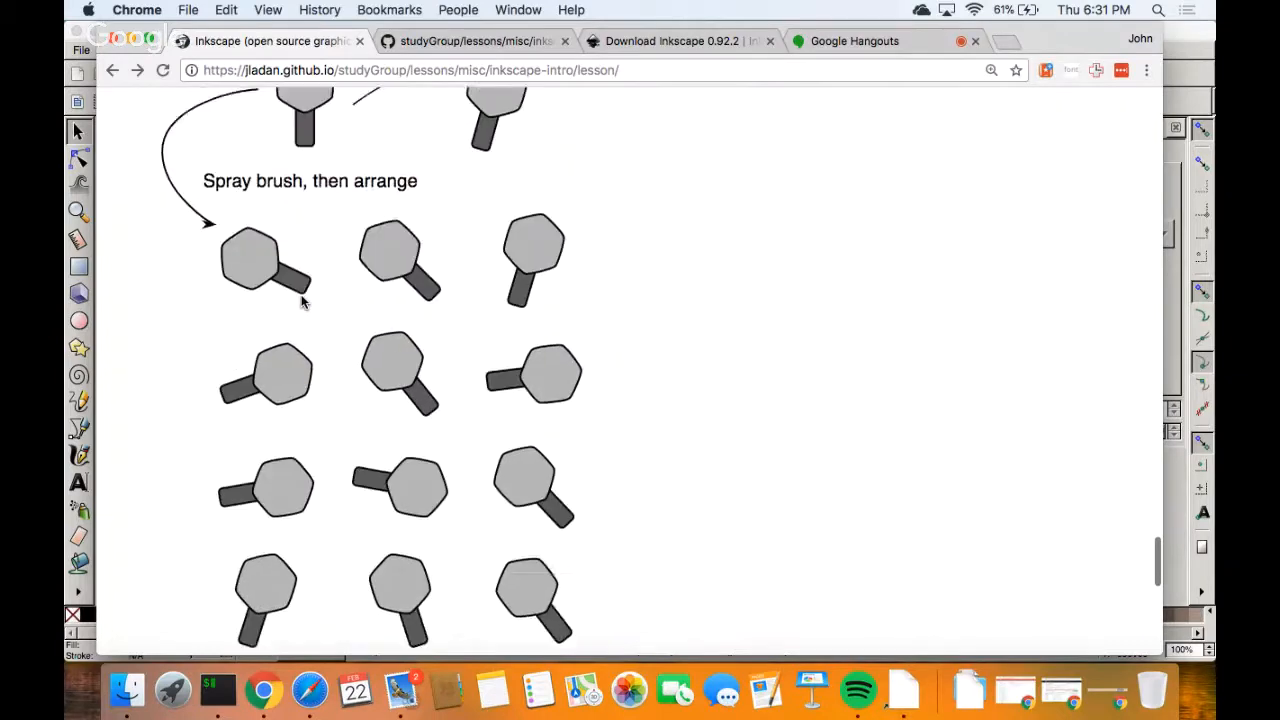
pyautogui.scroll(5, 300, 304)
# Examine the labelled reaction diagrams and the Python Extensions section, and go back to the arranged-clones sample.
pyautogui.scroll(-15, 300, 304)
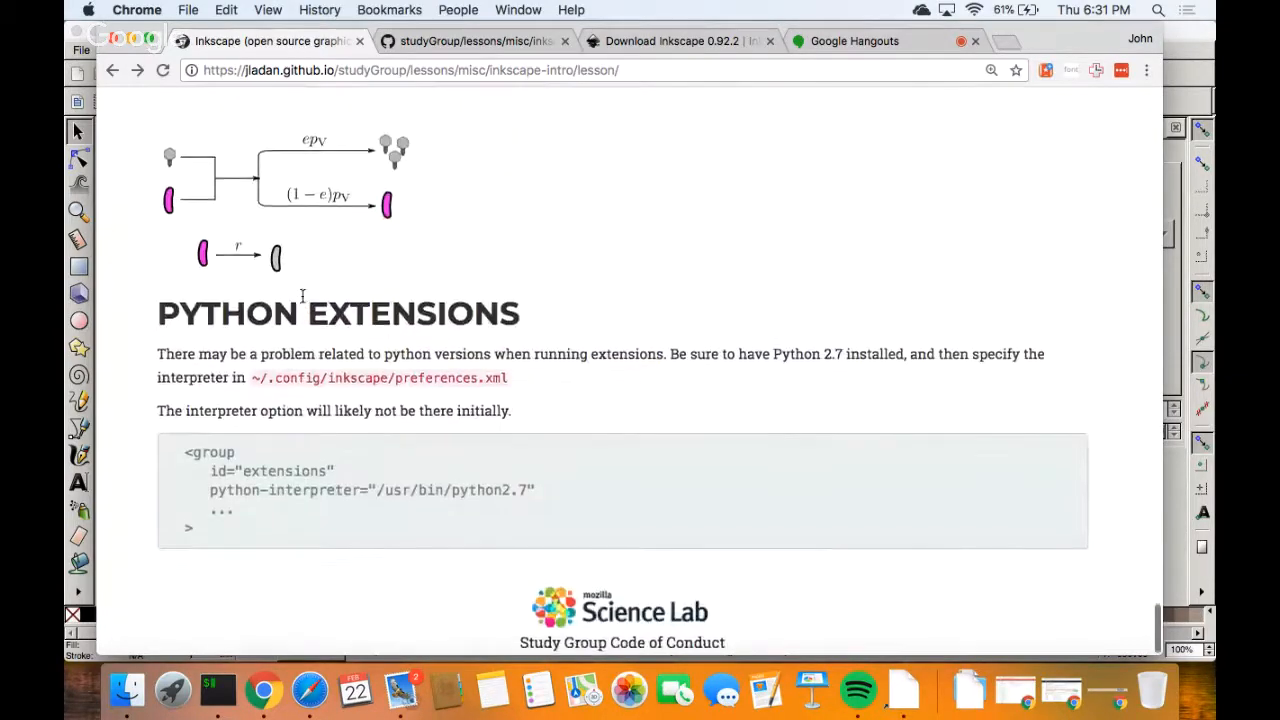
pyautogui.scroll(4, 360, 250)
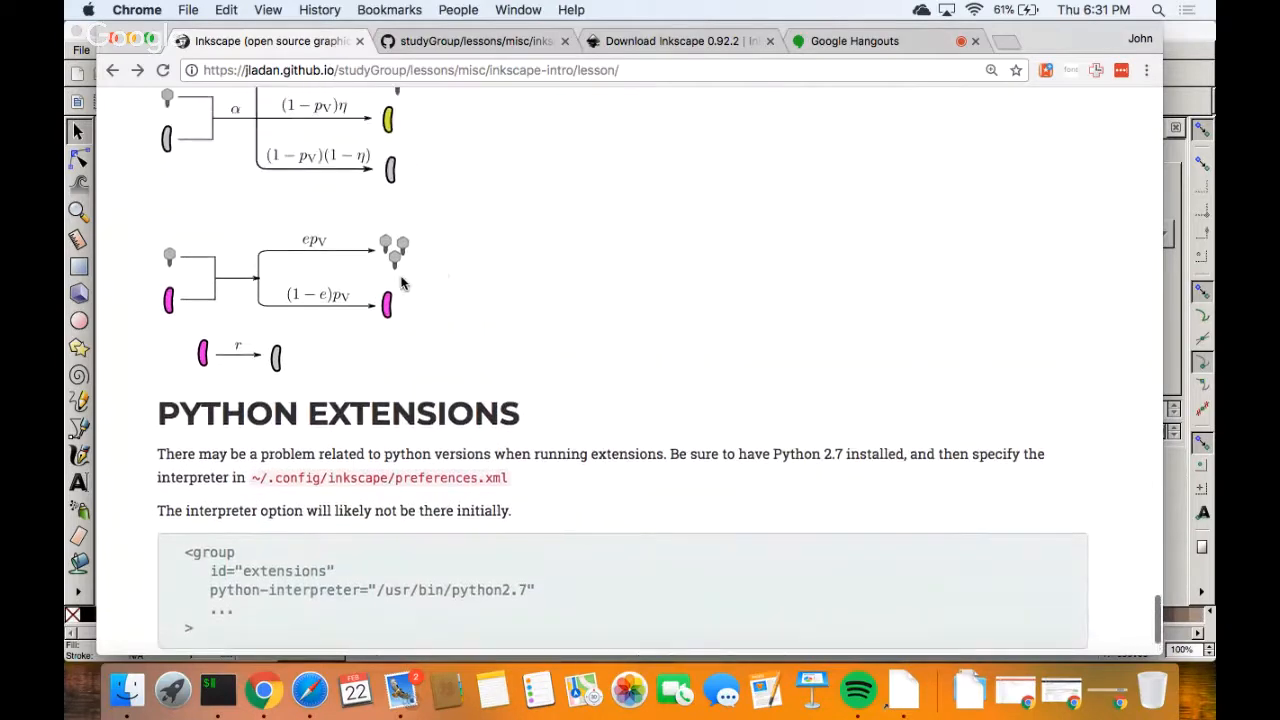
pyautogui.scroll(2, 403, 277)
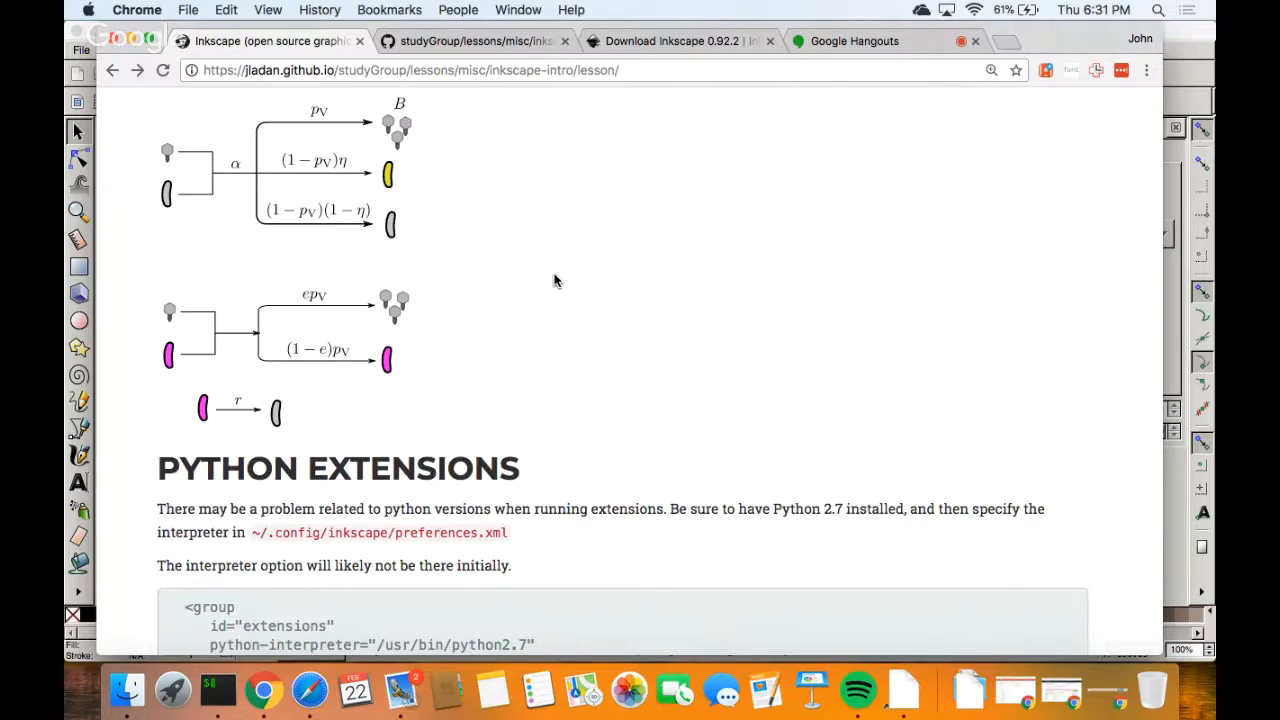
pyautogui.scroll(-3, 550, 265)
pyautogui.scroll(10, 546, 260)
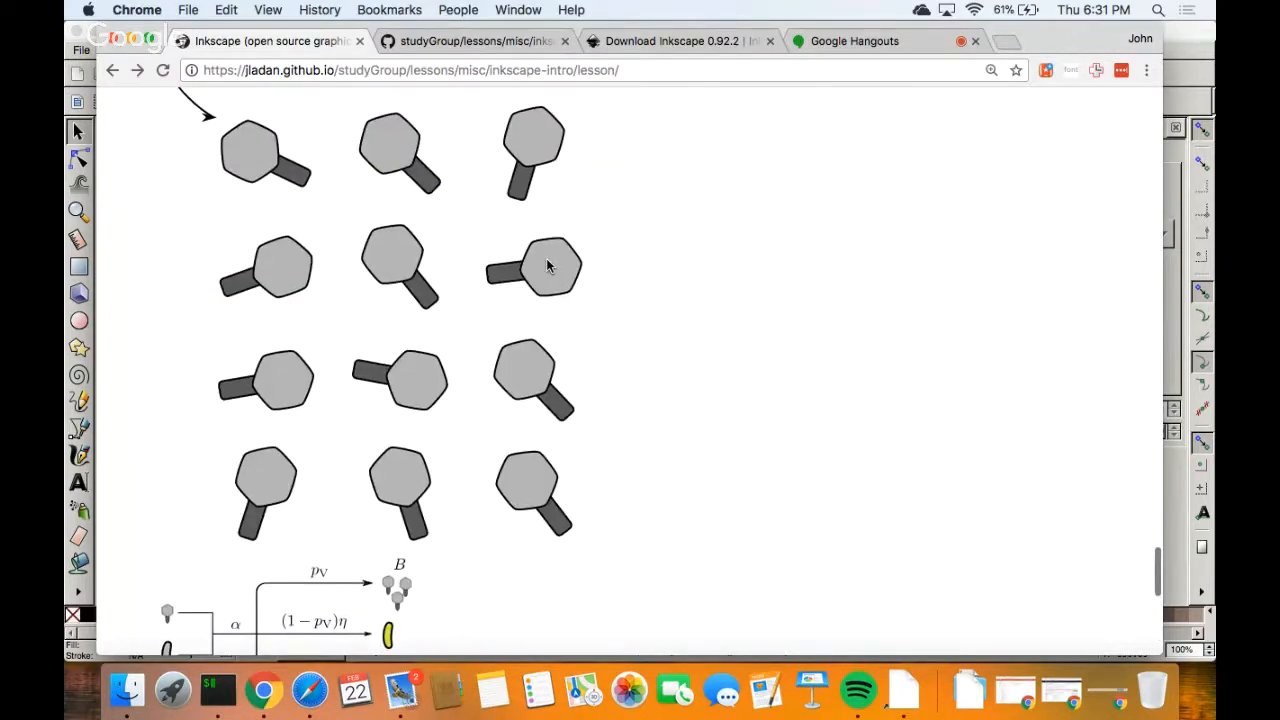
pyautogui.scroll(-2, 546, 265)
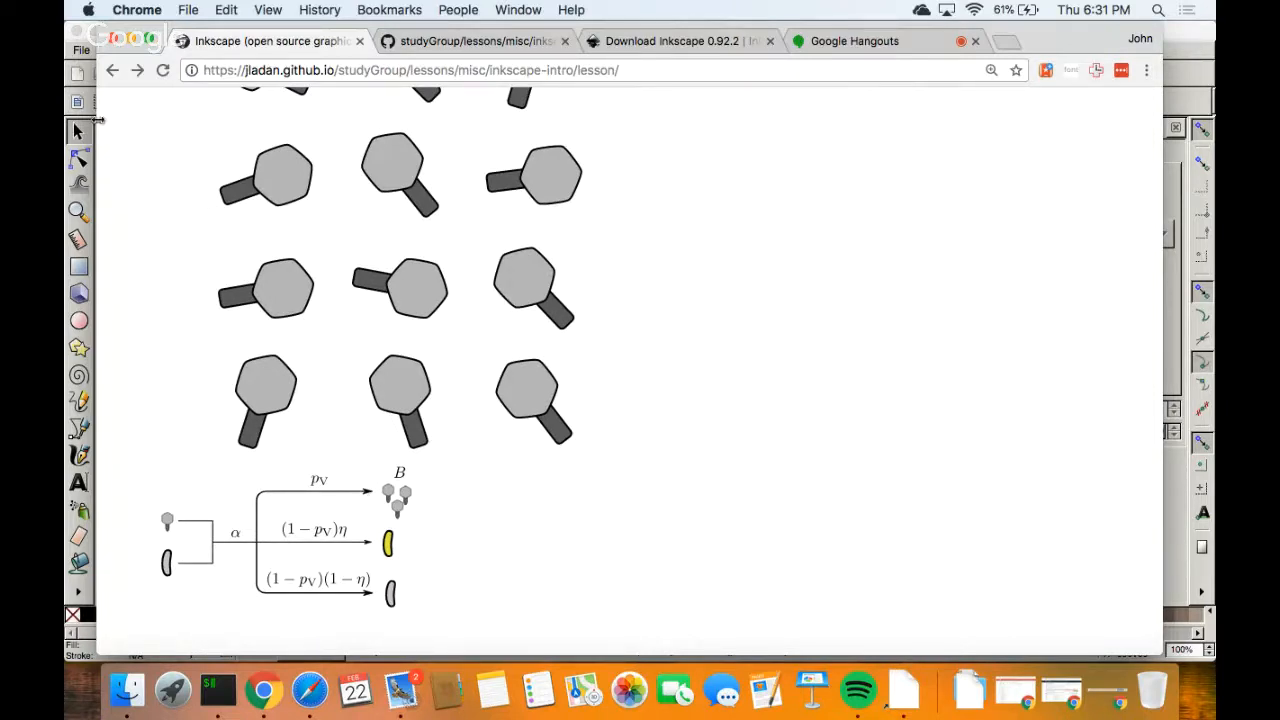
# Switch to Inkscape and examine the vector file formats offered as file types for importing.
pyautogui.click(85, 87)
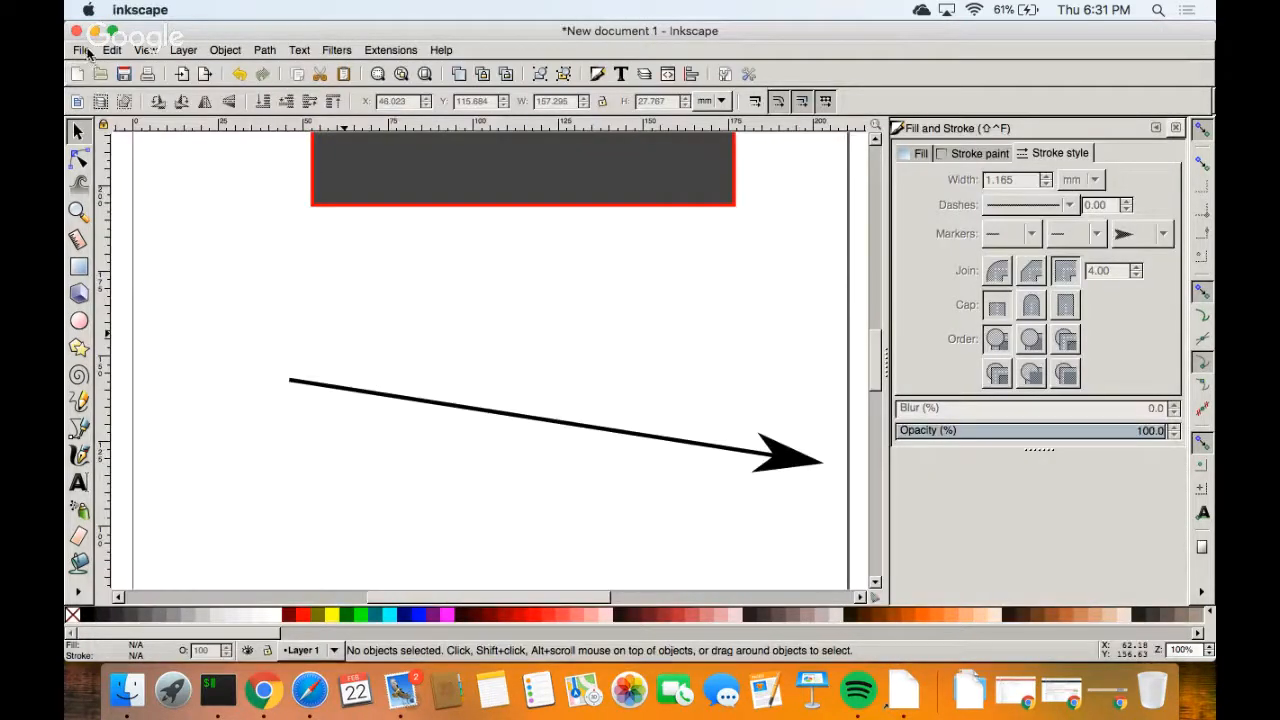
pyautogui.click(82, 50)
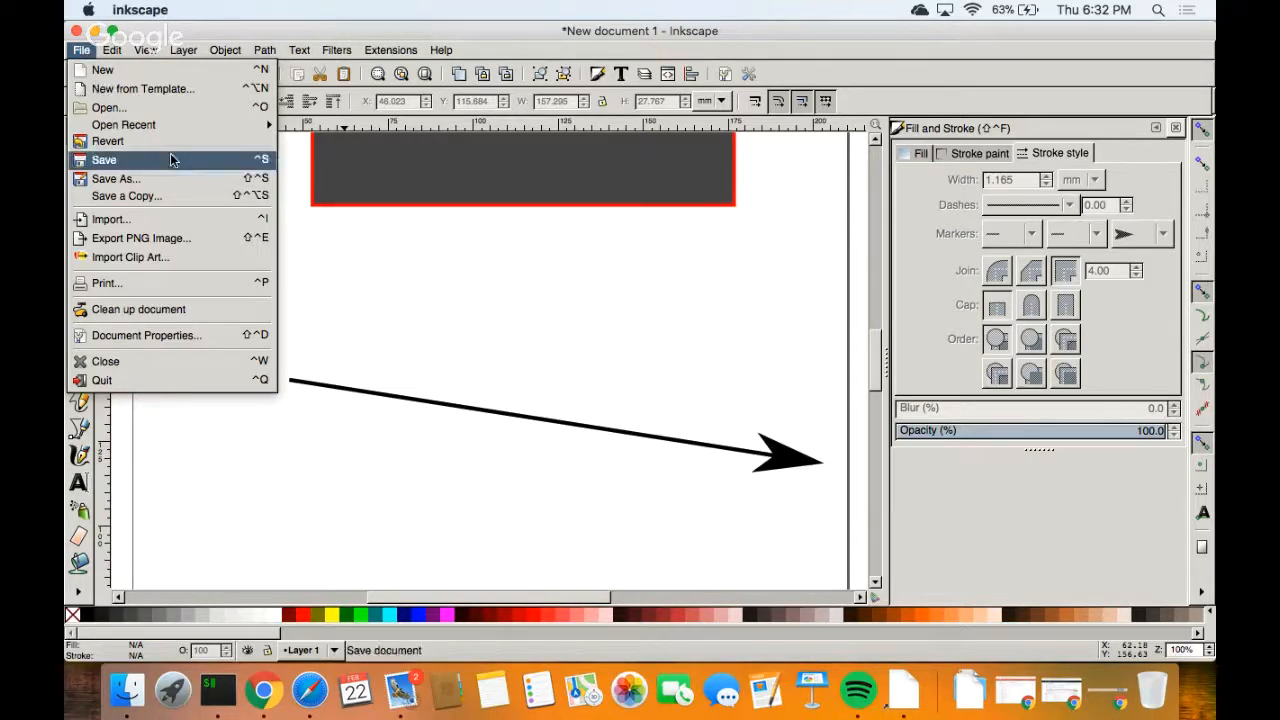
pyautogui.click(211, 218)
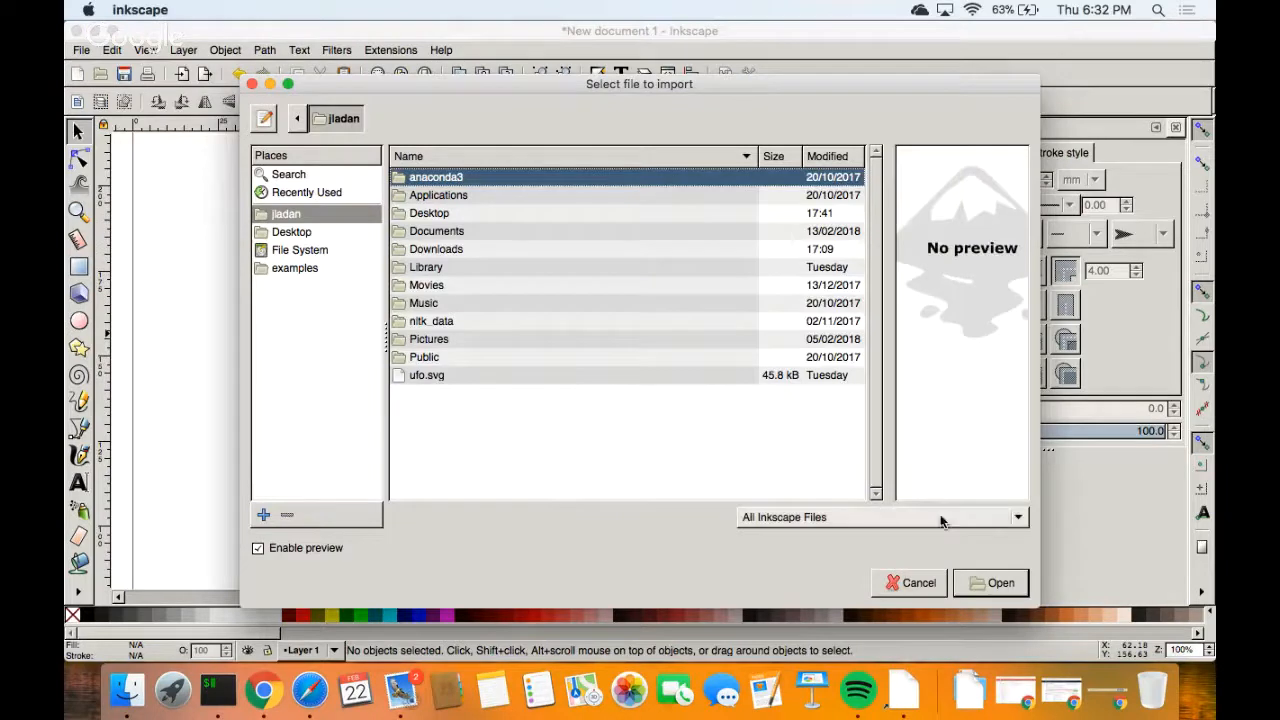
pyautogui.click(1026, 521)
pyautogui.scroll(2, 955, 528)
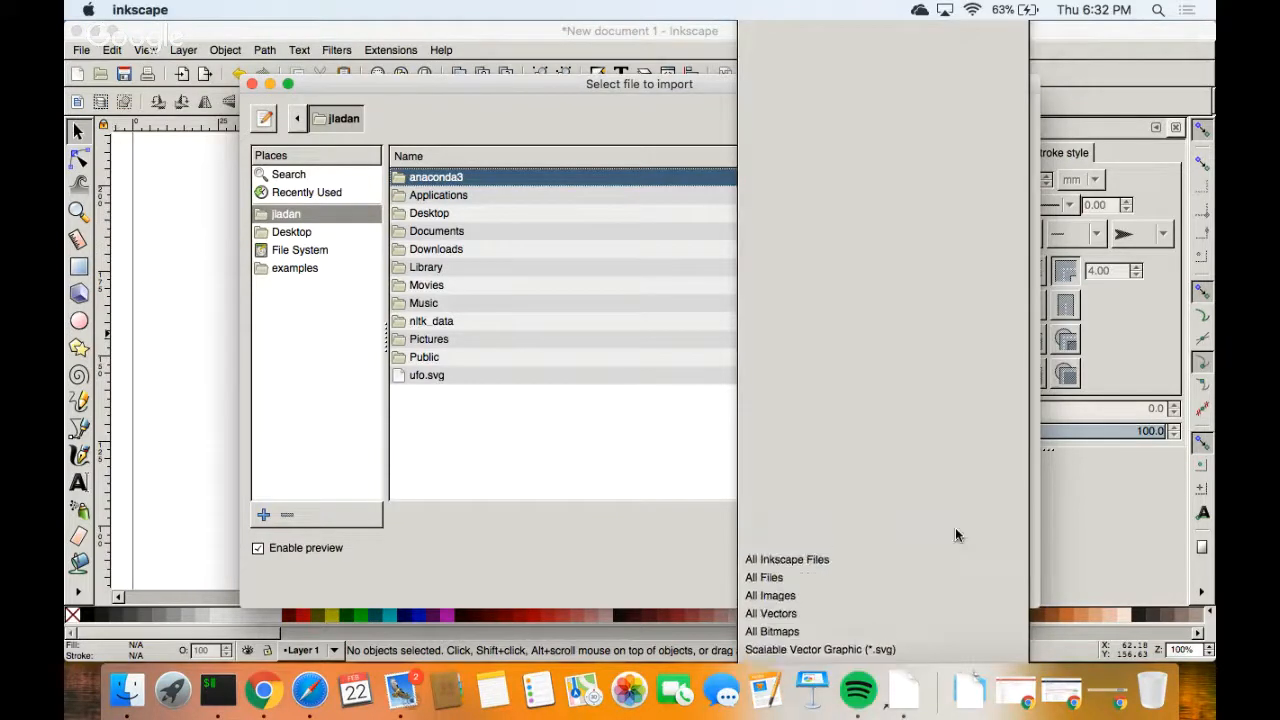
pyautogui.scroll(-4, 955, 528)
pyautogui.scroll(-2, 935, 596)
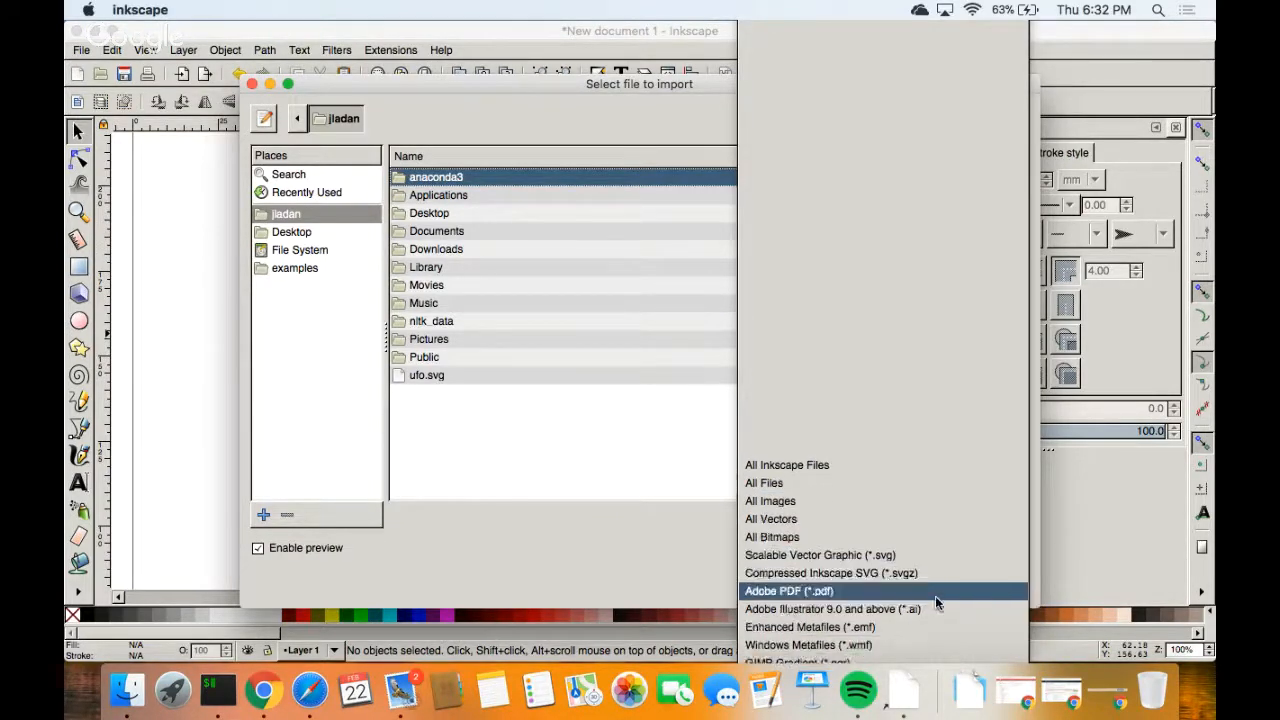
pyautogui.scroll(-2, 931, 582)
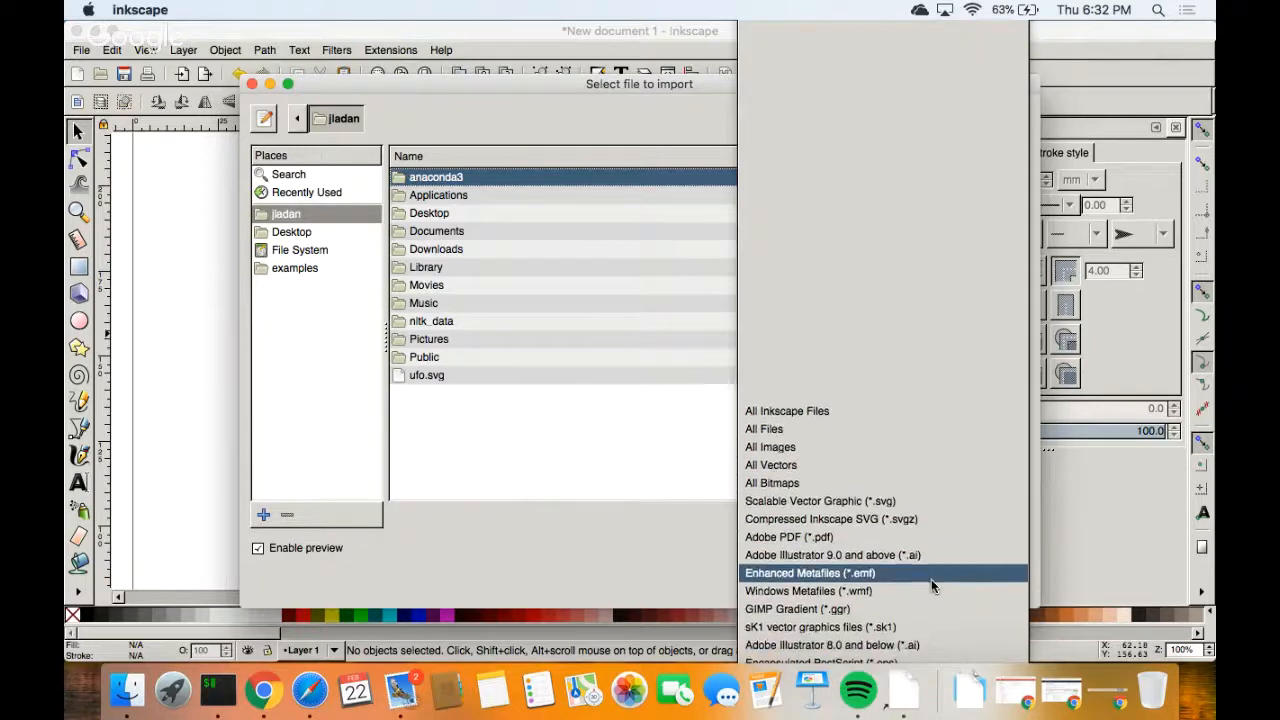
pyautogui.scroll(-3, 939, 556)
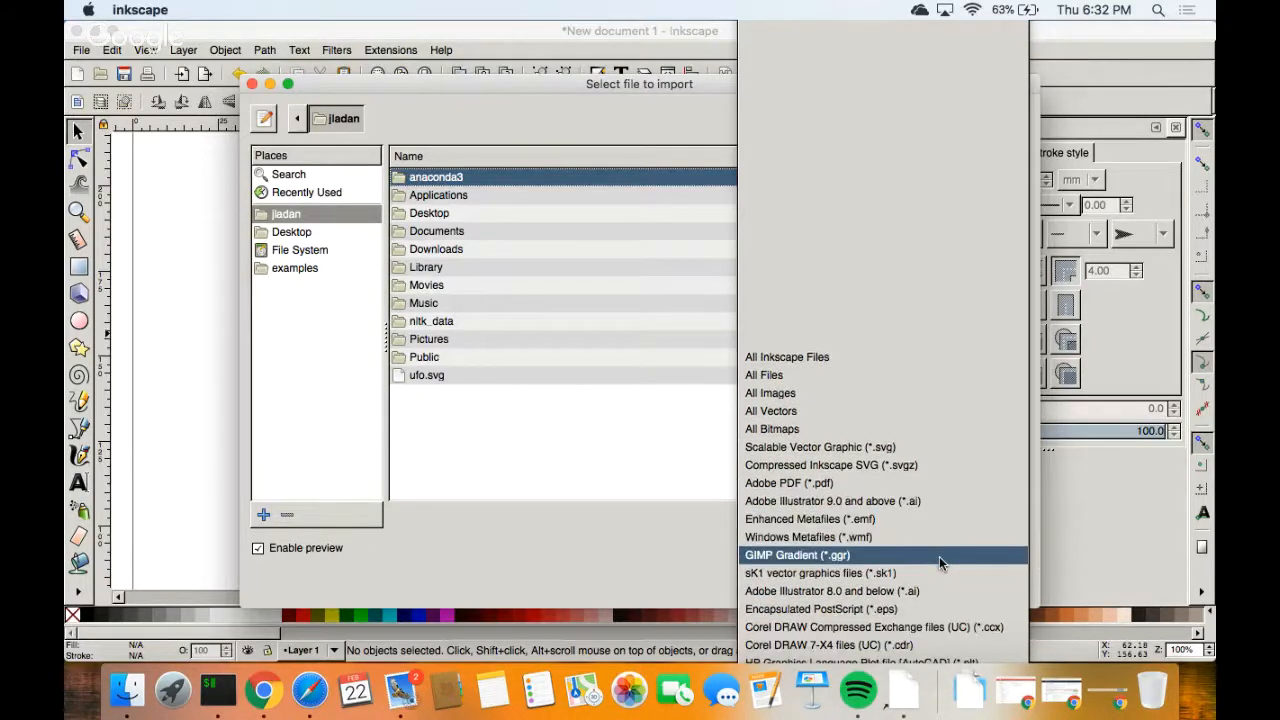
pyautogui.scroll(-3, 939, 556)
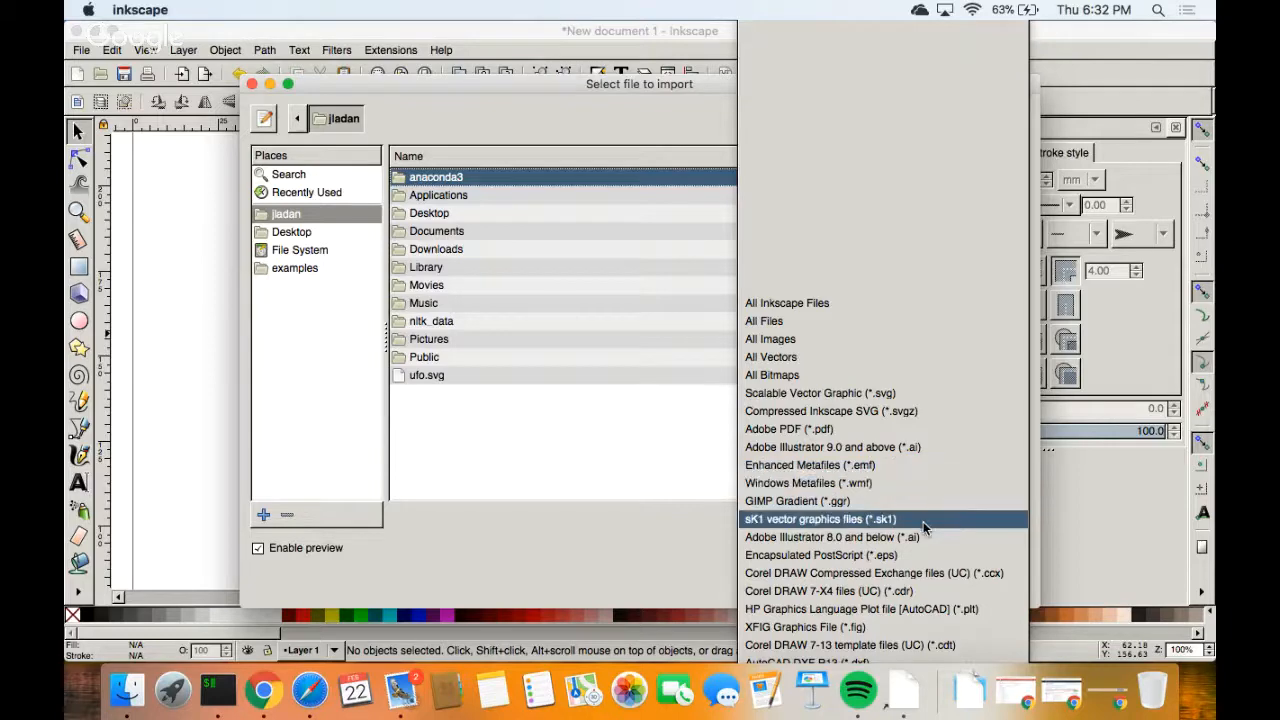
# Examine the remaining import file types down to the bitmap formats, and cancel the import.
pyautogui.scroll(-4, 923, 521)
pyautogui.scroll(-6, 924, 528)
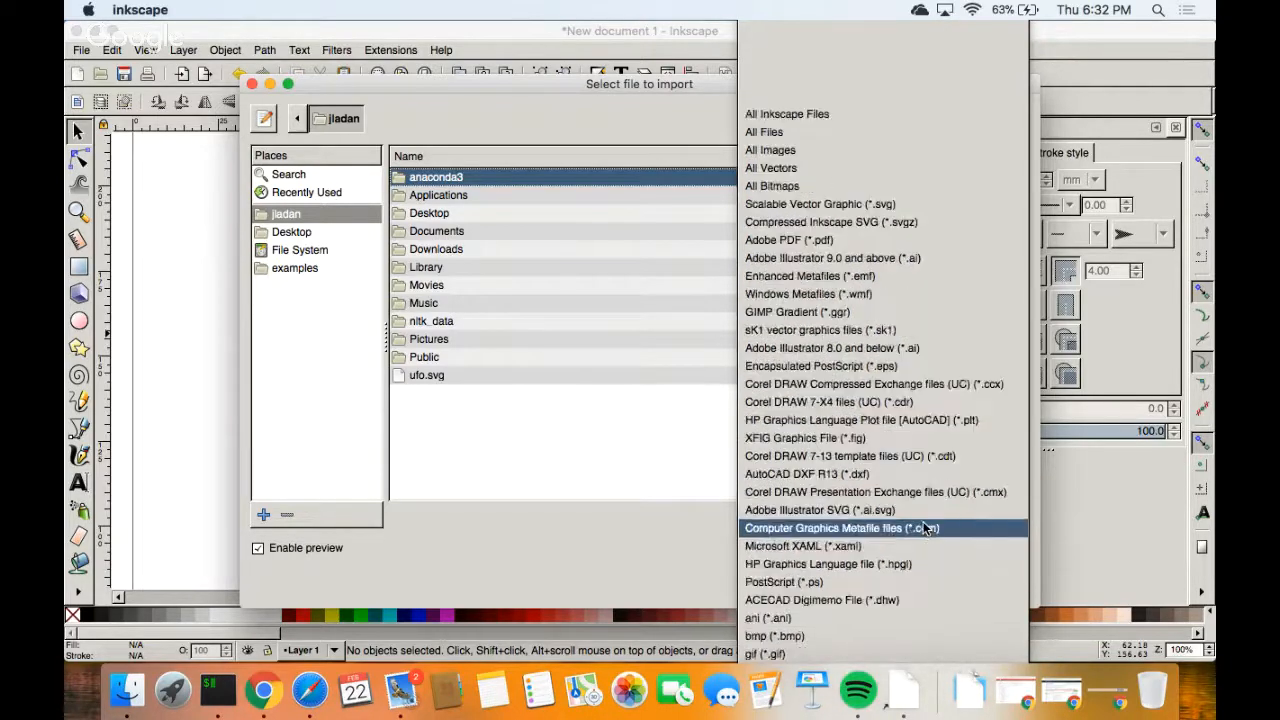
pyautogui.scroll(-5, 923, 527)
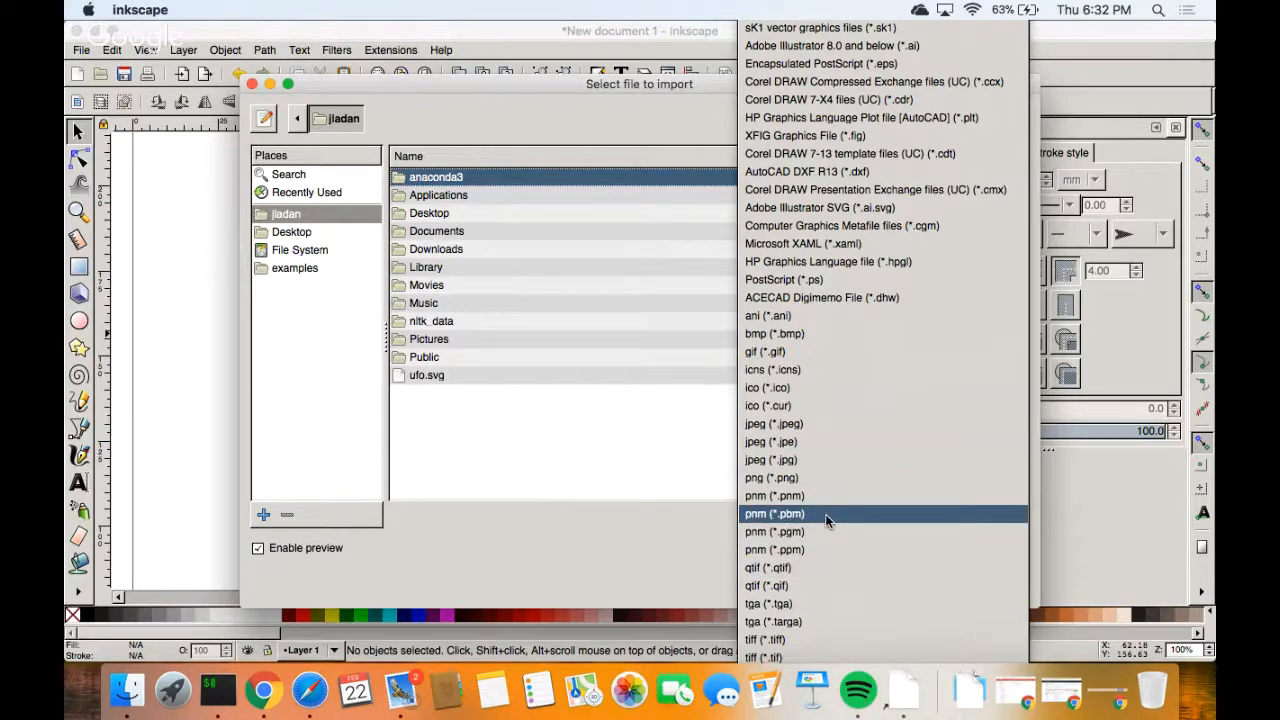
pyautogui.click(668, 552)
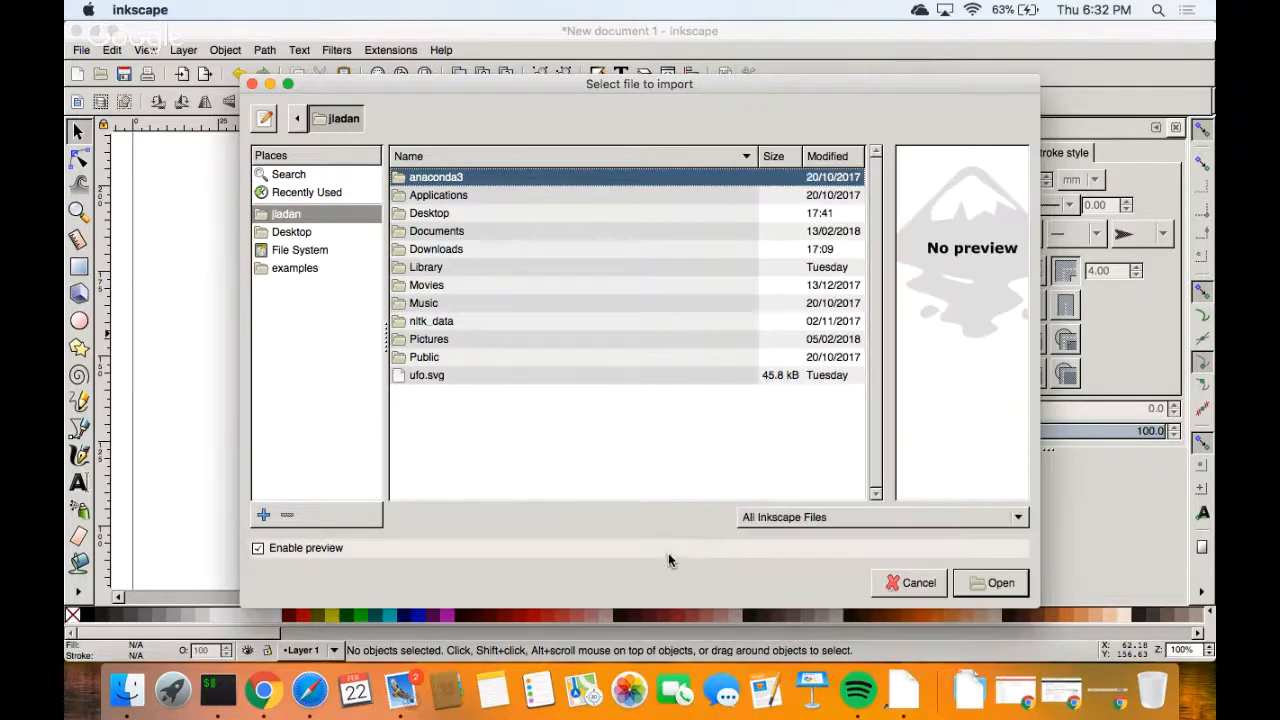
pyautogui.click(910, 582)
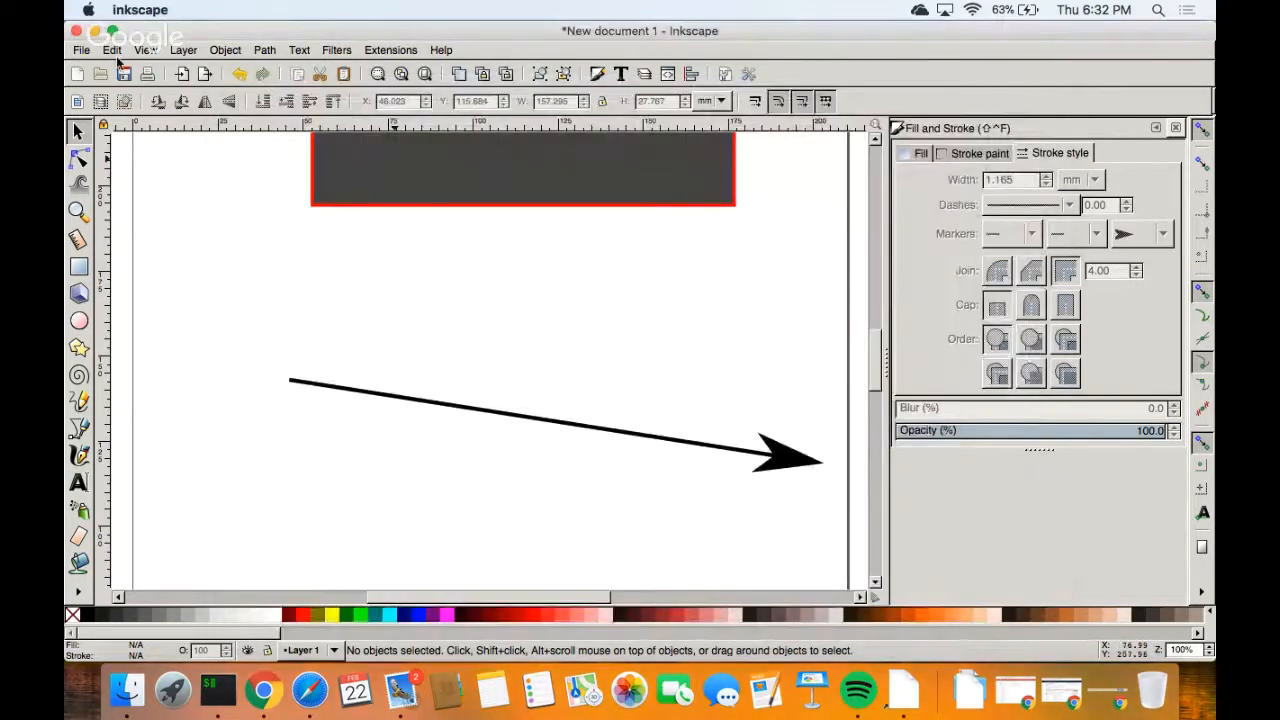
# Examine the file formats available for saving a copy of the drawing under a new name, and cancel the save.
pyautogui.click(74, 50)
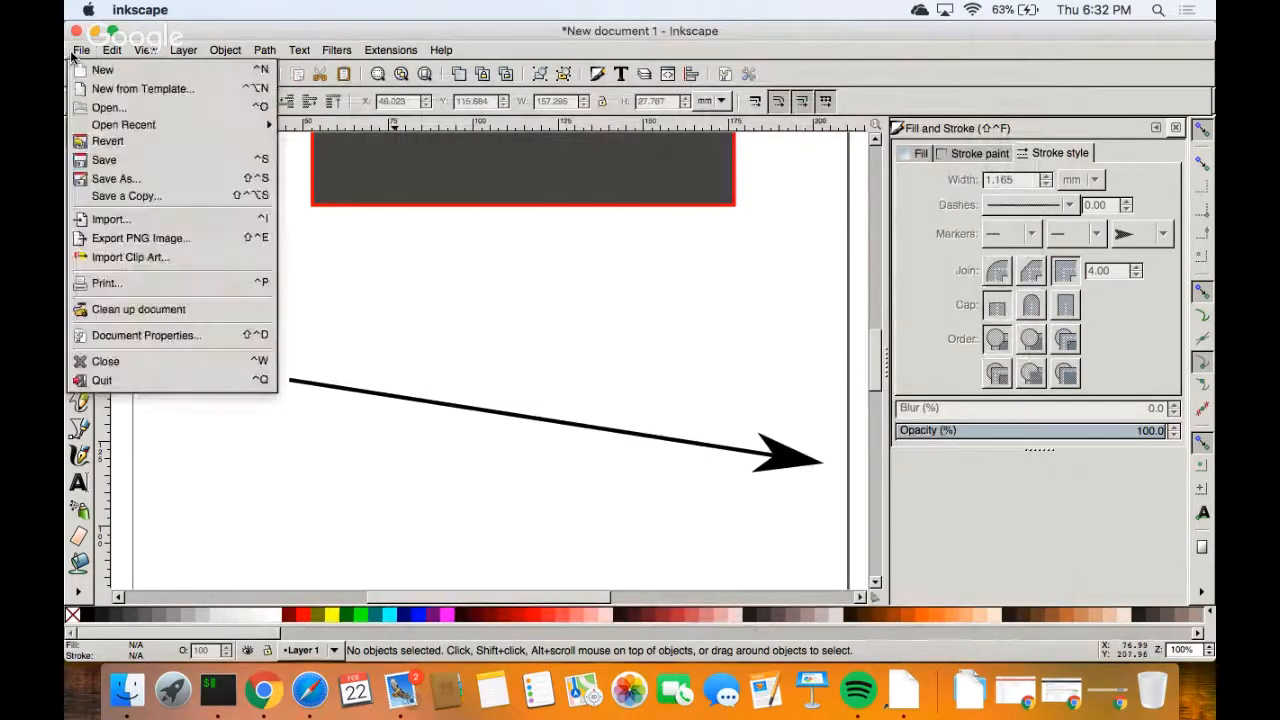
pyautogui.click(150, 177)
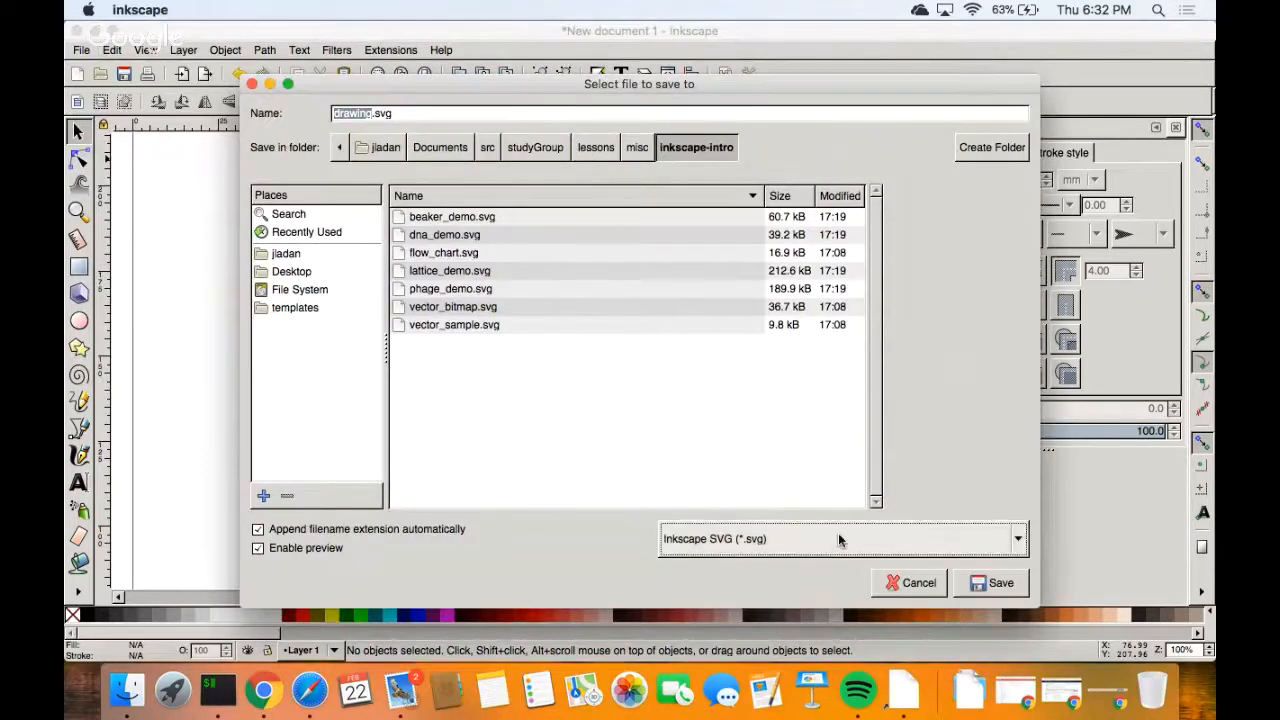
pyautogui.click(1008, 550)
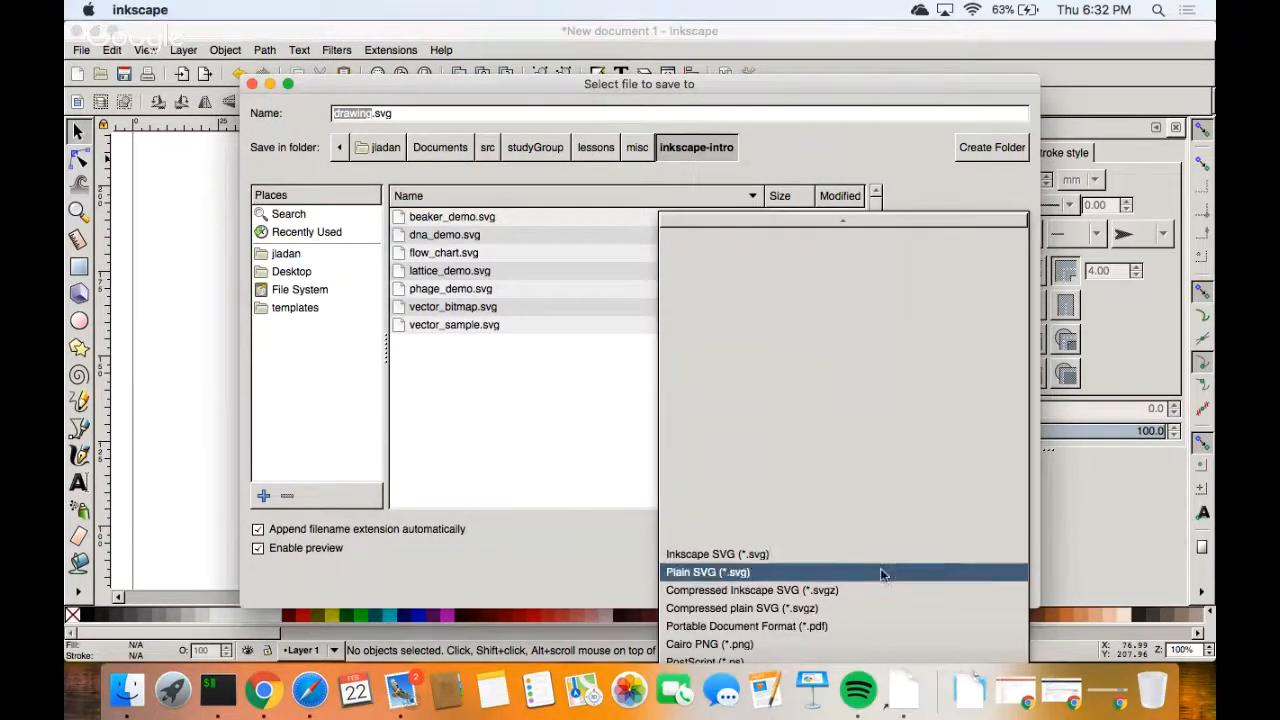
pyautogui.click(880, 590)
pyautogui.click(965, 548)
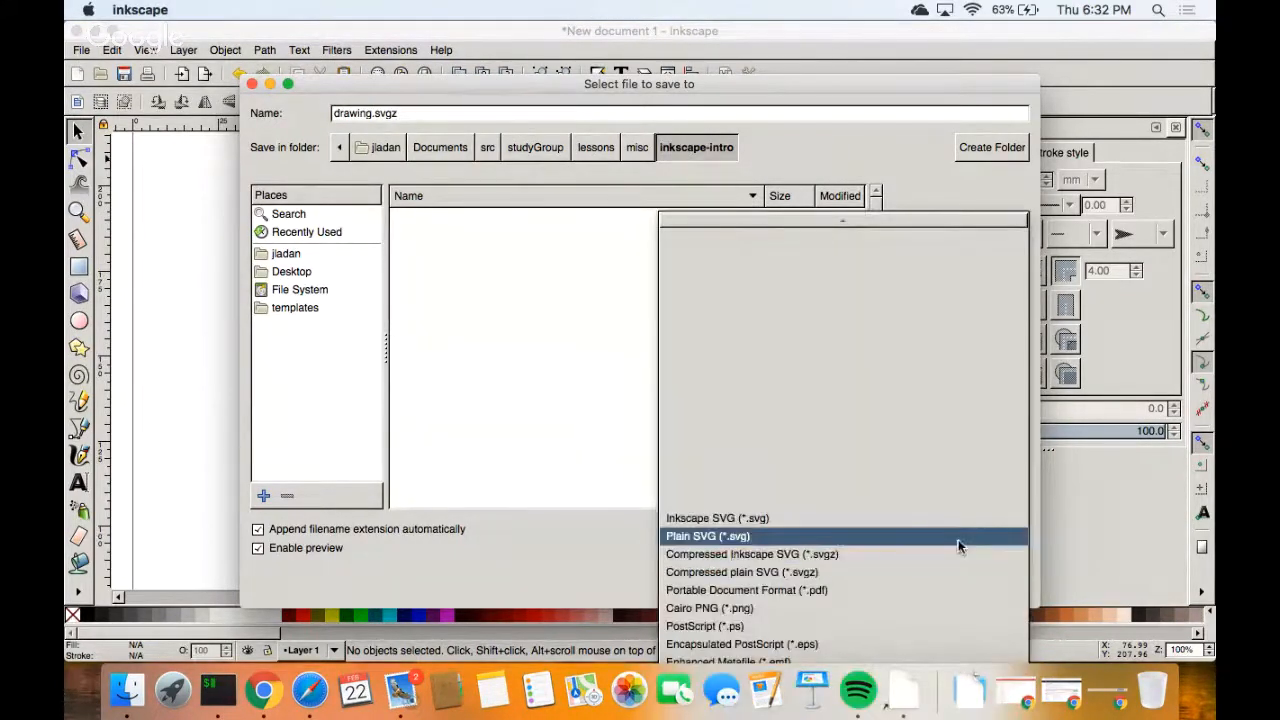
pyautogui.scroll(-5, 947, 560)
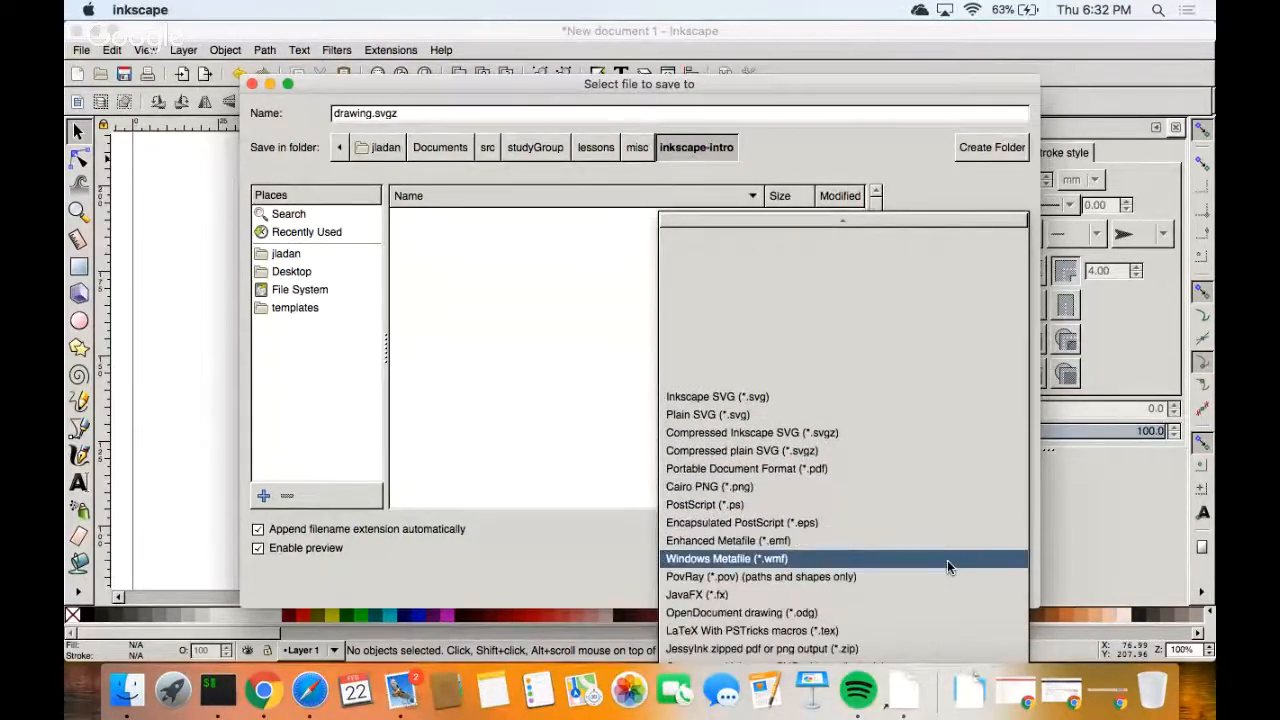
pyautogui.scroll(-7, 947, 560)
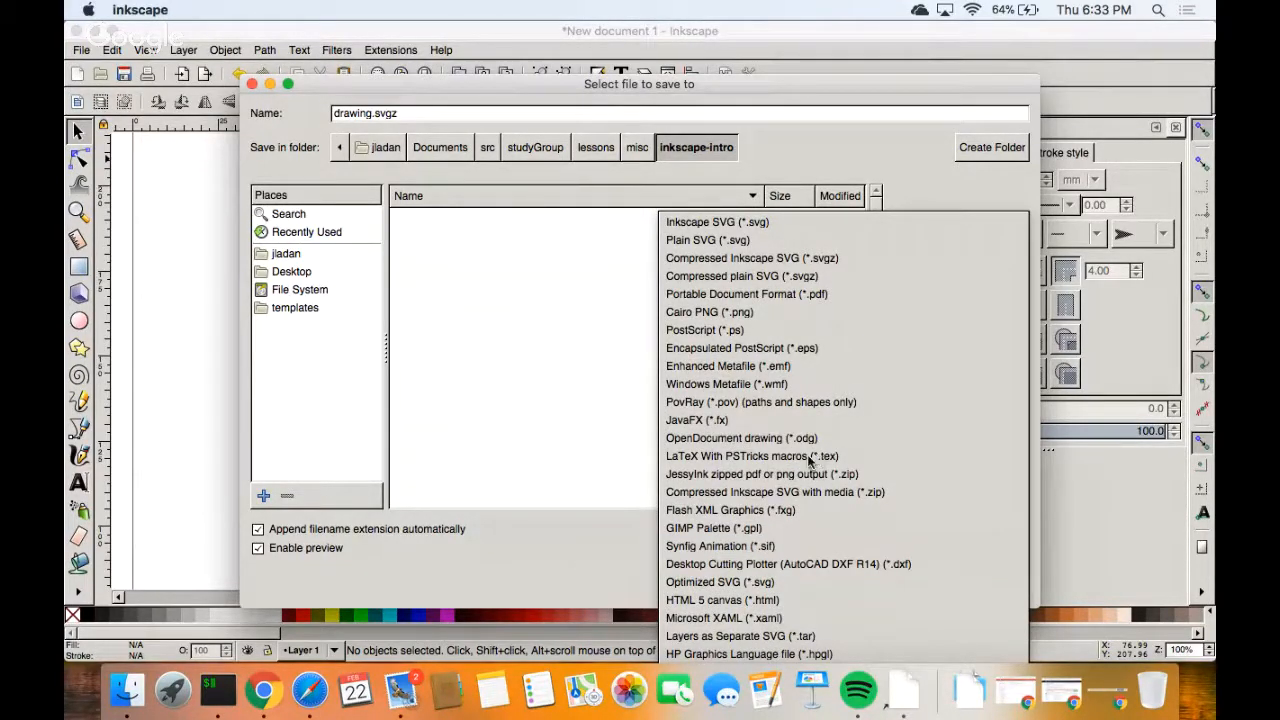
pyautogui.click(610, 542)
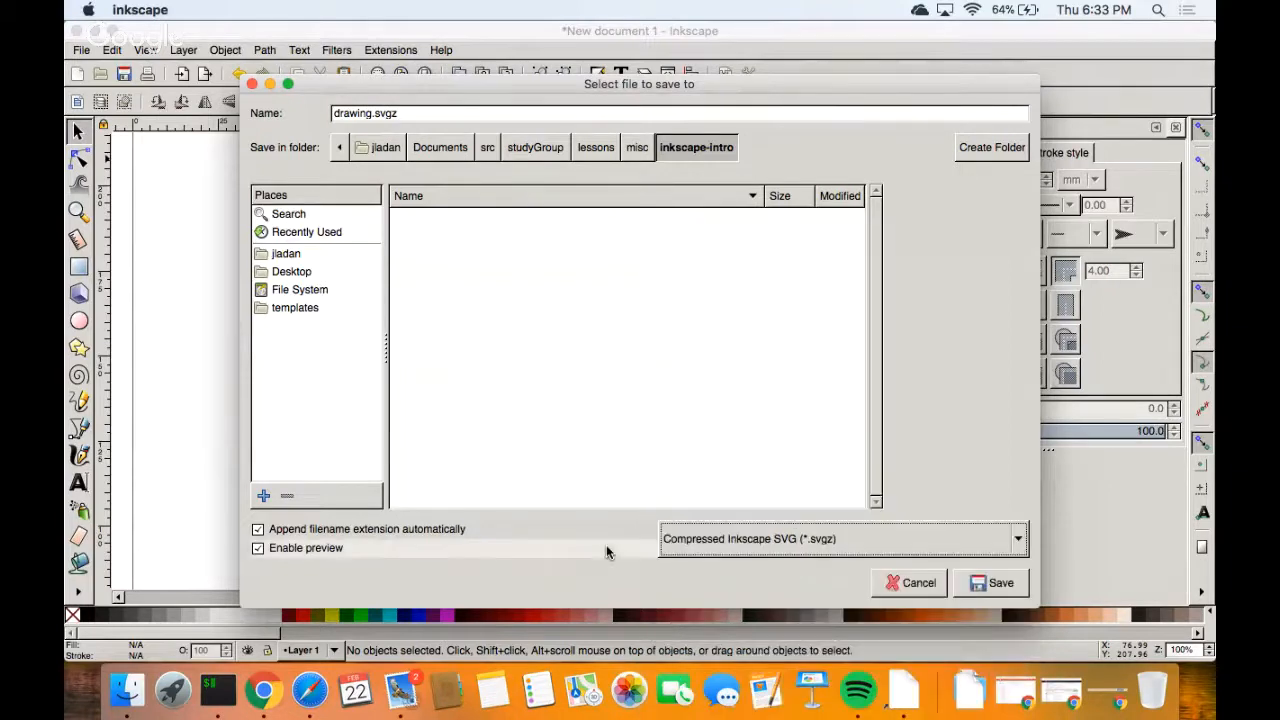
pyautogui.click(912, 584)
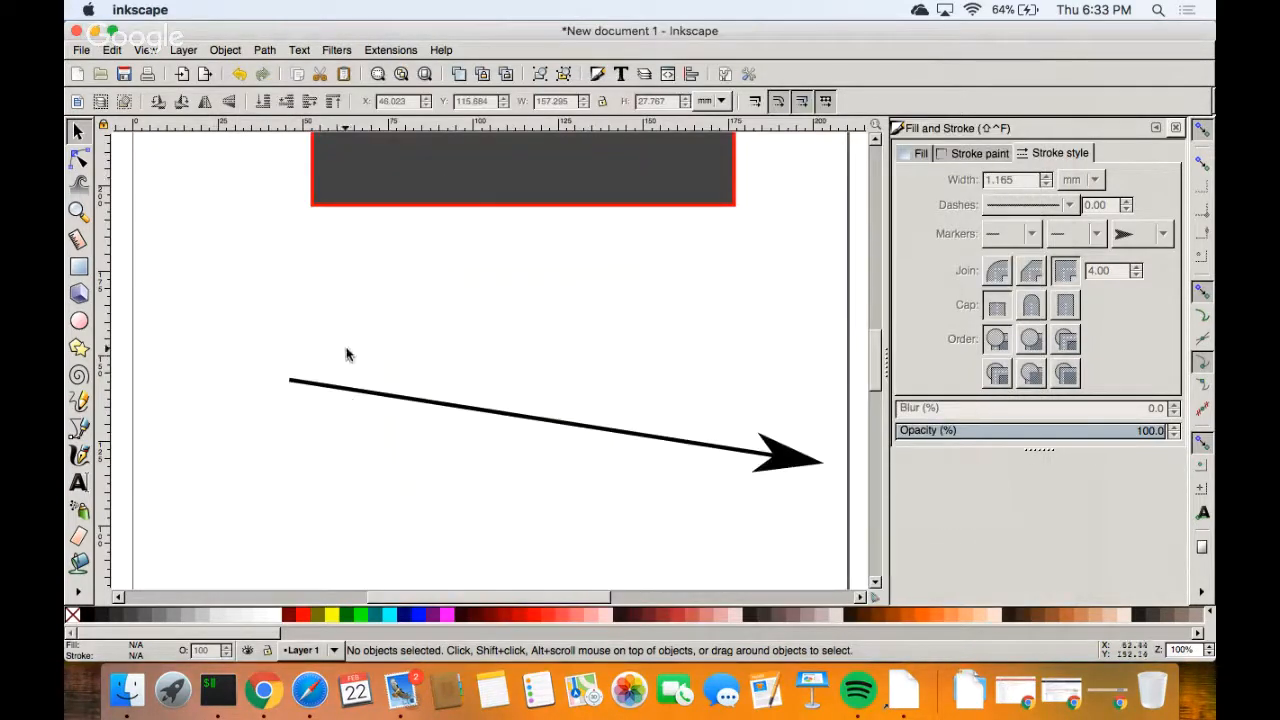
# Choose the 480.1 kB paper PDF from the 2017 subfolder of Documents/papers as the file to import.
pyautogui.click(82, 50)
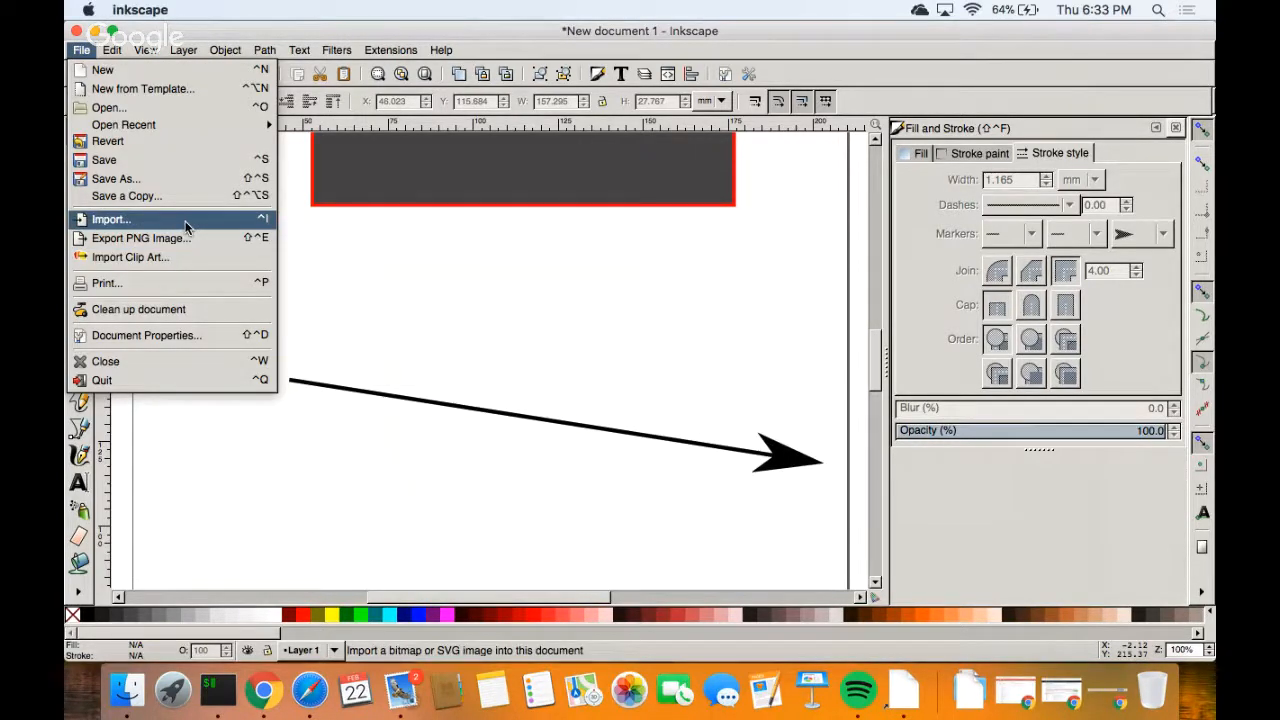
pyautogui.click(378, 296)
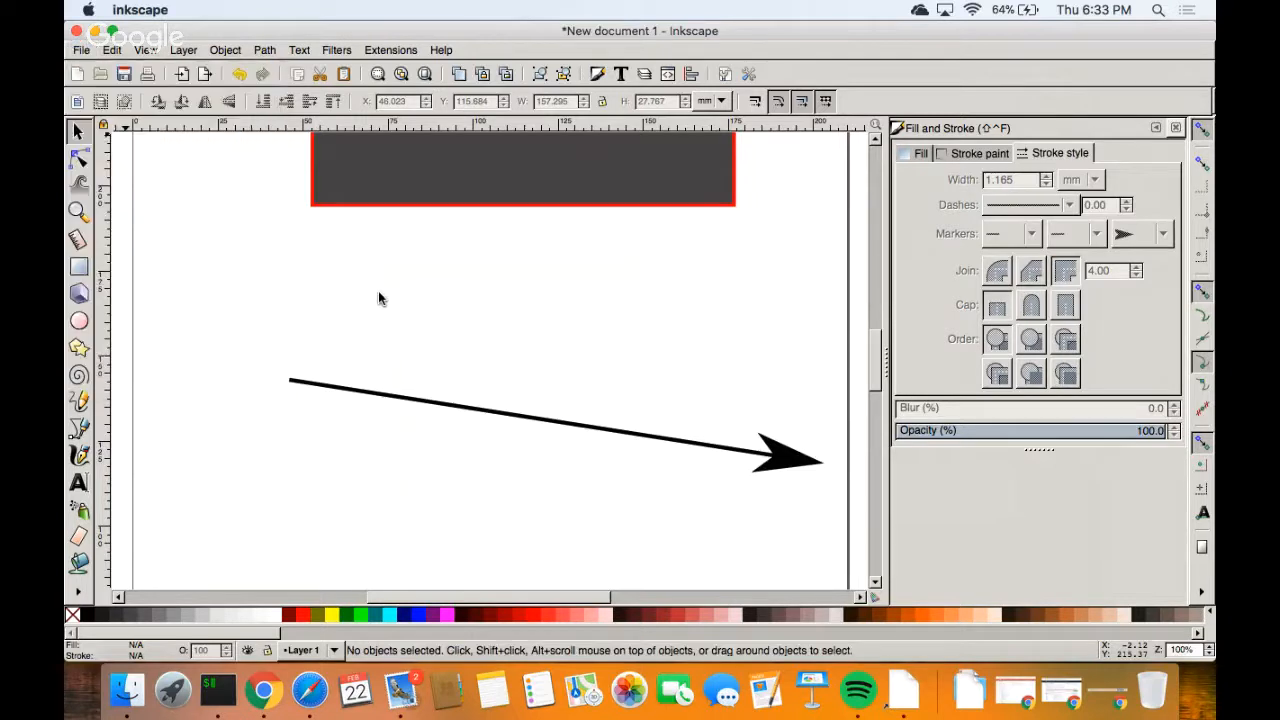
pyautogui.click(81, 50)
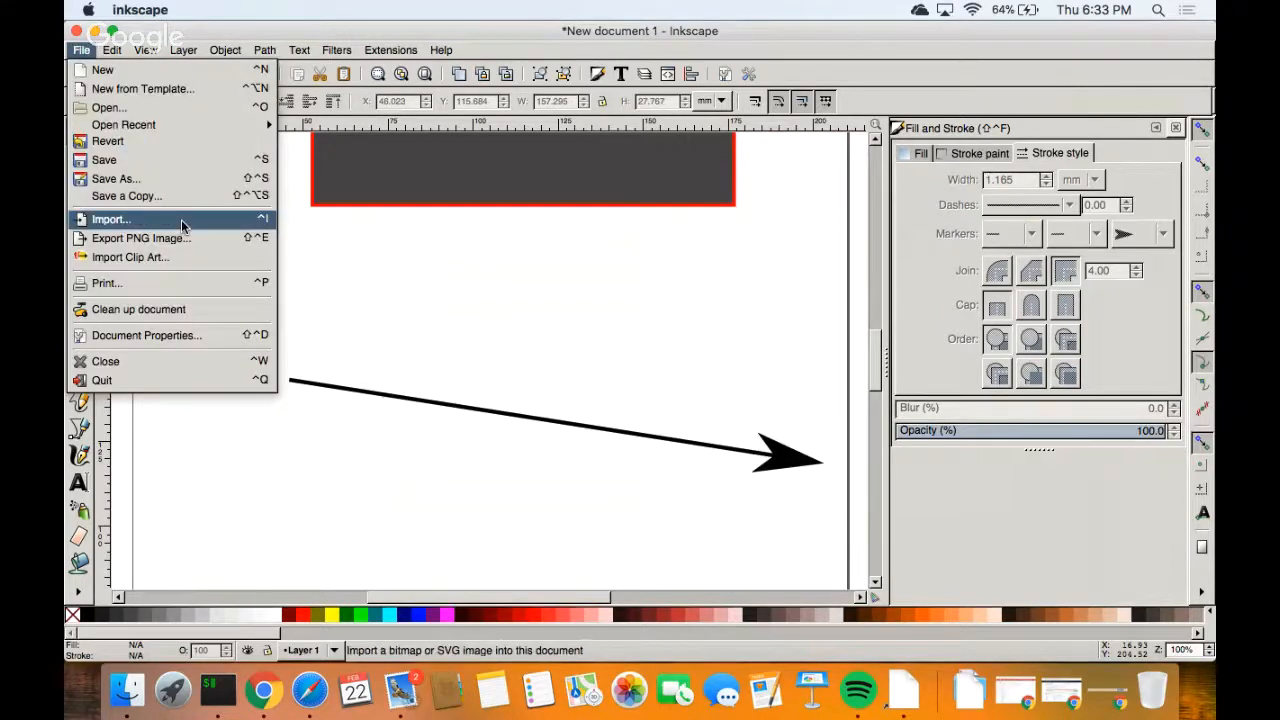
pyautogui.click(182, 222)
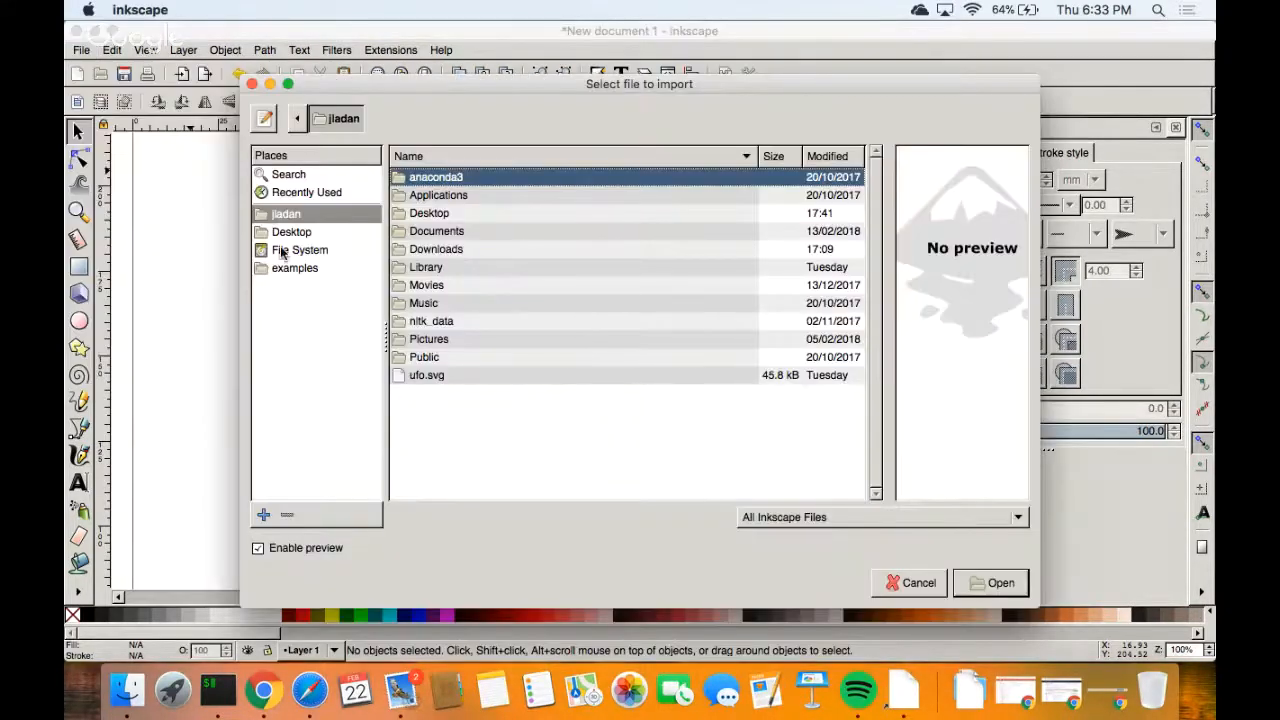
pyautogui.click(440, 234)
pyautogui.doubleClick(440, 234)
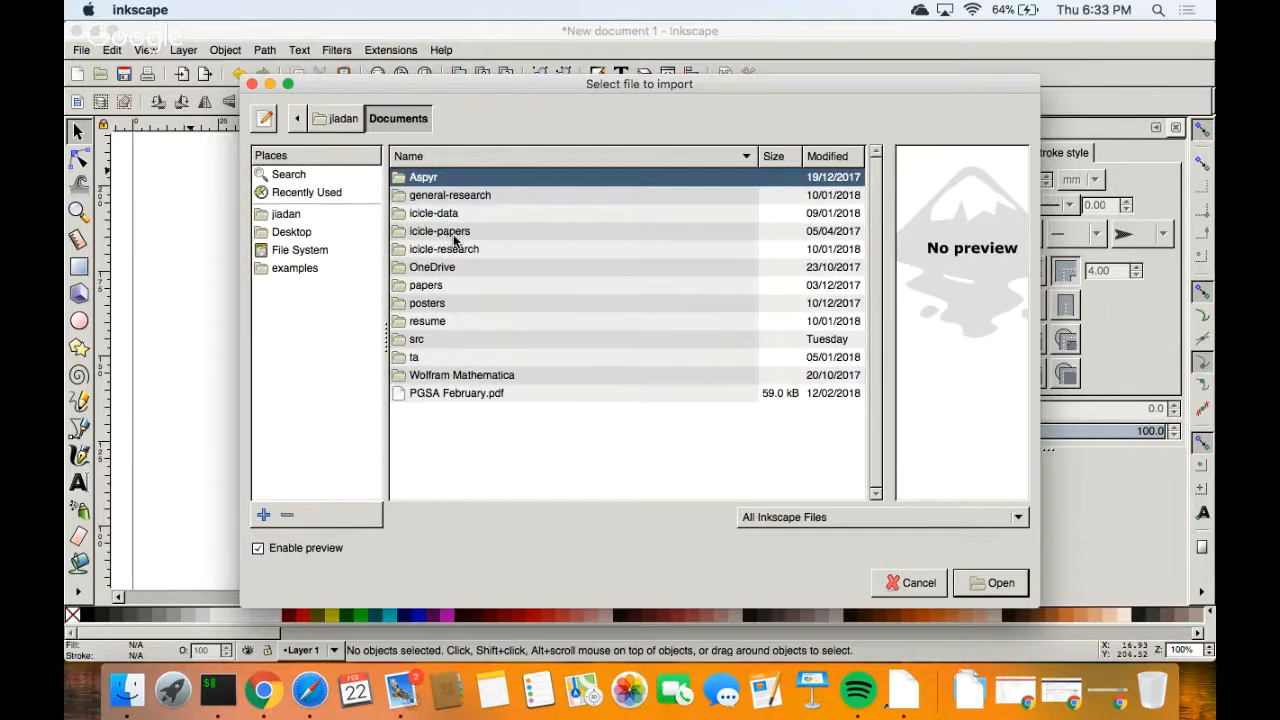
pyautogui.doubleClick(436, 287)
pyautogui.doubleClick(449, 178)
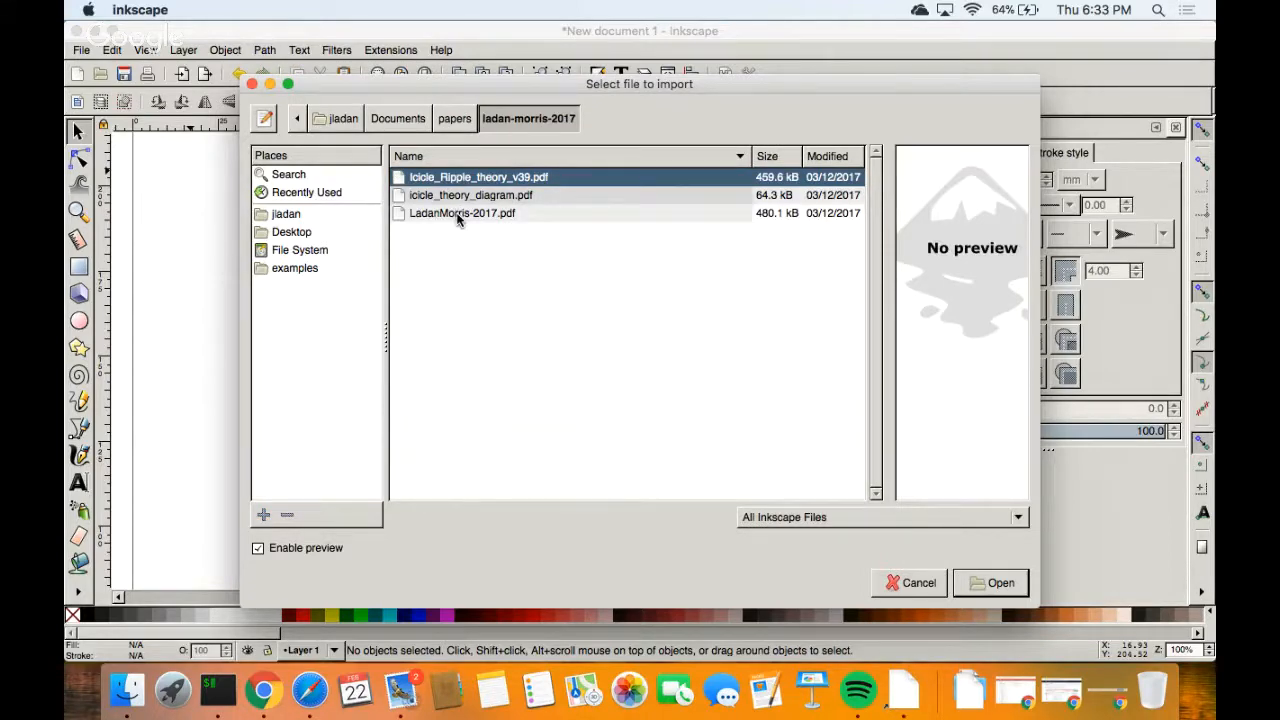
pyautogui.doubleClick(457, 214)
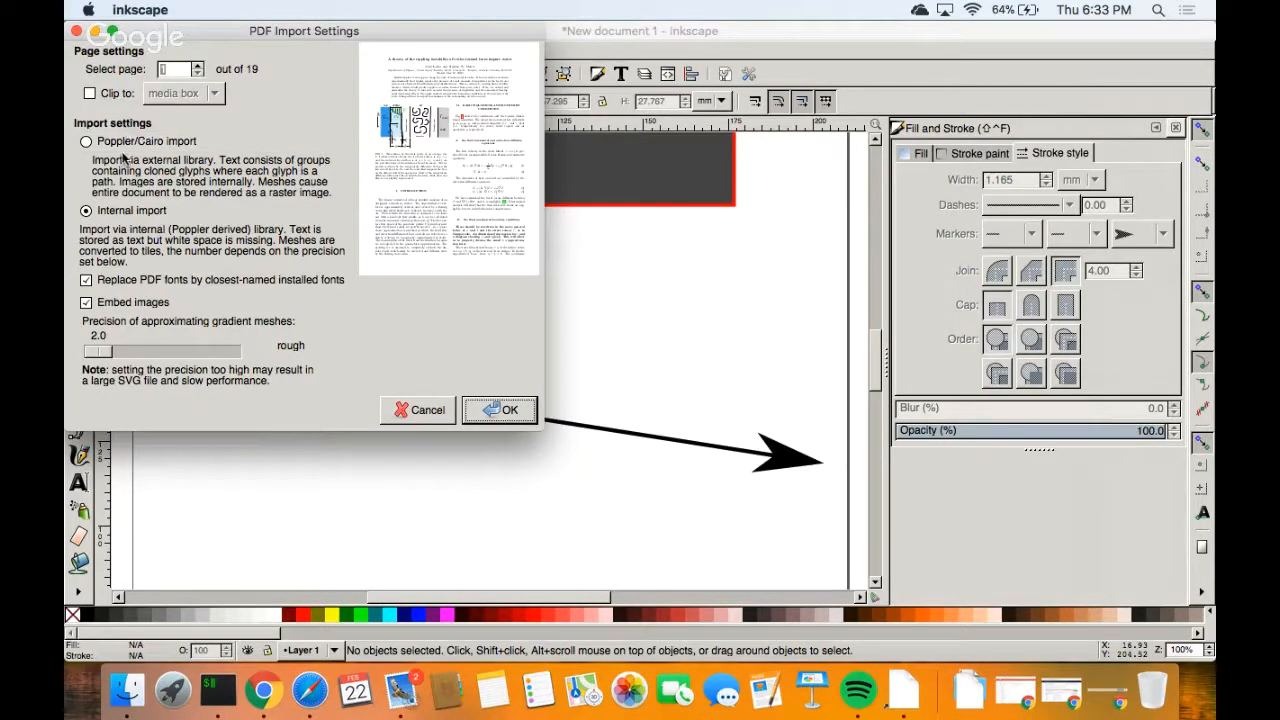
# Preview the PDF's pages up to page 4, and import page 1 using the Poppler/Cairo import option.
pyautogui.click(198, 66)
pyautogui.click(198, 66)
pyautogui.click(198, 66)
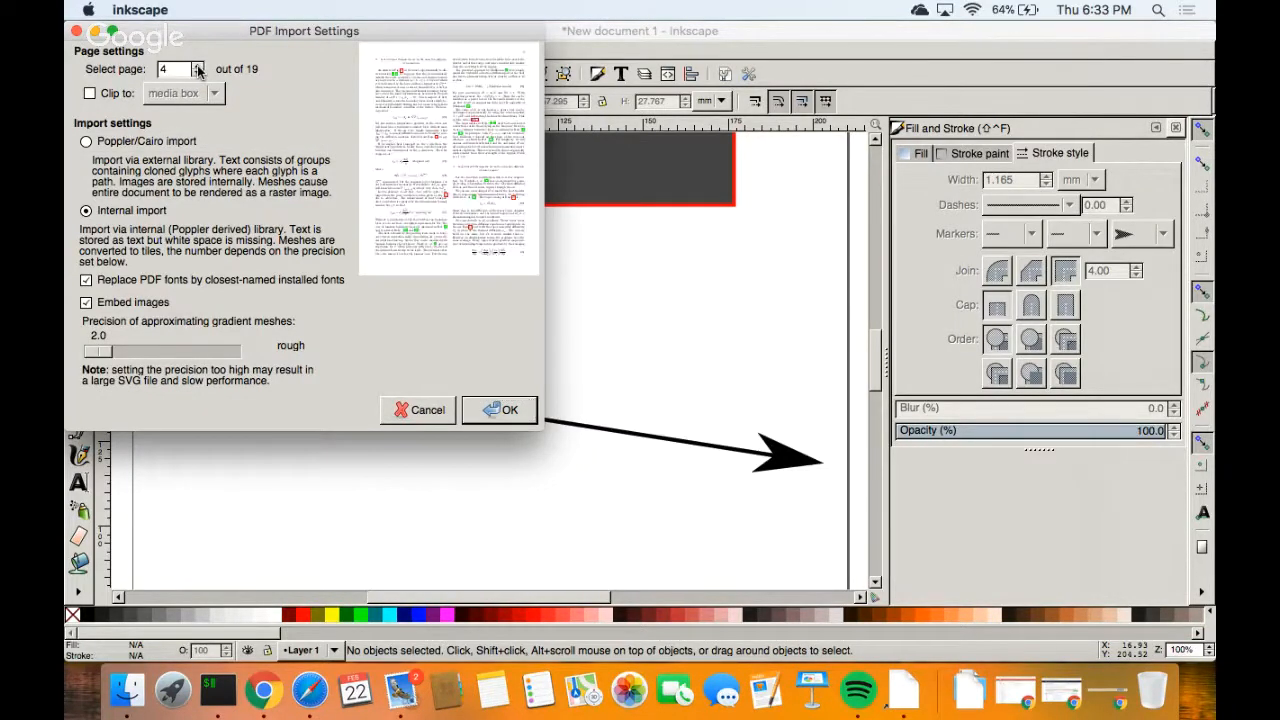
pyautogui.click(198, 74)
pyautogui.click(198, 74)
pyautogui.click(198, 75)
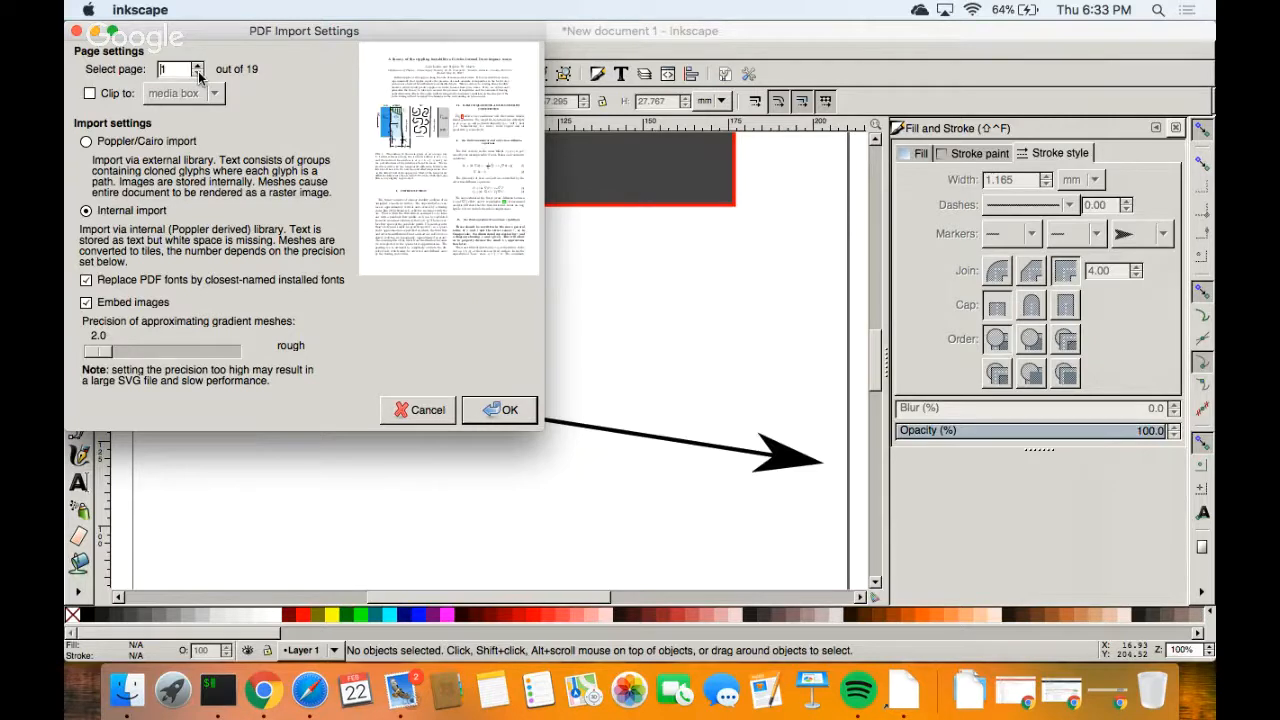
pyautogui.click(86, 142)
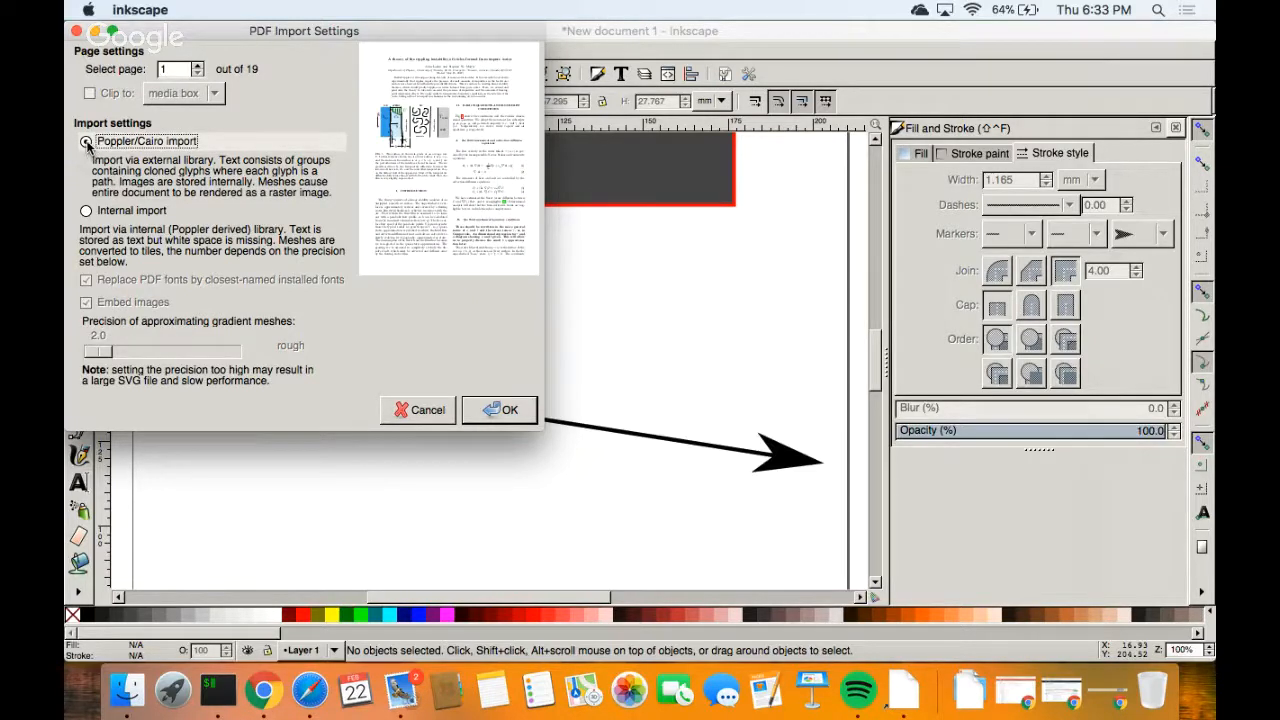
pyautogui.click(505, 417)
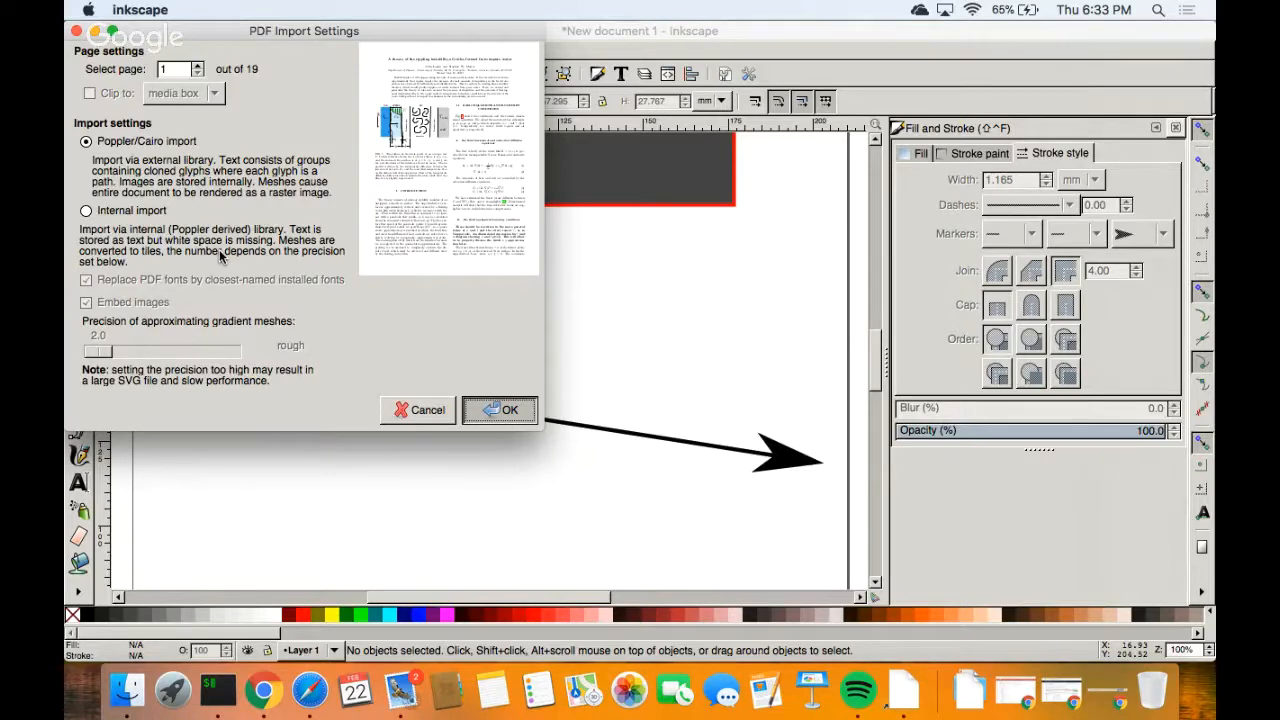
# Move the imported paper page off the rectangle to about X 170.9 mm, Y 56.4 mm, and ungroup it.
pyautogui.moveTo(390, 286); pyautogui.dragTo(488, 298)
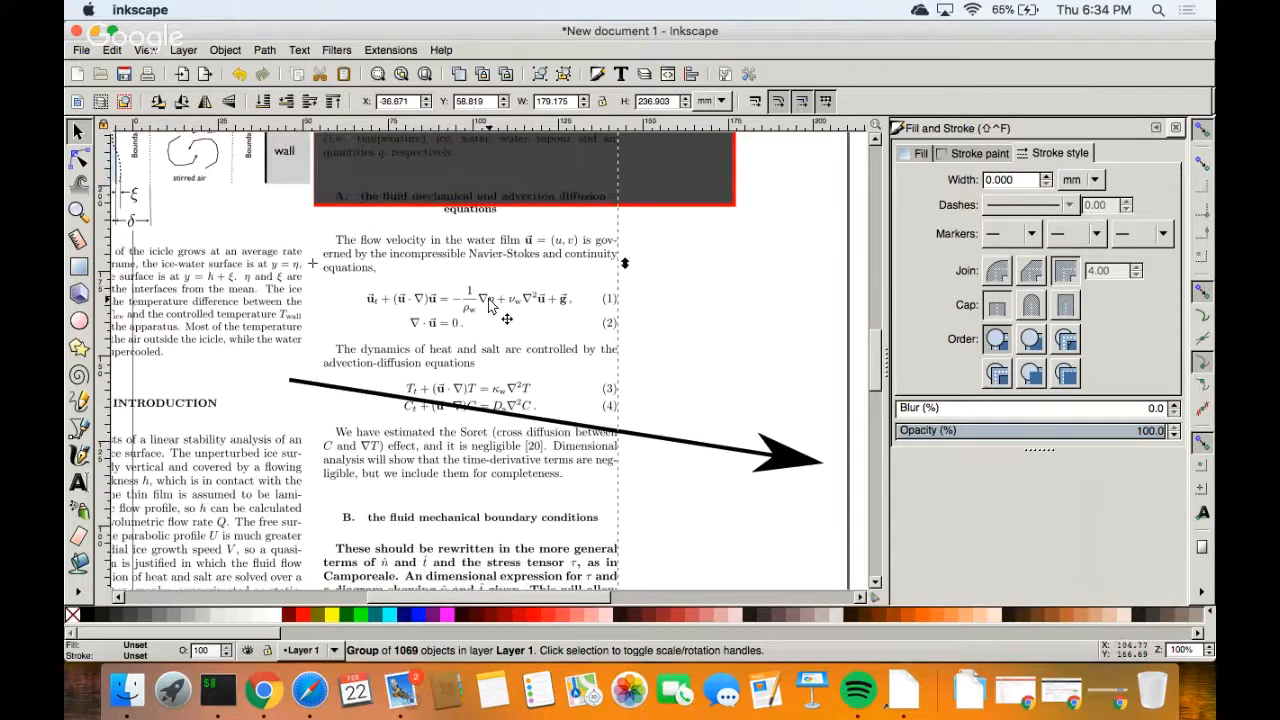
pyautogui.press('5')
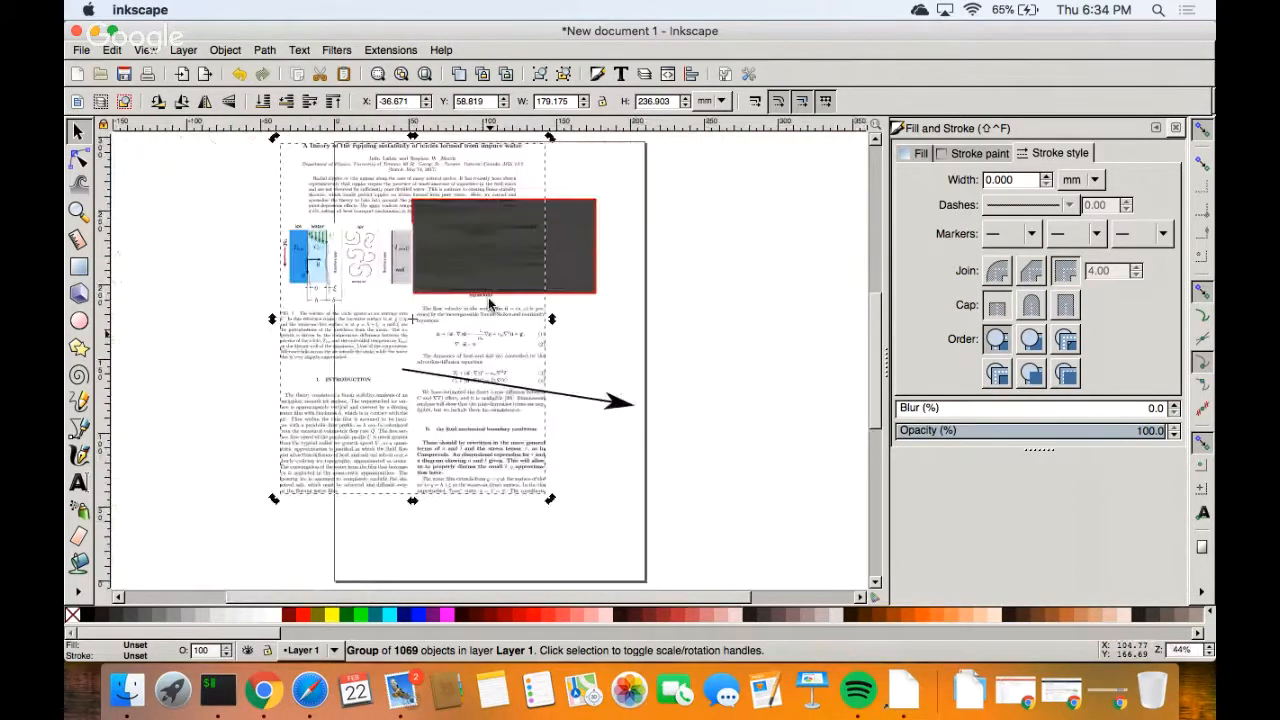
pyautogui.moveTo(393, 354); pyautogui.dragTo(702, 344)
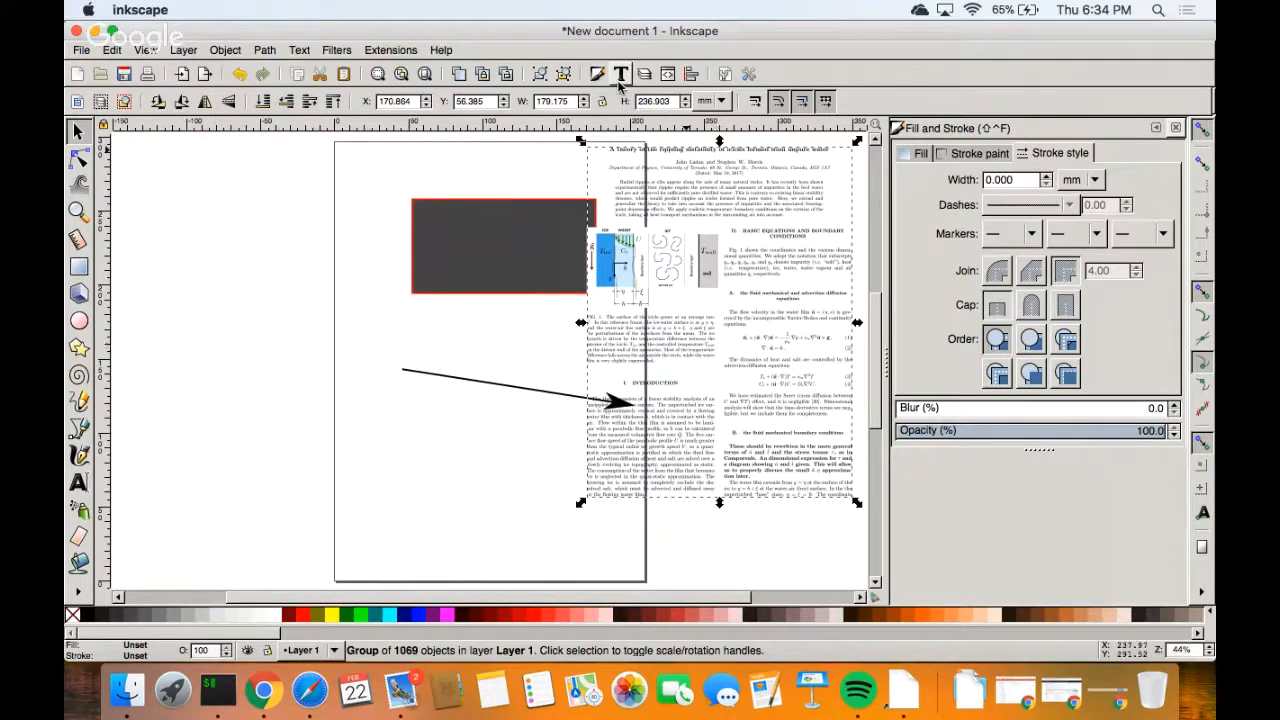
pyautogui.click(563, 76)
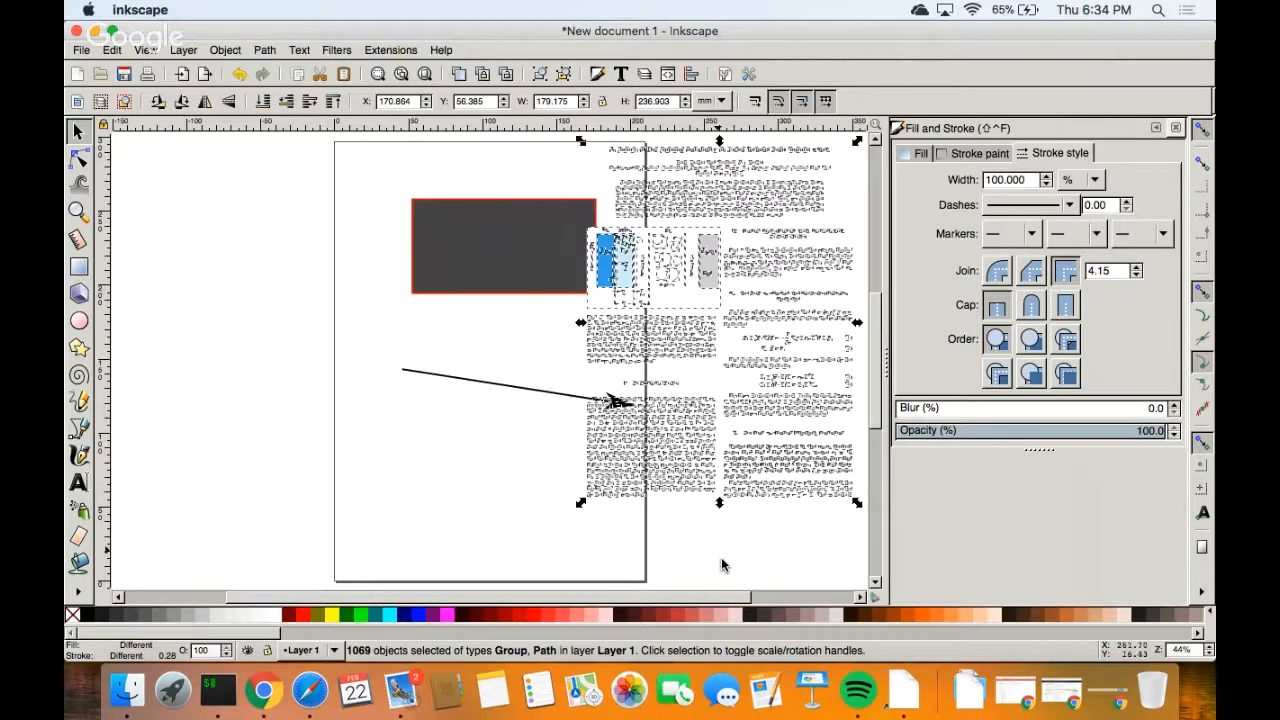
# Examine the equations in the imported paper page by selecting the single nabla symbol in equation (1), and deselect it.
pyautogui.click(721, 557)
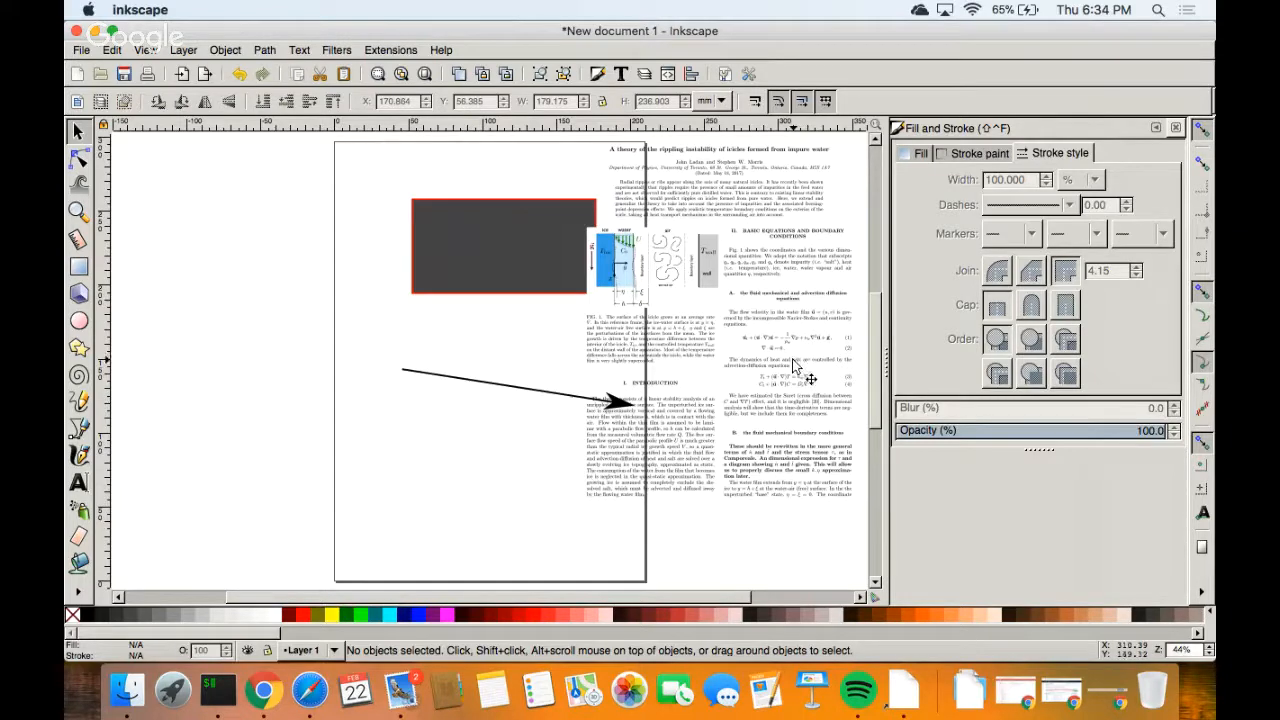
pyautogui.press('ctrl')
pyautogui.scroll(3, 795, 365)
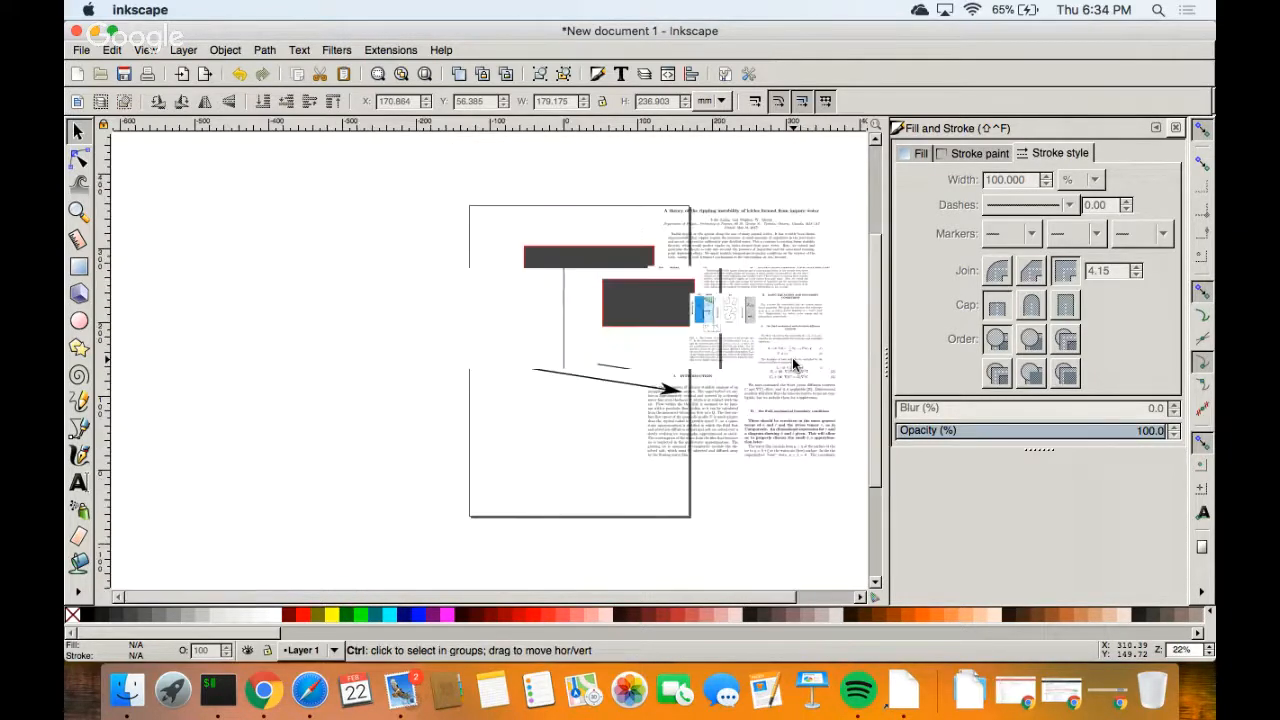
pyautogui.scroll(3, 795, 365)
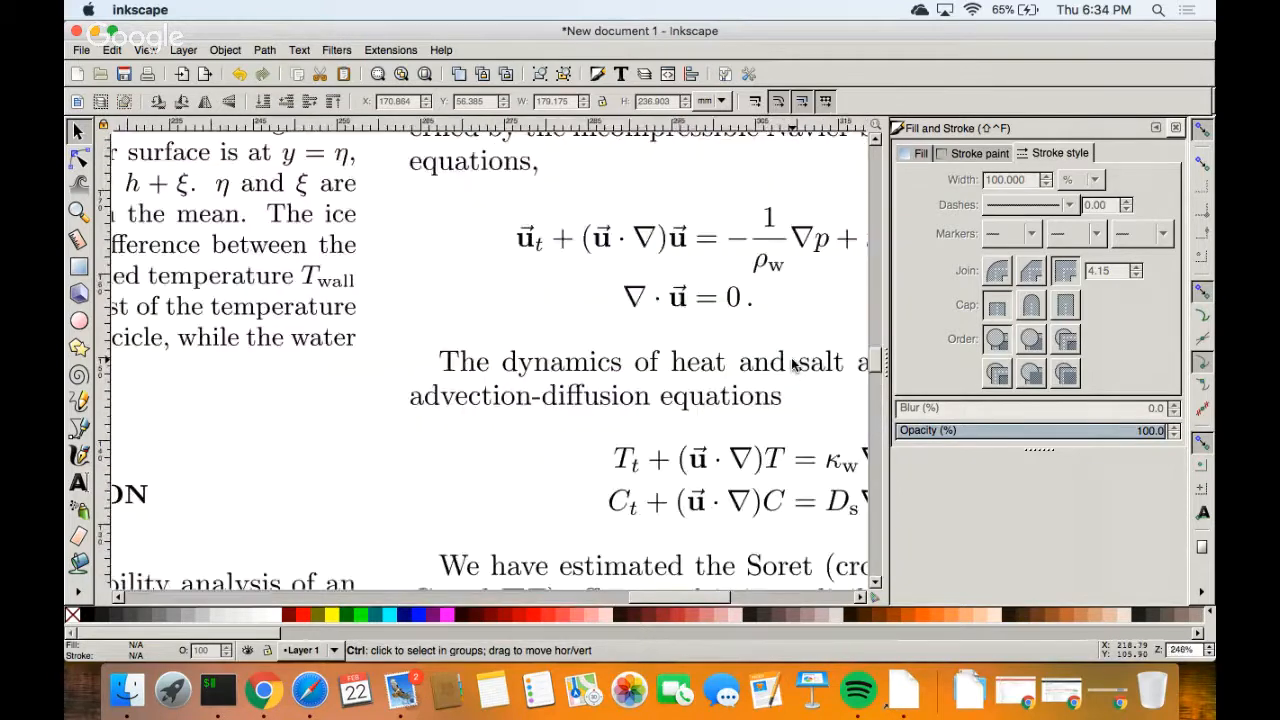
pyautogui.hscroll(-5, 686, 306)
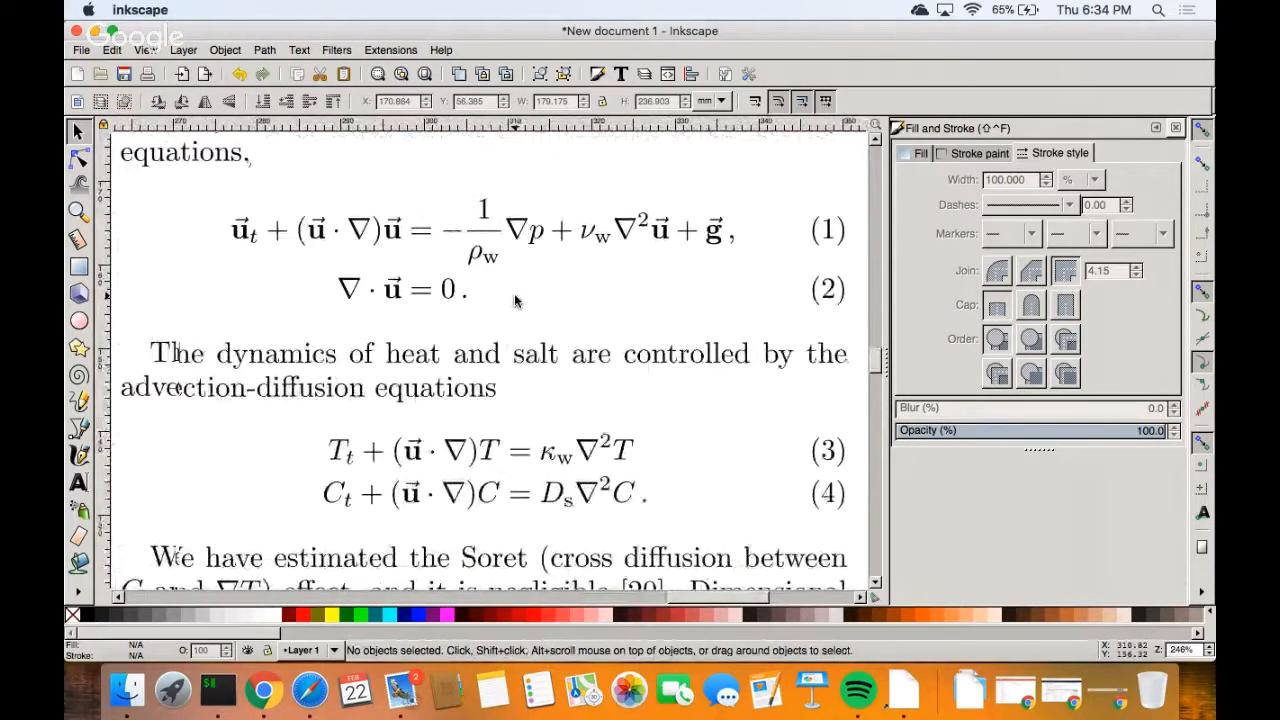
pyautogui.click(362, 243)
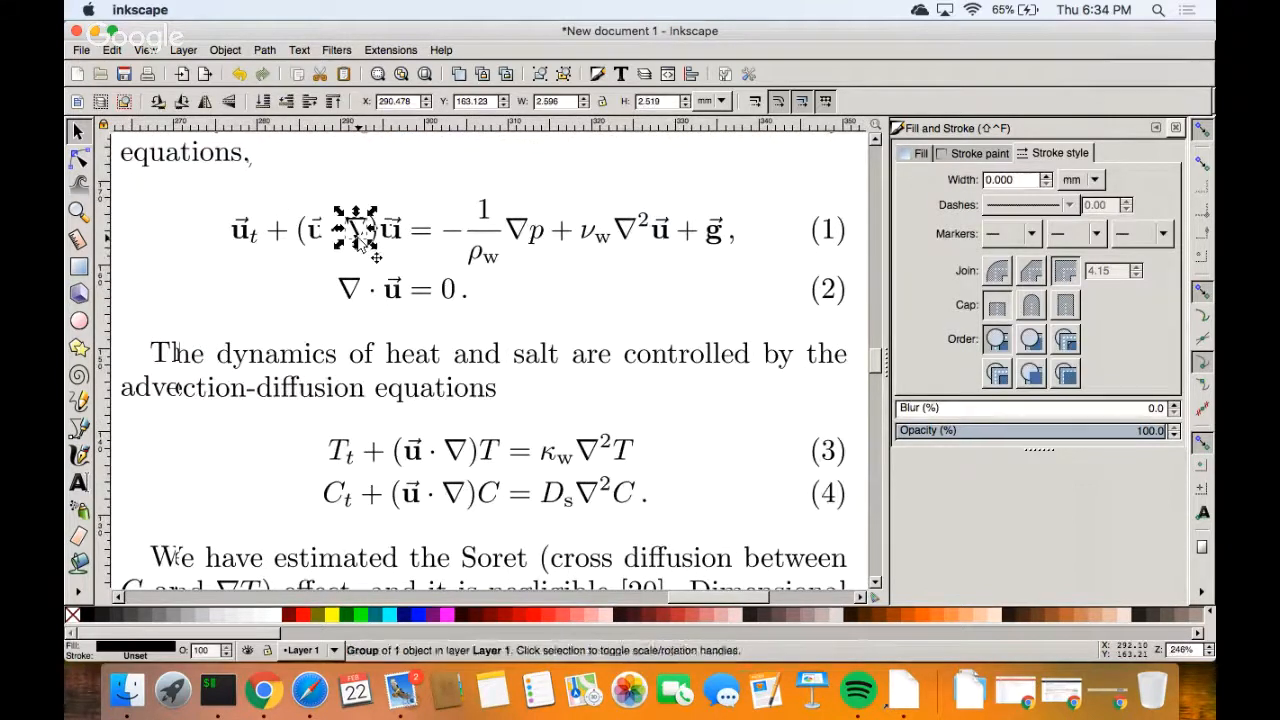
pyautogui.click(271, 283)
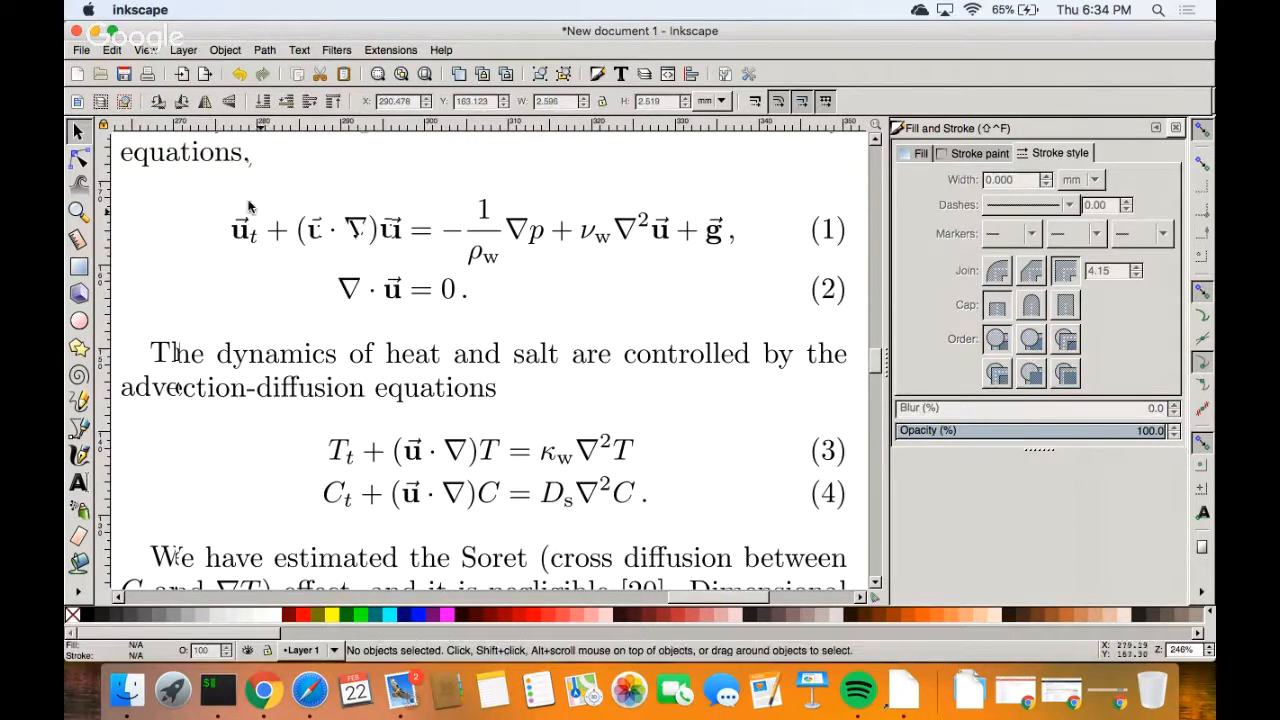
# Select all the characters of equation (1) in the imported paper page and group them.
pyautogui.moveTo(194, 192); pyautogui.dragTo(724, 272)
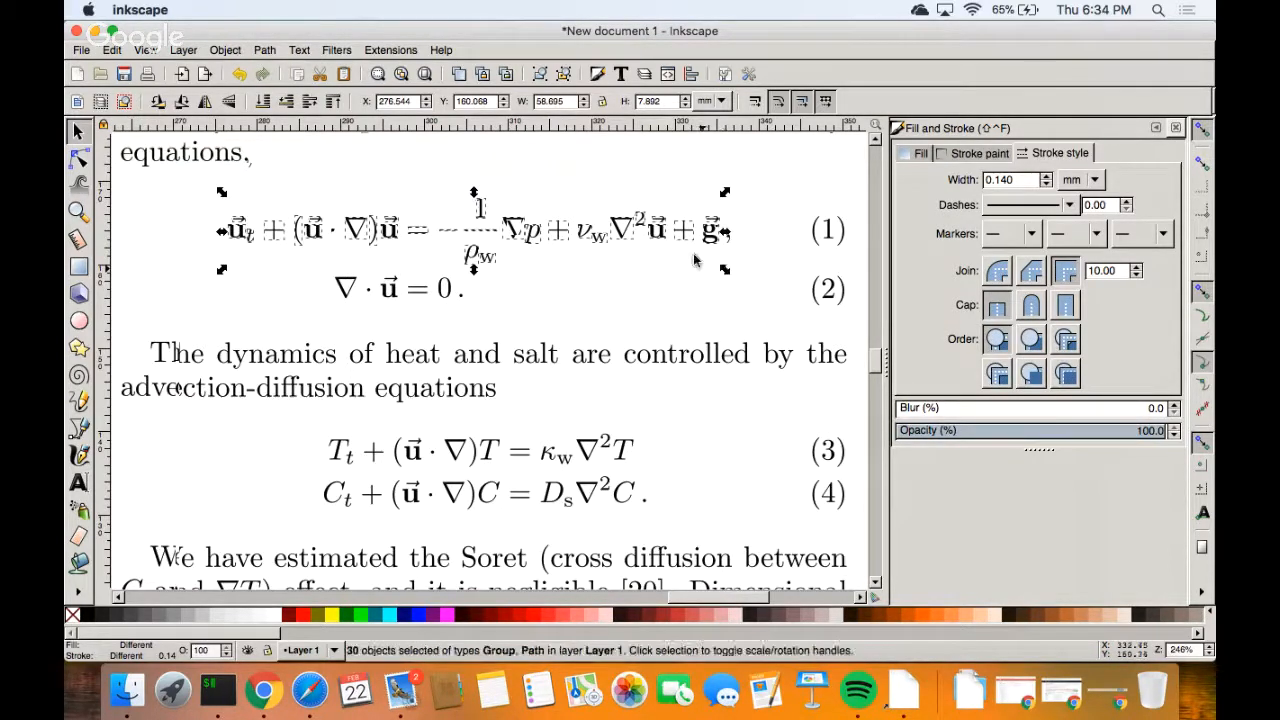
pyautogui.click(542, 76)
pyautogui.click(587, 166)
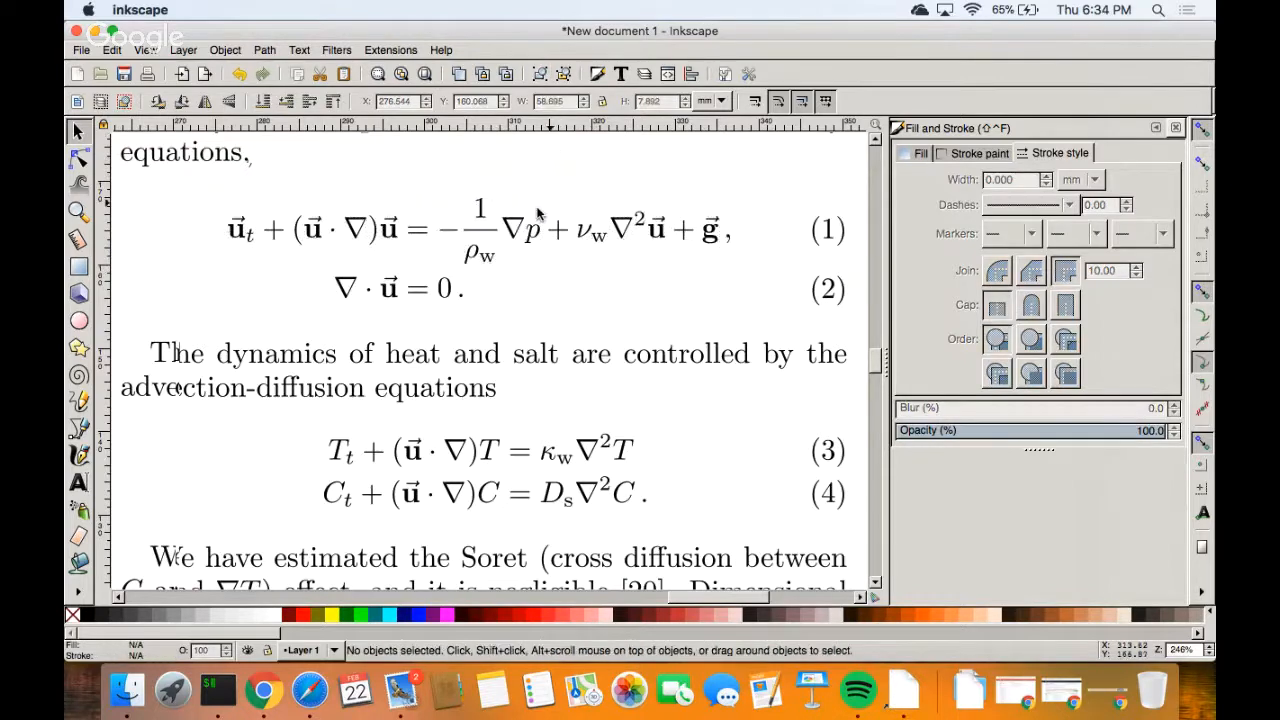
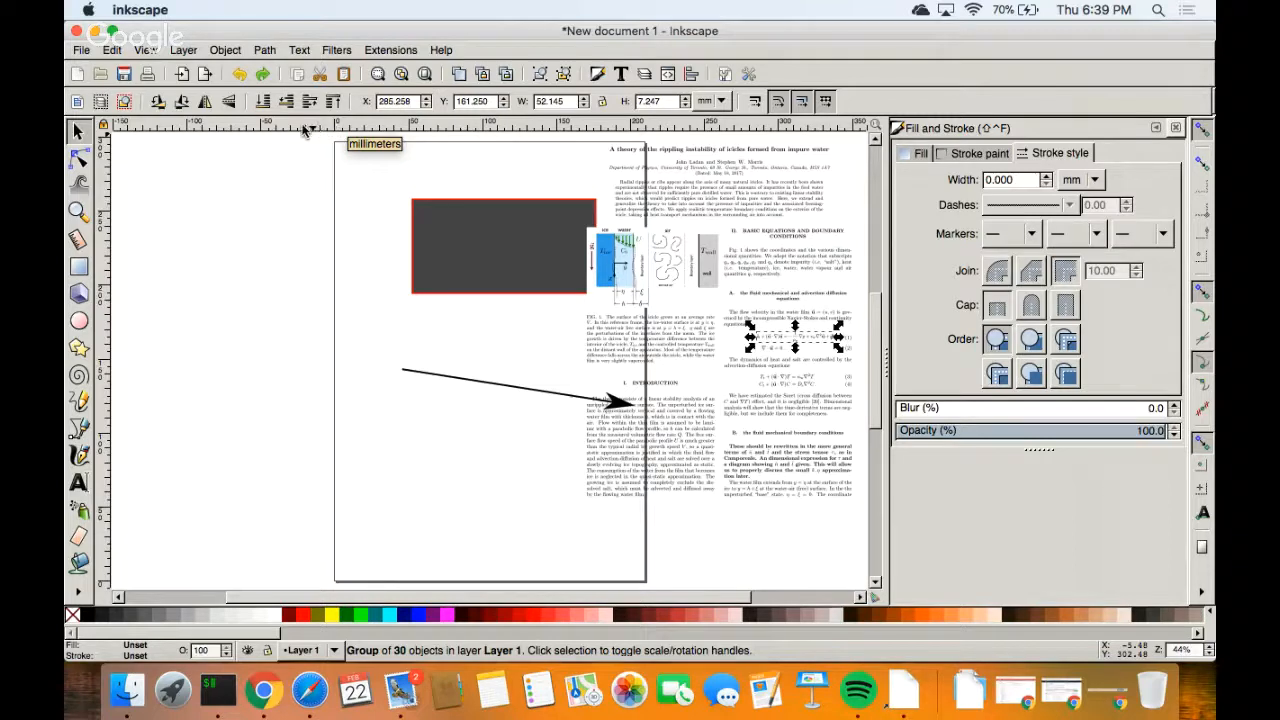
# Place a vertical guide at about X 28 mm and a diagonal guide running past the page's upper-left corner.
pyautogui.moveTo(100, 178); pyautogui.dragTo(288, 218)
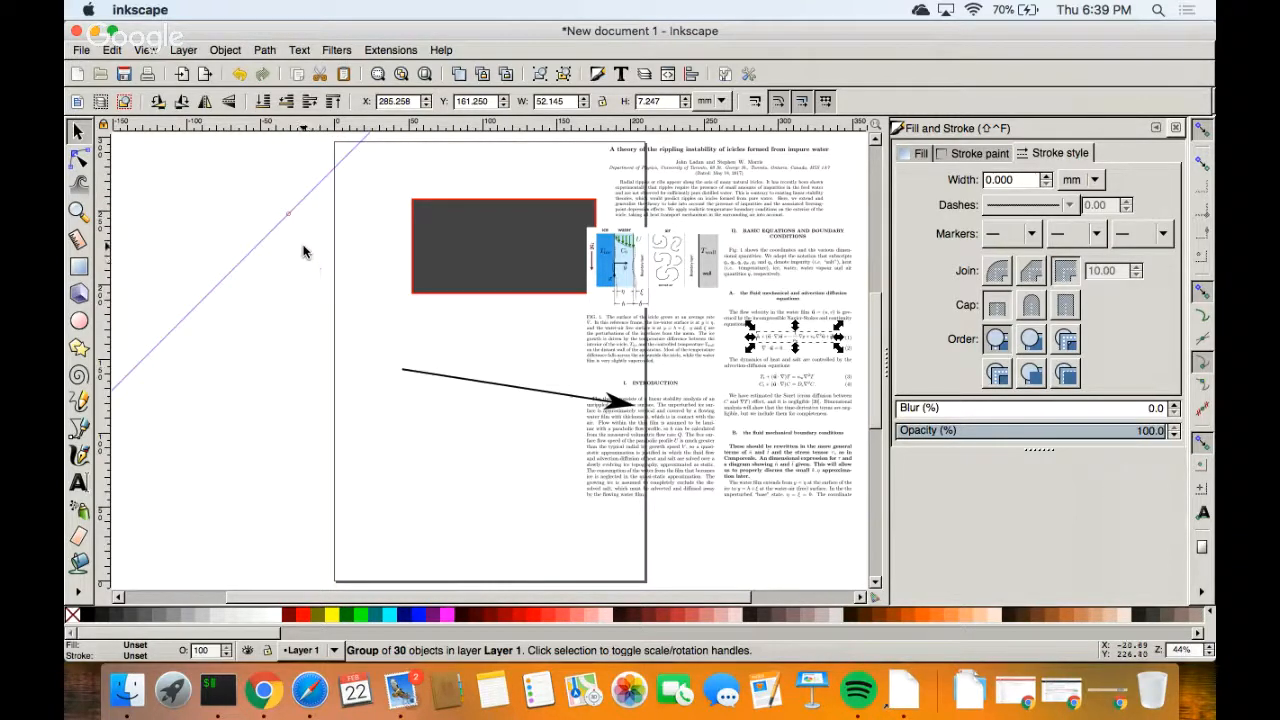
pyautogui.hotkey('ctrl', 'z')
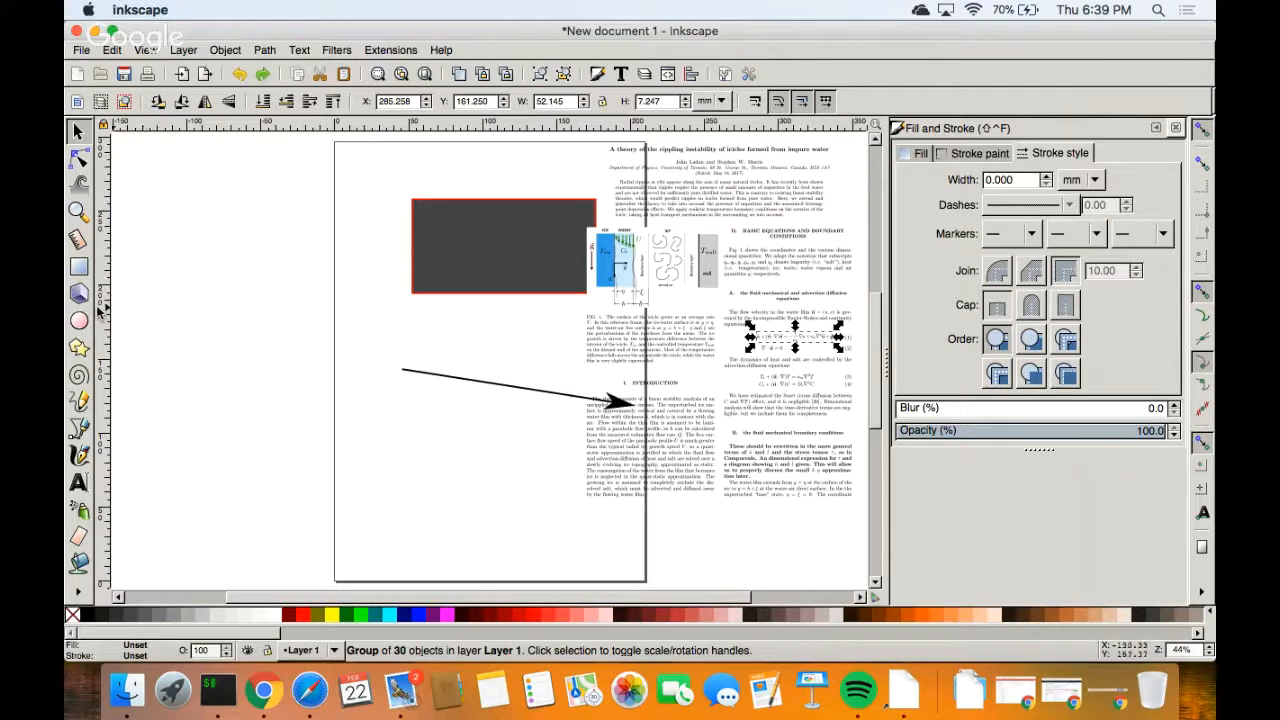
pyautogui.moveTo(102, 310); pyautogui.dragTo(380, 309)
pyautogui.moveTo(104, 127); pyautogui.dragTo(286, 262)
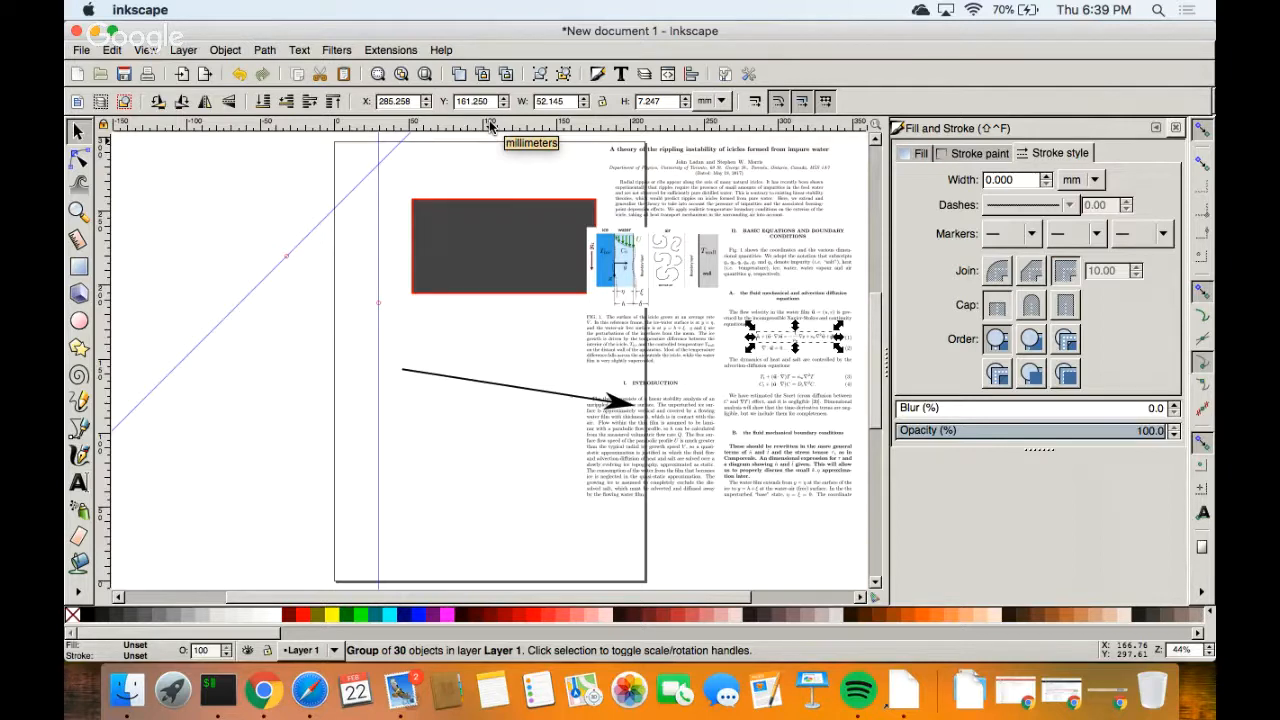
# Browse to the studyGroup folder in Documents/src to find a drawing to open.
pyautogui.click(82, 50)
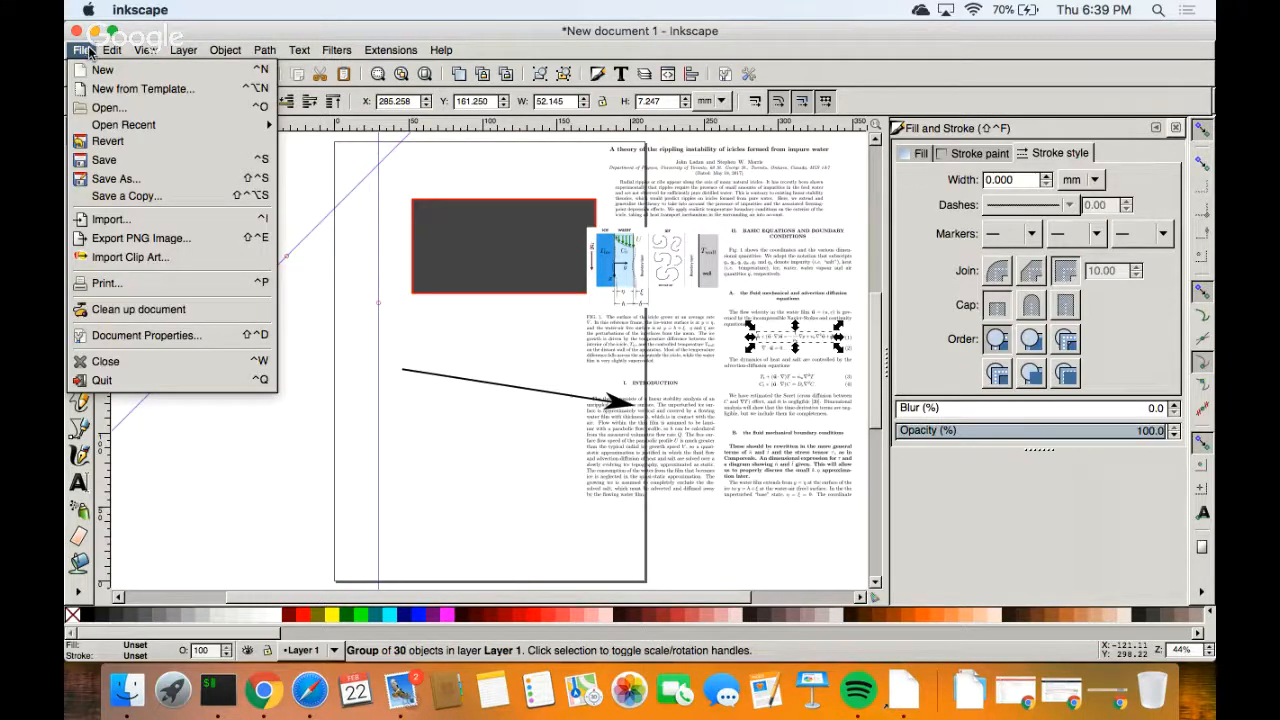
pyautogui.click(363, 311)
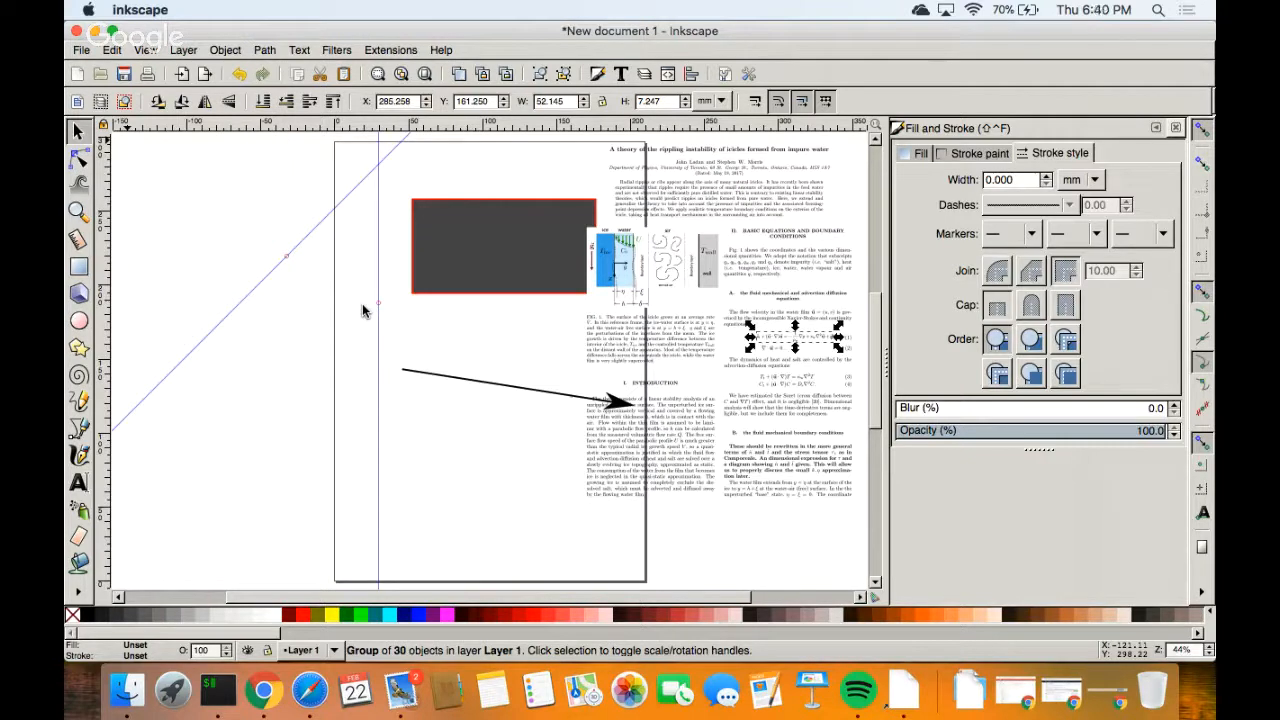
pyautogui.click(82, 50)
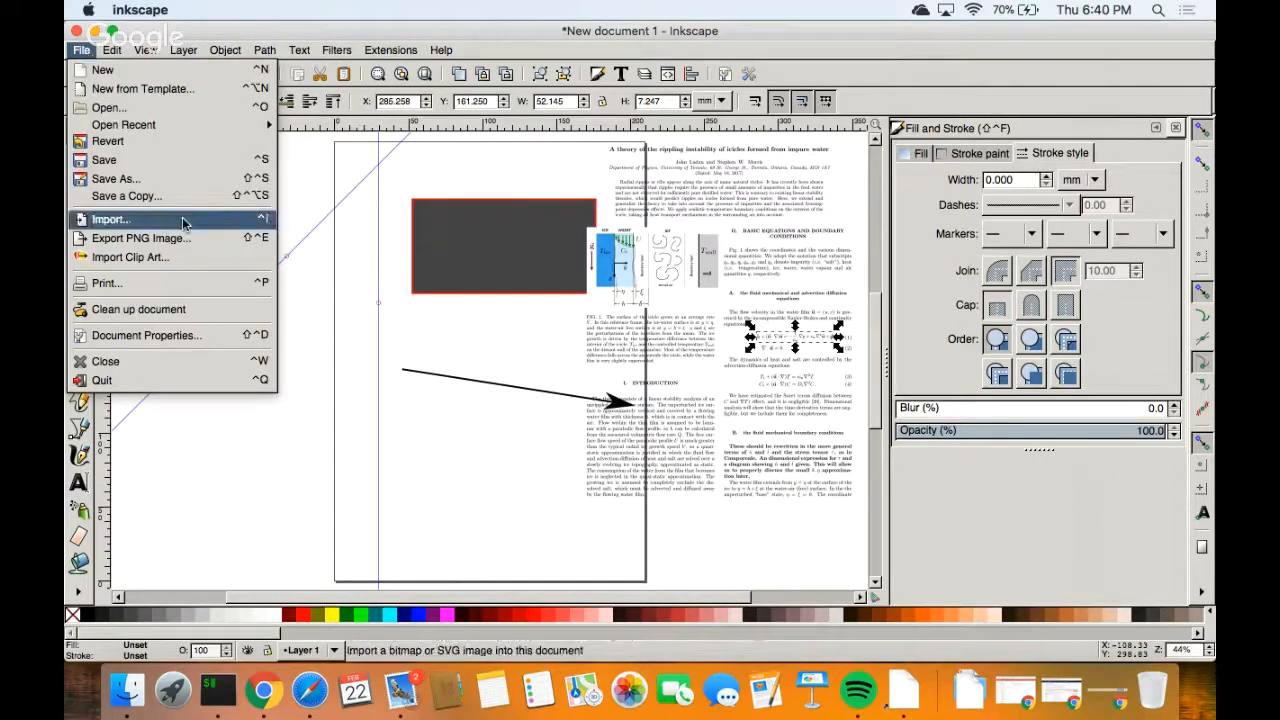
pyautogui.click(138, 114)
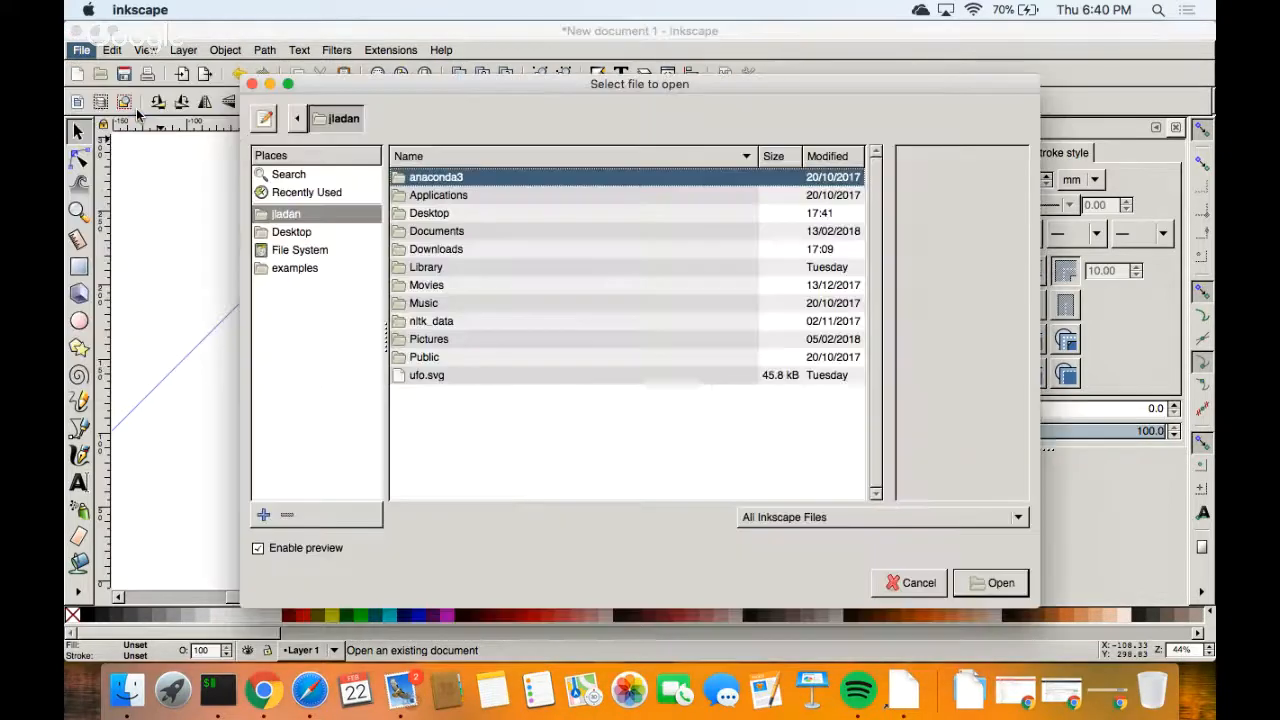
pyautogui.doubleClick(432, 232)
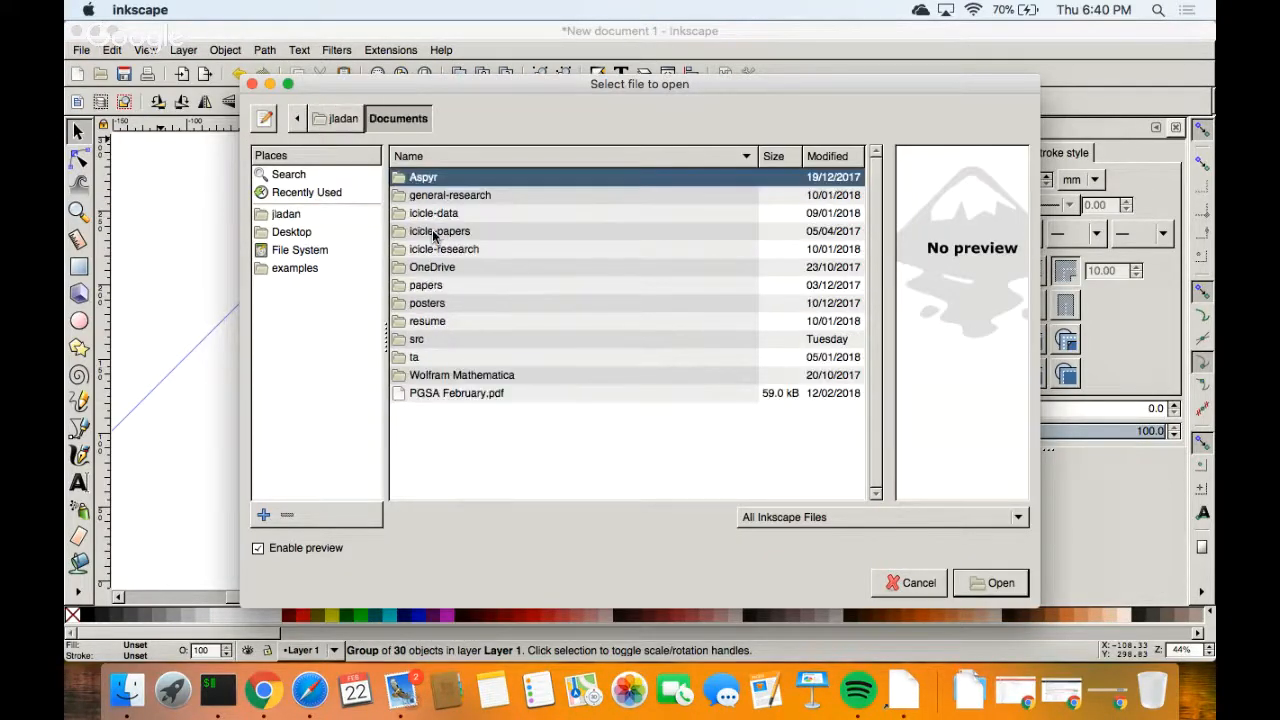
pyautogui.doubleClick(424, 340)
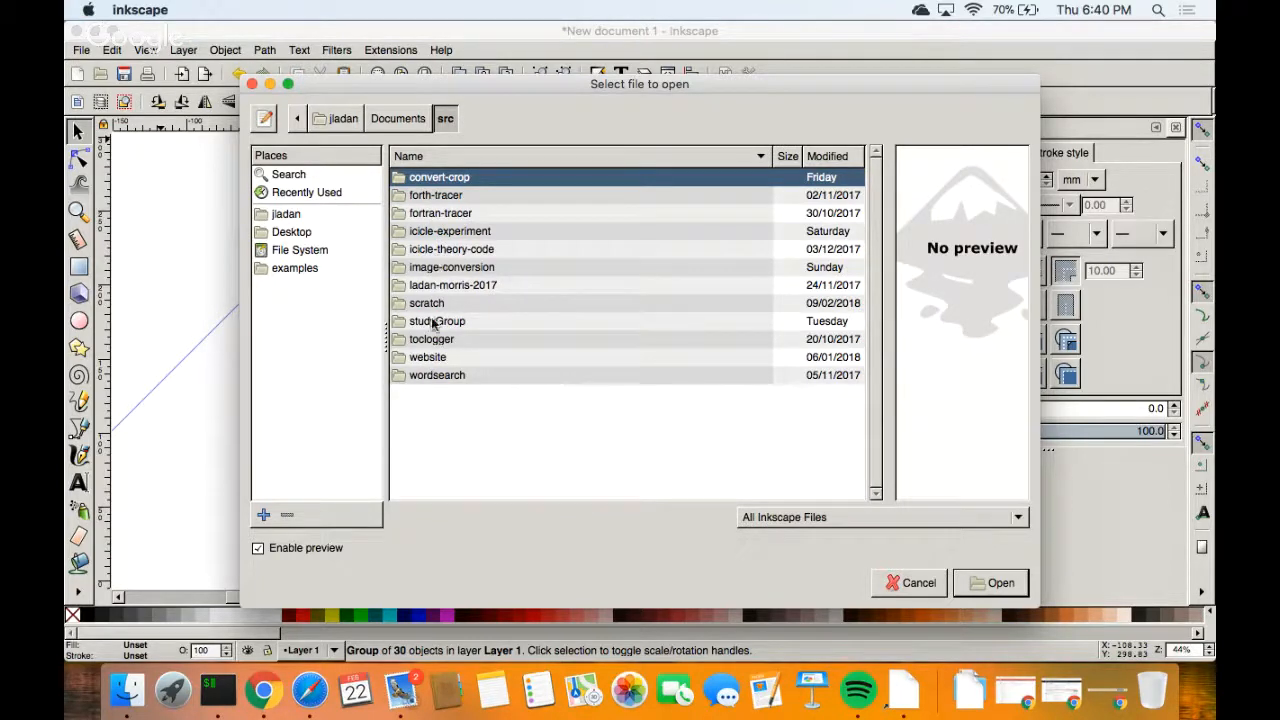
pyautogui.doubleClick(434, 321)
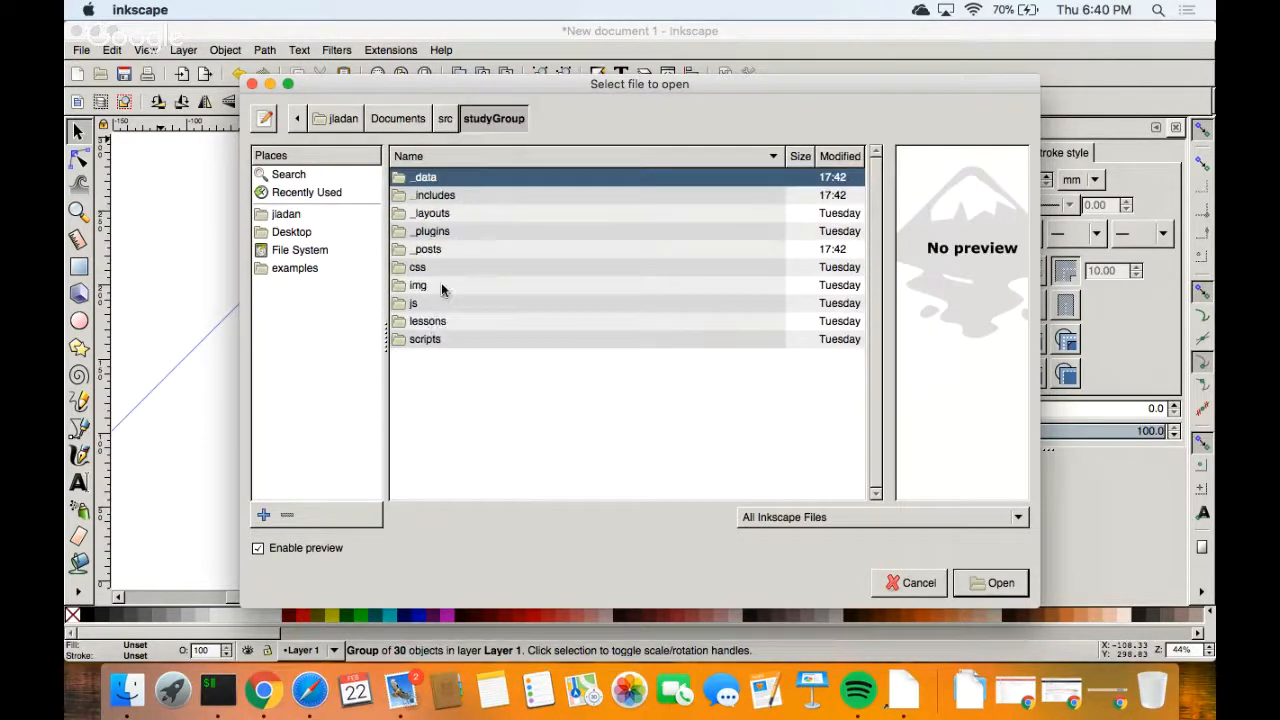
# Open dna_demo.svg from the lessons/misc/inkscape-intro subfolder.
pyautogui.click(420, 274)
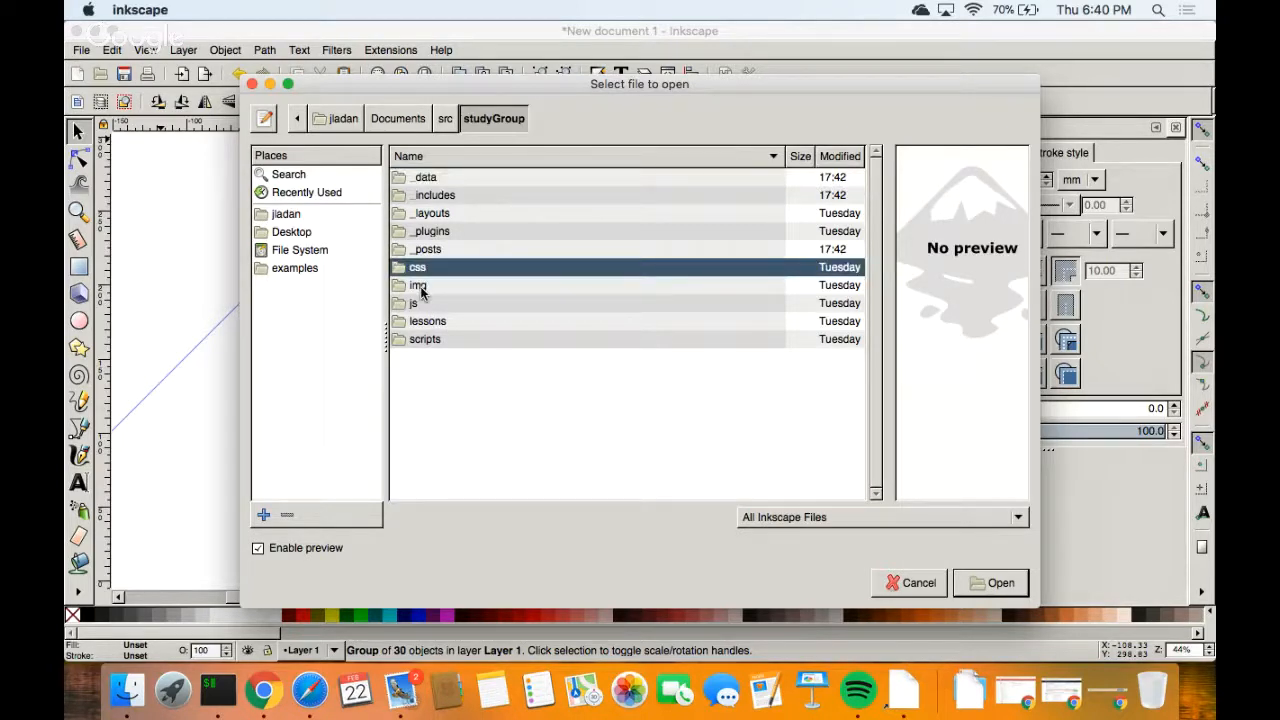
pyautogui.doubleClick(434, 328)
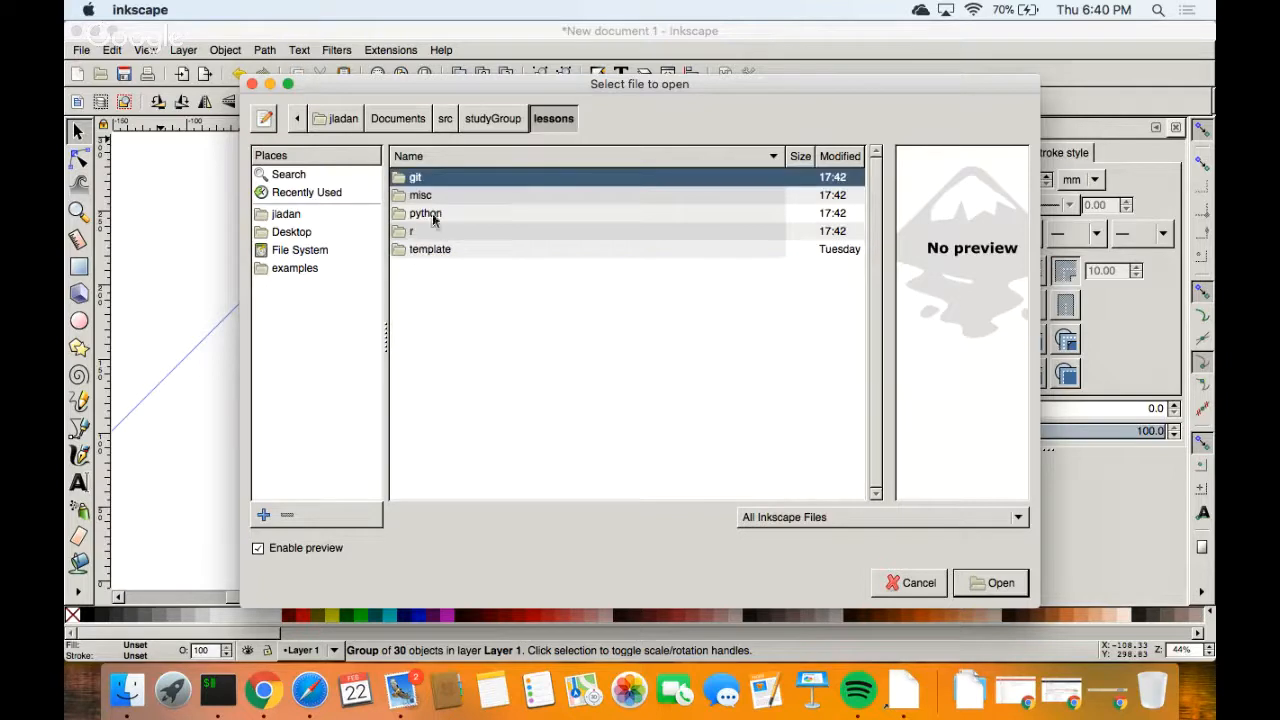
pyautogui.doubleClick(430, 197)
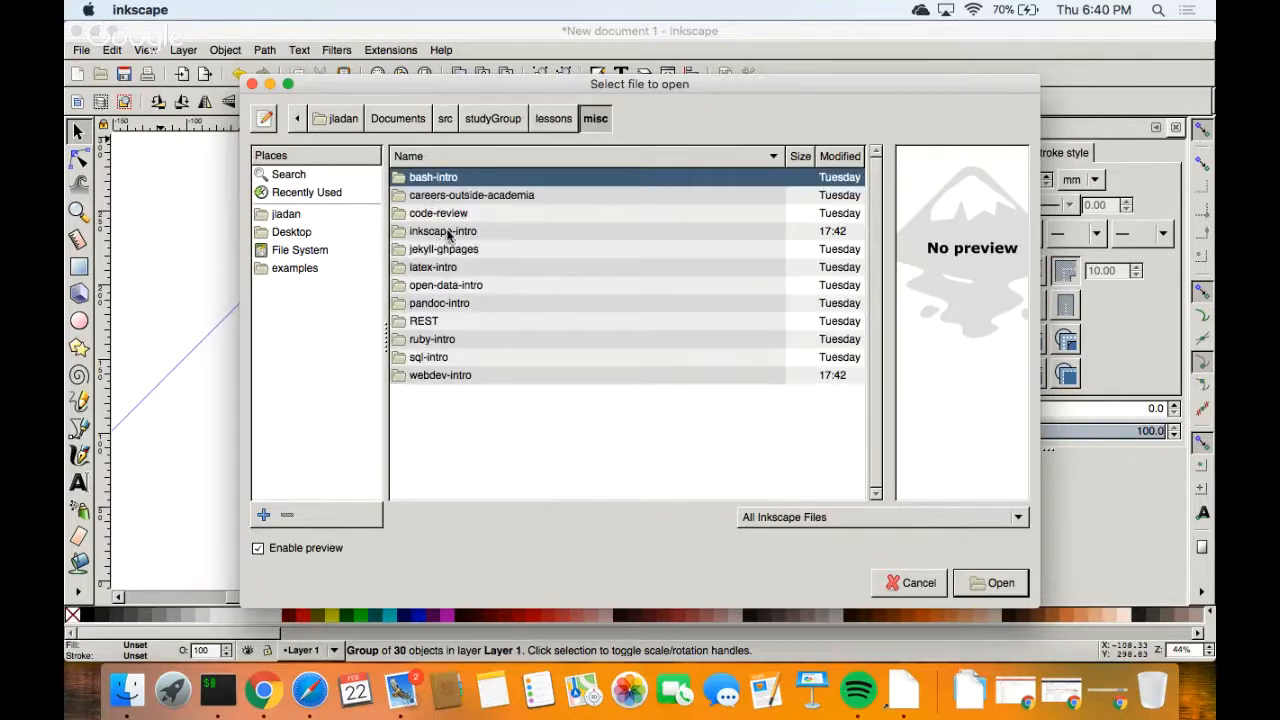
pyautogui.doubleClick(447, 231)
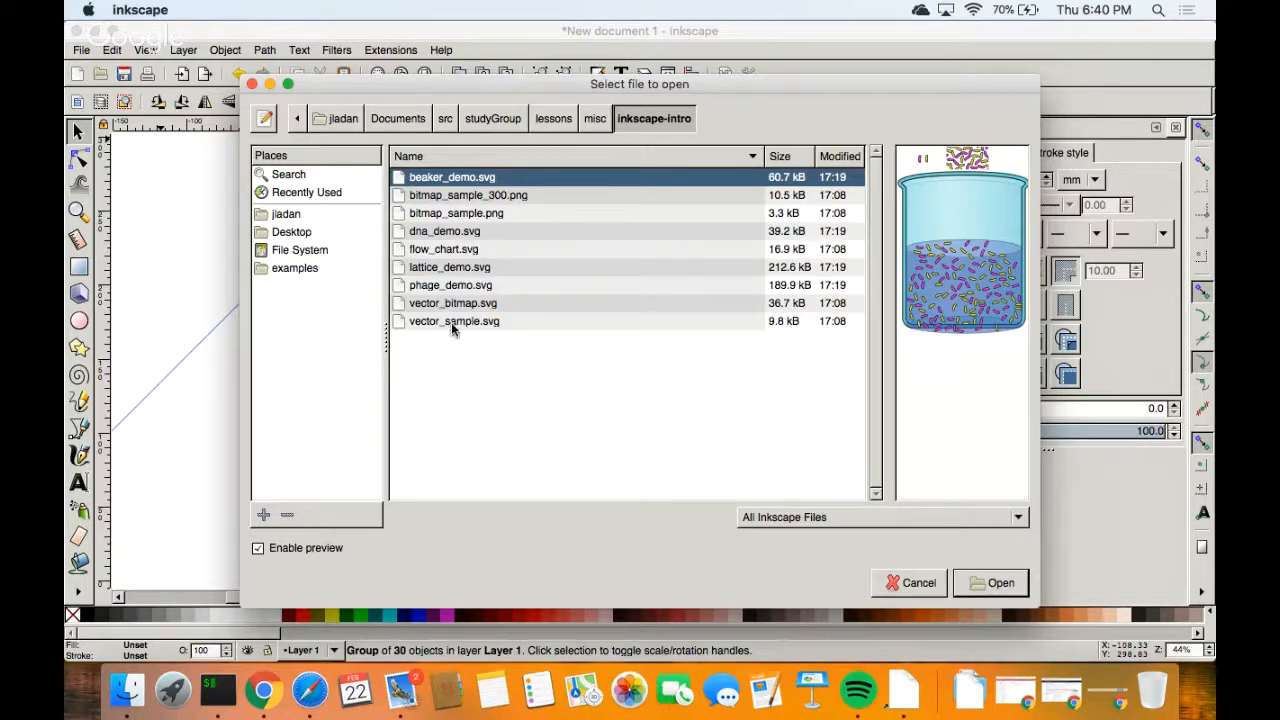
pyautogui.click(447, 232)
pyautogui.click(1003, 584)
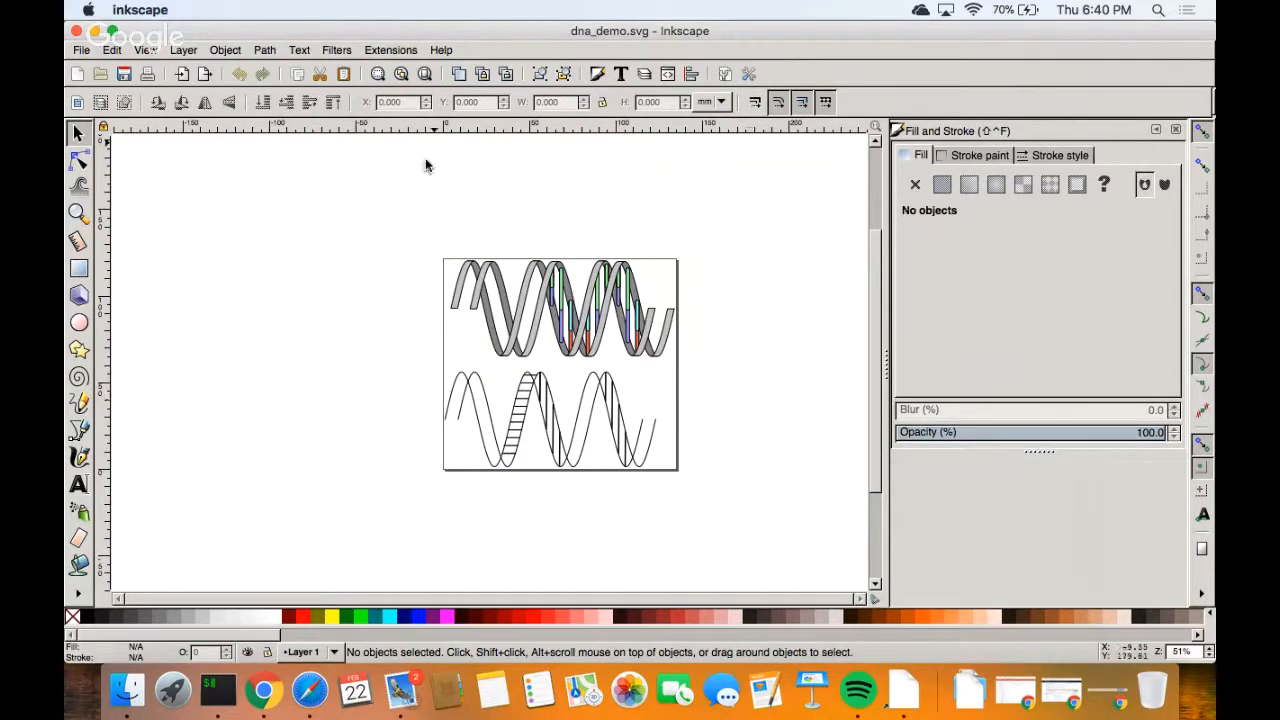
# Fit the page in view and examine the finished DNA helix and the construction curves beneath it.
pyautogui.press('5')
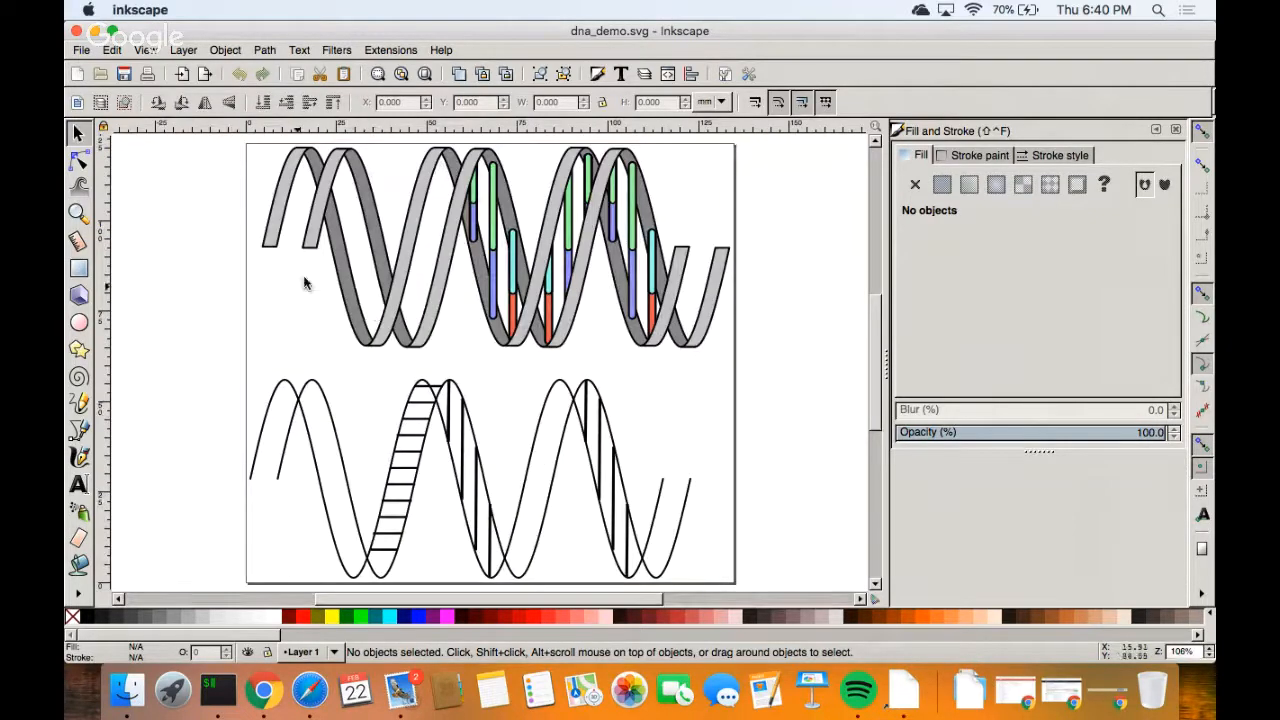
pyautogui.scroll(1, 306, 279)
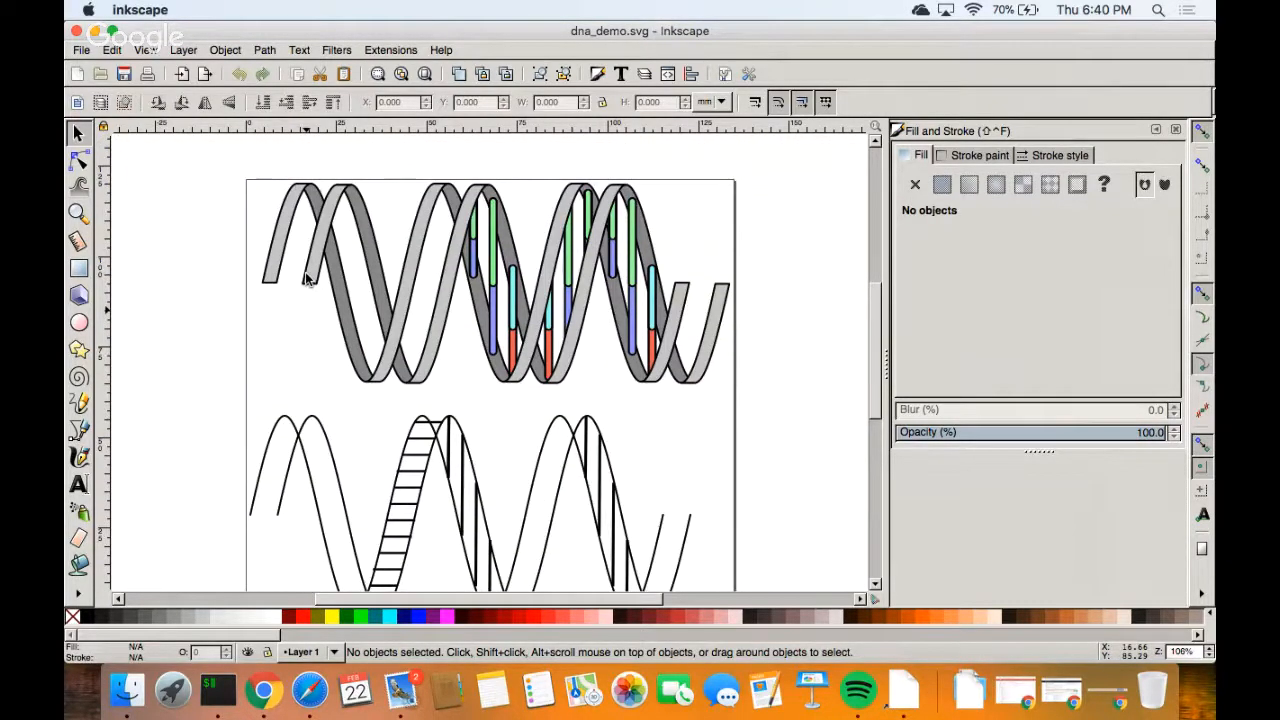
pyautogui.scroll(-2, 306, 279)
pyautogui.scroll(1, 308, 279)
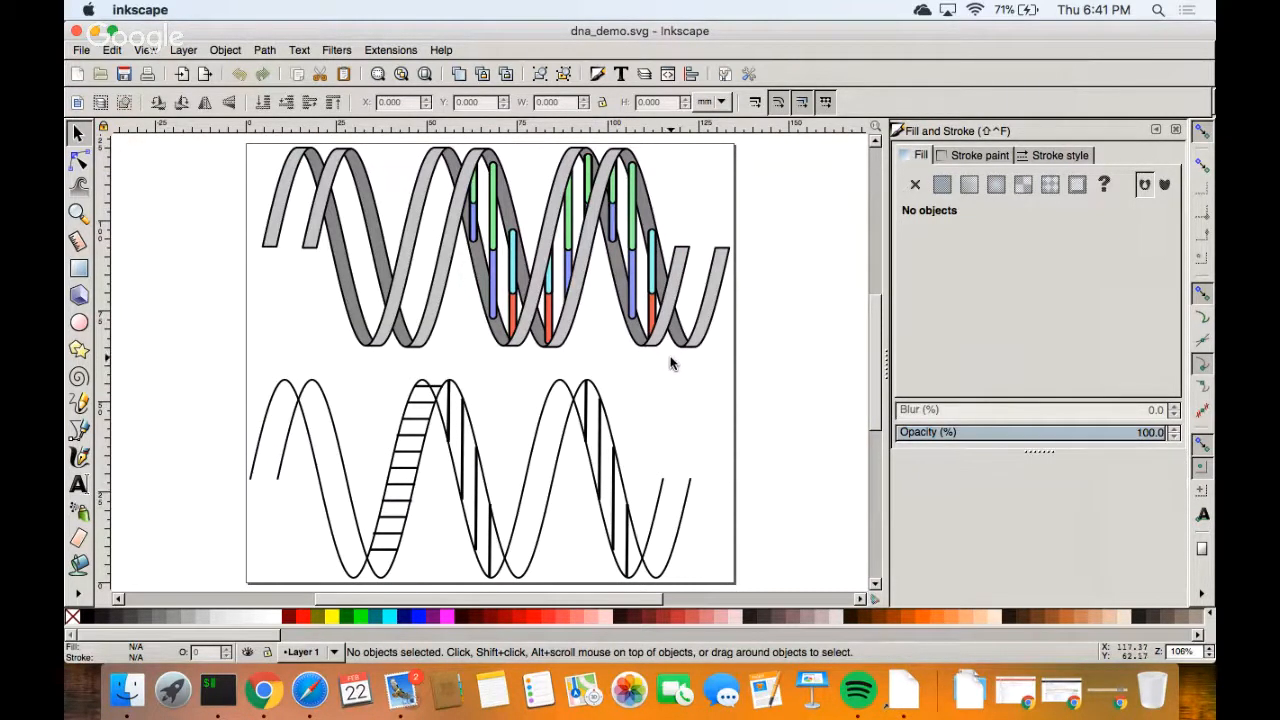
pyautogui.moveTo(663, 363); pyautogui.dragTo(543, 367)
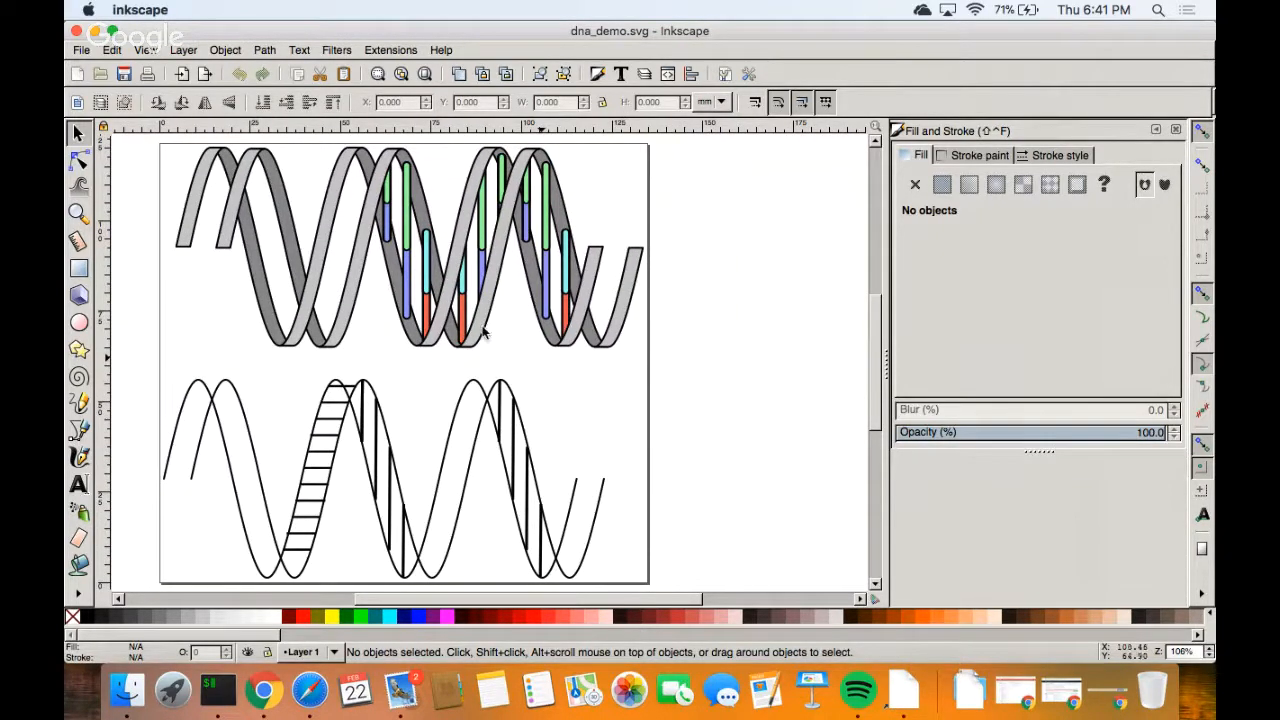
pyautogui.click(81, 50)
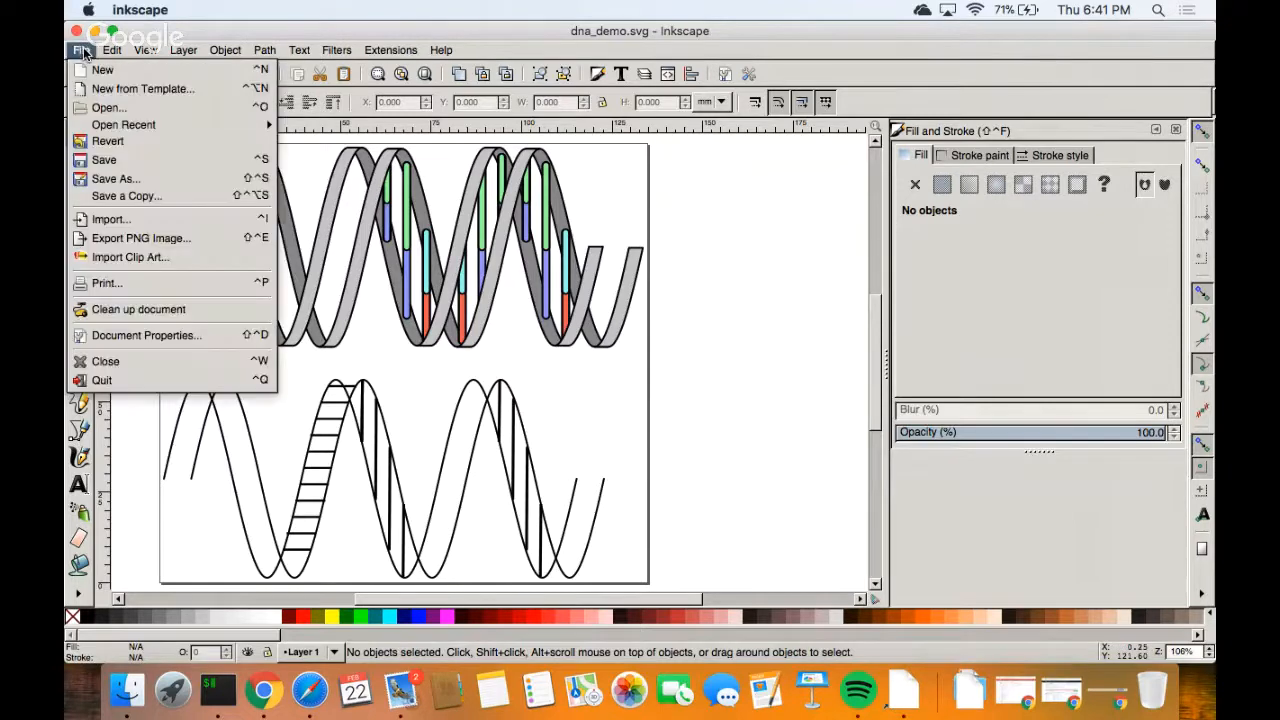
pyautogui.click(195, 341)
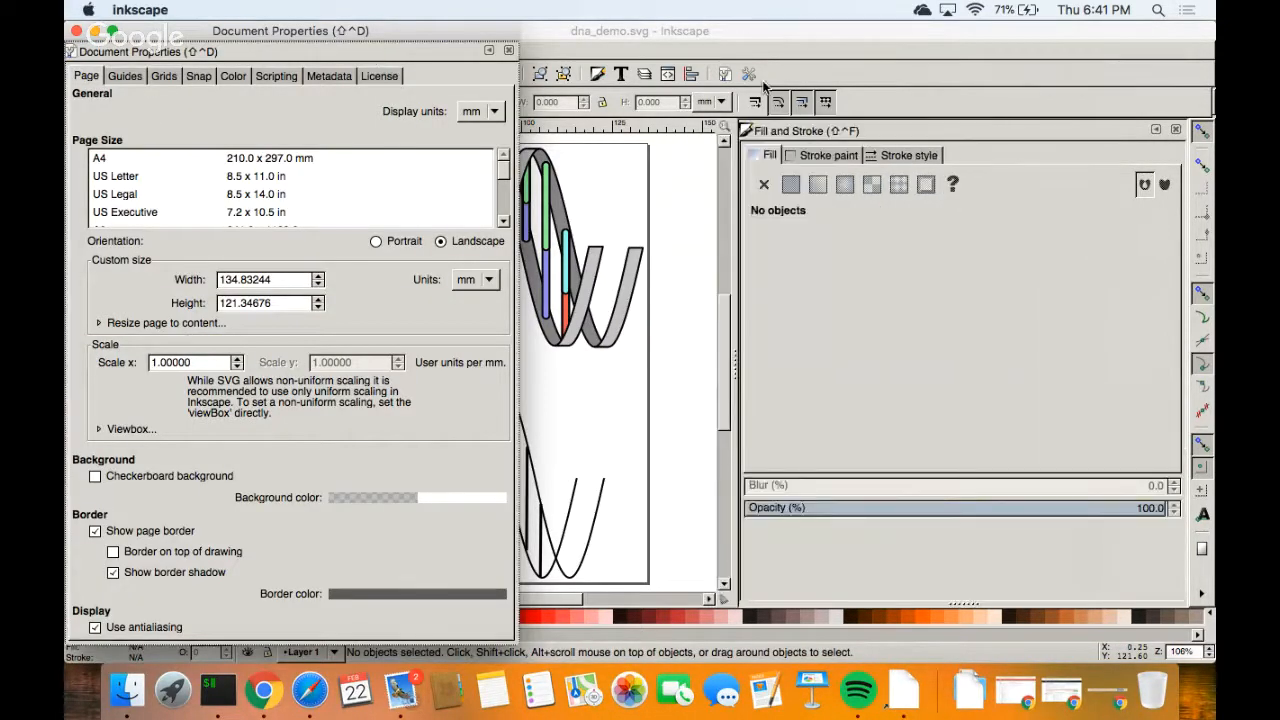
pyautogui.moveTo(373, 52); pyautogui.dragTo(740, 87)
pyautogui.click(502, 66)
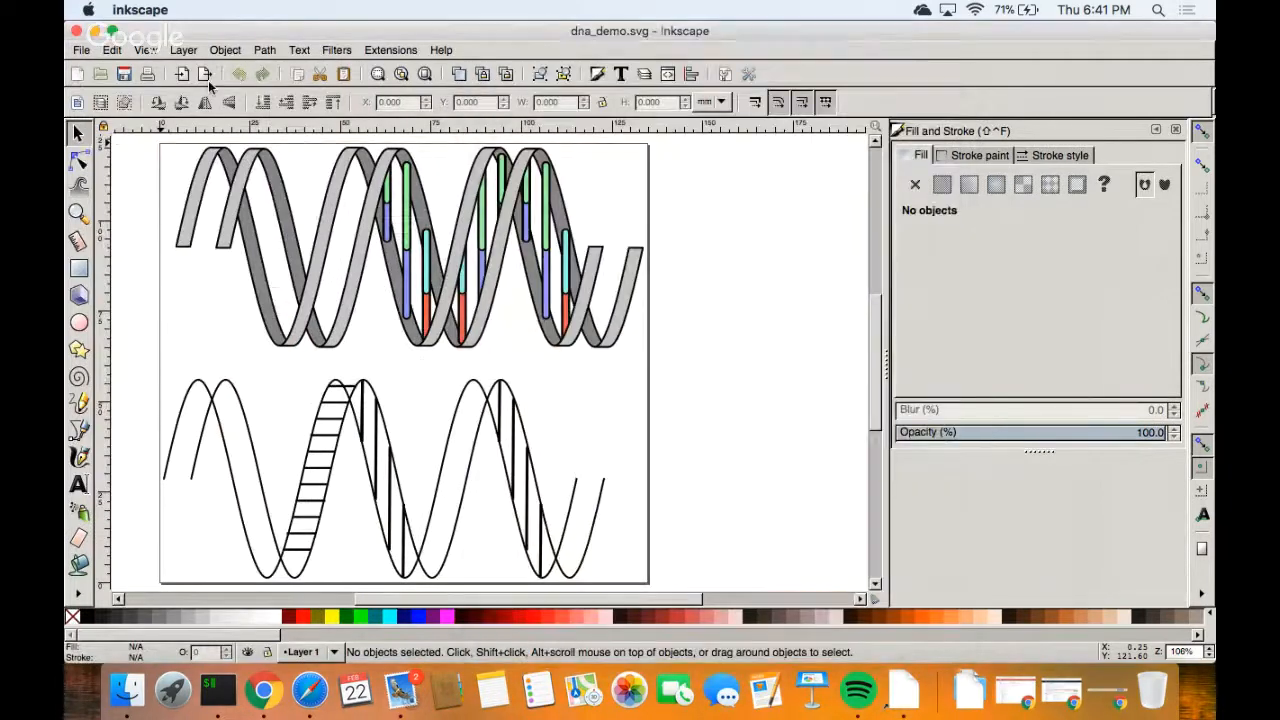
# Resize the page to the drawing's content in the document properties.
pyautogui.click(81, 50)
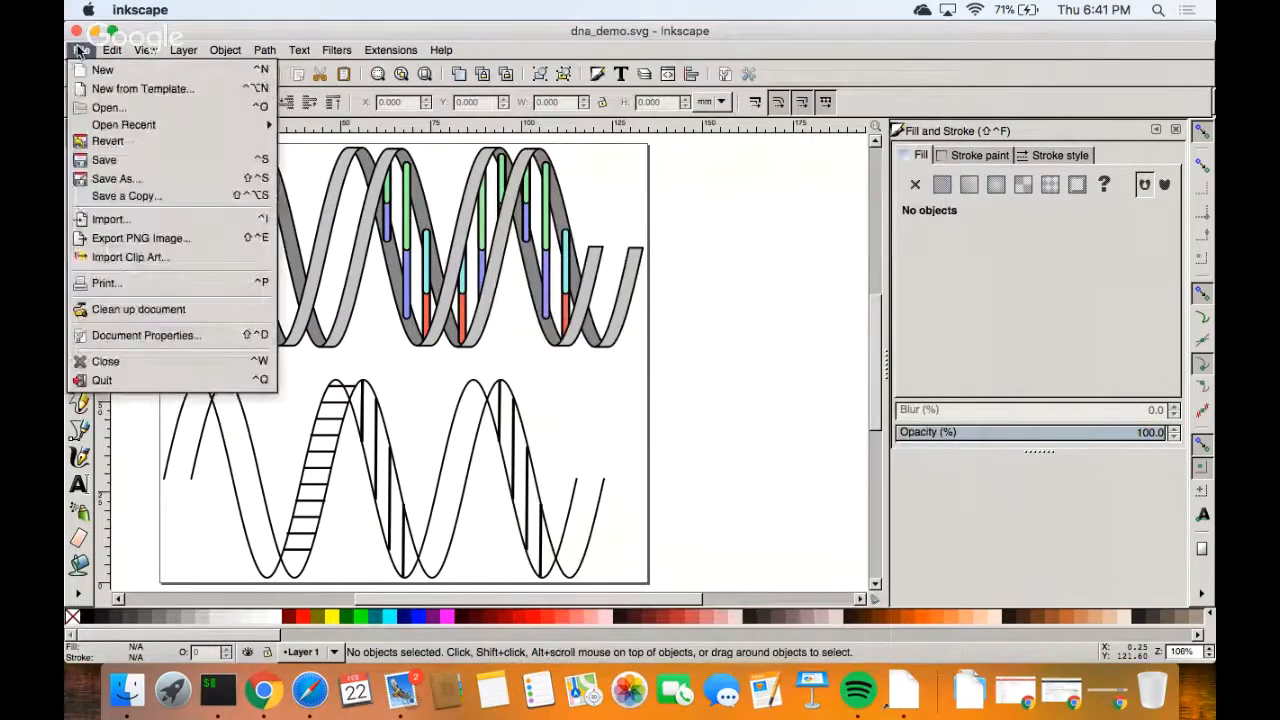
pyautogui.click(183, 339)
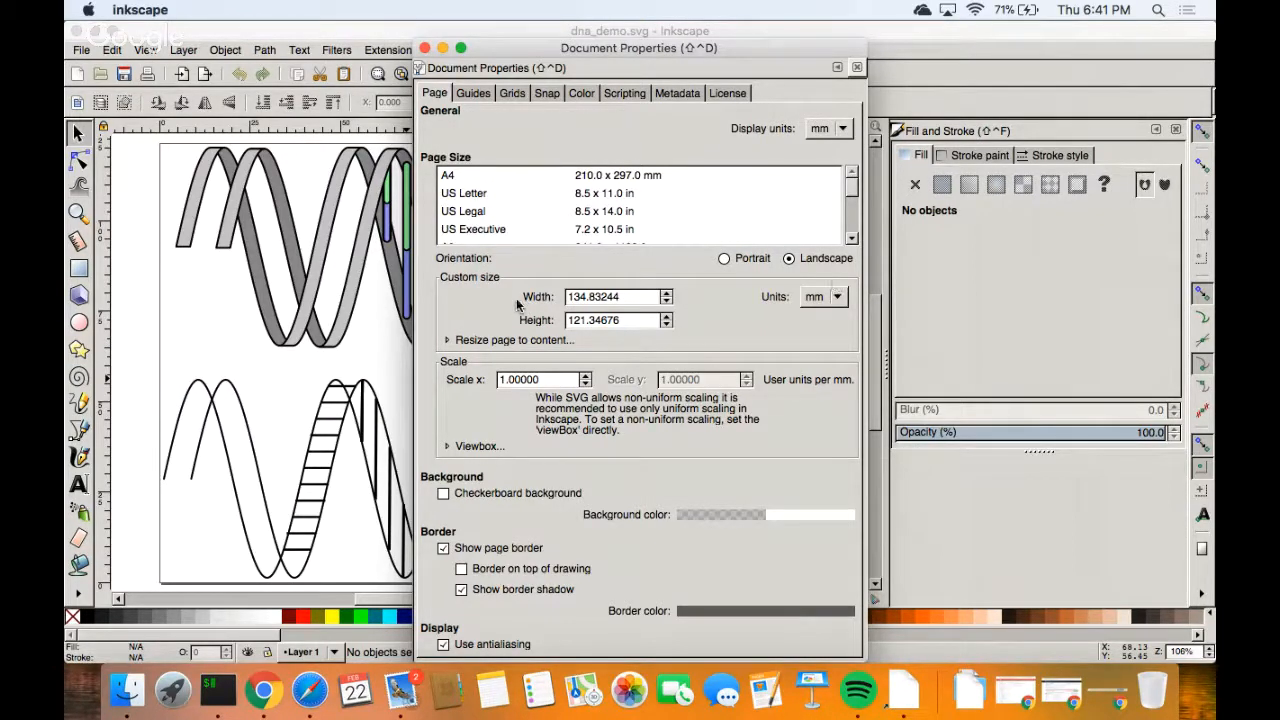
pyautogui.click(513, 341)
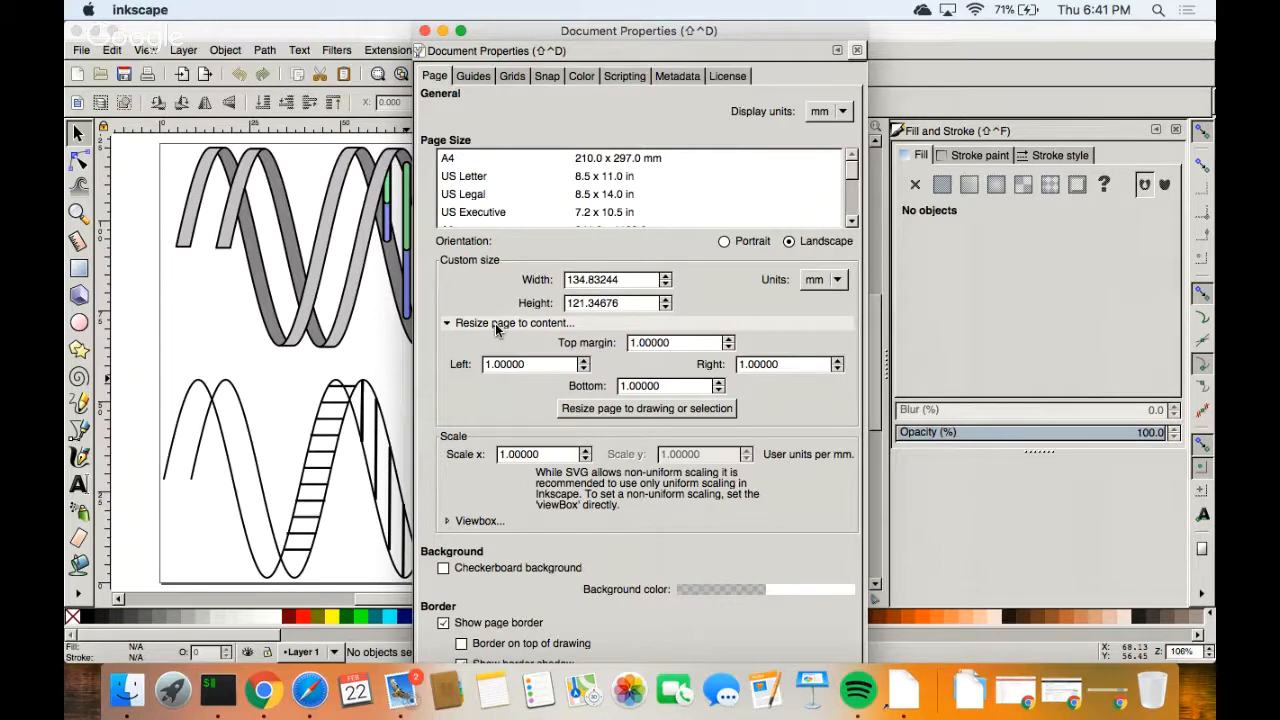
pyautogui.click(641, 410)
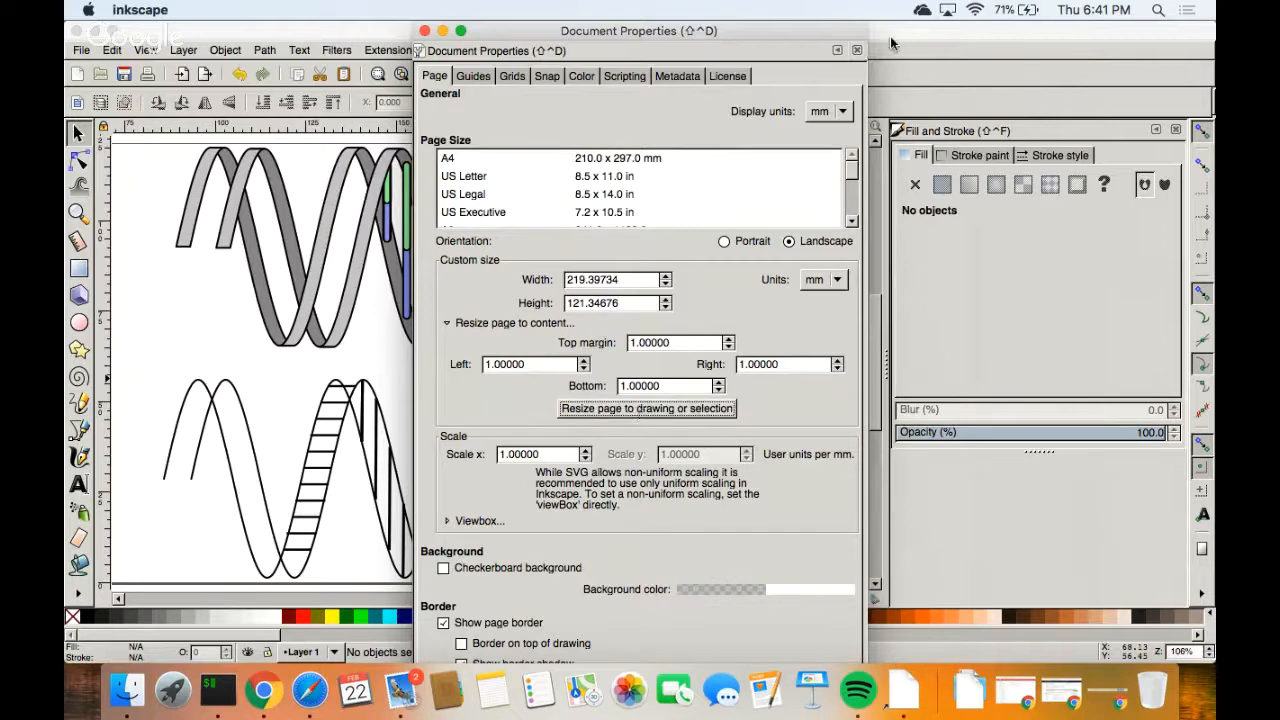
# Close the document properties and check the empty part of the page for an invisible object outside the visible drawing.
pyautogui.click(856, 50)
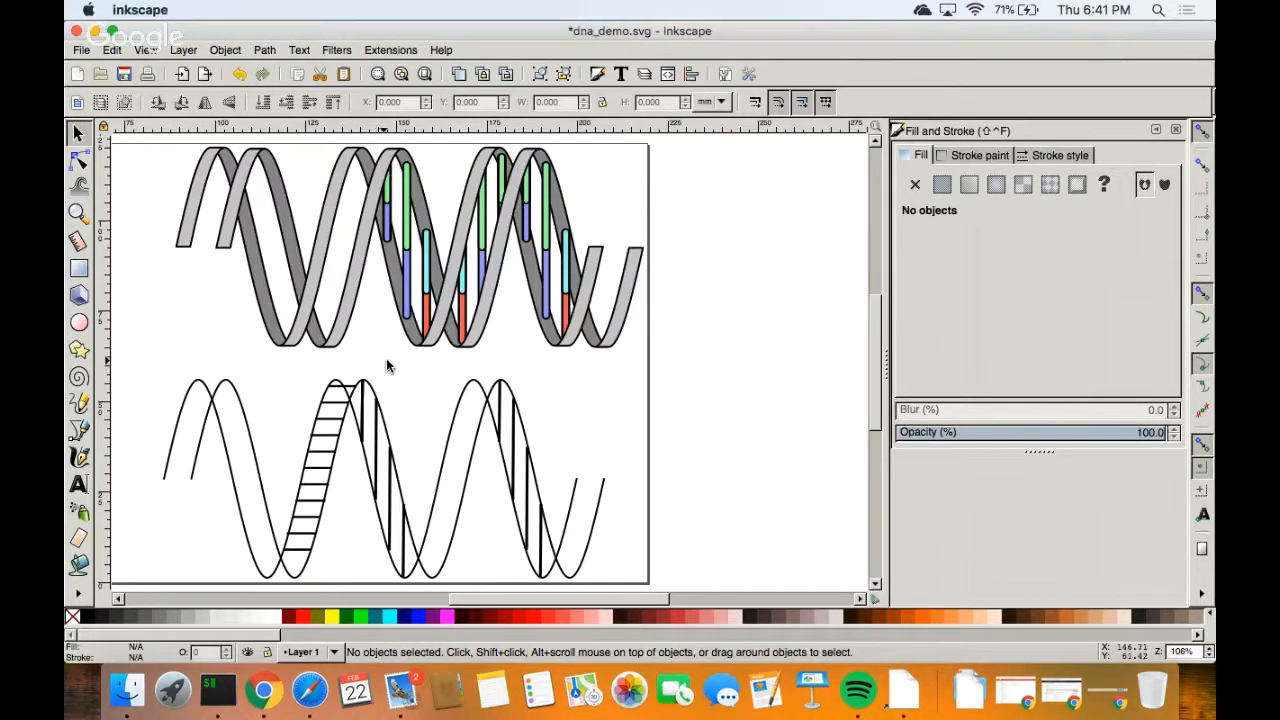
pyautogui.moveTo(386, 363); pyautogui.dragTo(724, 372)
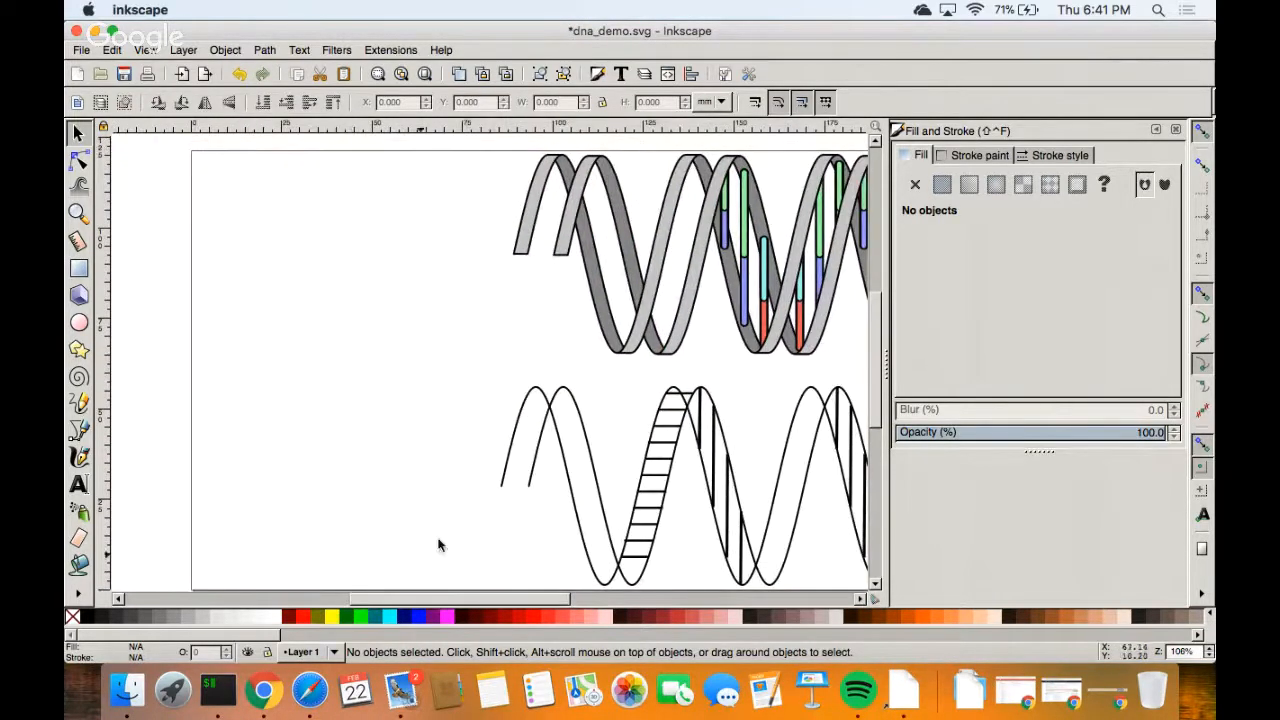
pyautogui.scroll(1, 435, 450)
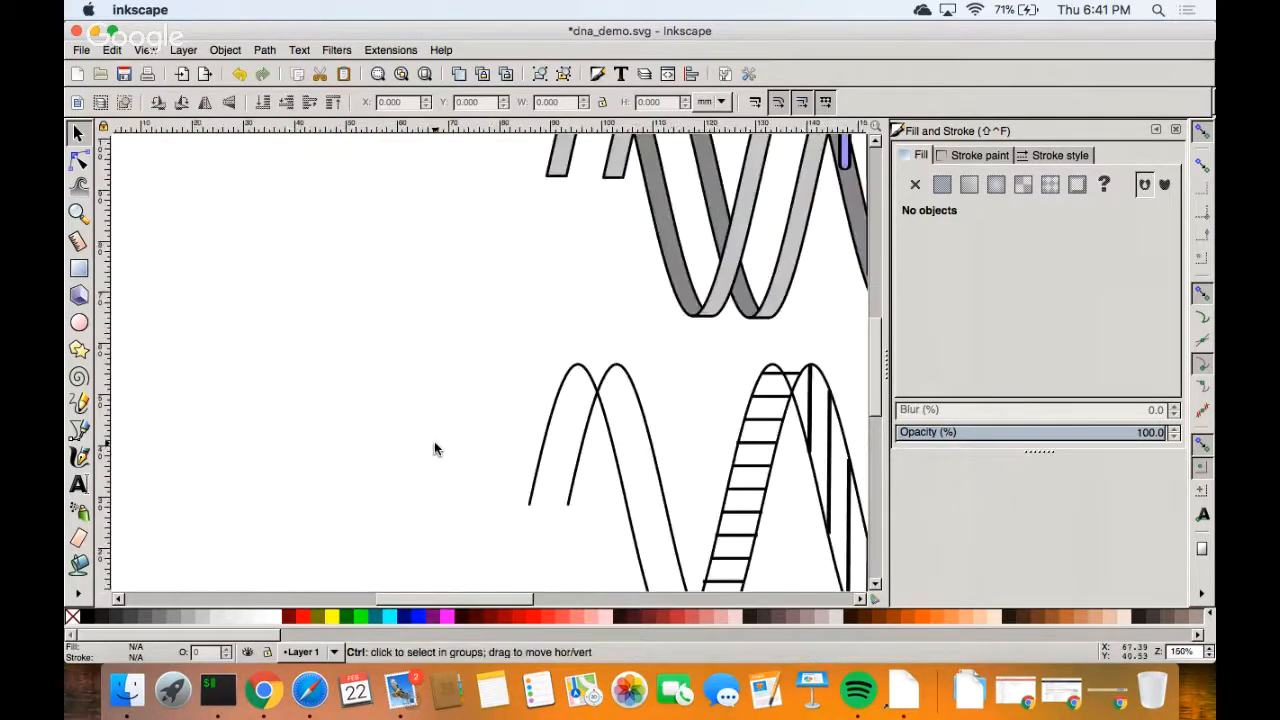
pyautogui.scroll(-2, 435, 450)
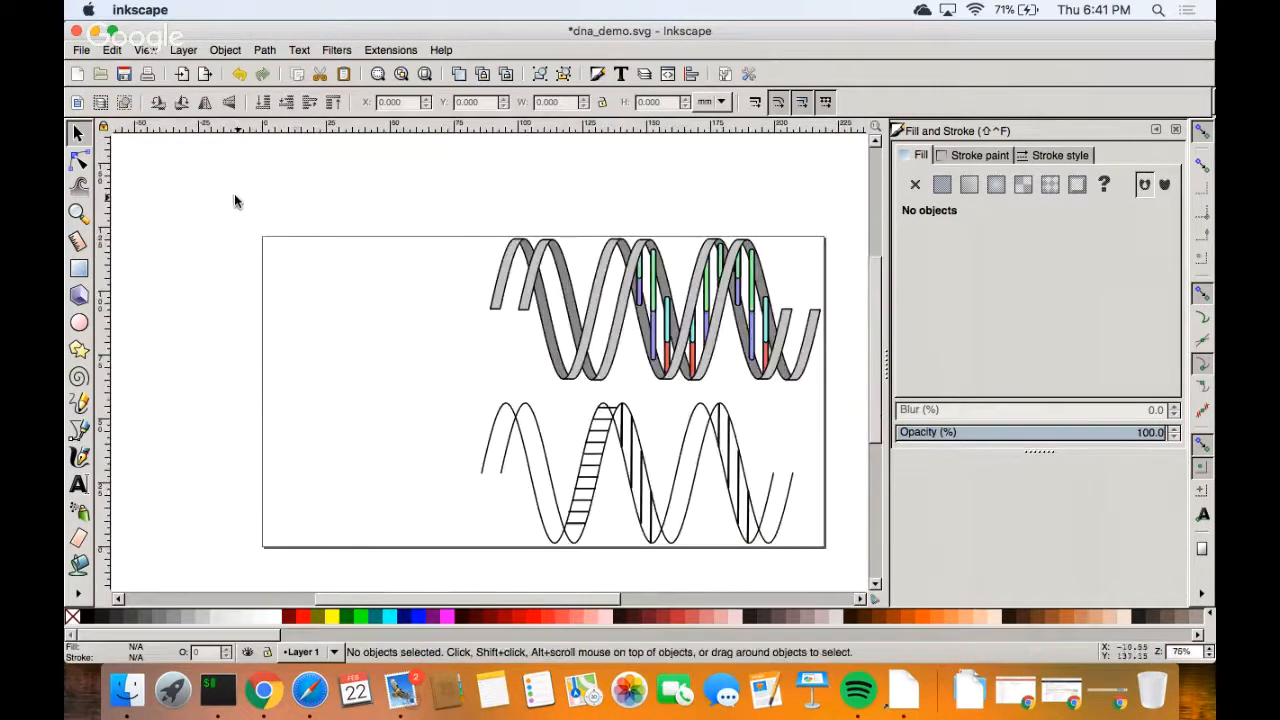
pyautogui.moveTo(237, 195); pyautogui.dragTo(482, 575)
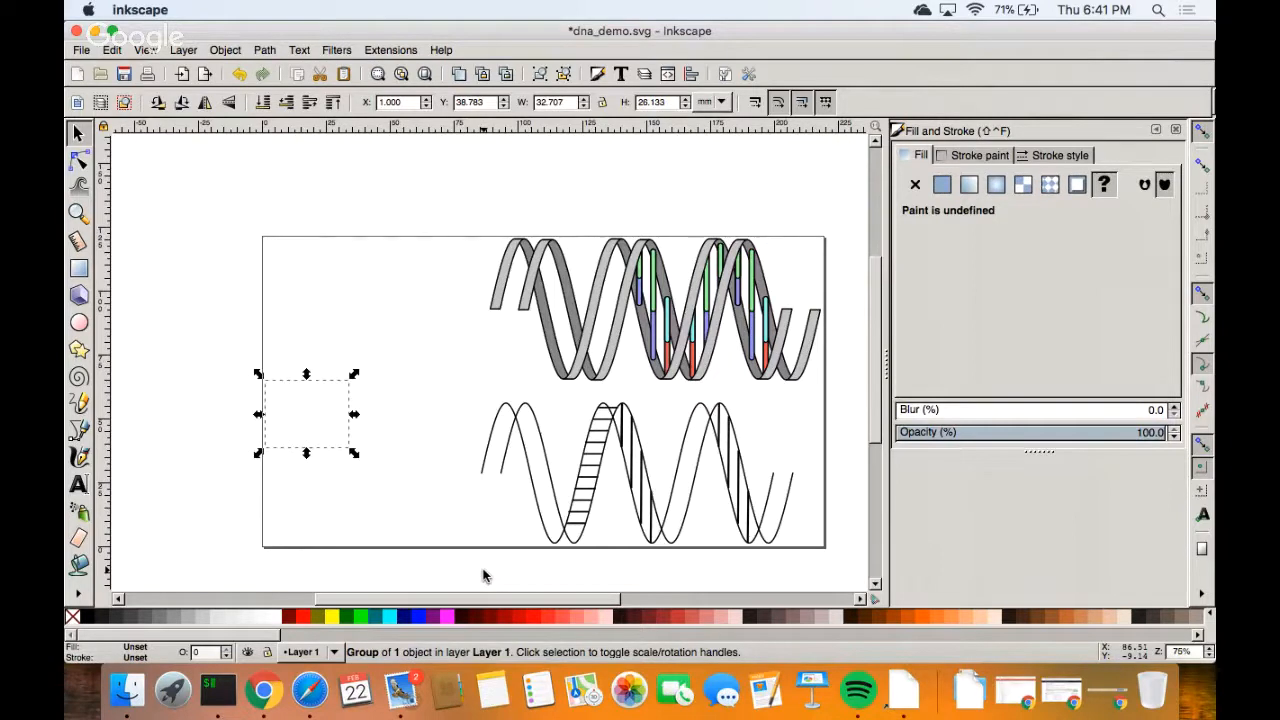
pyautogui.press('Escape')
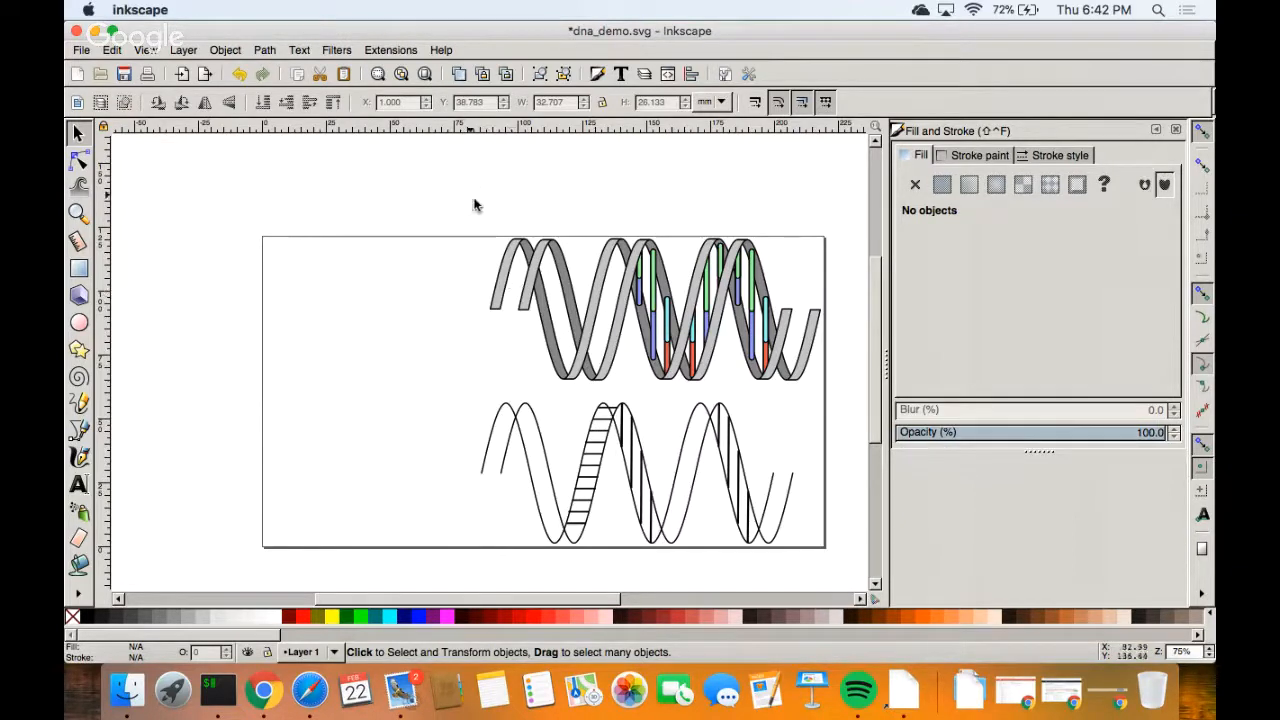
# Select all parts of the upper DNA helix and resize the page to that selection in the document properties.
pyautogui.moveTo(474, 197); pyautogui.dragTo(837, 396)
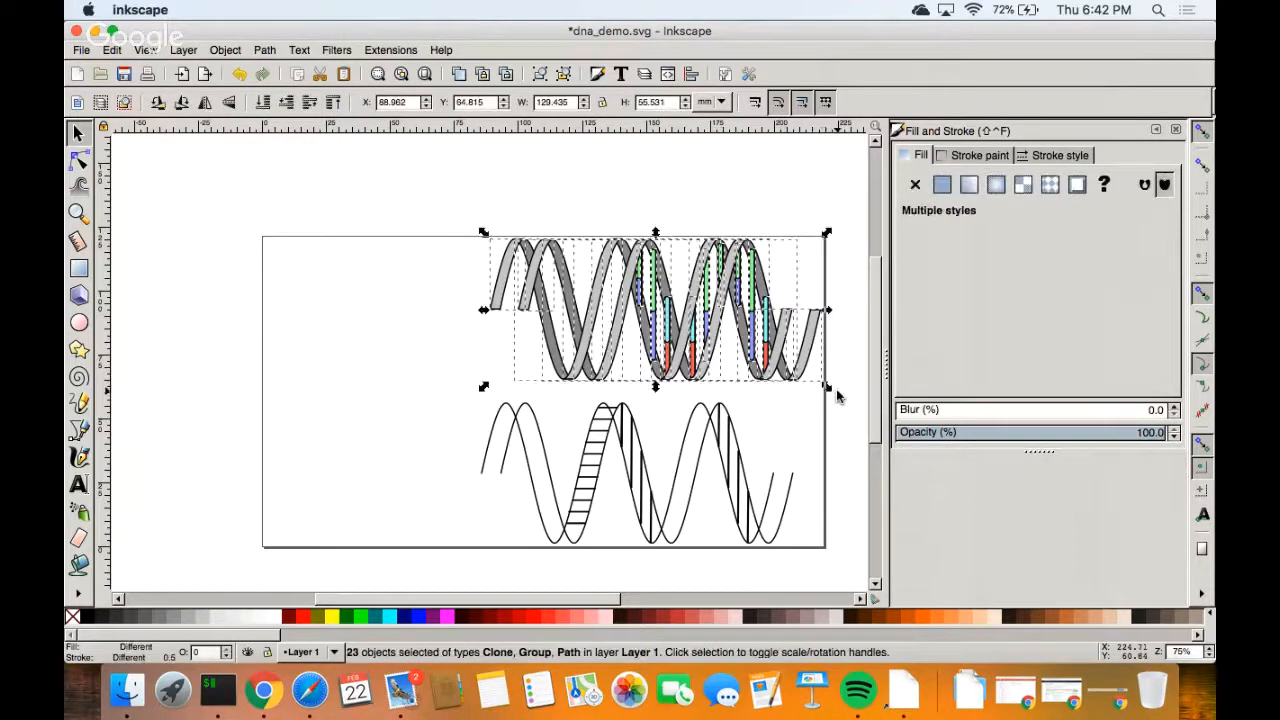
pyautogui.click(80, 51)
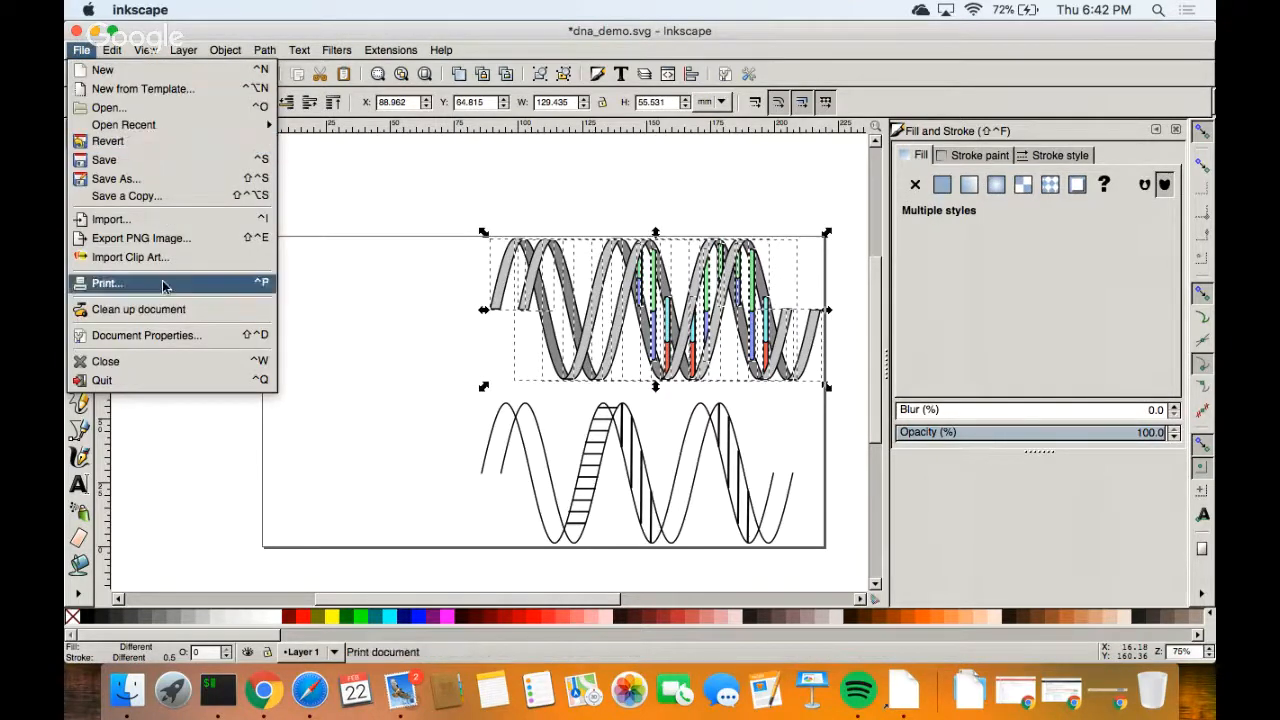
pyautogui.click(146, 335)
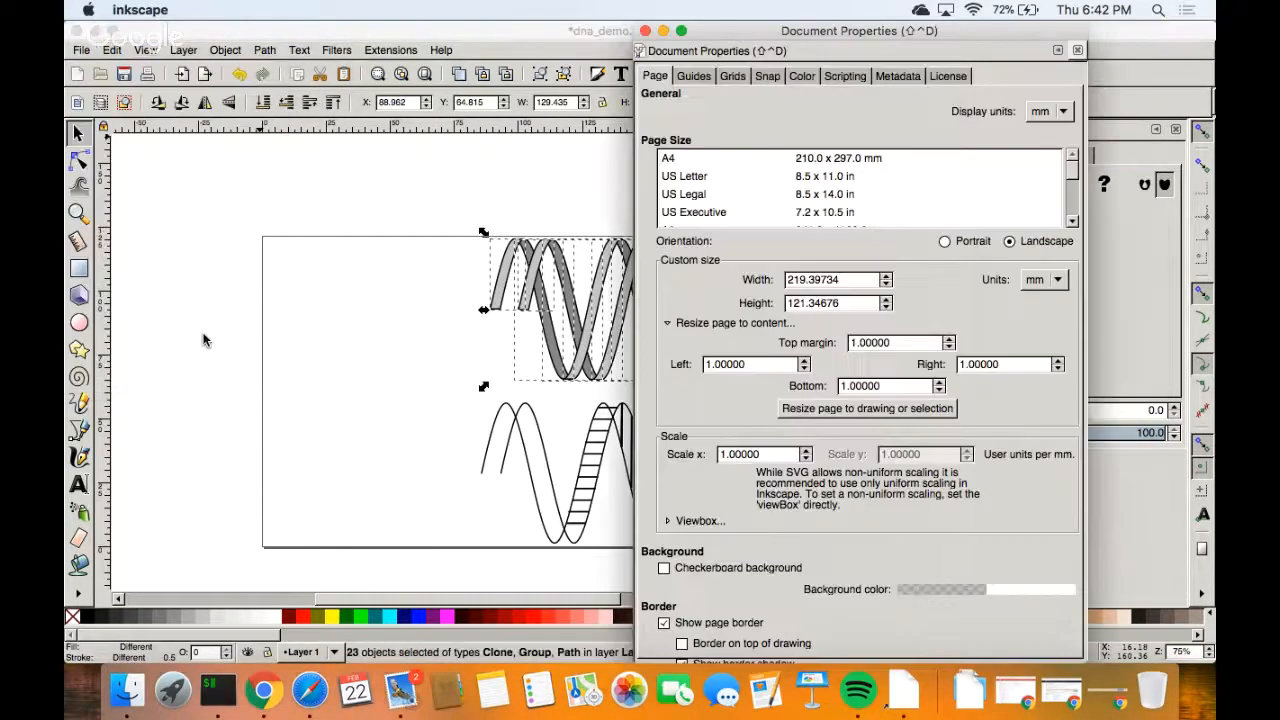
pyautogui.click(868, 408)
pyautogui.click(377, 441)
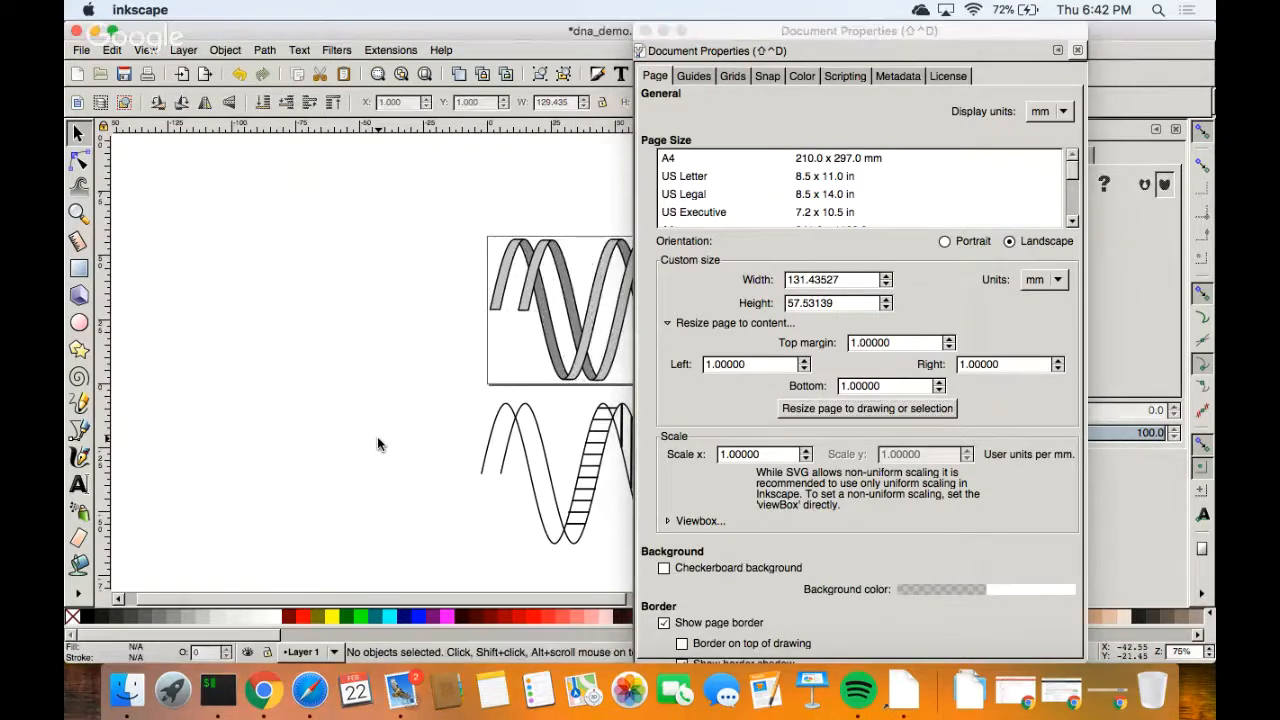
pyautogui.click(1079, 51)
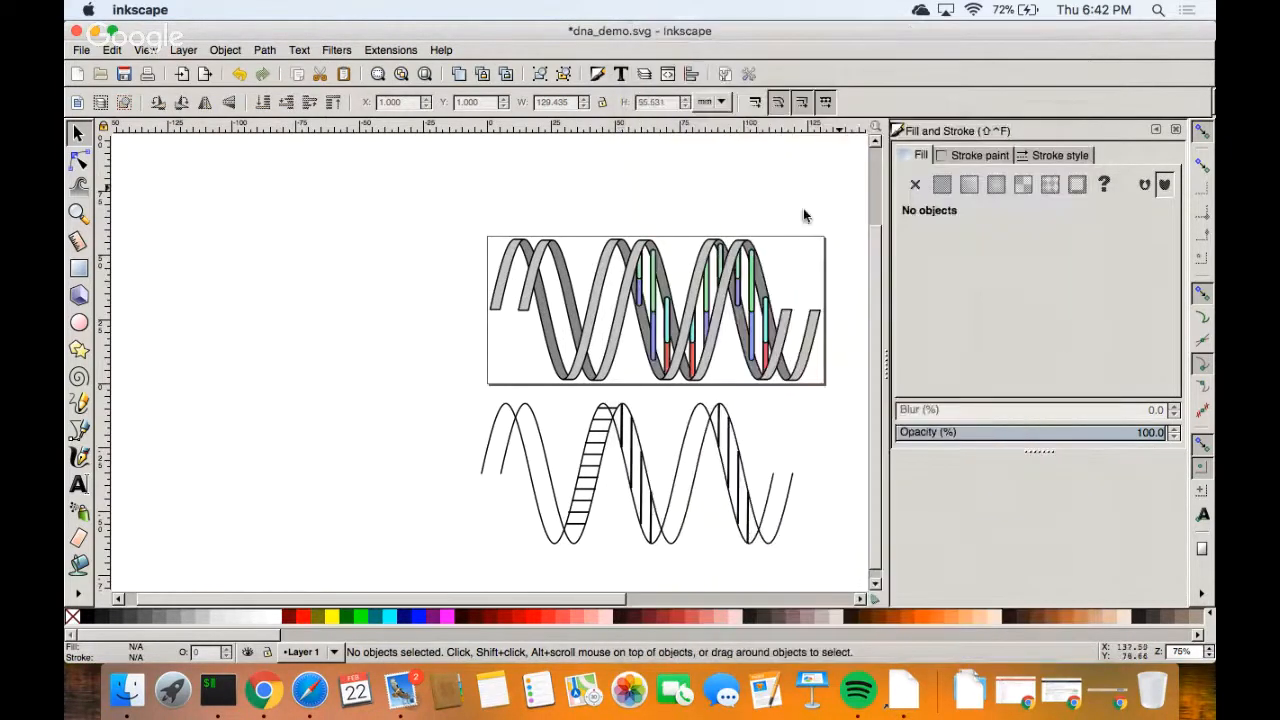
pyautogui.moveTo(797, 286); pyautogui.dragTo(620, 285)
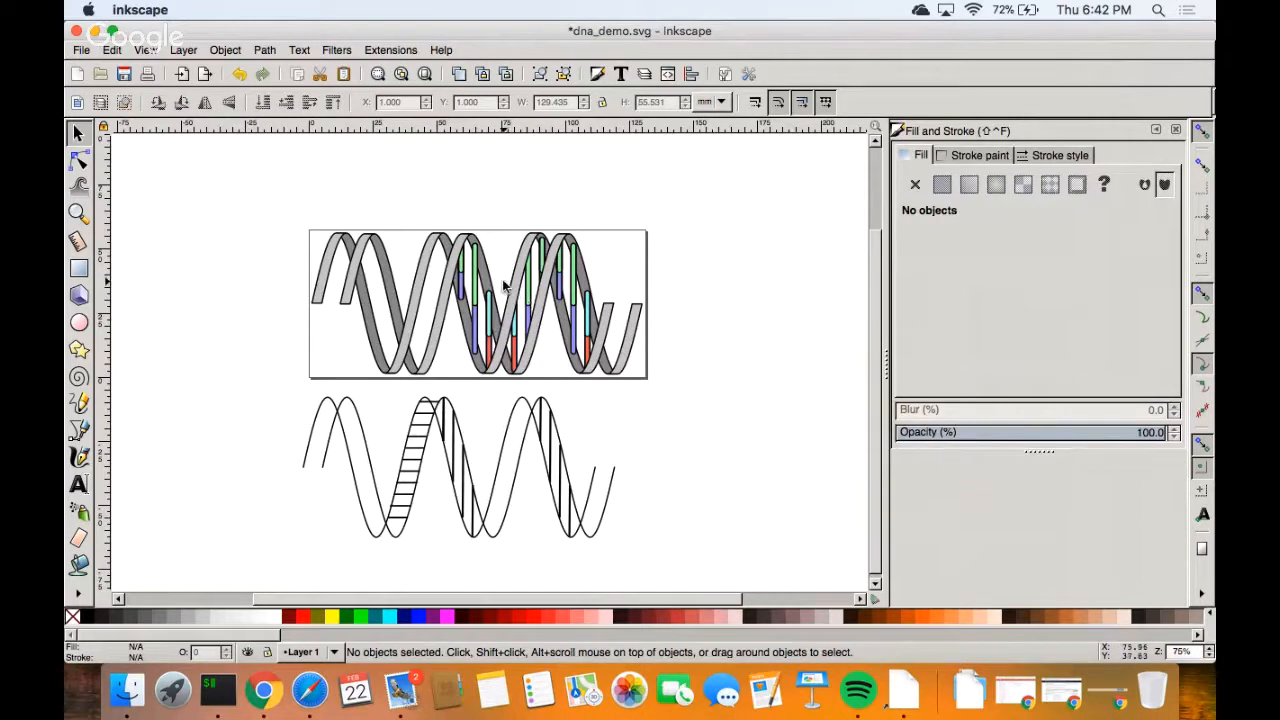
# Undo the page resize to the helix selection and the earlier page resize to the whole drawing.
pyautogui.hotkey('ctrl', 'z')
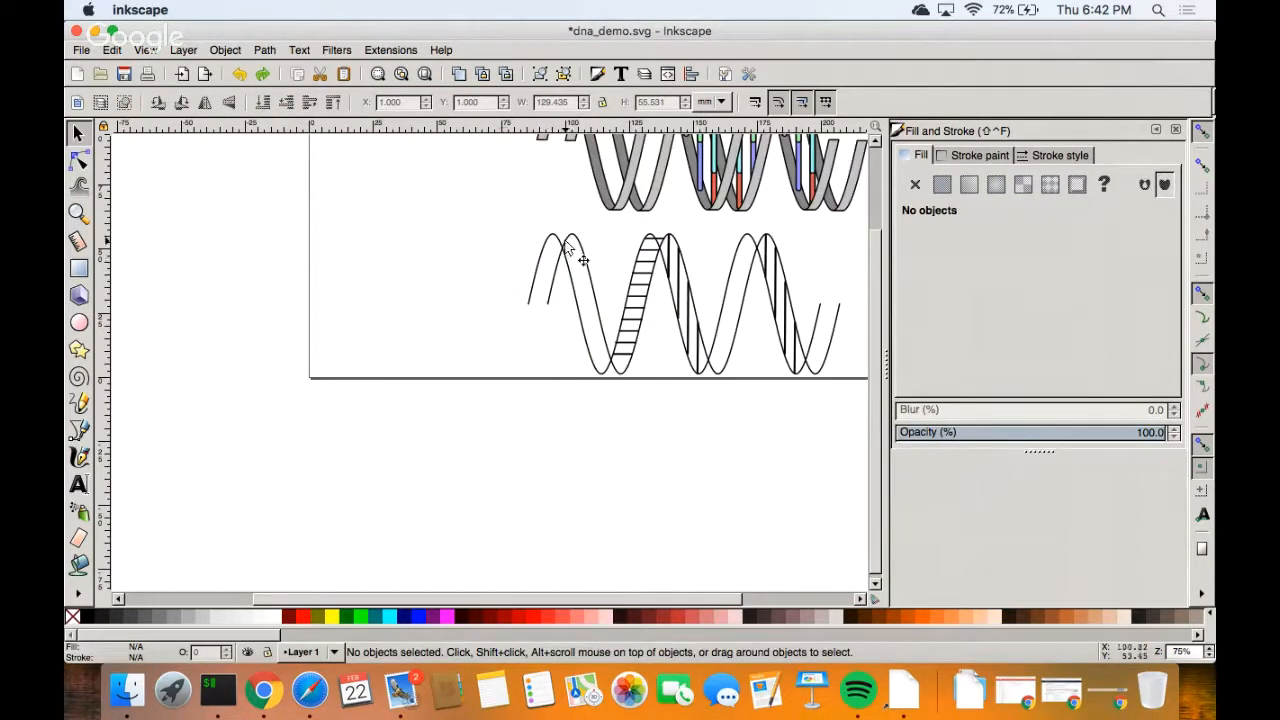
pyautogui.scroll(-5, 565, 248)
pyautogui.scroll(7, 565, 248)
pyautogui.scroll(8, 565, 248)
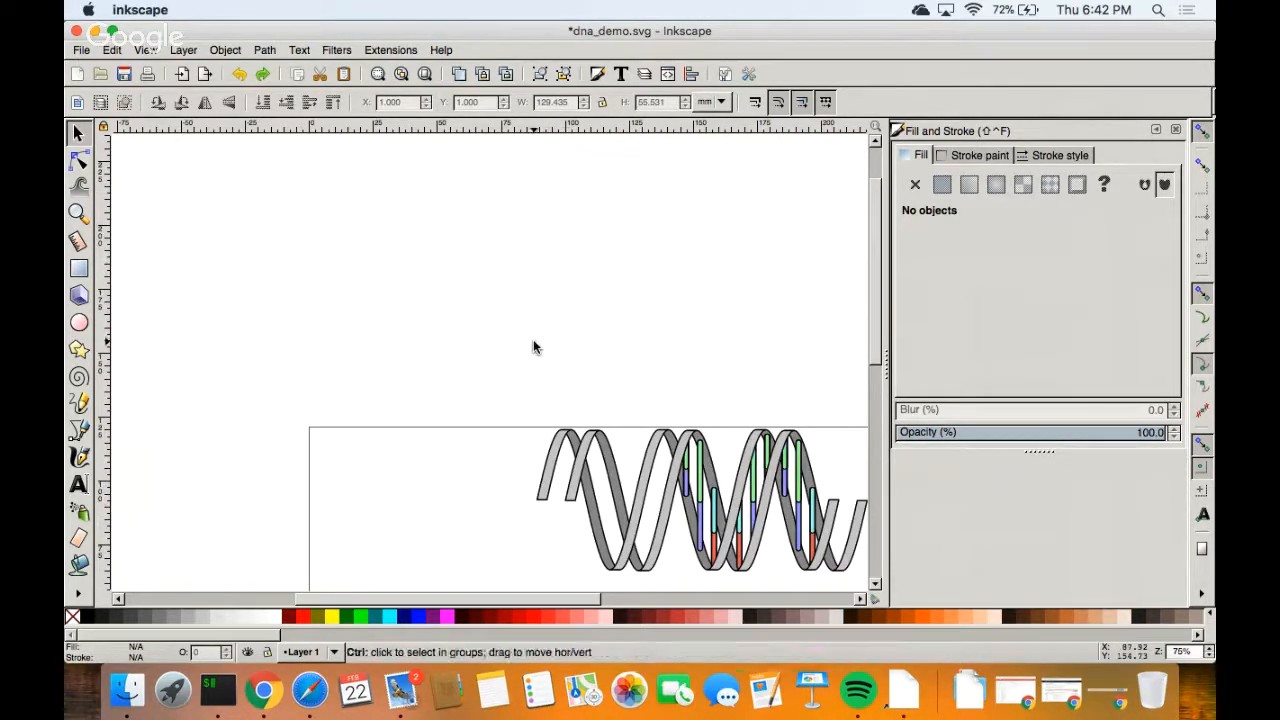
pyautogui.hotkey('ctrl', 'z')
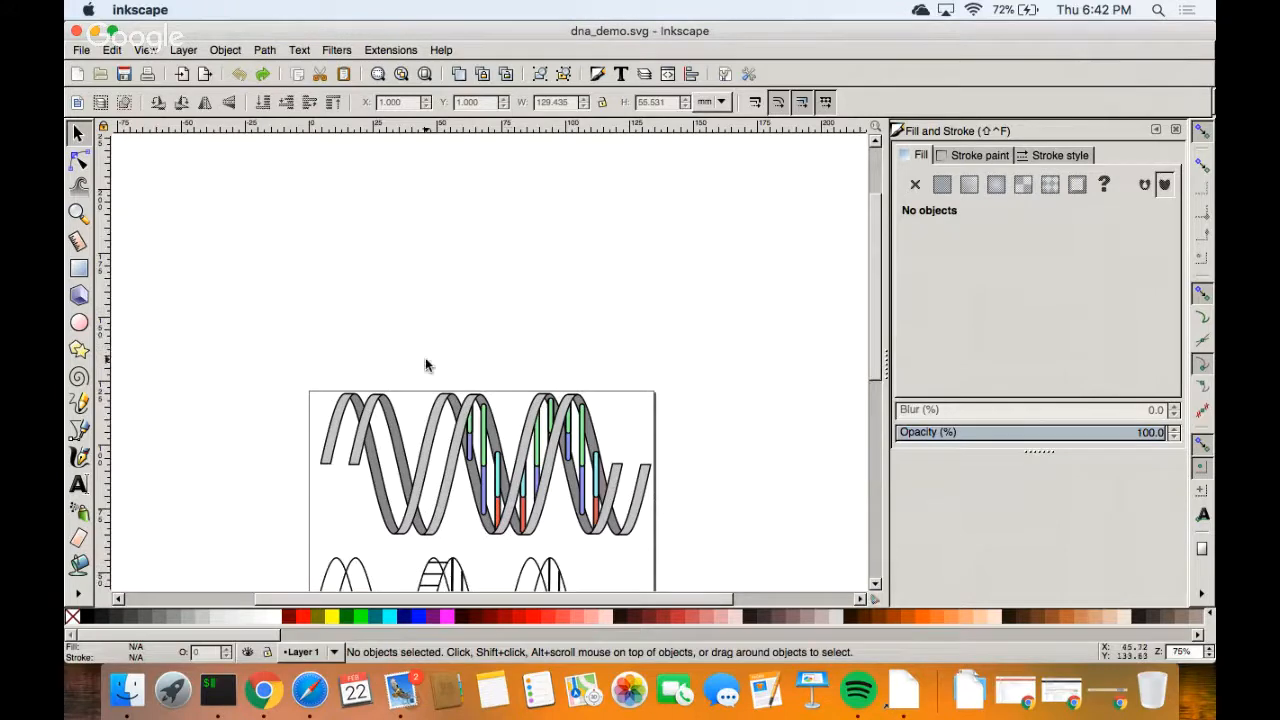
# Delete the invisible group lying outside the page, beside the construction curves.
pyautogui.scroll(-5, 427, 364)
pyautogui.hscroll(-4, 353, 335)
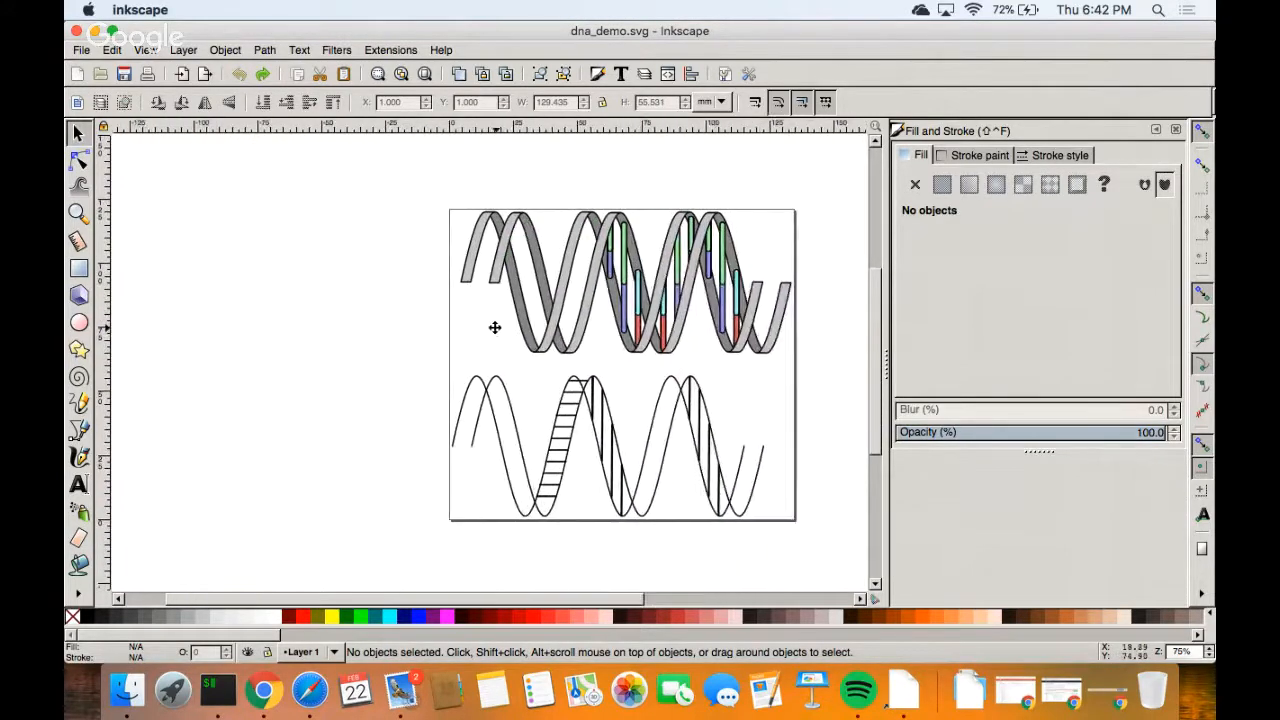
pyautogui.moveTo(149, 205); pyautogui.dragTo(427, 545)
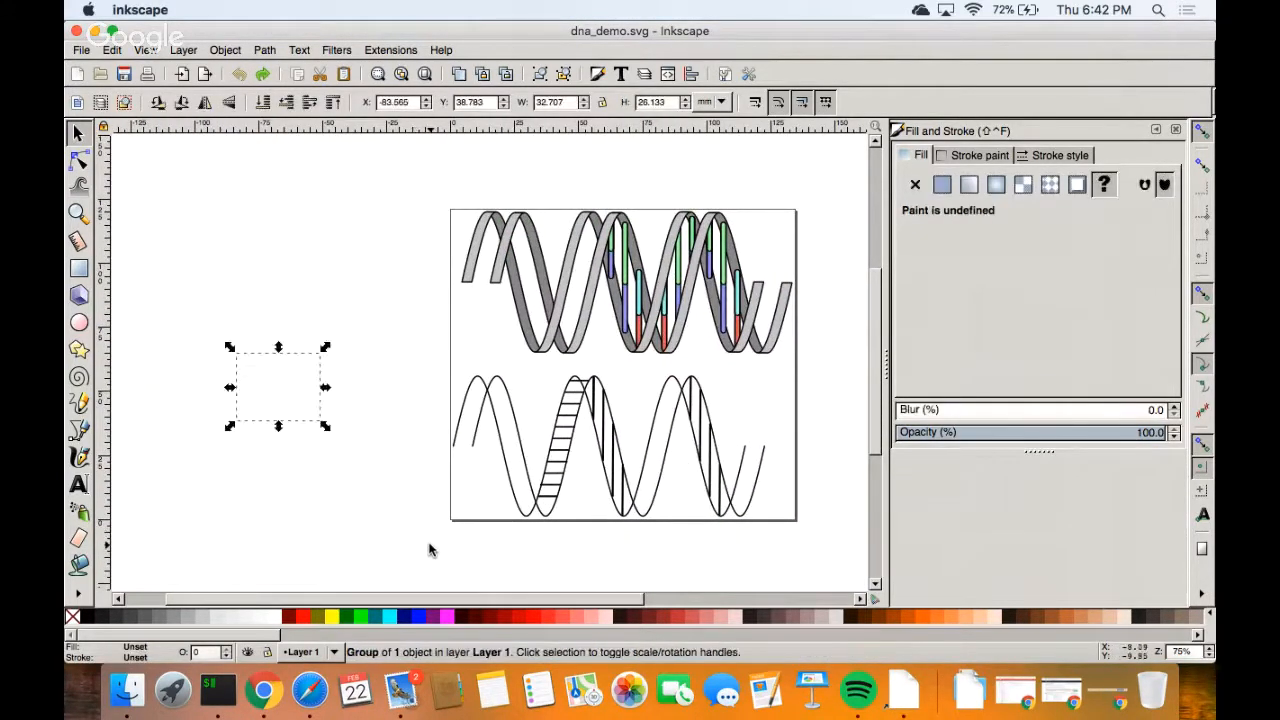
pyautogui.press('Delete')
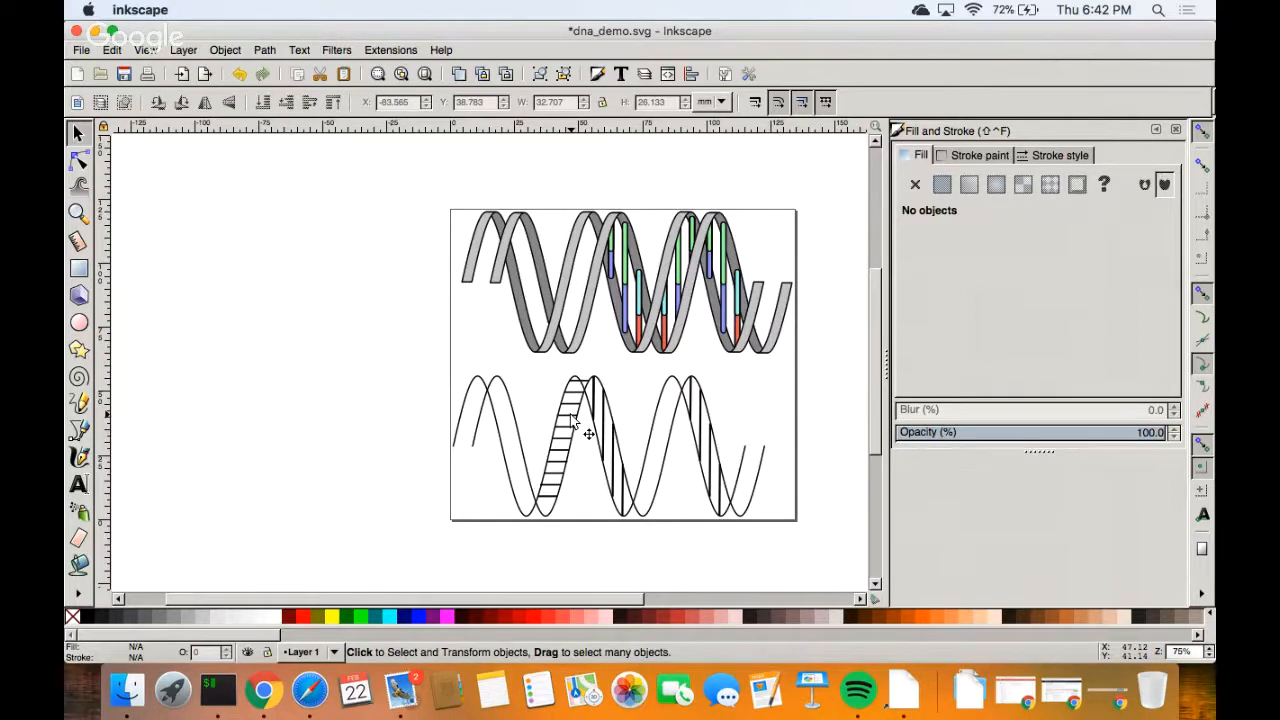
# Ungroup the construction curves below the helix and move one of the sine curves out to the blank area left of the page.
pyautogui.click(483, 390)
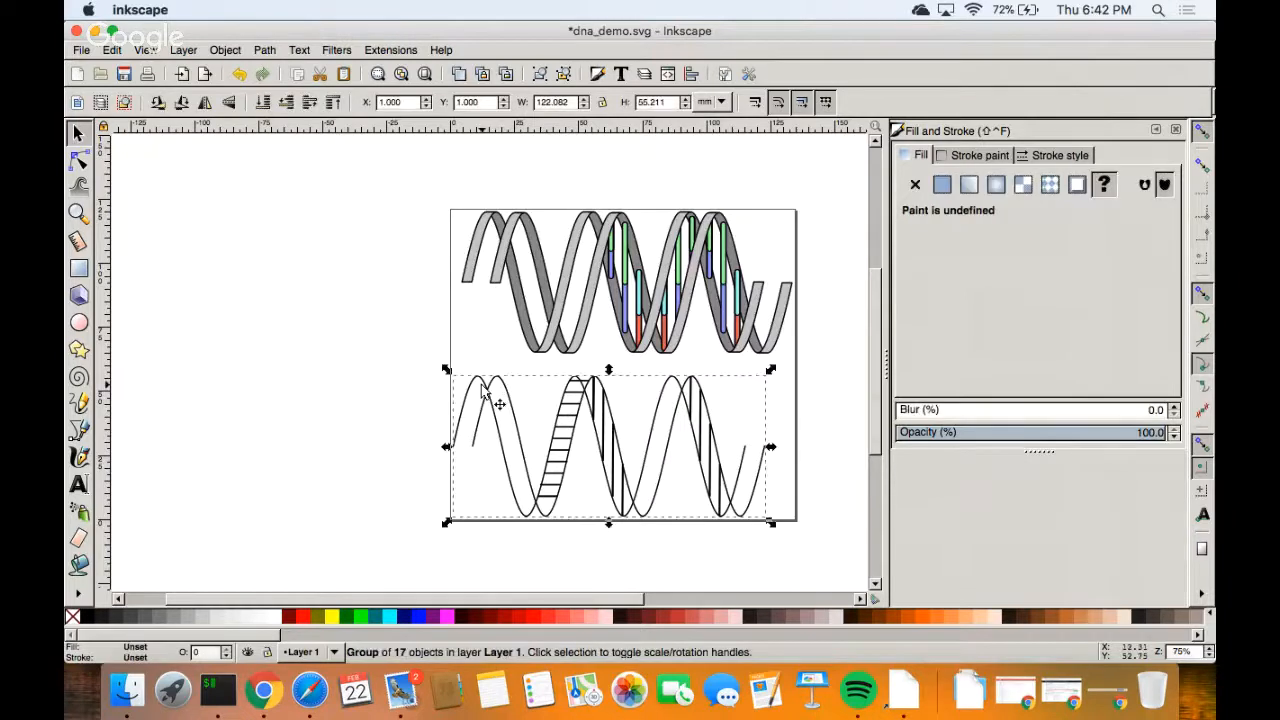
pyautogui.moveTo(483, 390); pyautogui.dragTo(379, 390)
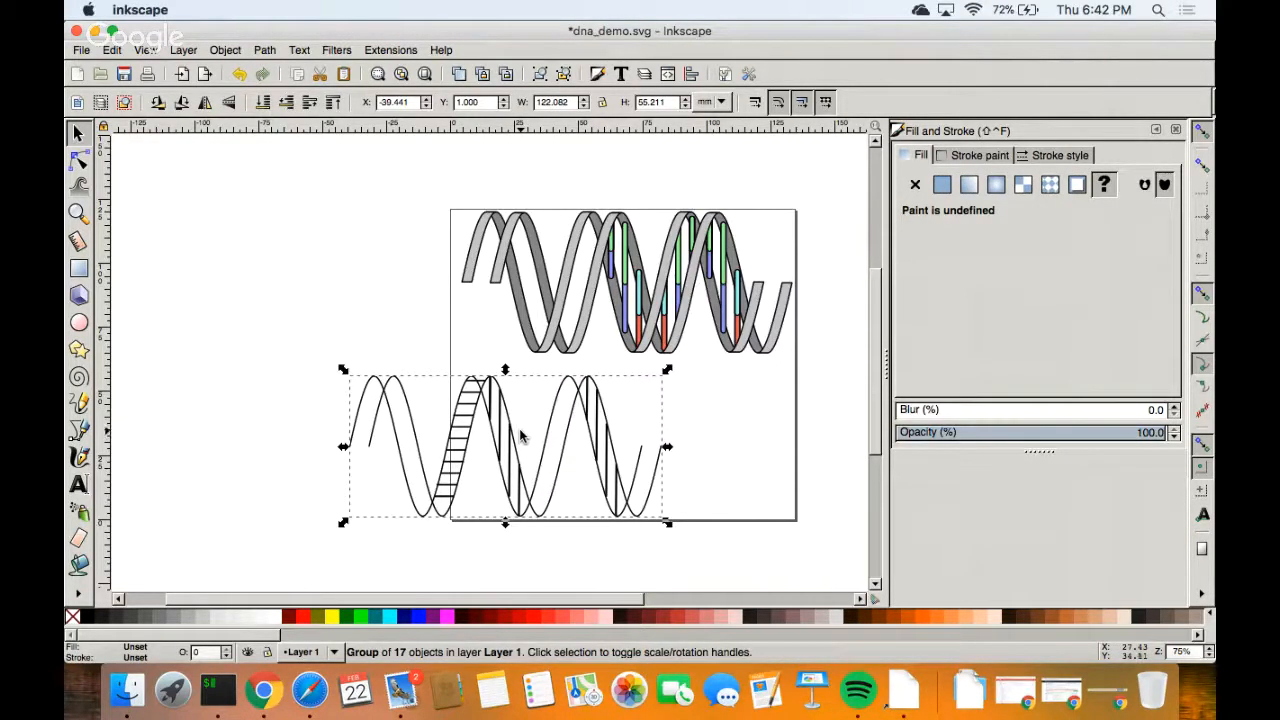
pyautogui.hotkey('ctrl', 'shift', 'g')
pyautogui.click(314, 371)
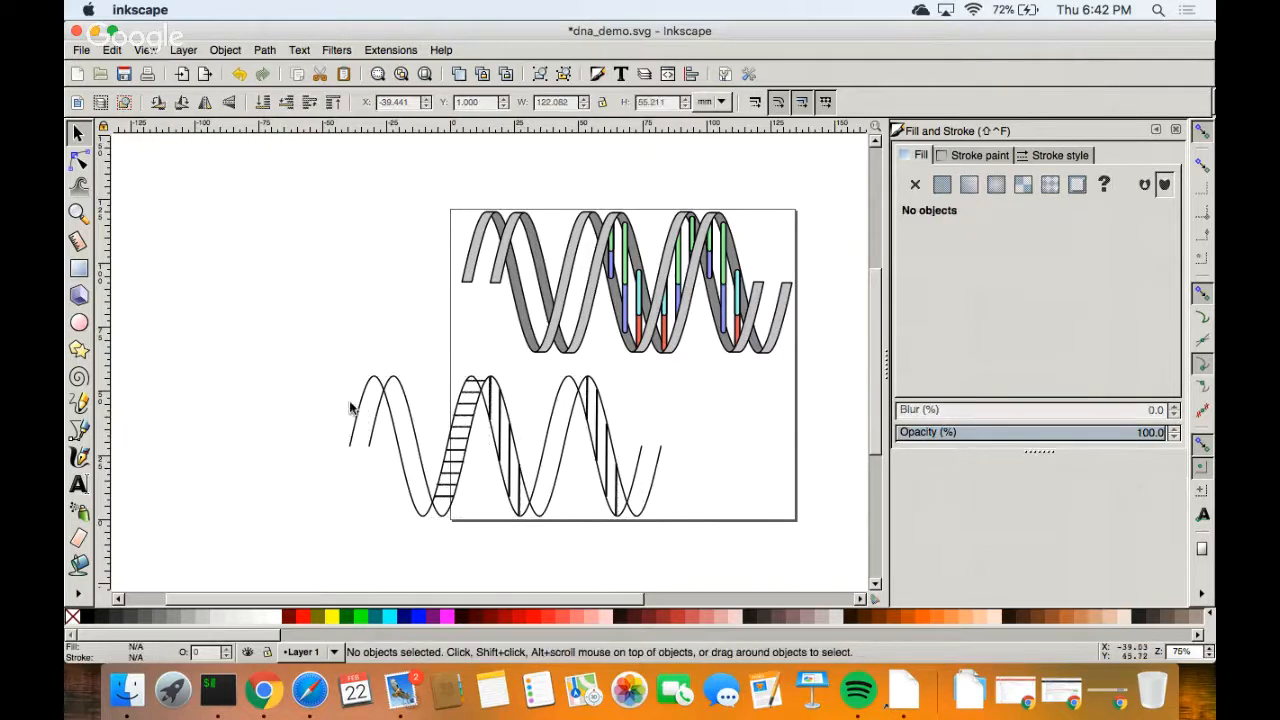
pyautogui.moveTo(352, 408); pyautogui.dragTo(140, 258)
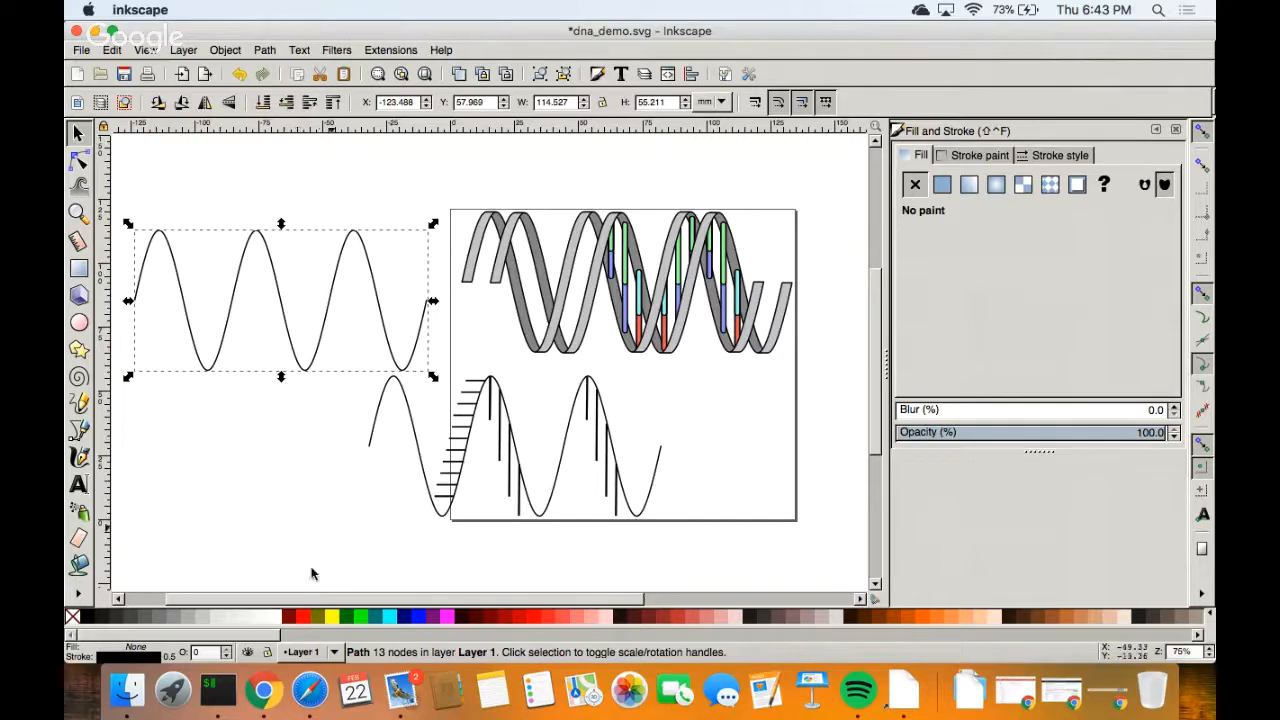
# Switch to Chrome to review the Inkscape lesson page and the inkscape-intro folder on GitHub, and return to Inkscape.
pyautogui.click(258, 693)
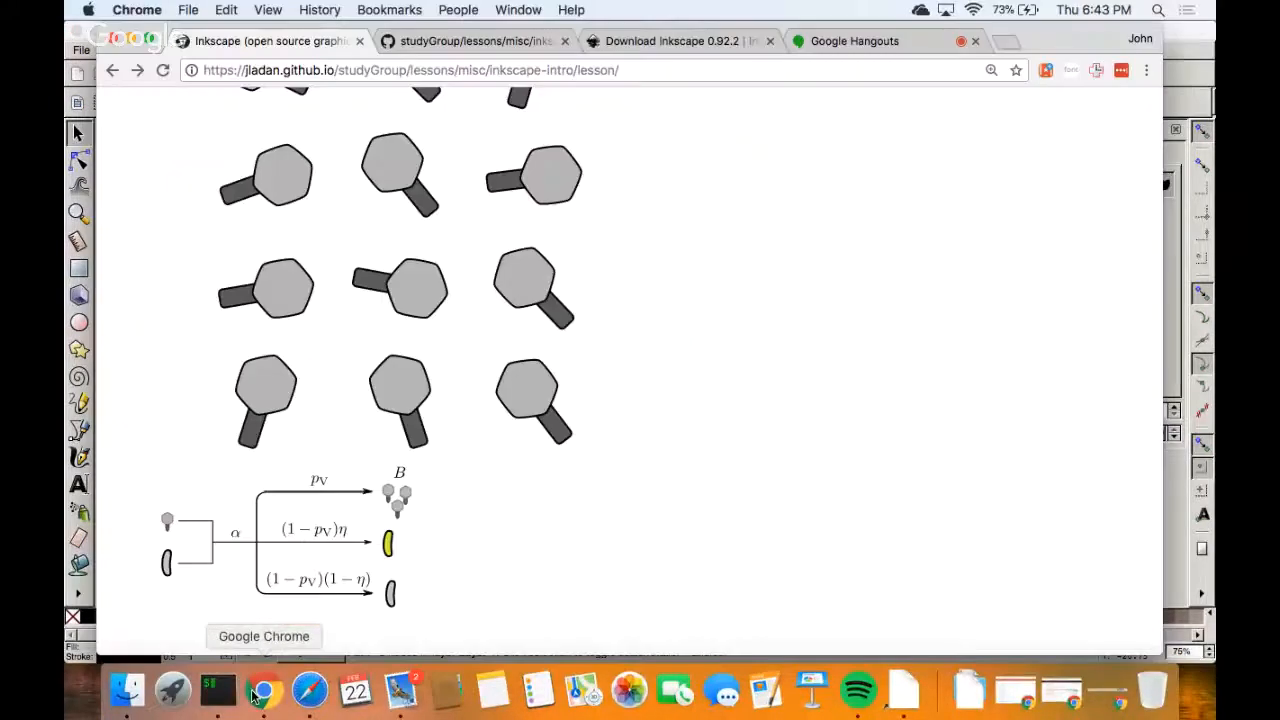
pyautogui.scroll(-10, 297, 528)
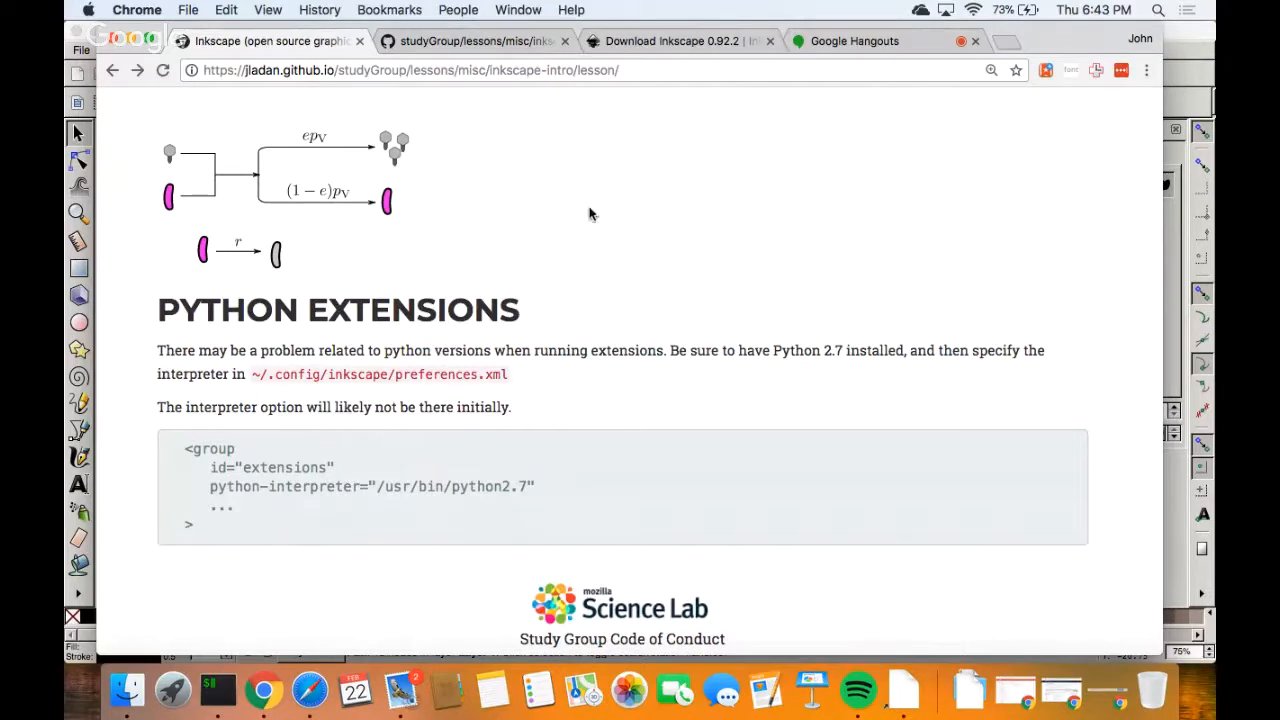
pyautogui.click(519, 42)
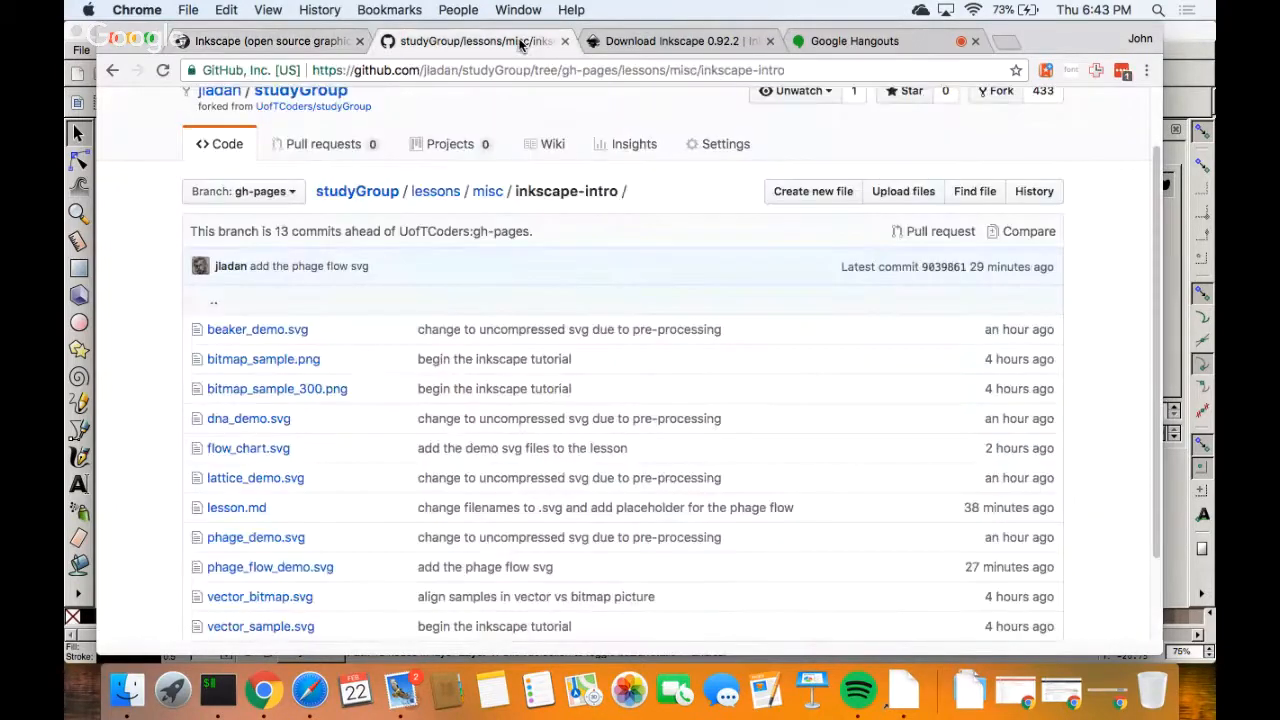
pyautogui.click(270, 41)
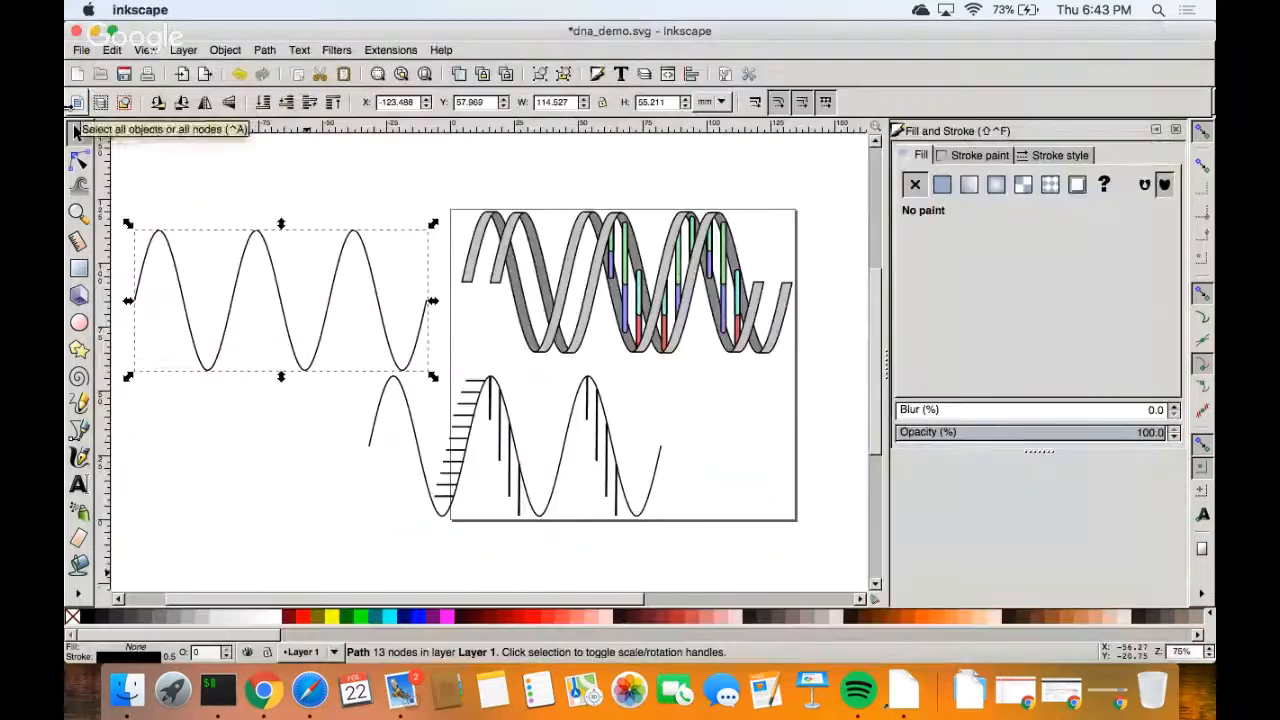
pyautogui.click(70, 112)
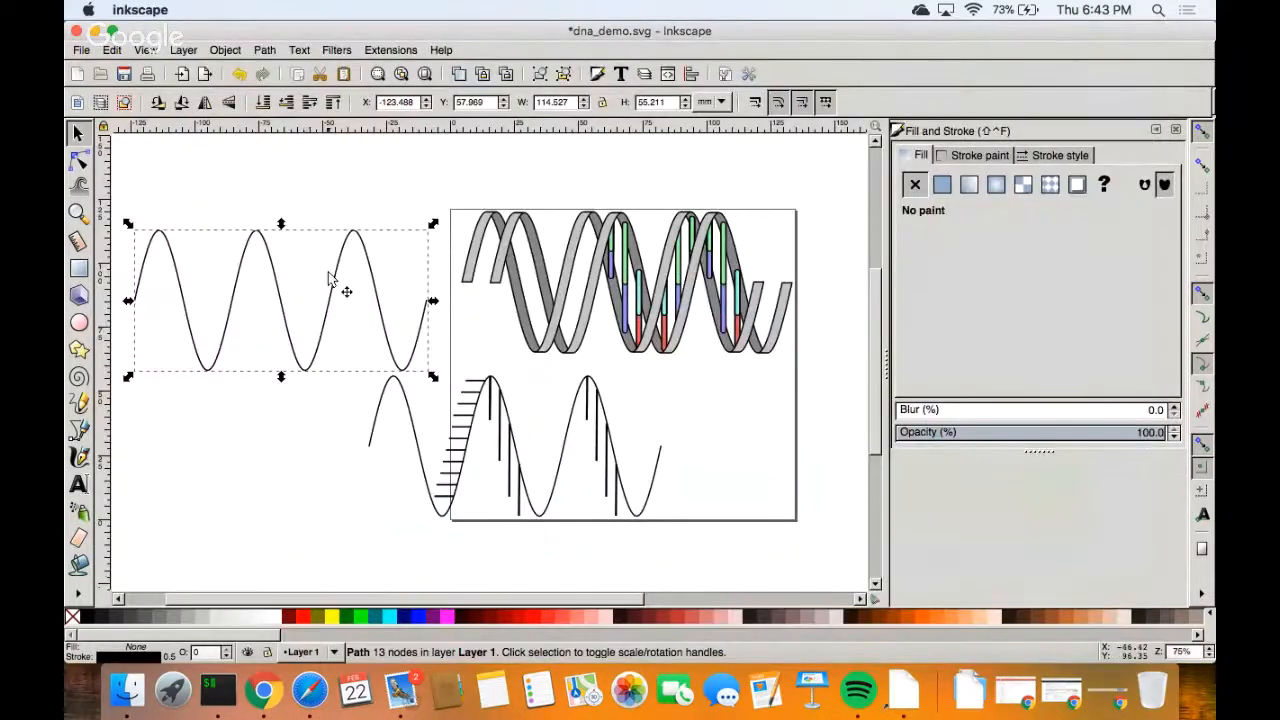
# Move the separated sine curve slightly upward and open the Function Plotter extension.
pyautogui.moveTo(349, 286); pyautogui.dragTo(362, 262)
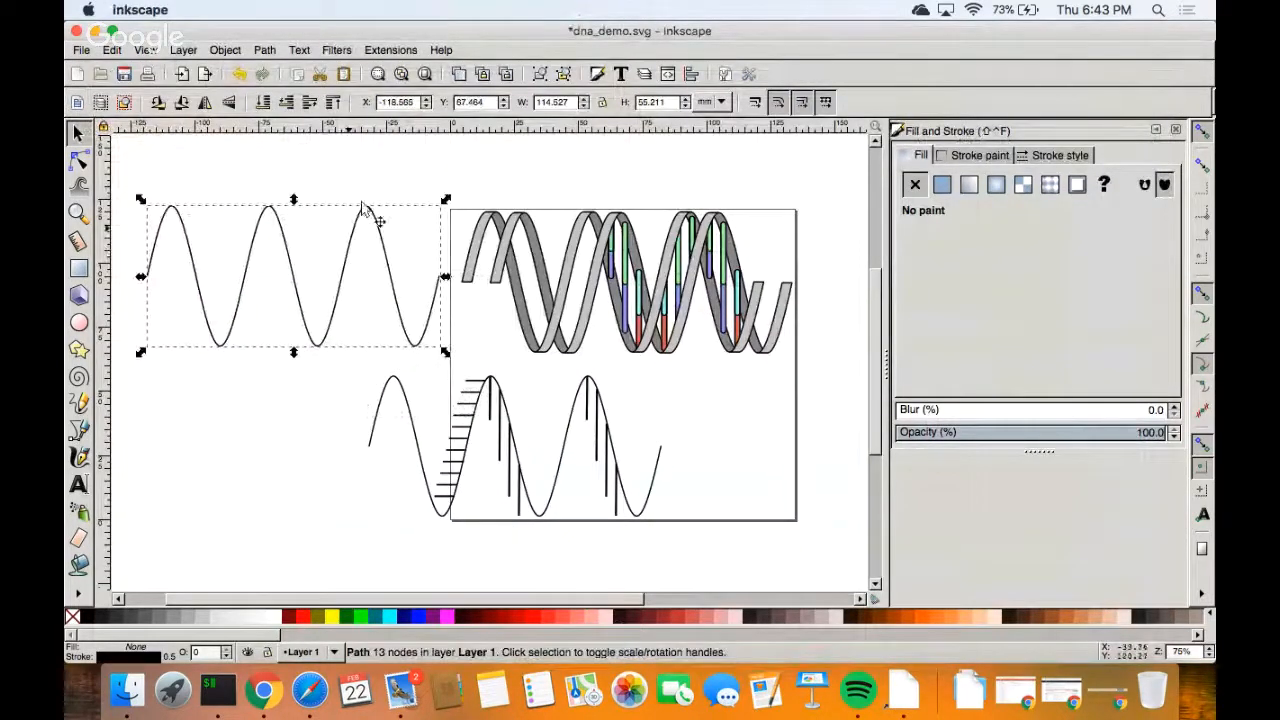
pyautogui.click(390, 50)
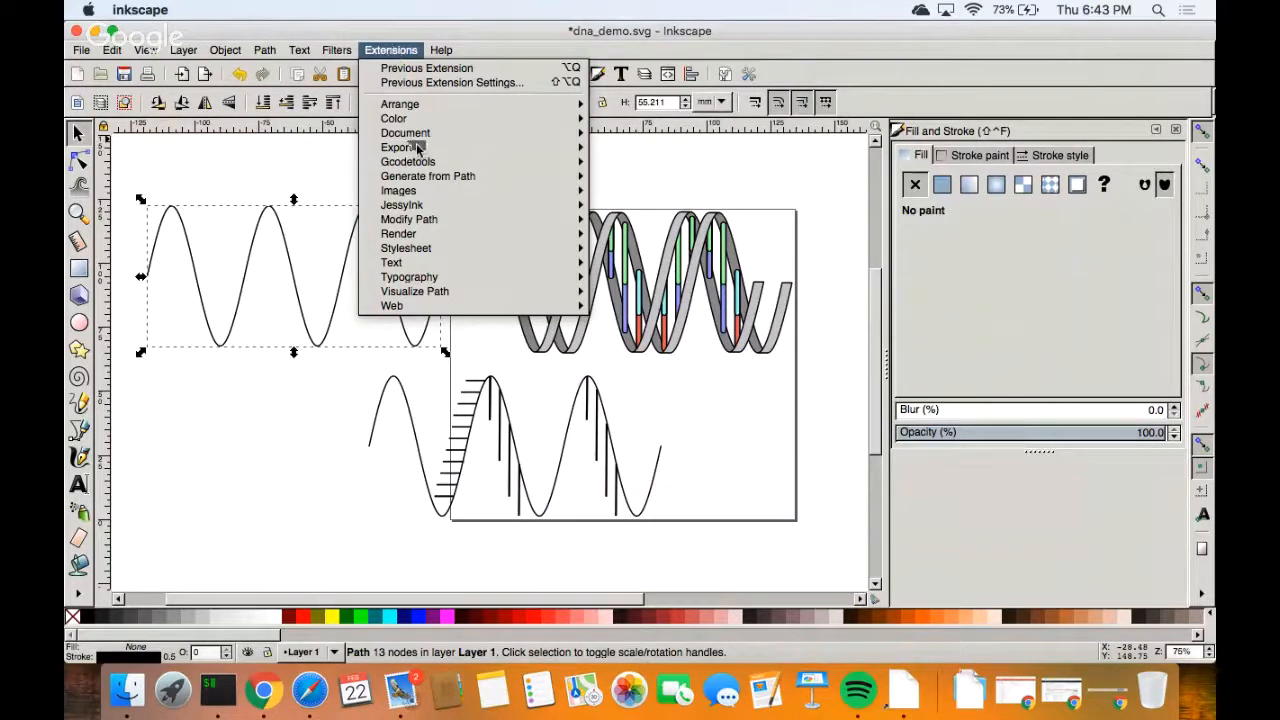
pyautogui.moveTo(472, 208)
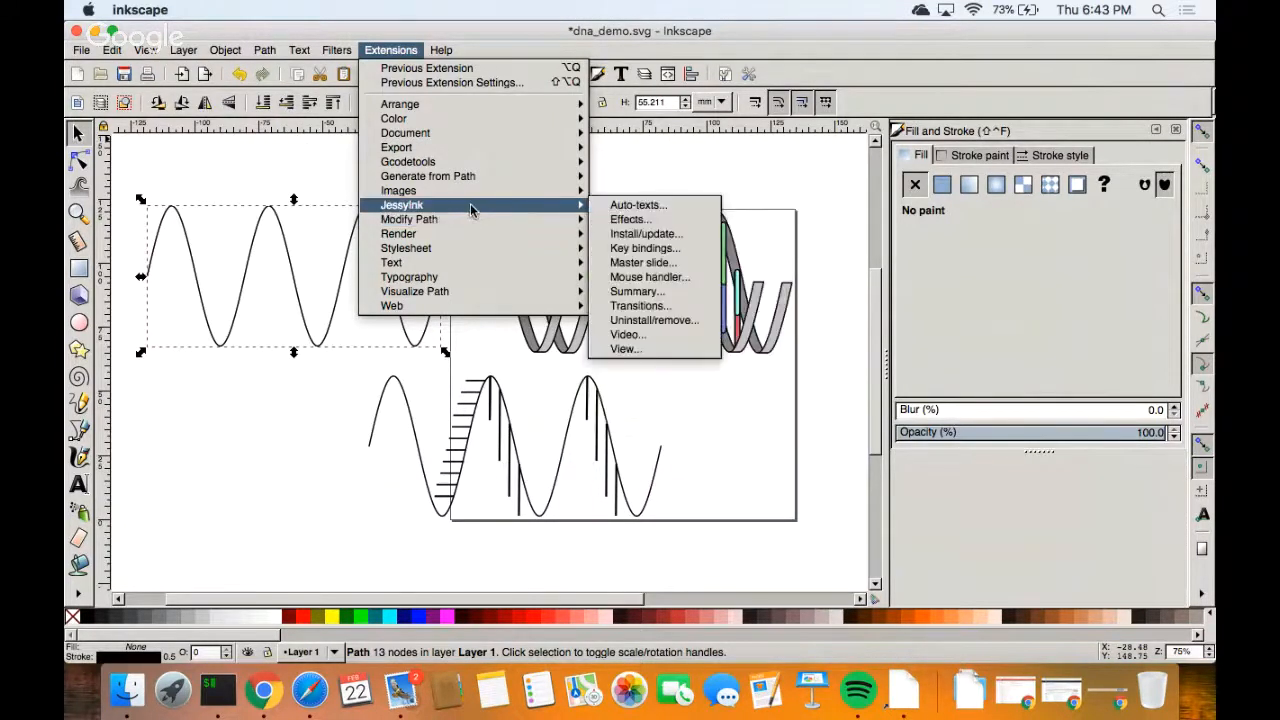
pyautogui.moveTo(482, 187)
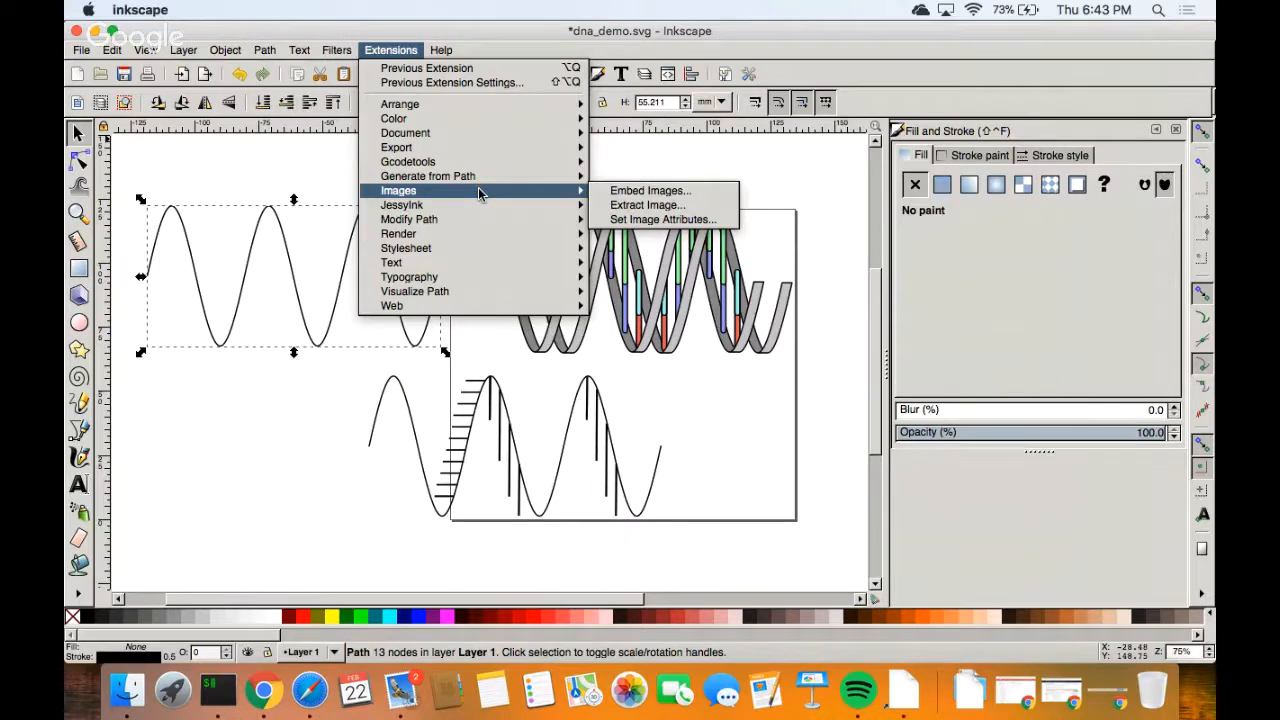
pyautogui.moveTo(519, 163)
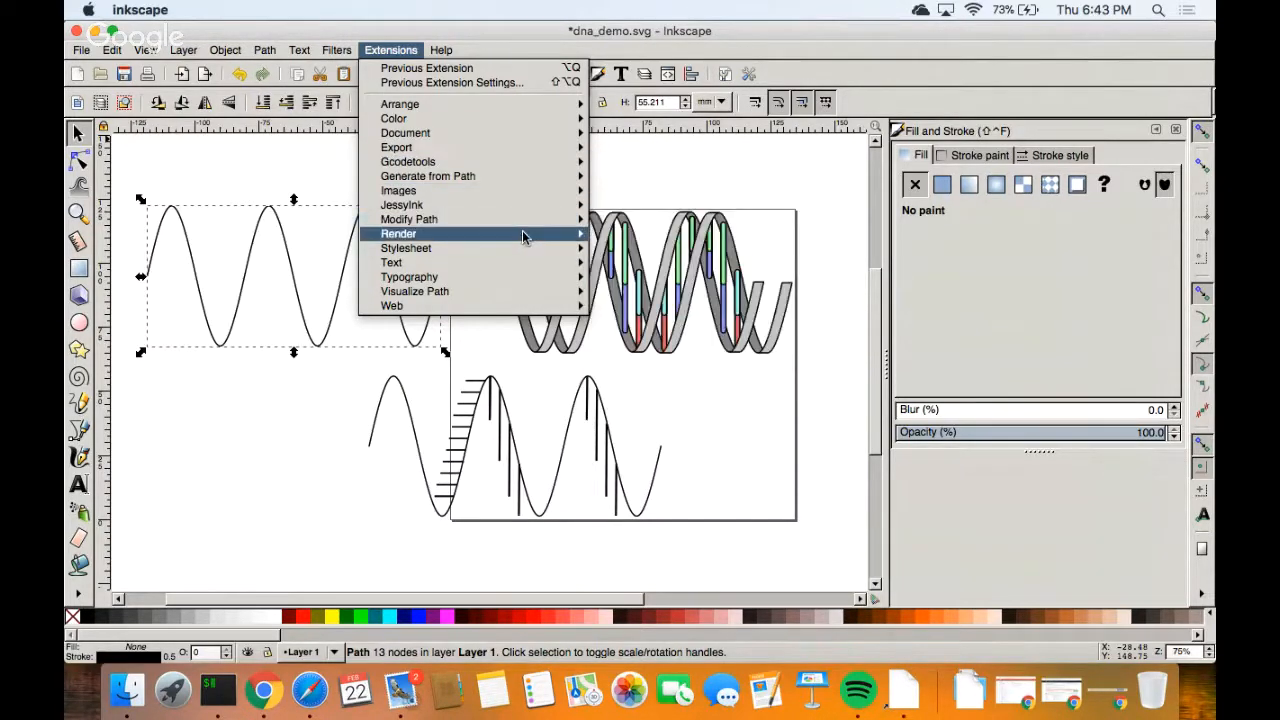
pyautogui.moveTo(519, 239)
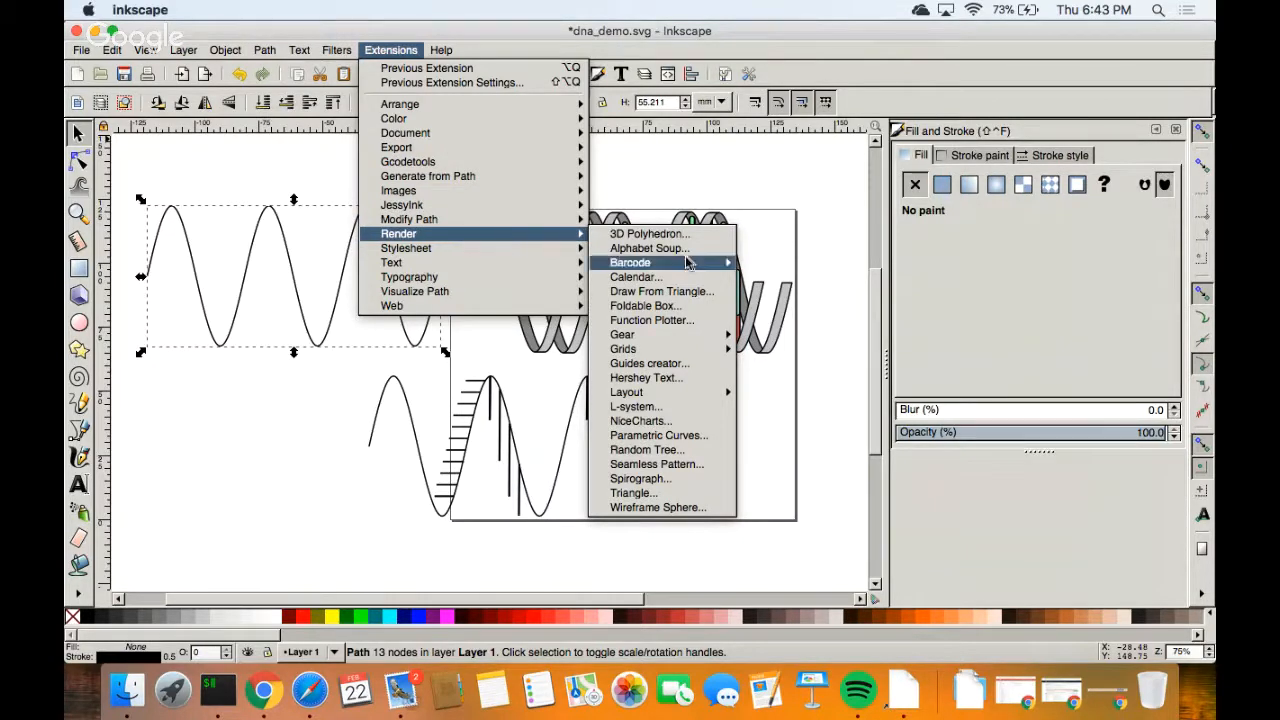
pyautogui.click(681, 322)
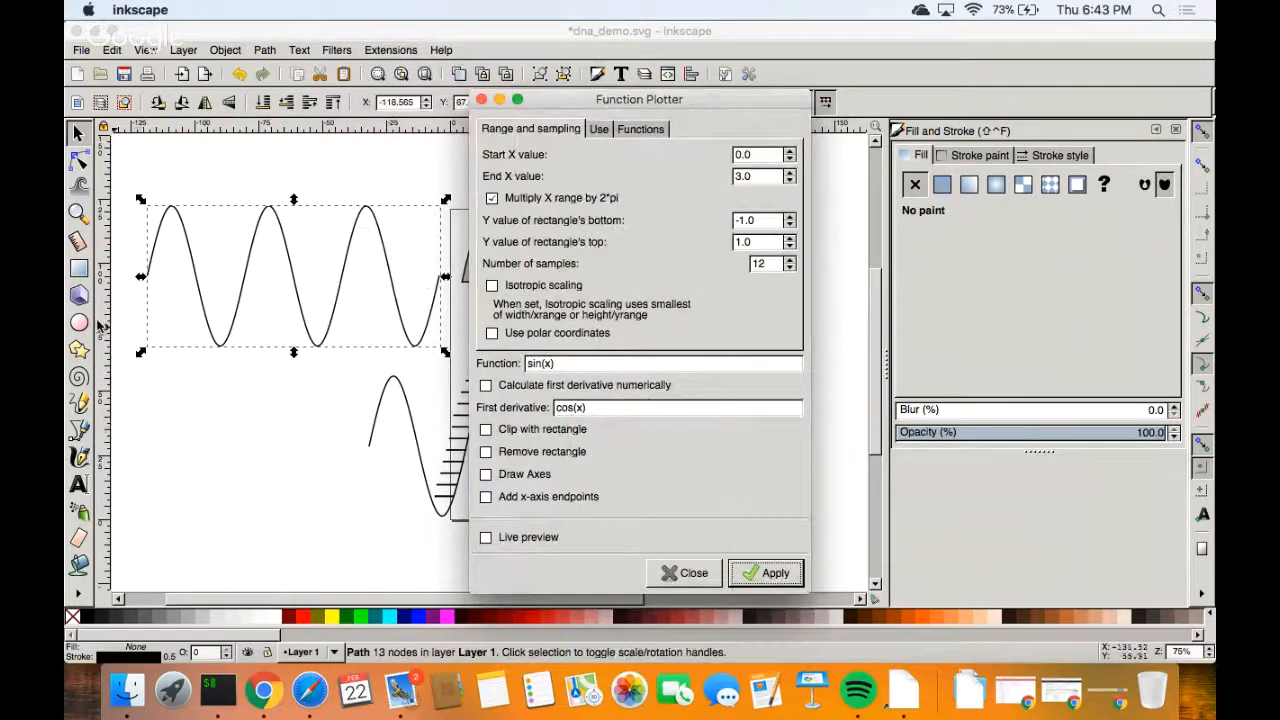
# Draw a rectangle about 101 mm wide and 52 mm high below the separated sine curve.
pyautogui.click(78, 268)
pyautogui.moveTo(148, 379); pyautogui.dragTo(402, 514)
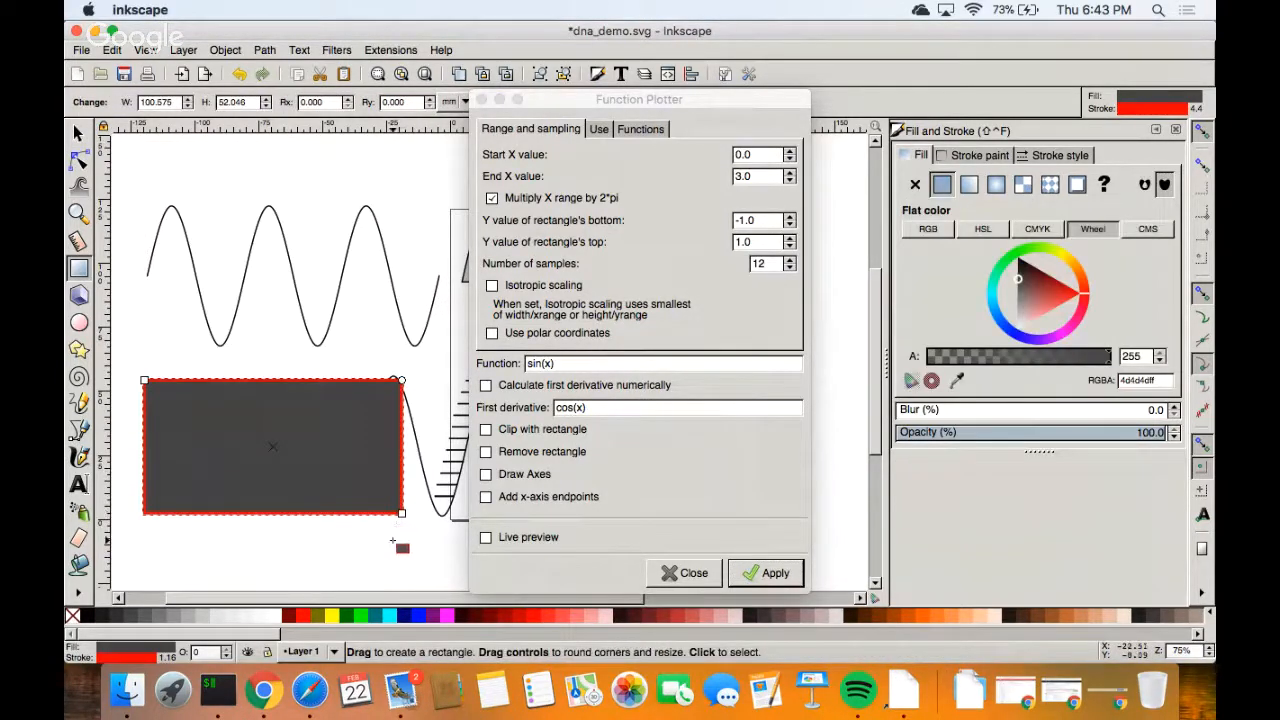
# Review the Function Plotter's range, sampling, function and first derivative settings, along with its usage notes and the list of supported functions.
pyautogui.click(637, 511)
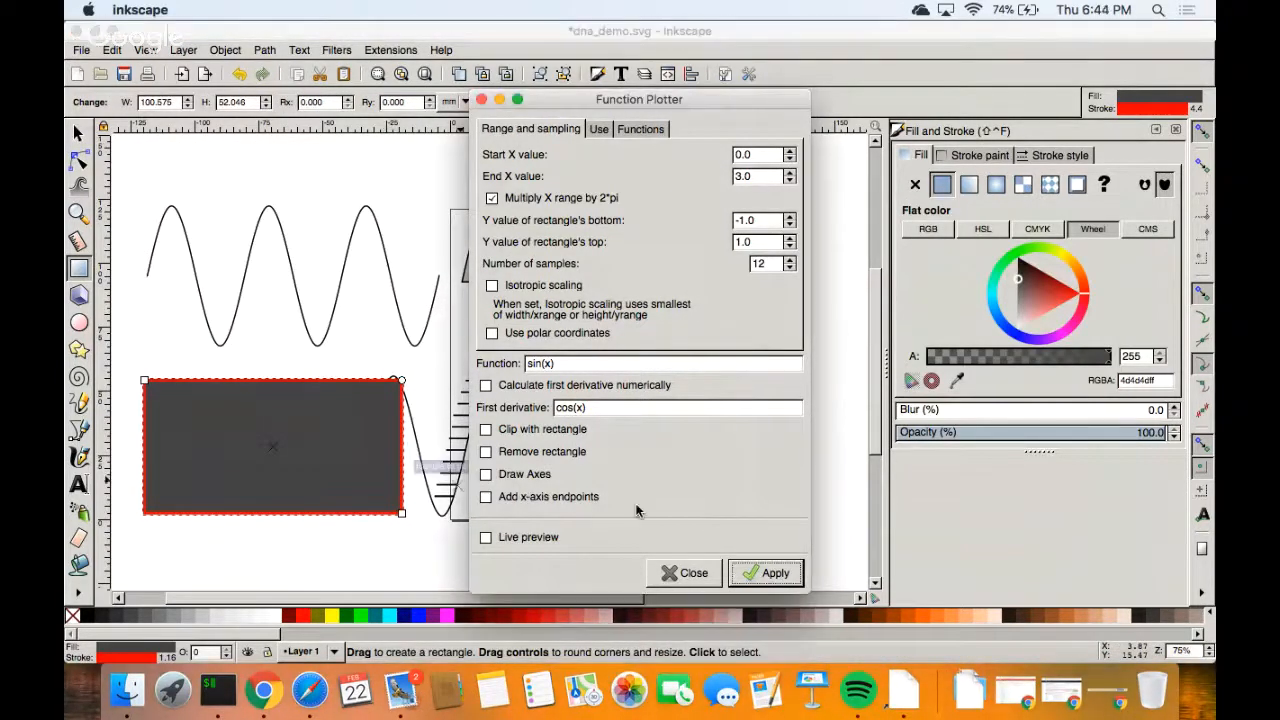
pyautogui.click(767, 154)
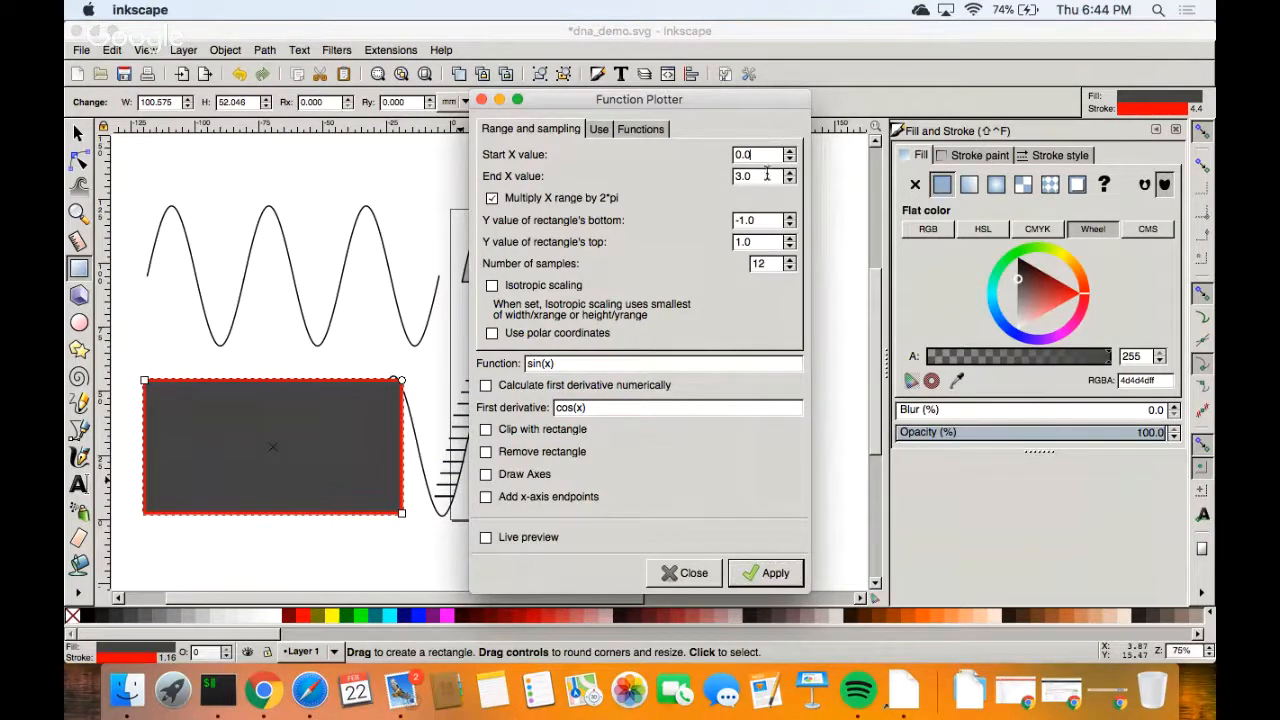
pyautogui.click(767, 175)
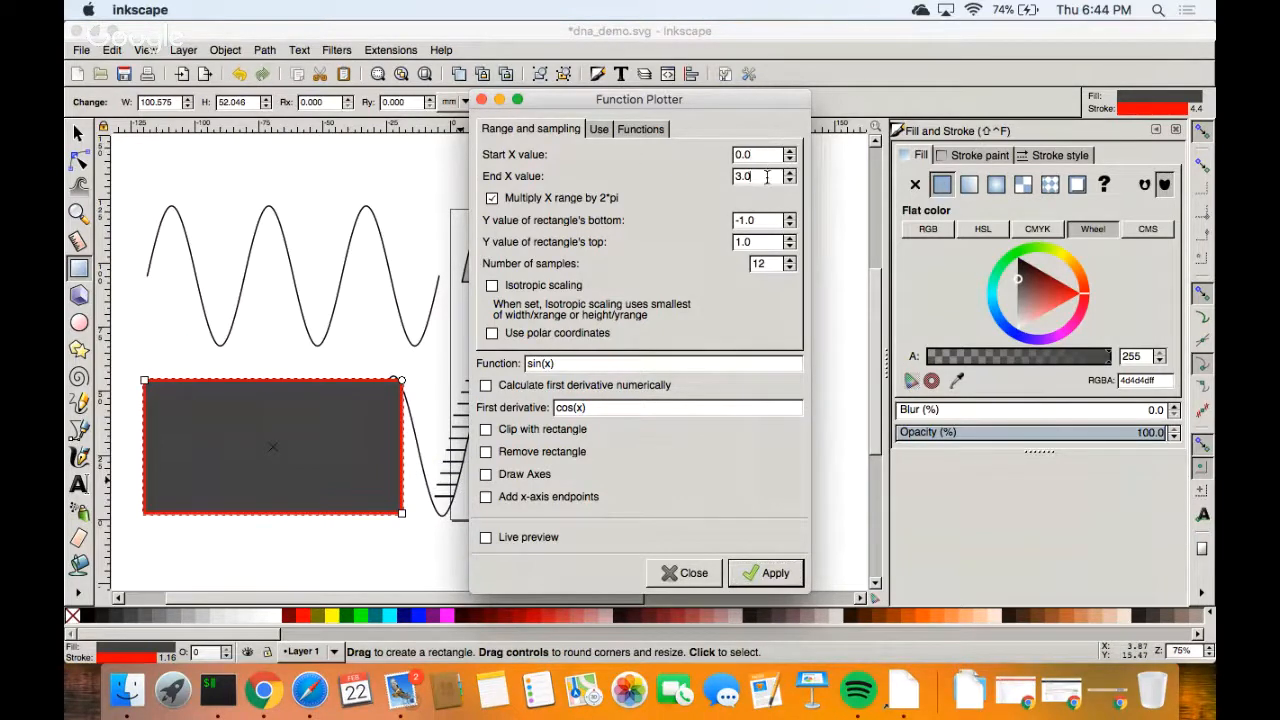
pyautogui.click(493, 198)
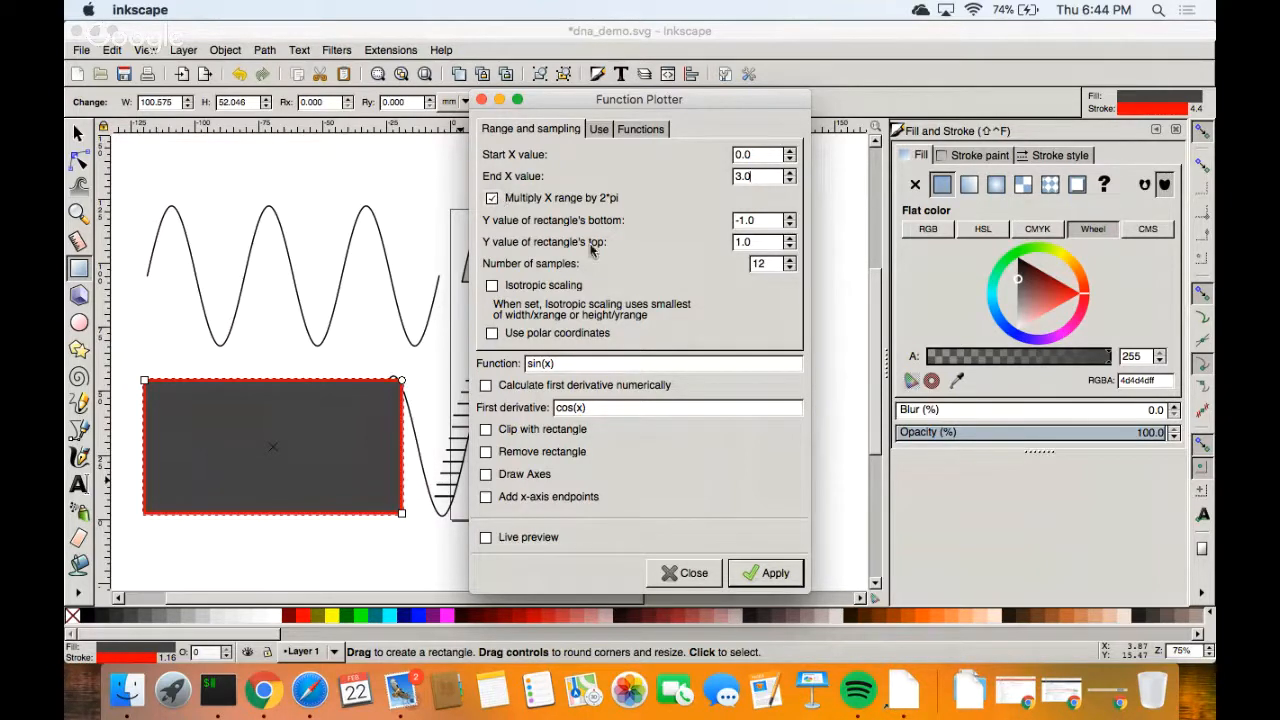
pyautogui.click(586, 368)
pyautogui.click(770, 264)
pyautogui.click(589, 367)
pyautogui.click(597, 410)
pyautogui.click(598, 130)
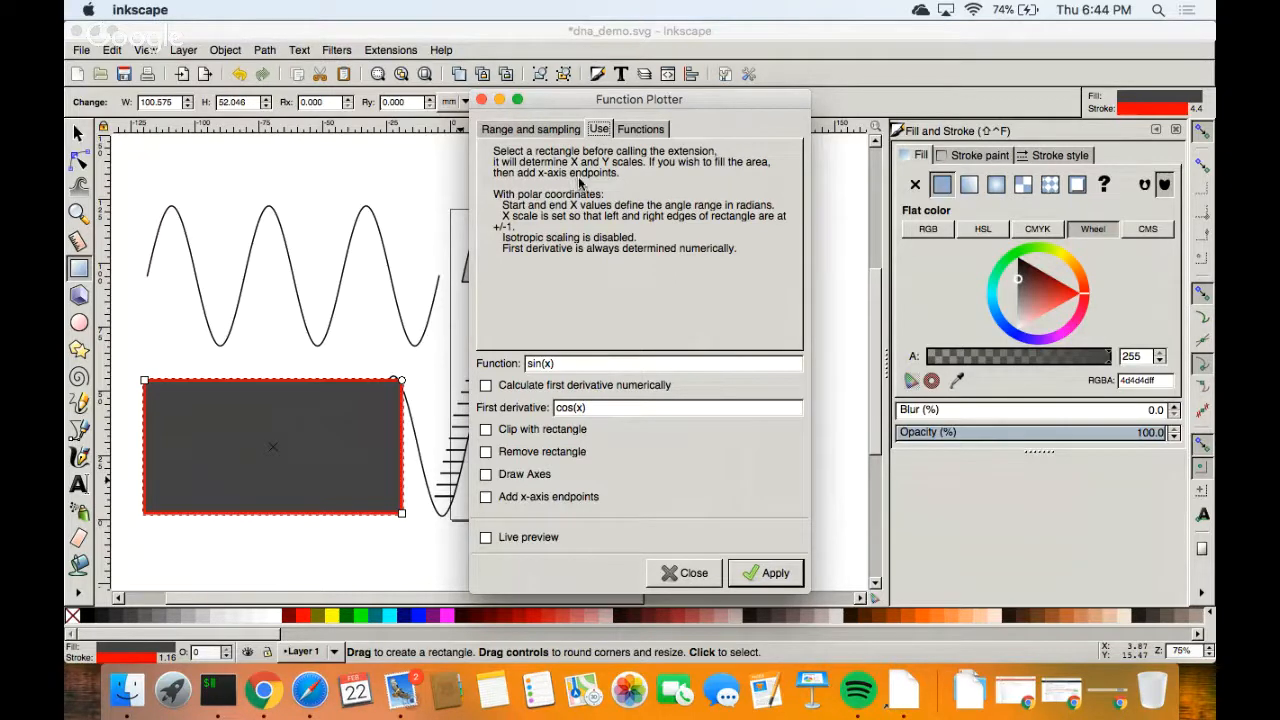
pyautogui.click(640, 131)
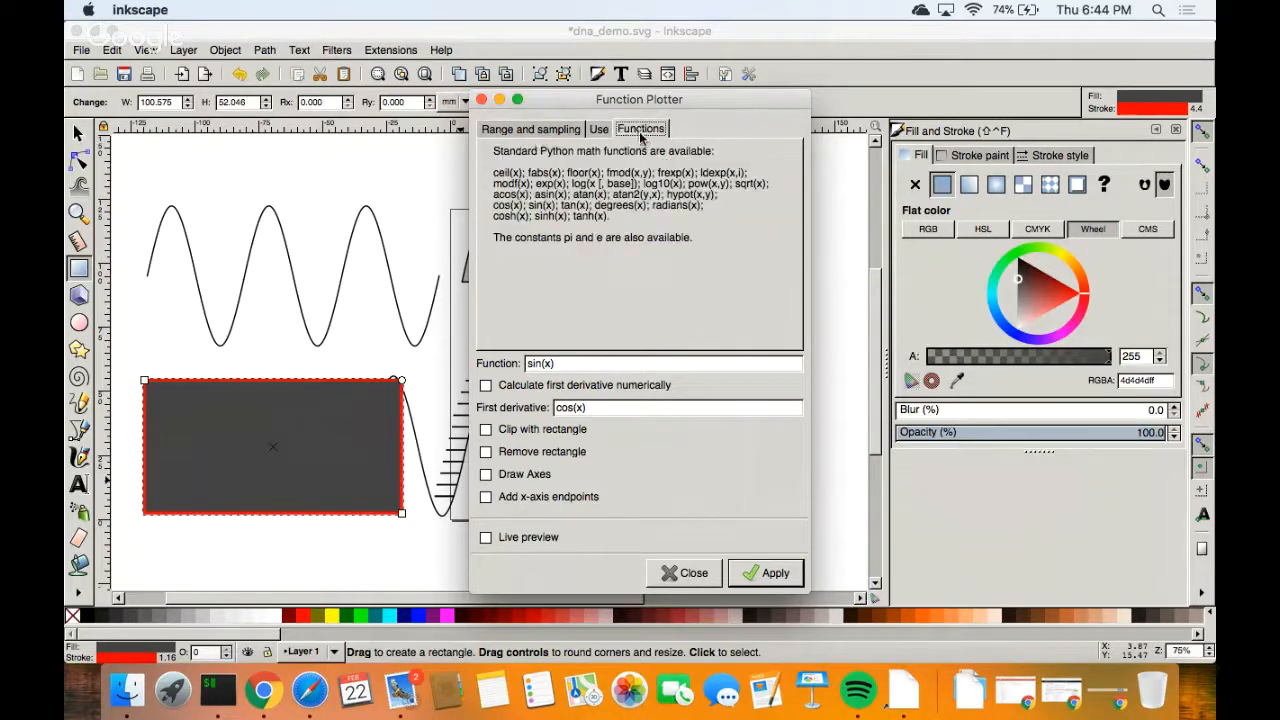
pyautogui.click(536, 131)
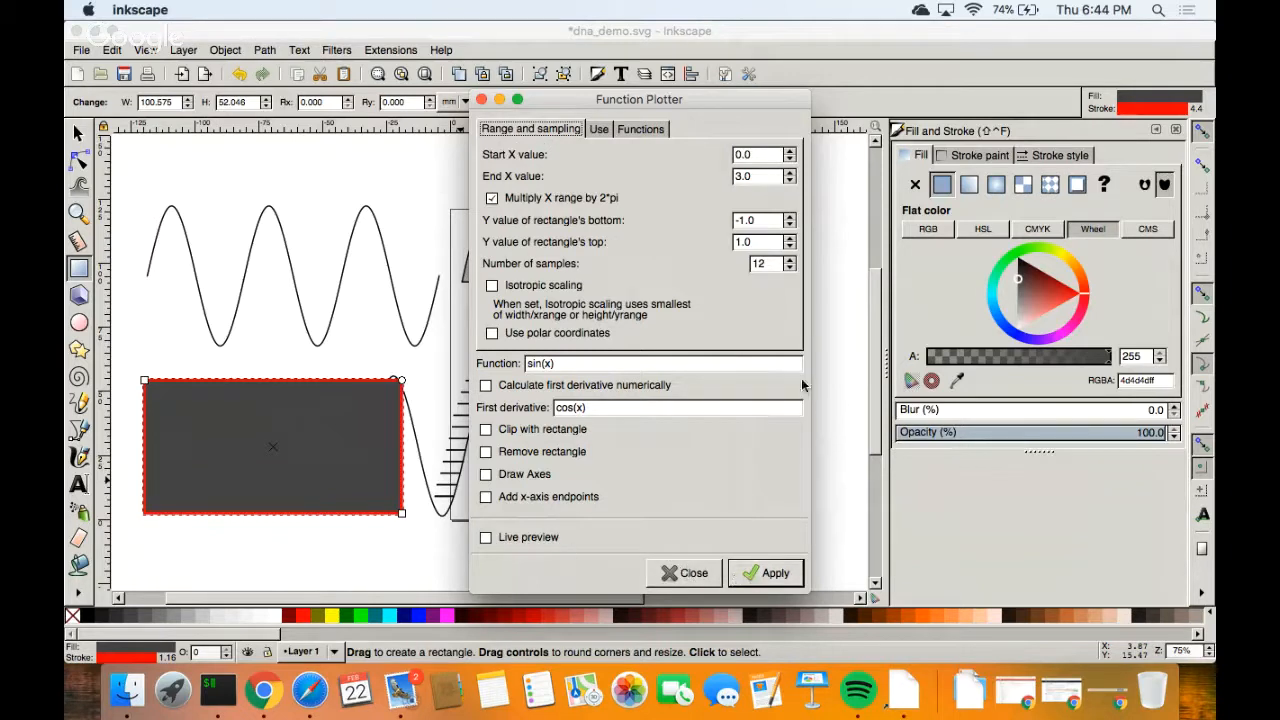
# Set the number of samples to 5 and try to plot sin(x) within the selected rectangle.
pyautogui.click(790, 268)
pyautogui.click(790, 268)
pyautogui.click(790, 268)
pyautogui.click(790, 268)
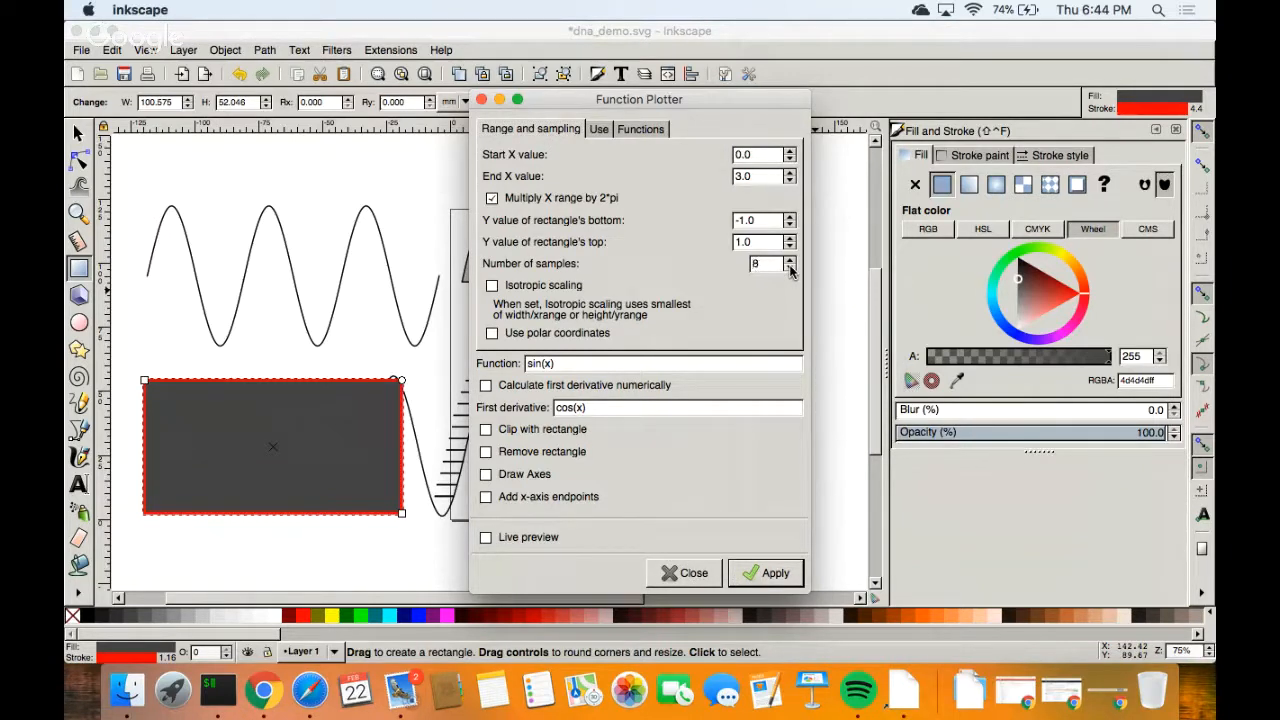
pyautogui.click(790, 268)
pyautogui.click(764, 578)
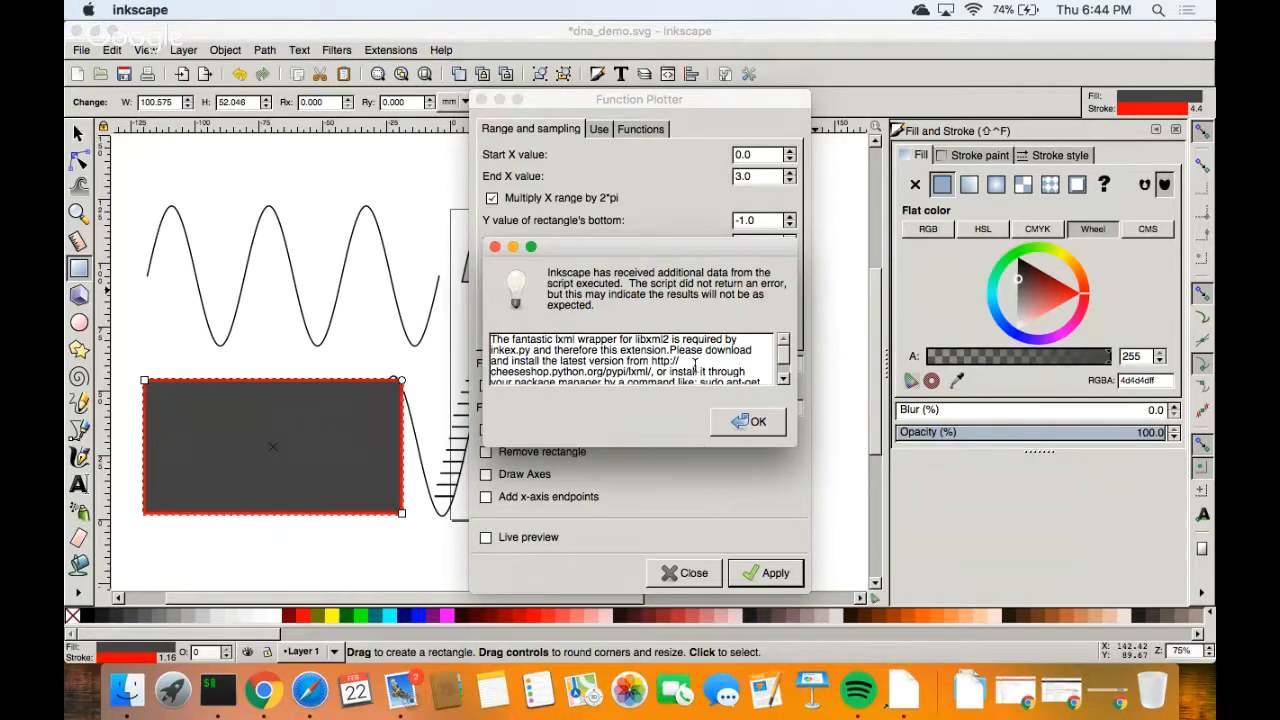
pyautogui.click(750, 421)
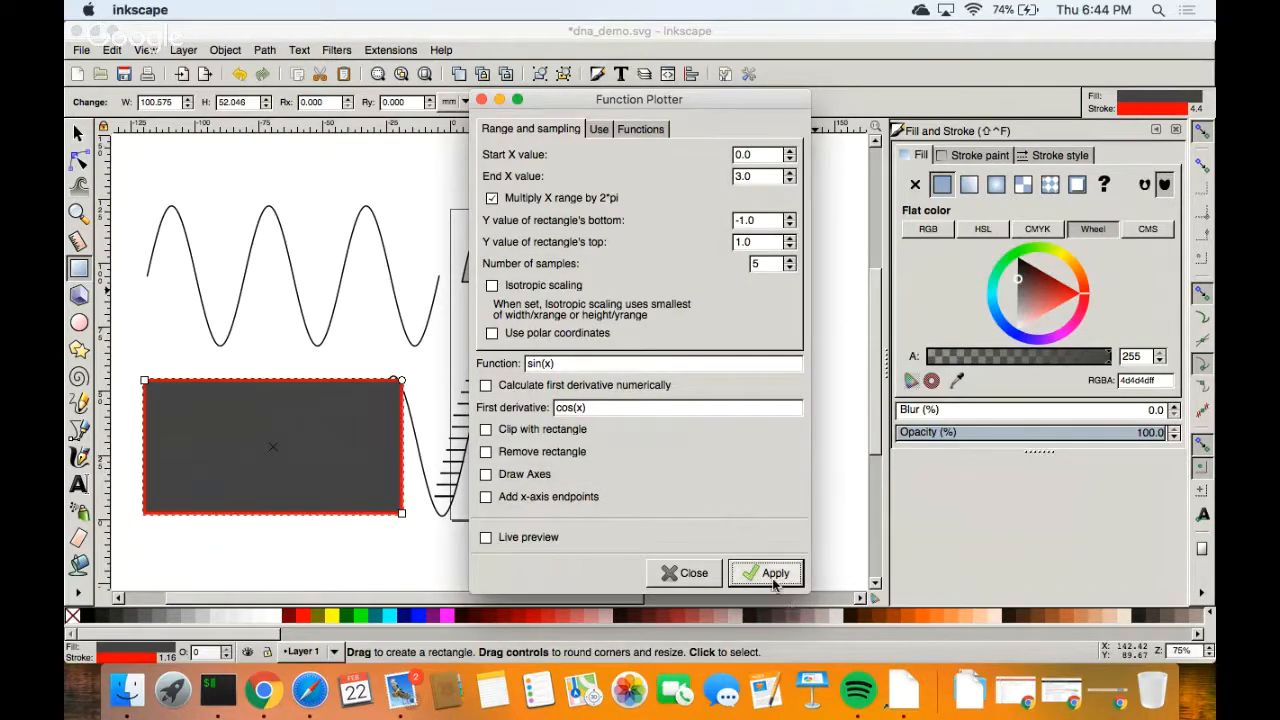
# Switch to iTerm, open a new terminal tab, and return to Inkscape.
pyautogui.click(205, 700)
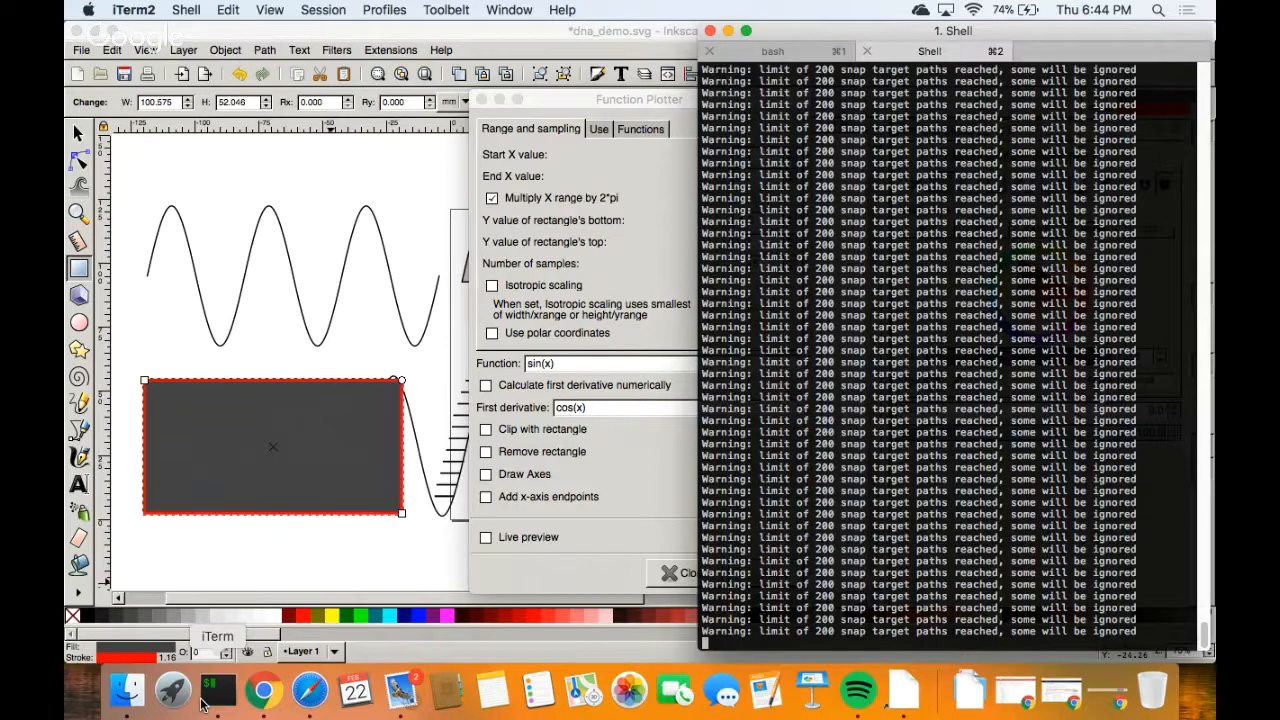
pyautogui.press('super+t')
pyautogui.click(392, 141)
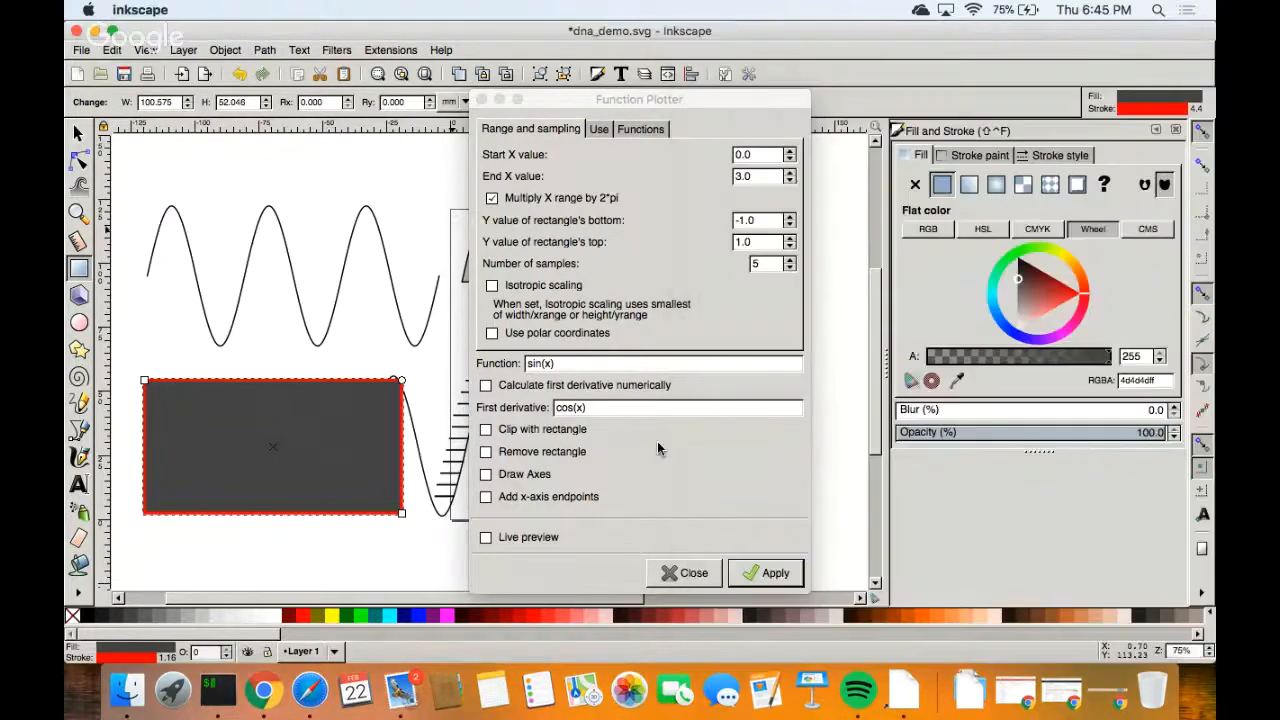
# Try again to plot sin(x) in the rectangle with the same settings, examine the script's message, and close the Function Plotter.
pyautogui.click(775, 573)
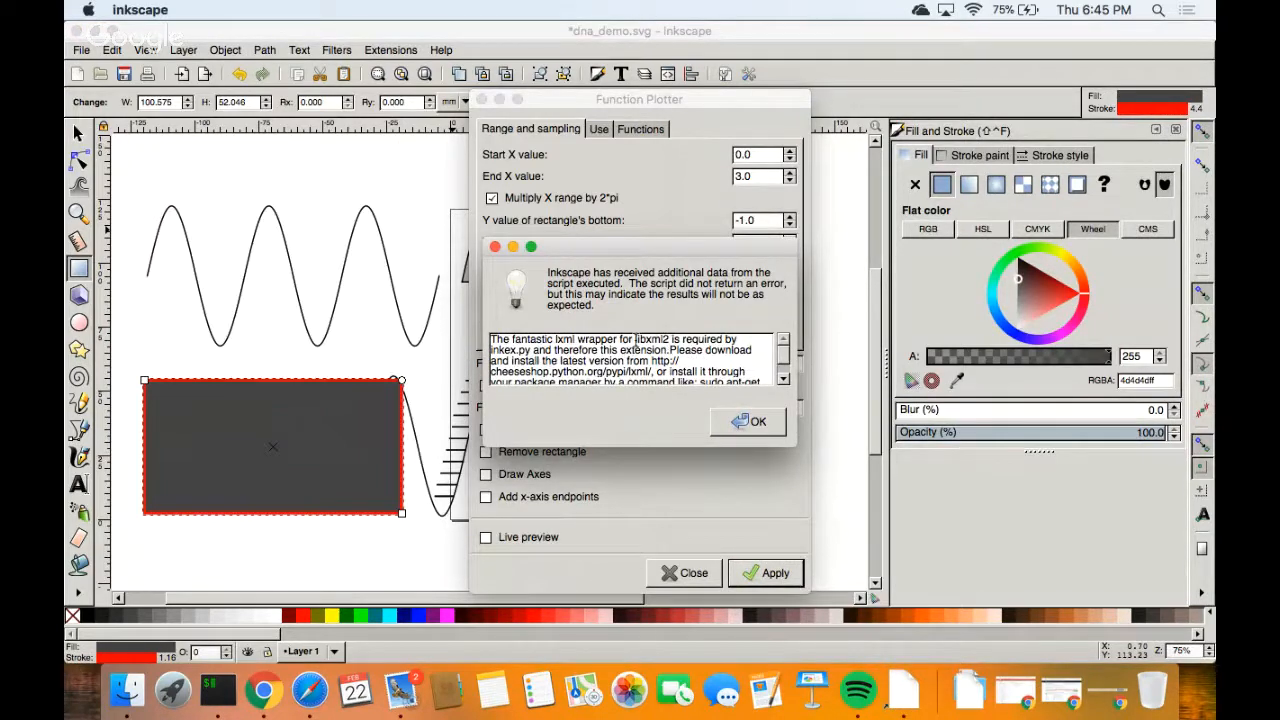
pyautogui.moveTo(636, 340); pyautogui.dragTo(669, 340)
pyautogui.click(698, 370)
pyautogui.click(741, 420)
pyautogui.click(688, 573)
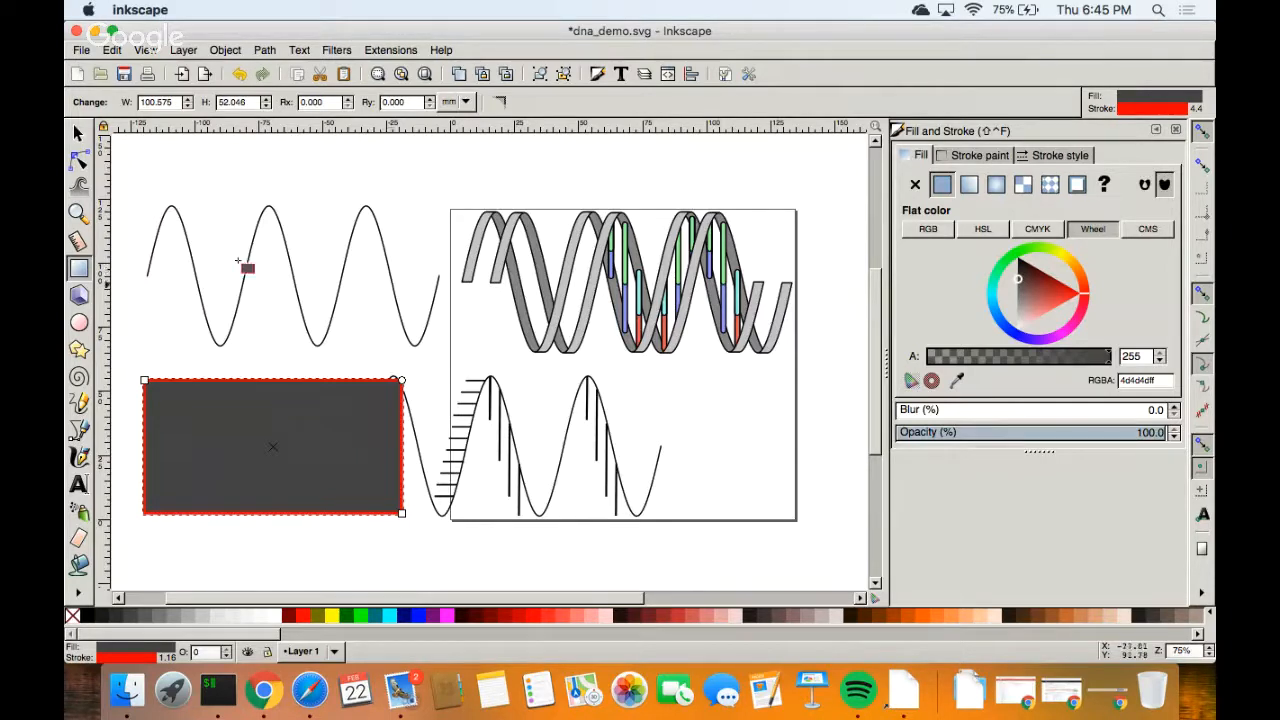
# Activate the Selector tool for the dark rectangle below the separated sine curve.
pyautogui.click(78, 132)
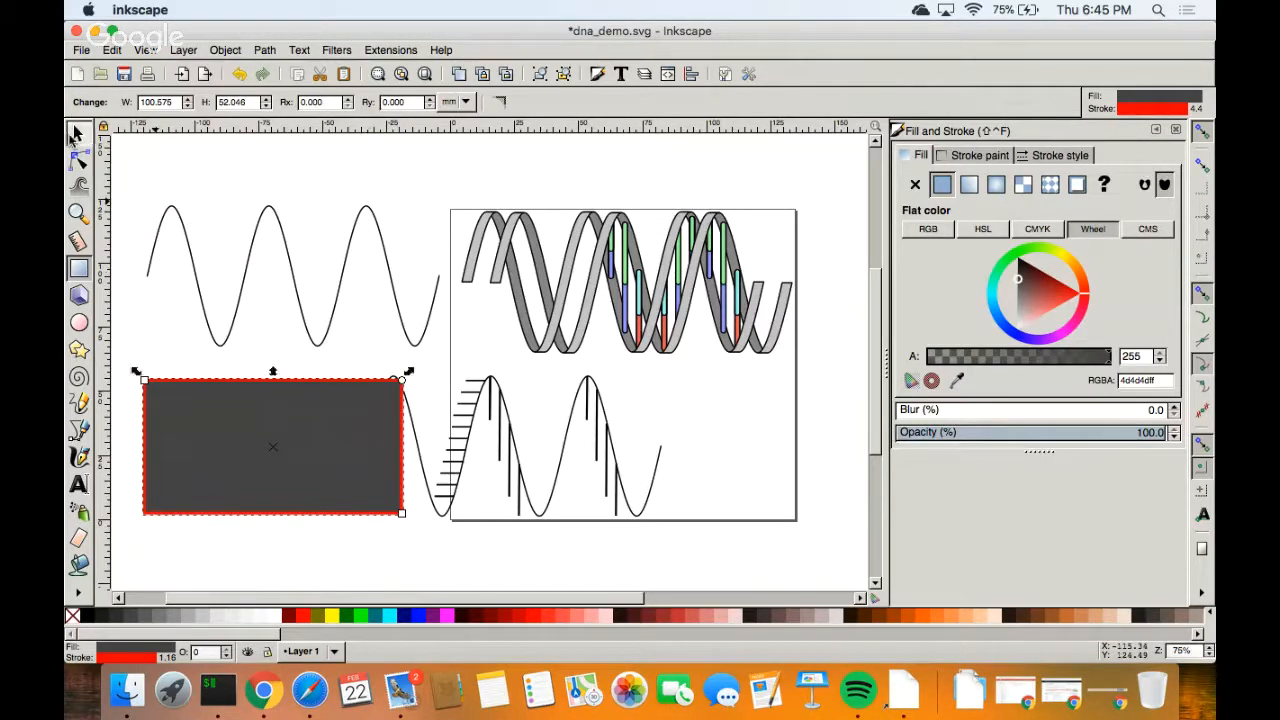
# Try reshaping the sine wave's middle peak by raising its node and pulling its curve handle outward.
pyautogui.click(194, 241)
pyautogui.click(183, 232)
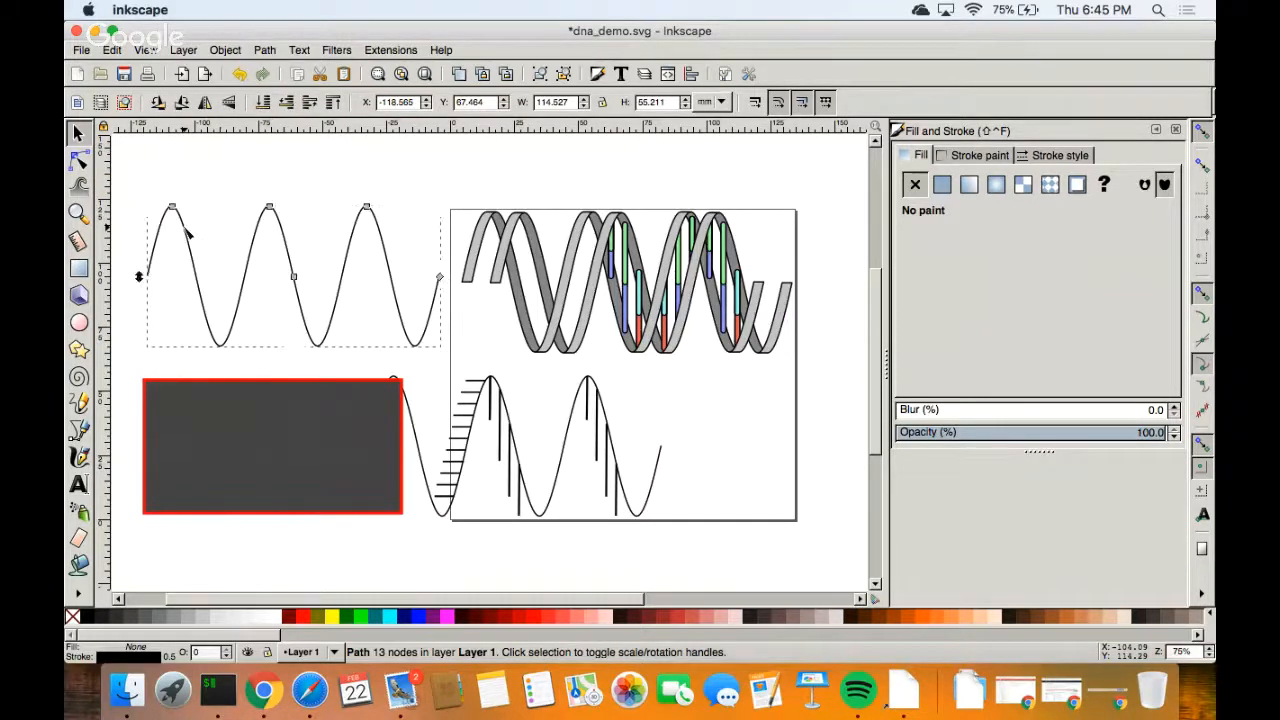
pyautogui.press('F2')
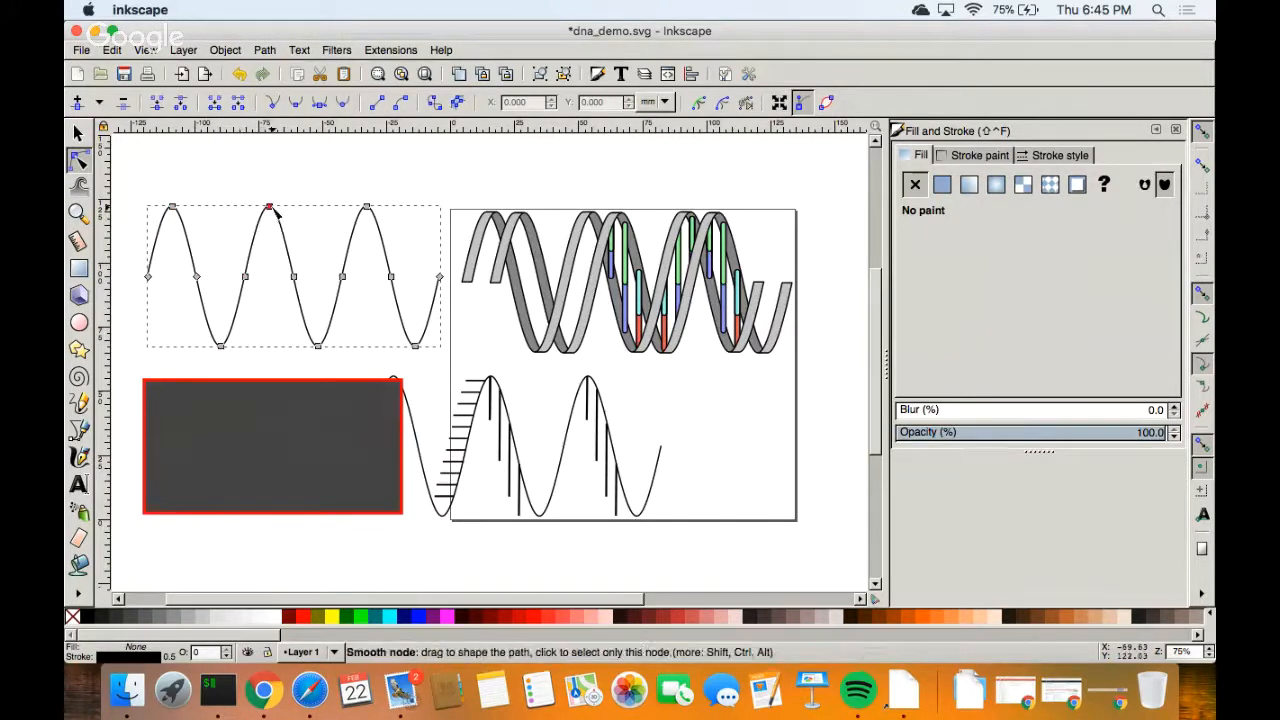
pyautogui.moveTo(271, 208); pyautogui.dragTo(281, 179)
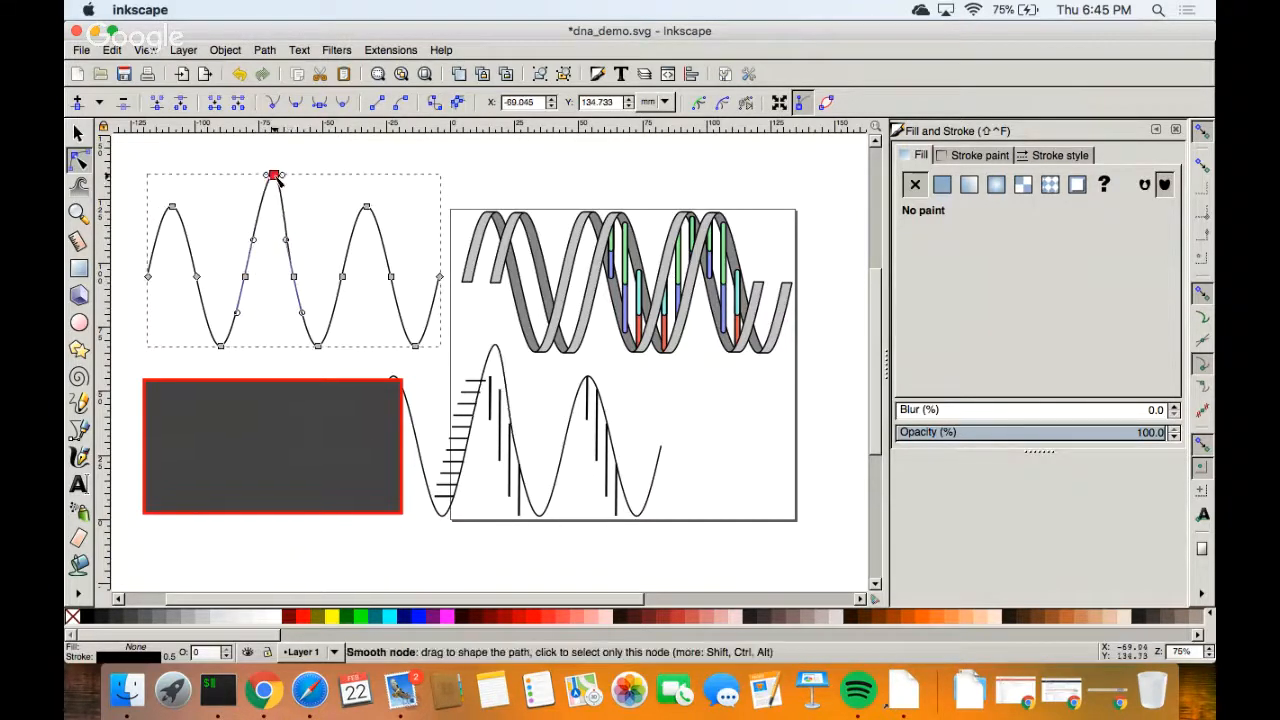
pyautogui.moveTo(335, 200)
pyautogui.mouseDown()
pyautogui.moveTo(386, 221)
pyautogui.moveTo(368, 250)
pyautogui.moveTo(374, 240)
pyautogui.mouseUp()
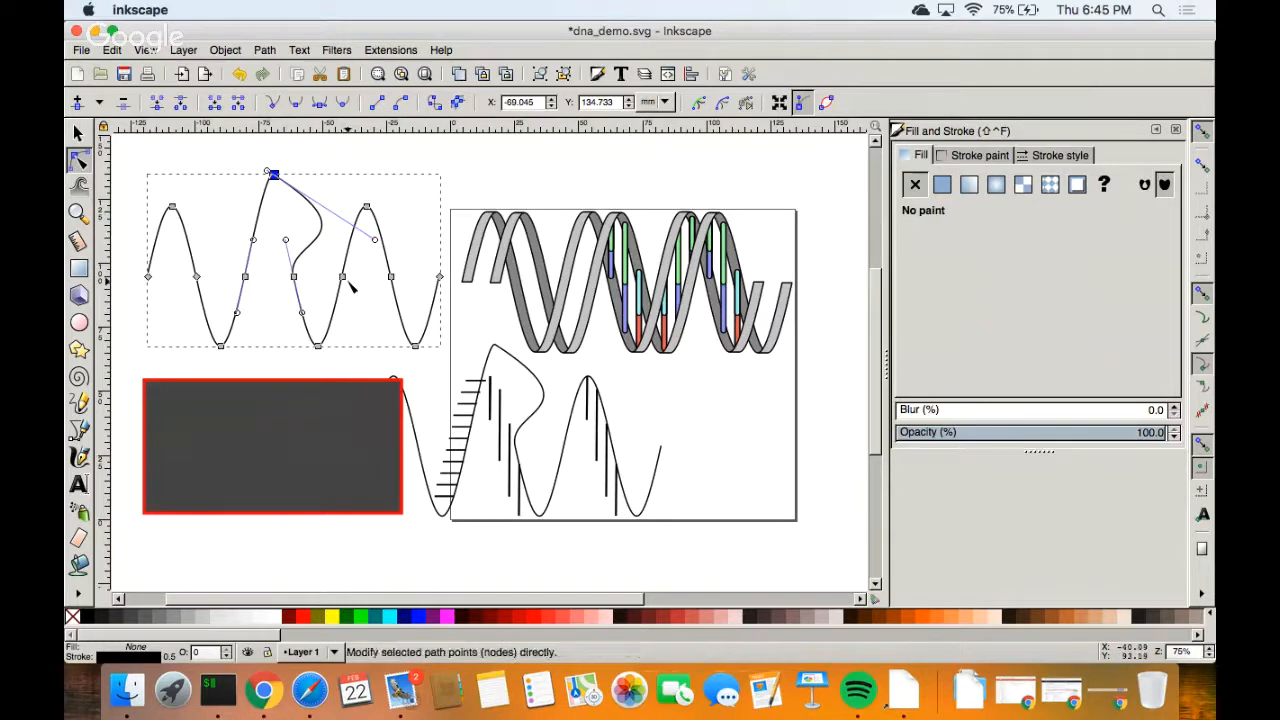
# Undo the node and handle edits on the sine wave's middle peak and clear the node selection.
pyautogui.hotkey('ctrl', 'z')
pyautogui.hotkey('ctrl', 'z')
pyautogui.hotkey('ctrl', 'z')
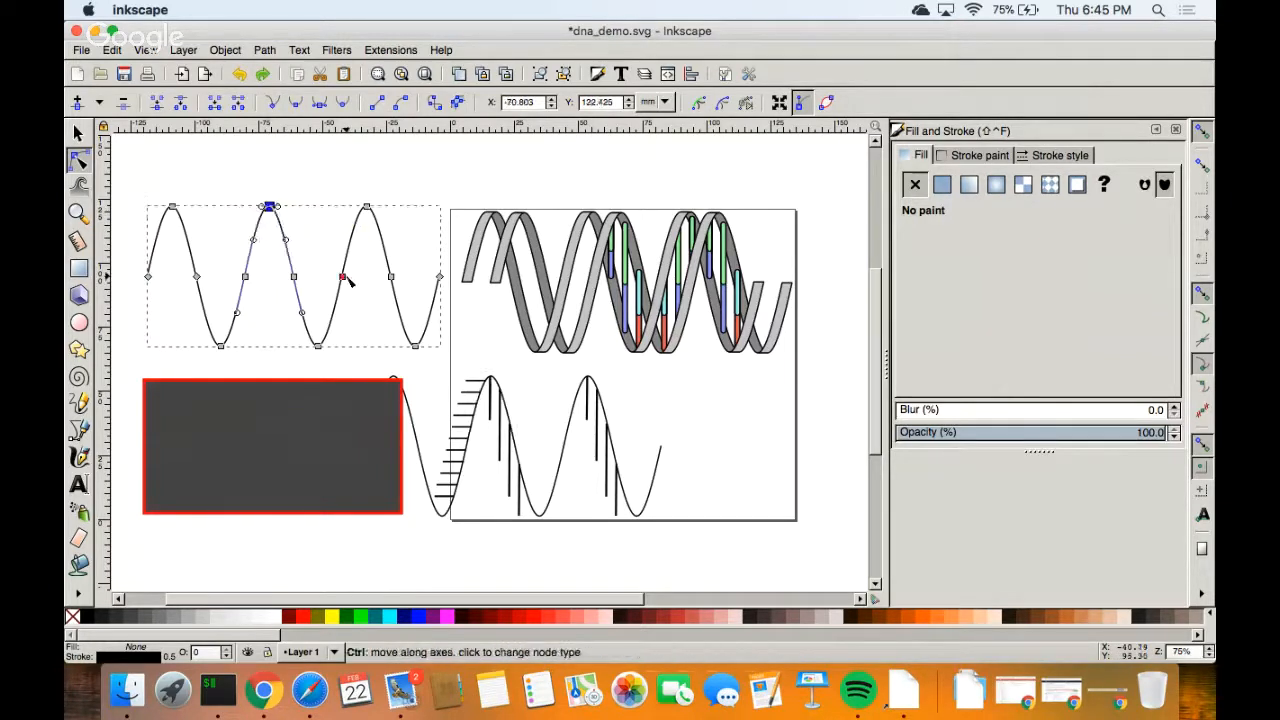
pyautogui.click(253, 160)
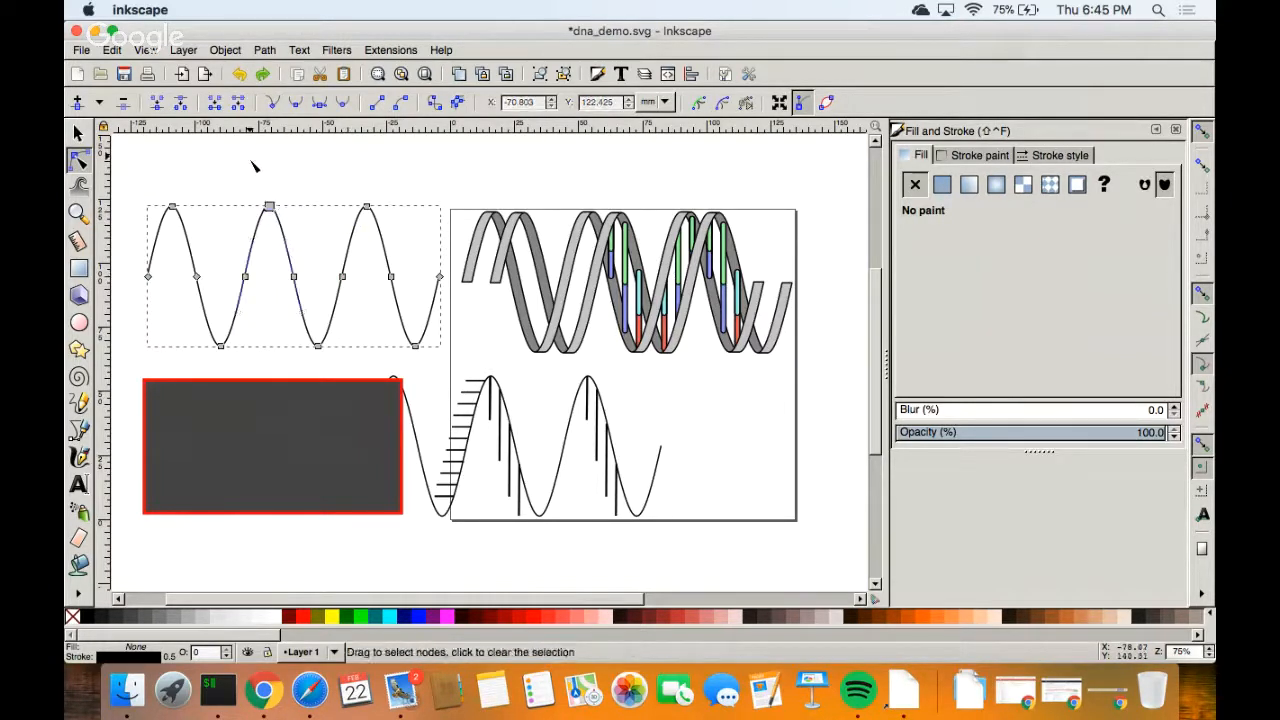
pyautogui.click(254, 165)
# Duplicate the upper sine wave and shift the copy horizontally by about 7 mm.
pyautogui.click(79, 133)
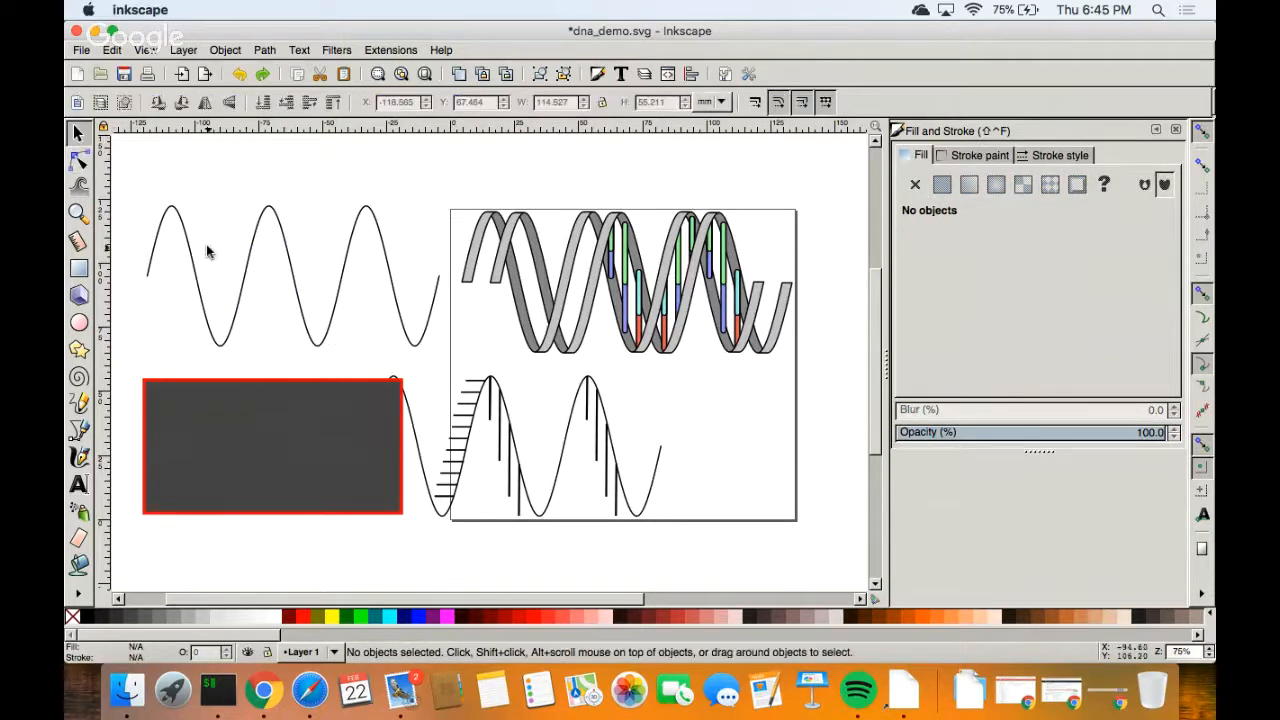
pyautogui.click(195, 262)
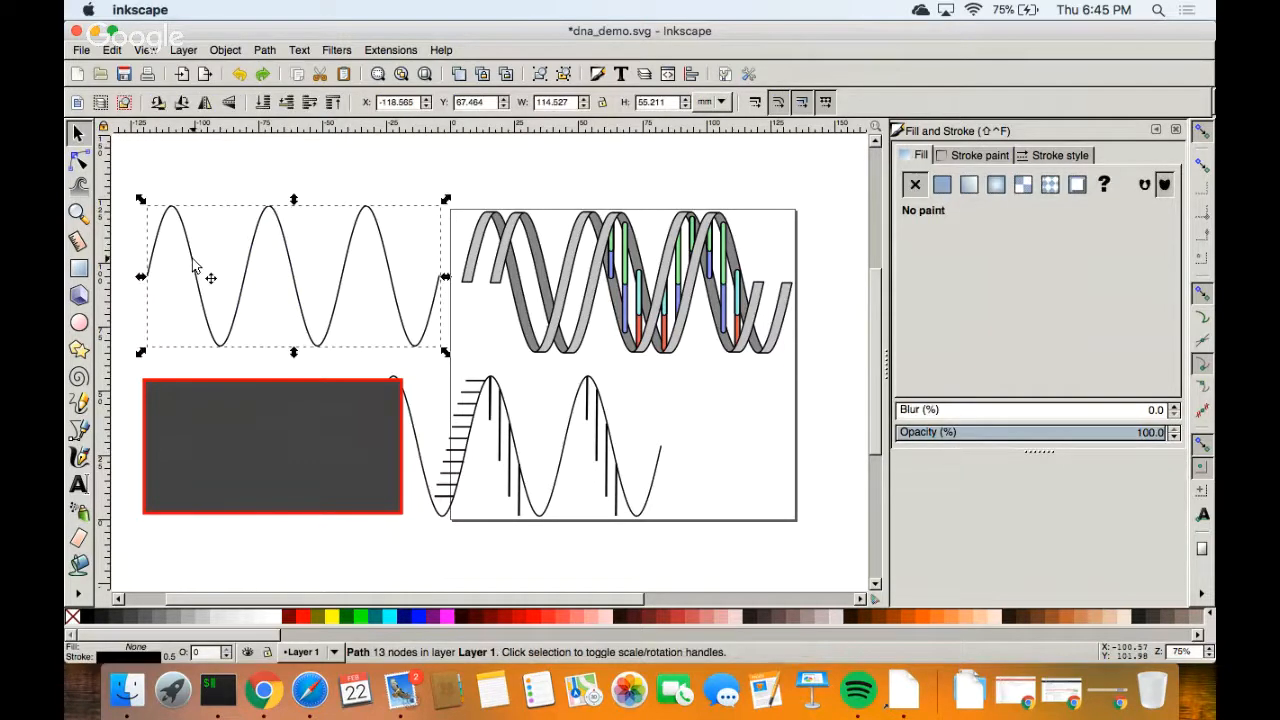
pyautogui.hotkey('ctrl', 'd')
pyautogui.moveTo(194, 261); pyautogui.dragTo(214, 262)
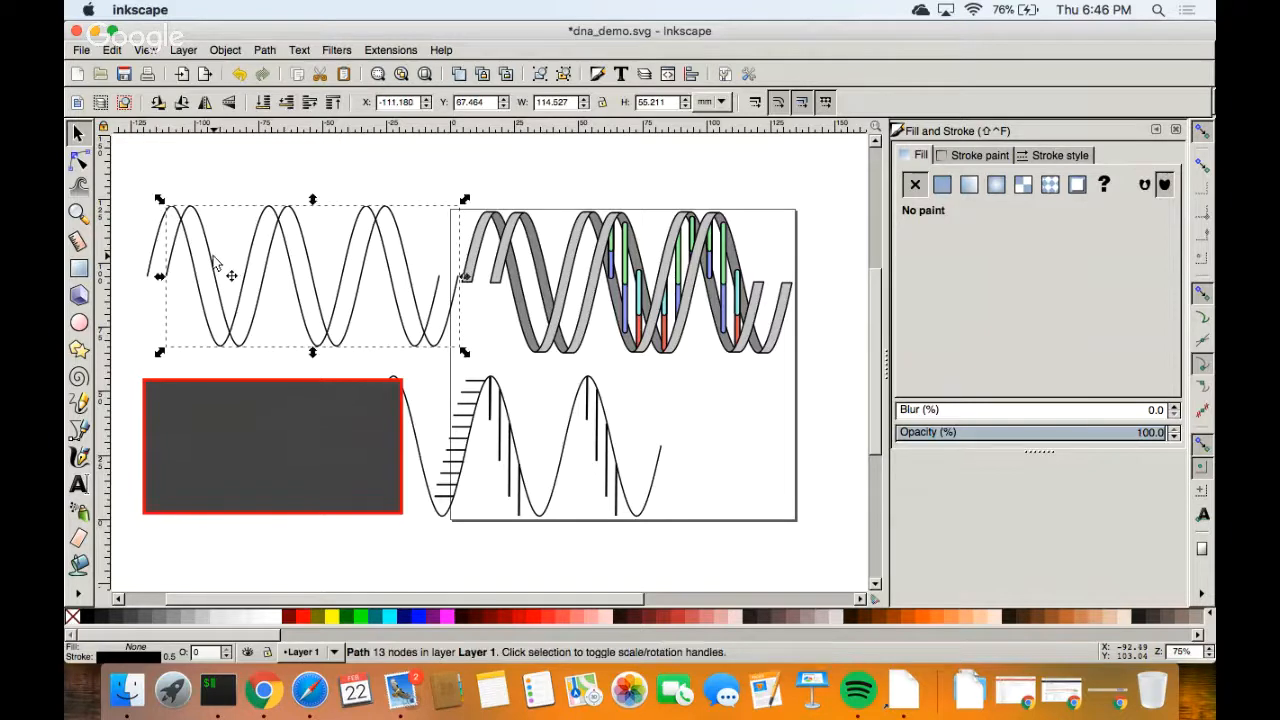
pyautogui.click(214, 262)
# Delete the shifted copy of the sine wave.
pyautogui.click(170, 188)
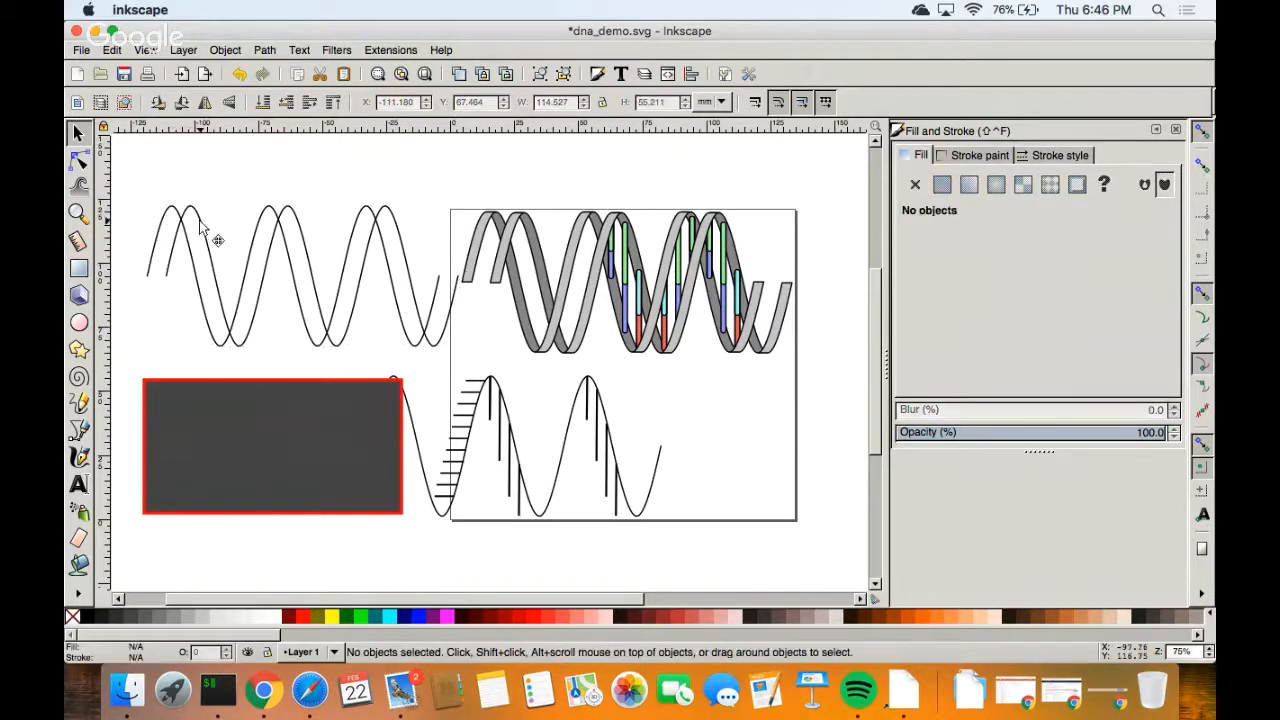
pyautogui.click(212, 236)
pyautogui.press('Delete')
# Duplicate the upper sine wave and offset the copy horizontally by about 9 mm, keeping it level with the original.
pyautogui.click(190, 228)
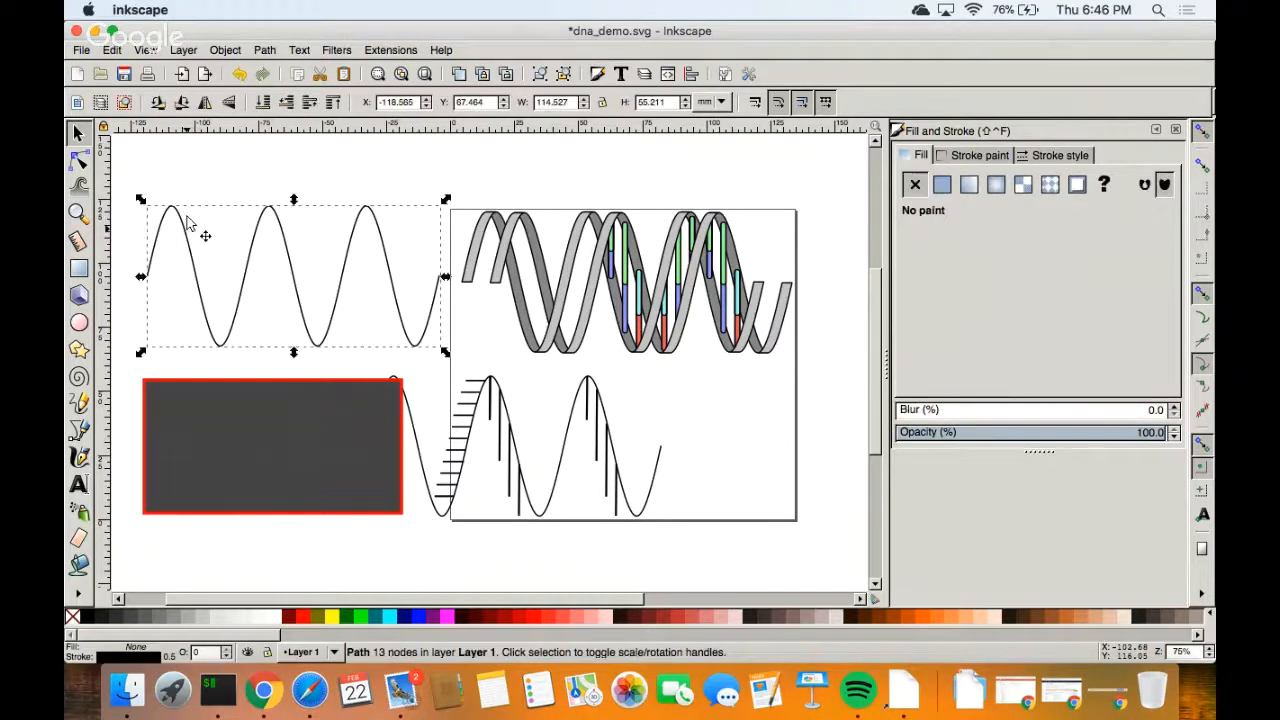
pyautogui.click(112, 50)
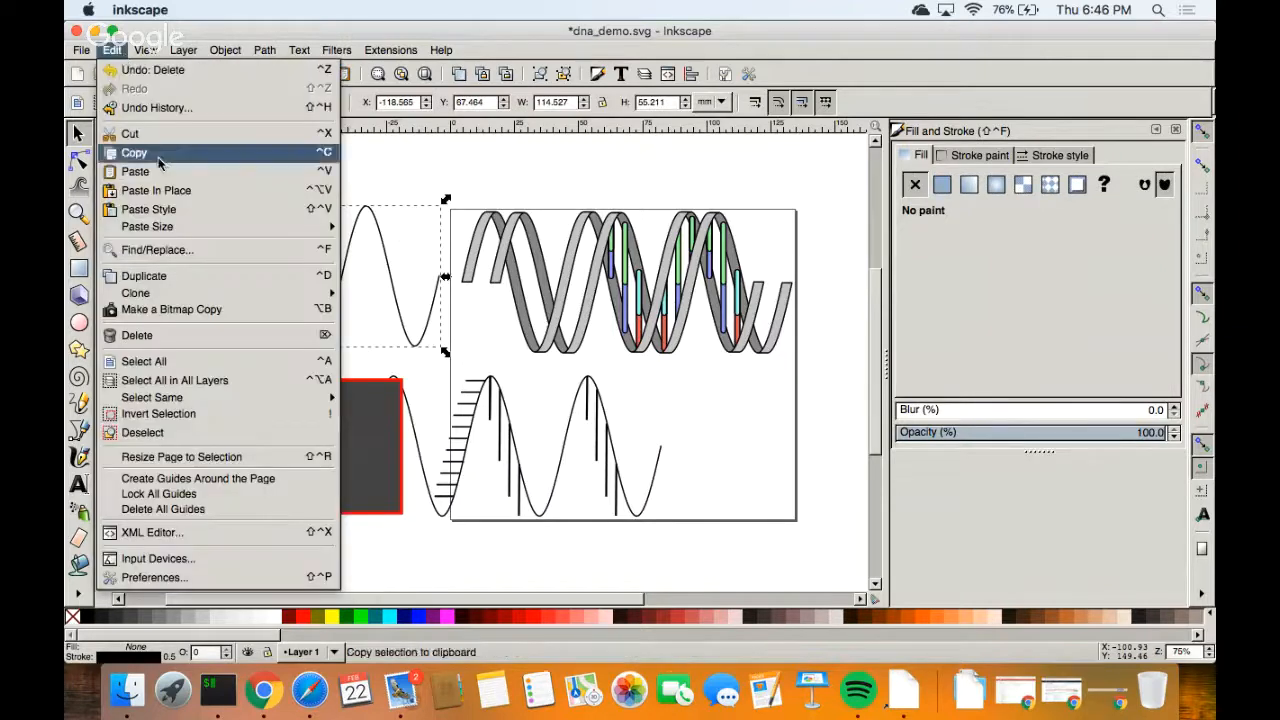
pyautogui.click(208, 277)
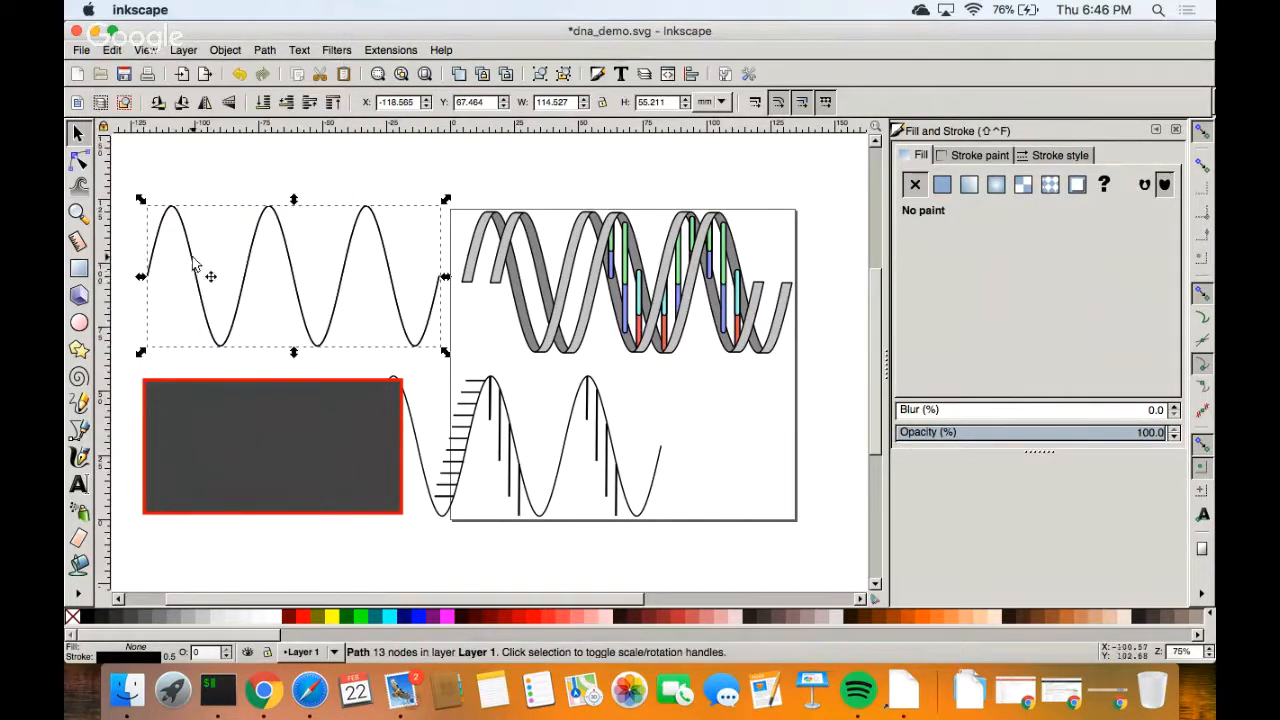
pyautogui.moveTo(193, 260); pyautogui.dragTo(222, 260)
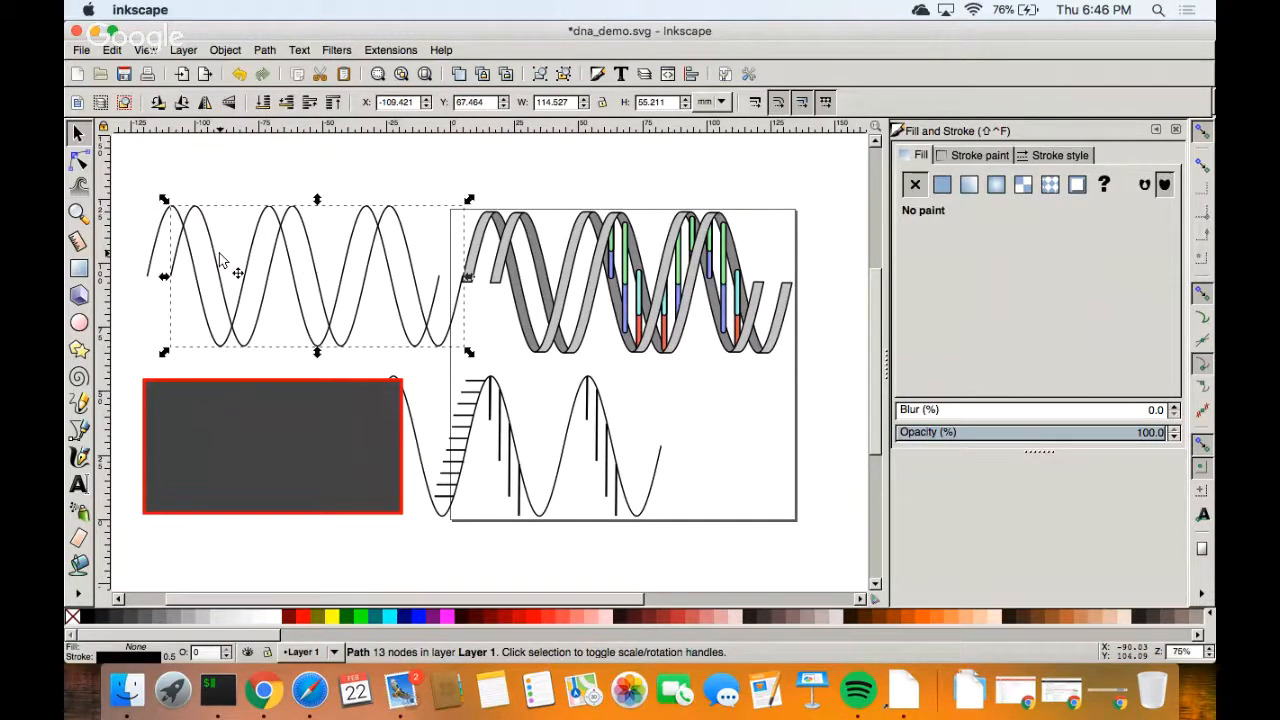
pyautogui.click(190, 158)
# Break both sine wave paths at all six of their upper peak nodes.
pyautogui.click(185, 229)
pyautogui.click(79, 160)
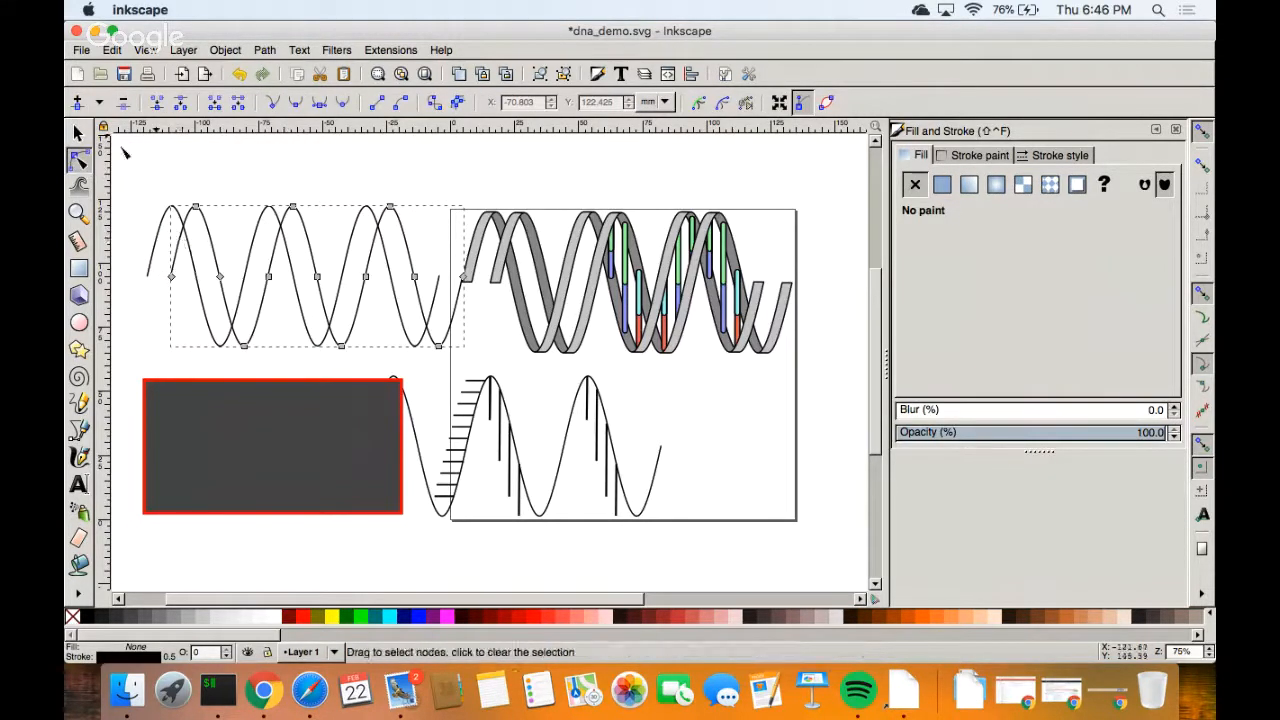
pyautogui.press('shift')
pyautogui.keyDown('shift'); pyautogui.click(159, 237); pyautogui.keyUp('shift')
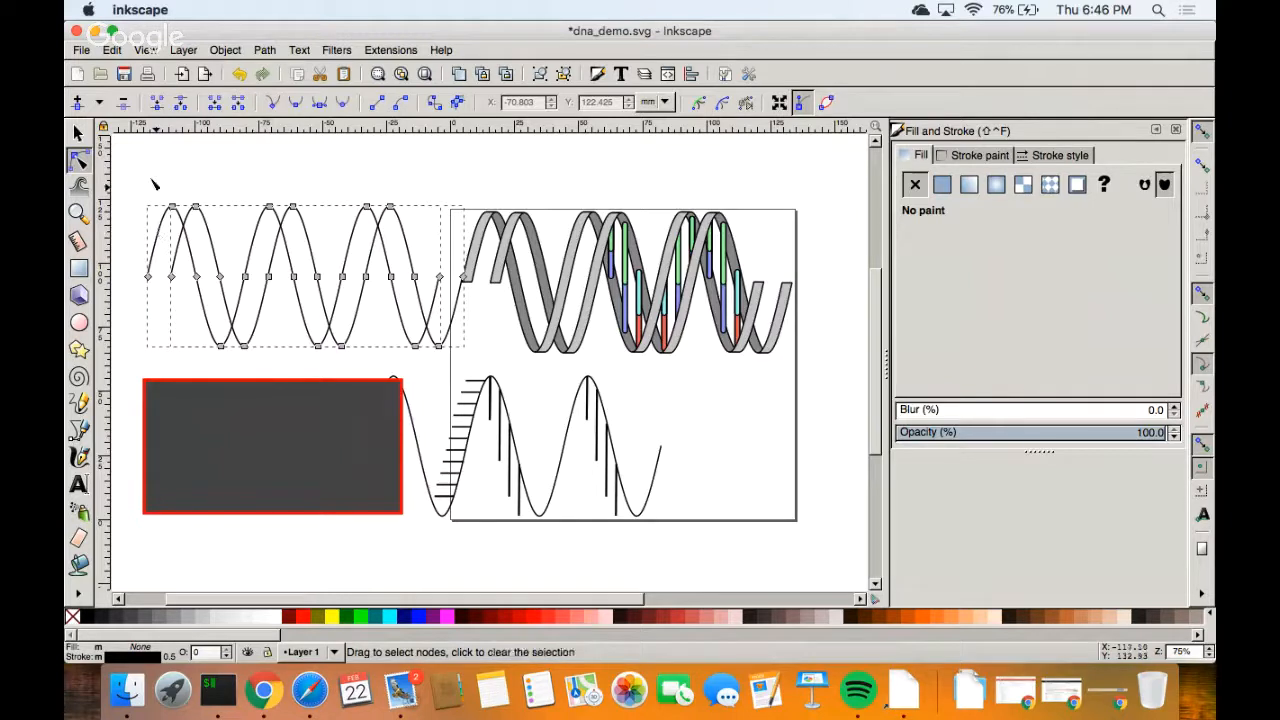
pyautogui.moveTo(148, 182); pyautogui.dragTo(423, 228)
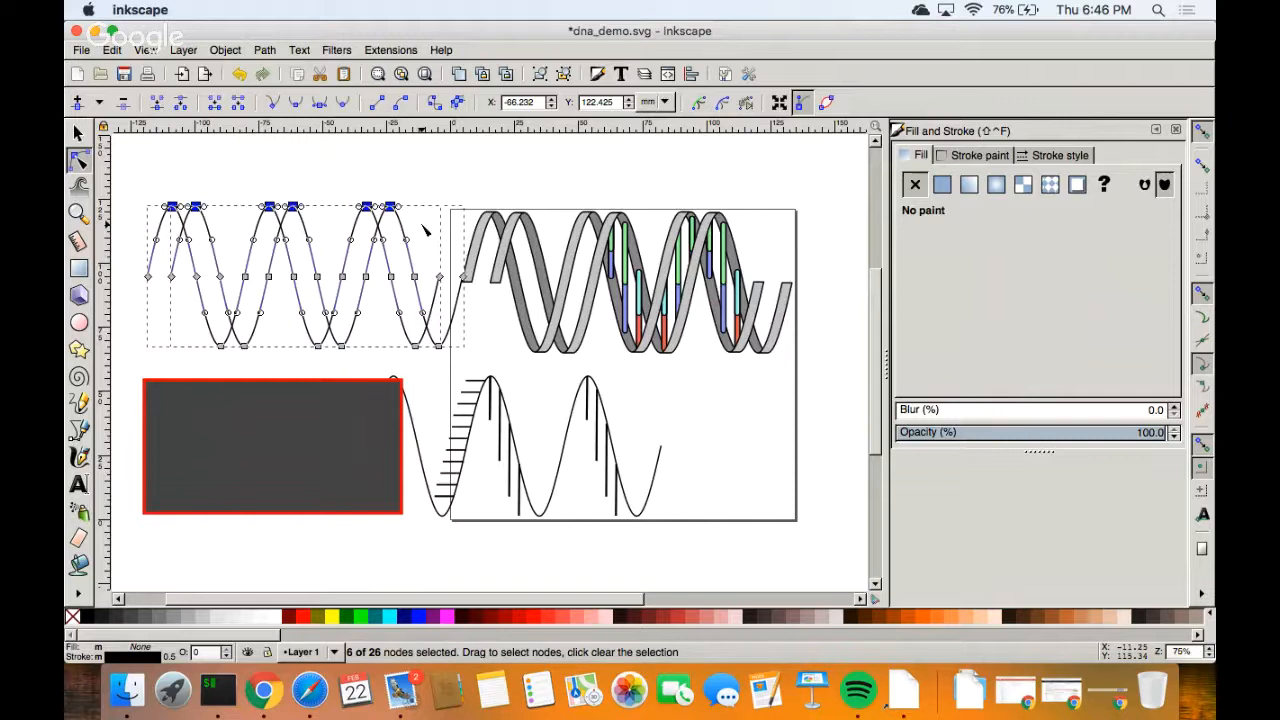
pyautogui.click(180, 105)
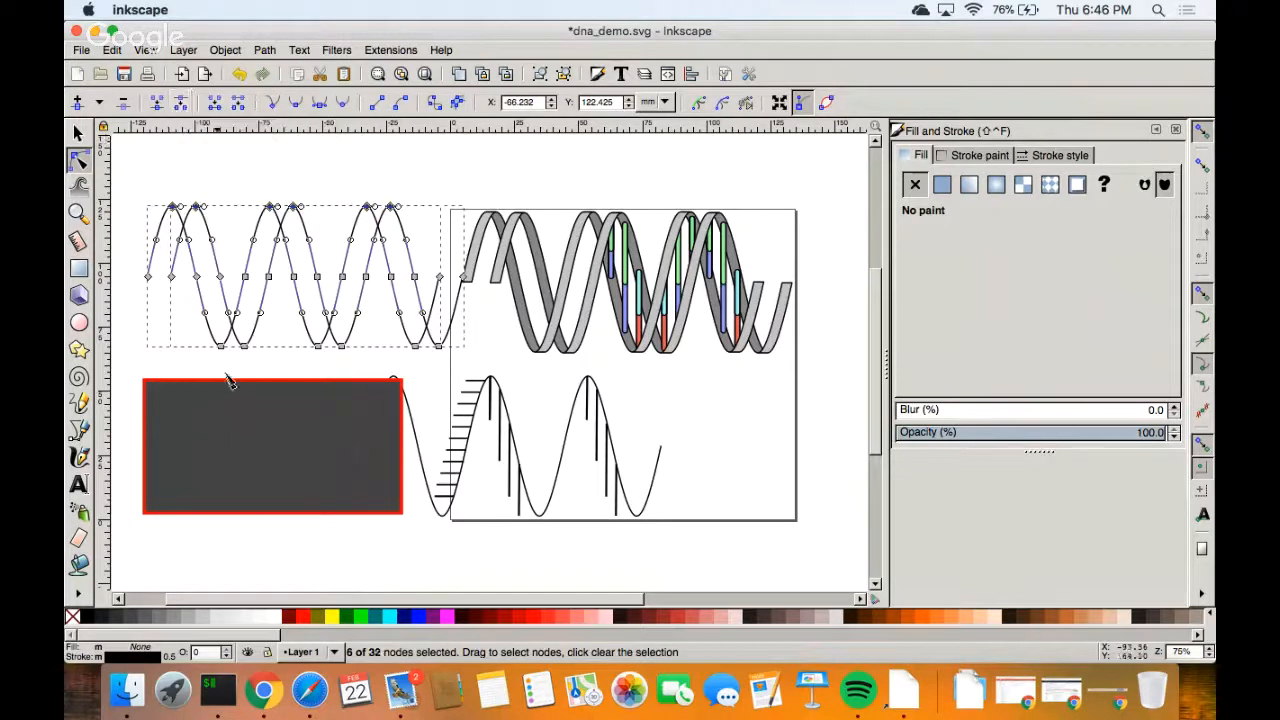
# Break both sine wave paths at all six of their trough nodes.
pyautogui.click(146, 362)
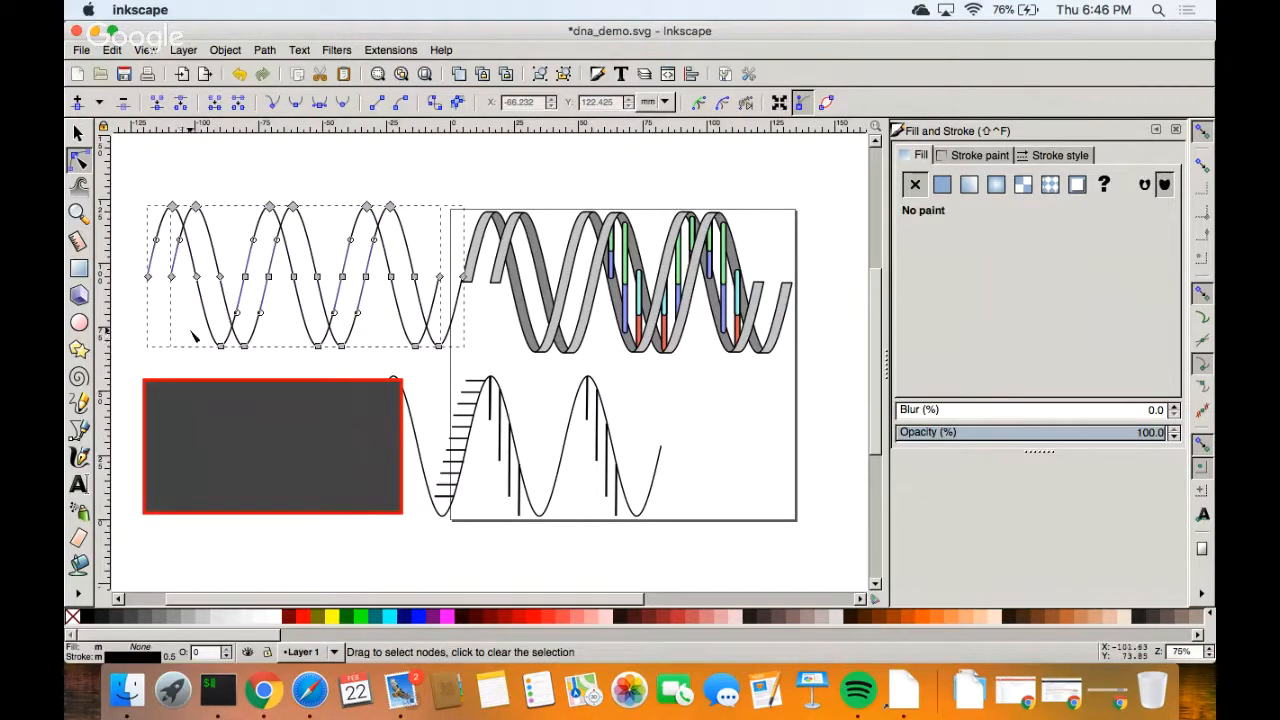
pyautogui.moveTo(188, 328); pyautogui.dragTo(476, 364)
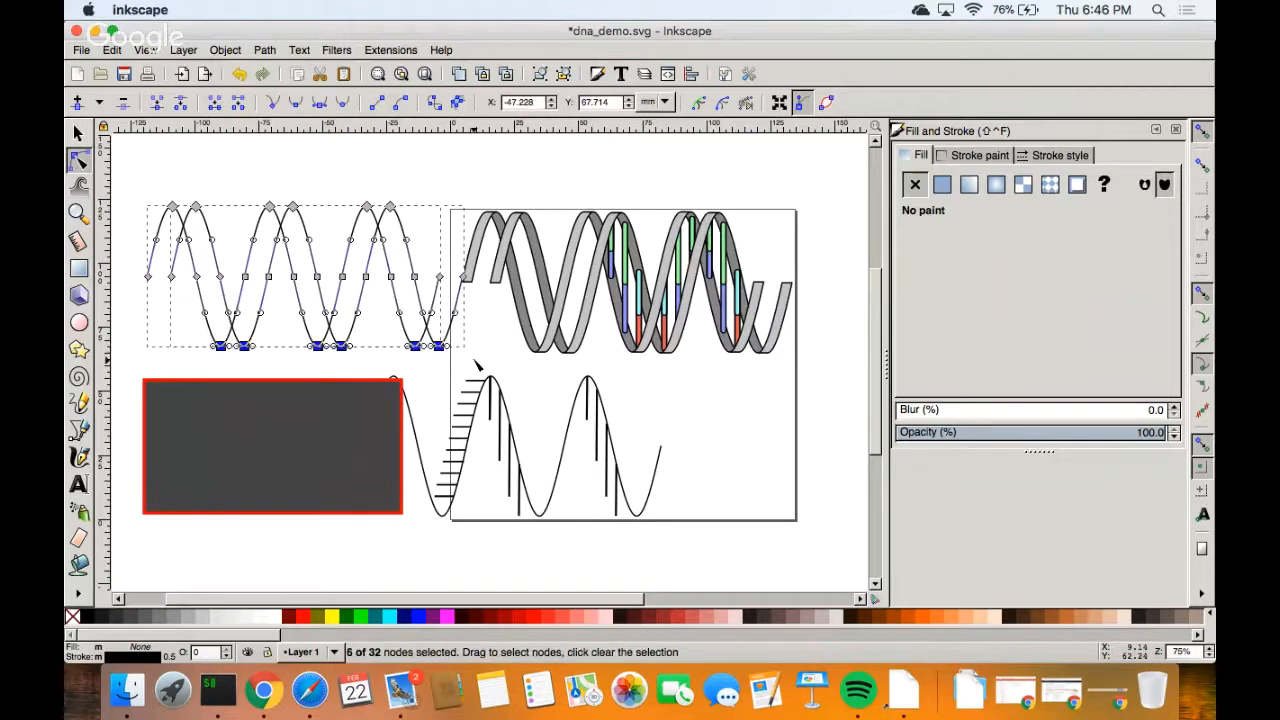
pyautogui.click(180, 105)
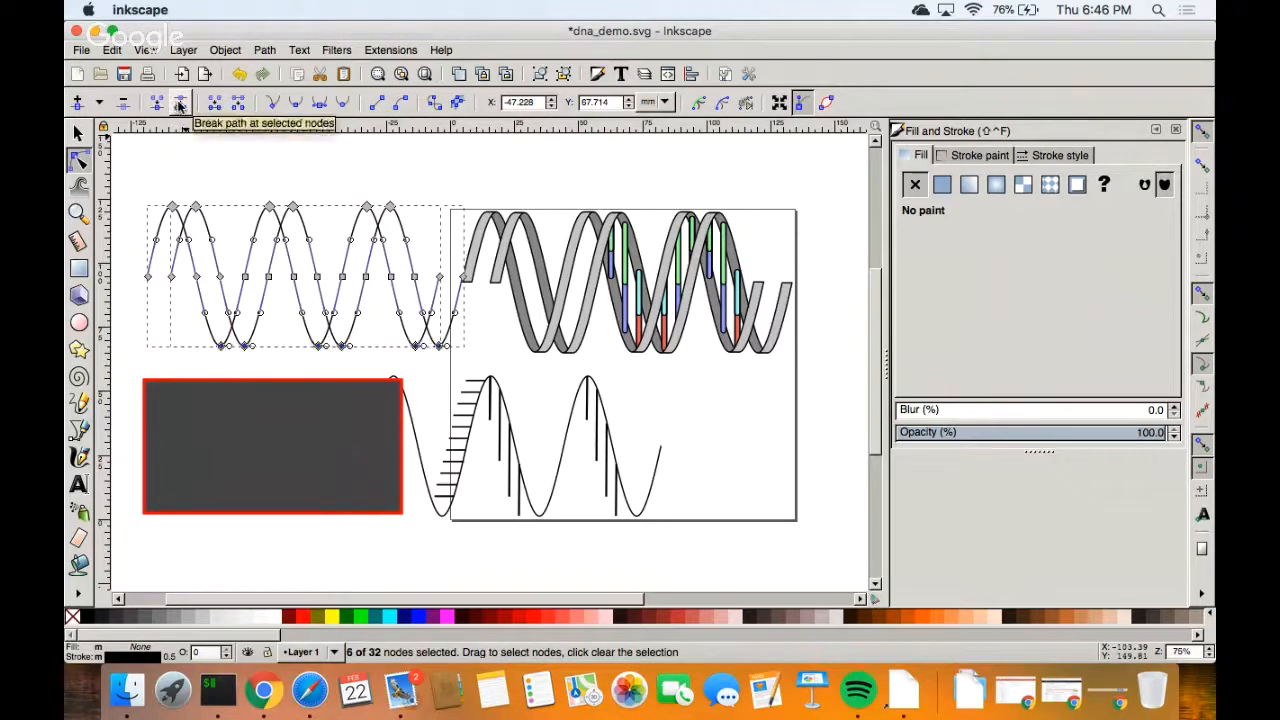
pyautogui.click(229, 162)
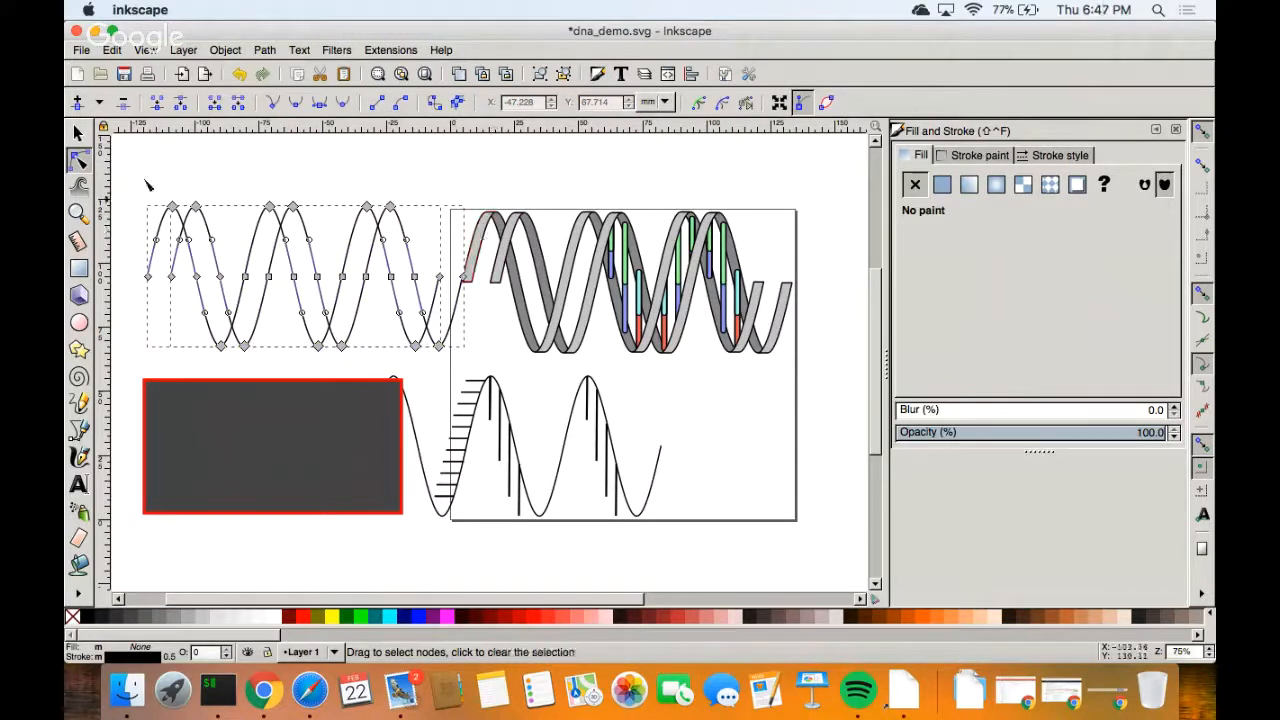
# Try moving the first light grey segment out of the finished DNA helix, and undo the move.
pyautogui.click(78, 132)
pyautogui.click(477, 262)
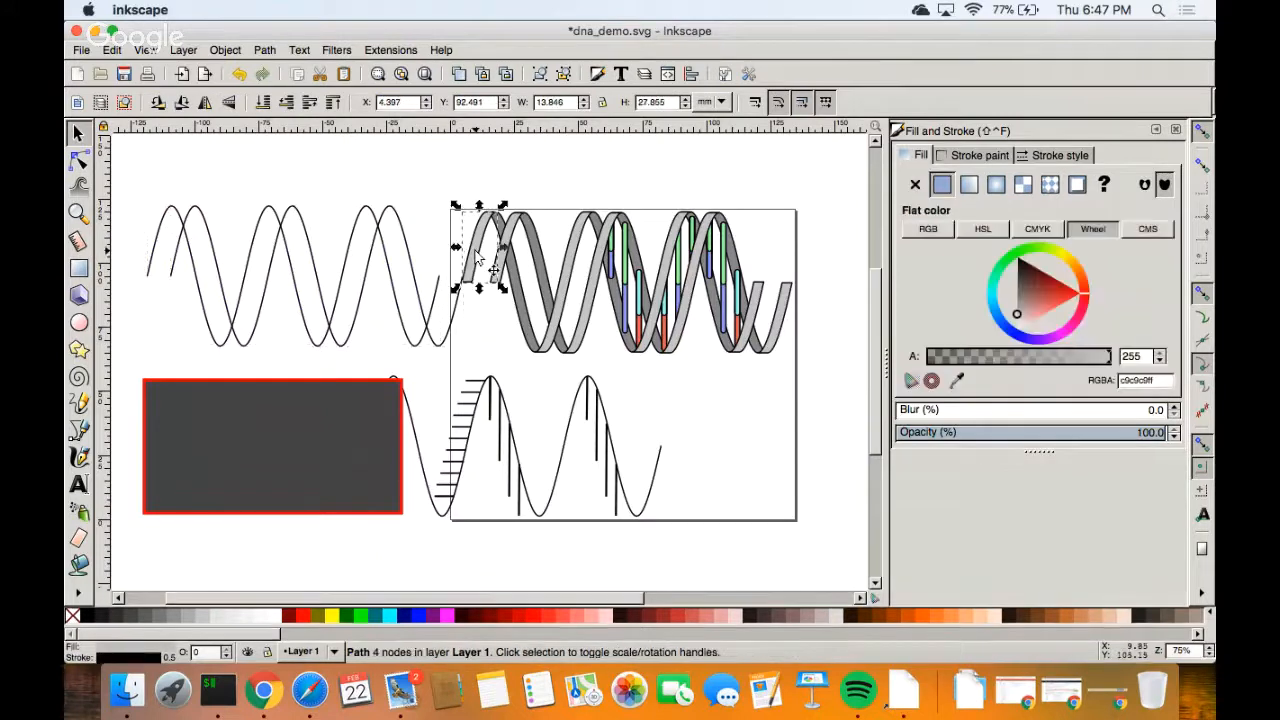
pyautogui.moveTo(477, 262); pyautogui.dragTo(426, 195)
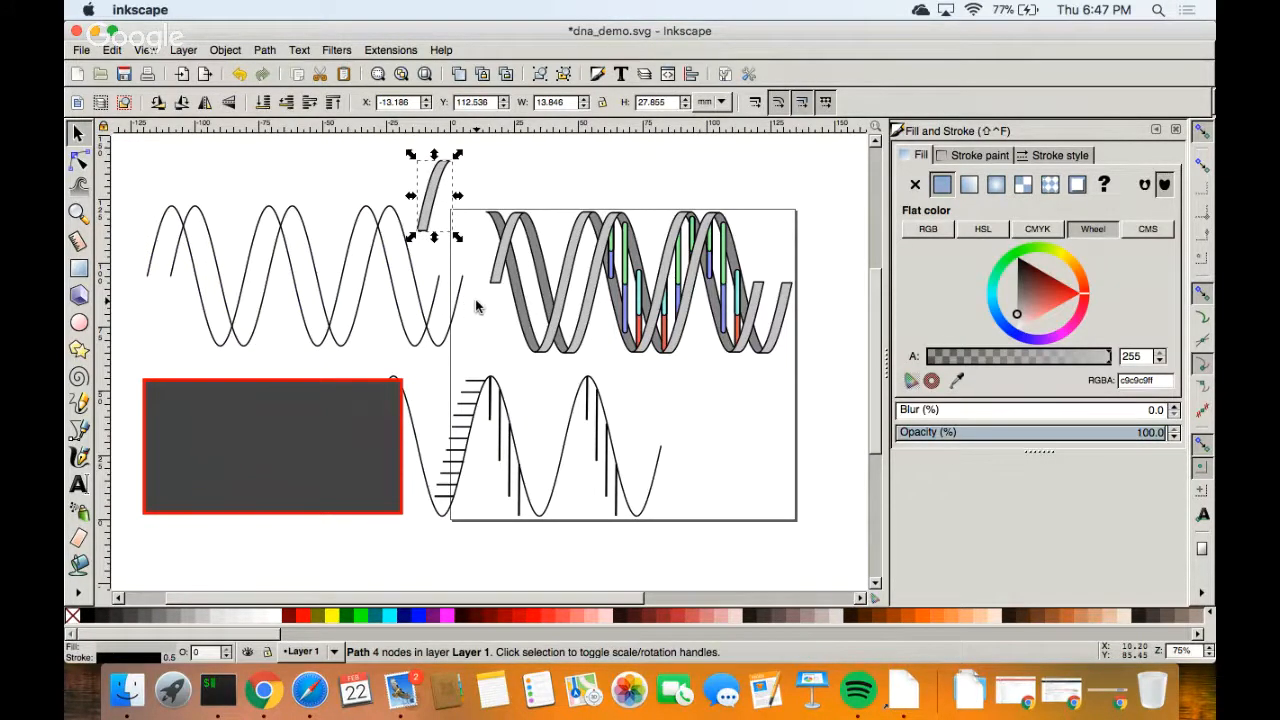
pyautogui.hotkey('ctrl', 'z')
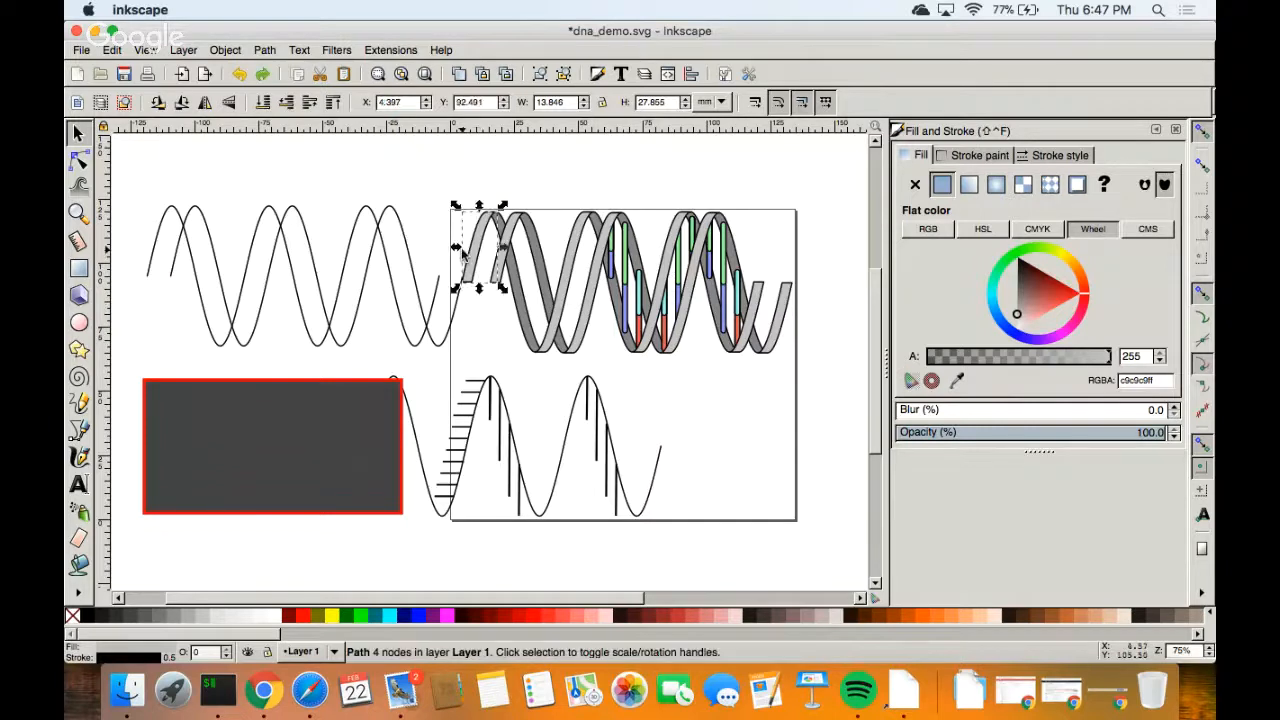
# Break the two offset sine waves apart into separate path segments.
pyautogui.click(200, 245)
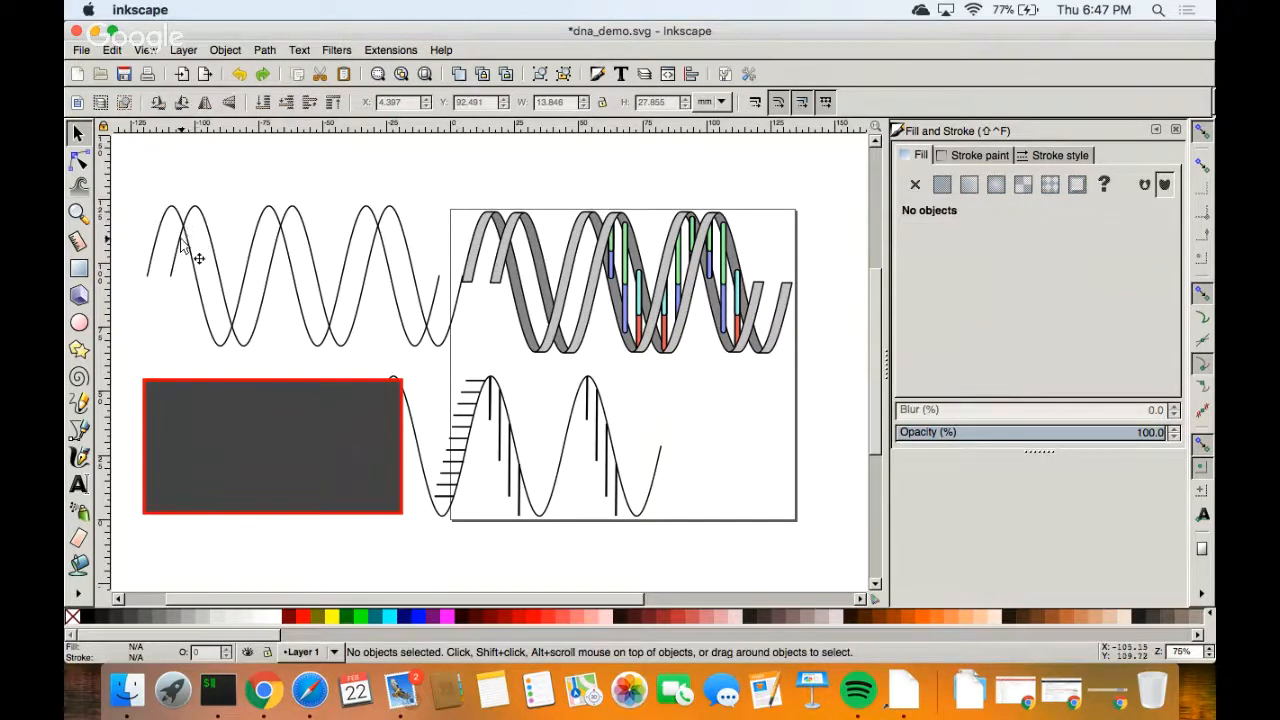
pyautogui.click(189, 251)
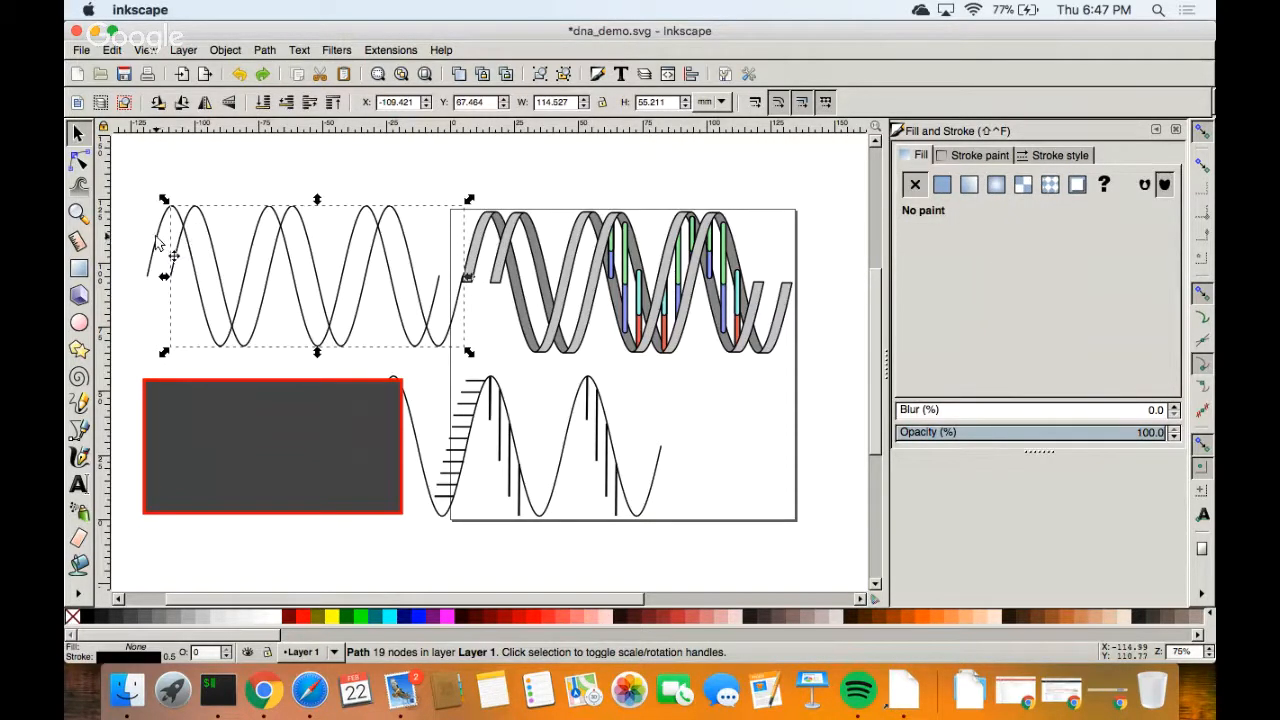
pyautogui.keyDown('shift'); pyautogui.click(157, 243); pyautogui.keyUp('shift')
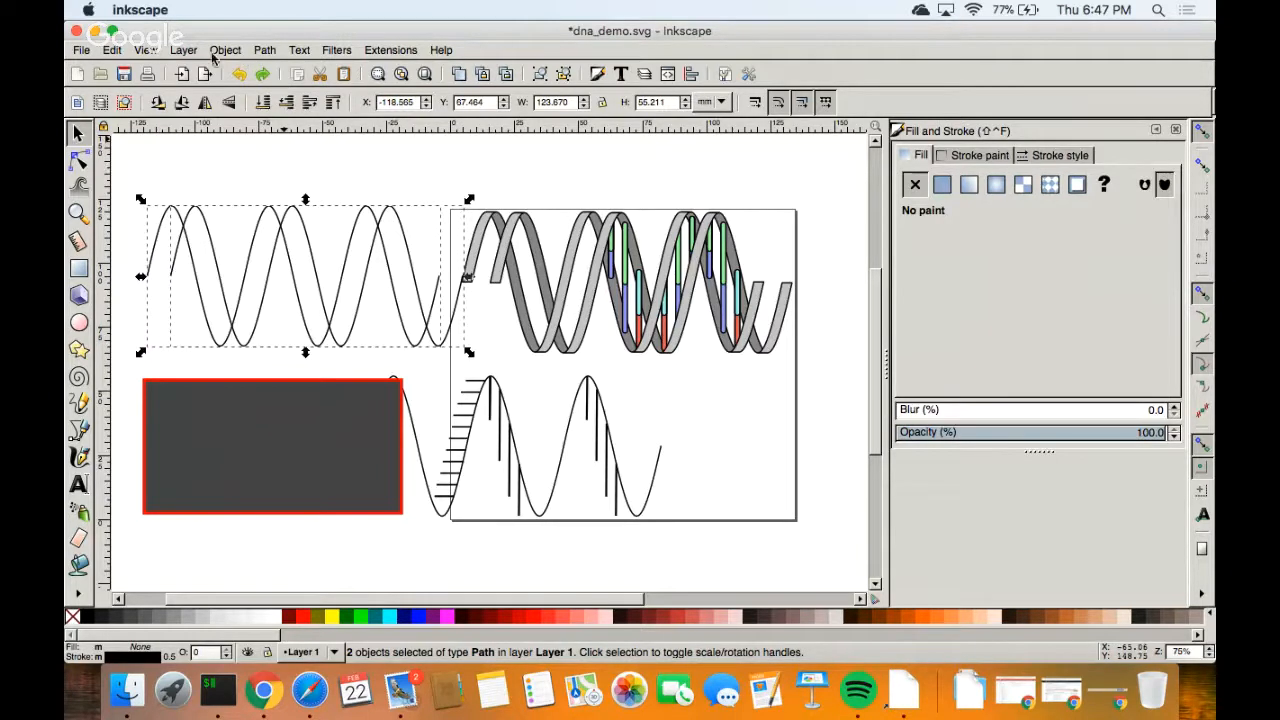
pyautogui.click(265, 50)
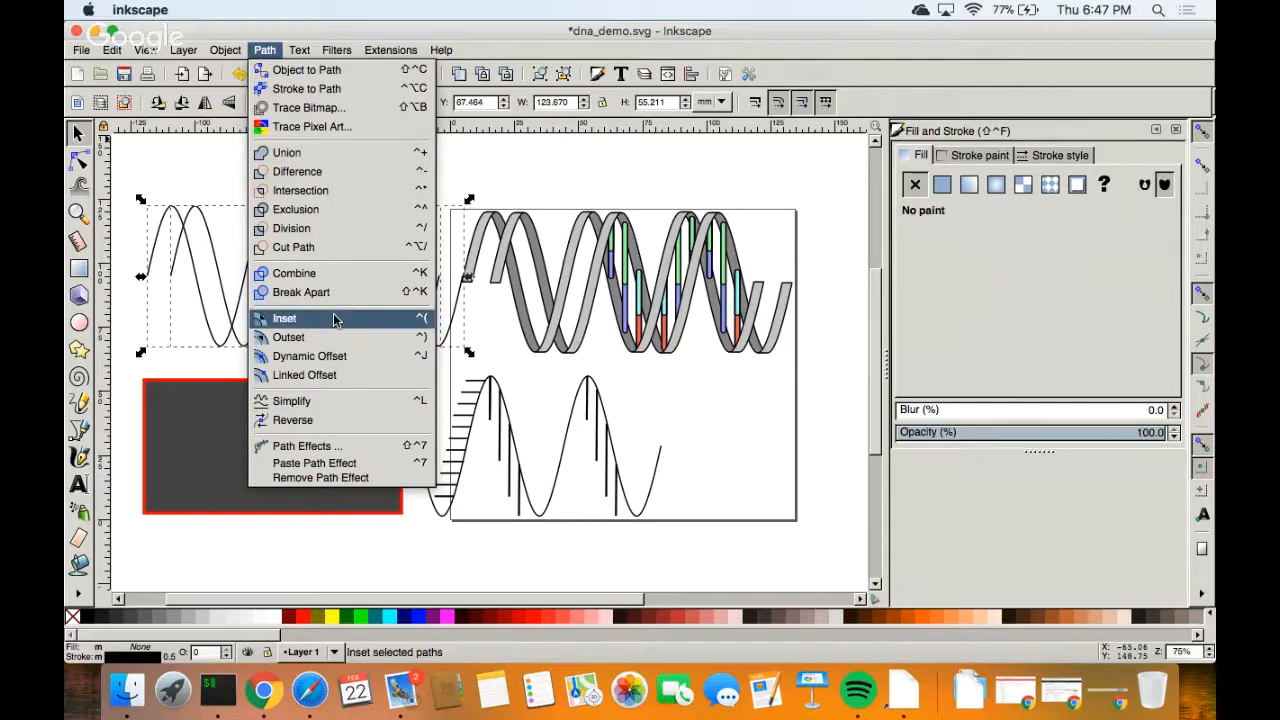
pyautogui.click(335, 319)
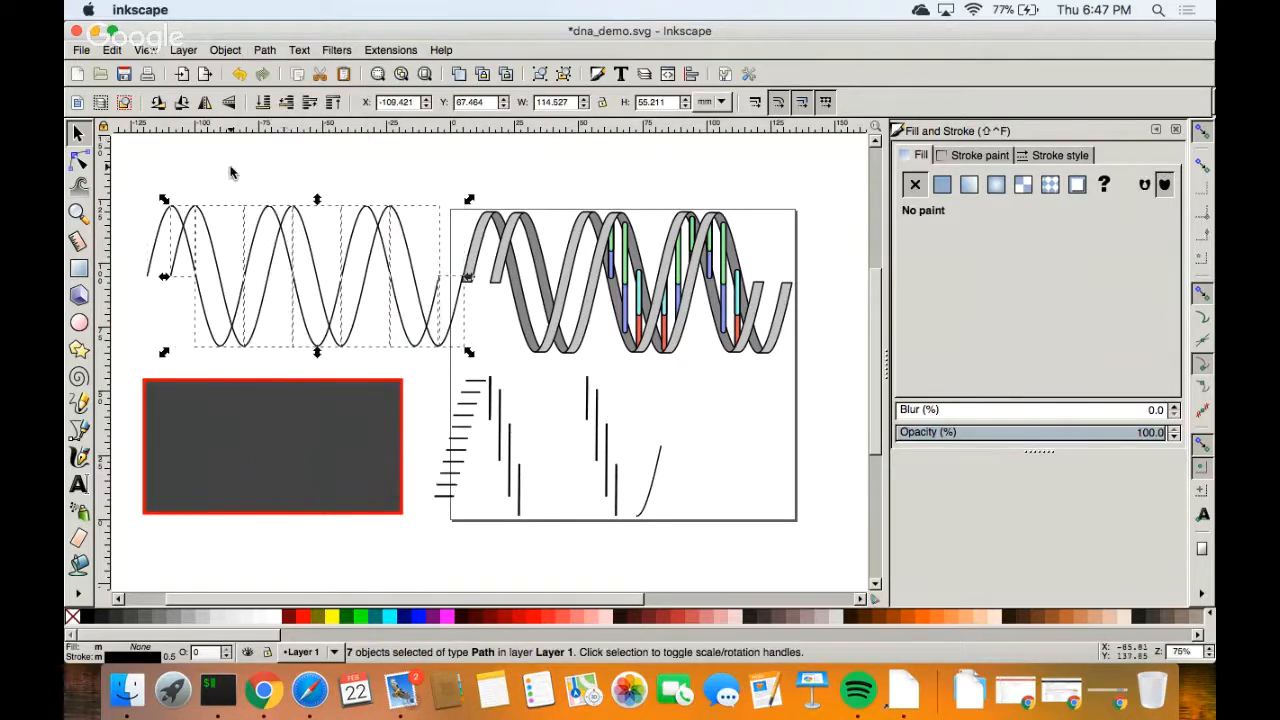
pyautogui.click(234, 174)
# Combine the first rising segments of the two offset sine waves into one path.
pyautogui.click(178, 252)
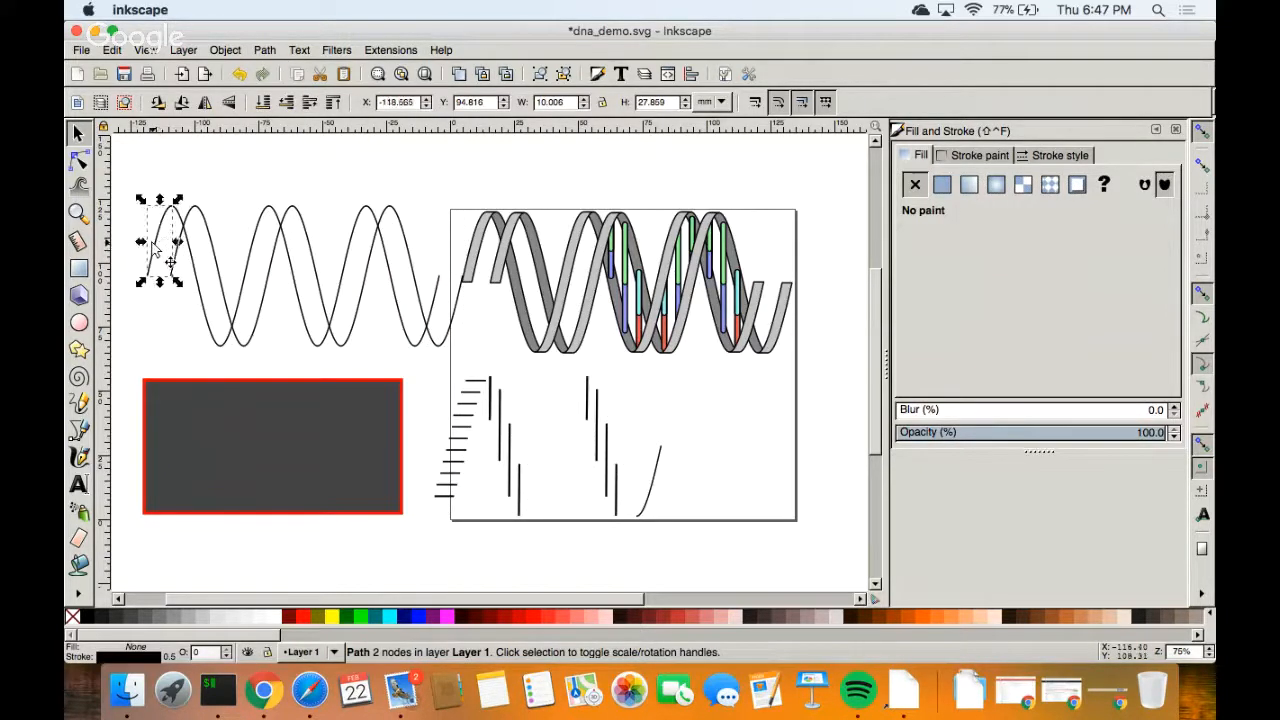
pyautogui.moveTo(174, 250); pyautogui.dragTo(178, 254)
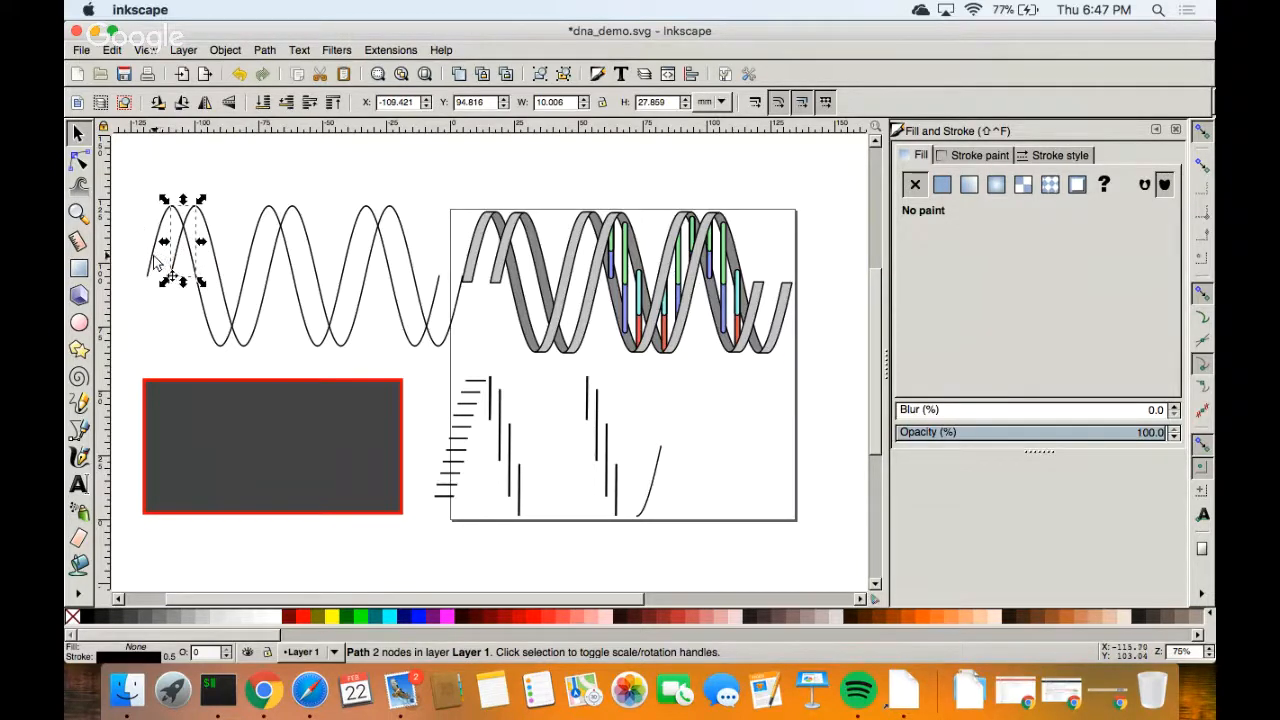
pyautogui.keyDown('shift'); pyautogui.click(155, 262); pyautogui.keyUp('shift')
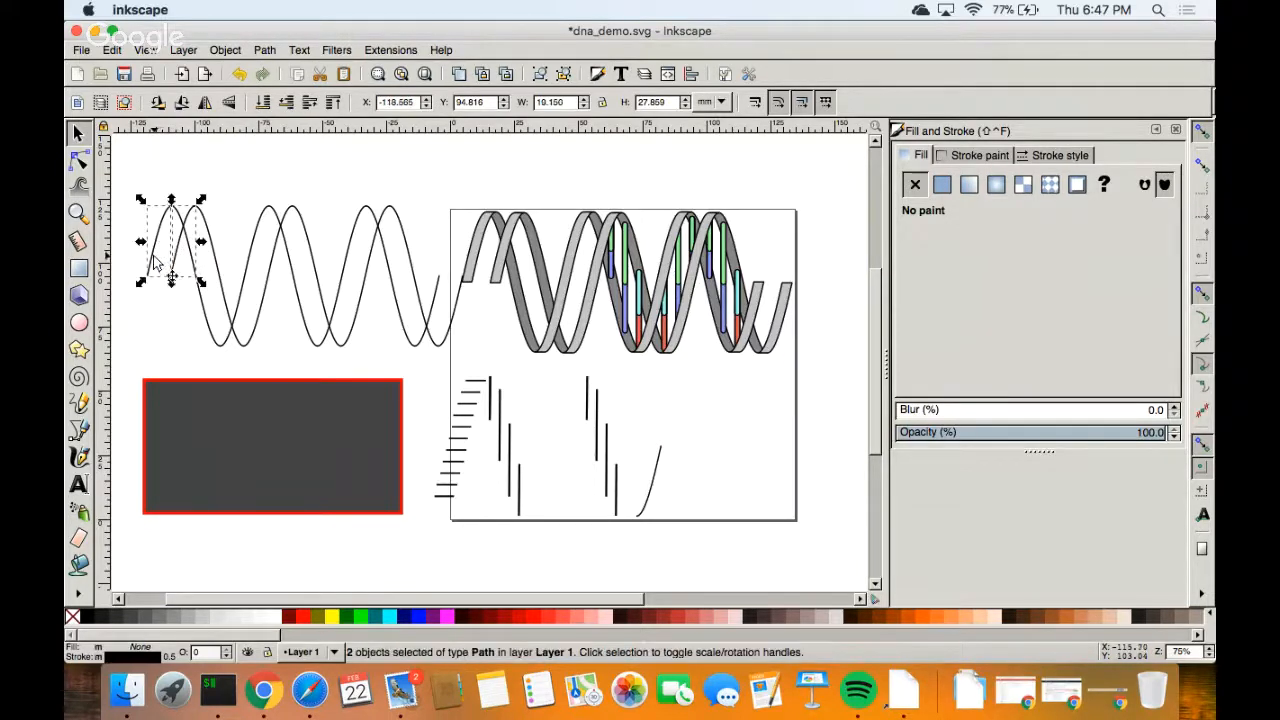
pyautogui.click(265, 50)
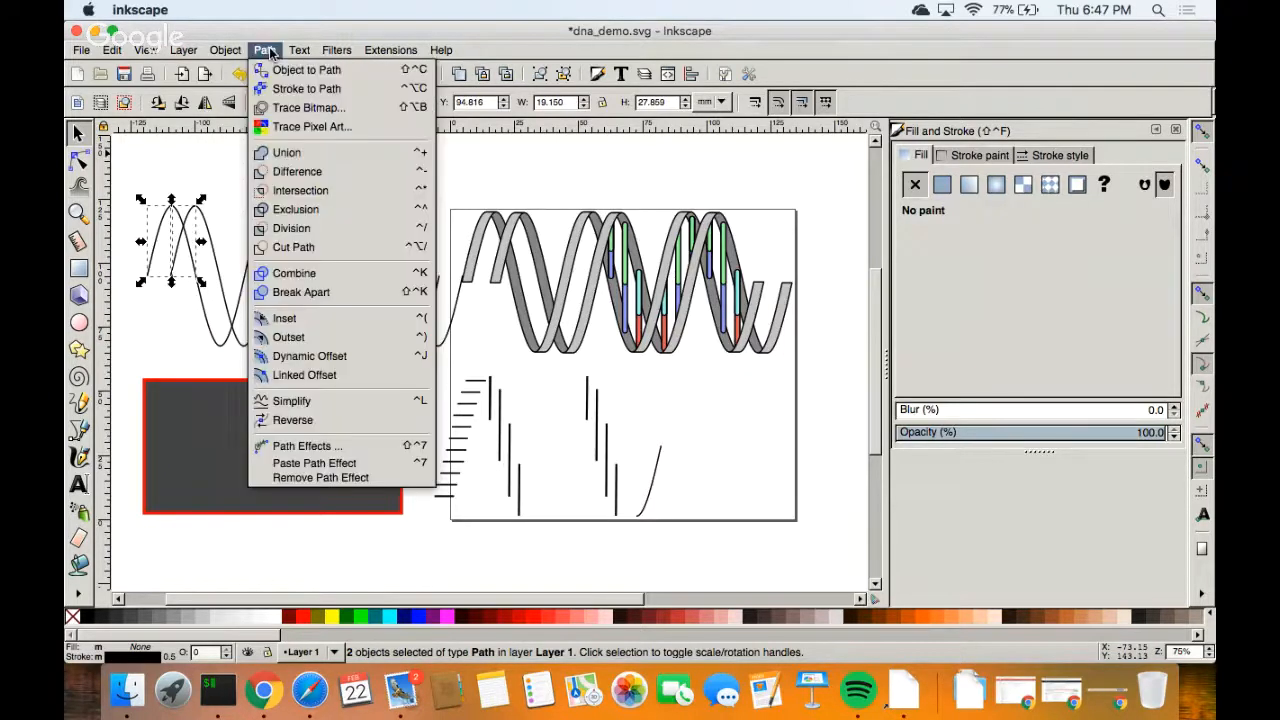
pyautogui.click(327, 271)
pyautogui.click(253, 175)
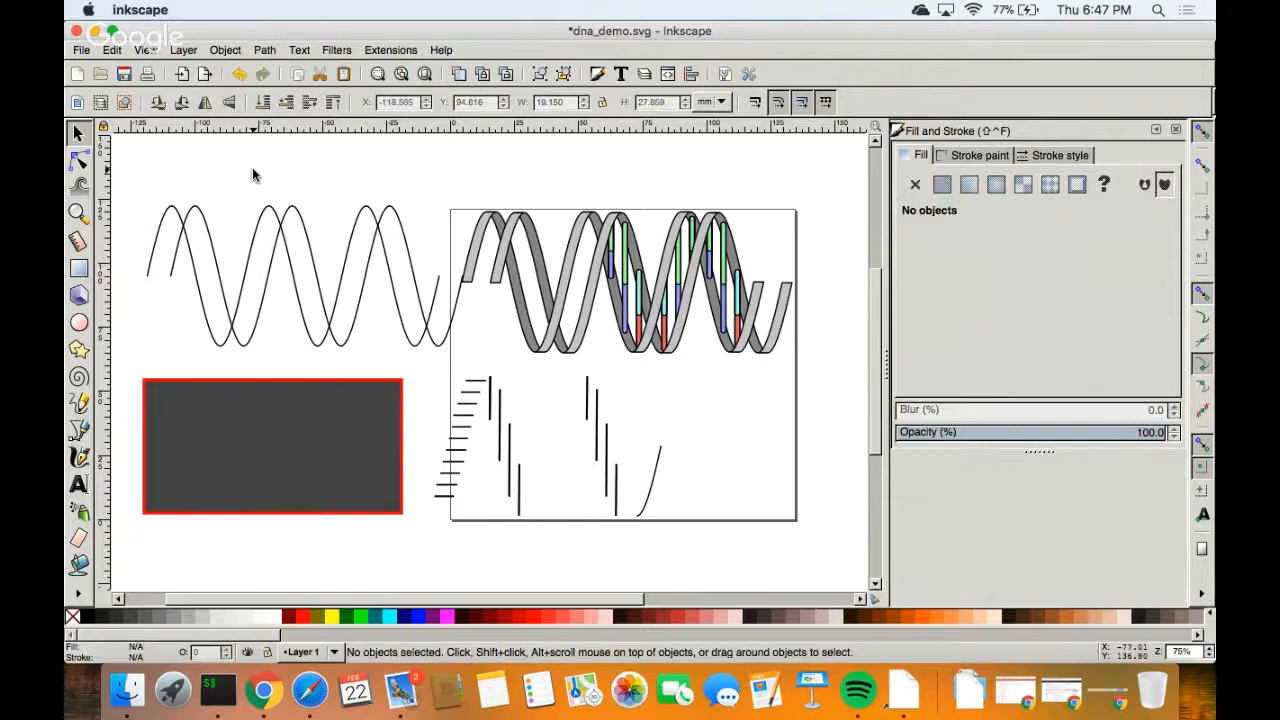
# Join the two peak end nodes and the two lower end nodes of the combined rising path with segments.
pyautogui.doubleClick(165, 235)
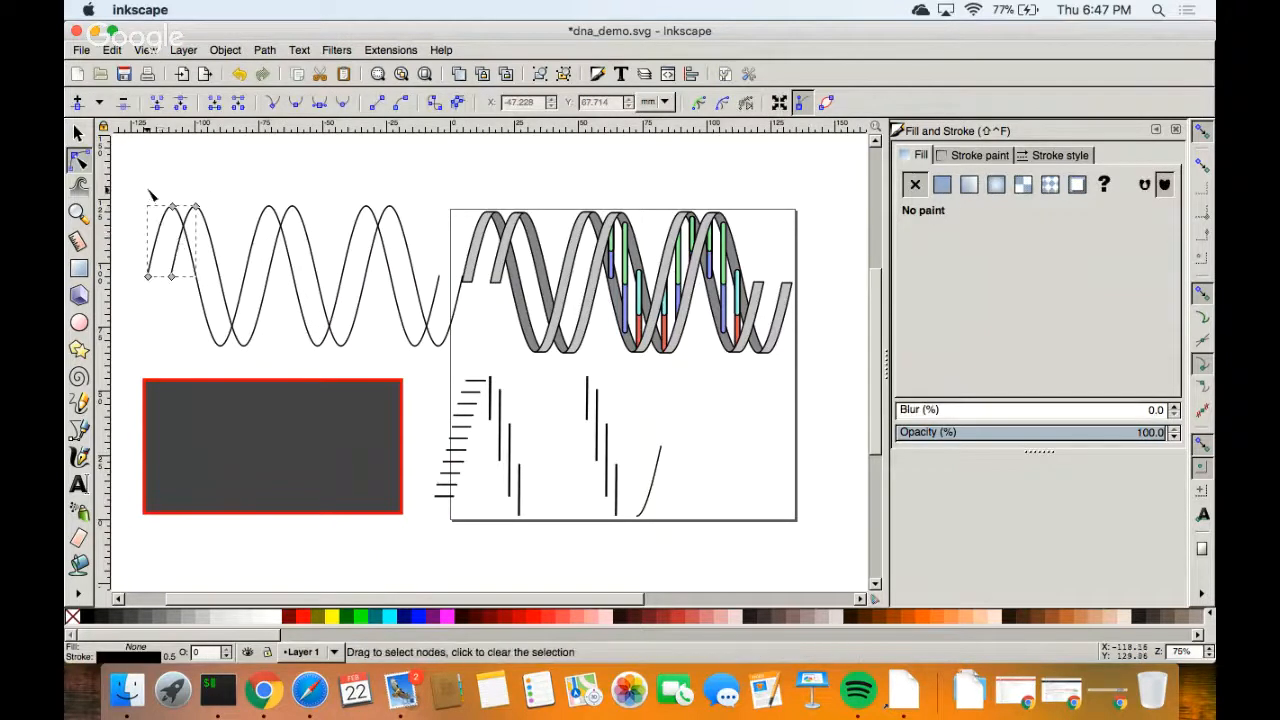
pyautogui.moveTo(148, 188); pyautogui.dragTo(226, 229)
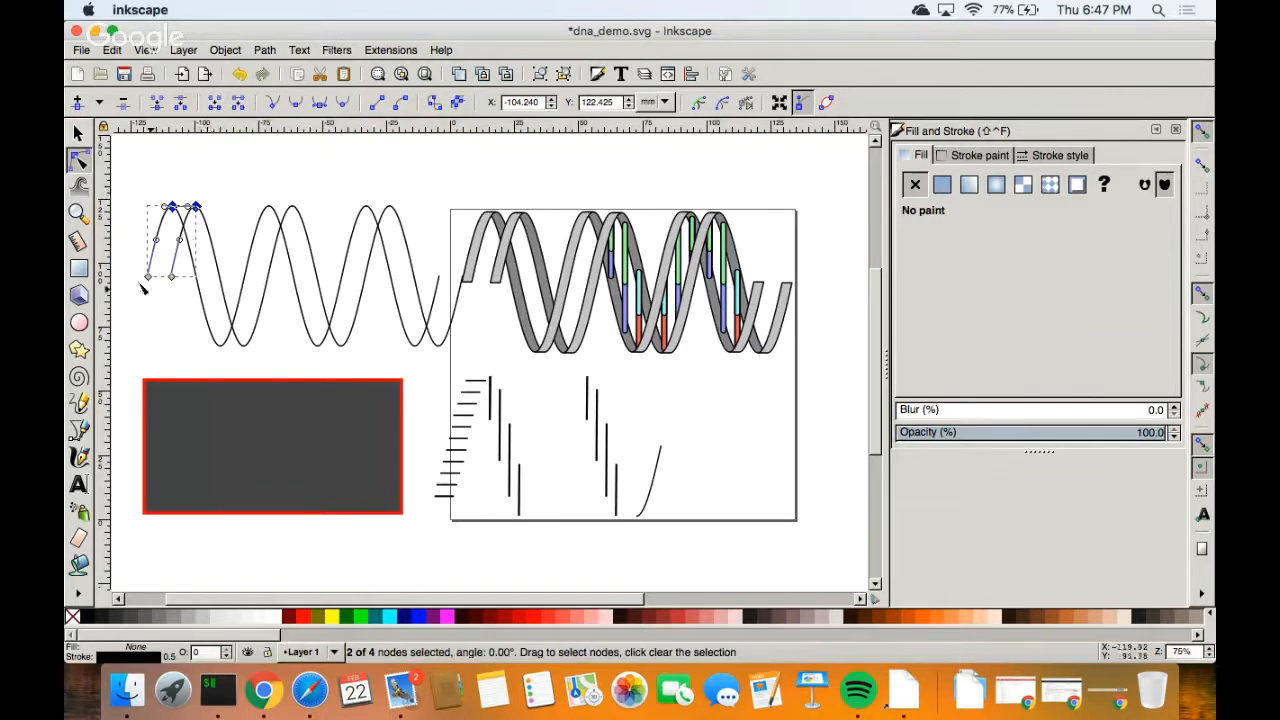
pyautogui.moveTo(124, 264); pyautogui.dragTo(191, 303)
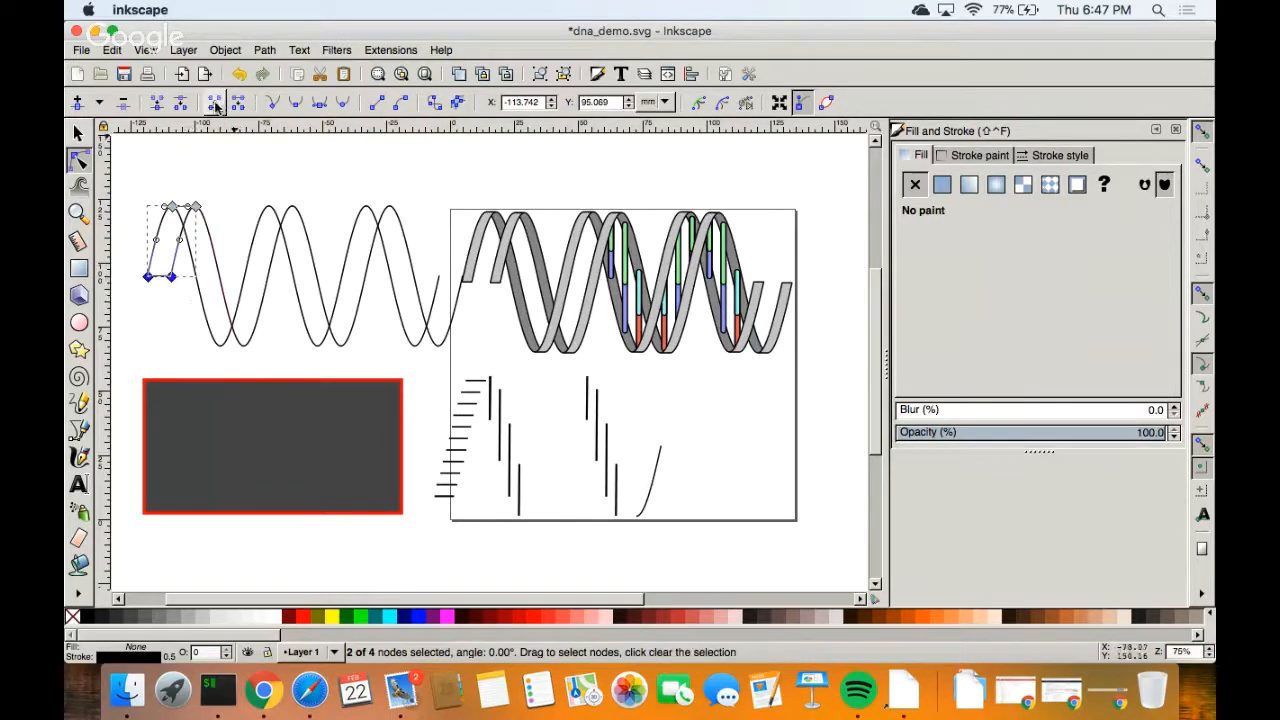
# Fill the closed first rising piece with flat light grey c9c9c9 and deselect it.
pyautogui.click(942, 184)
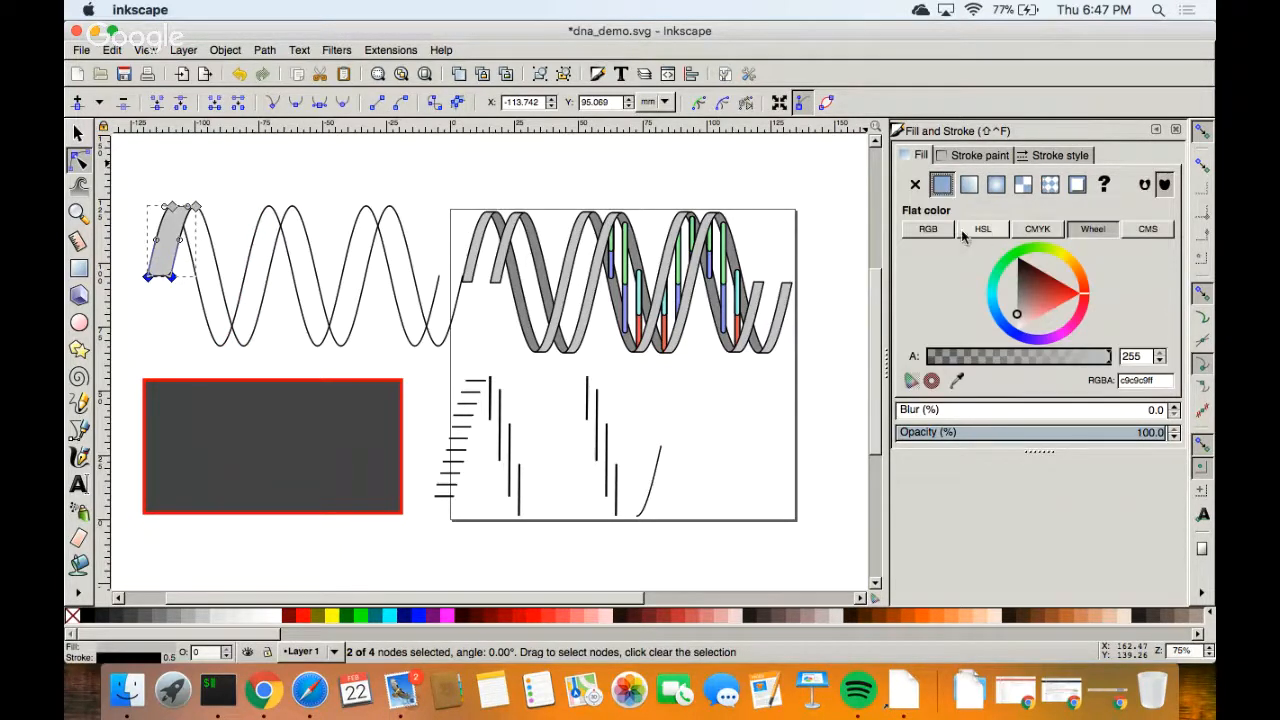
pyautogui.click(928, 229)
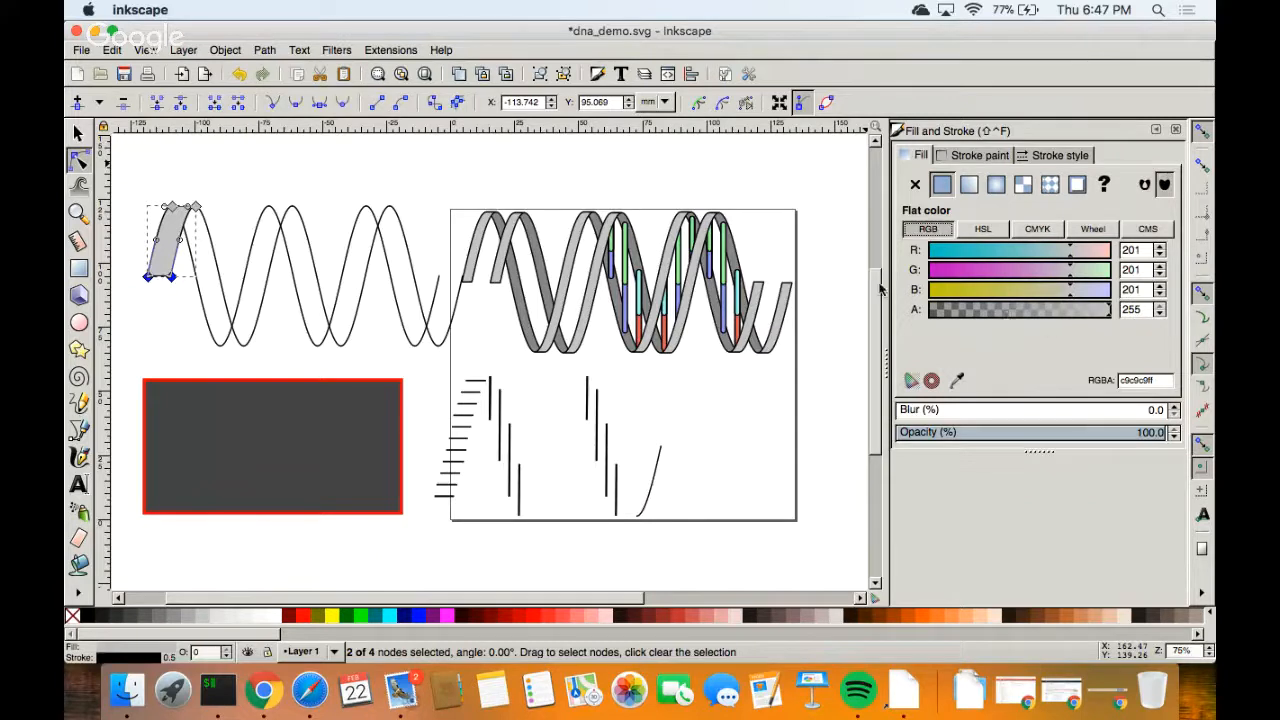
pyautogui.click(286, 169)
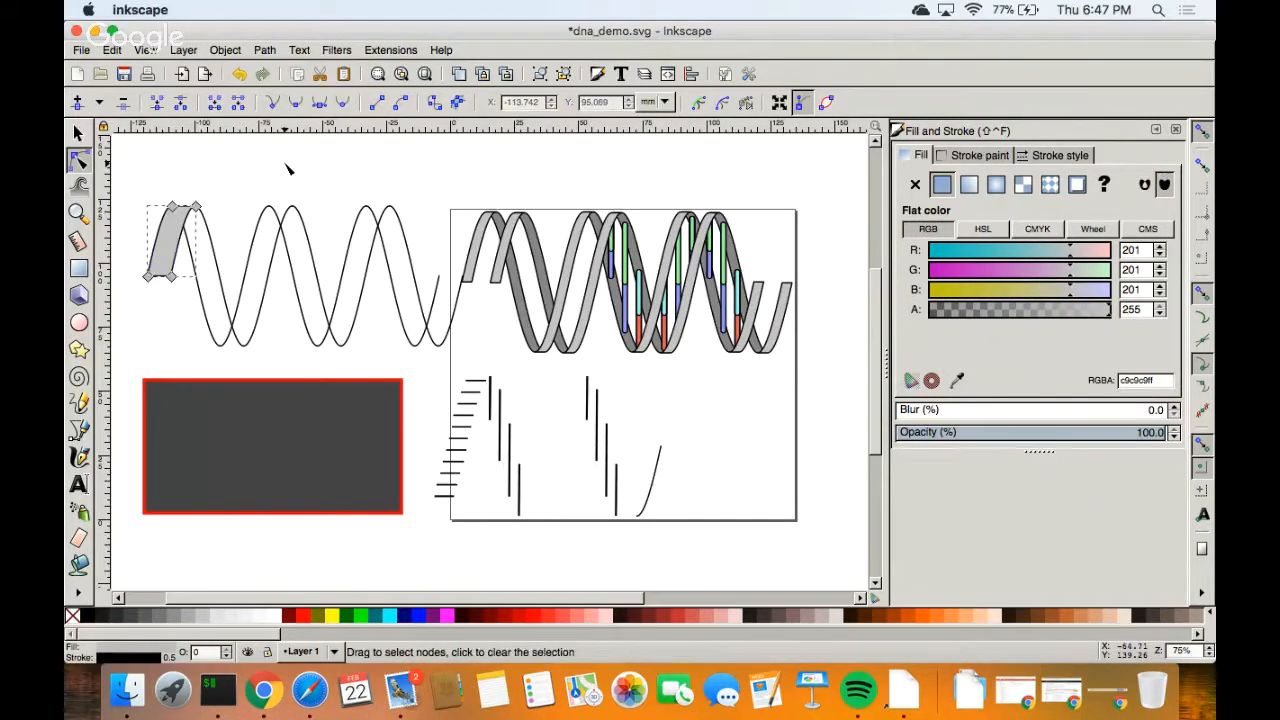
pyautogui.click(286, 168)
pyautogui.press('s')
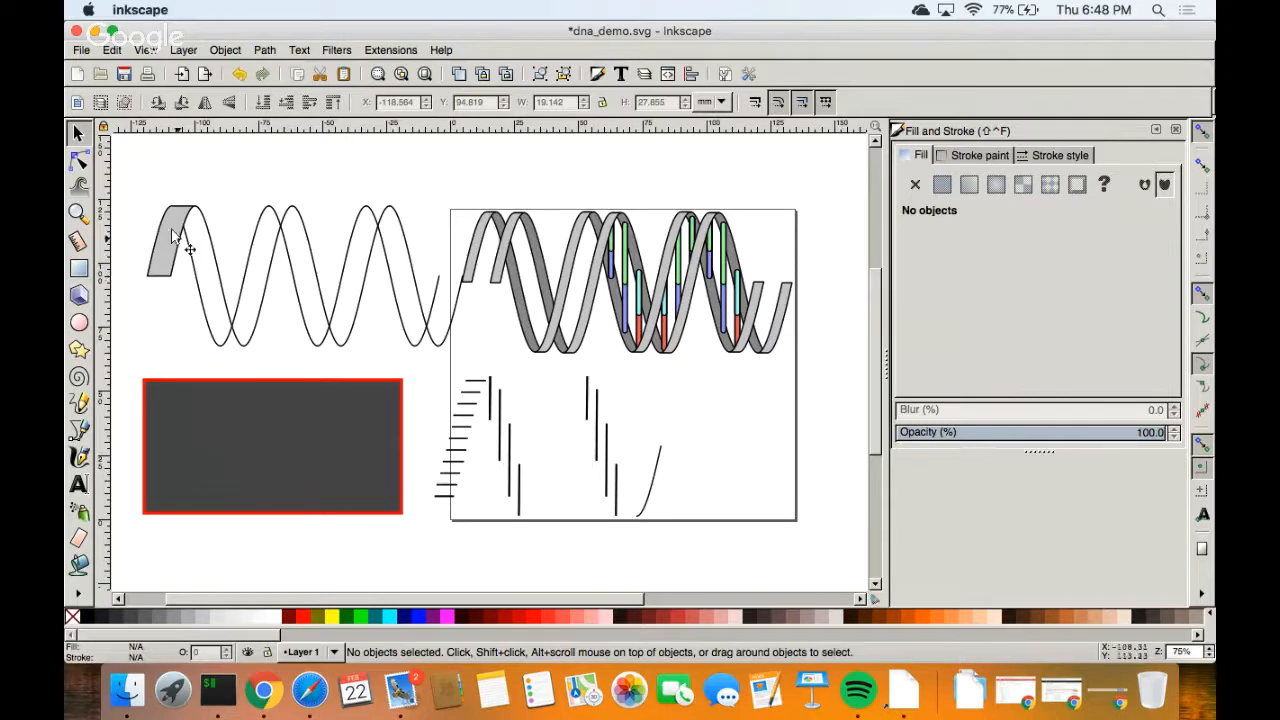
# Try moving the first dark grey falling segment out of the finished DNA helix, and undo the move.
pyautogui.moveTo(189, 240)
pyautogui.mouseDown()
pyautogui.moveTo(152, 218)
pyautogui.moveTo(163, 251)
pyautogui.moveTo(169, 237)
pyautogui.mouseUp()
pyautogui.click(225, 258)
pyautogui.click(221, 272)
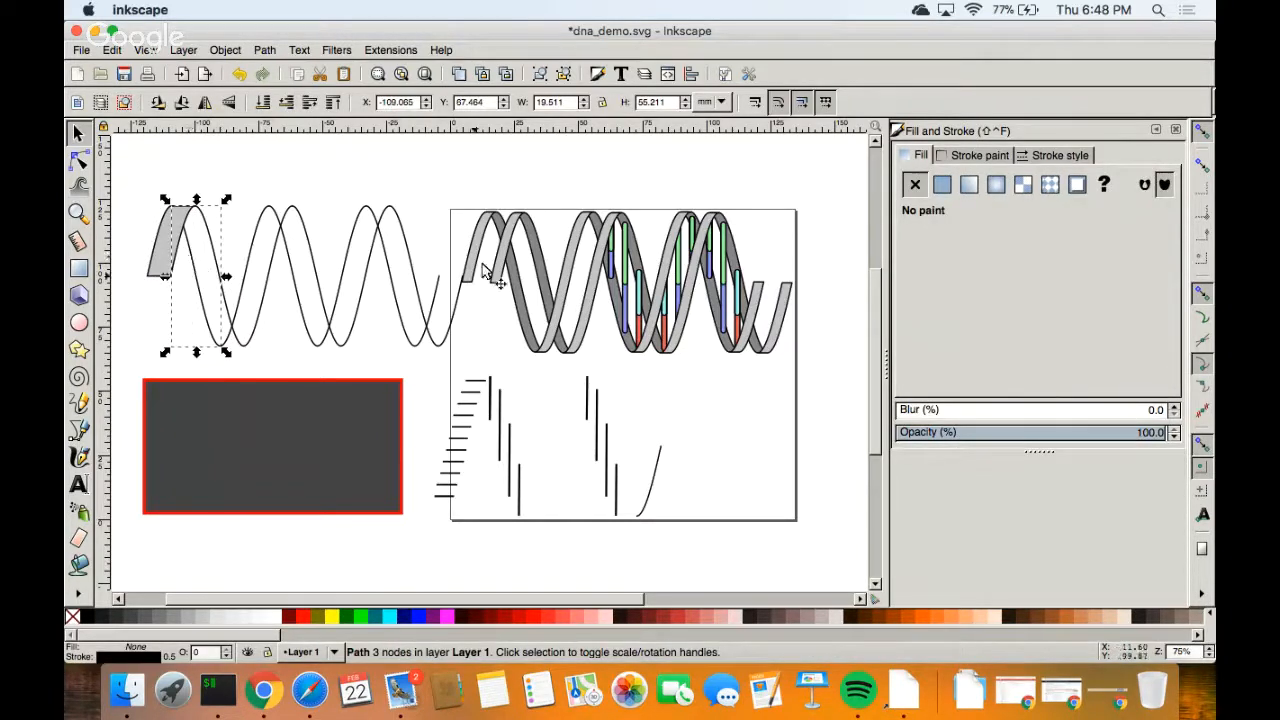
pyautogui.click(521, 295)
pyautogui.moveTo(521, 296); pyautogui.dragTo(563, 300)
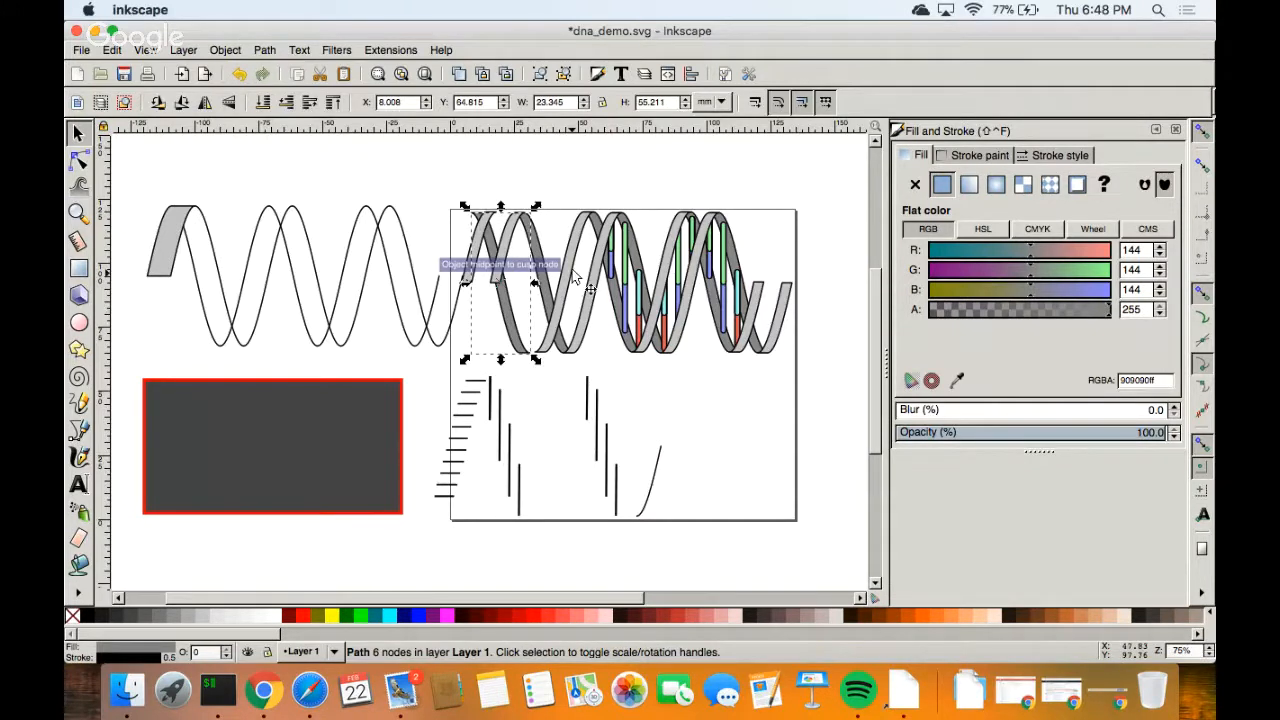
pyautogui.click(579, 270)
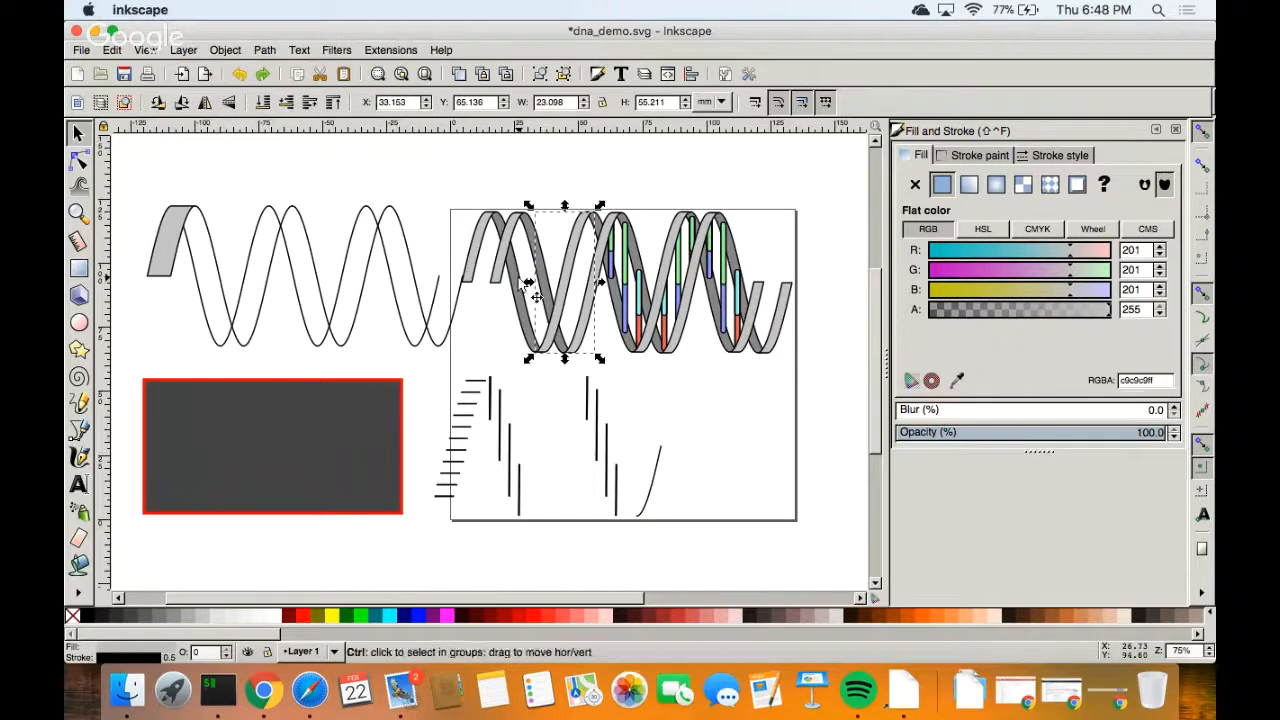
# Select the first three connected ribbon pieces of one strand in the finished helix and move them together to the empty canvas above the page.
pyautogui.click(495, 262)
pyautogui.click(478, 258)
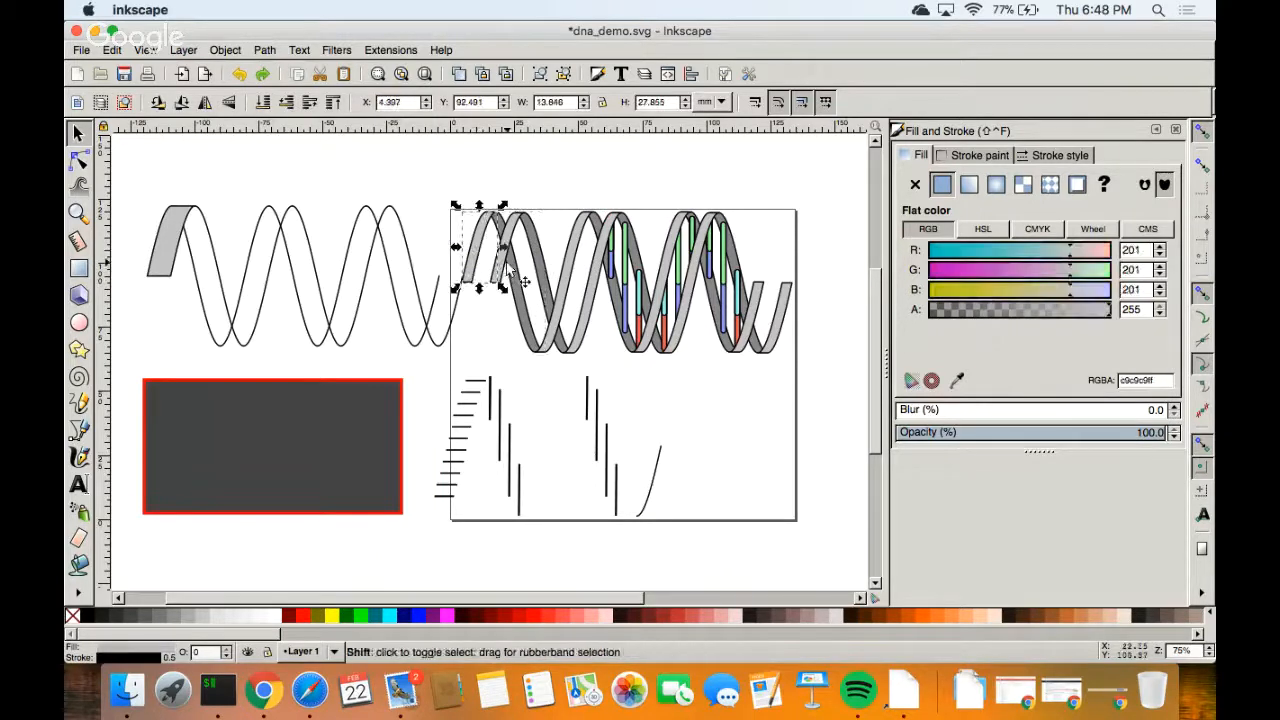
pyautogui.keyDown('shift'); pyautogui.click(516, 232); pyautogui.keyUp('shift')
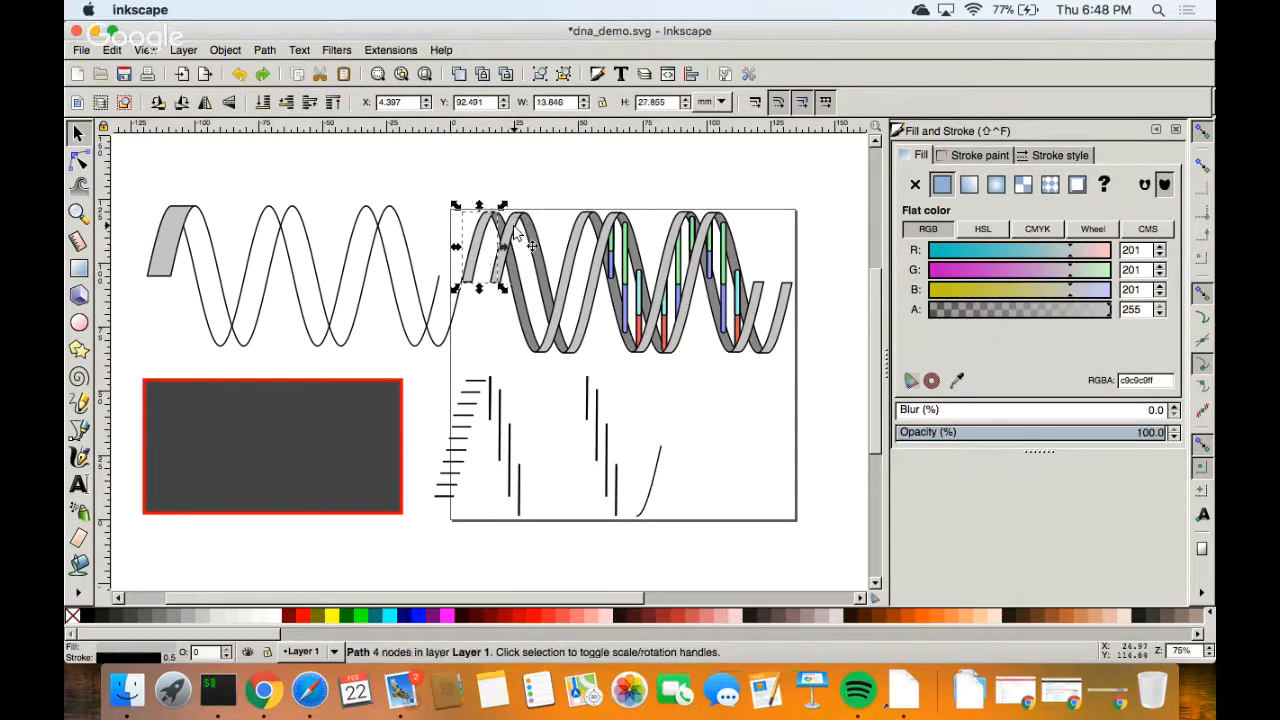
pyautogui.keyDown('shift'); pyautogui.click(528, 302); pyautogui.keyUp('shift')
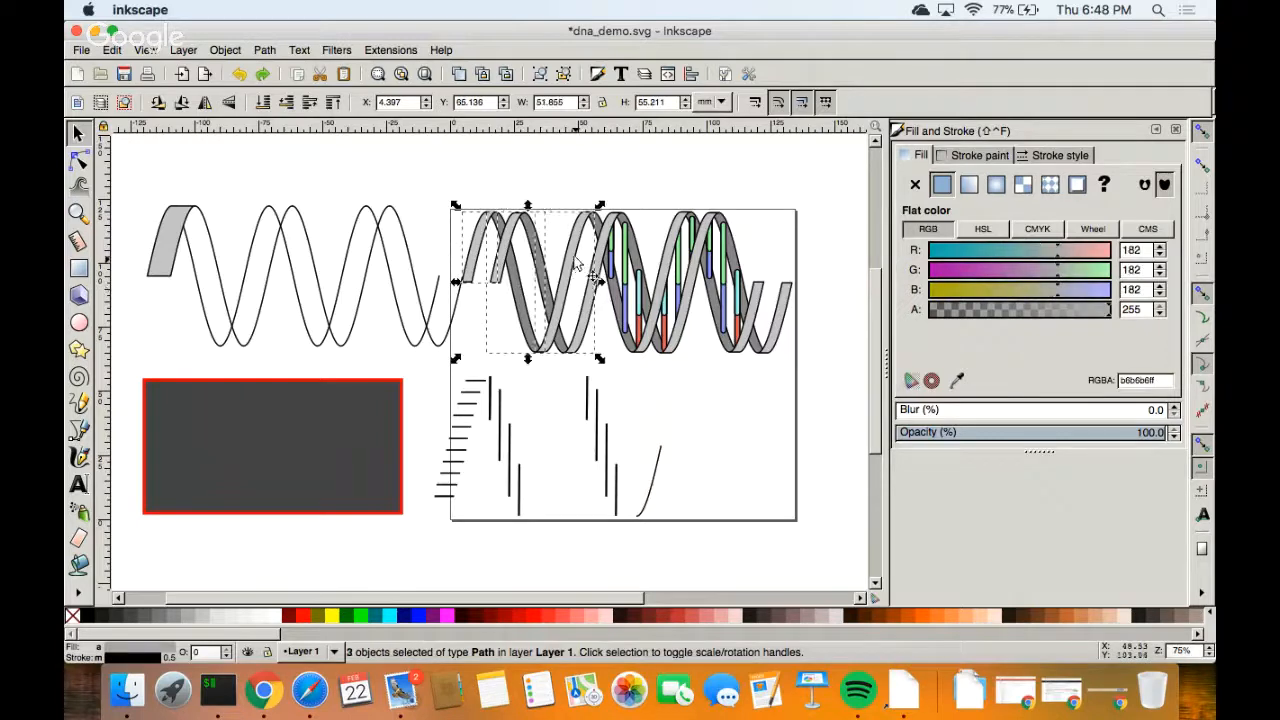
pyautogui.moveTo(577, 264); pyautogui.dragTo(428, 203)
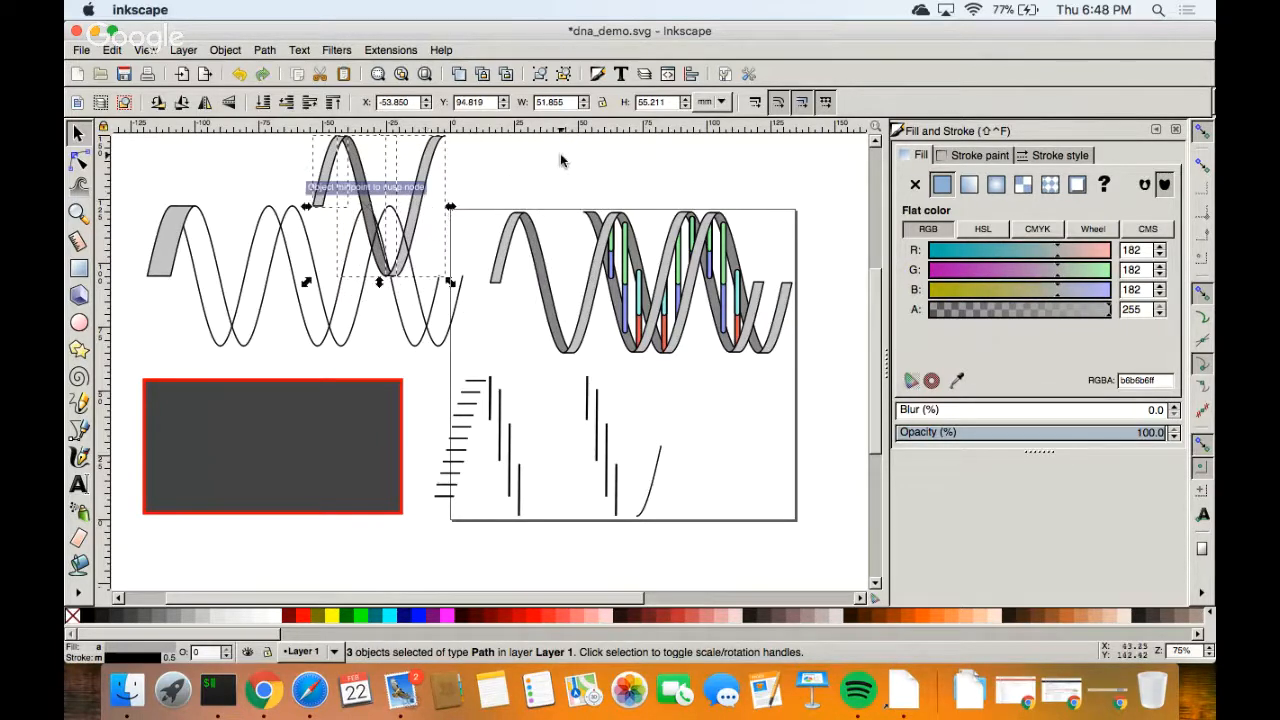
pyautogui.moveTo(554, 166); pyautogui.dragTo(458, 286)
pyautogui.moveTo(325, 288); pyautogui.dragTo(422, 216)
pyautogui.click(443, 257)
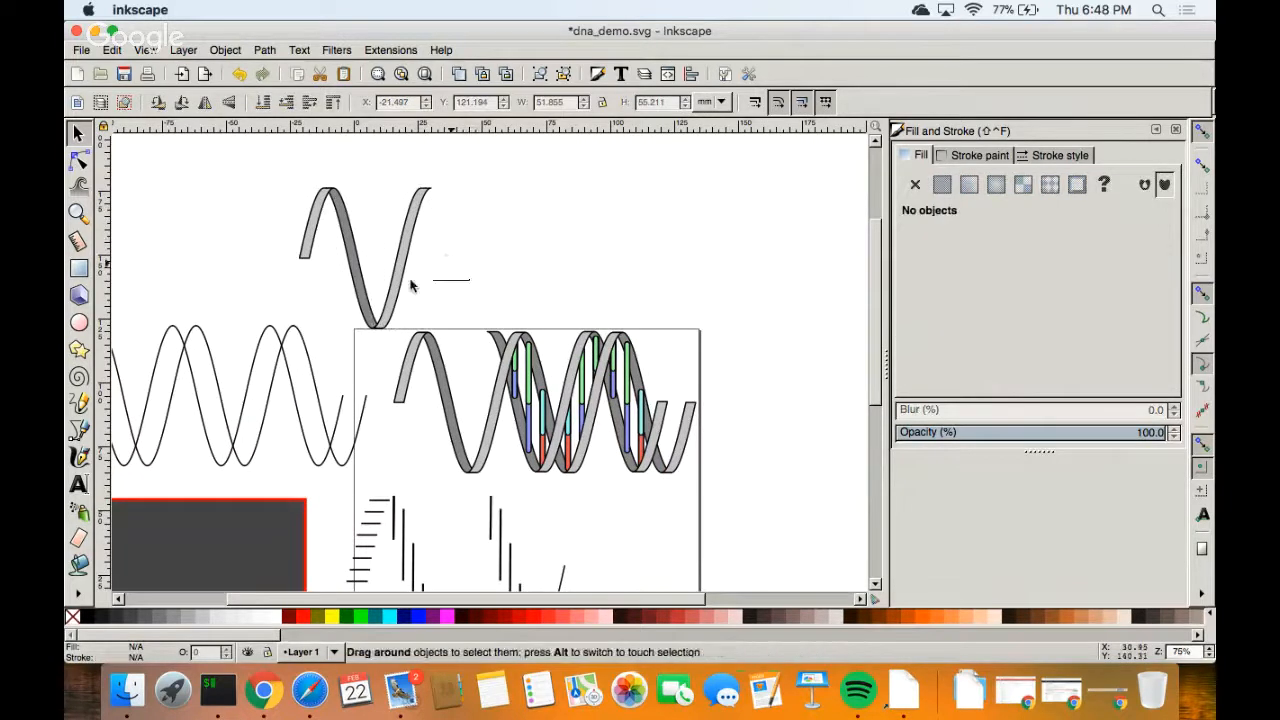
# Try duplicating the dark falling and light rising ribbon pieces beside the original, and delete the copy.
pyautogui.moveTo(314, 158); pyautogui.dragTo(481, 343)
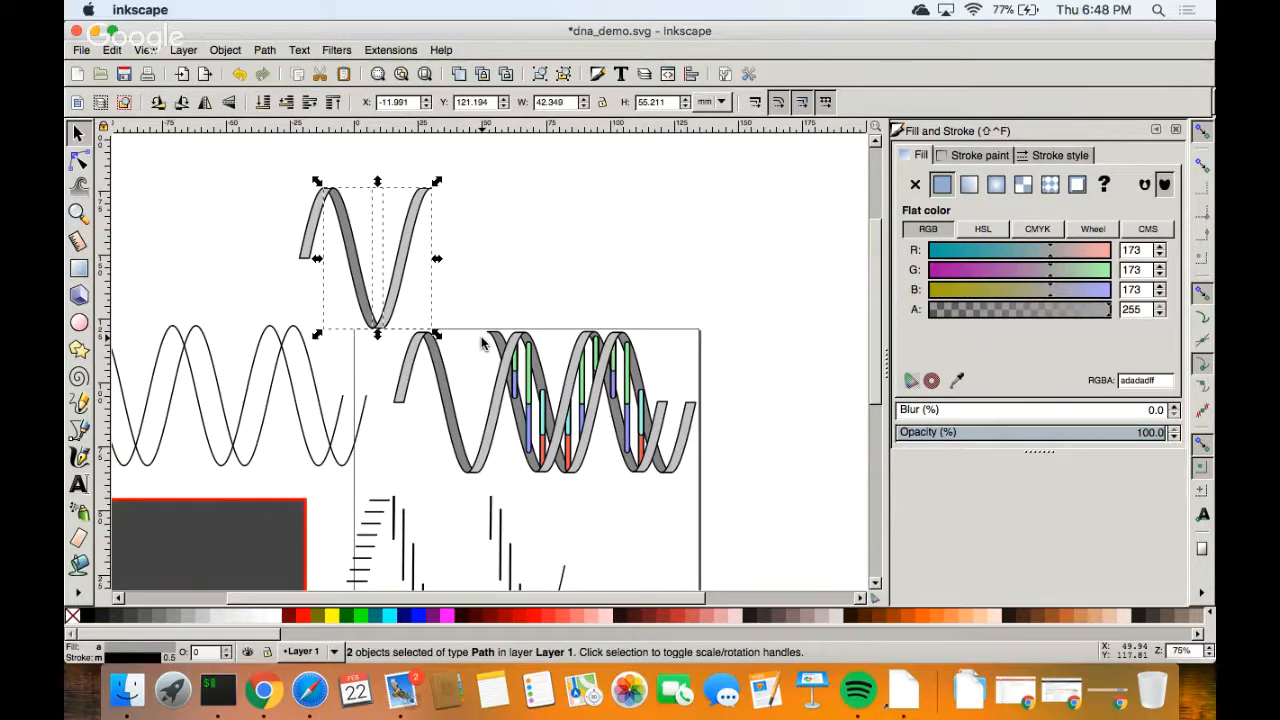
pyautogui.click(113, 50)
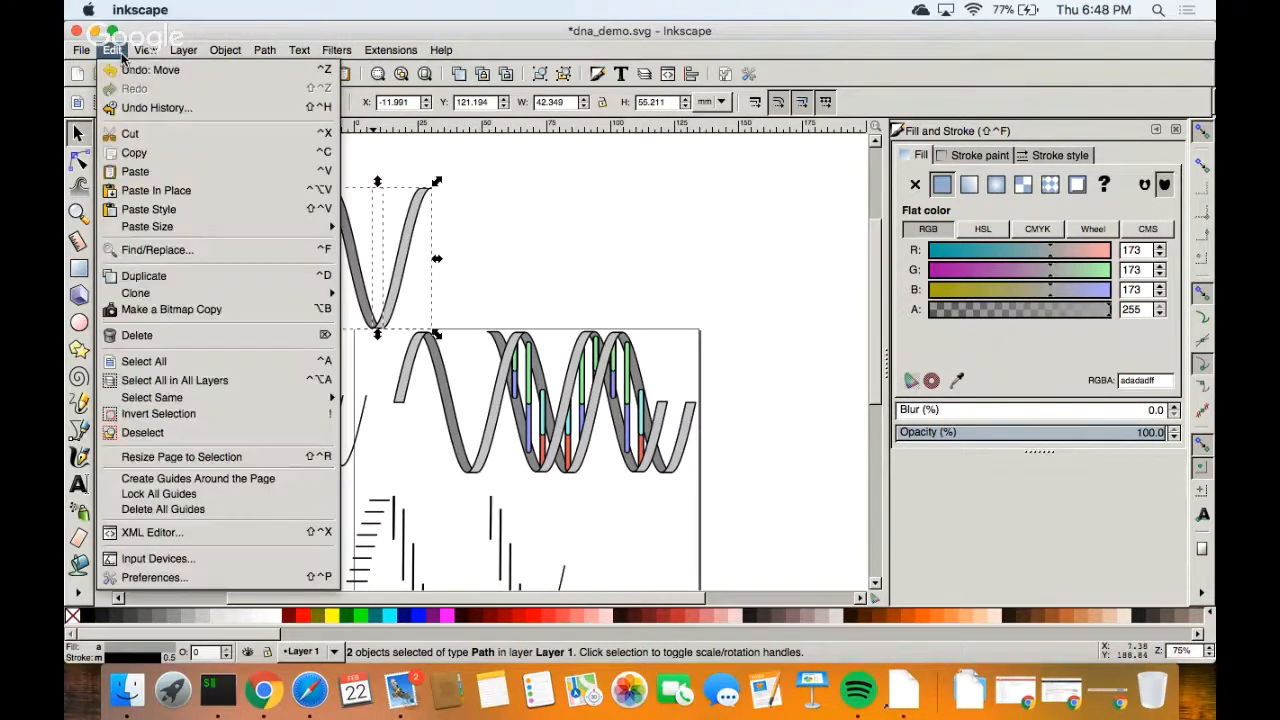
pyautogui.click(228, 281)
pyautogui.moveTo(414, 286); pyautogui.dragTo(555, 239)
pyautogui.press('Delete')
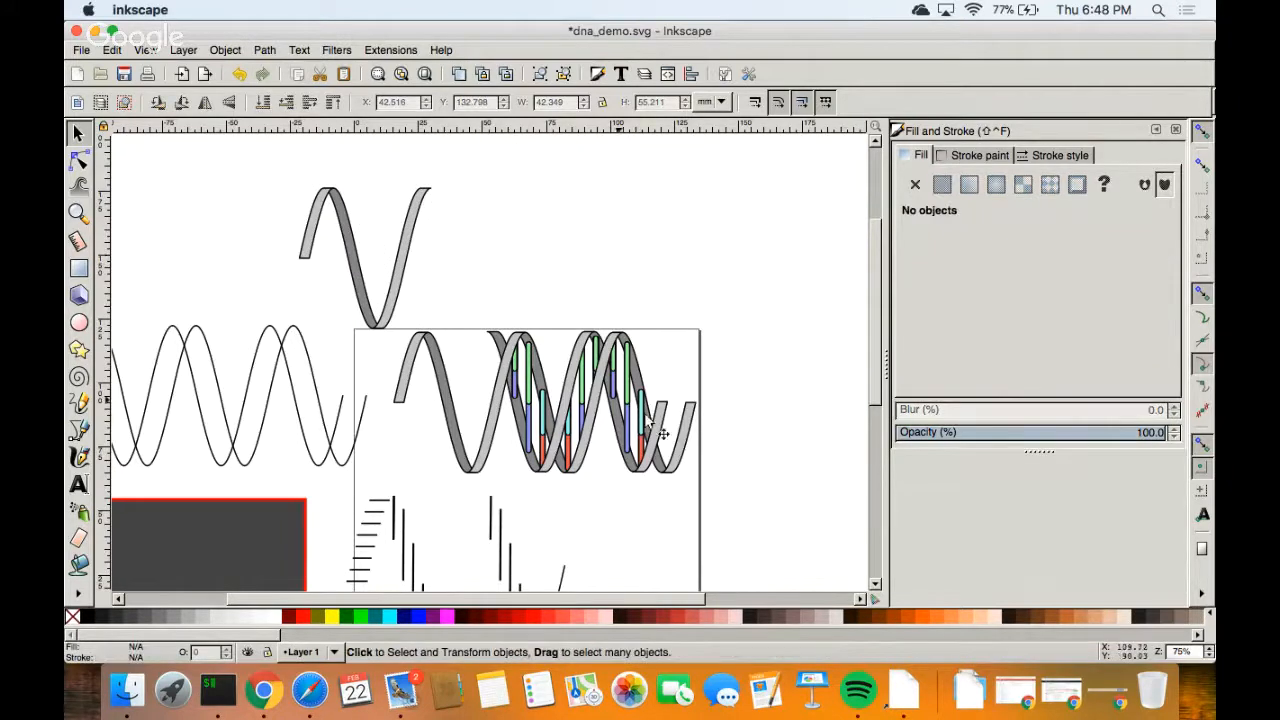
# Move the whole three-piece ribbon slightly farther up above the page.
pyautogui.moveTo(286, 166)
pyautogui.mouseDown()
pyautogui.moveTo(349, 206)
pyautogui.moveTo(476, 356)
pyautogui.mouseUp()
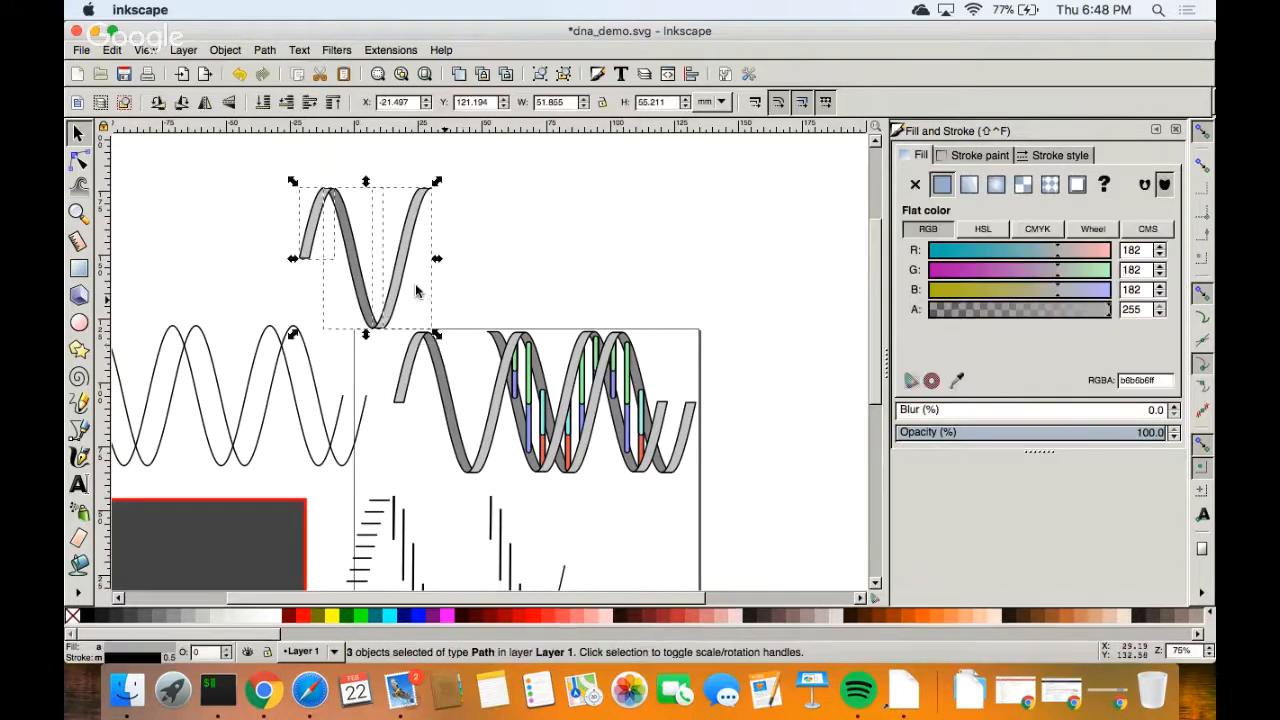
pyautogui.moveTo(400, 285); pyautogui.dragTo(408, 262)
pyautogui.click(502, 257)
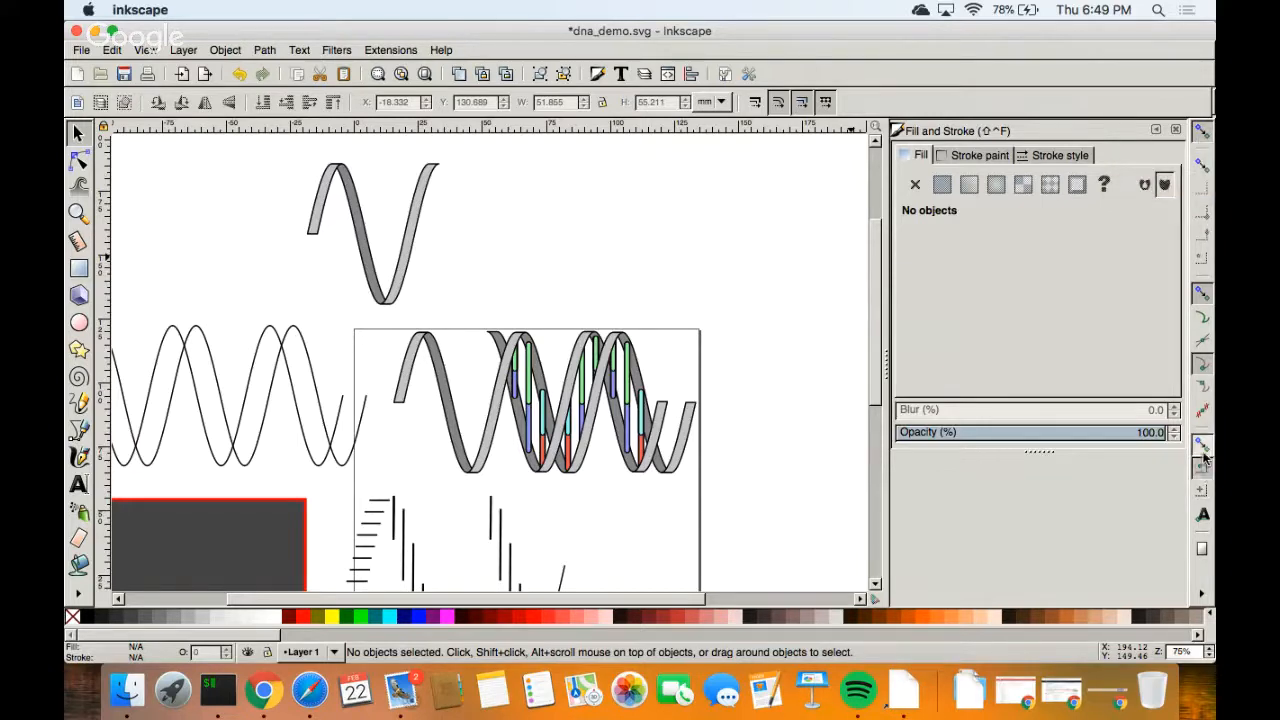
# Duplicate the ribbon's dark falling and light rising pieces together and move the copy to the right of the originals.
pyautogui.click(1204, 367)
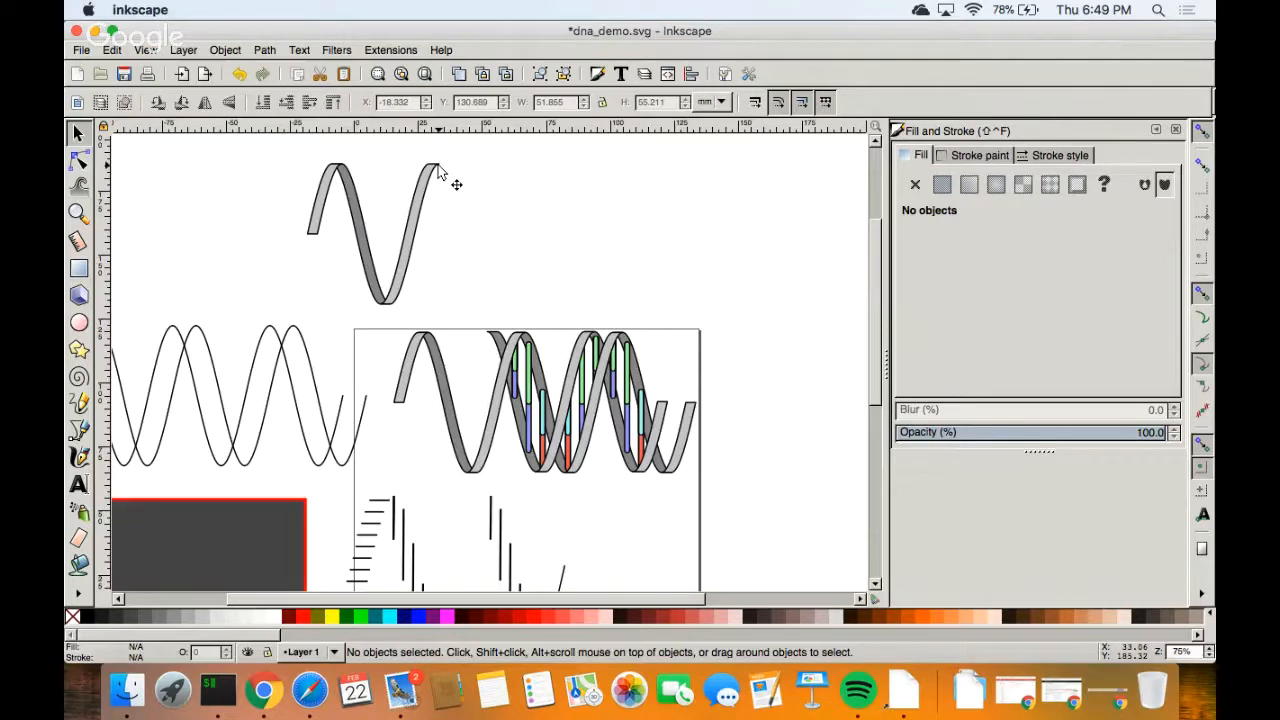
pyautogui.scroll(2, 438, 171)
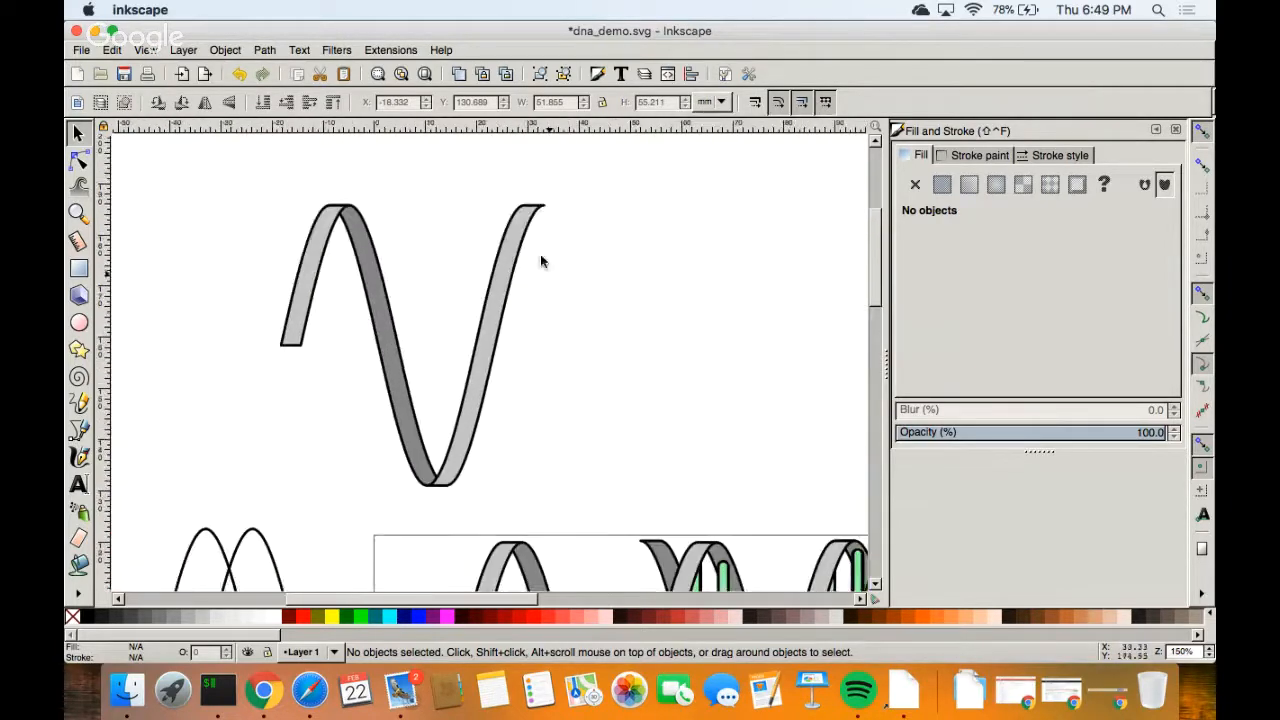
pyautogui.click(546, 212)
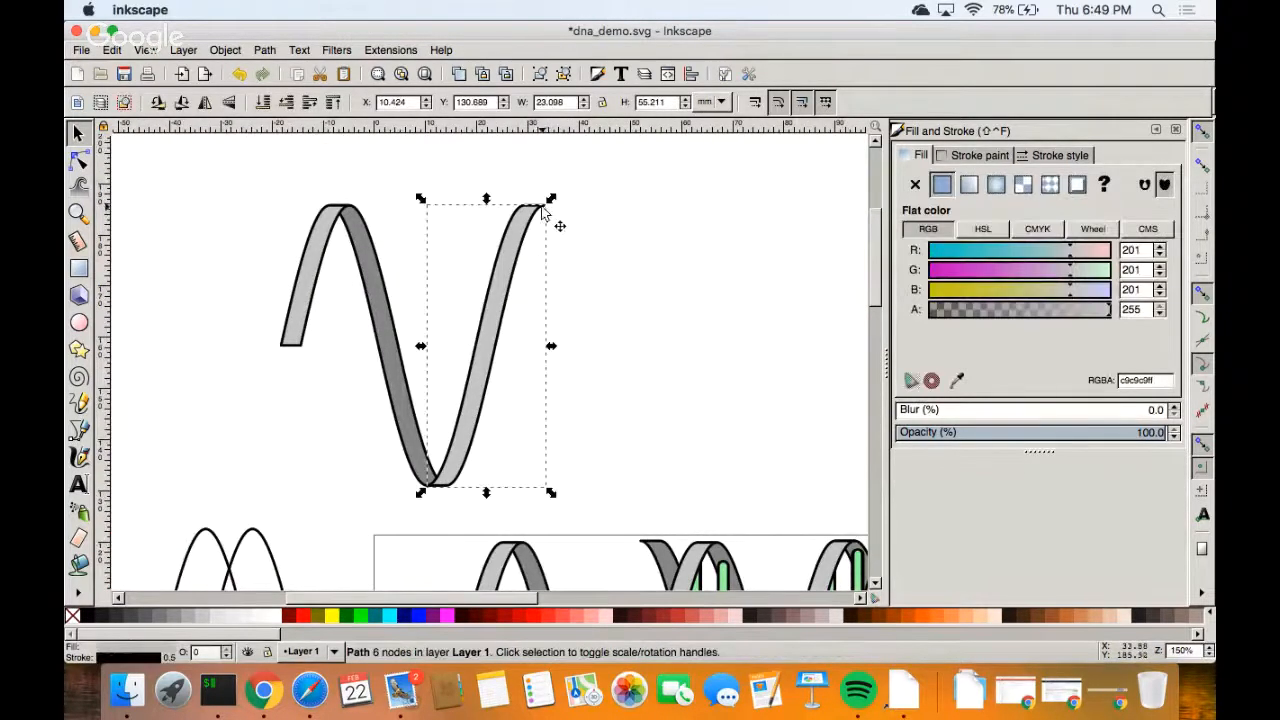
pyautogui.click(232, 168)
pyautogui.moveTo(232, 168); pyautogui.dragTo(549, 410)
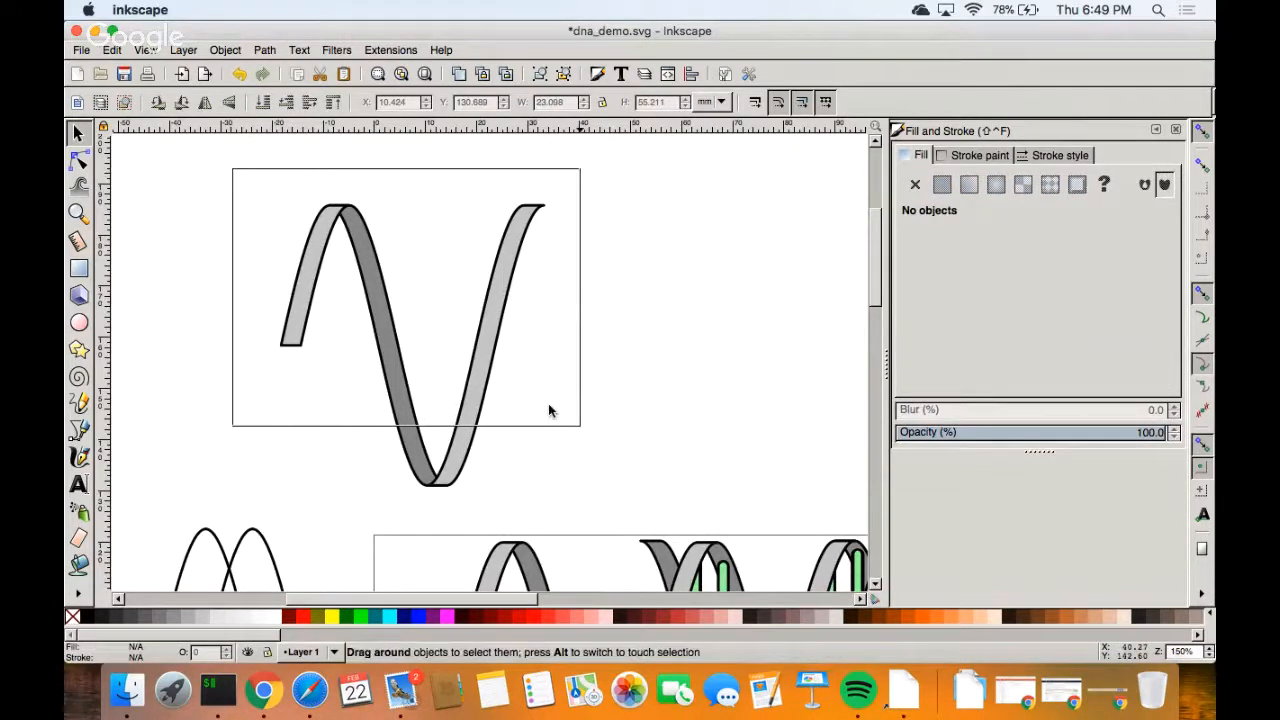
pyautogui.moveTo(311, 160); pyautogui.dragTo(630, 503)
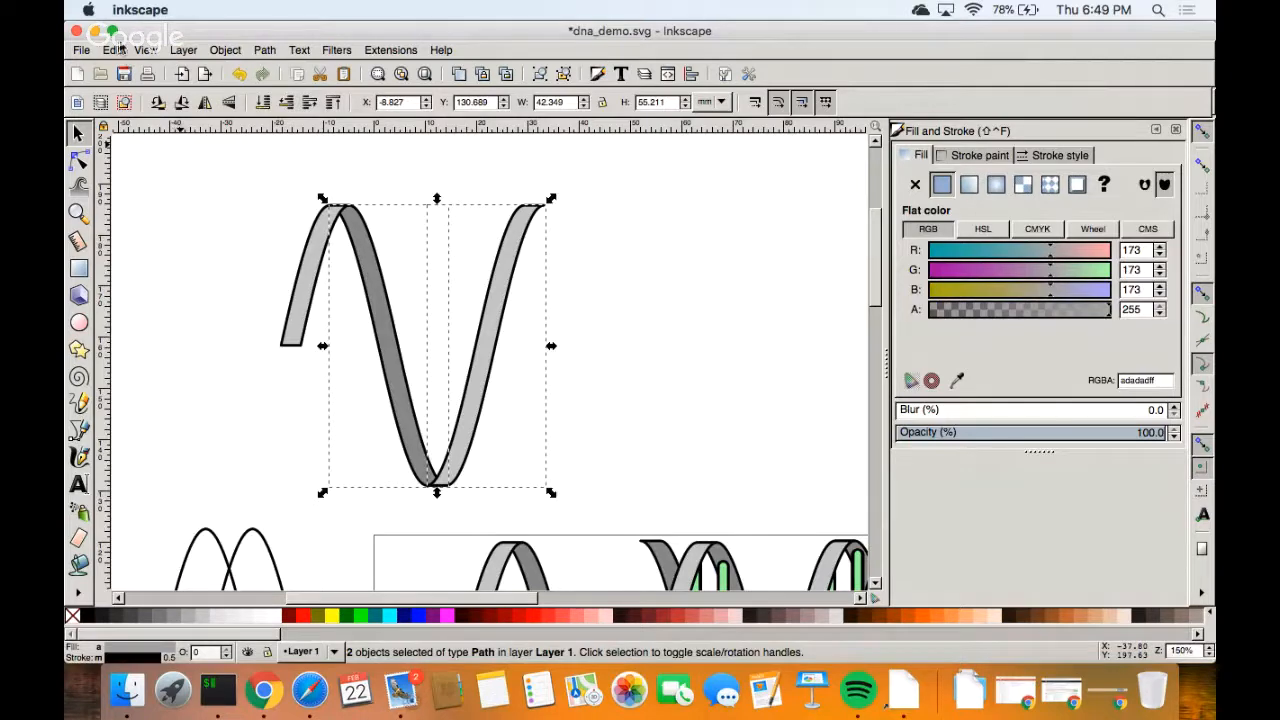
pyautogui.click(115, 49)
pyautogui.click(229, 281)
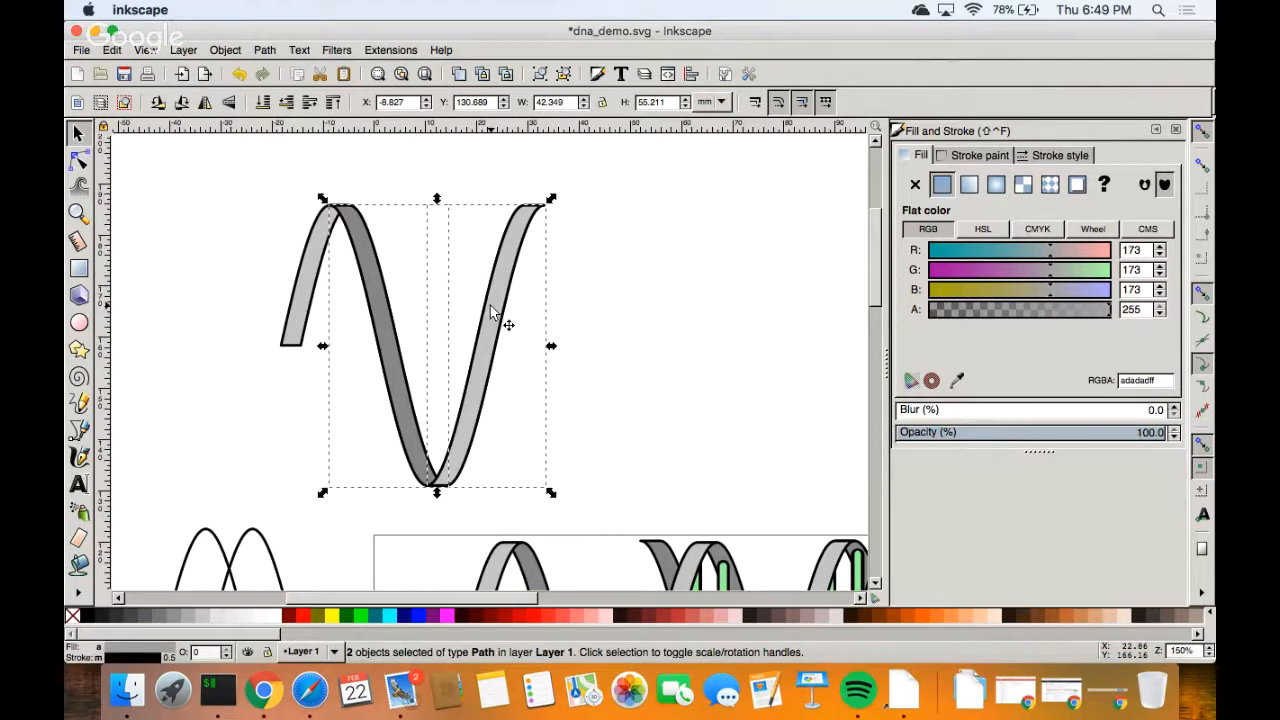
pyautogui.moveTo(491, 312)
pyautogui.mouseDown()
pyautogui.moveTo(705, 314)
pyautogui.moveTo(639, 311)
pyautogui.mouseUp()
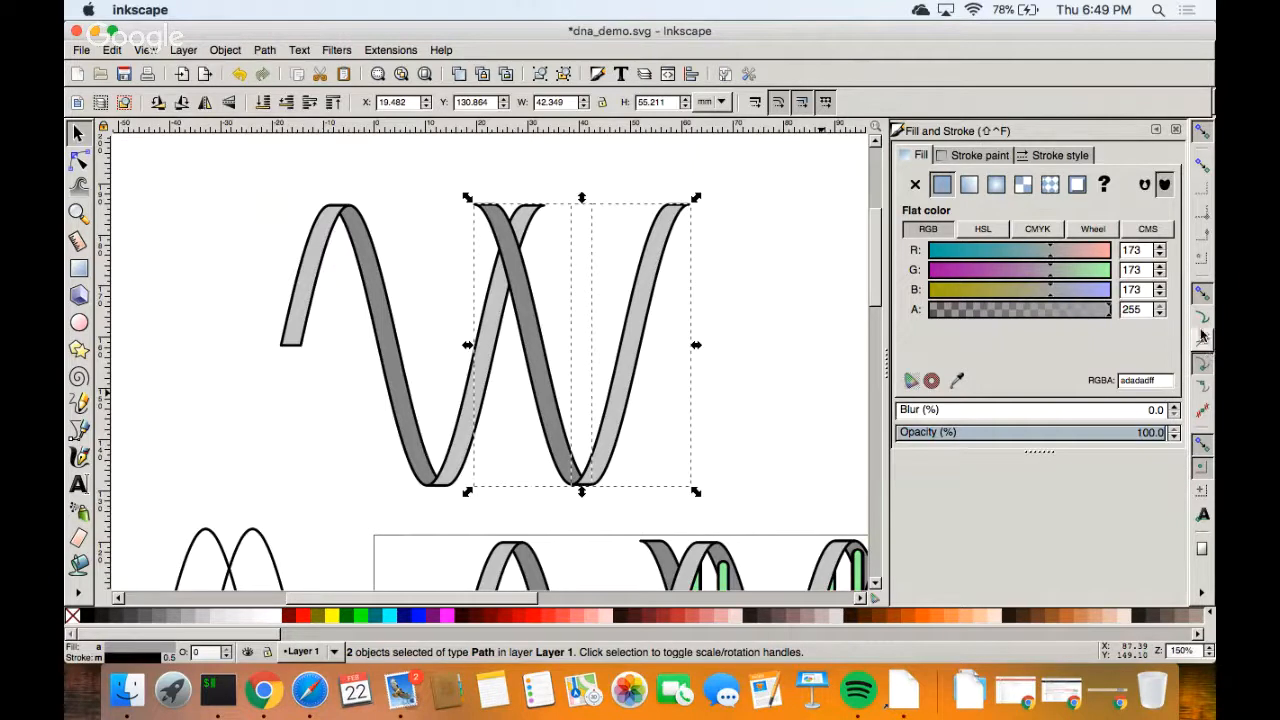
# Enable snapping to smooth nodes and snap the duplicated pair onto the upper end of the ribbon's light rising piece.
pyautogui.click(1203, 363)
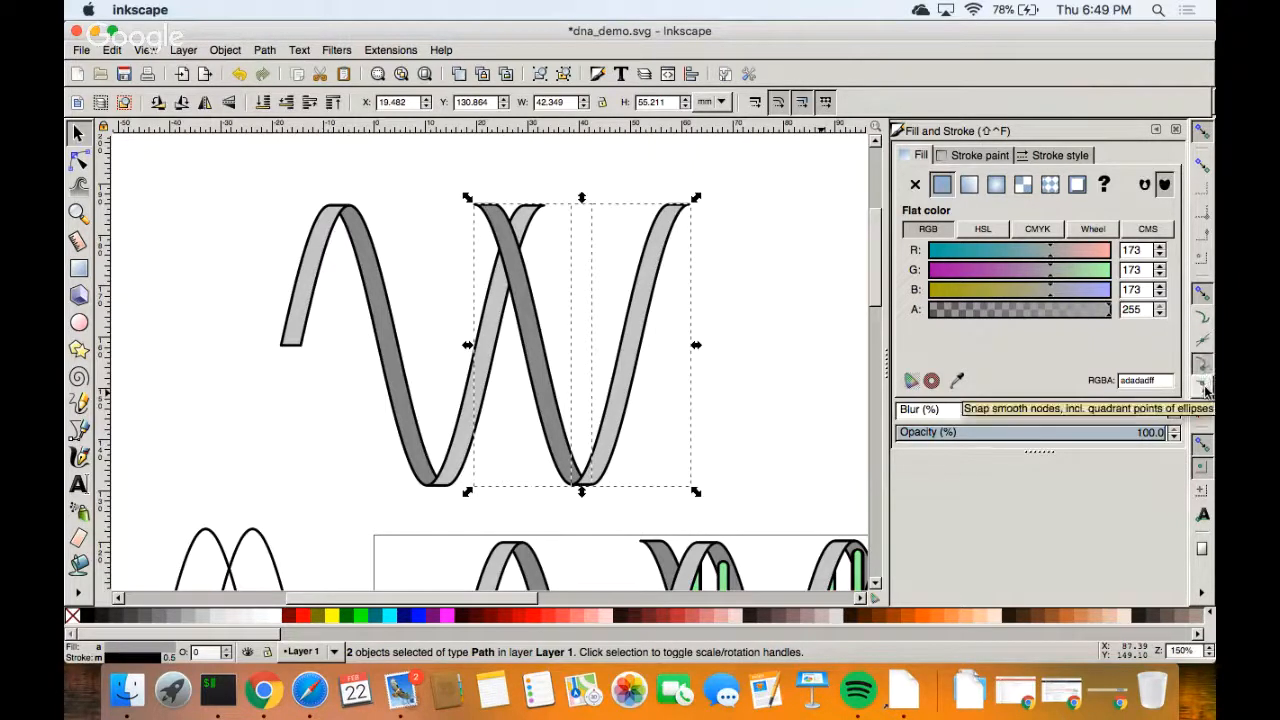
pyautogui.click(1203, 386)
pyautogui.moveTo(632, 333); pyautogui.dragTo(686, 334)
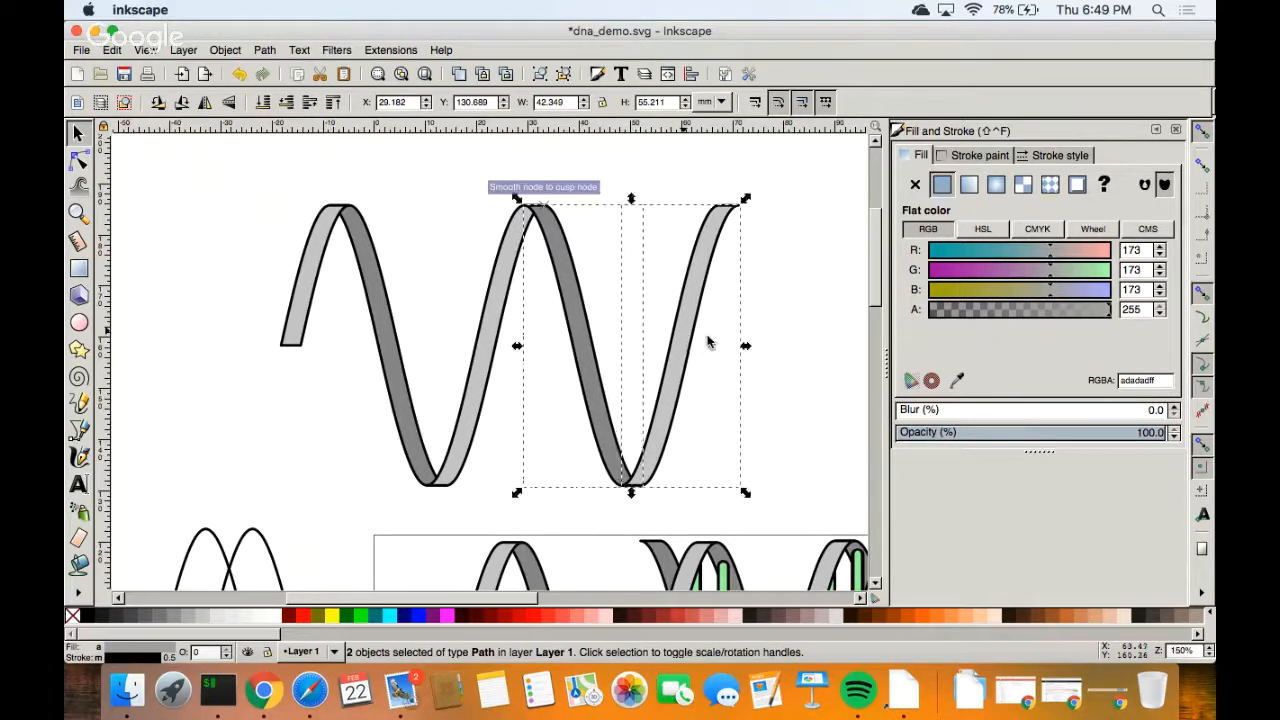
pyautogui.click(765, 321)
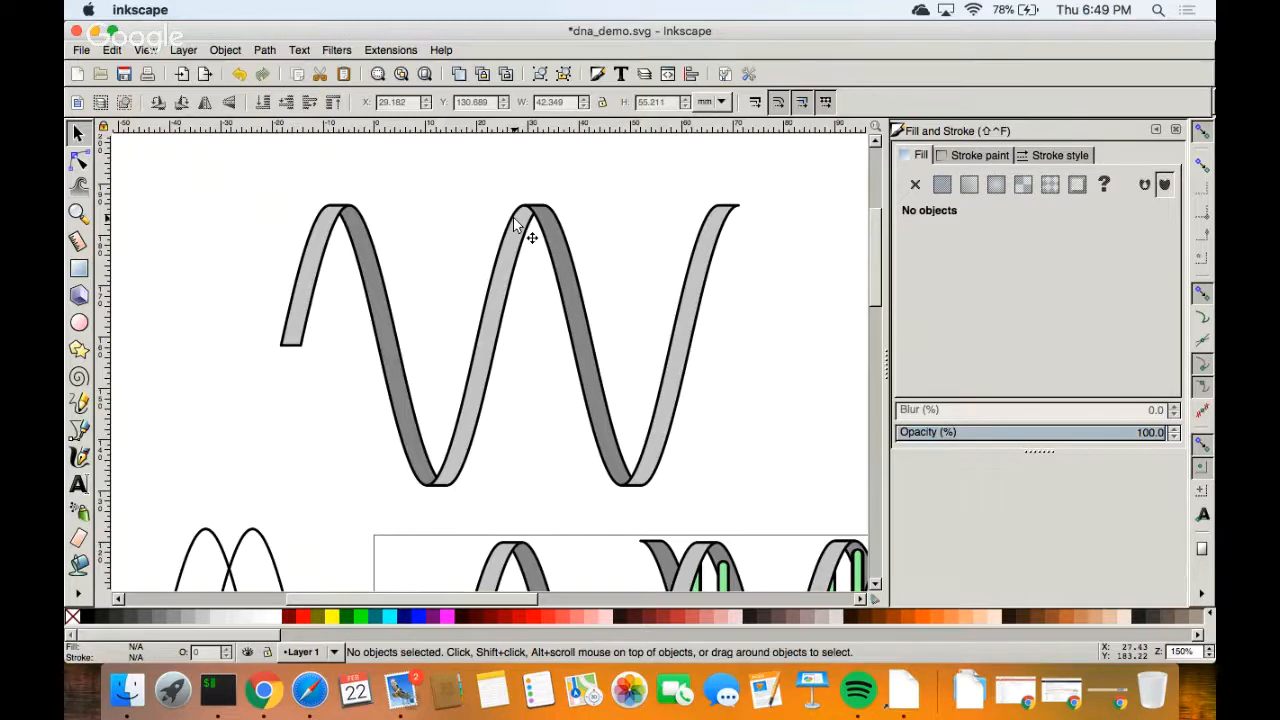
# Lower the duplicated dark grey piece in the stacking order so it sits behind the light rising piece at the second peak.
pyautogui.click(586, 308)
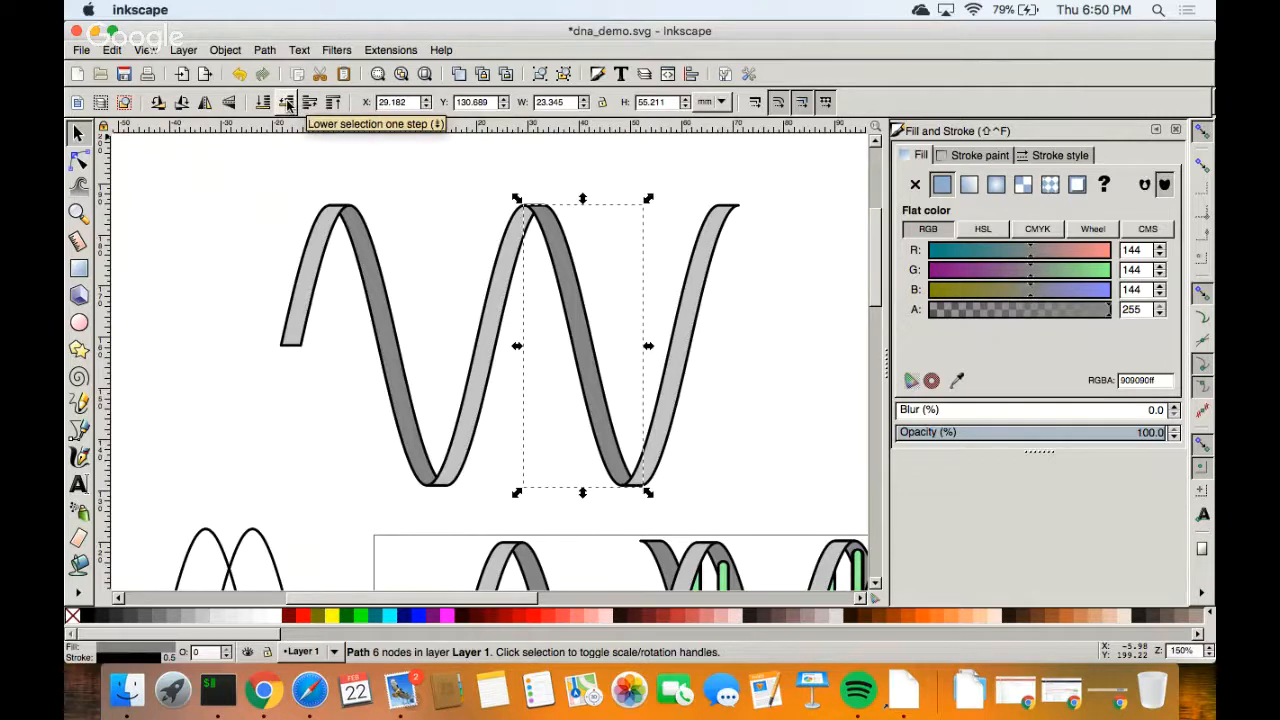
pyautogui.click(420, 190)
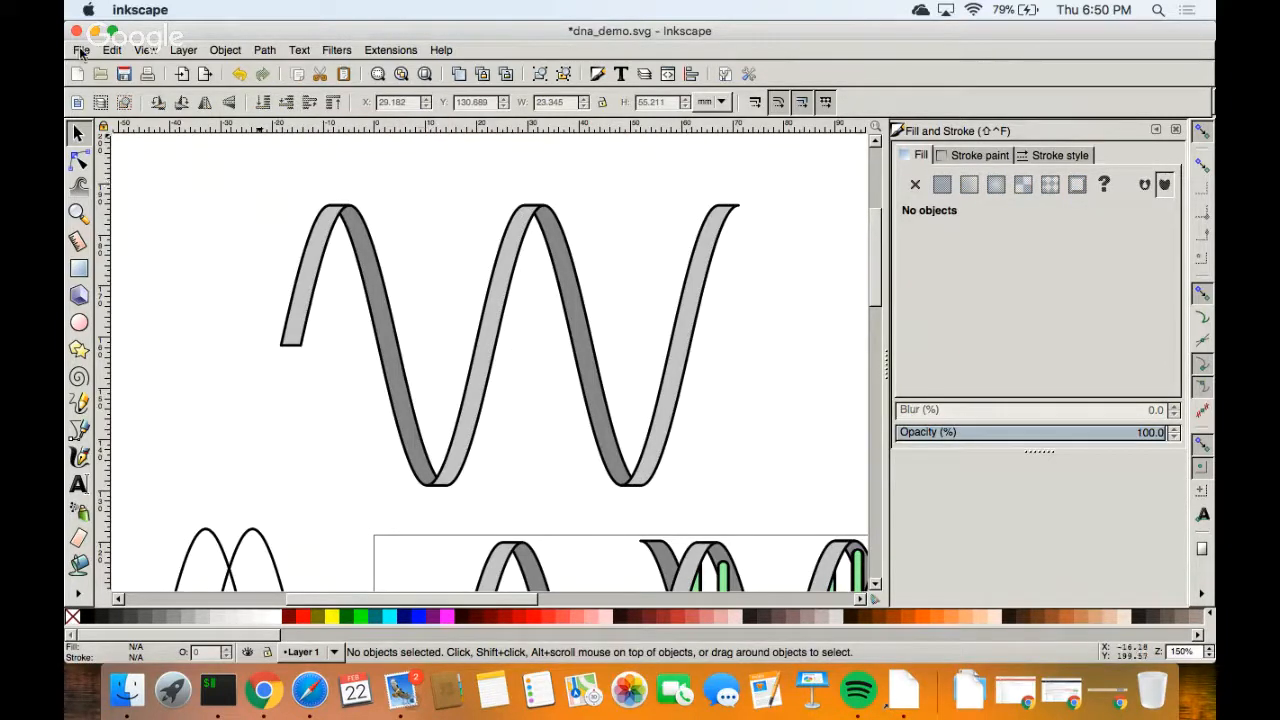
pyautogui.click(576, 276)
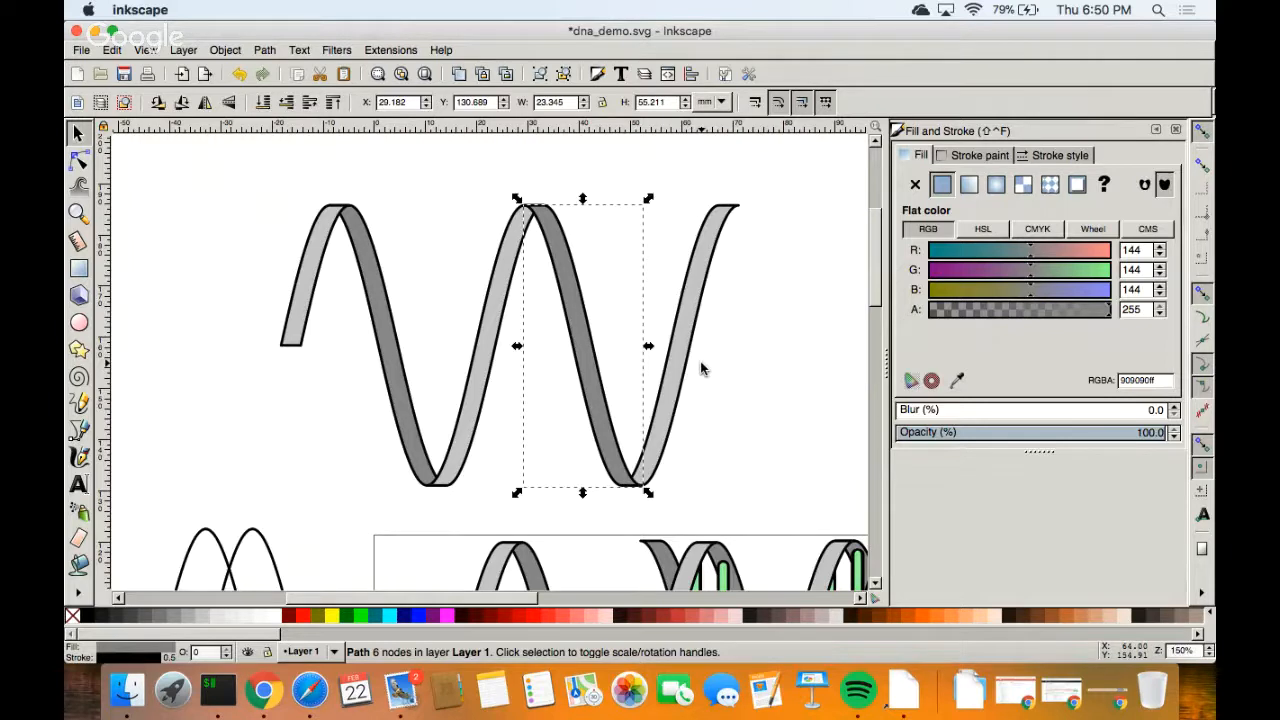
pyautogui.click(287, 103)
pyautogui.click(287, 103)
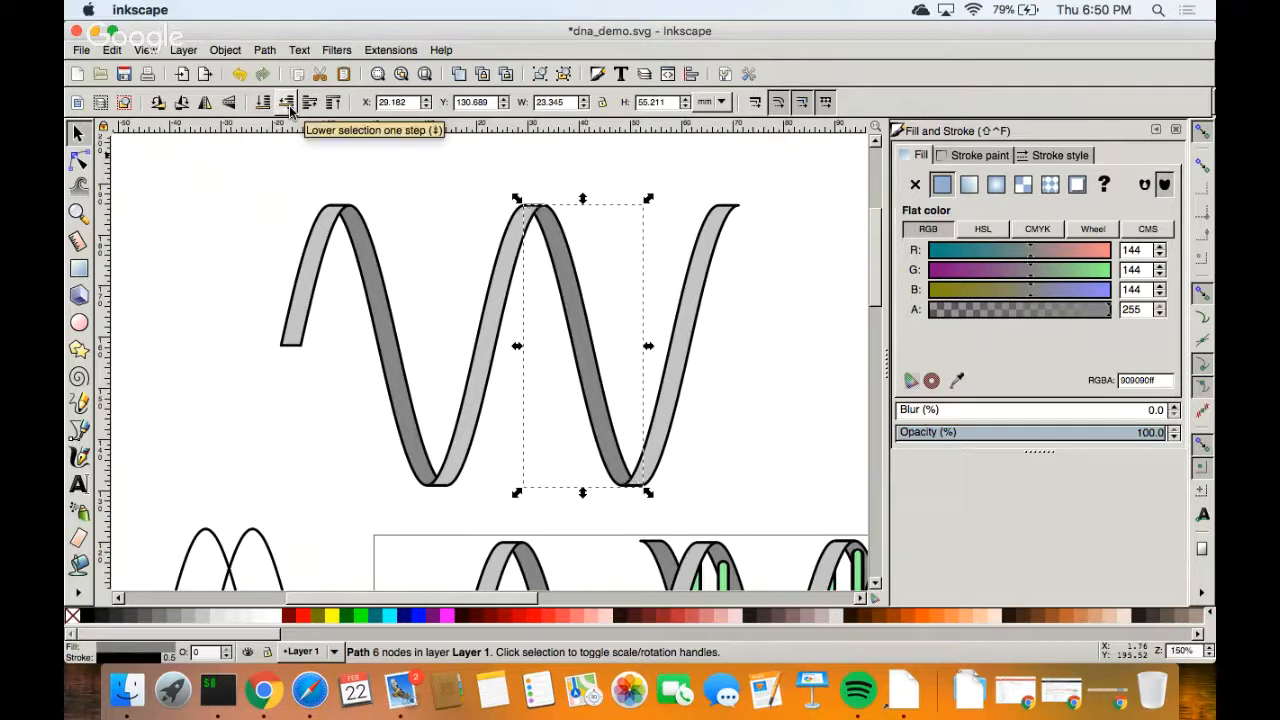
pyautogui.click(391, 194)
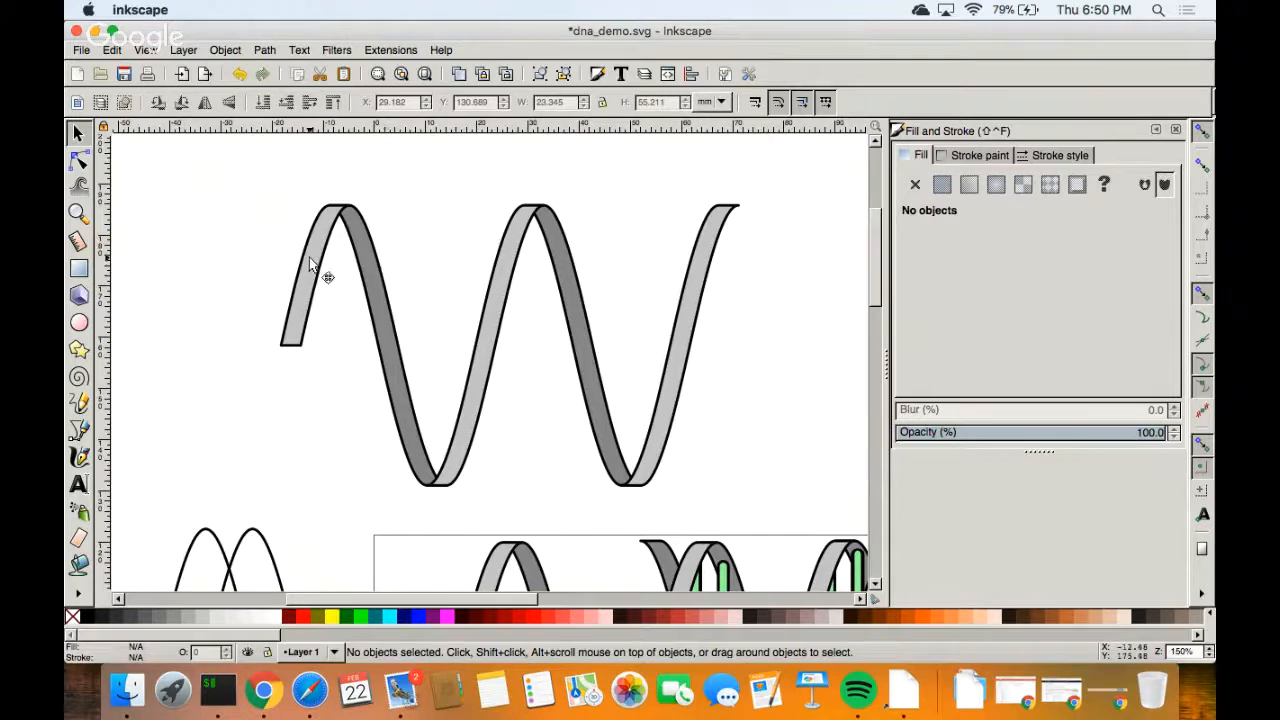
# Pull the ribbon apart by moving its first two light and first two dark pieces into an overlapping pile away from the last rising piece.
pyautogui.moveTo(323, 277); pyautogui.dragTo(255, 255)
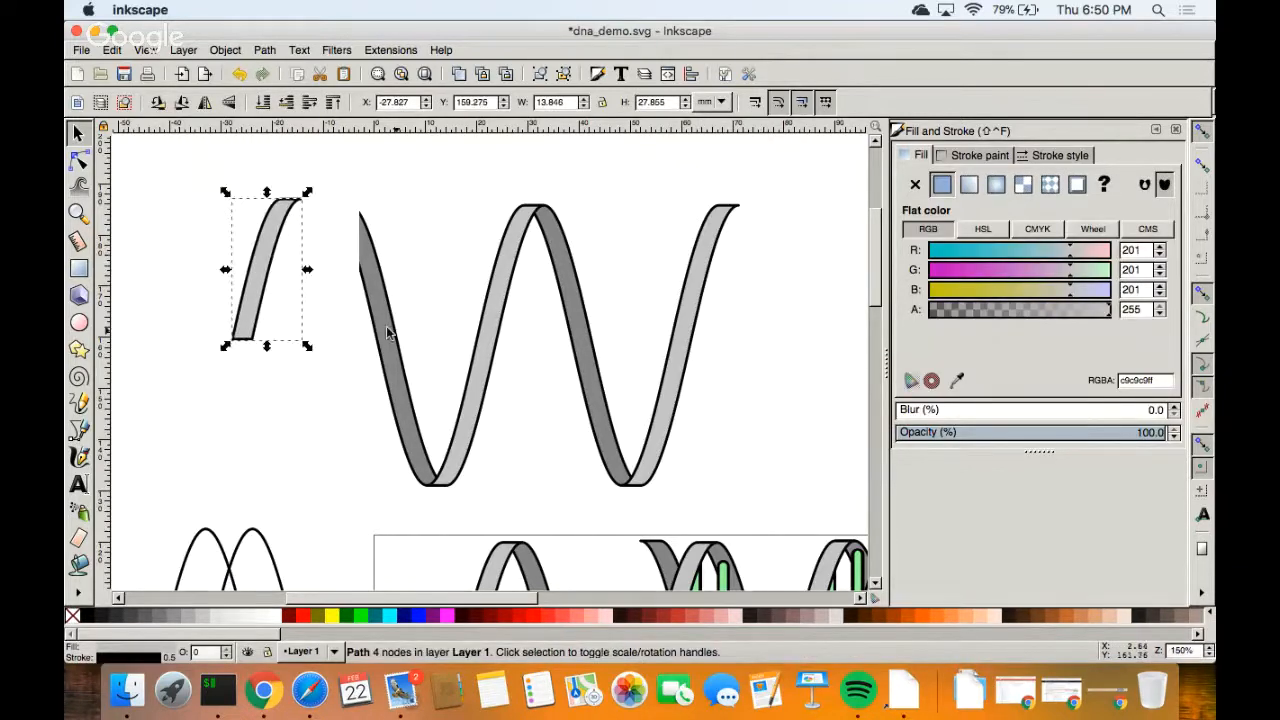
pyautogui.click(389, 328)
pyautogui.click(387, 320)
pyautogui.moveTo(389, 325); pyautogui.dragTo(360, 320)
pyautogui.moveTo(271, 269); pyautogui.dragTo(366, 268)
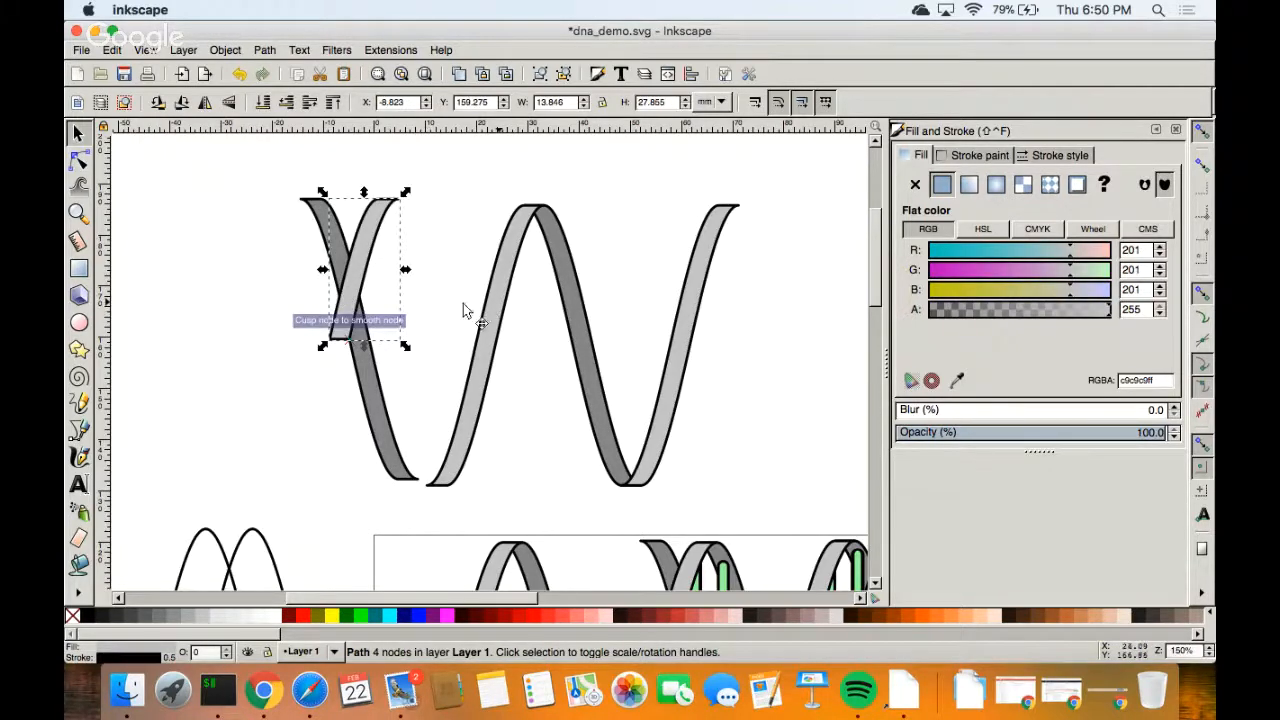
pyautogui.moveTo(490, 306); pyautogui.dragTo(352, 318)
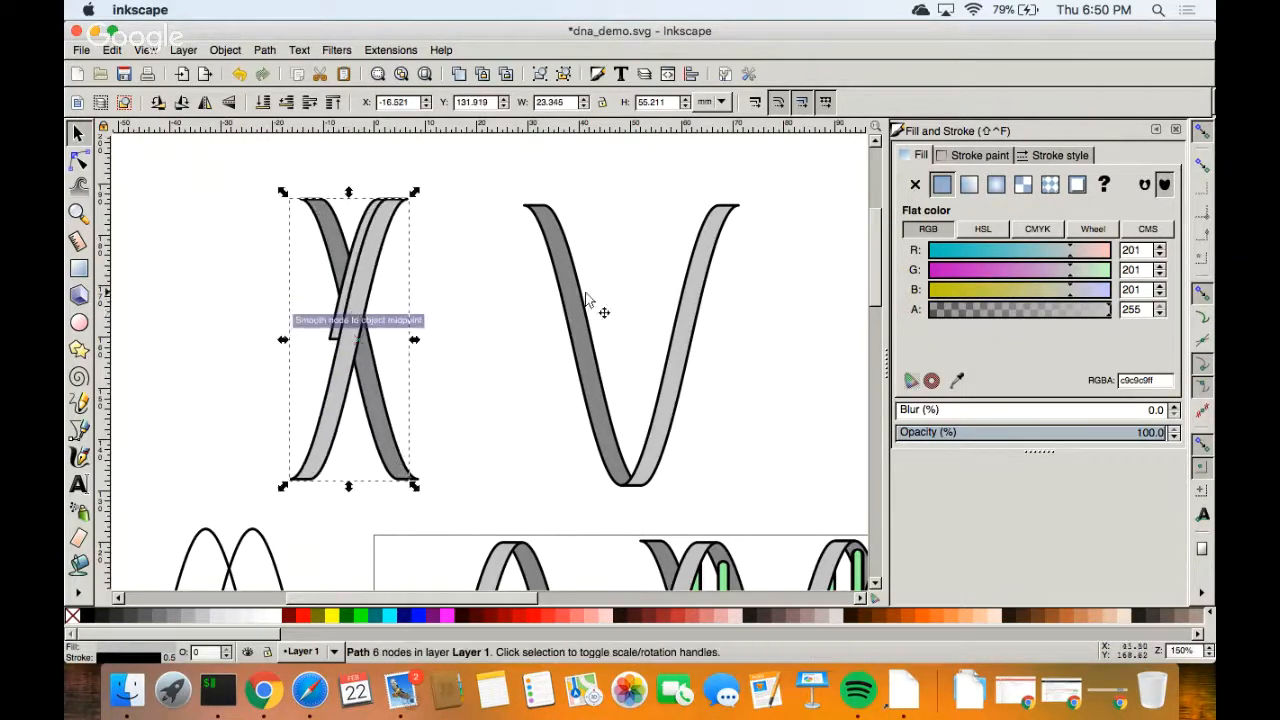
pyautogui.moveTo(565, 312); pyautogui.dragTo(378, 291)
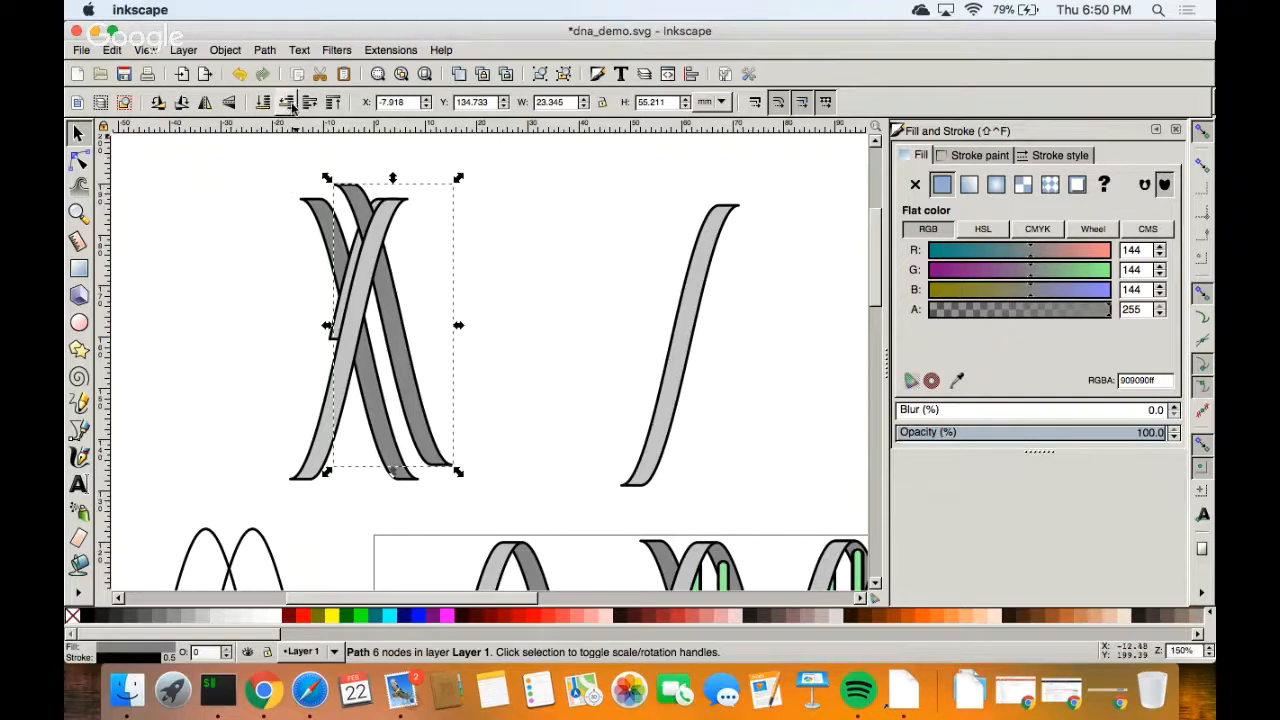
pyautogui.click(205, 210)
pyautogui.click(81, 50)
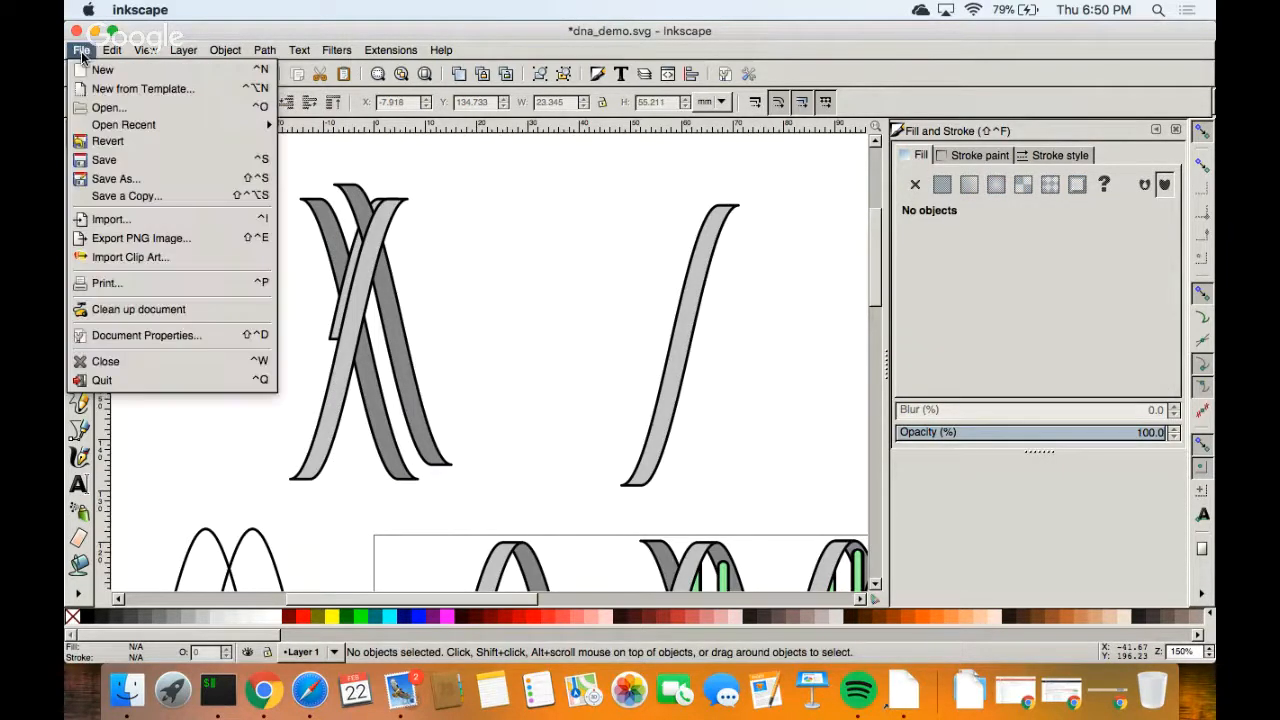
pyautogui.click(203, 108)
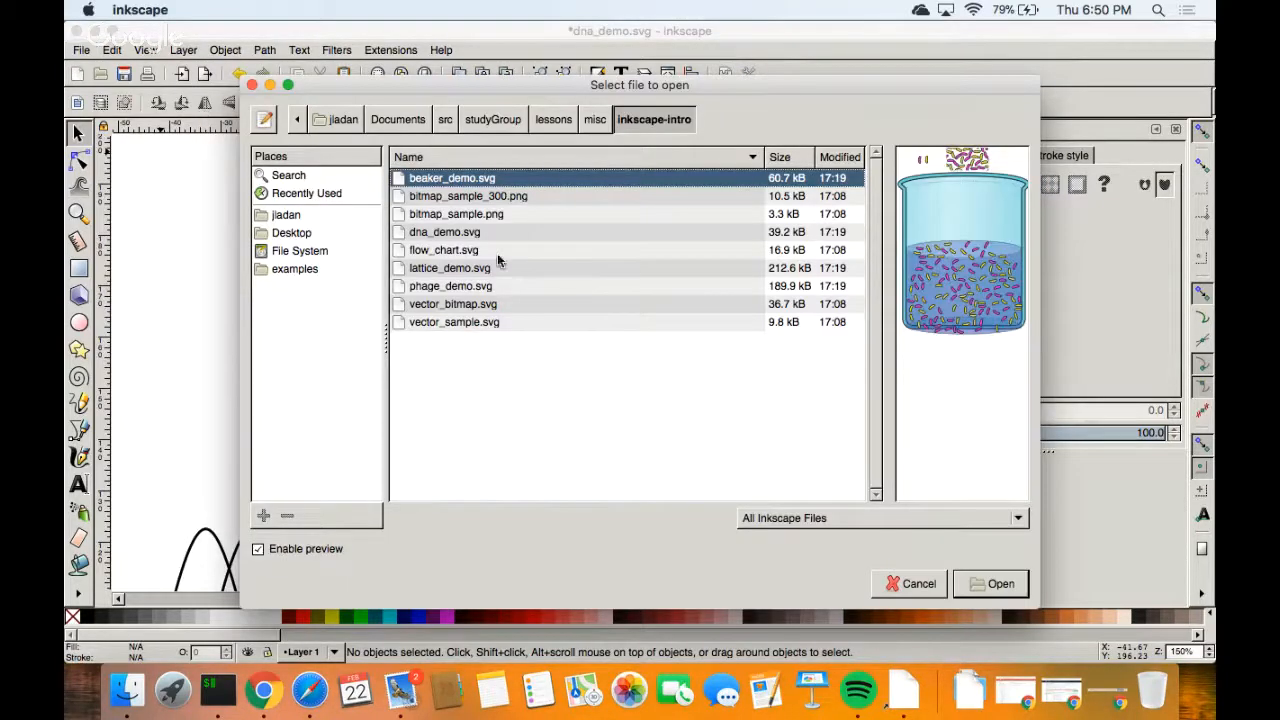
pyautogui.click(457, 256)
pyautogui.click(453, 233)
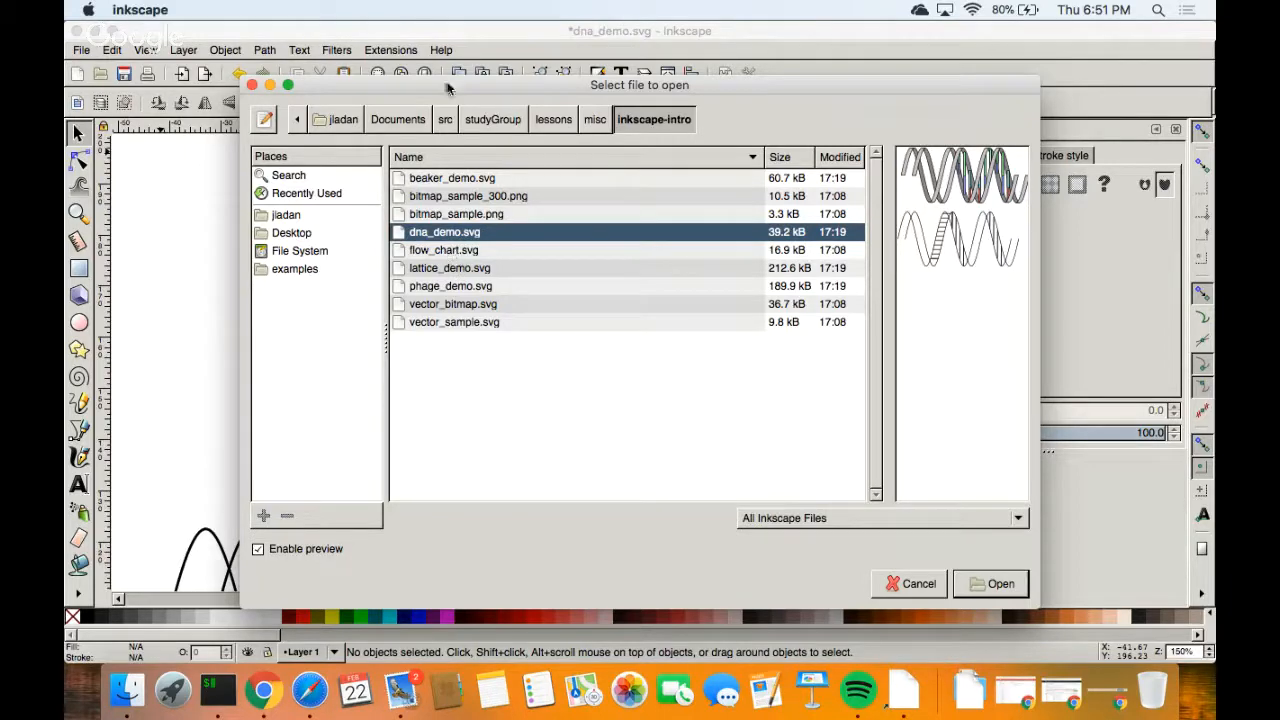
pyautogui.click(253, 87)
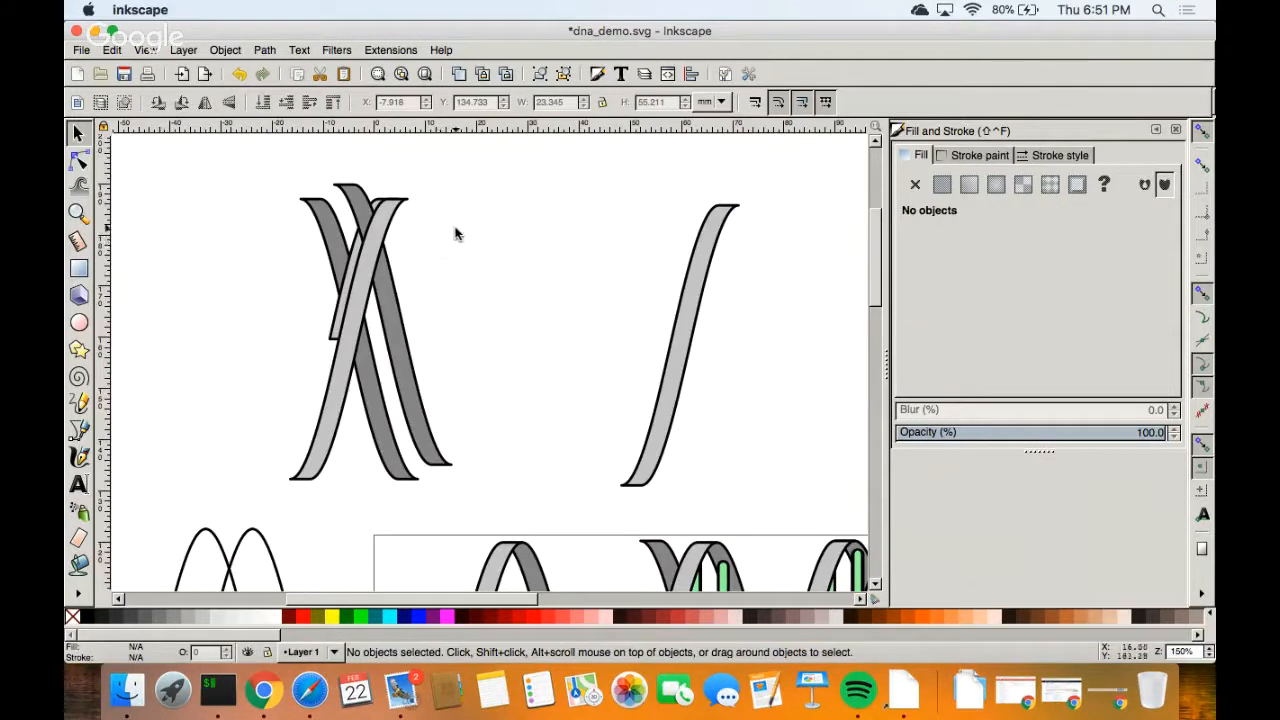
pyautogui.click(264, 50)
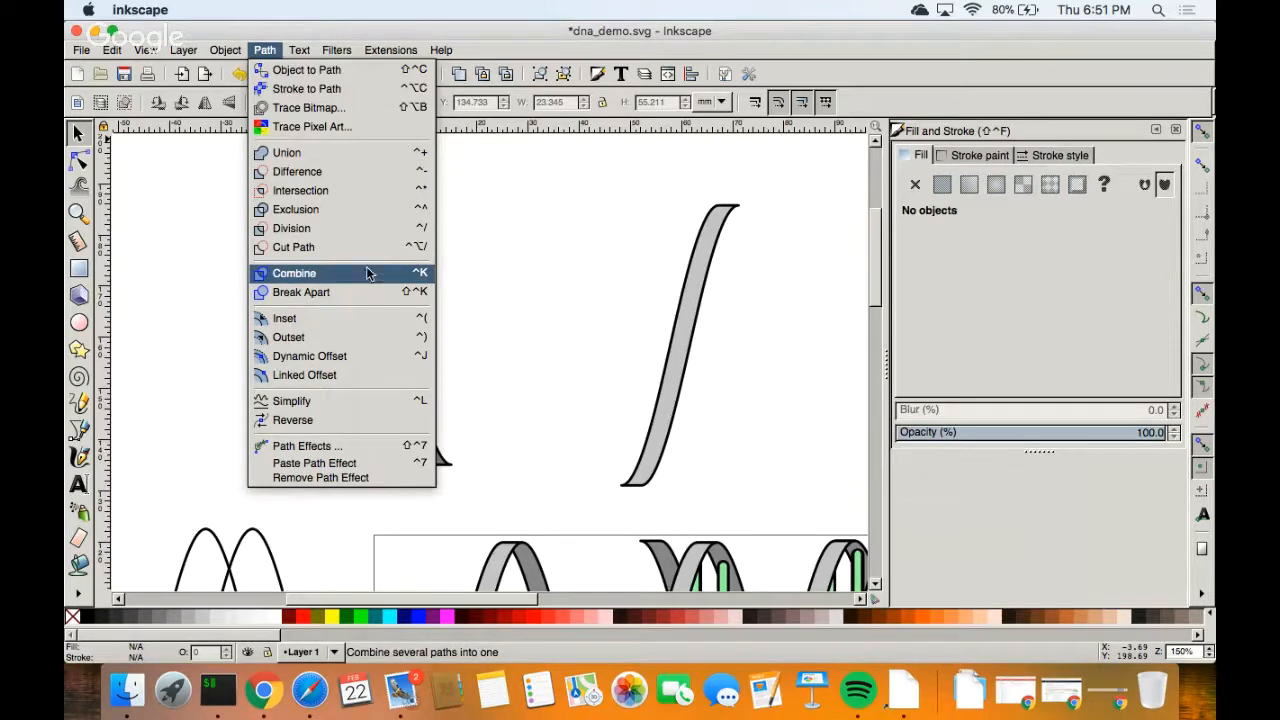
pyautogui.moveTo(226, 52)
pyautogui.moveTo(282, 253)
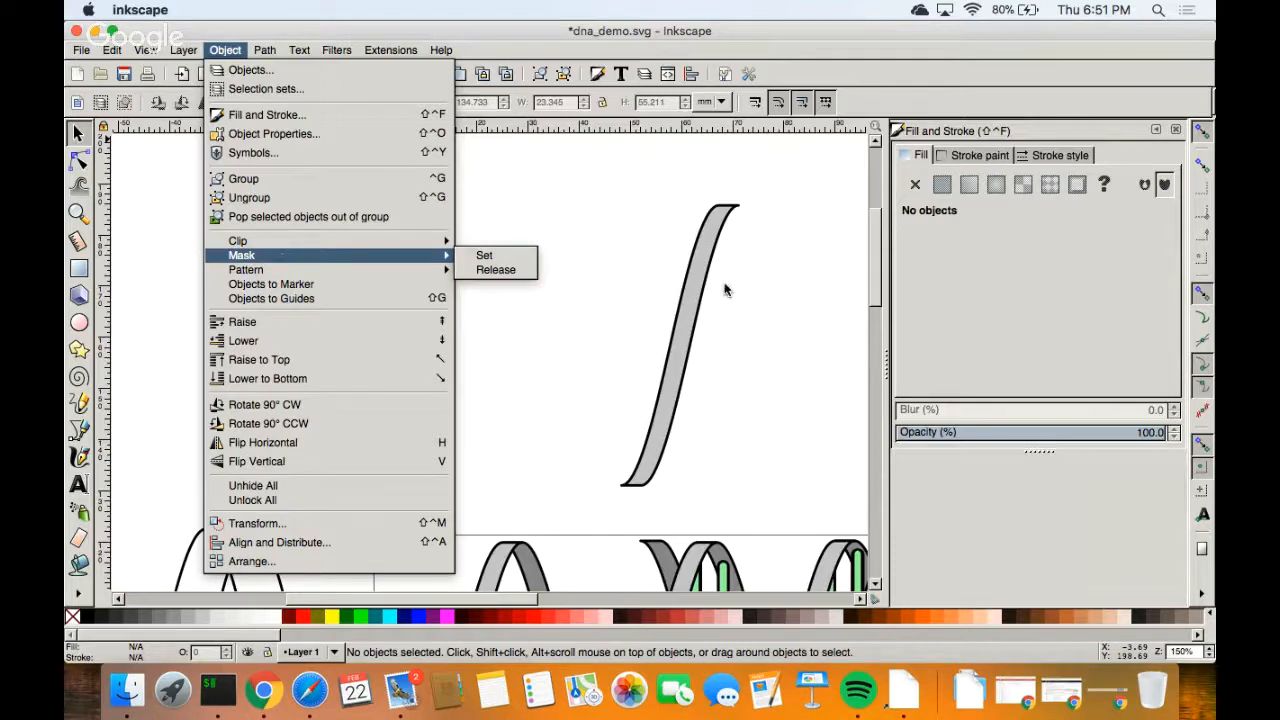
pyautogui.click(629, 277)
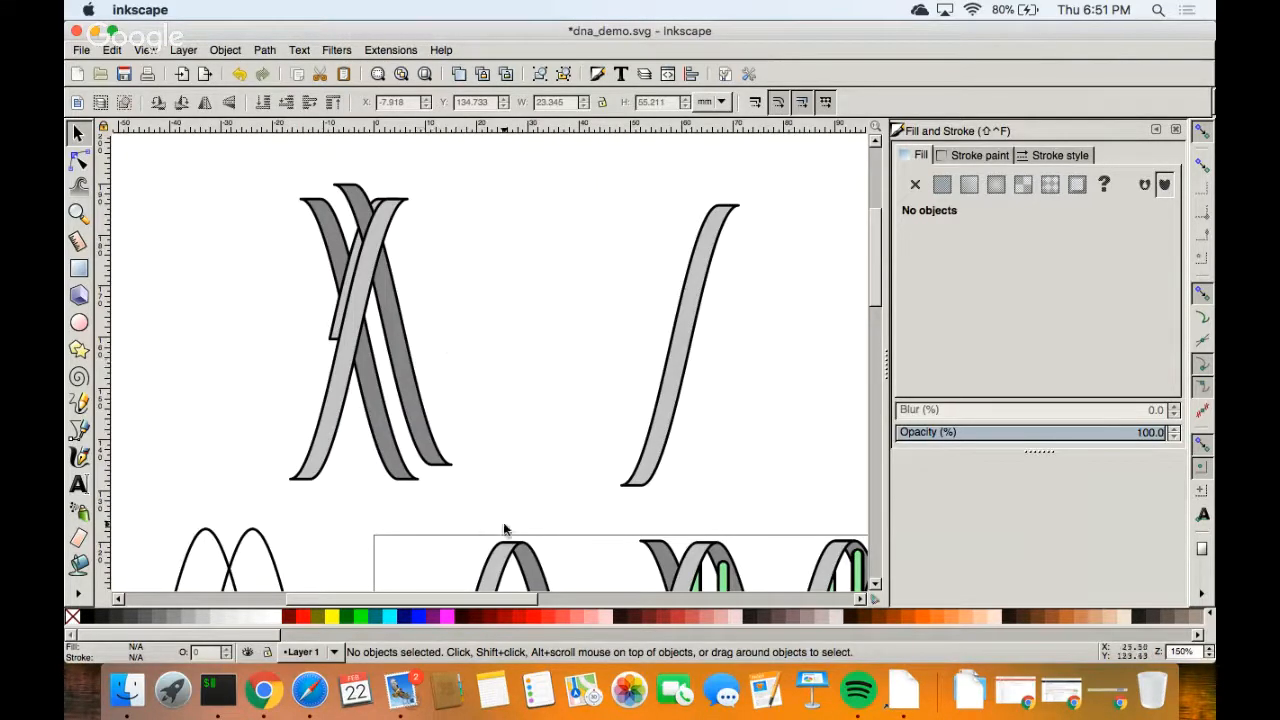
pyautogui.click(84, 51)
pyautogui.click(414, 309)
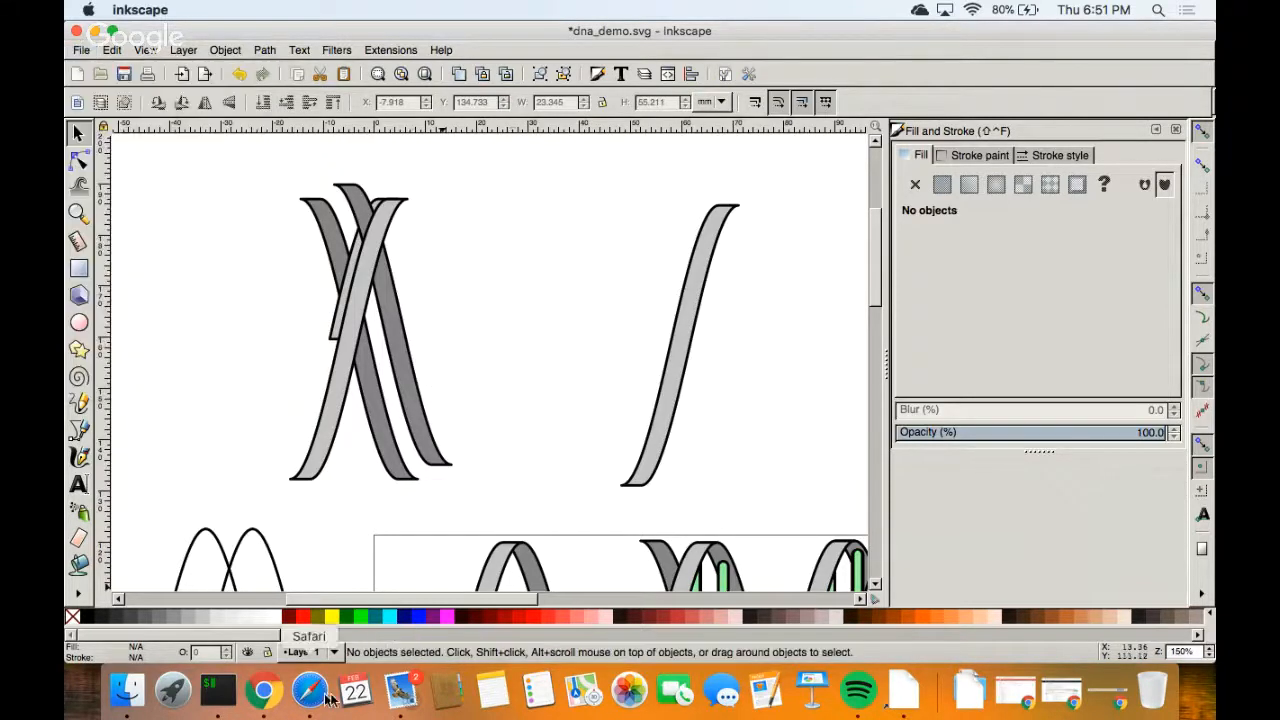
# Switch to Chrome and look through the lesson page's flow chart, beaker, phage and reaction diagram examples, and return to Inkscape.
pyautogui.click(264, 690)
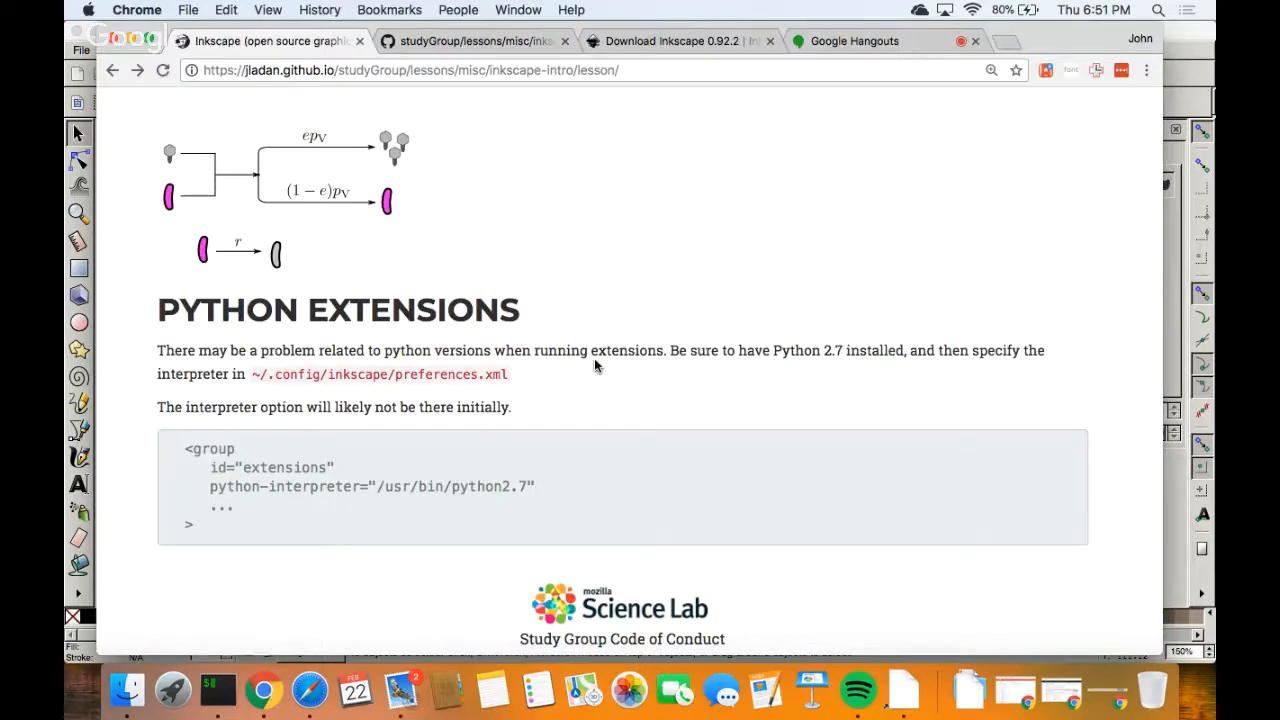
pyautogui.scroll(15, 595, 365)
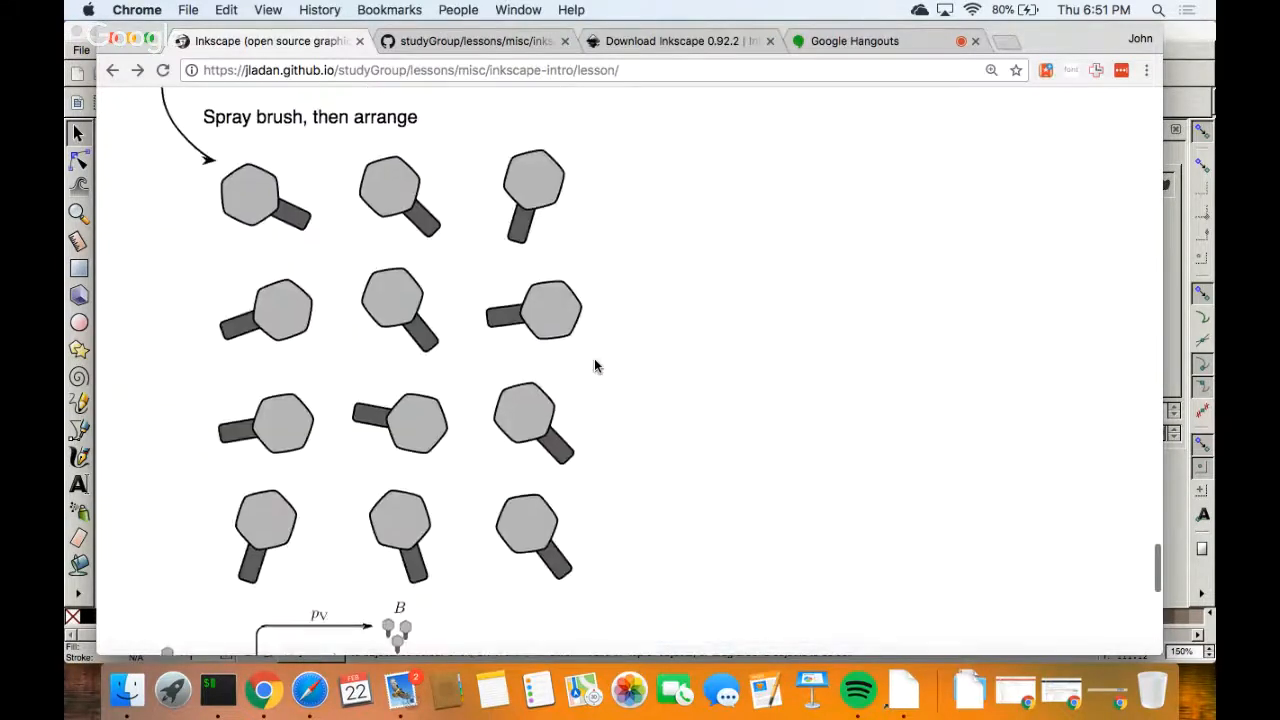
pyautogui.scroll(15, 595, 365)
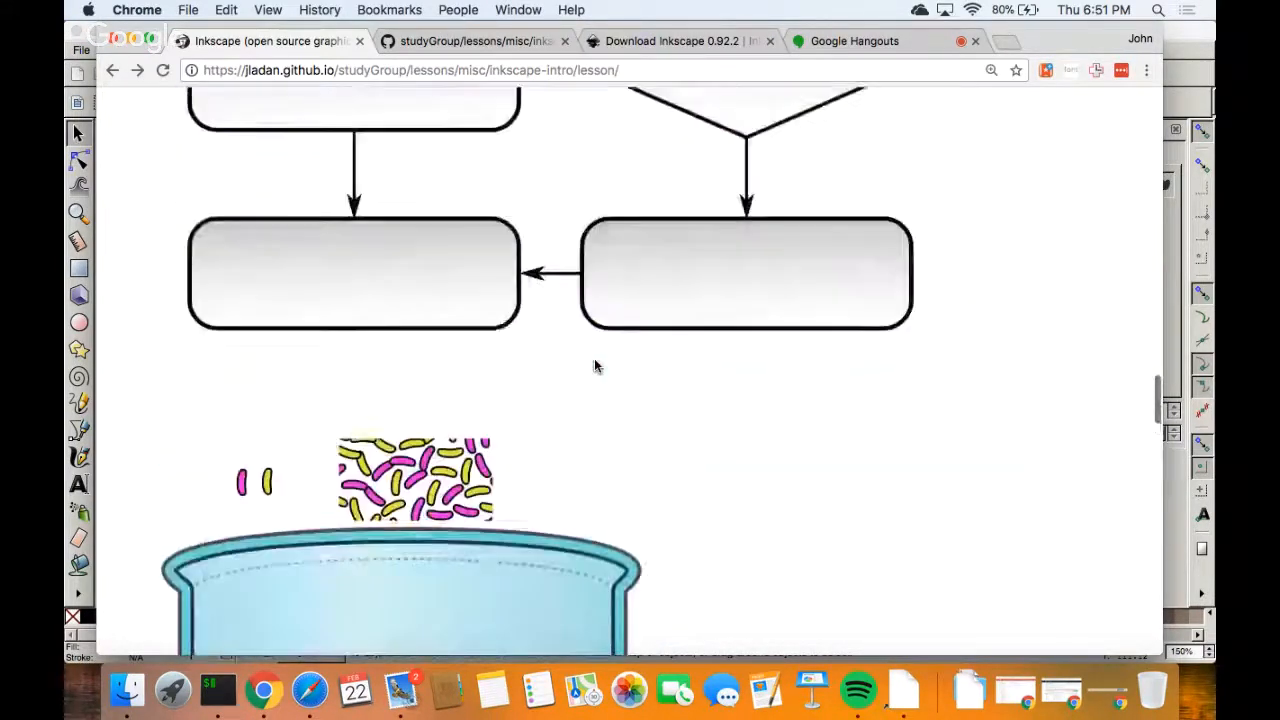
pyautogui.scroll(10, 593, 365)
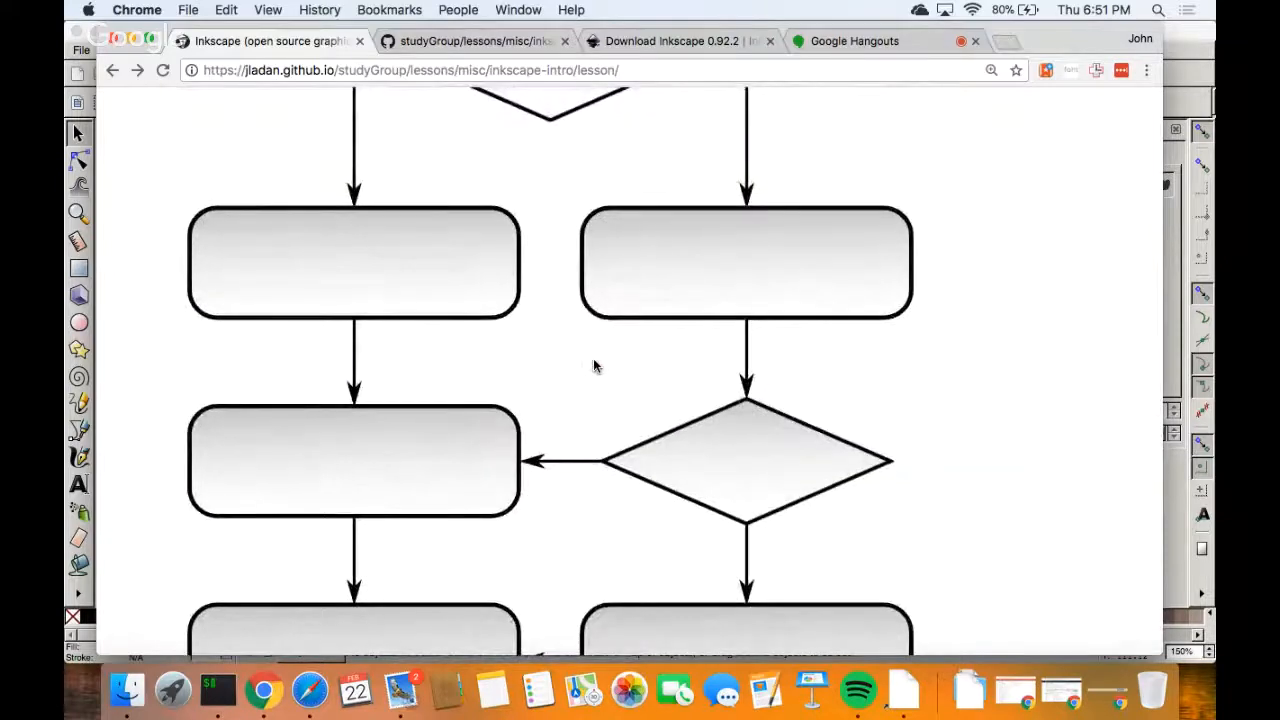
pyautogui.scroll(-10, 593, 365)
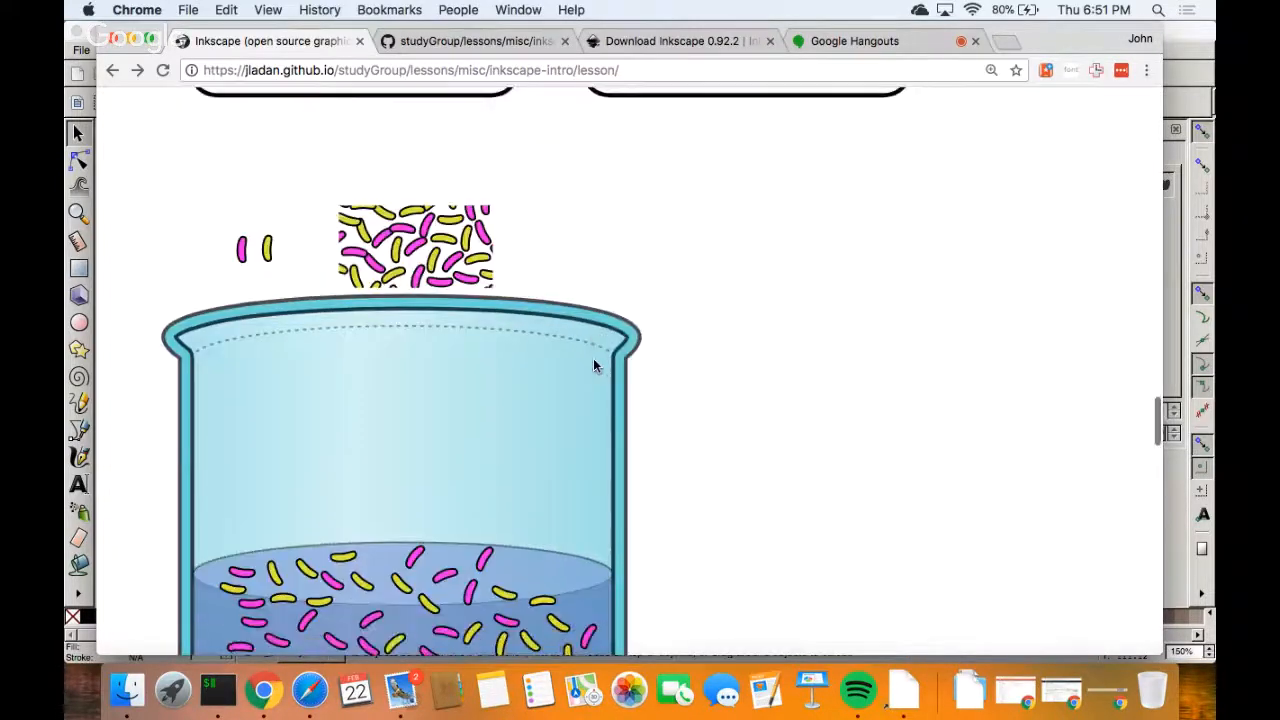
pyautogui.scroll(-3, 593, 365)
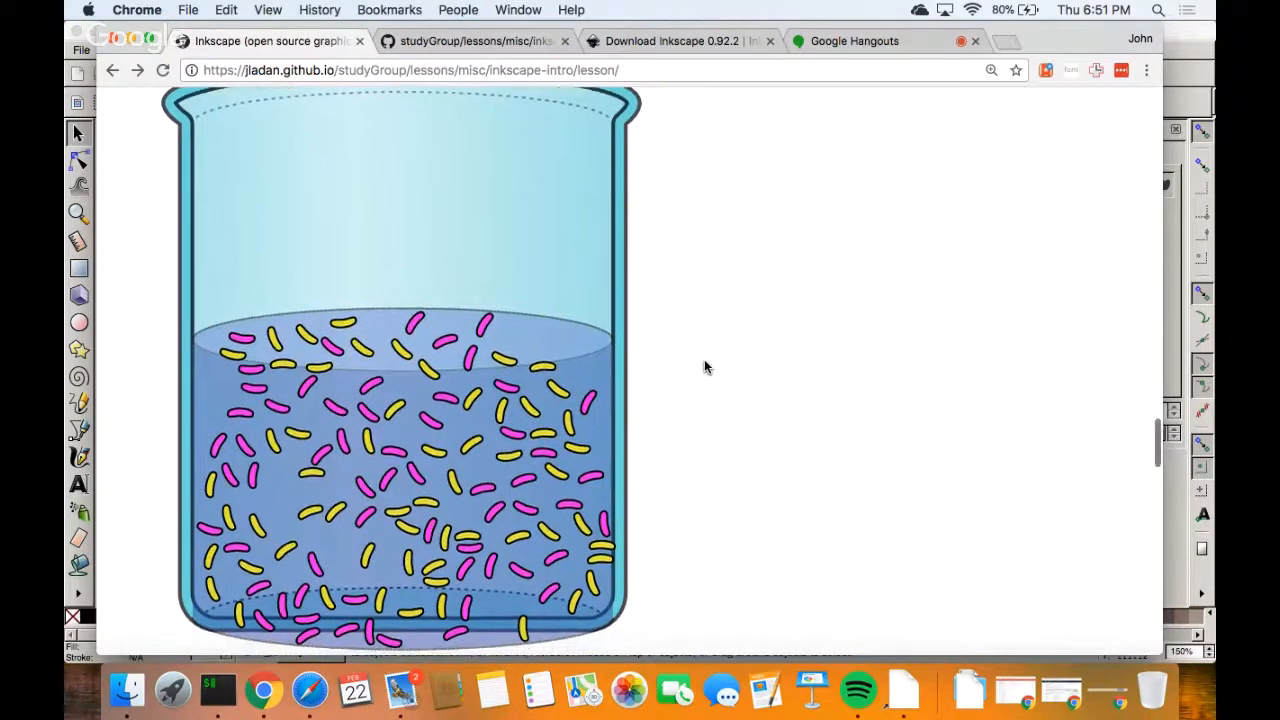
pyautogui.scroll(-2, 704, 368)
pyautogui.scroll(-20, 704, 362)
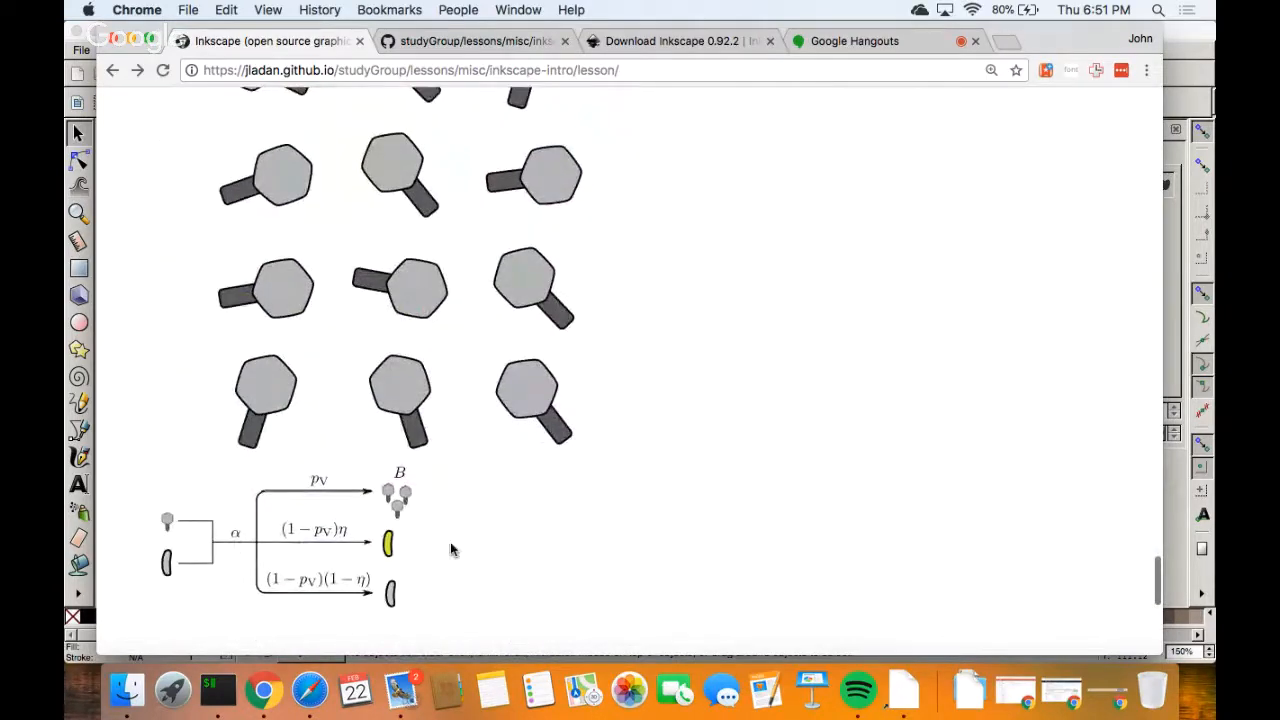
pyautogui.scroll(-4, 448, 548)
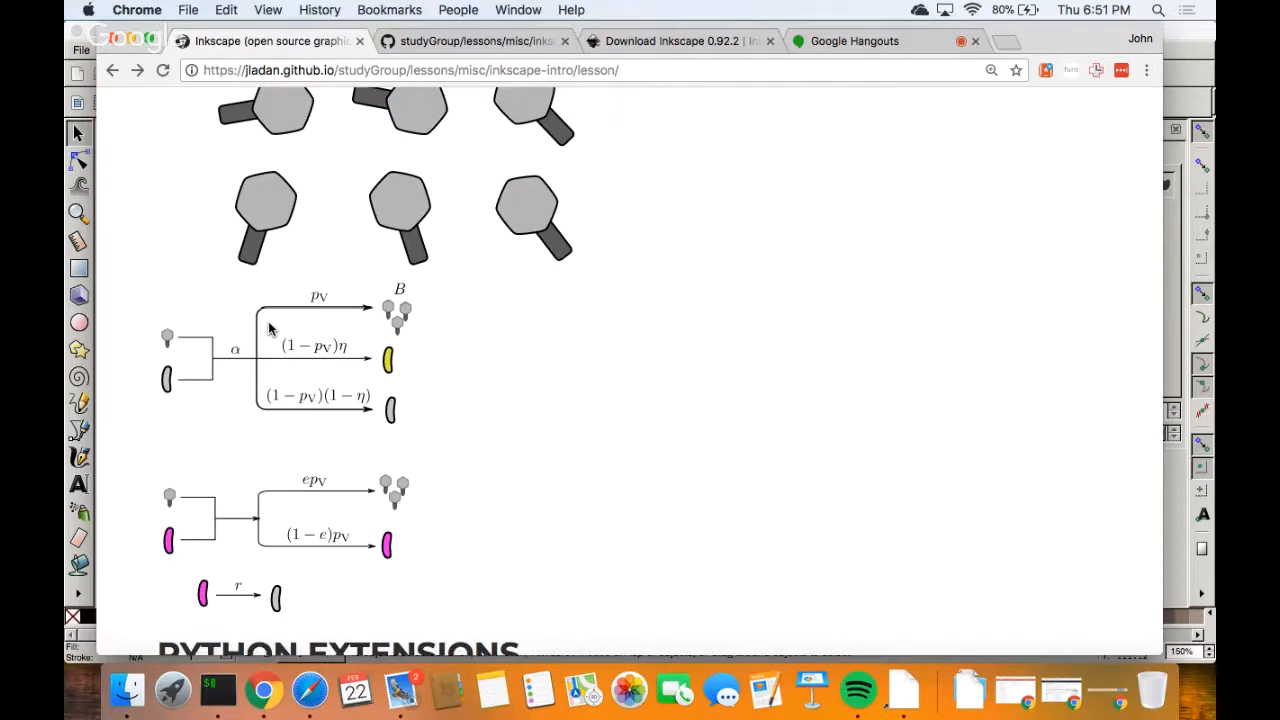
pyautogui.click(70, 458)
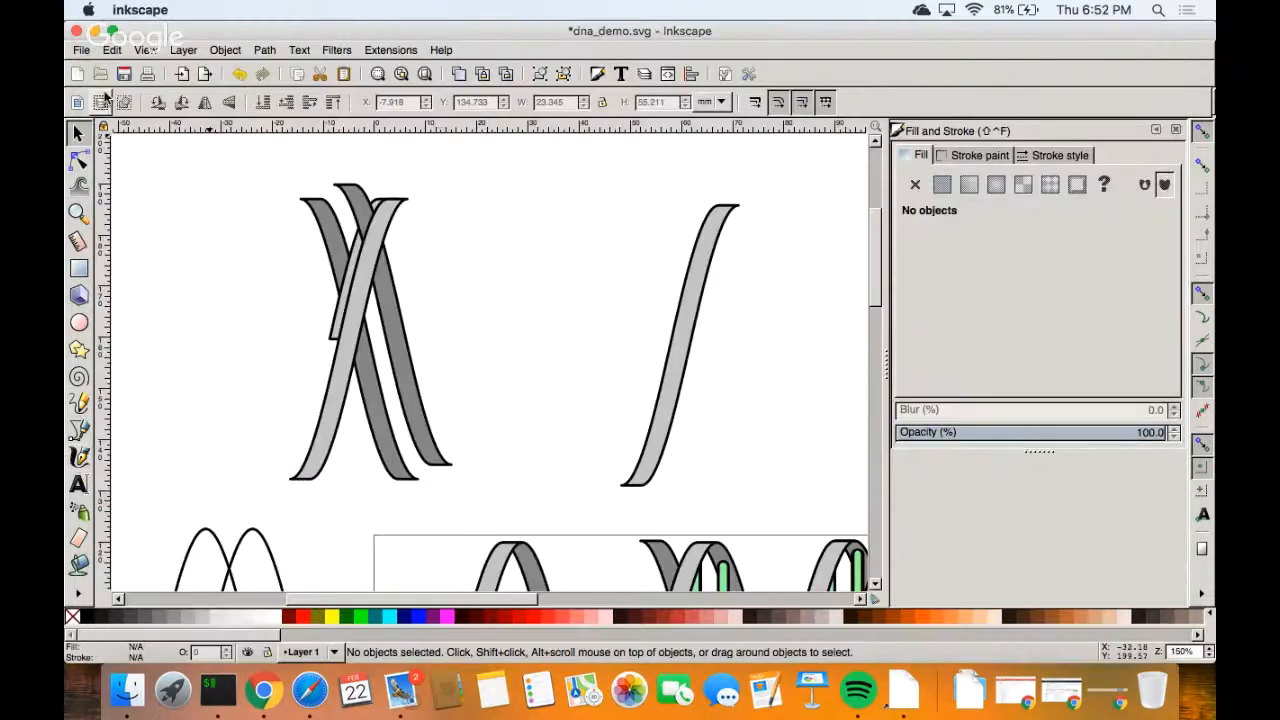
# Open flow_chart.svg from the inkscape-intro folder.
pyautogui.click(81, 50)
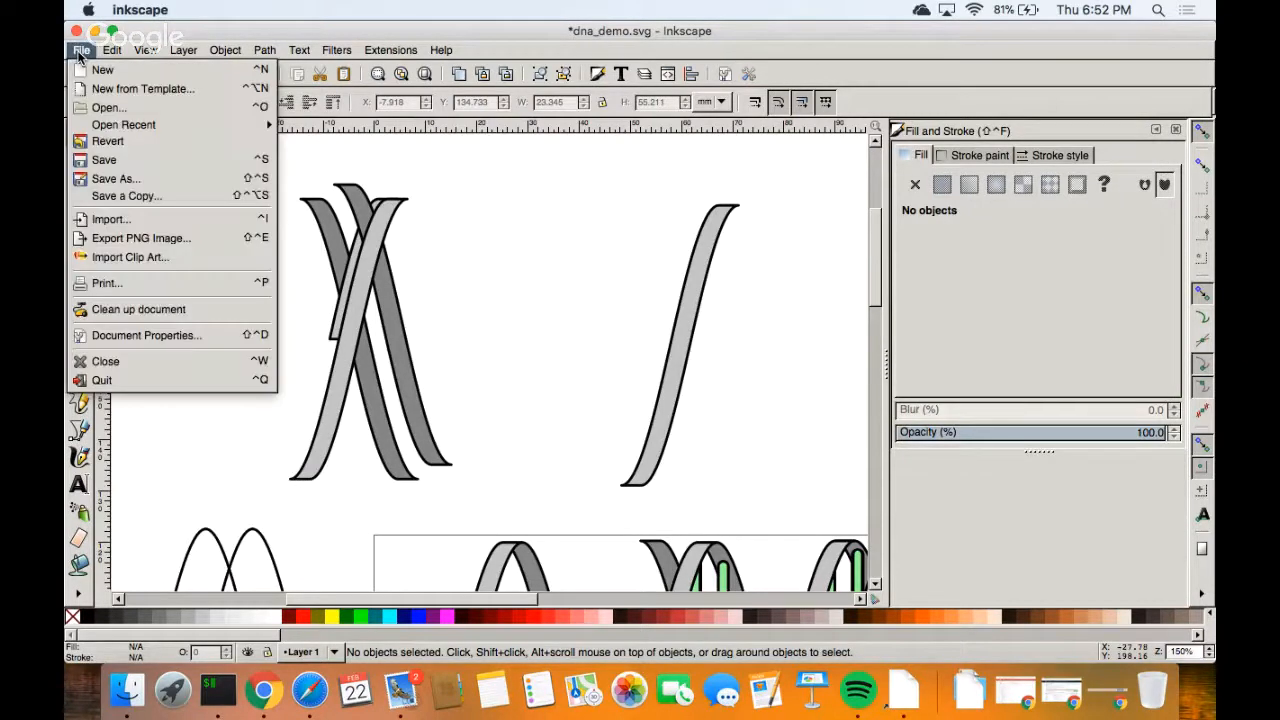
pyautogui.click(145, 109)
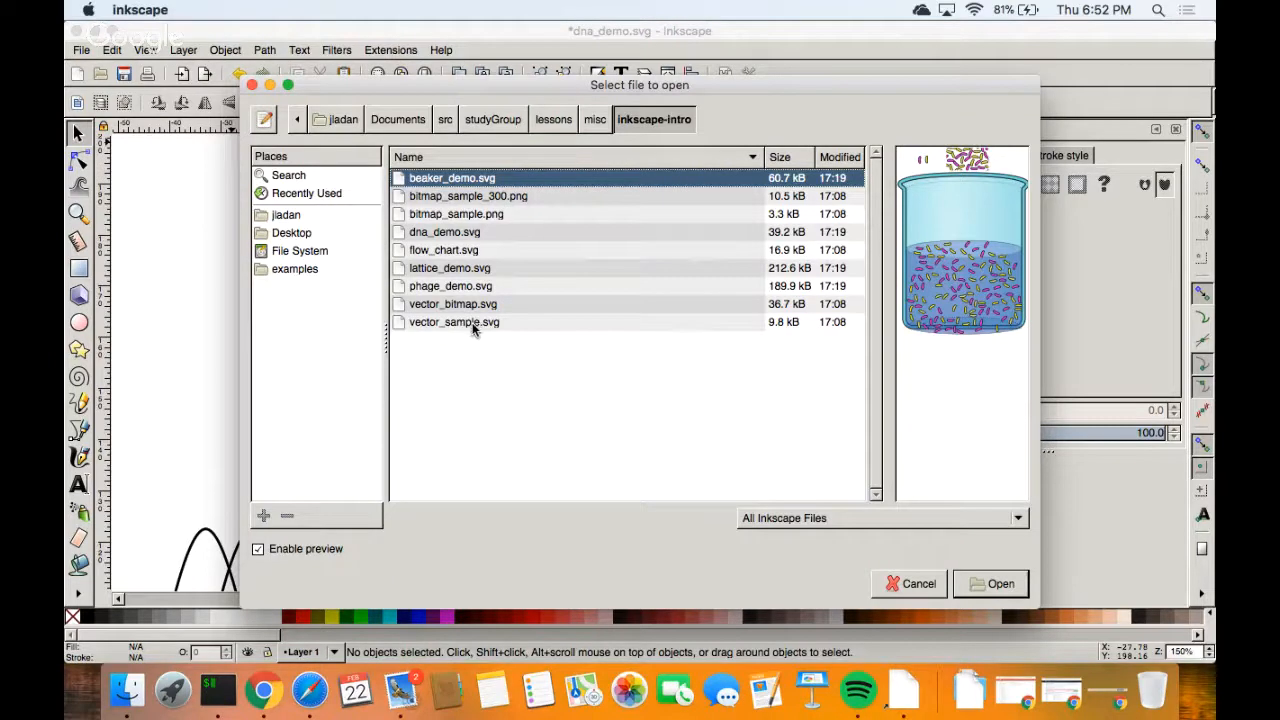
pyautogui.click(449, 251)
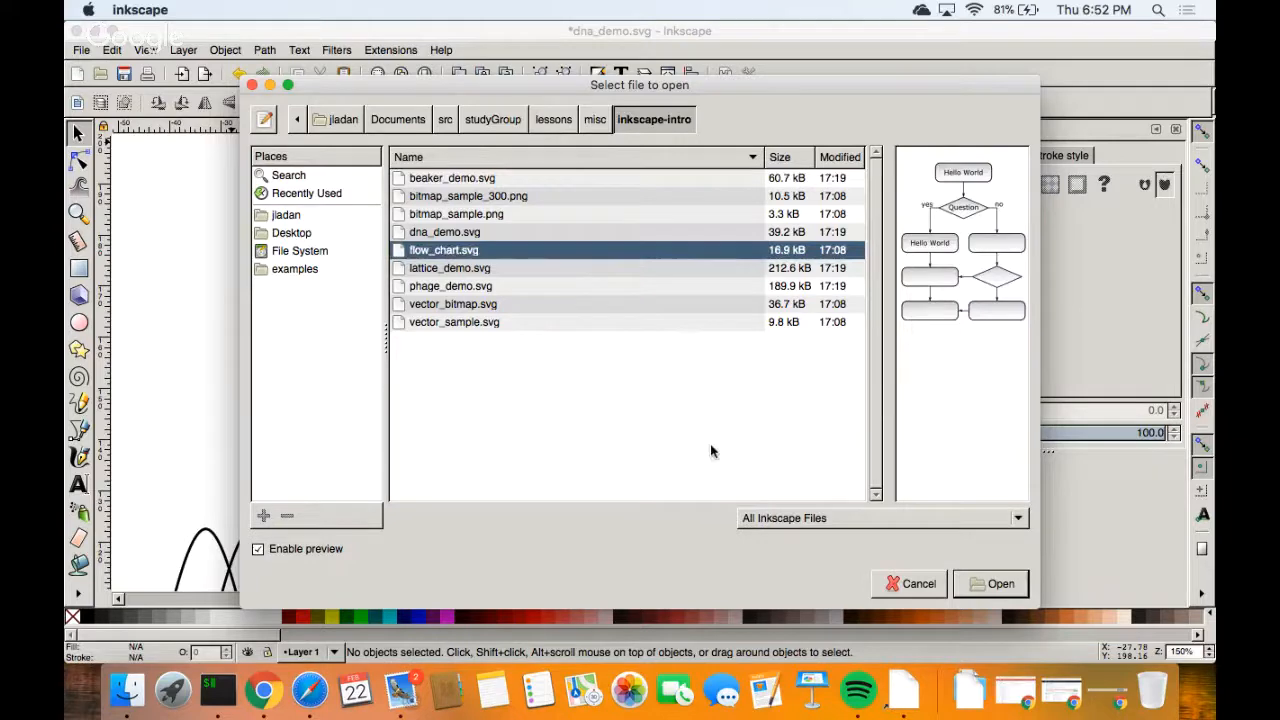
pyautogui.click(1001, 585)
# Switch to Chrome and look through the GitHub inkscape-intro folder for phage_flow_demo.svg.
pyautogui.click(263, 690)
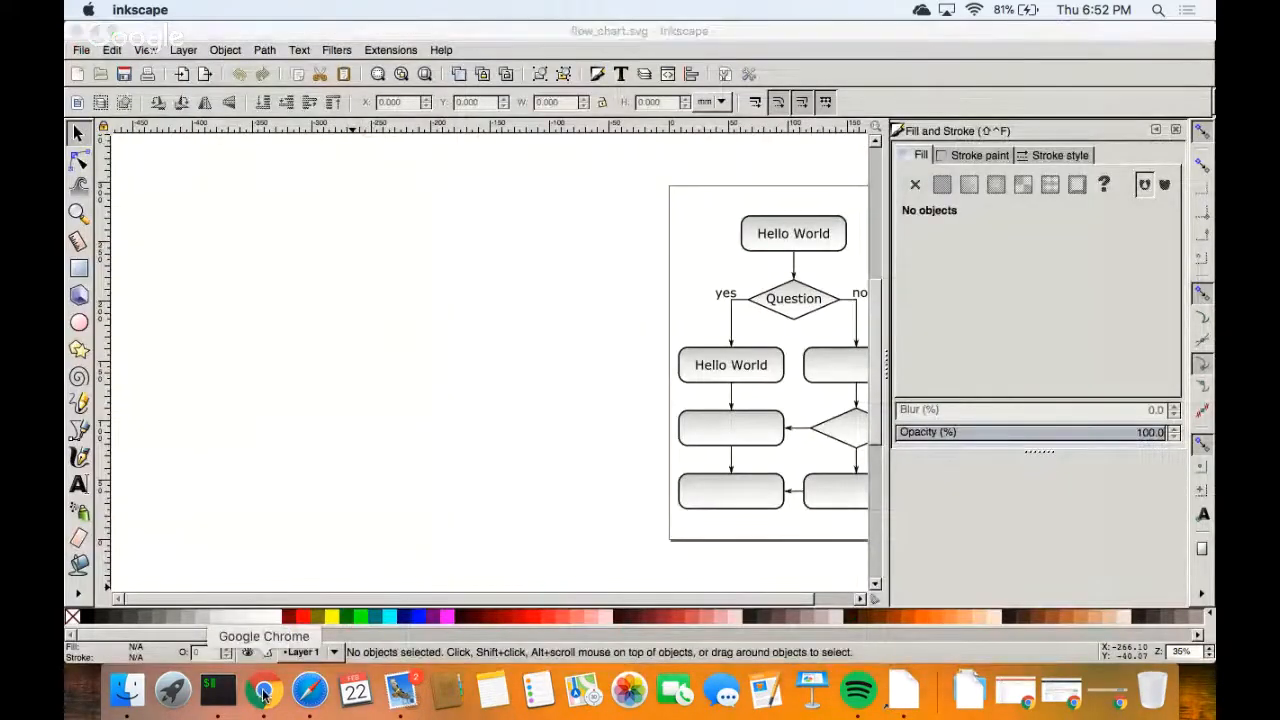
pyautogui.click(430, 41)
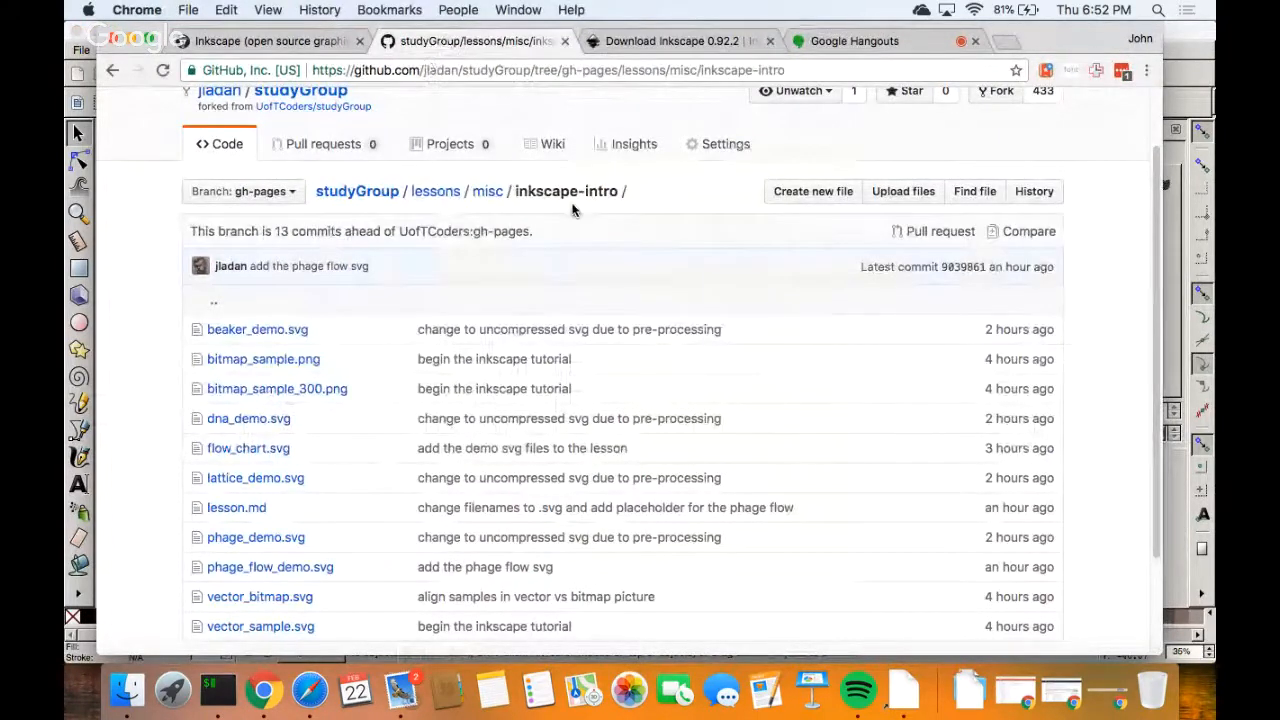
pyautogui.scroll(3, 157, 177)
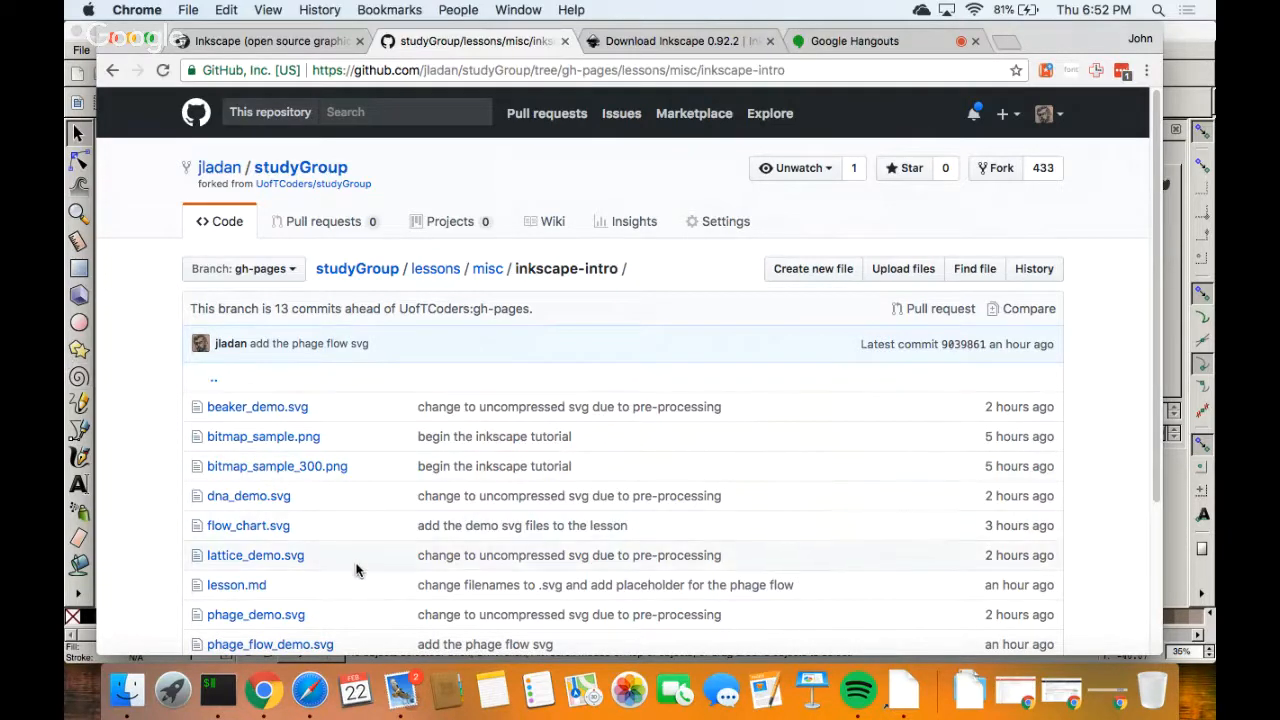
pyautogui.scroll(-2, 358, 570)
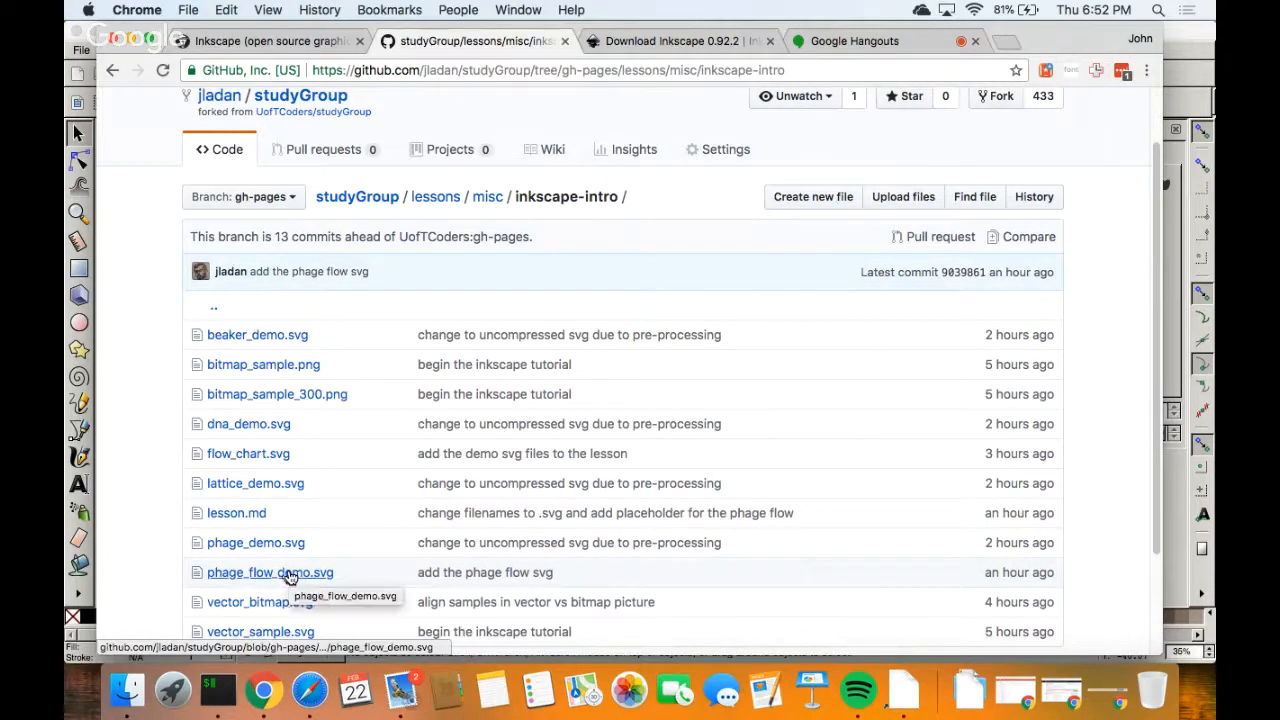
# Return to Inkscape and close the flow_chart.svg document.
pyautogui.click(1205, 55)
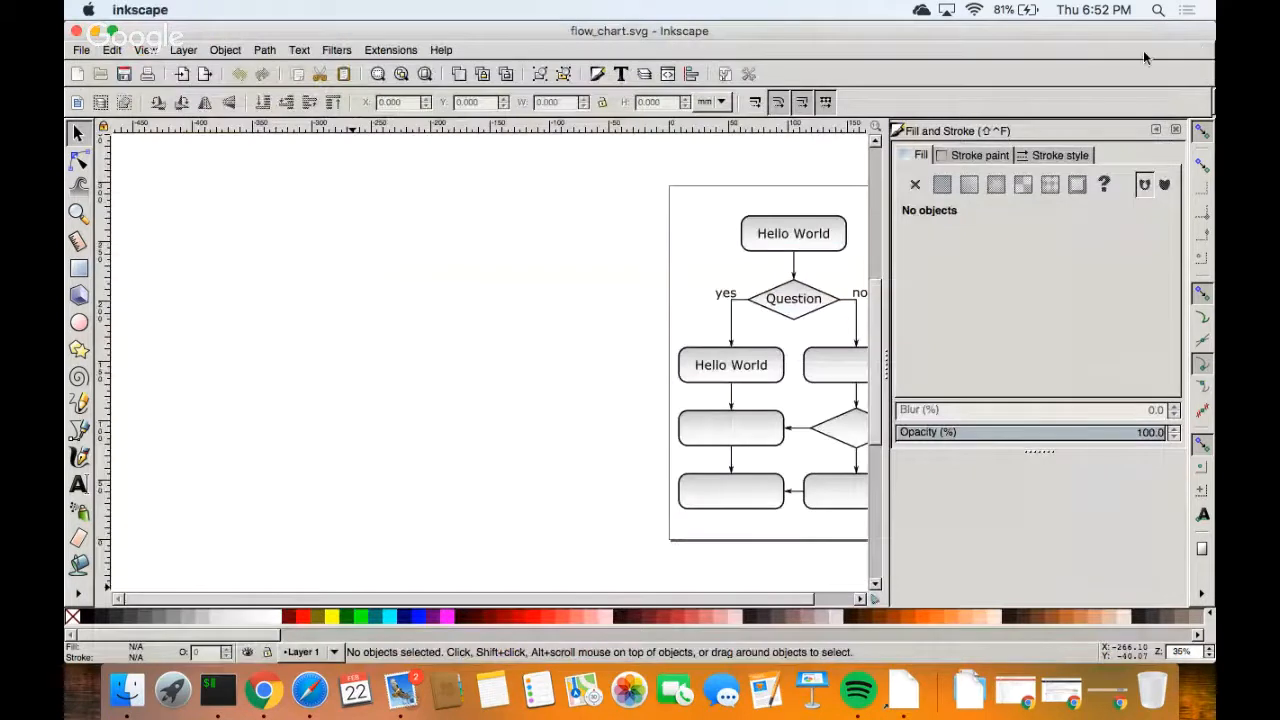
pyautogui.click(77, 32)
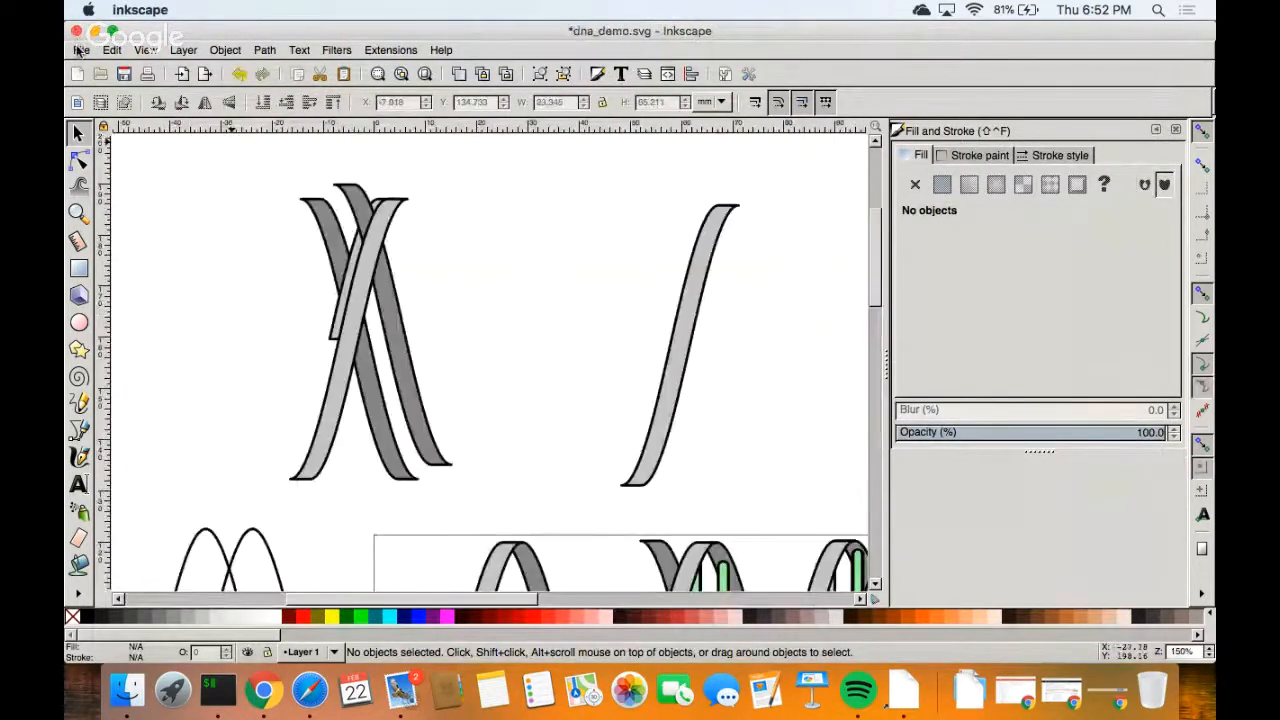
pyautogui.click(81, 50)
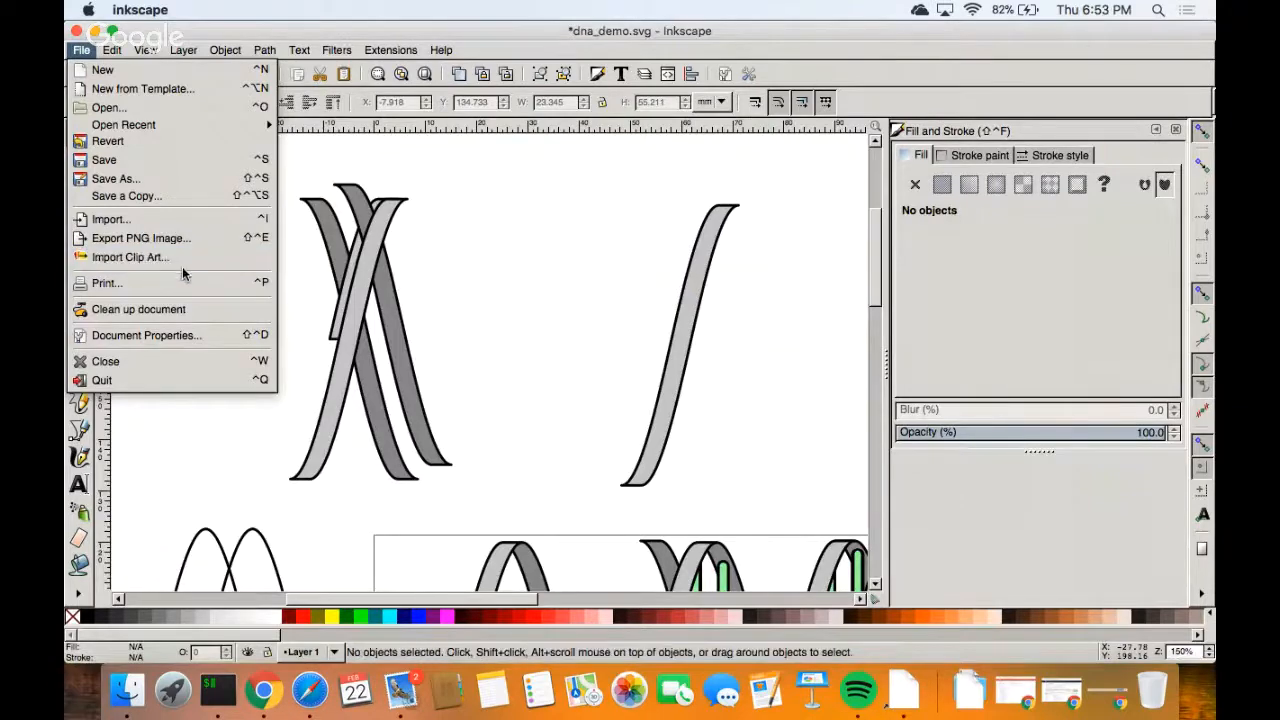
pyautogui.click(143, 109)
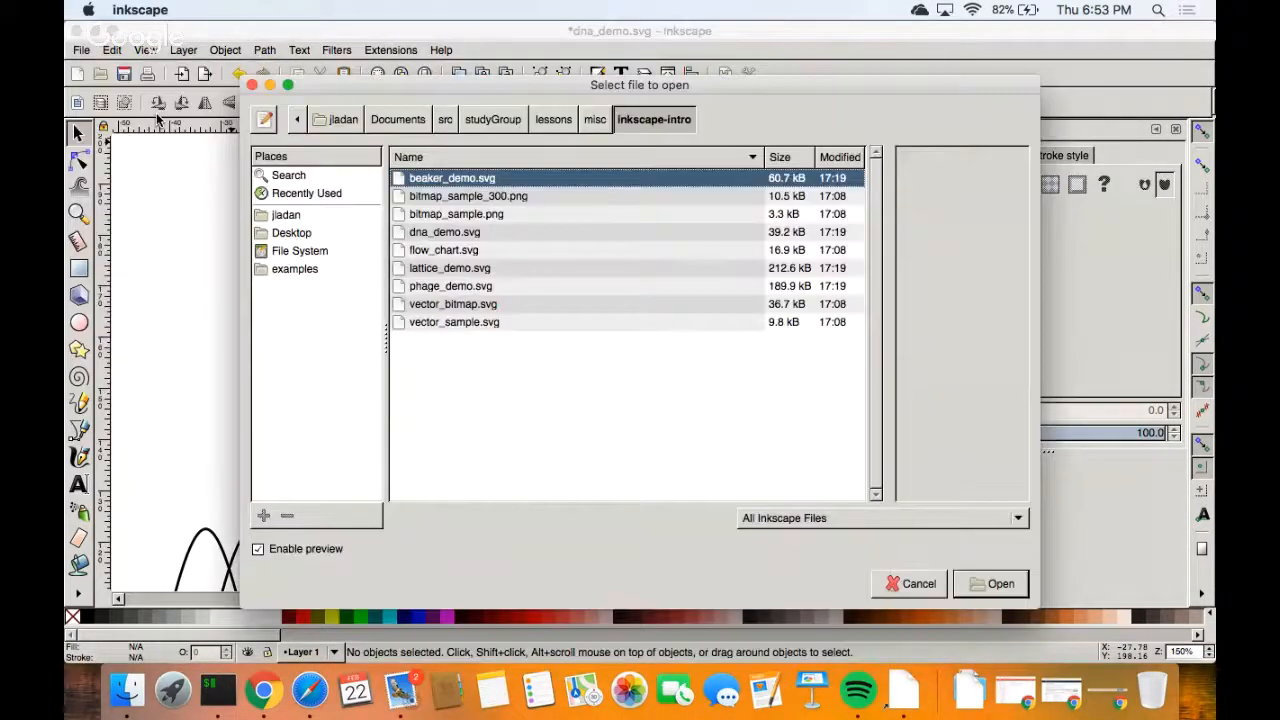
pyautogui.click(441, 287)
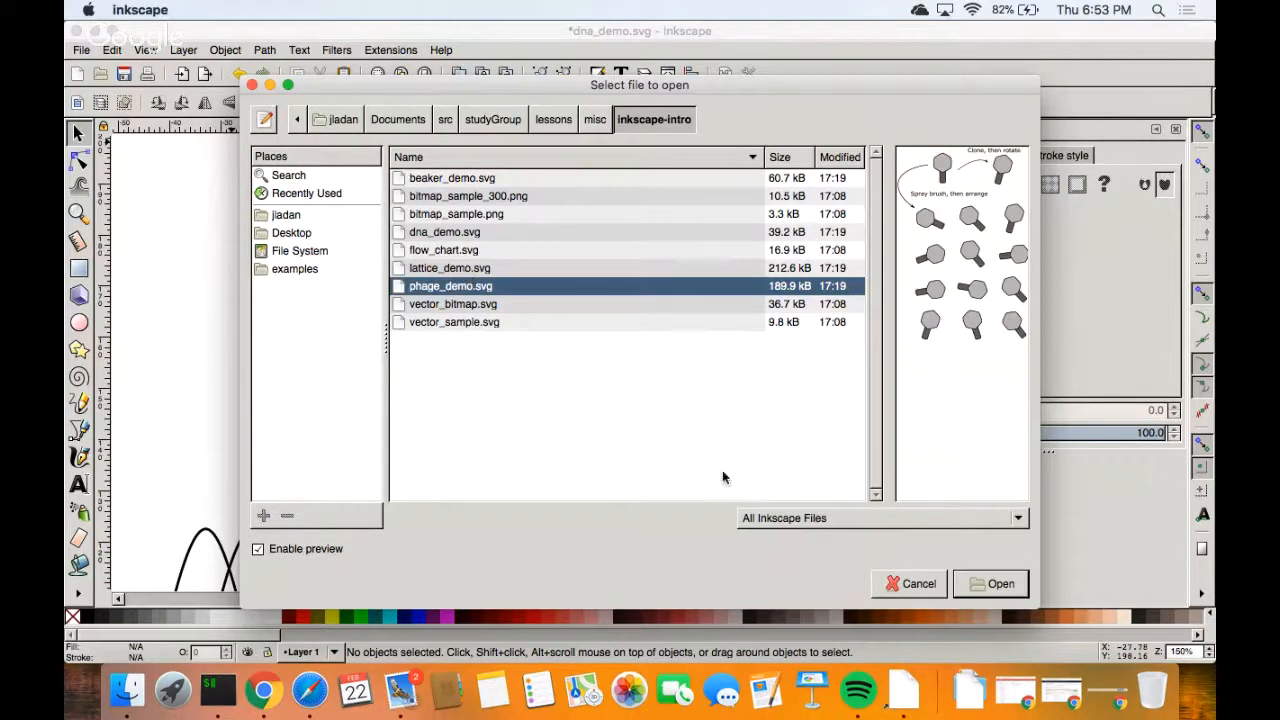
pyautogui.click(908, 584)
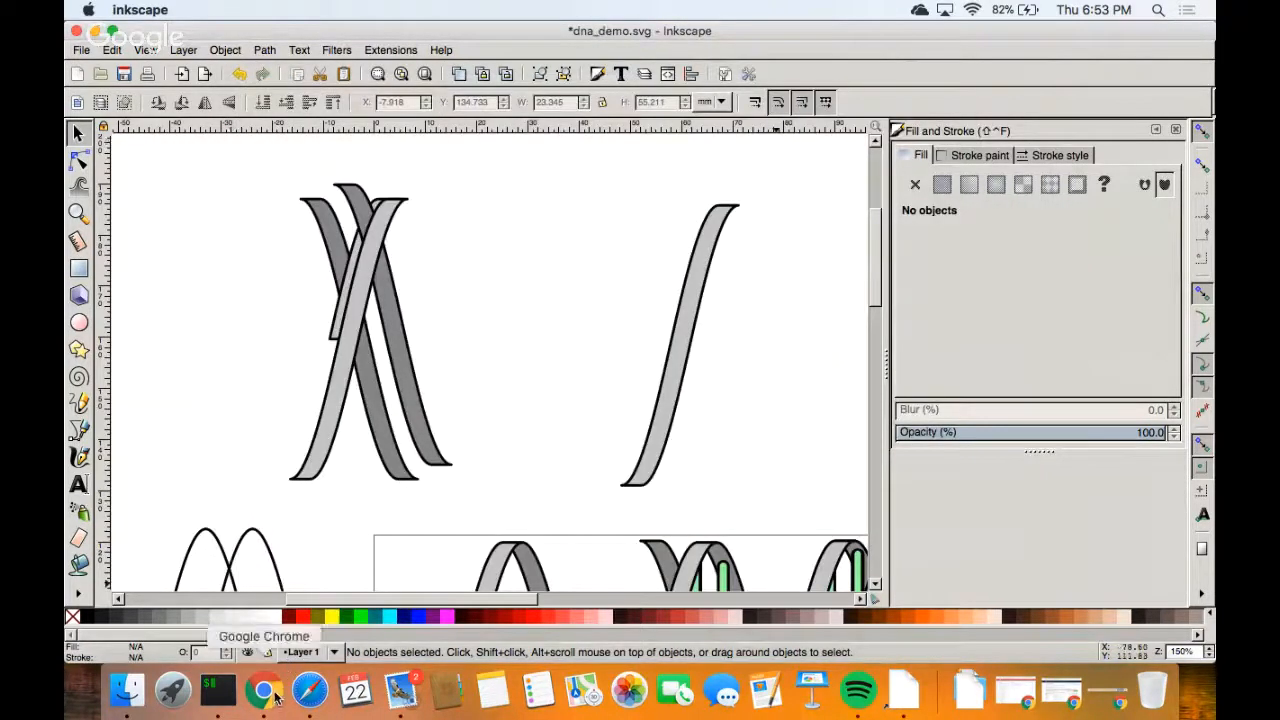
# Switch to Chrome and save the raw phage_flow_demo.svg from the GitHub inkscape-intro folder to the Desktop as an SVG image.
pyautogui.click(264, 690)
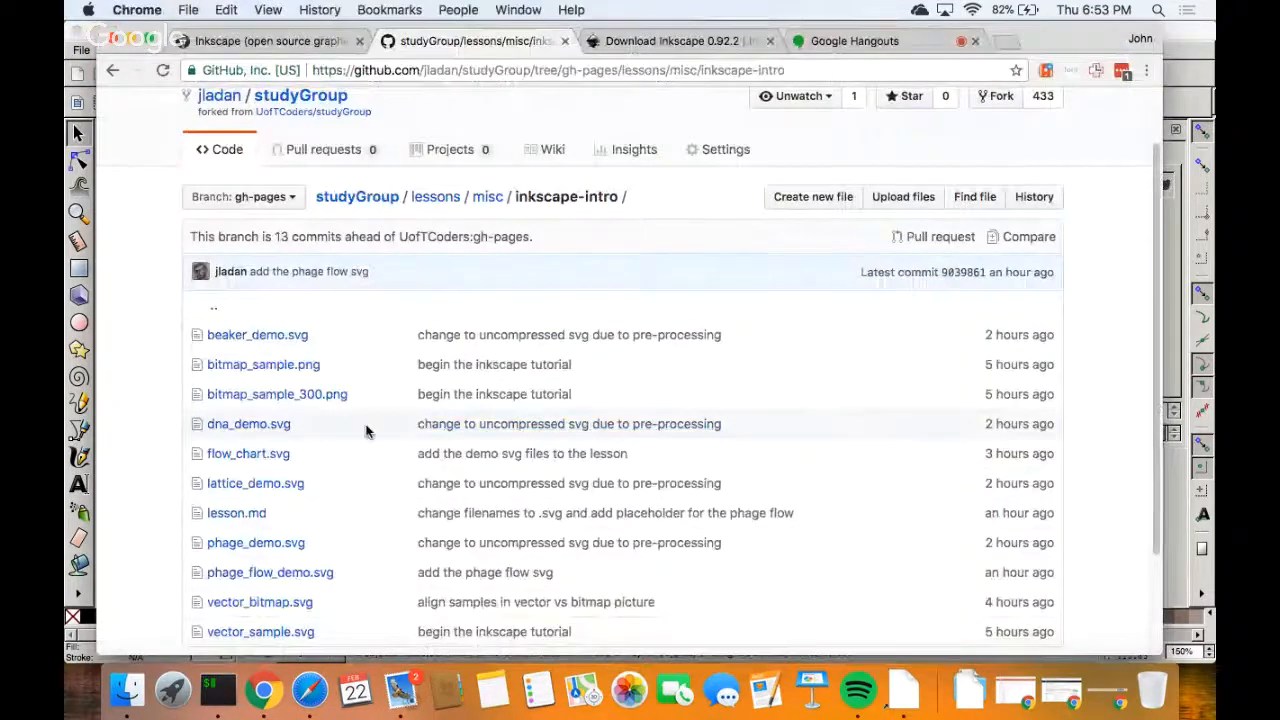
pyautogui.scroll(-2, 366, 430)
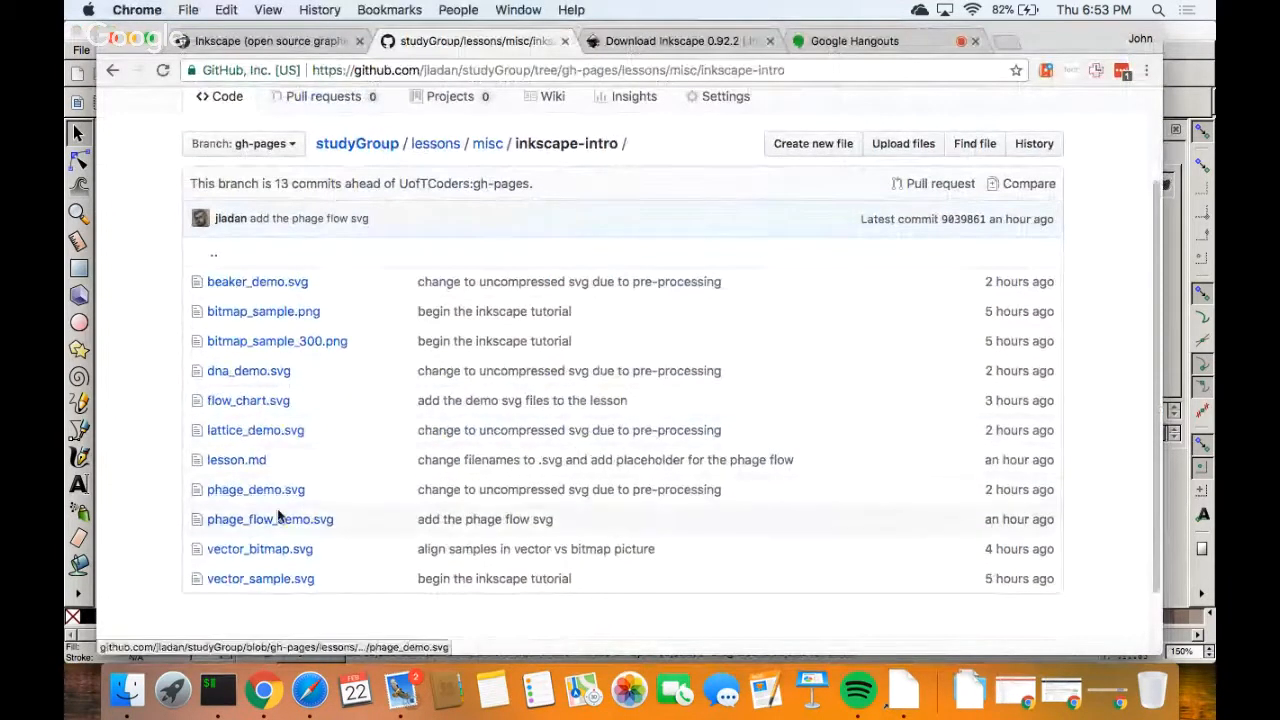
pyautogui.click(288, 521)
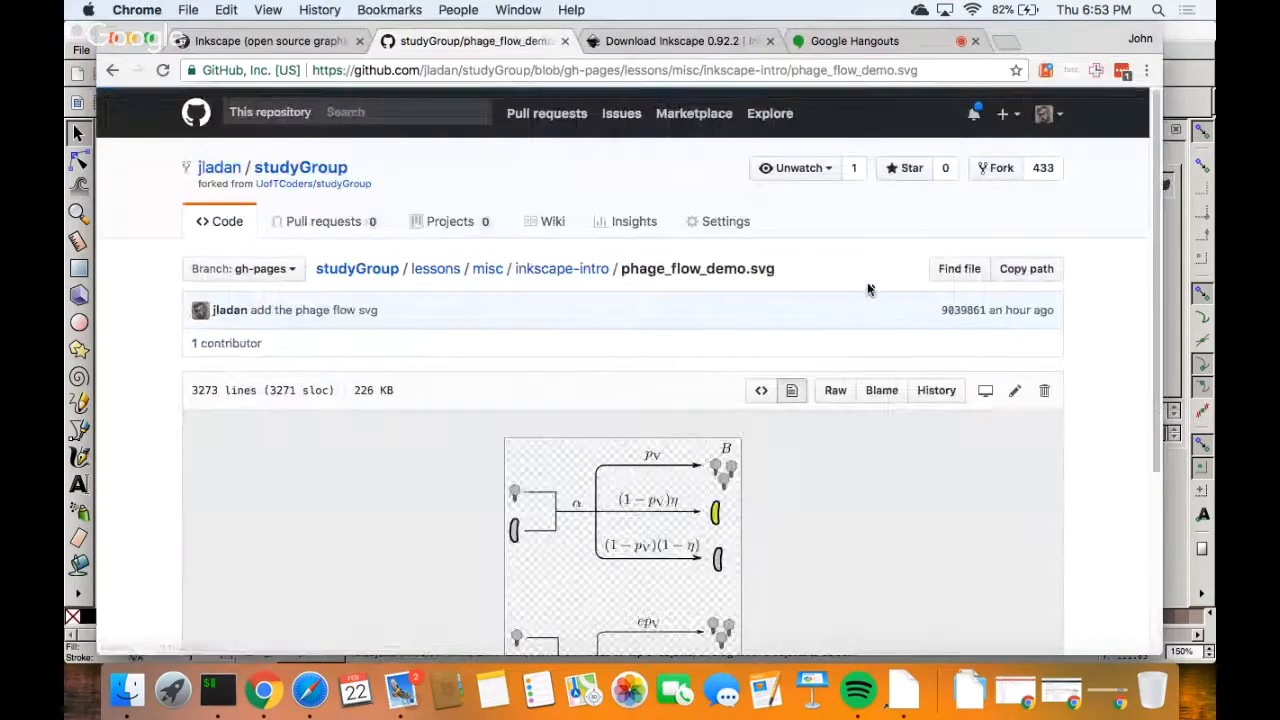
pyautogui.click(837, 390)
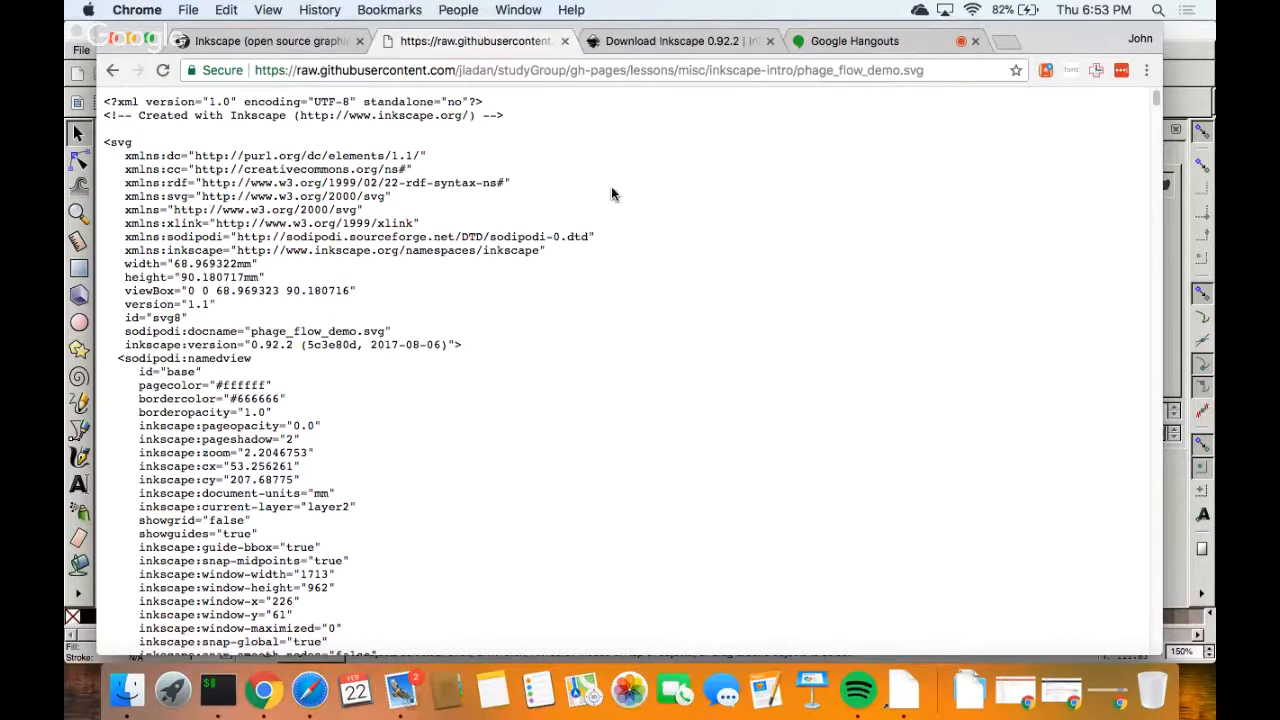
pyautogui.press('super+s')
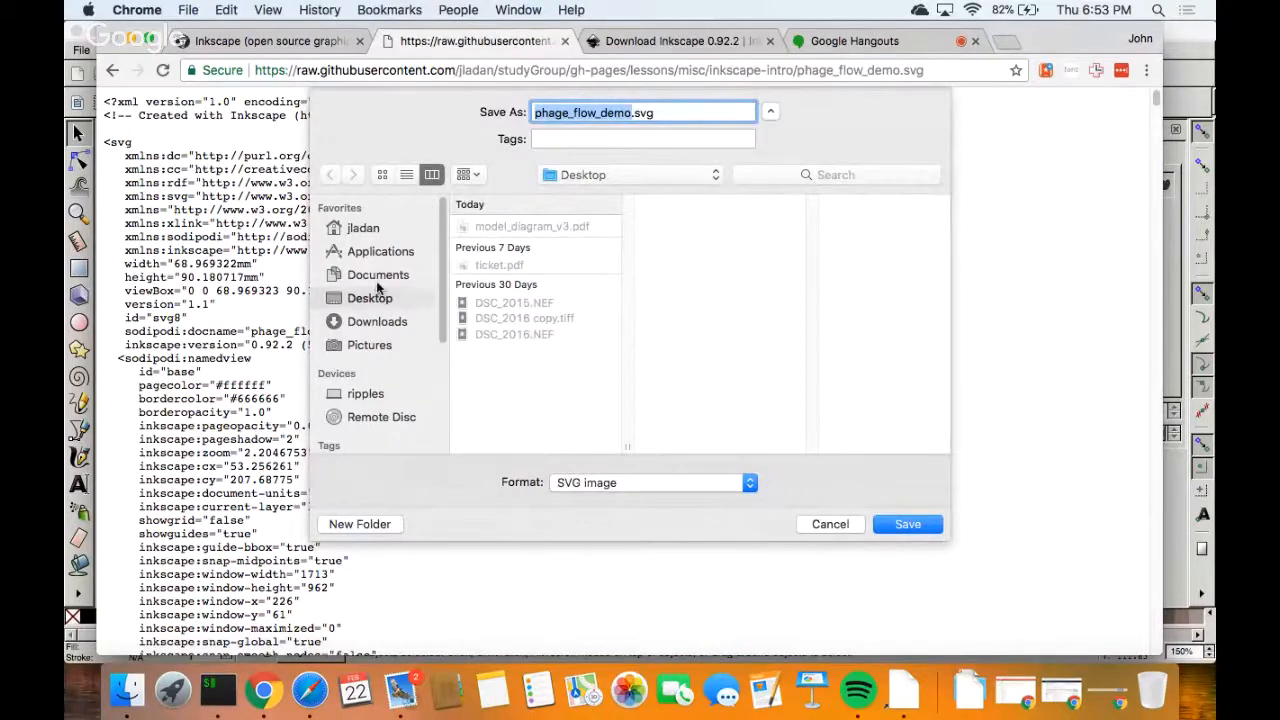
pyautogui.click(908, 525)
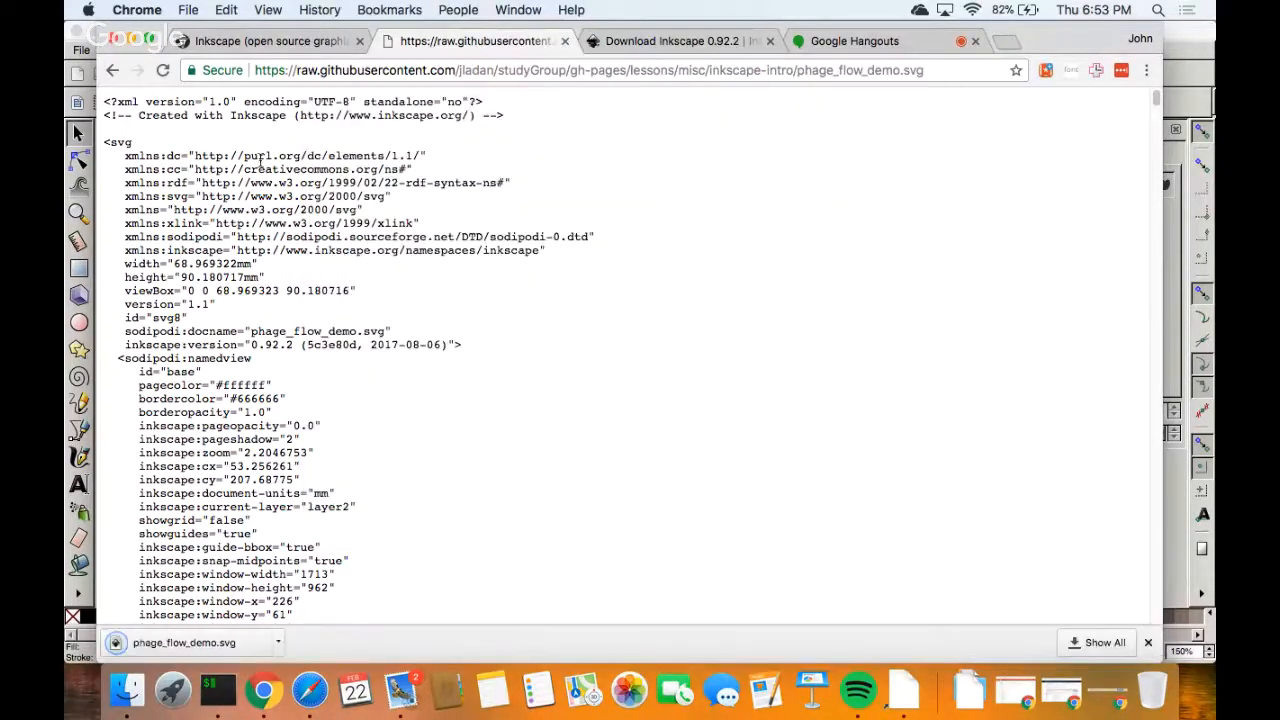
pyautogui.click(112, 70)
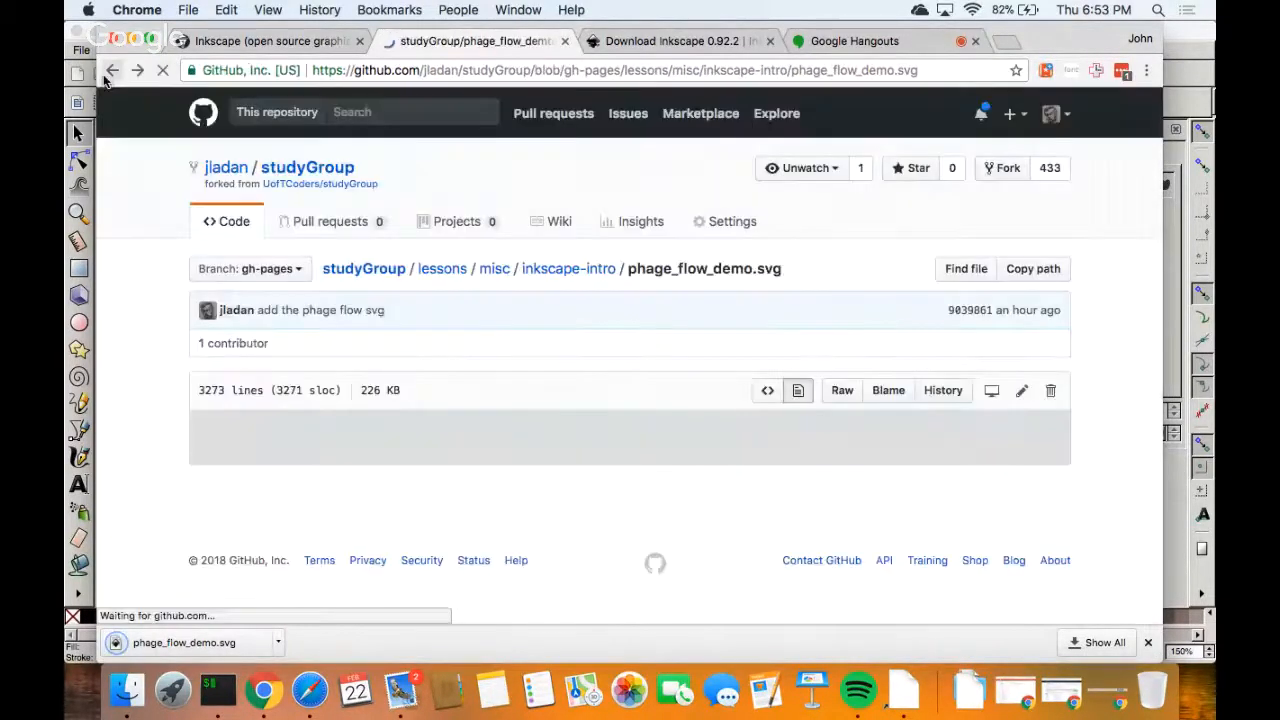
# Return to Inkscape, open phage_flow_demo.svg from the Desktop folder and move its window over the dna_demo.svg window.
pyautogui.click(72, 315)
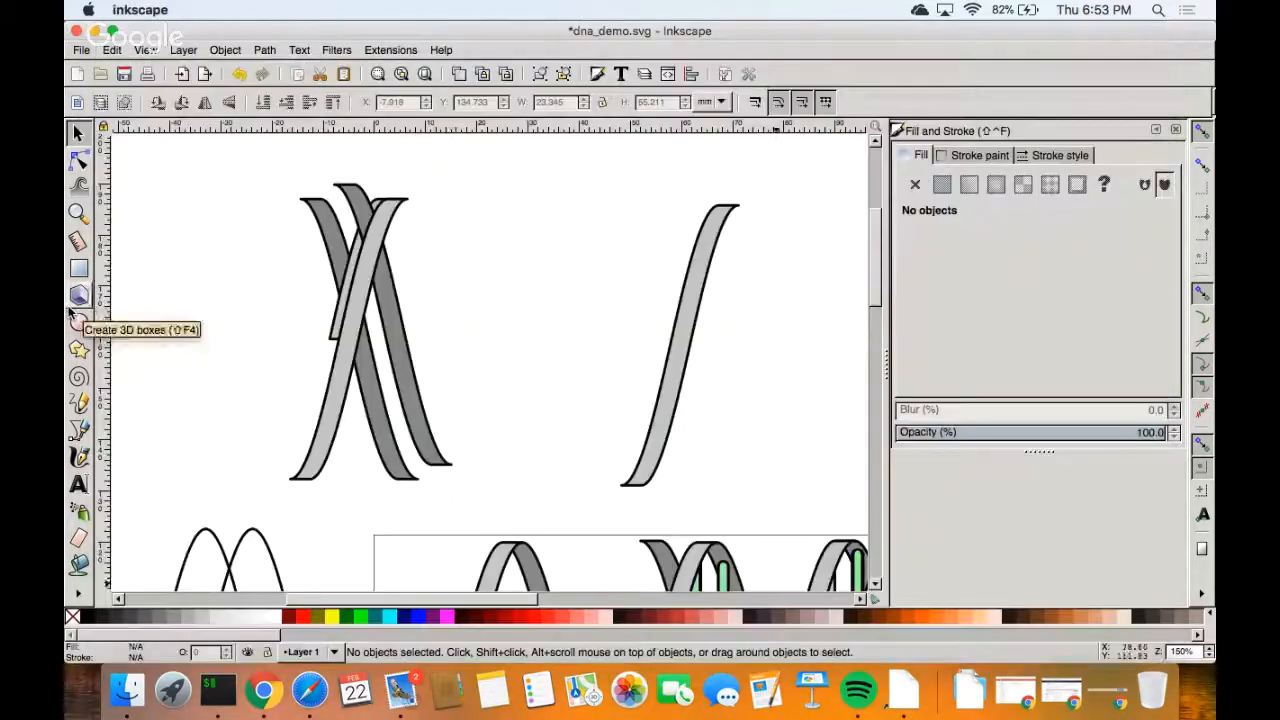
pyautogui.click(80, 50)
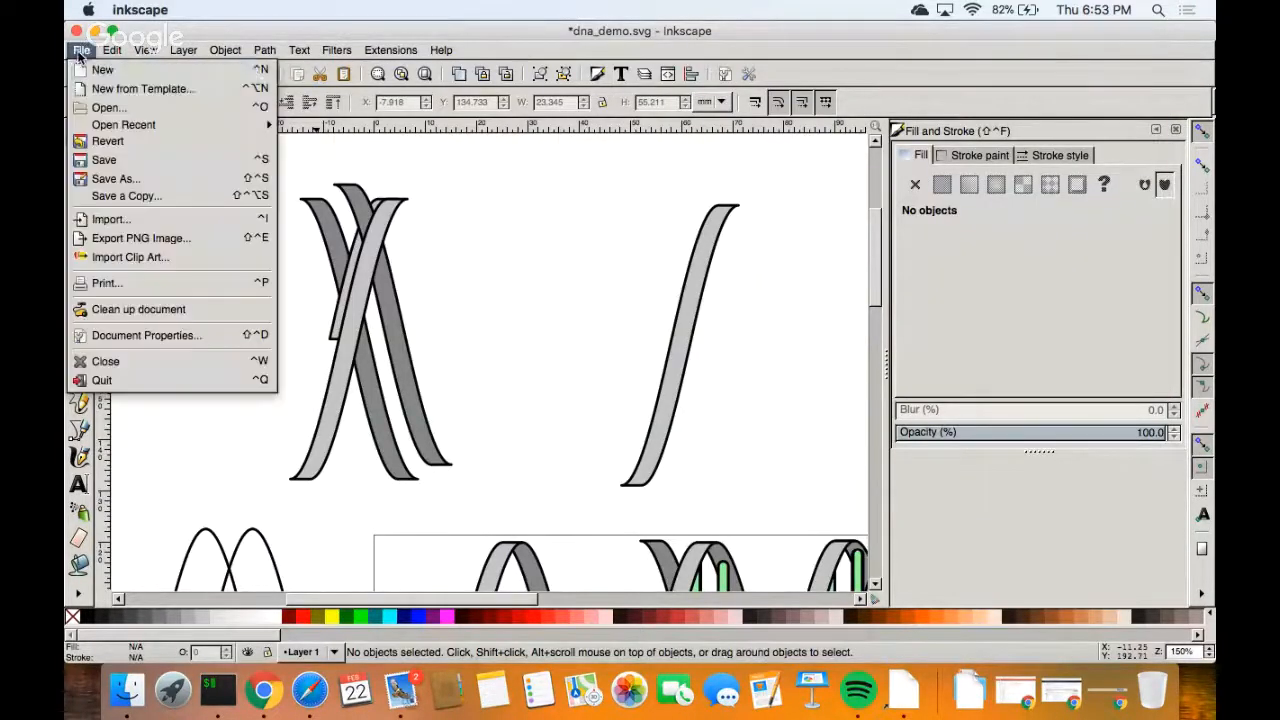
pyautogui.click(105, 107)
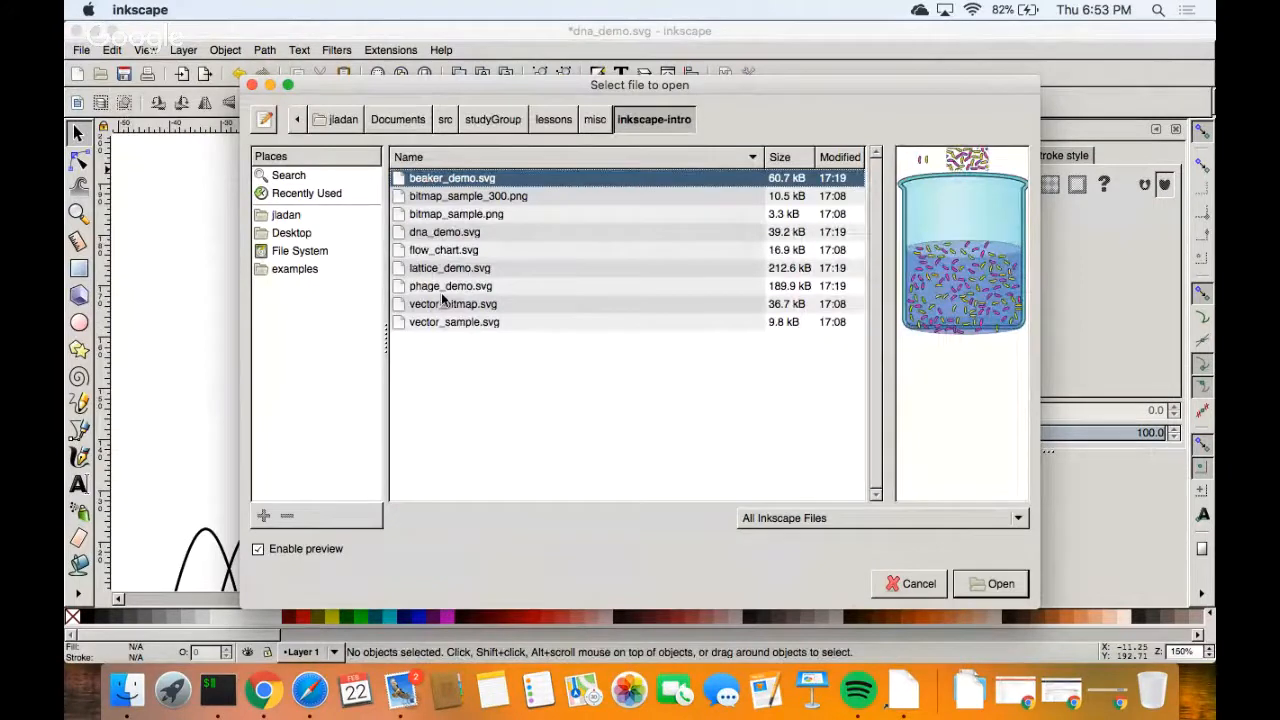
pyautogui.click(340, 120)
pyautogui.click(318, 232)
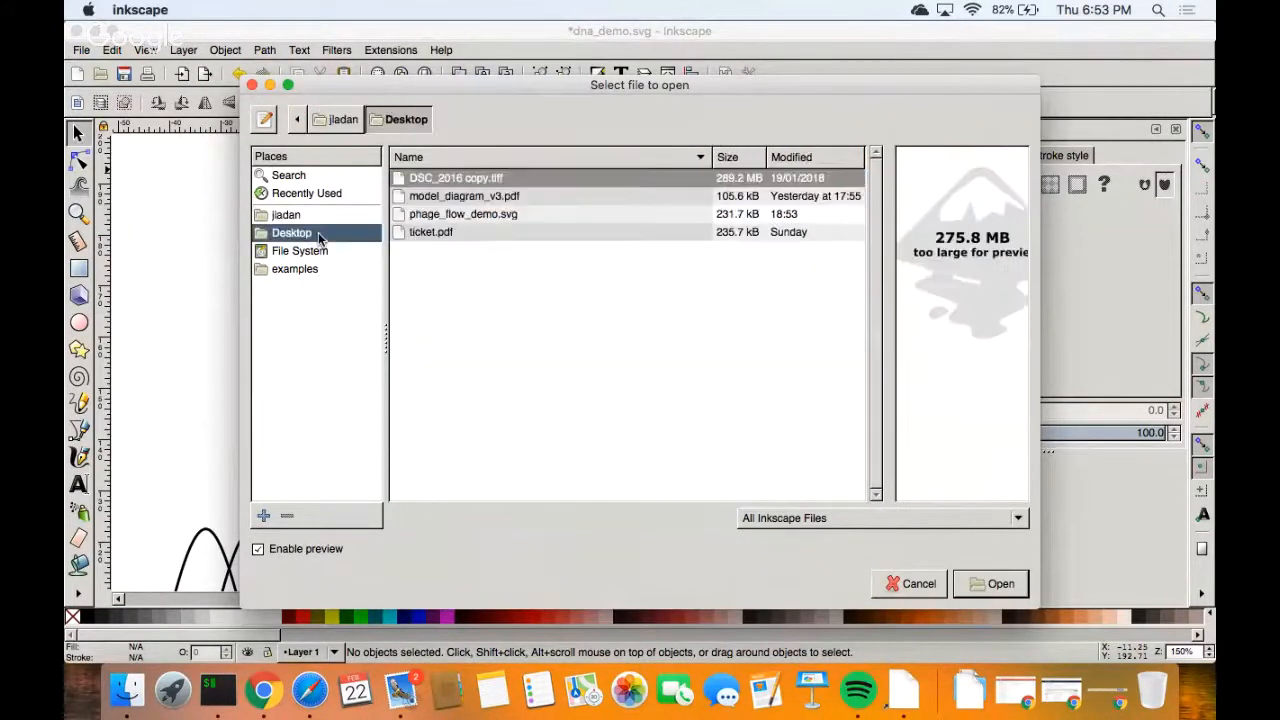
pyautogui.click(468, 216)
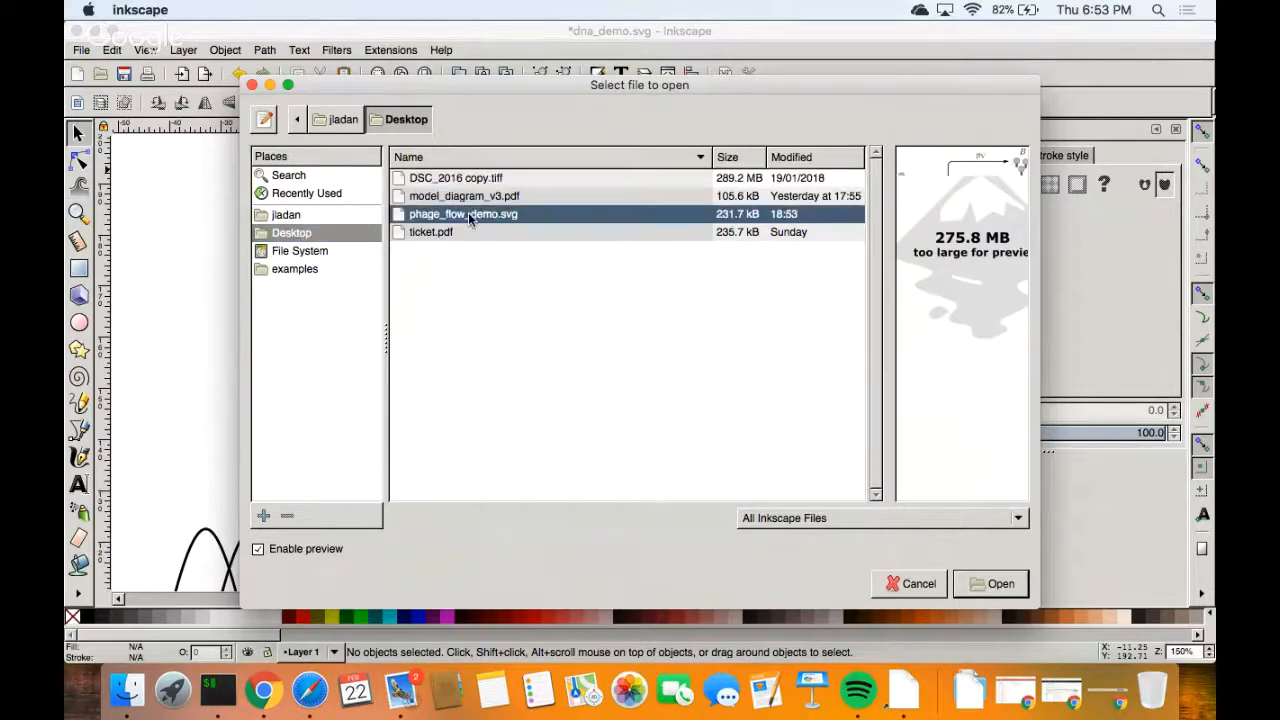
pyautogui.click(994, 584)
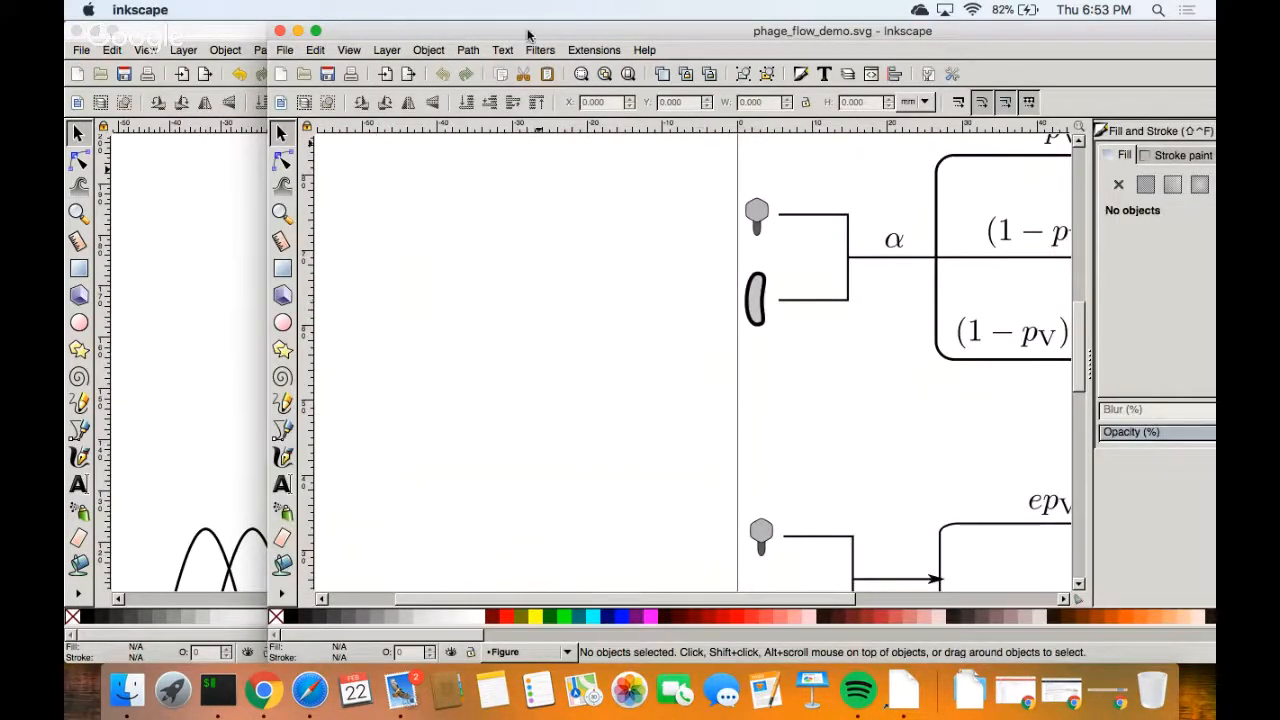
pyautogui.moveTo(528, 36); pyautogui.dragTo(304, 38)
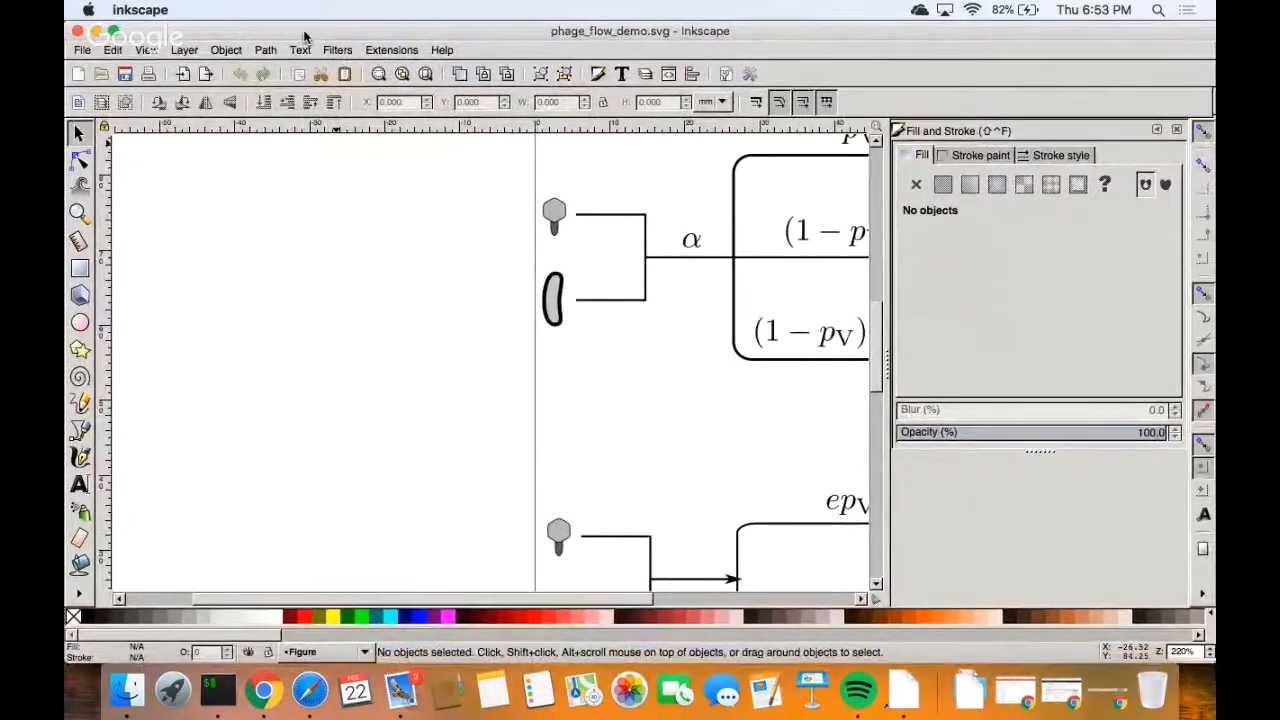
# Examine the phage flow diagram's branching arrows, formula labels and phage and bacteria icons, both up close and as a whole page.
pyautogui.moveTo(686, 363); pyautogui.dragTo(478, 300)
pyautogui.scroll(1, 578, 274)
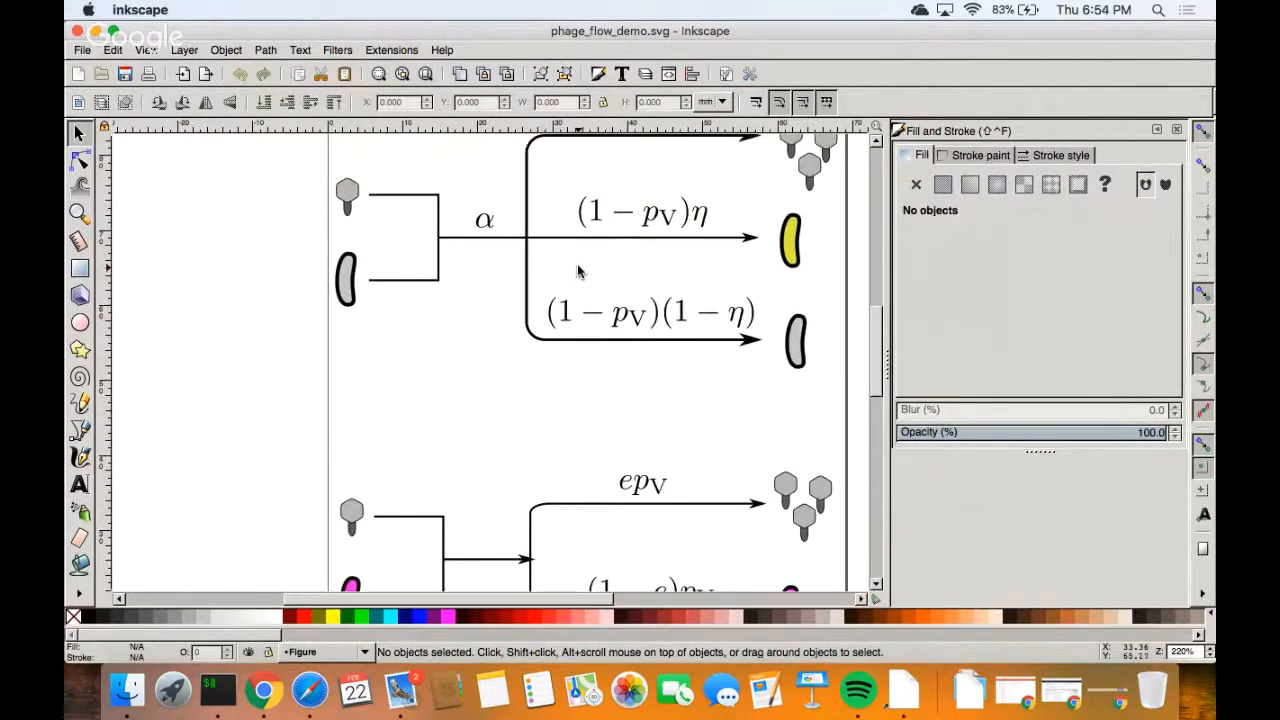
pyautogui.scroll(1, 578, 272)
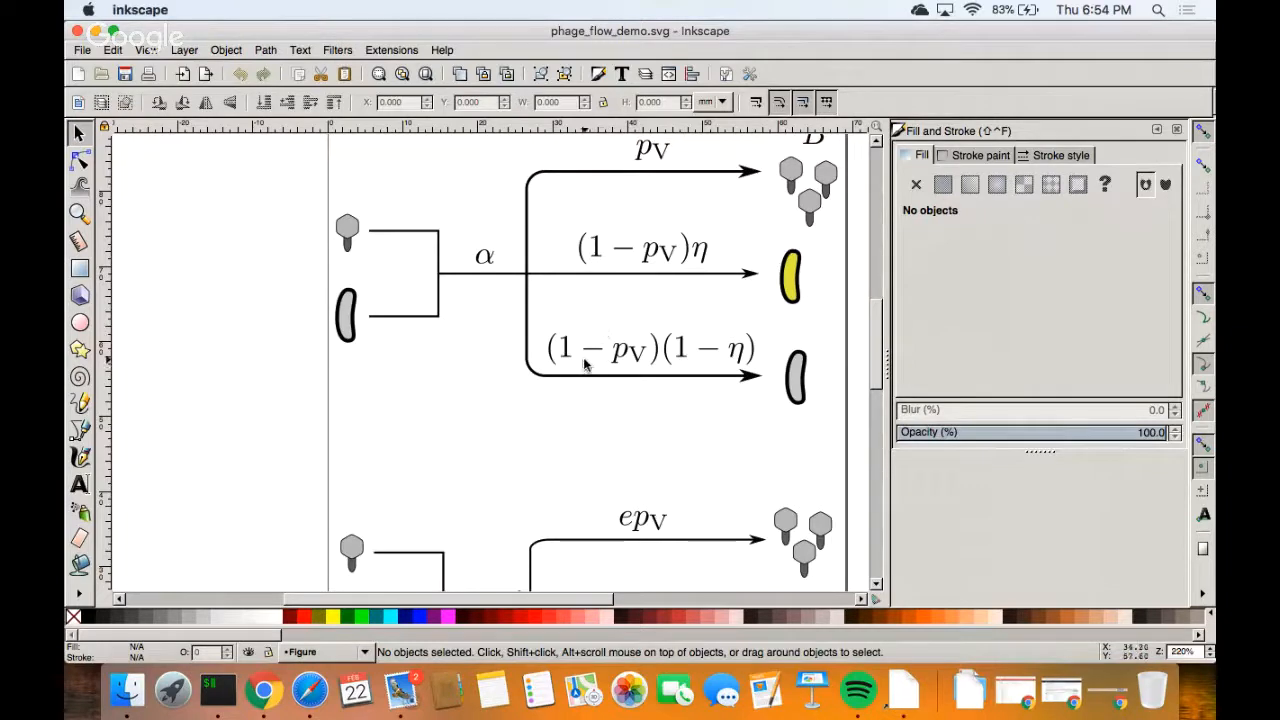
pyautogui.press('shift')
pyautogui.scroll(-3, 586, 365)
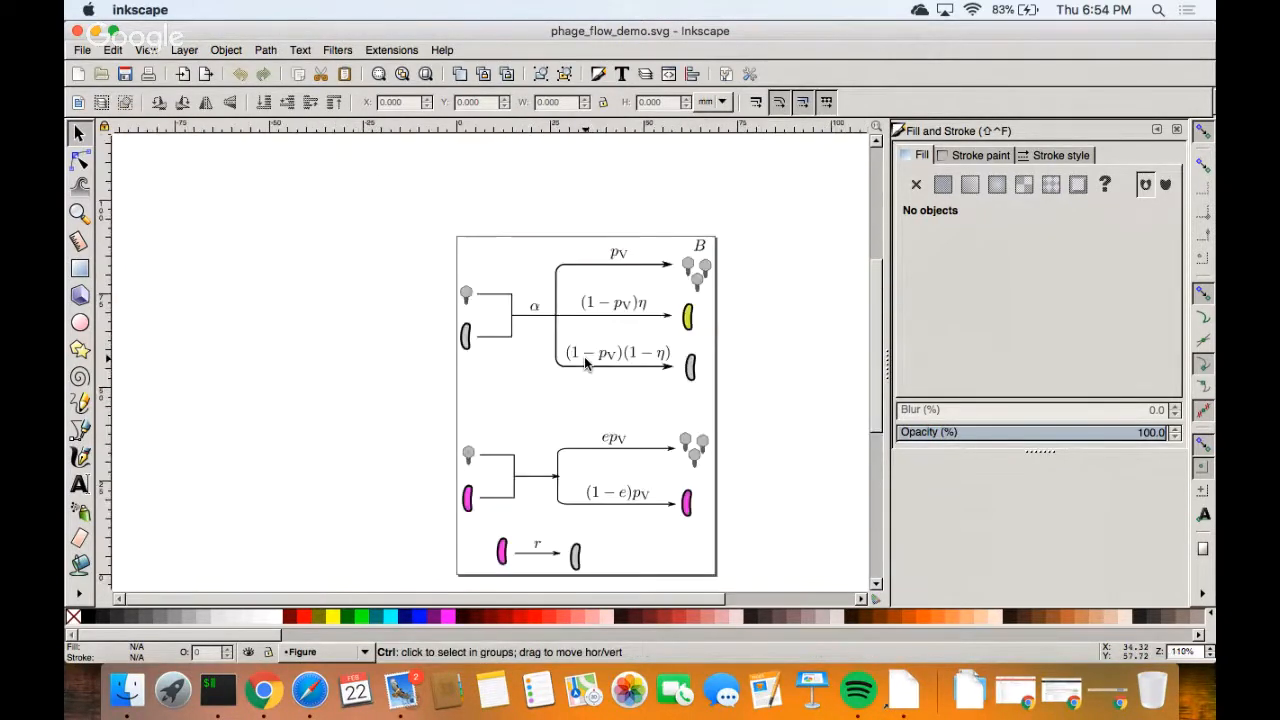
pyautogui.moveTo(568, 386); pyautogui.dragTo(278, 312)
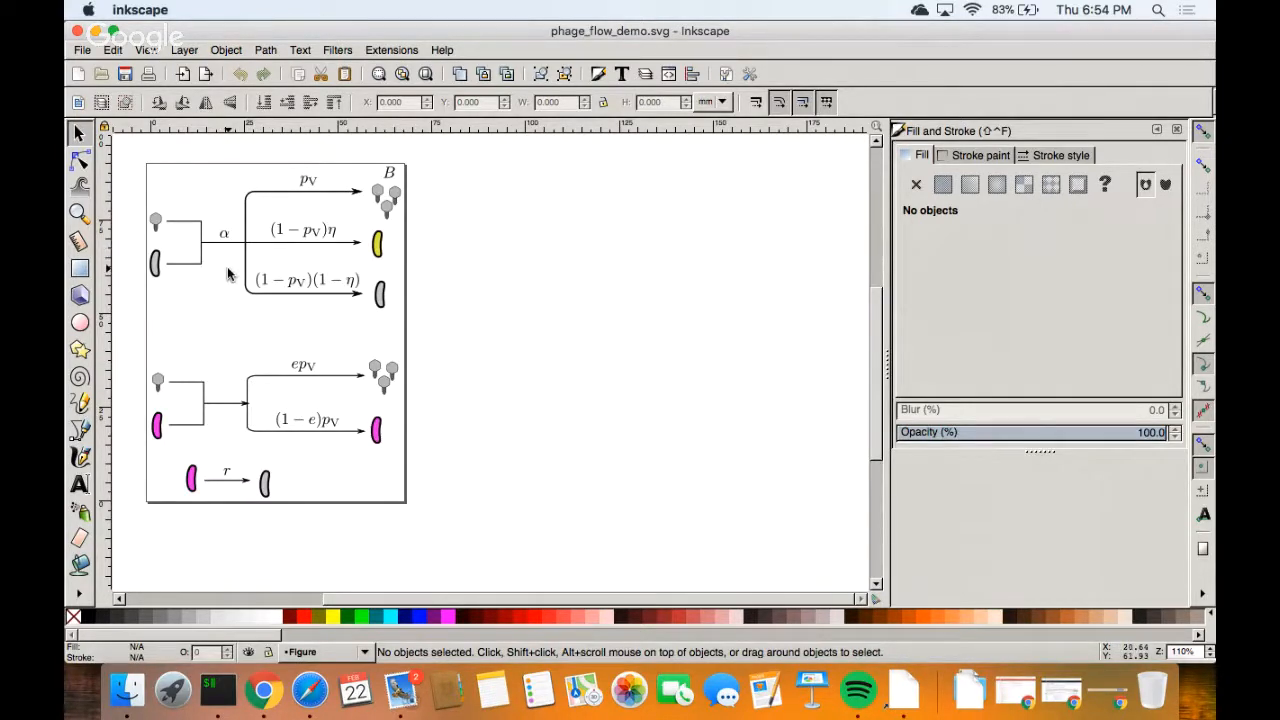
pyautogui.keyDown('ctrl'); pyautogui.scroll(1, 228, 275); pyautogui.keyUp('ctrl')
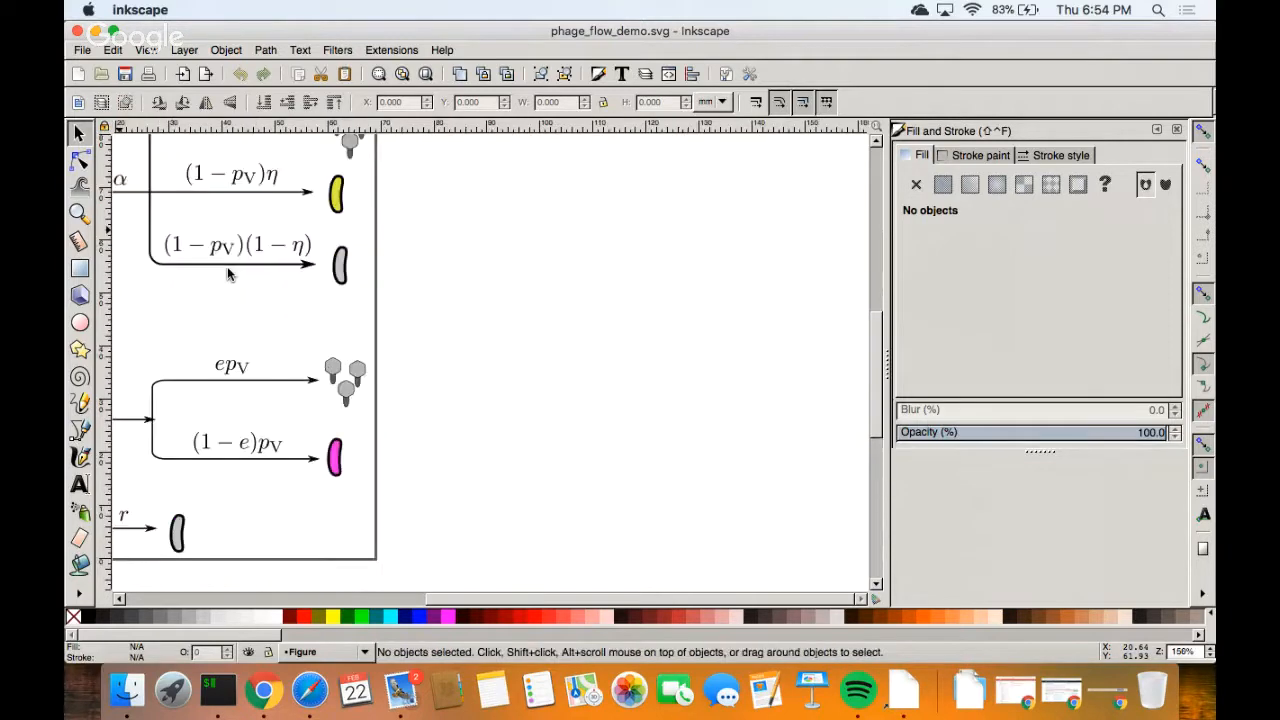
pyautogui.moveTo(227, 266); pyautogui.dragTo(657, 384)
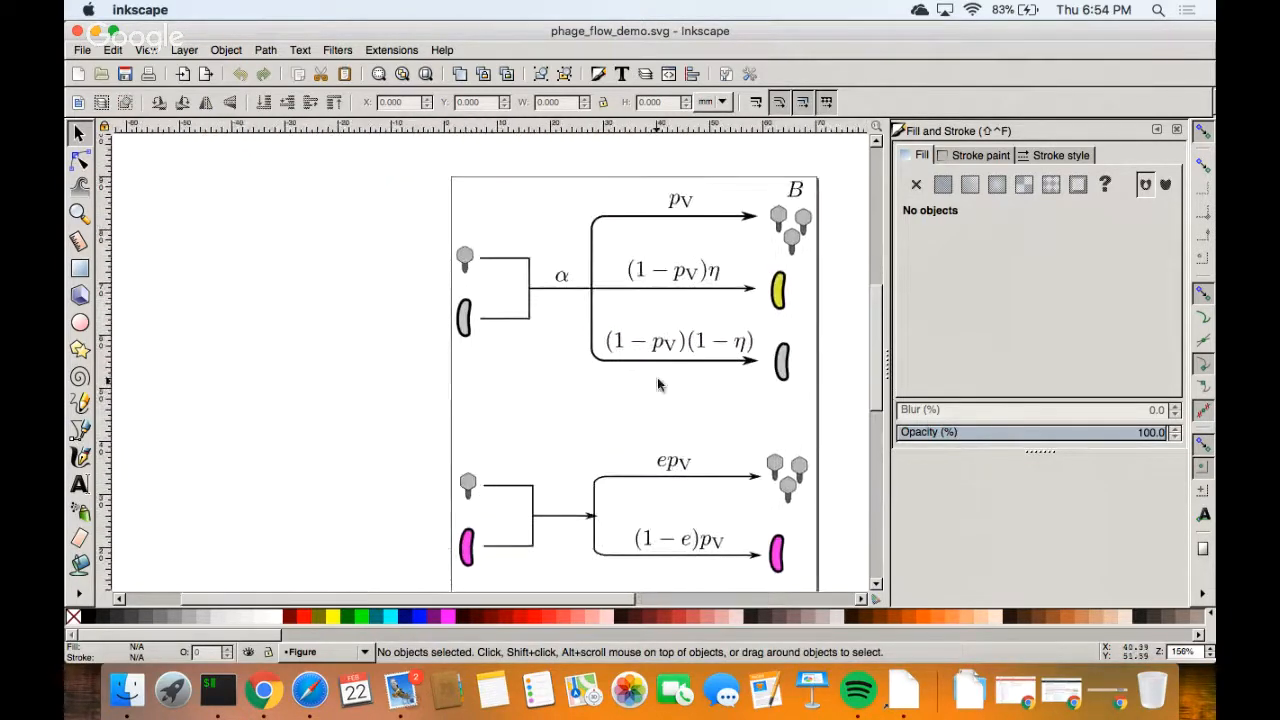
# Place a copy of the uppermost input phage icon in the blank area left of the page, try enlarging it and undo the scaling.
pyautogui.moveTo(514, 298); pyautogui.dragTo(690, 287)
pyautogui.click(636, 250)
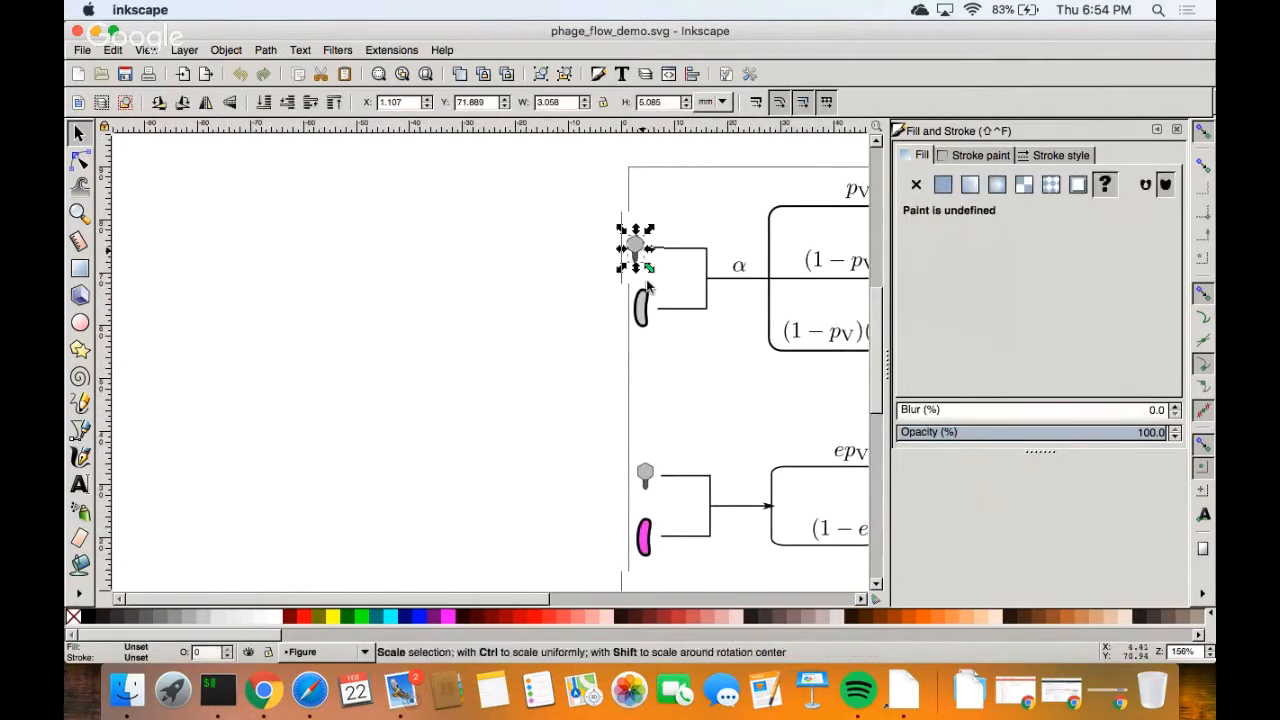
pyautogui.moveTo(635, 250)
pyautogui.mouseDown()
pyautogui.moveTo(606, 255)
pyautogui.moveTo(629, 262)
pyautogui.moveTo(642, 250)
pyautogui.moveTo(294, 201)
pyautogui.moveTo(647, 246)
pyautogui.moveTo(508, 244)
pyautogui.moveTo(229, 206)
pyautogui.moveTo(371, 317)
pyautogui.moveTo(386, 334)
pyautogui.moveTo(343, 337)
pyautogui.moveTo(455, 459)
pyautogui.mouseUp()
pyautogui.click(634, 251)
pyautogui.click(550, 274)
pyautogui.click(371, 283)
pyautogui.hotkey('ctrl', 'd')
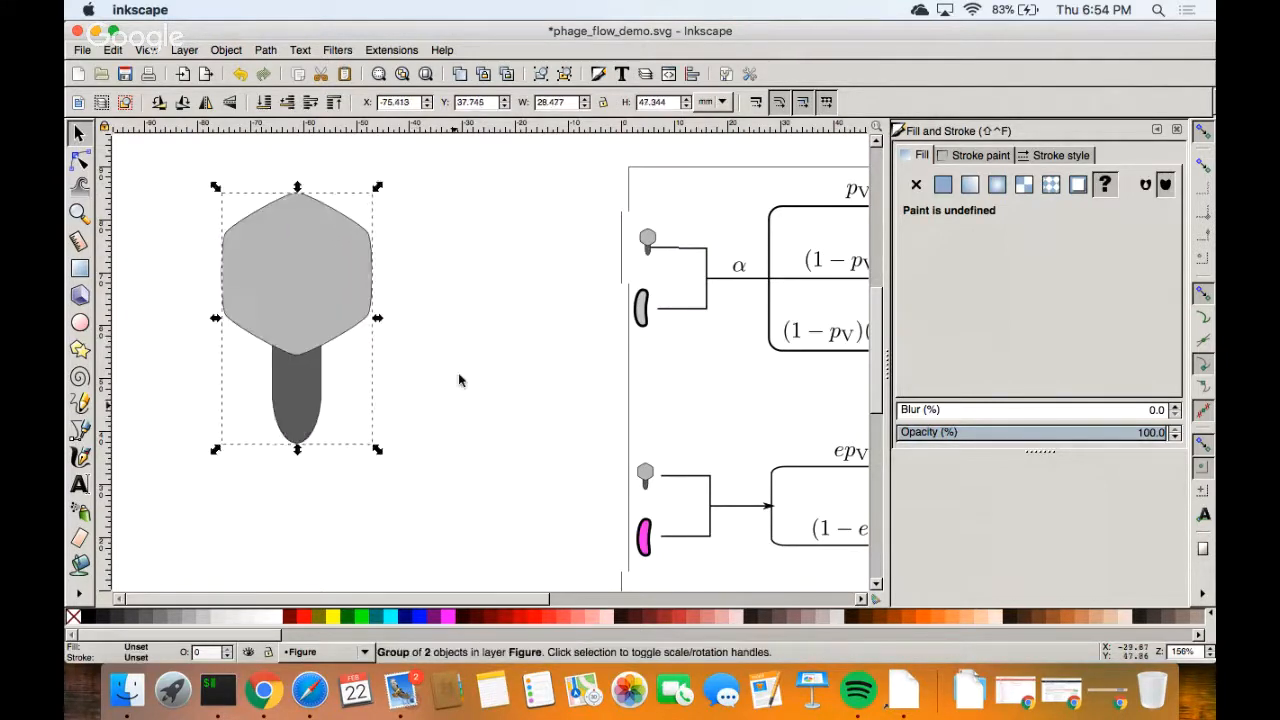
pyautogui.click(446, 346)
pyautogui.hotkey('ctrl', 'z')
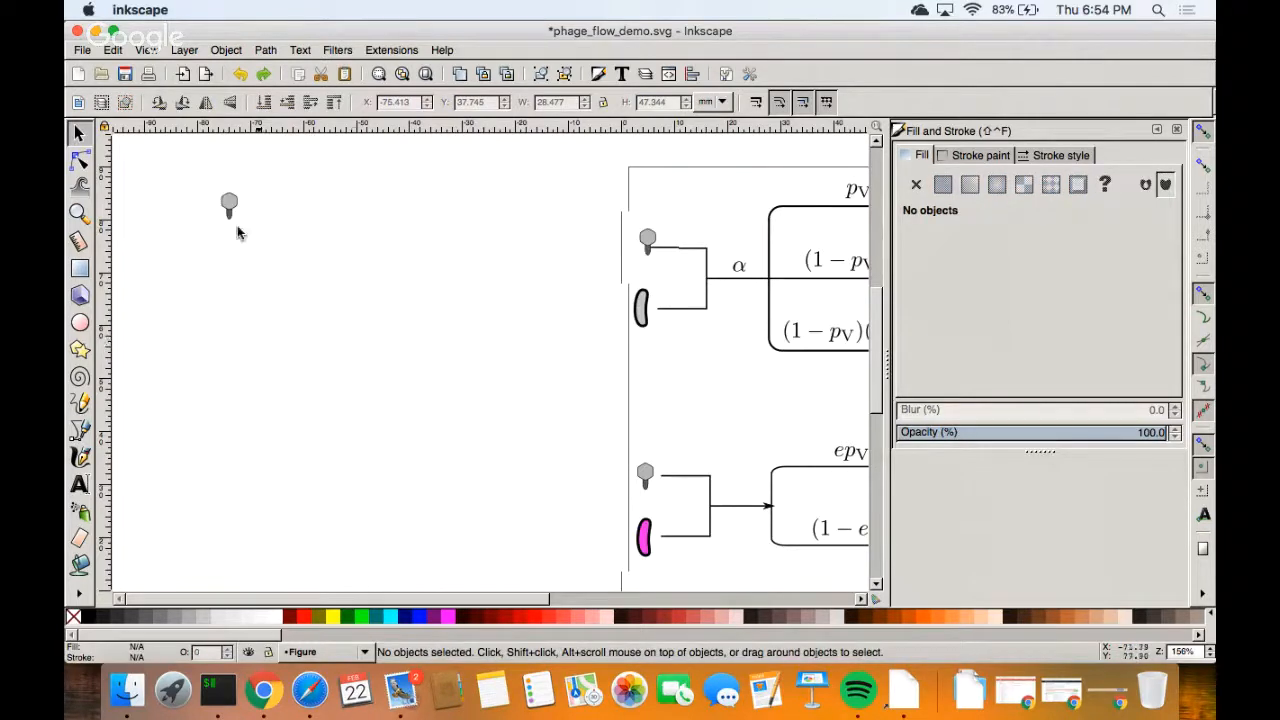
# Turn on stroke width scaling and enlarge the copied phage icon to about 42 by 57 mm.
pyautogui.click(228, 205)
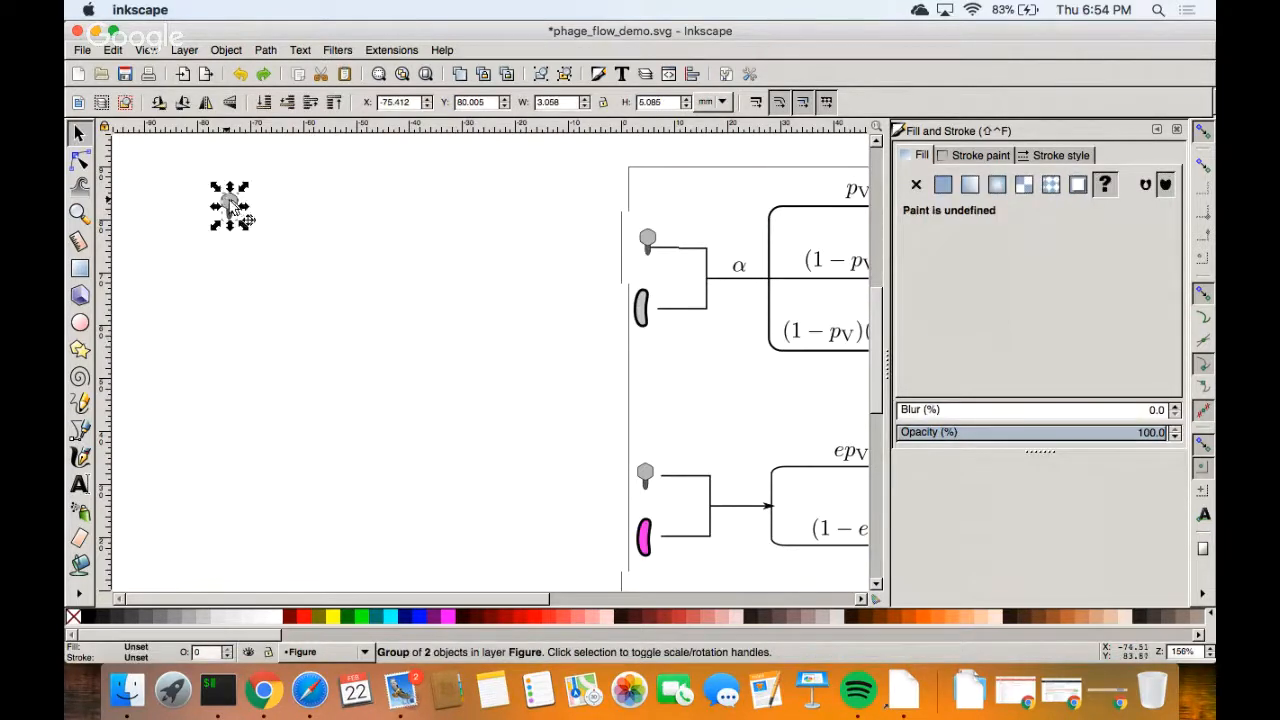
pyautogui.click(755, 102)
pyautogui.moveTo(245, 226); pyautogui.dragTo(440, 500)
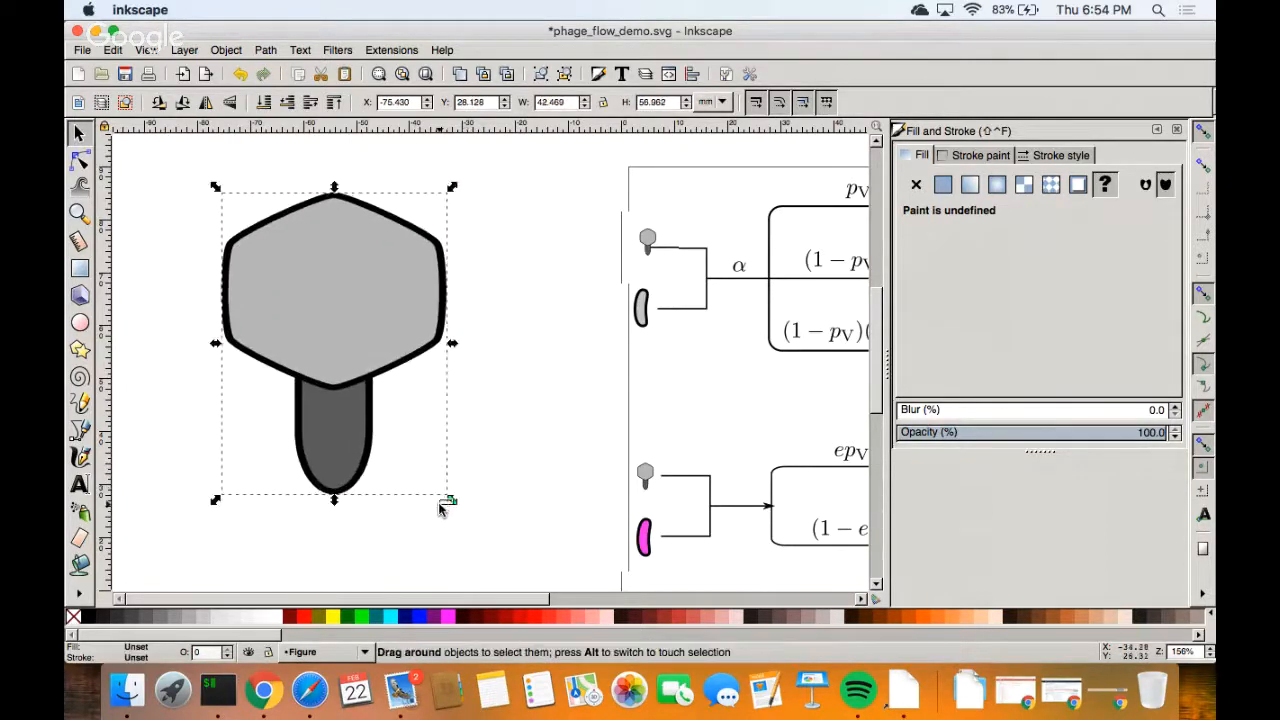
pyautogui.click(507, 432)
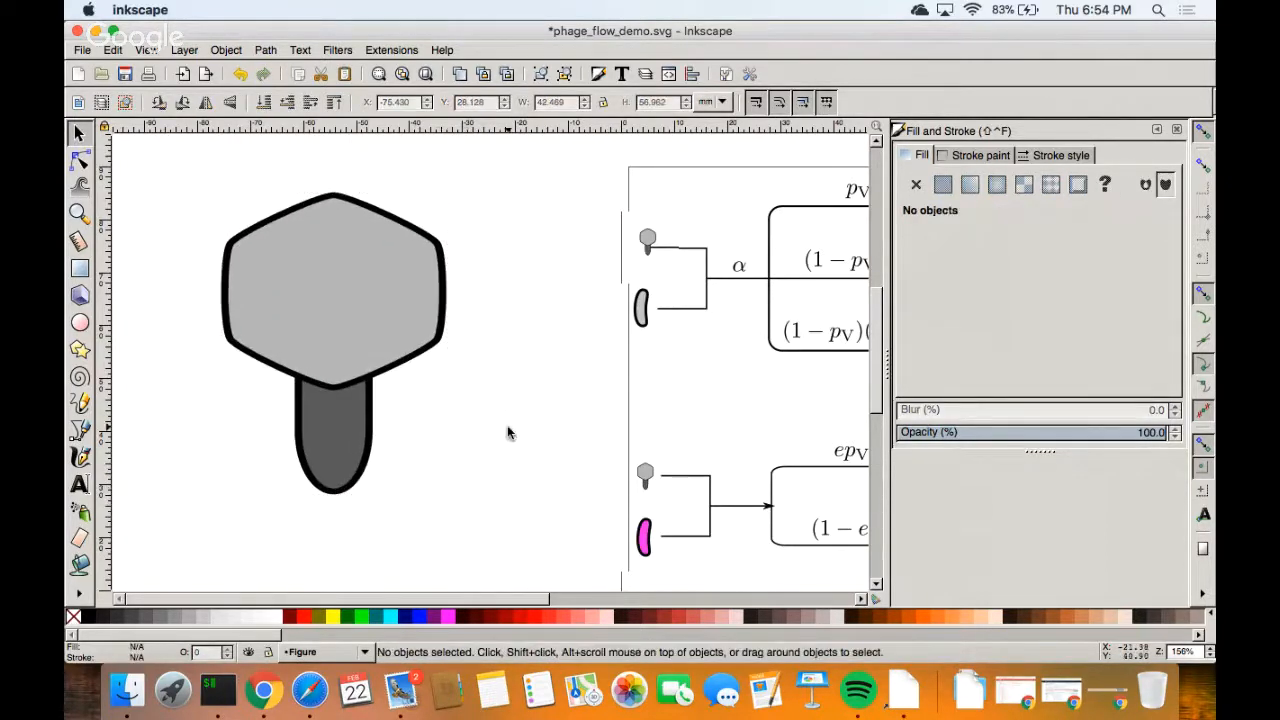
# Draw a rectangle about 15 by 36 mm beside the enlarged phage and set its stroke to flat black.
pyautogui.click(80, 268)
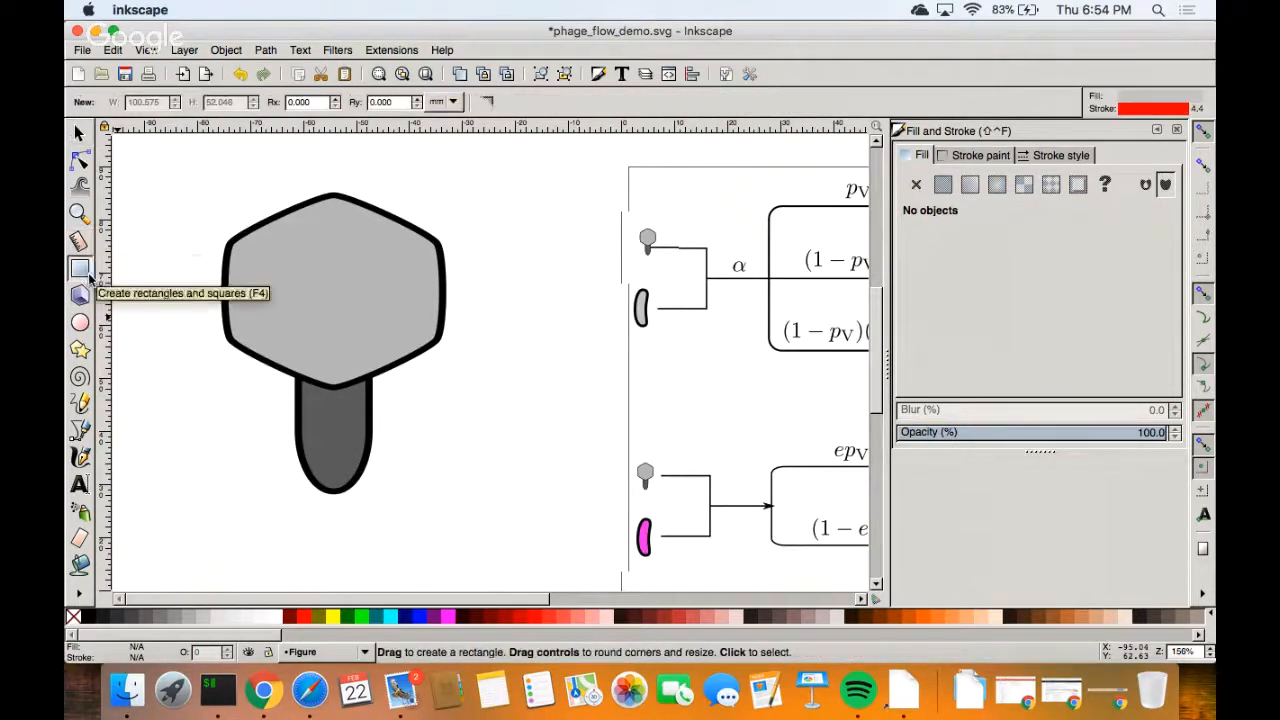
pyautogui.moveTo(479, 297)
pyautogui.mouseDown()
pyautogui.moveTo(520, 463)
pyautogui.moveTo(564, 468)
pyautogui.moveTo(559, 489)
pyautogui.mouseUp()
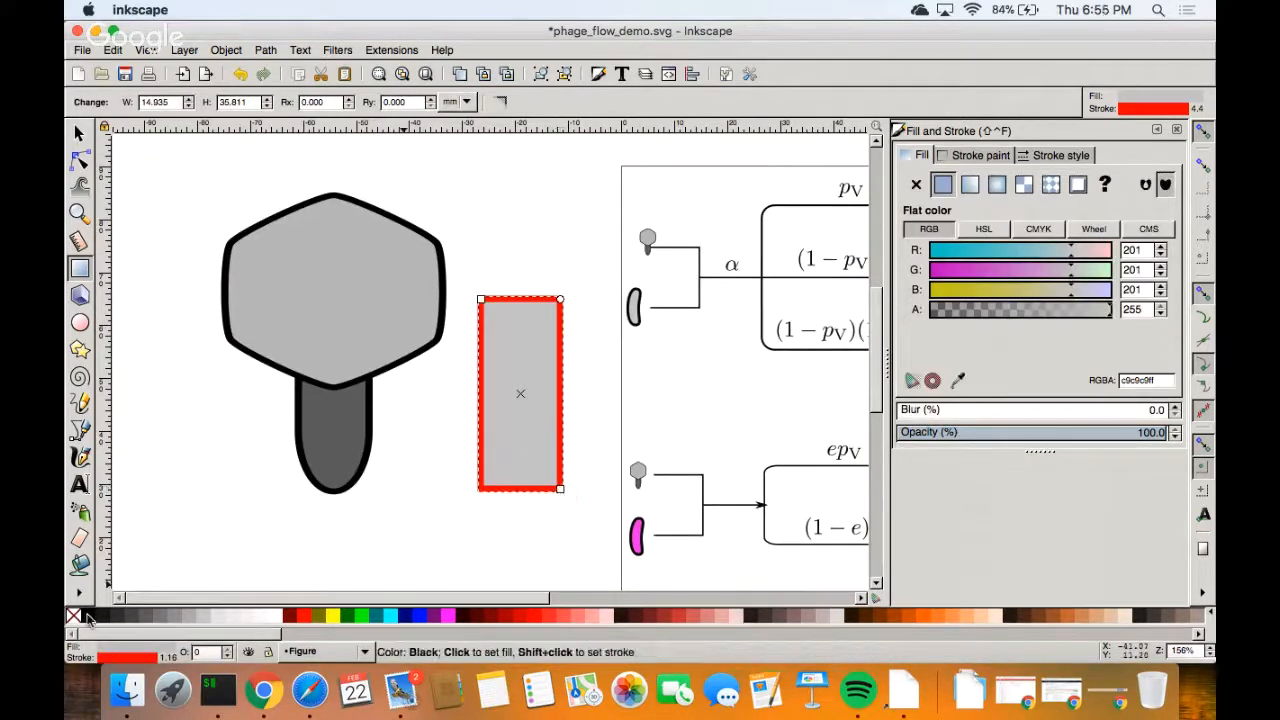
pyautogui.click(980, 157)
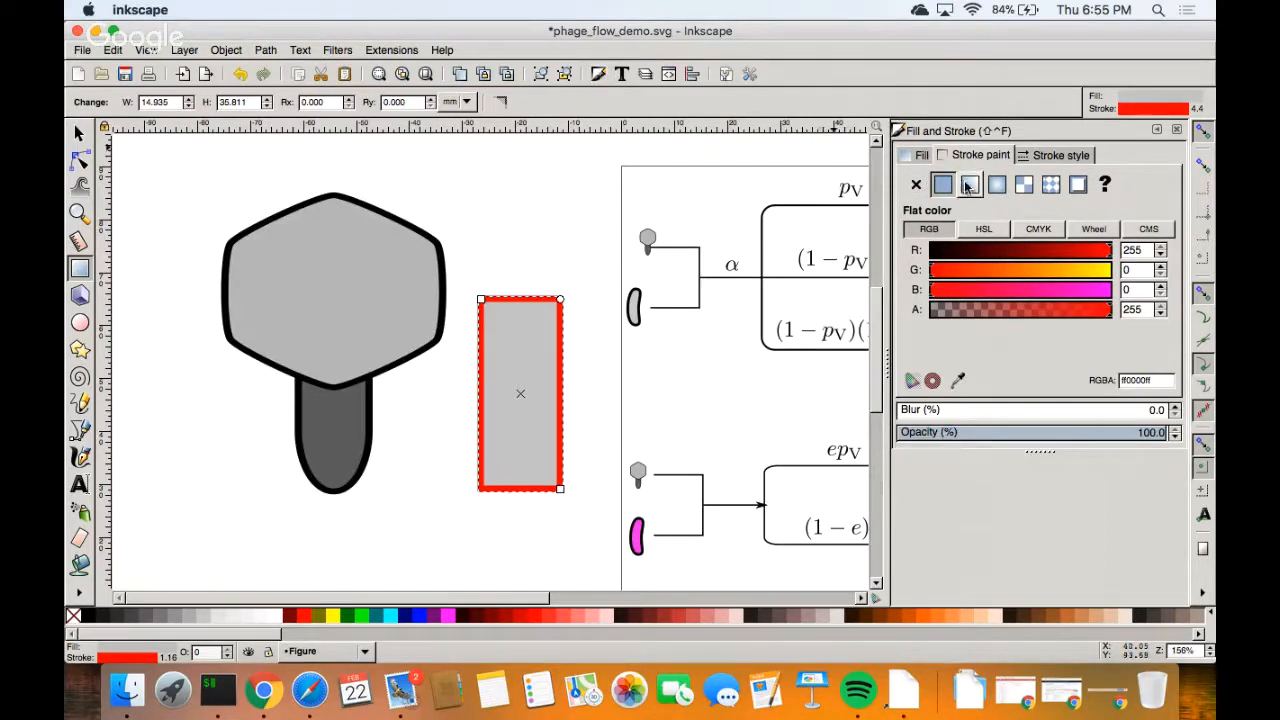
pyautogui.click(984, 229)
pyautogui.click(929, 229)
pyautogui.moveTo(935, 250); pyautogui.dragTo(910, 252)
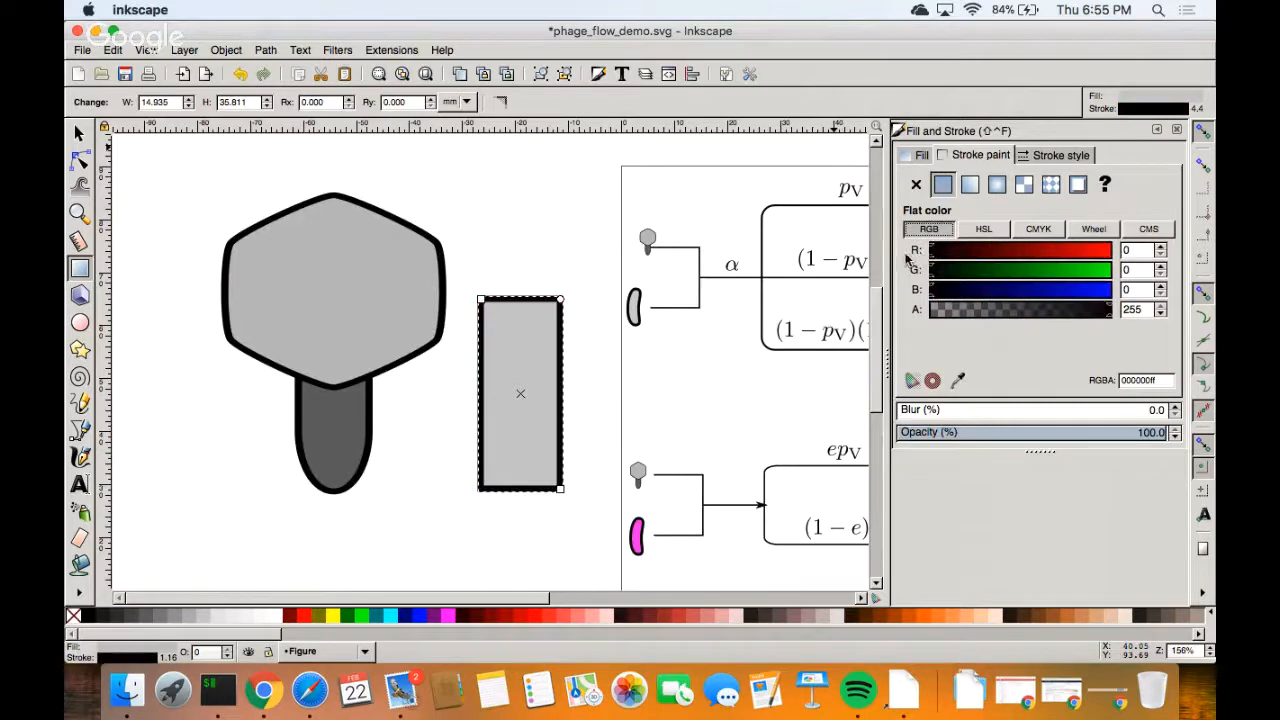
pyautogui.click(986, 229)
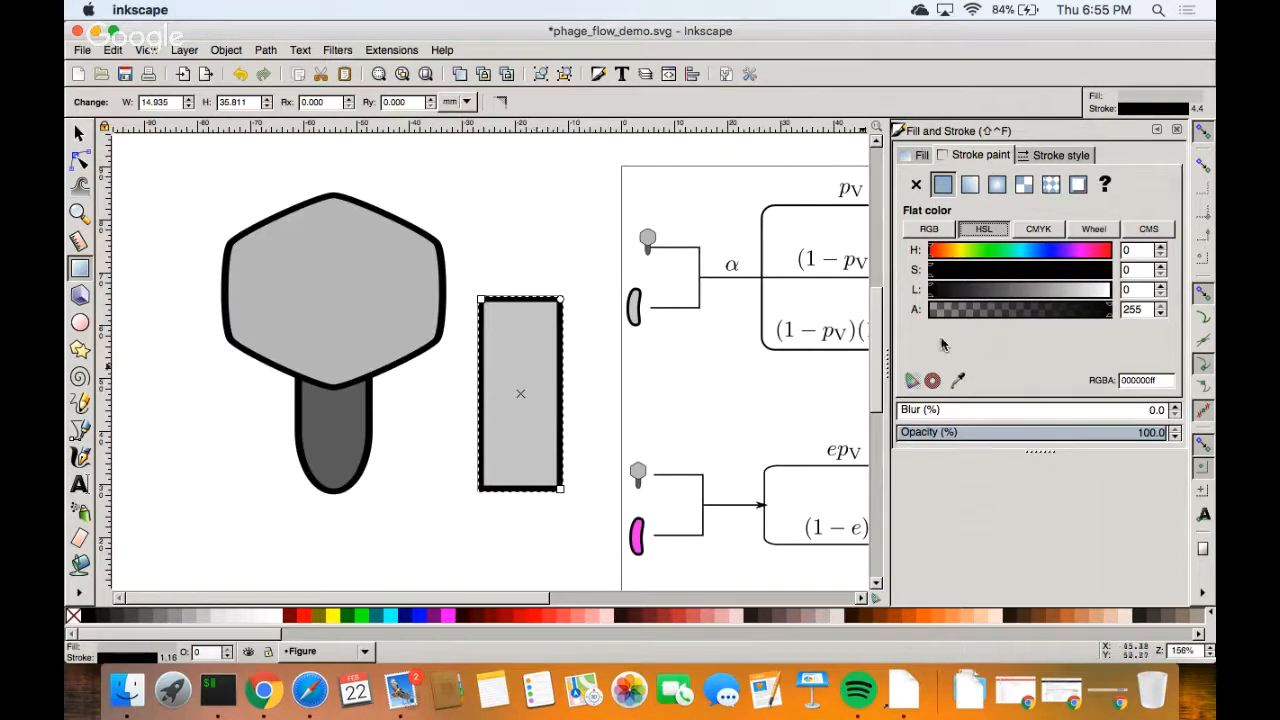
# Fill the rectangle with dark gray 666666 and select it for transforming.
pyautogui.click(921, 157)
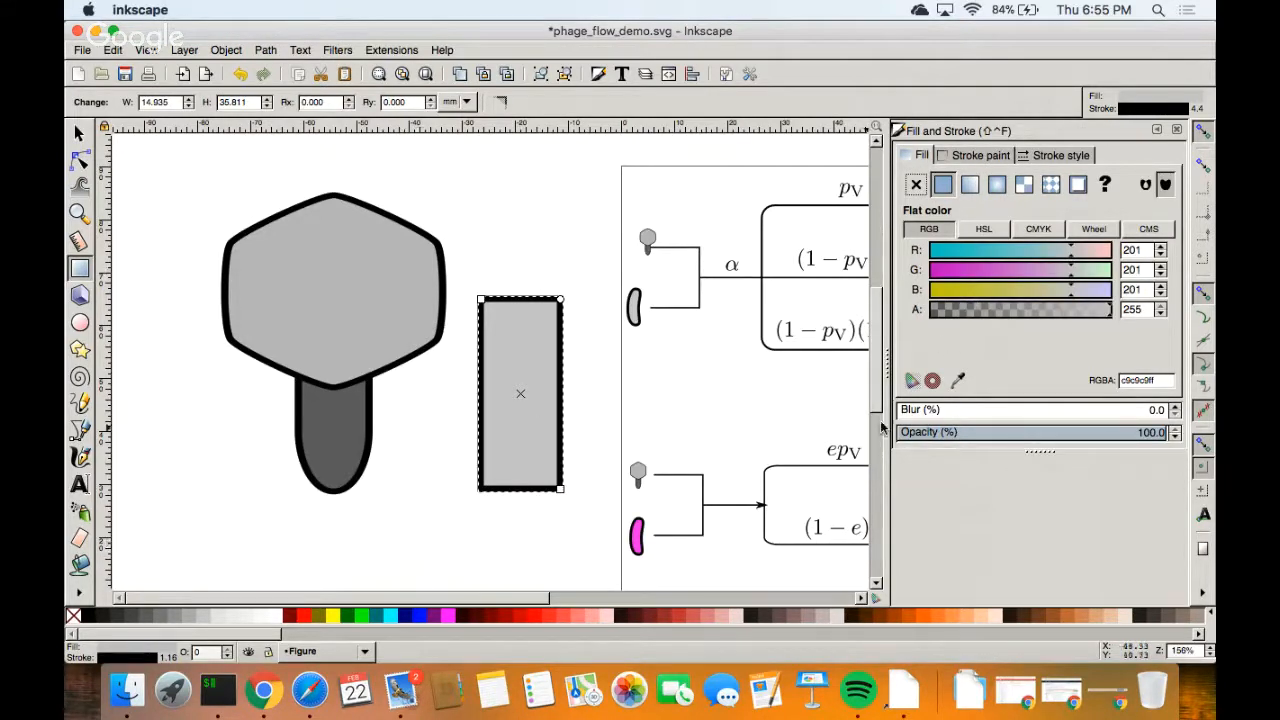
pyautogui.click(162, 616)
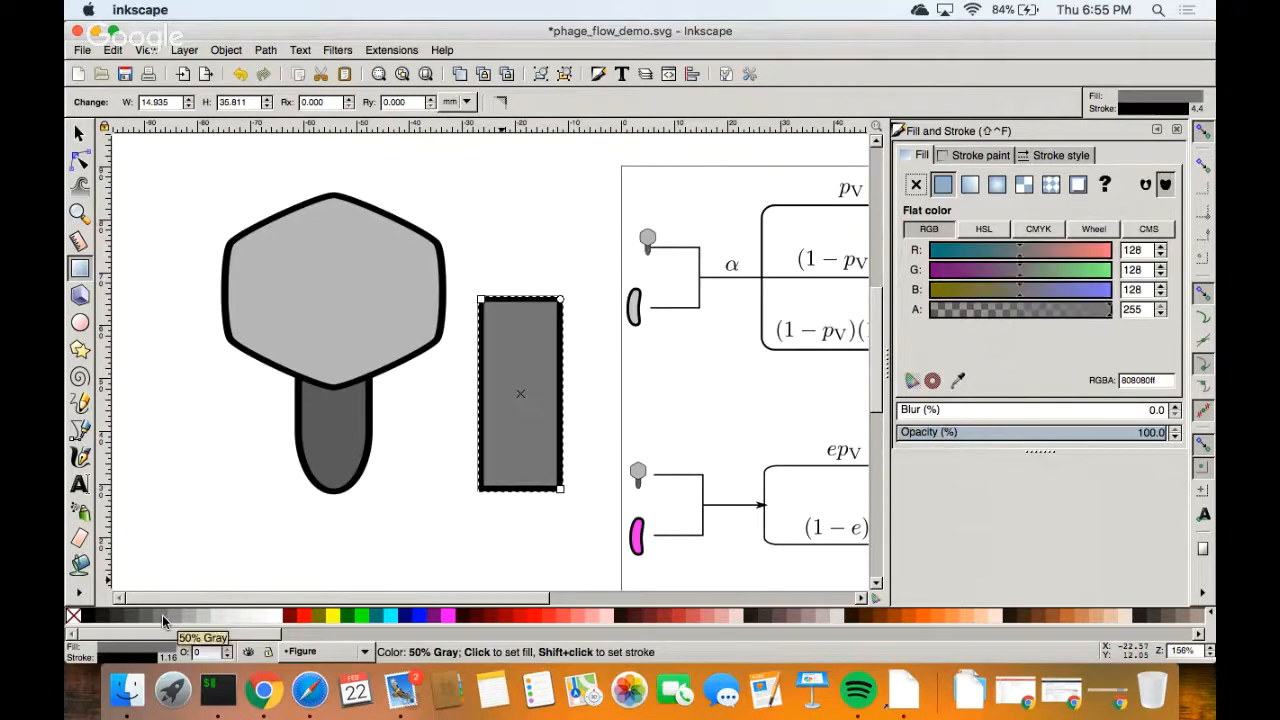
pyautogui.click(171, 616)
pyautogui.click(144, 615)
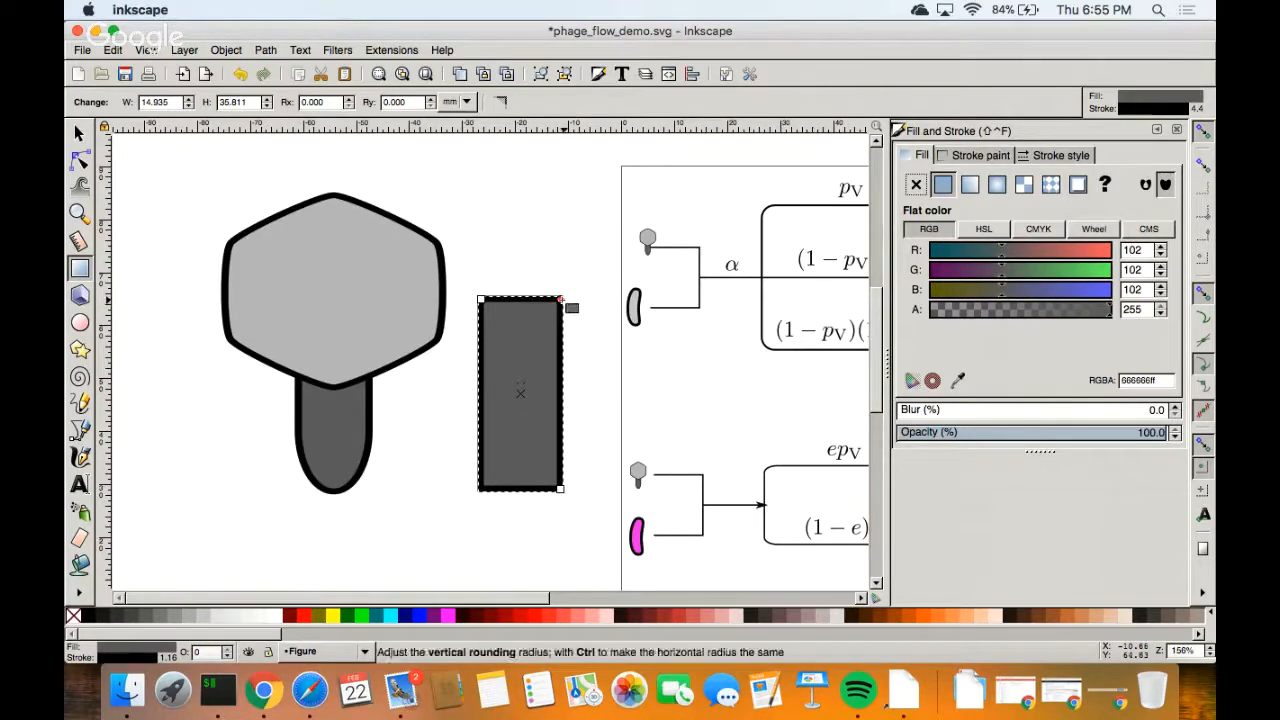
pyautogui.click(79, 133)
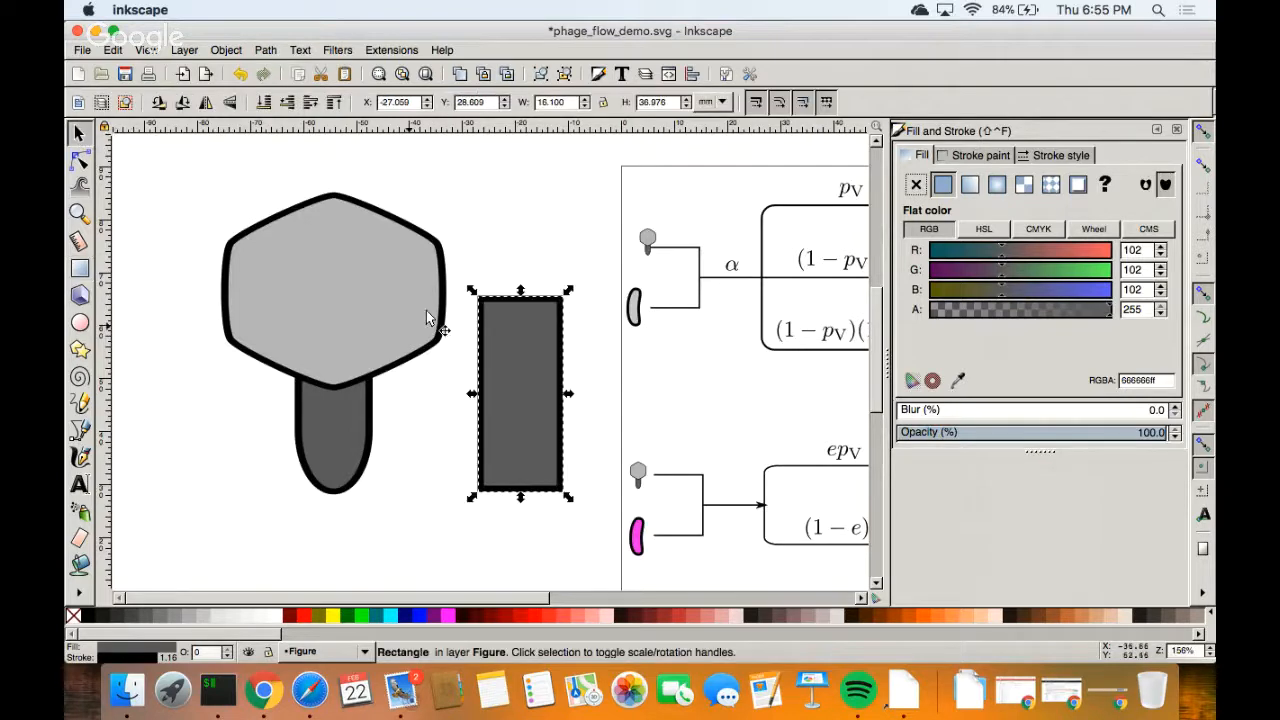
# Shrink the dark gray rectangle beside the enlarged phage to about 13 by 33 mm with its shape handles.
pyautogui.doubleClick(540, 304)
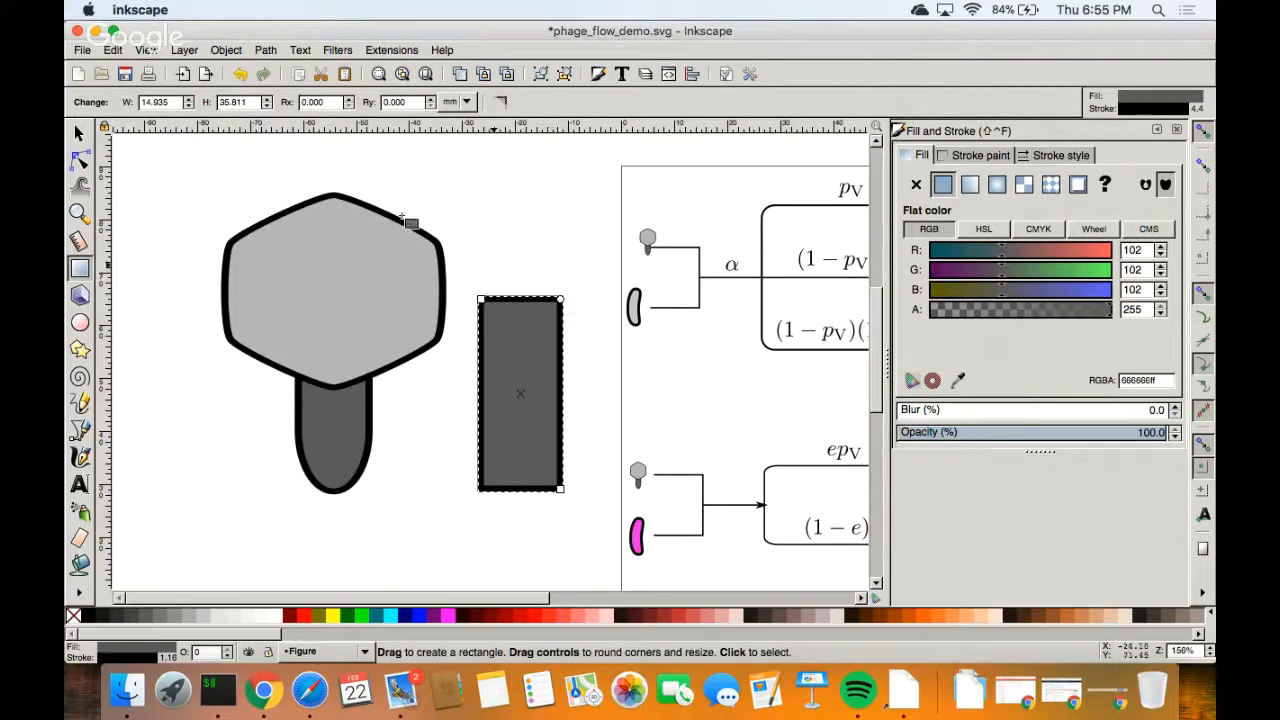
pyautogui.press('s')
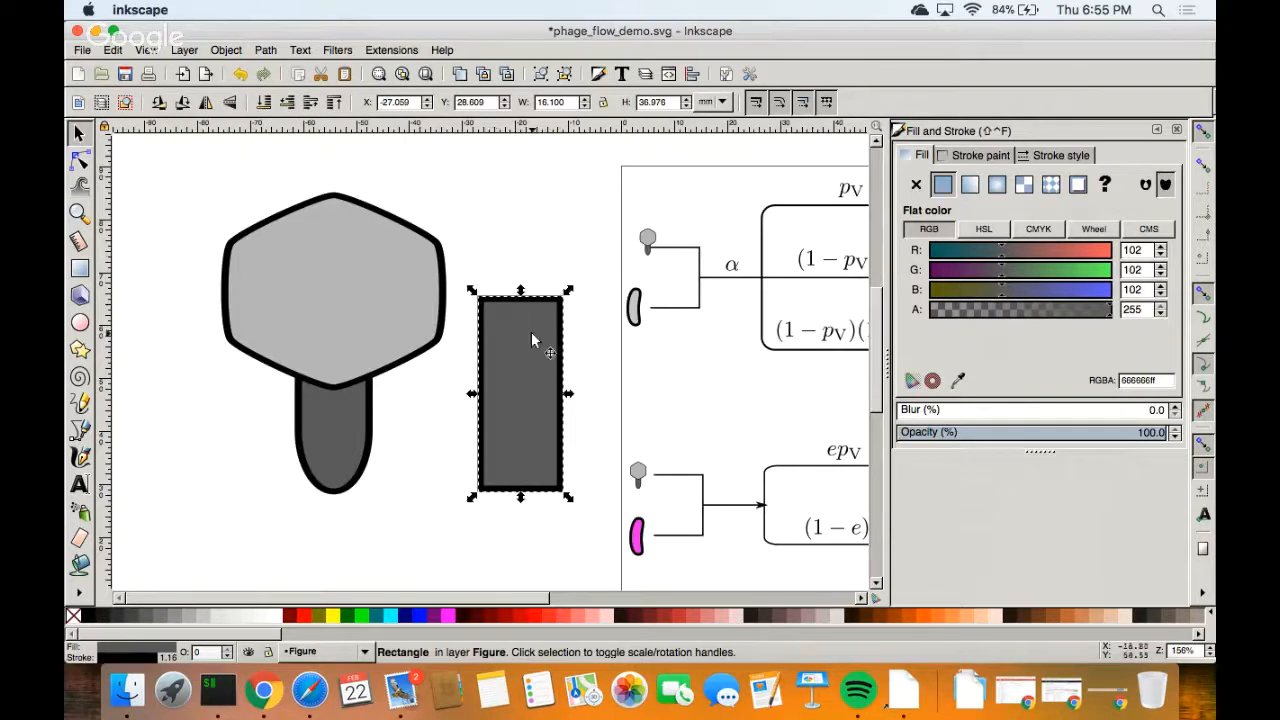
pyautogui.press('r')
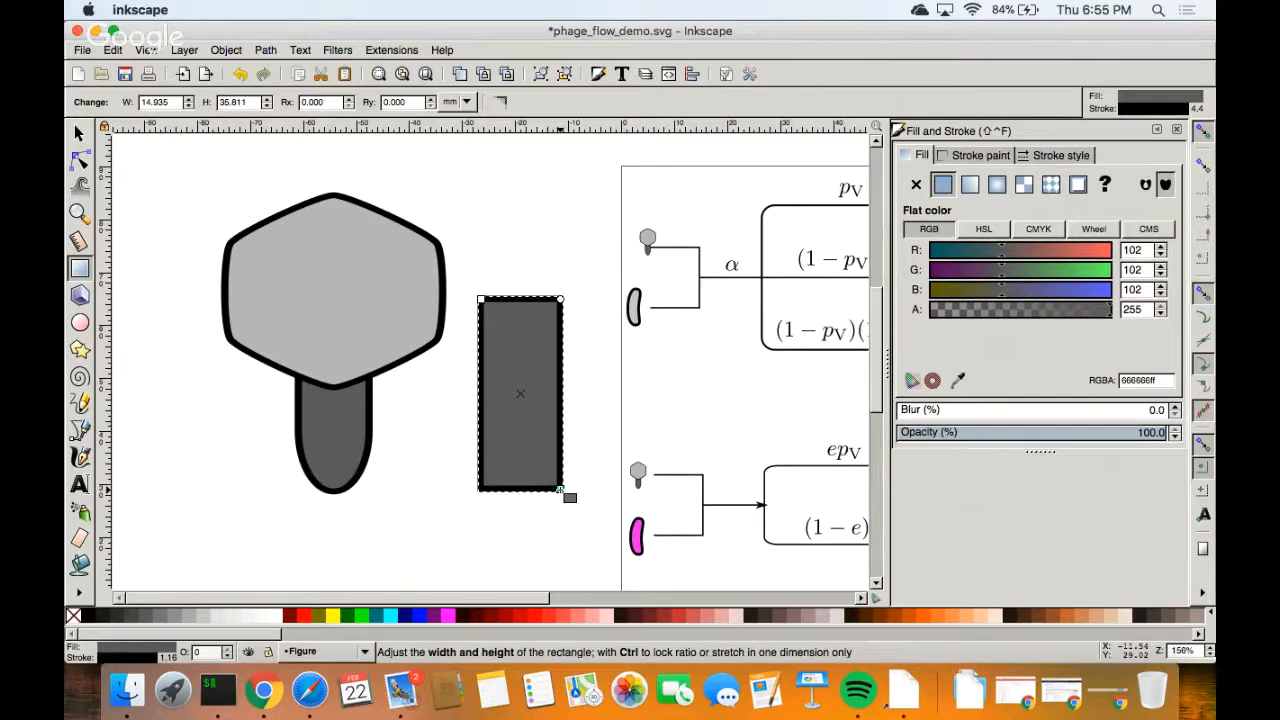
pyautogui.moveTo(481, 299)
pyautogui.mouseDown()
pyautogui.moveTo(500, 326)
pyautogui.moveTo(492, 314)
pyautogui.mouseUp()
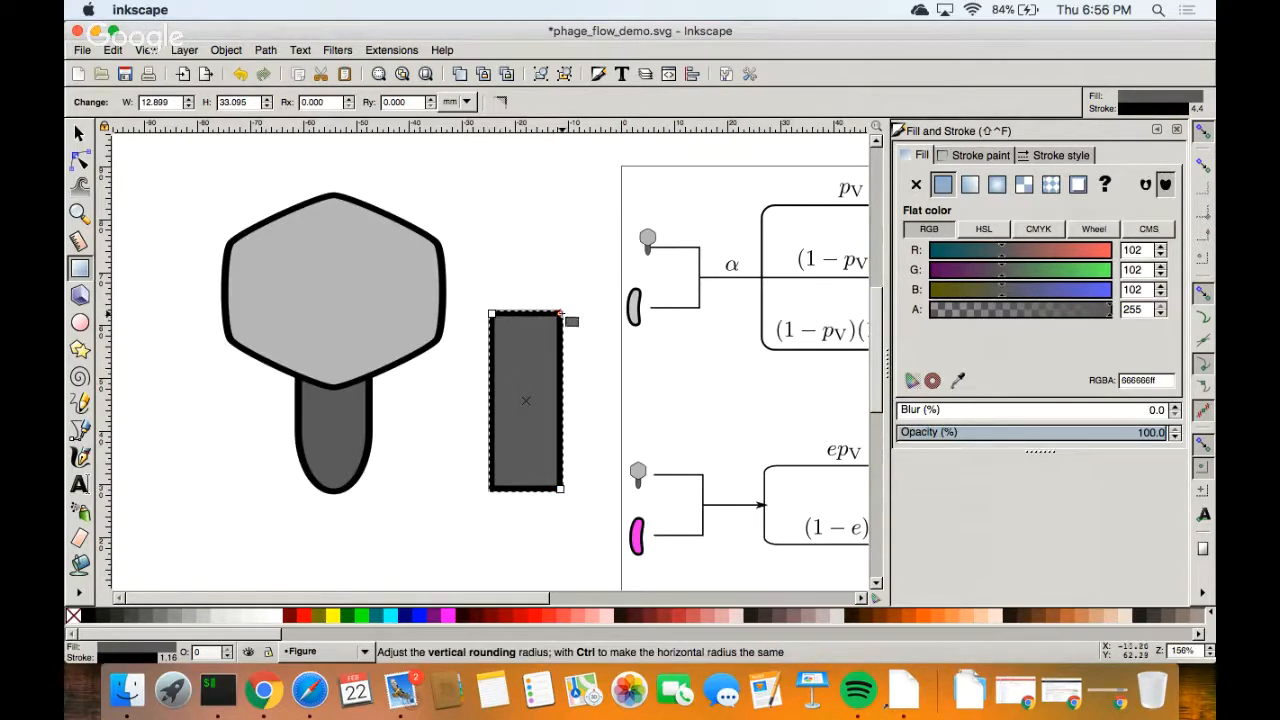
# Try to round the gray rectangle's corners with a vertical radius of about 6.4 mm, adjust the rounding further and undo the last adjustment.
pyautogui.moveTo(560, 314); pyautogui.dragTo(576, 357)
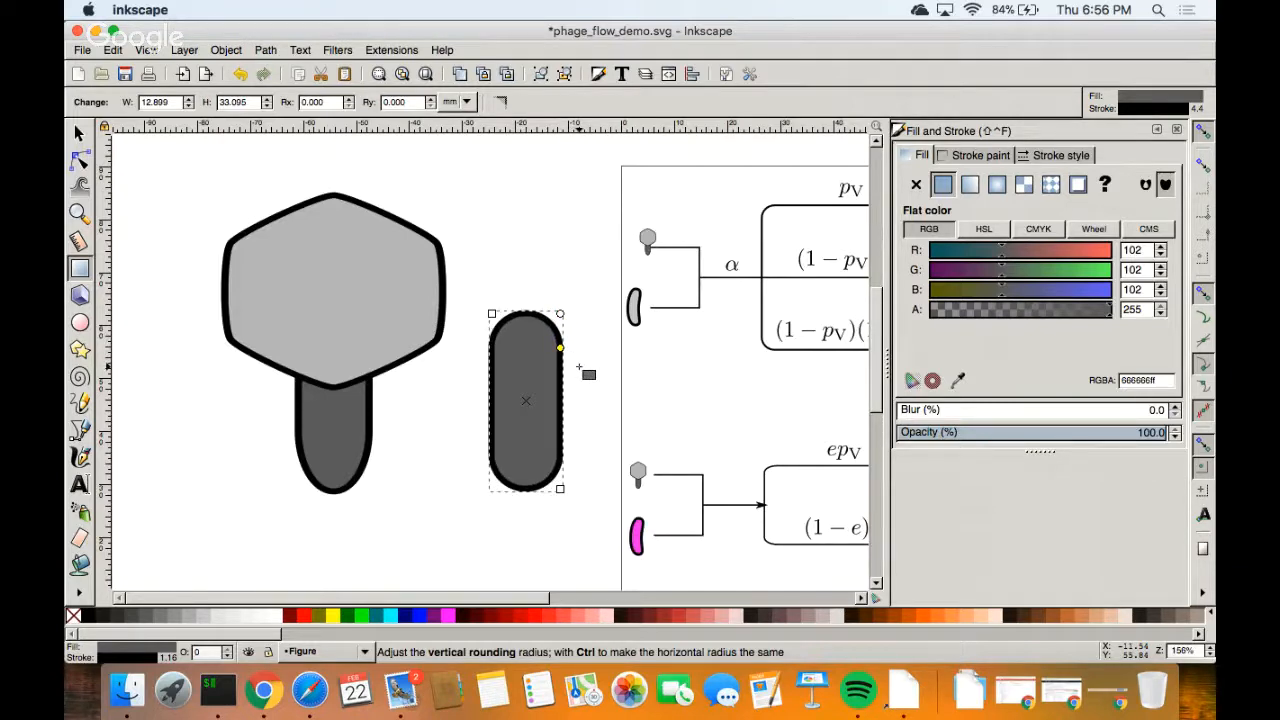
pyautogui.moveTo(579, 367); pyautogui.dragTo(579, 367)
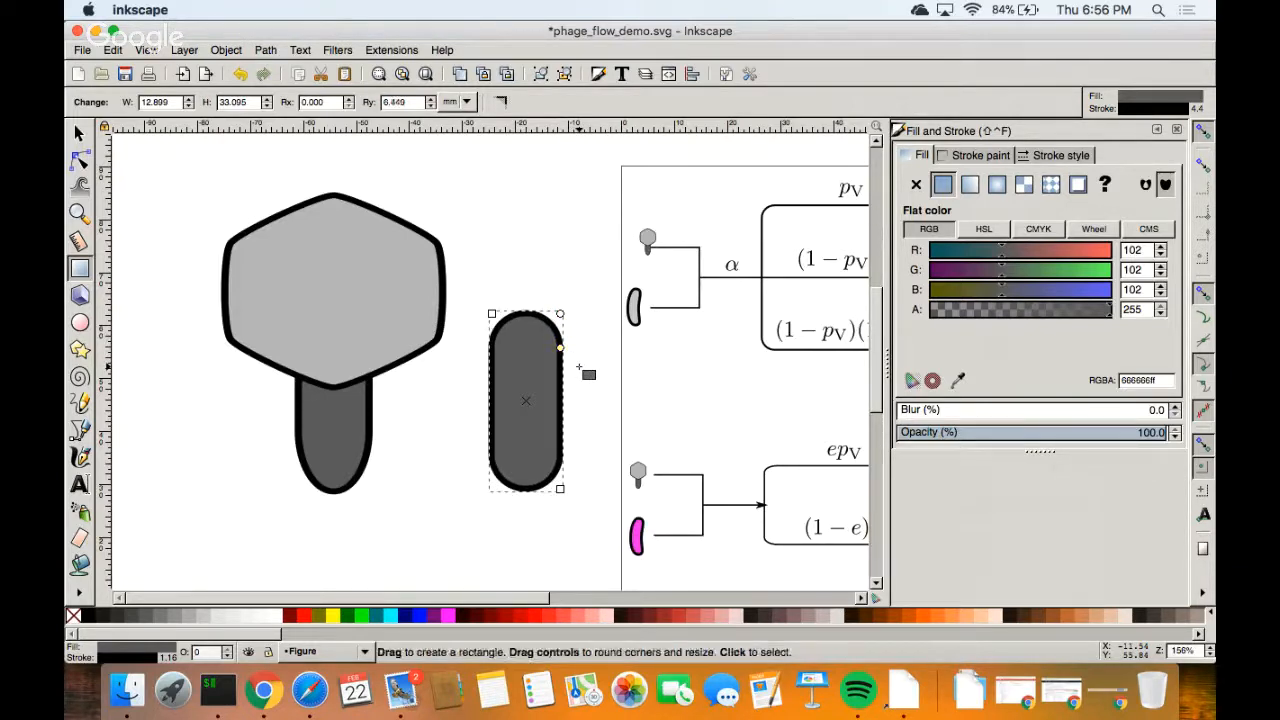
pyautogui.click(569, 310)
pyautogui.moveTo(560, 348); pyautogui.dragTo(601, 334)
pyautogui.hotkey('ctrl', 'z')
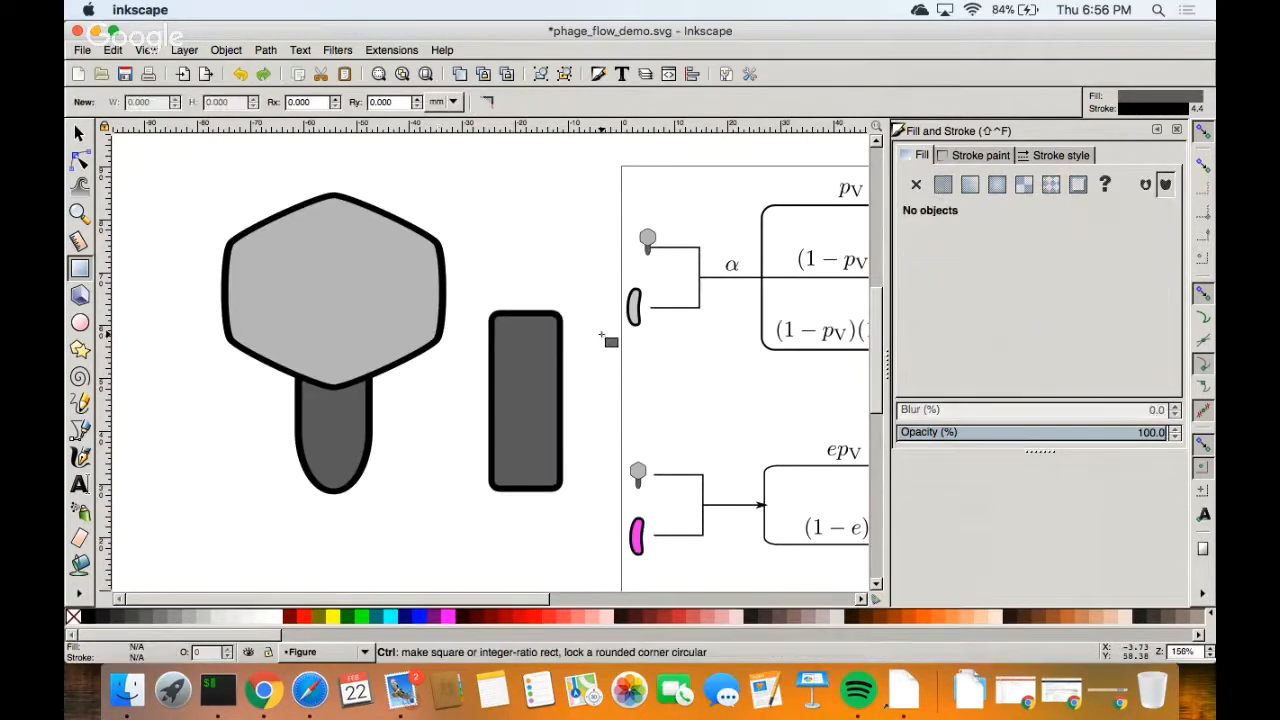
# Reselect the gray rectangle for shape editing and remove its corner rounding.
pyautogui.click(84, 141)
pyautogui.click(540, 338)
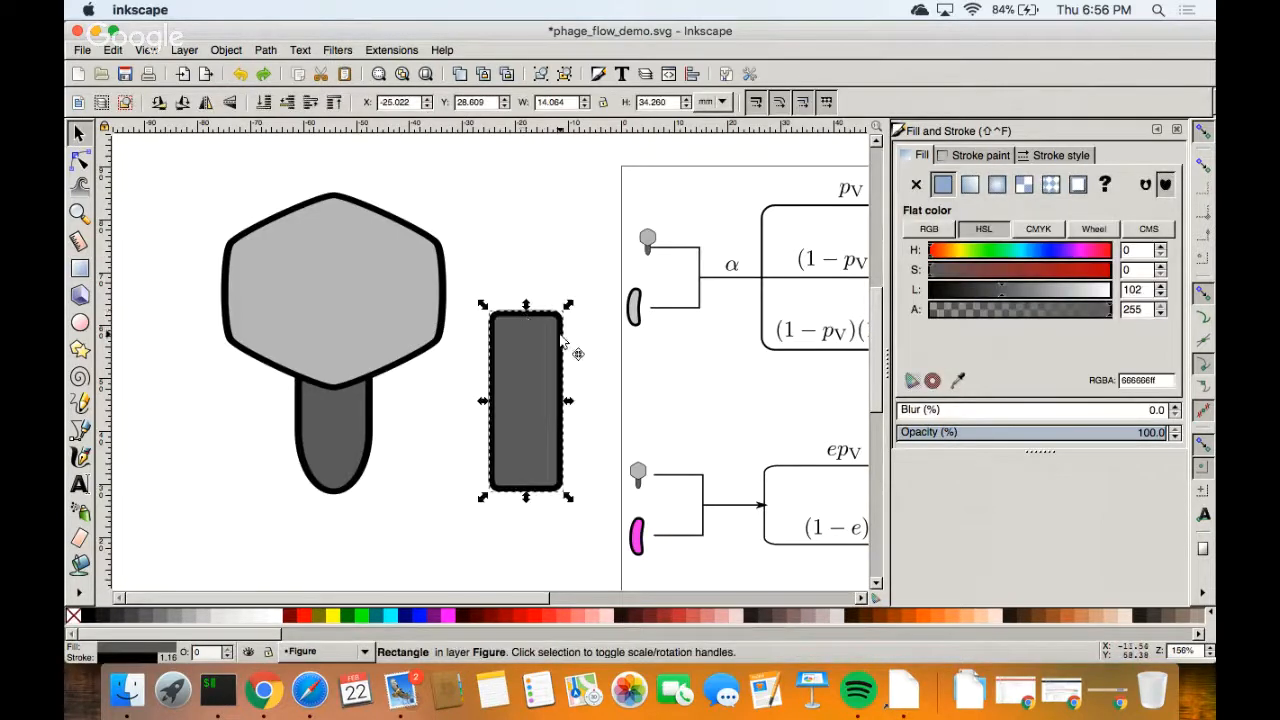
pyautogui.press('r')
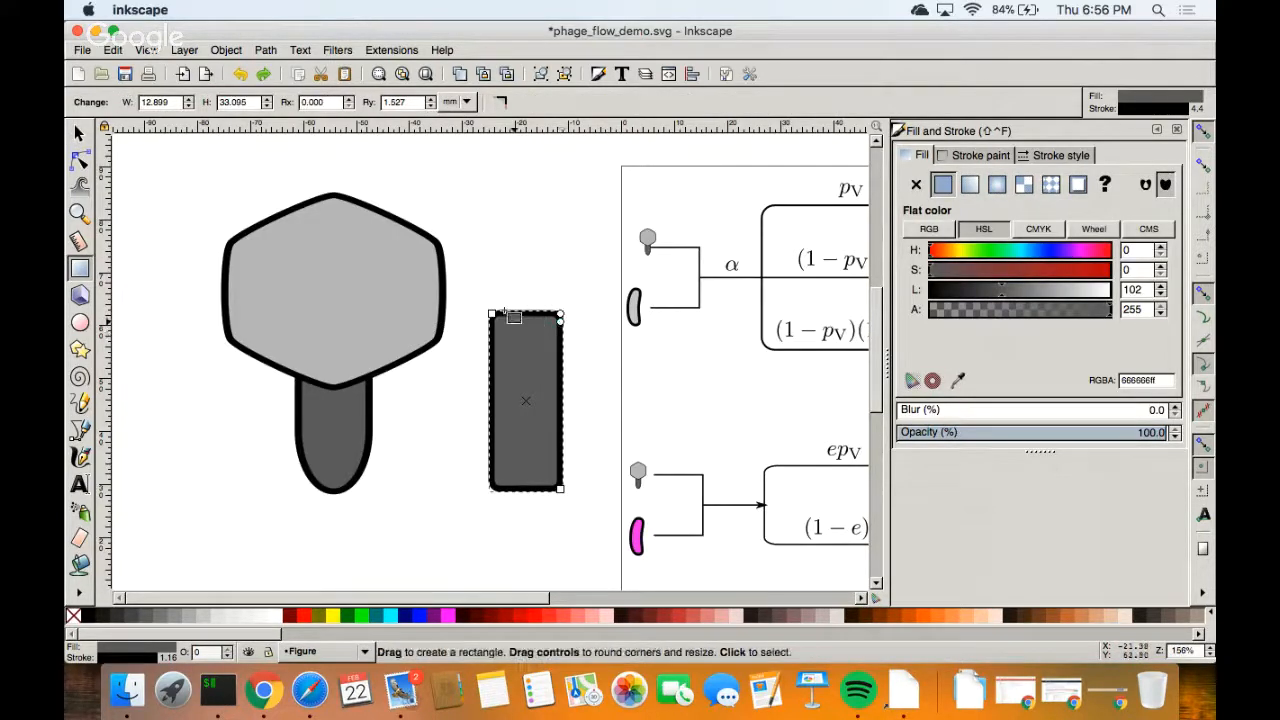
pyautogui.moveTo(561, 313); pyautogui.dragTo(566, 307)
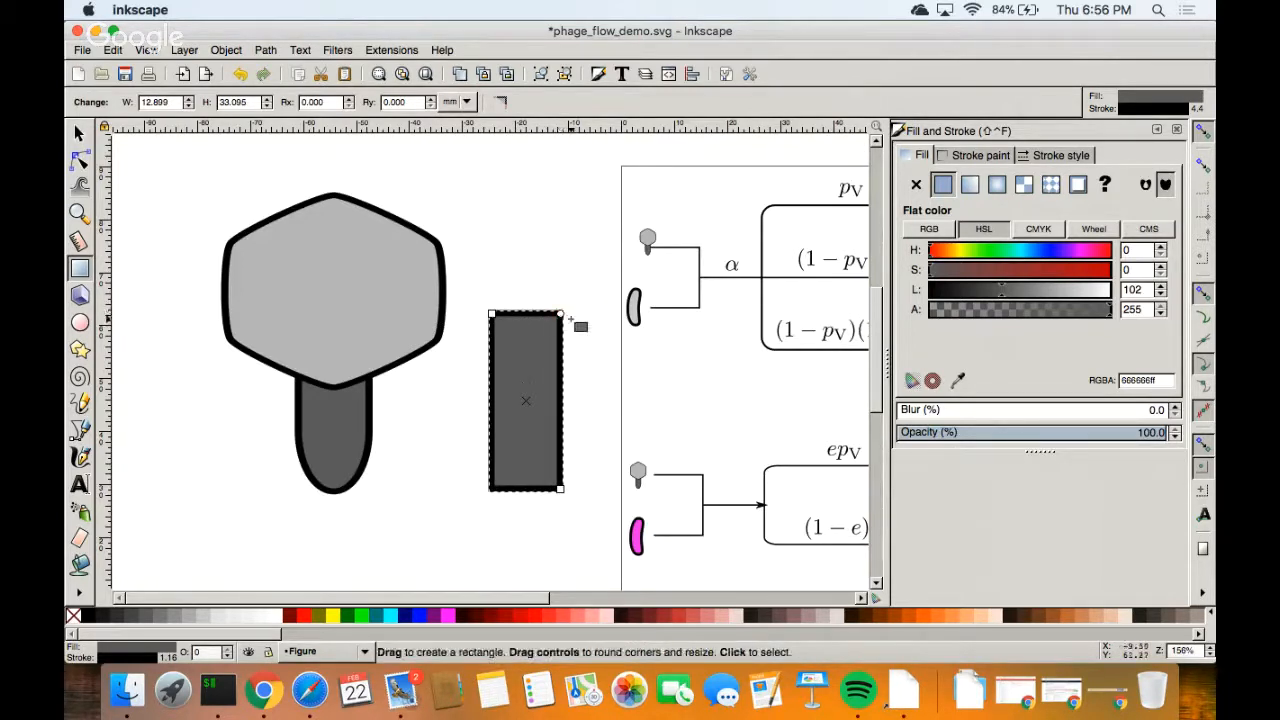
# Round the gray rectangle's corners with a horizontal radius of about 6.4 mm and a vertical radius of about 9 mm, and deselect it.
pyautogui.moveTo(561, 314); pyautogui.dragTo(569, 370)
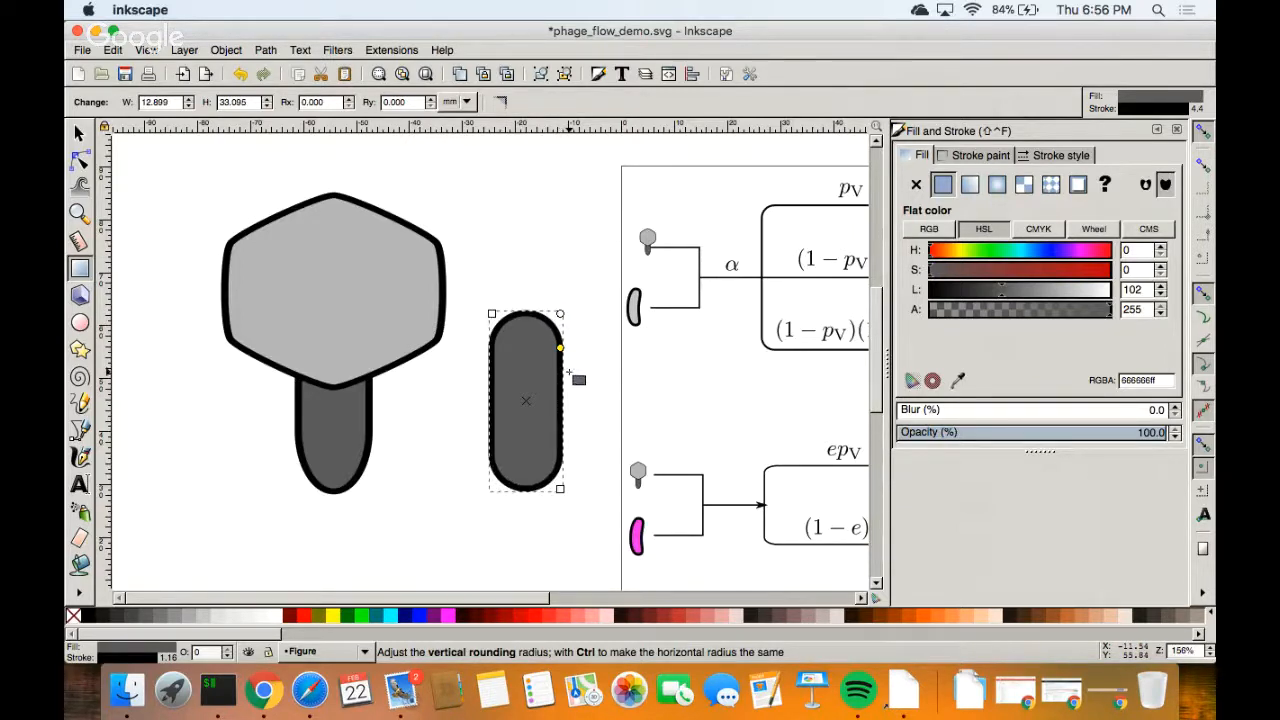
pyautogui.moveTo(570, 373); pyautogui.dragTo(571, 373)
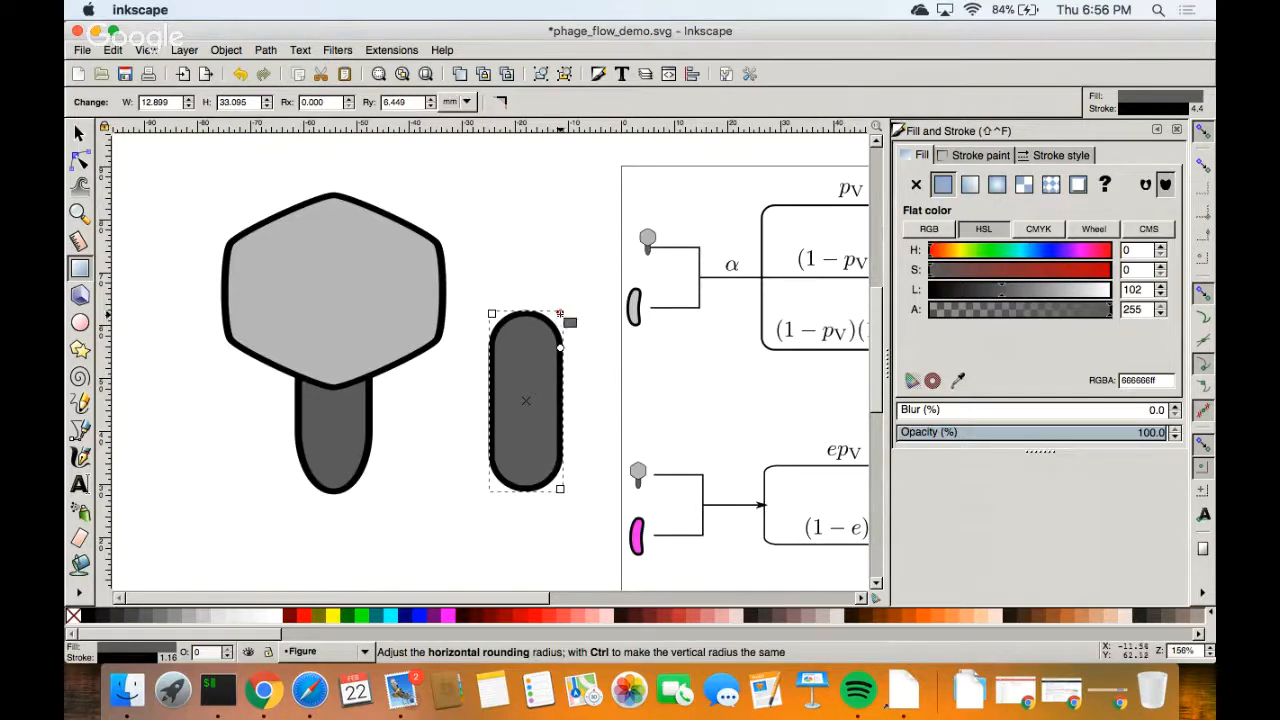
pyautogui.moveTo(560, 314); pyautogui.dragTo(559, 362)
pyautogui.press('Escape')
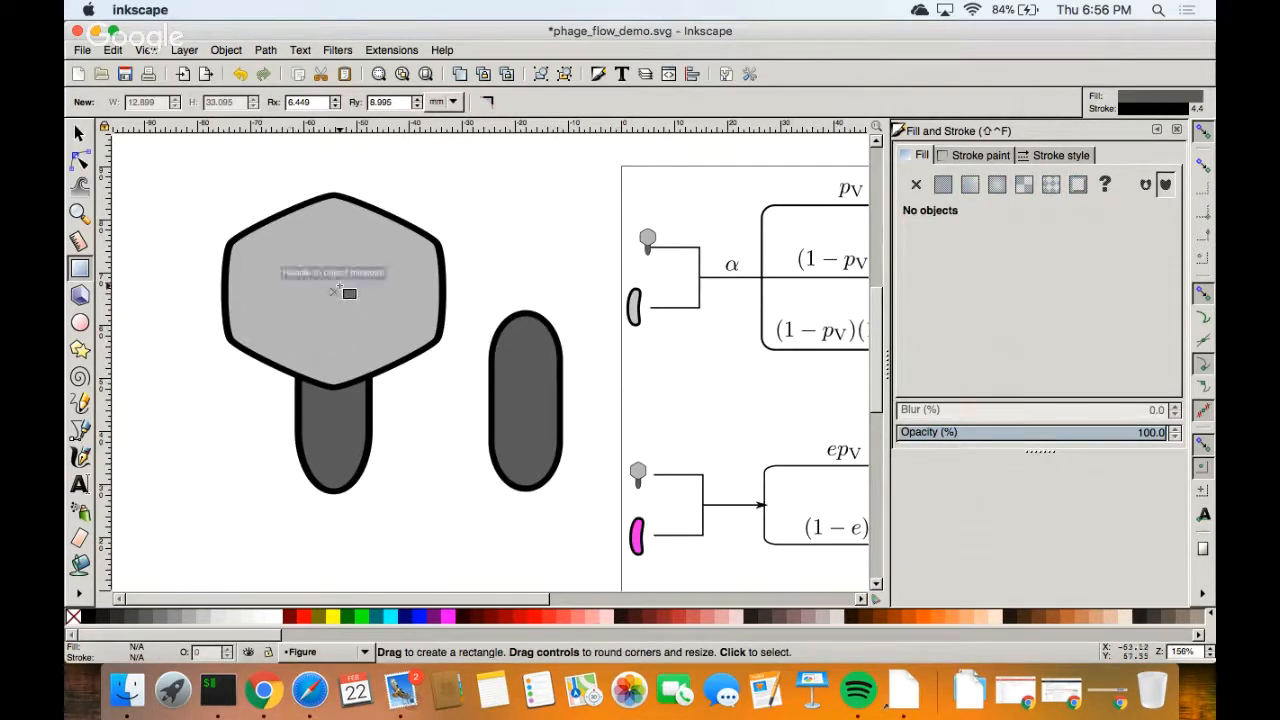
# Draw an upright regular polygon with 6 corners, about 41 mm tall, over the upper end of the rounded rectangle.
pyautogui.click(80, 297)
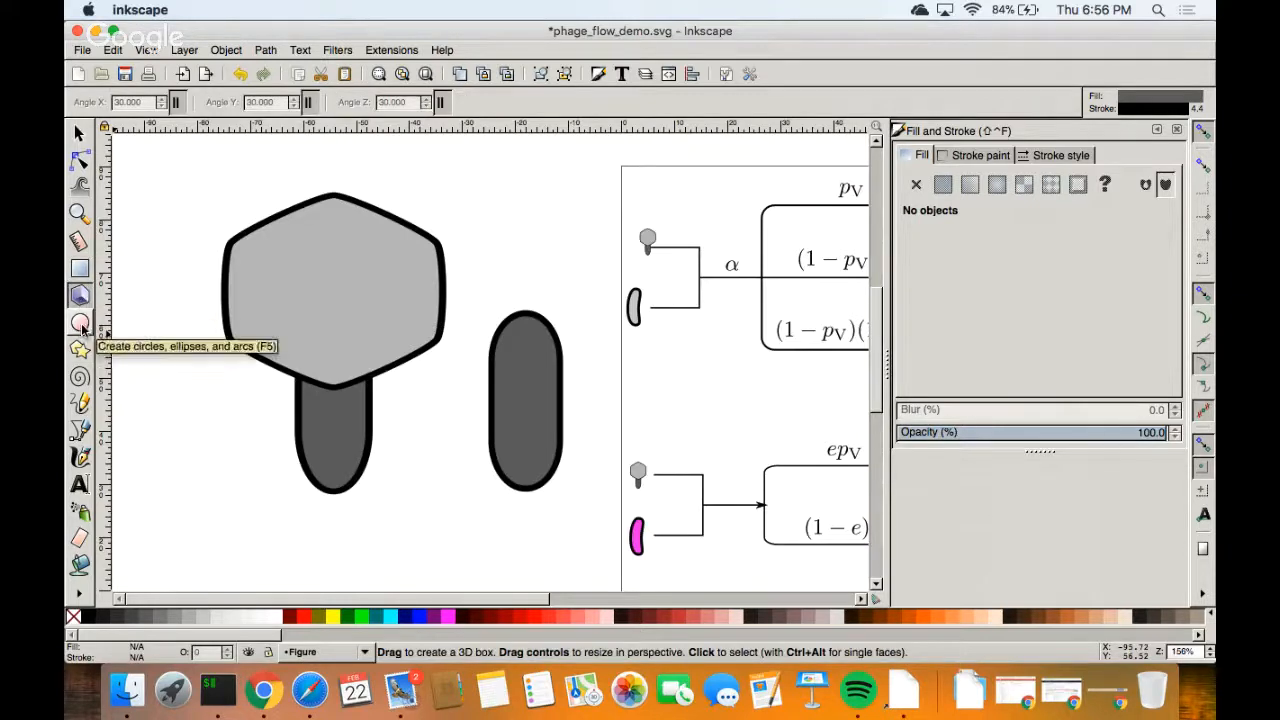
pyautogui.click(80, 268)
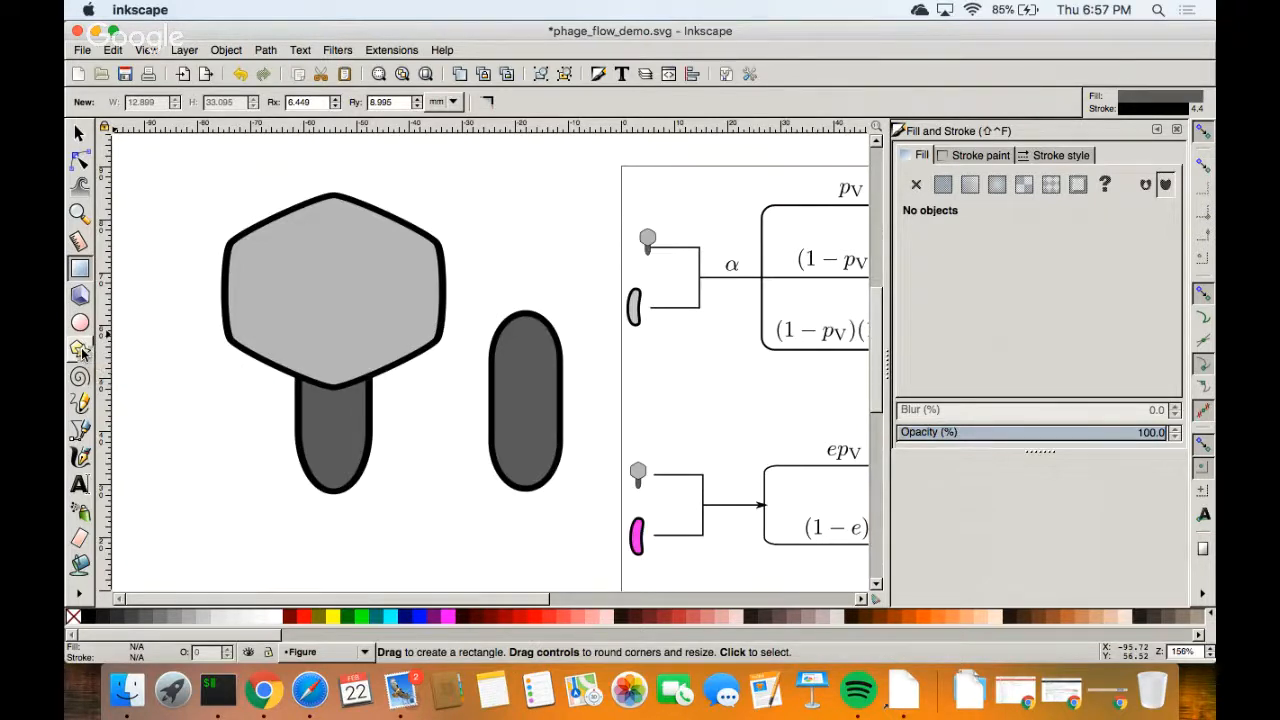
pyautogui.click(80, 349)
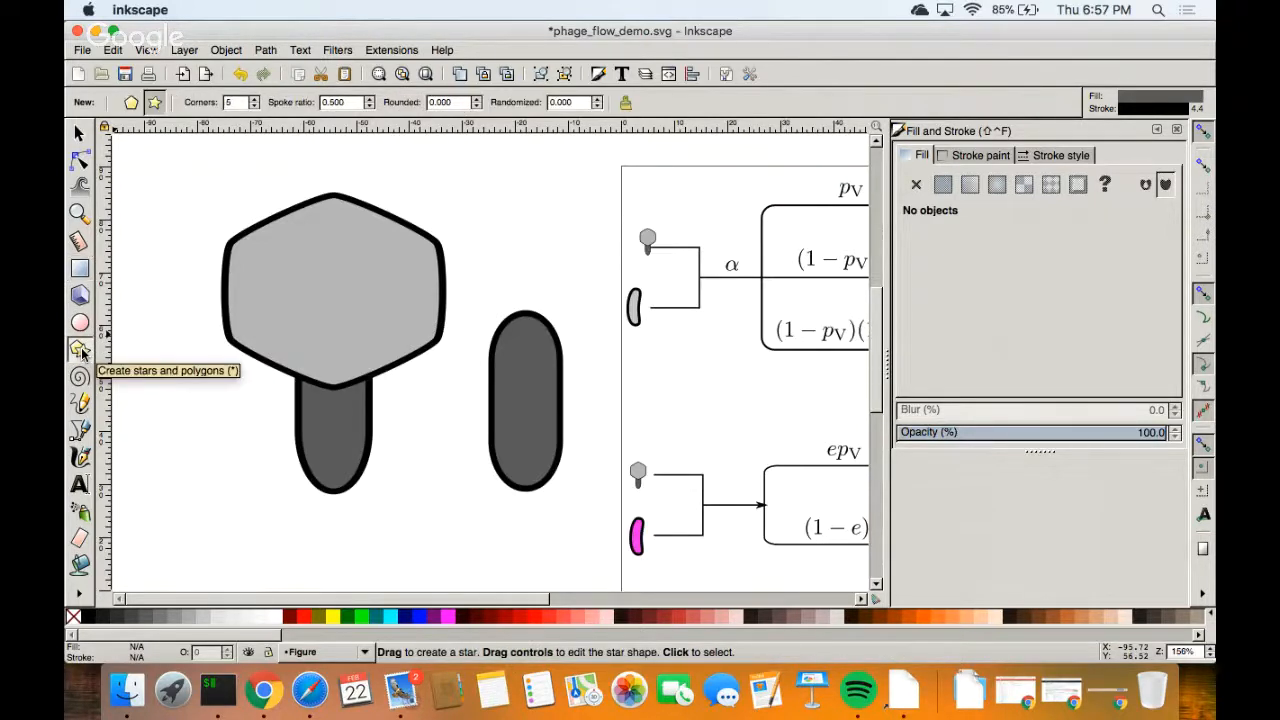
pyautogui.click(134, 105)
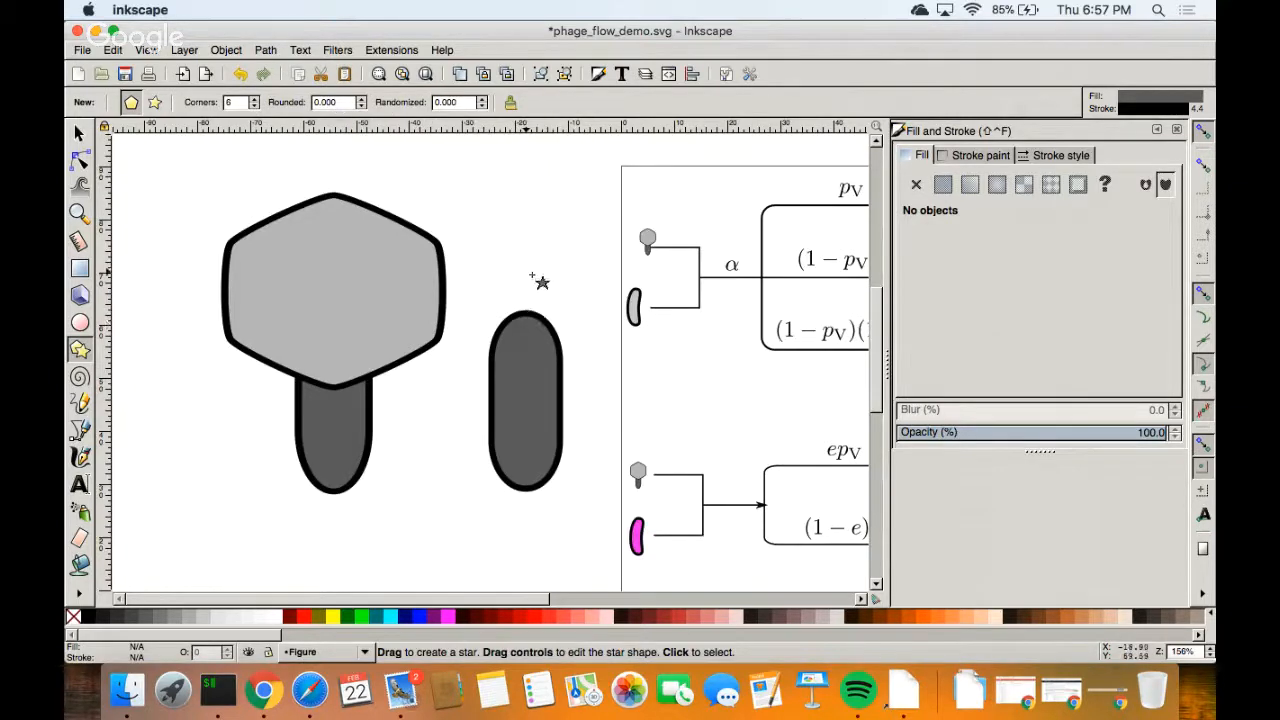
pyautogui.moveTo(527, 276); pyautogui.dragTo(622, 343)
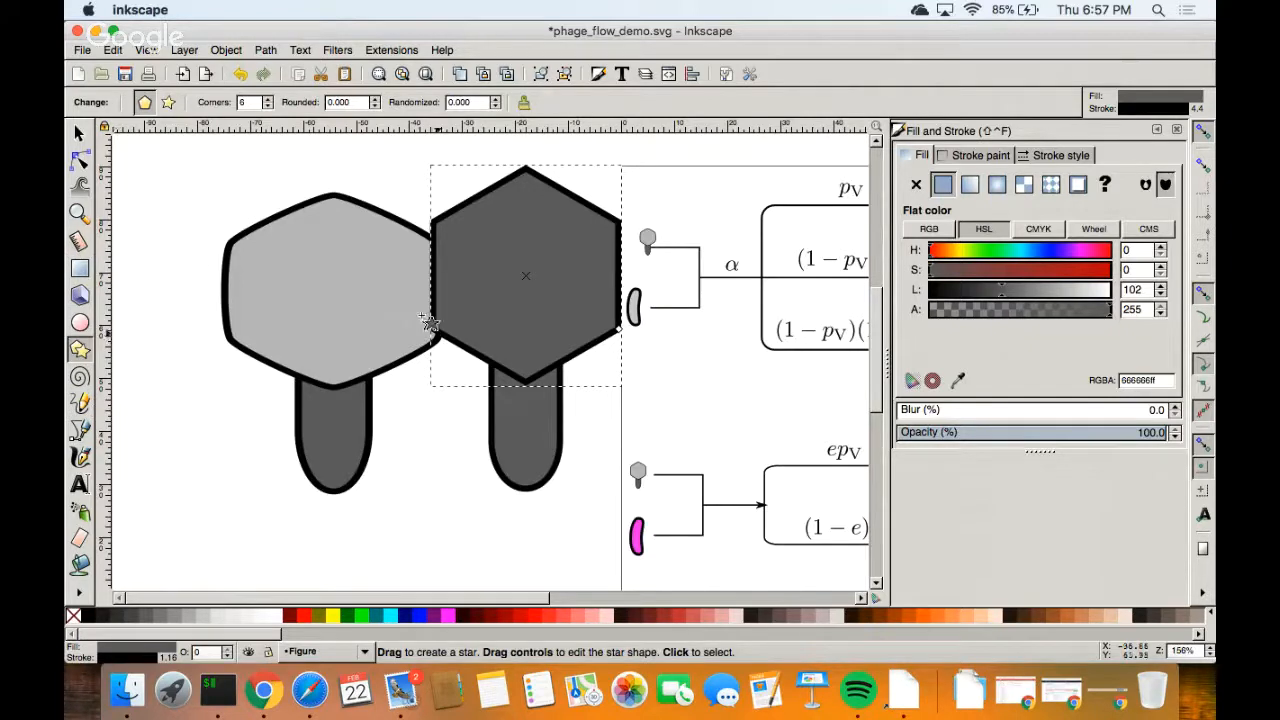
# Set the new hexagon's fill lightness to 174 and round its sides by about 0.128.
pyautogui.click(1038, 294)
pyautogui.click(1052, 294)
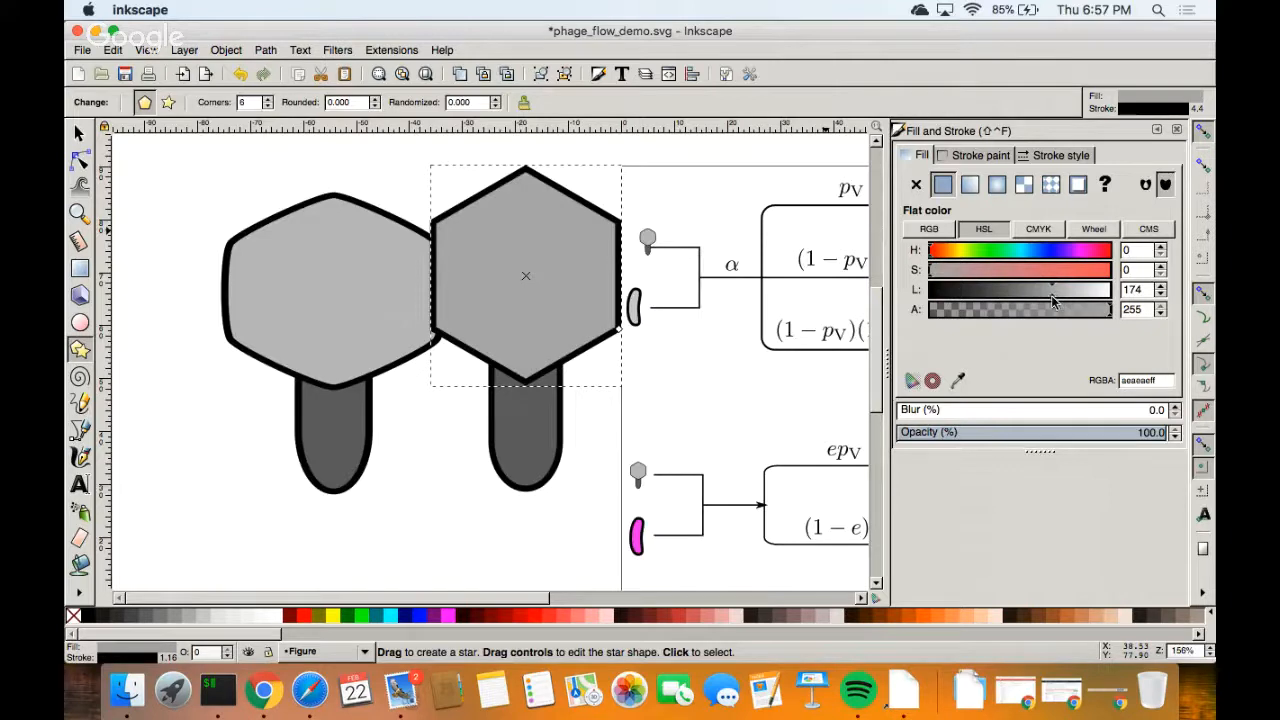
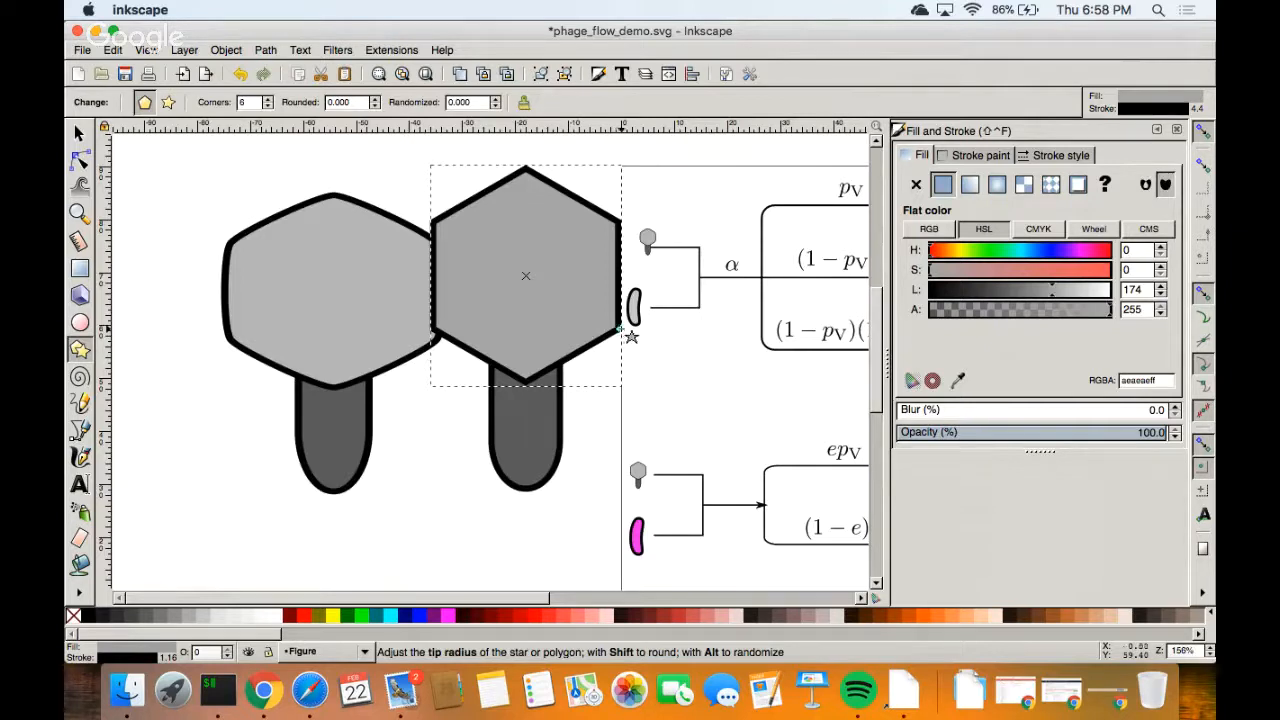
pyautogui.moveTo(620, 330)
pyautogui.mouseDown()
pyautogui.moveTo(582, 346)
pyautogui.moveTo(608, 332)
pyautogui.moveTo(631, 340)
pyautogui.moveTo(586, 371)
pyautogui.moveTo(638, 345)
pyautogui.moveTo(636, 333)
pyautogui.mouseUp()
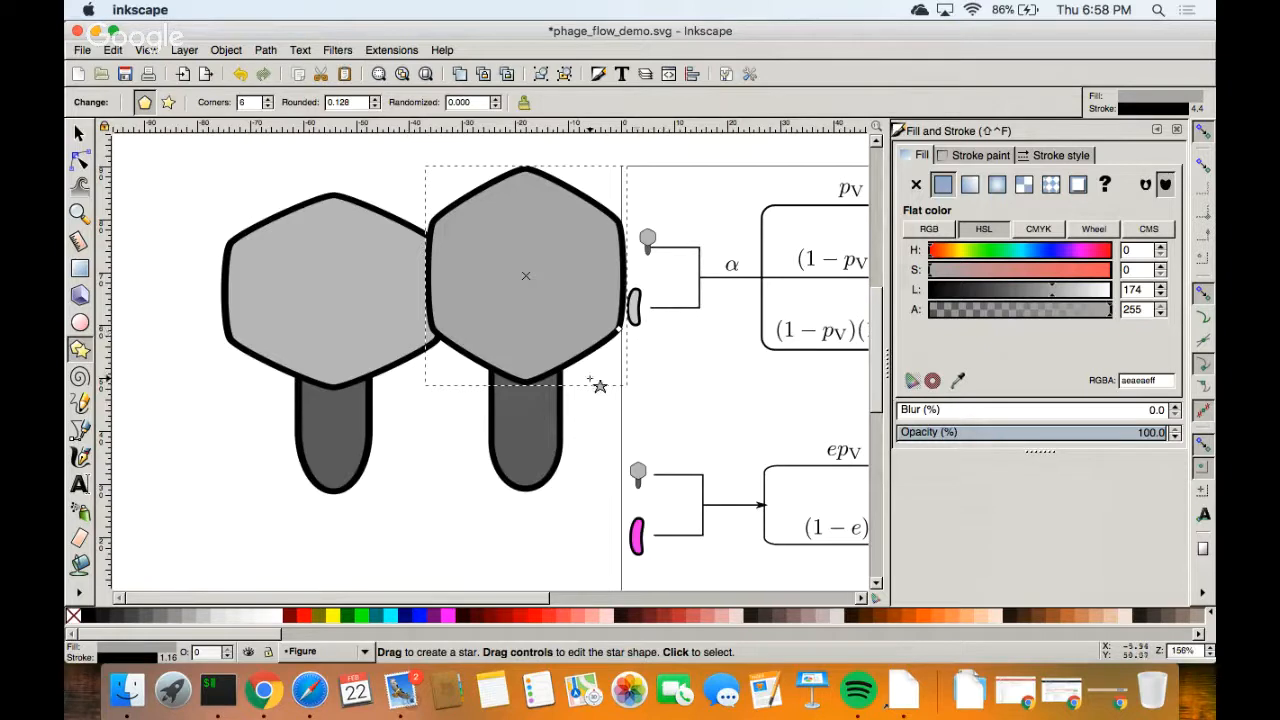
pyautogui.click(80, 133)
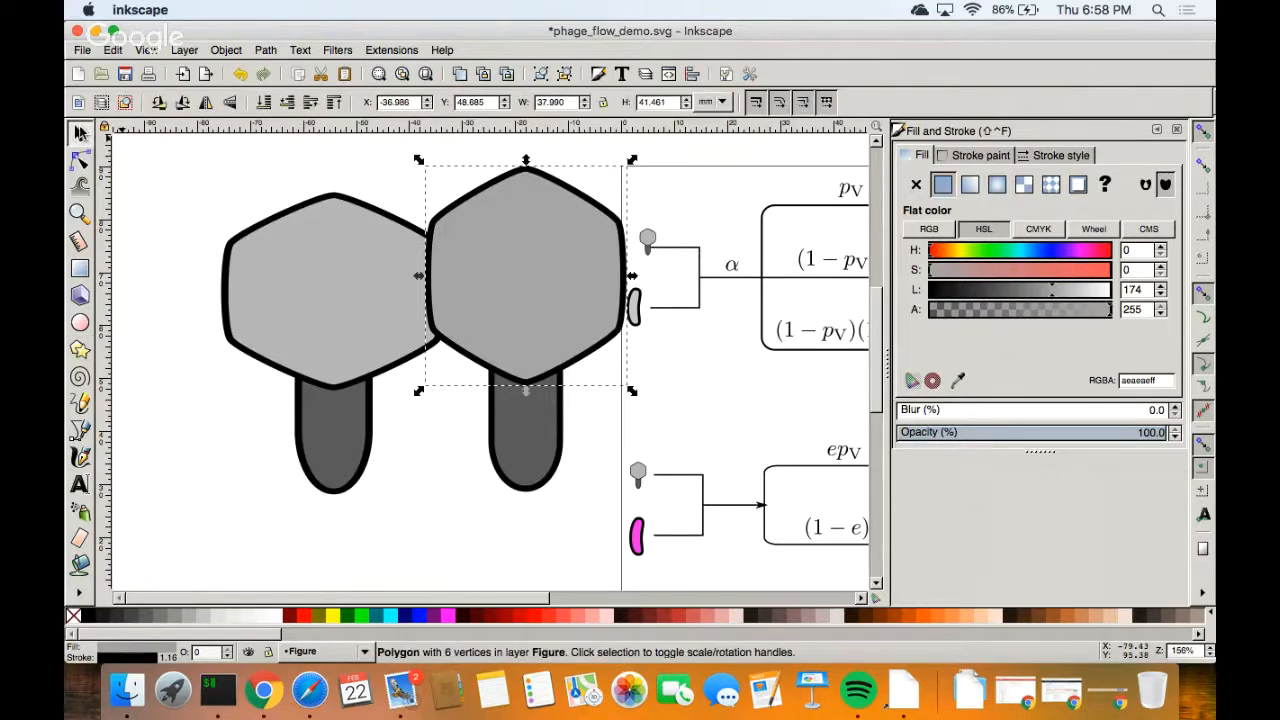
pyautogui.click(679, 376)
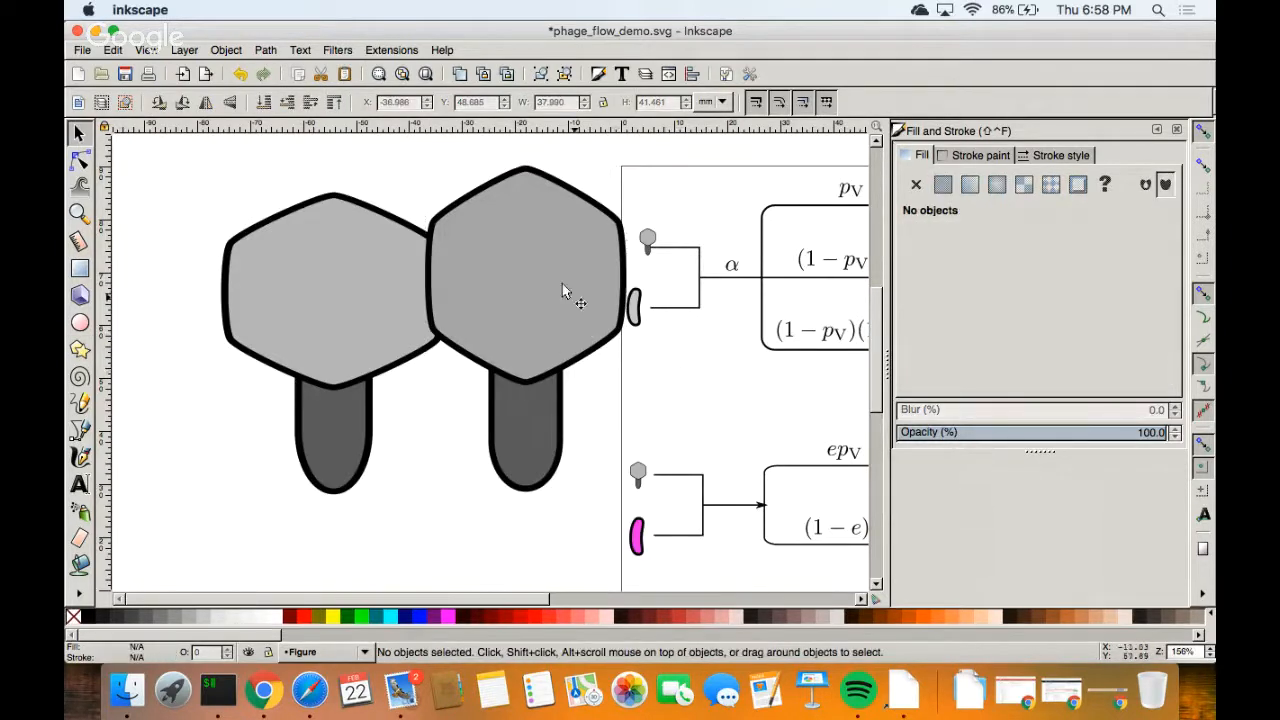
# Delete the enlarged reference phage next to the newly built one.
pyautogui.moveTo(374, 500); pyautogui.dragTo(260, 274)
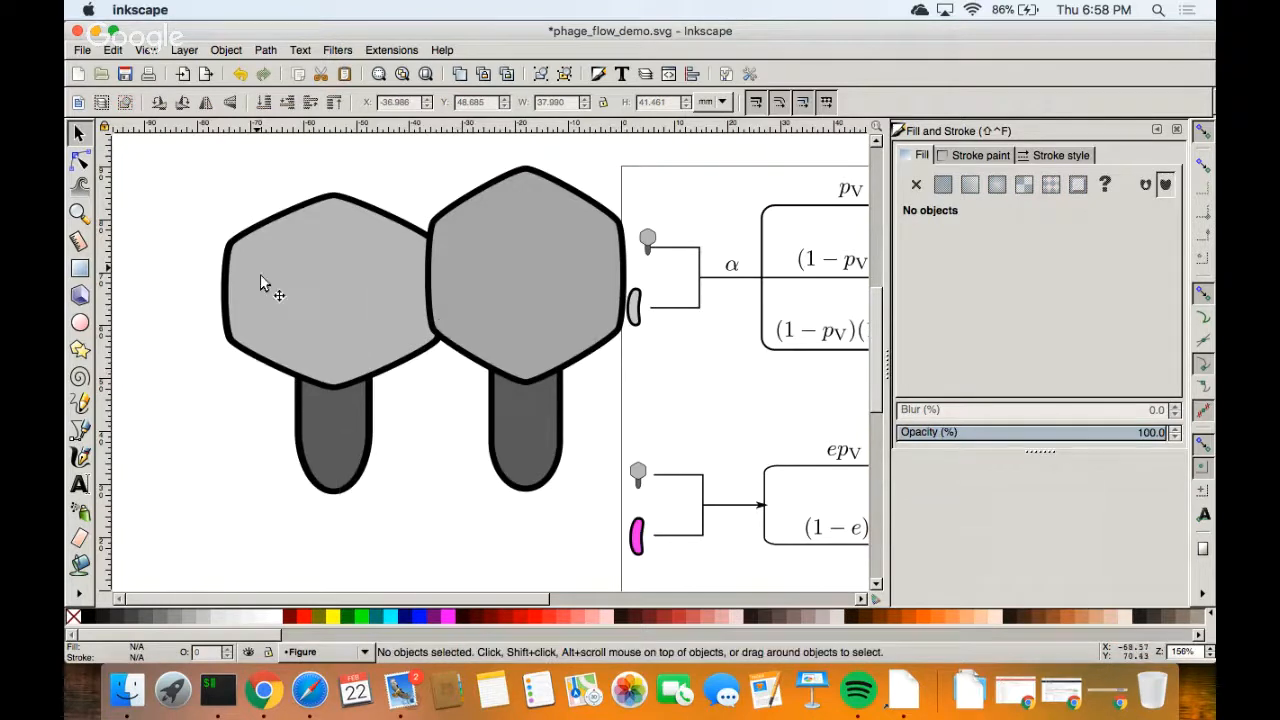
pyautogui.click(326, 356)
pyautogui.press('Delete')
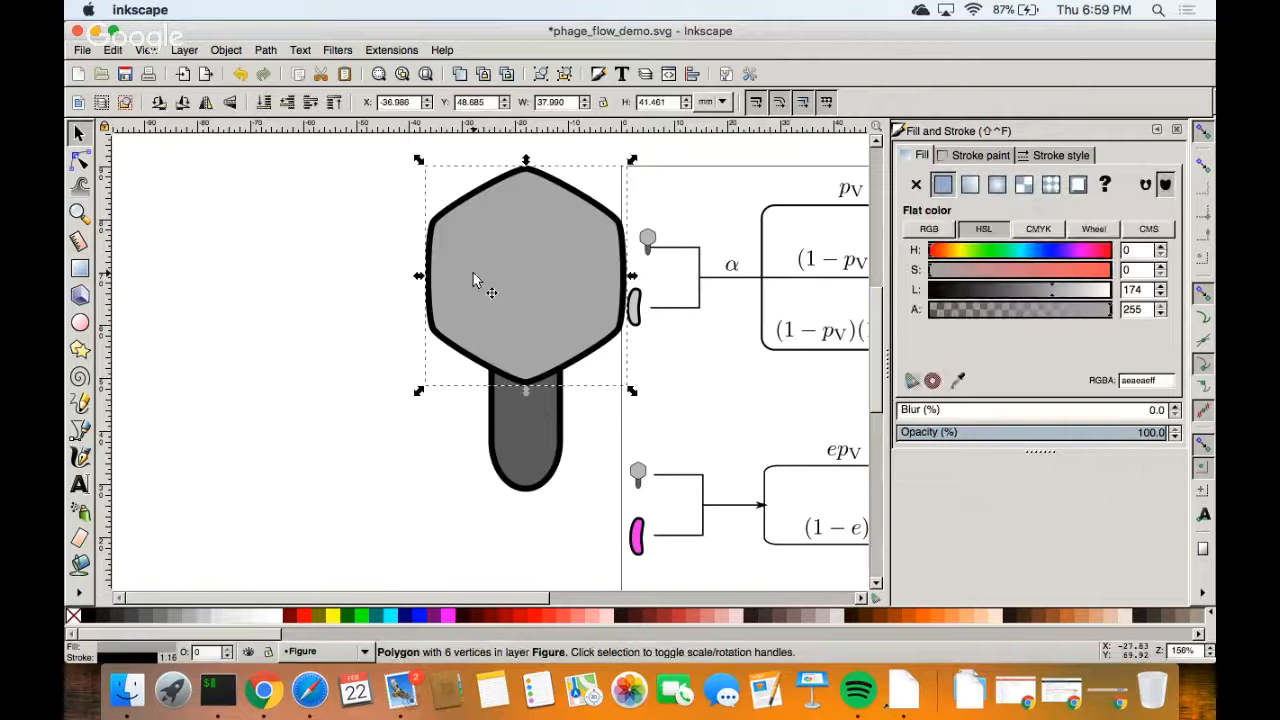
# Move the hexagon and the rounded rectangle together about 28 mm to the left, away from the page edge.
pyautogui.keyDown('shift'); pyautogui.click(535, 430); pyautogui.keyUp('shift')
pyautogui.moveTo(555, 295); pyautogui.dragTo(391, 288)
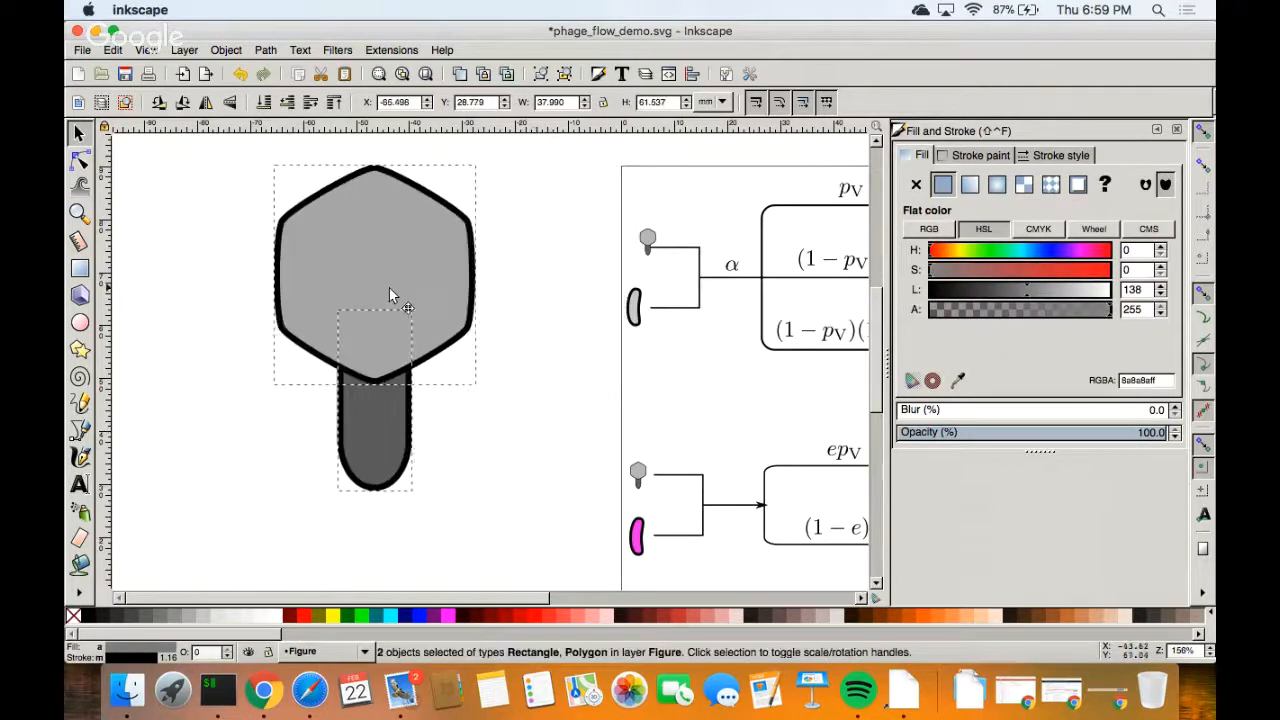
pyautogui.click(547, 310)
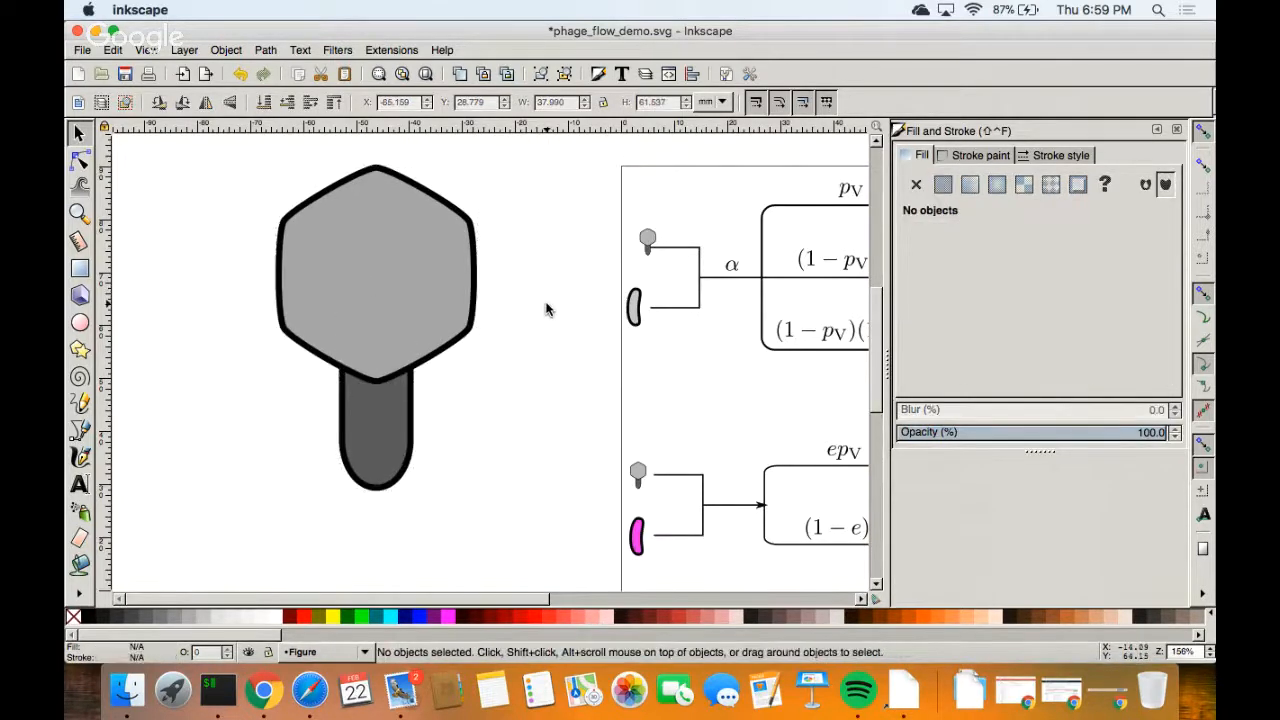
pyautogui.click(436, 362)
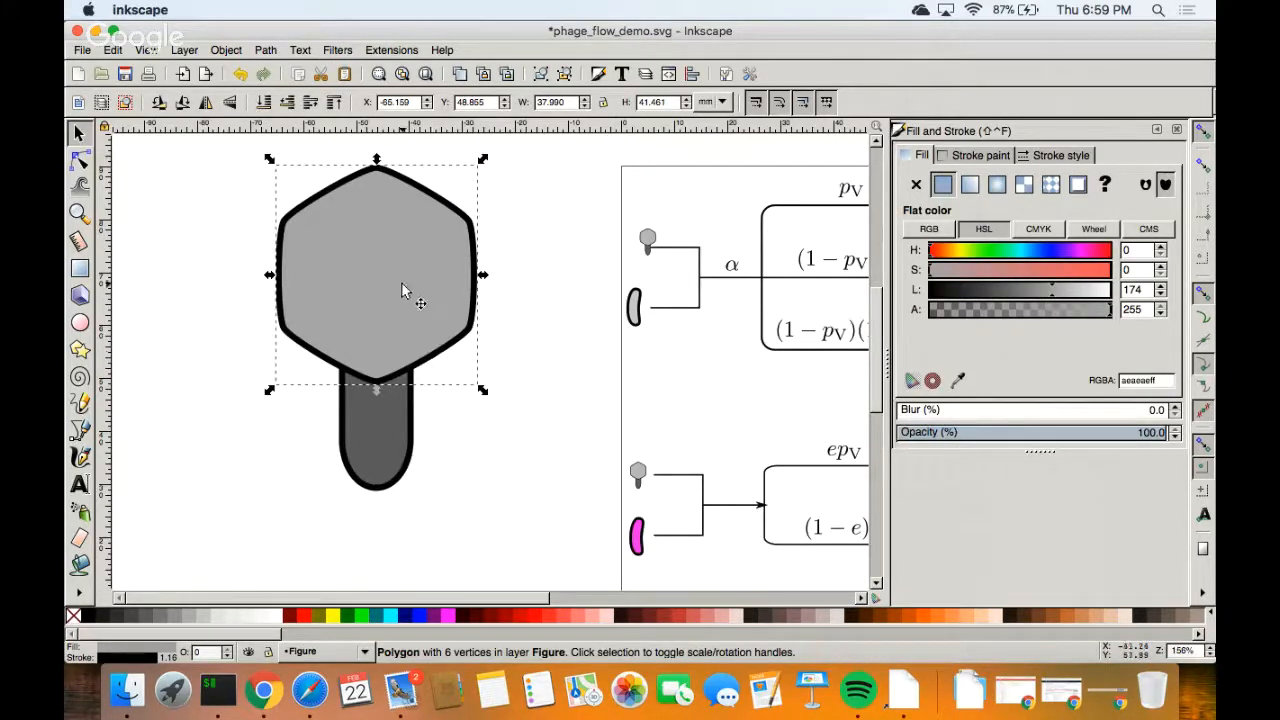
pyautogui.click(338, 50)
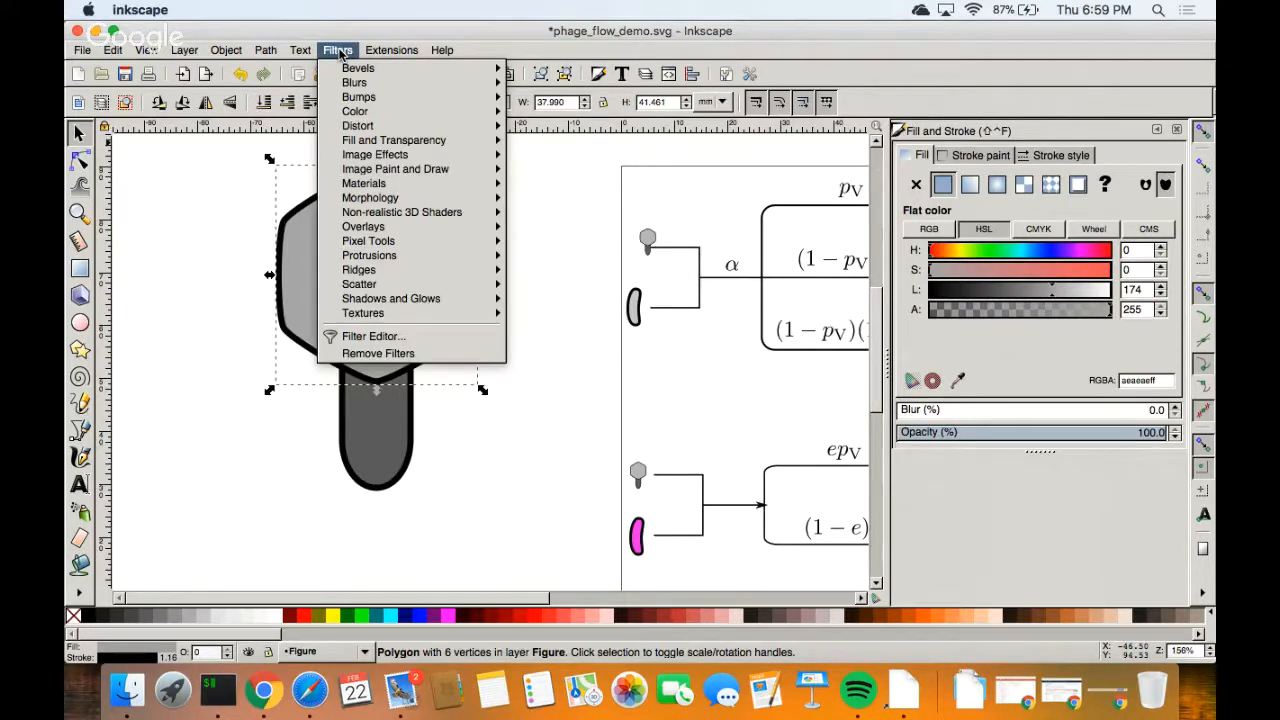
pyautogui.click(565, 452)
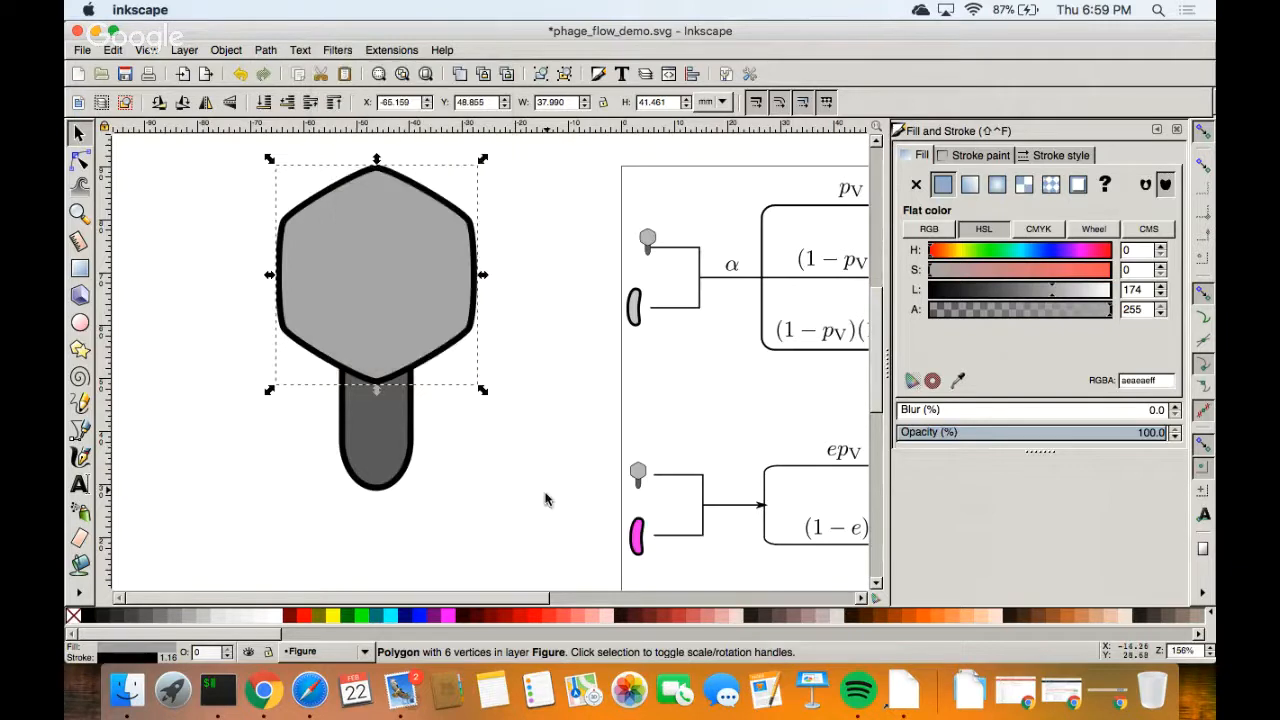
pyautogui.click(417, 435)
pyautogui.click(403, 277)
pyautogui.click(517, 246)
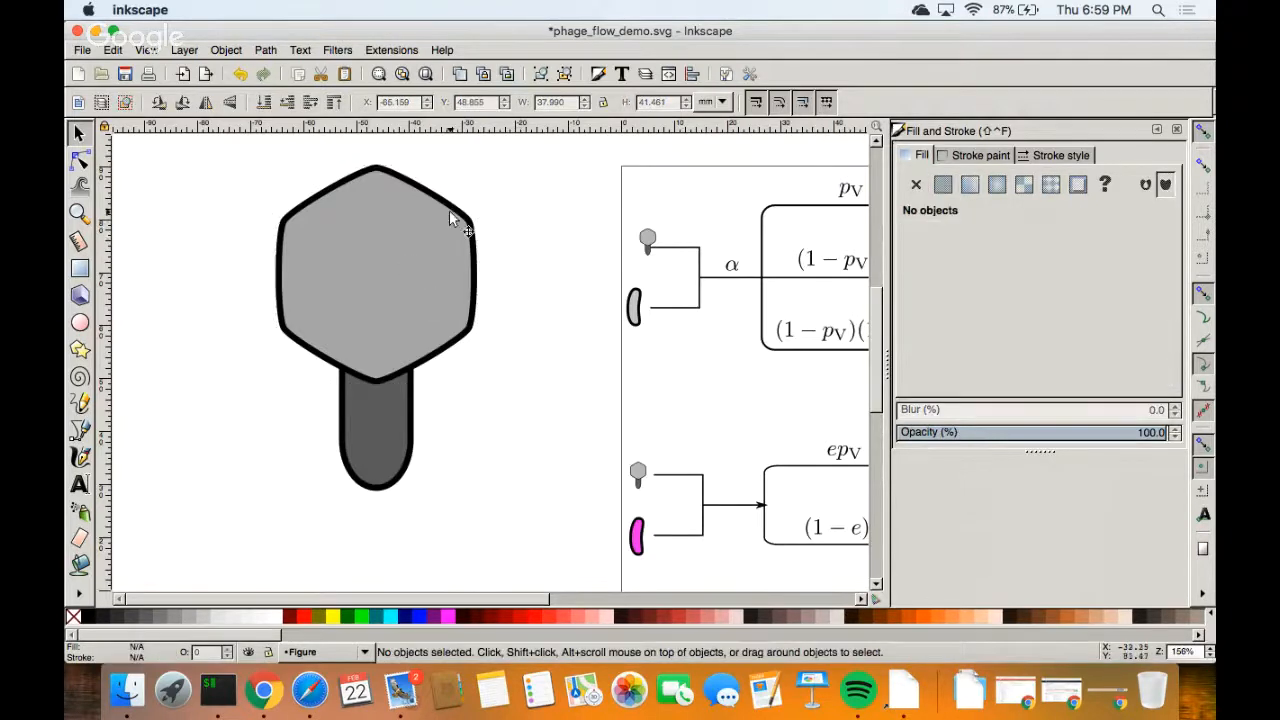
# Try a red fill on the hexagon, replace it with gray b3b3b3 and raise its fill lightness to 189.
pyautogui.click(455, 218)
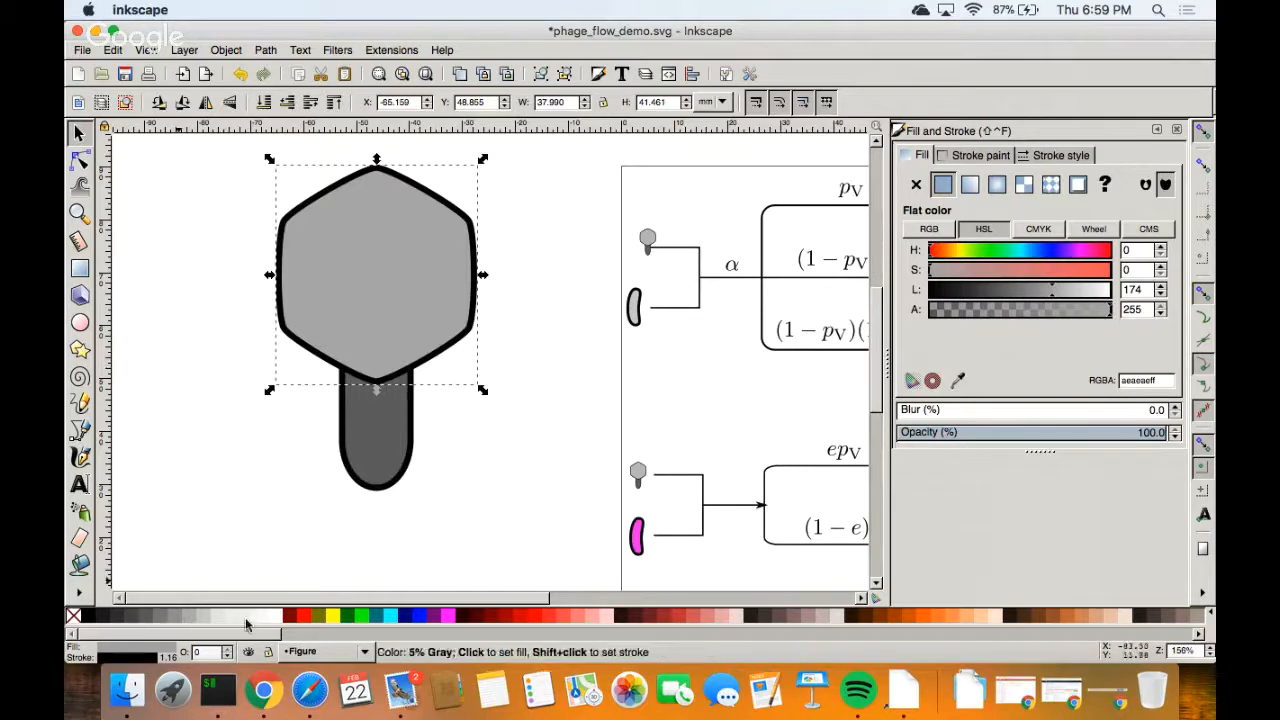
pyautogui.click(299, 617)
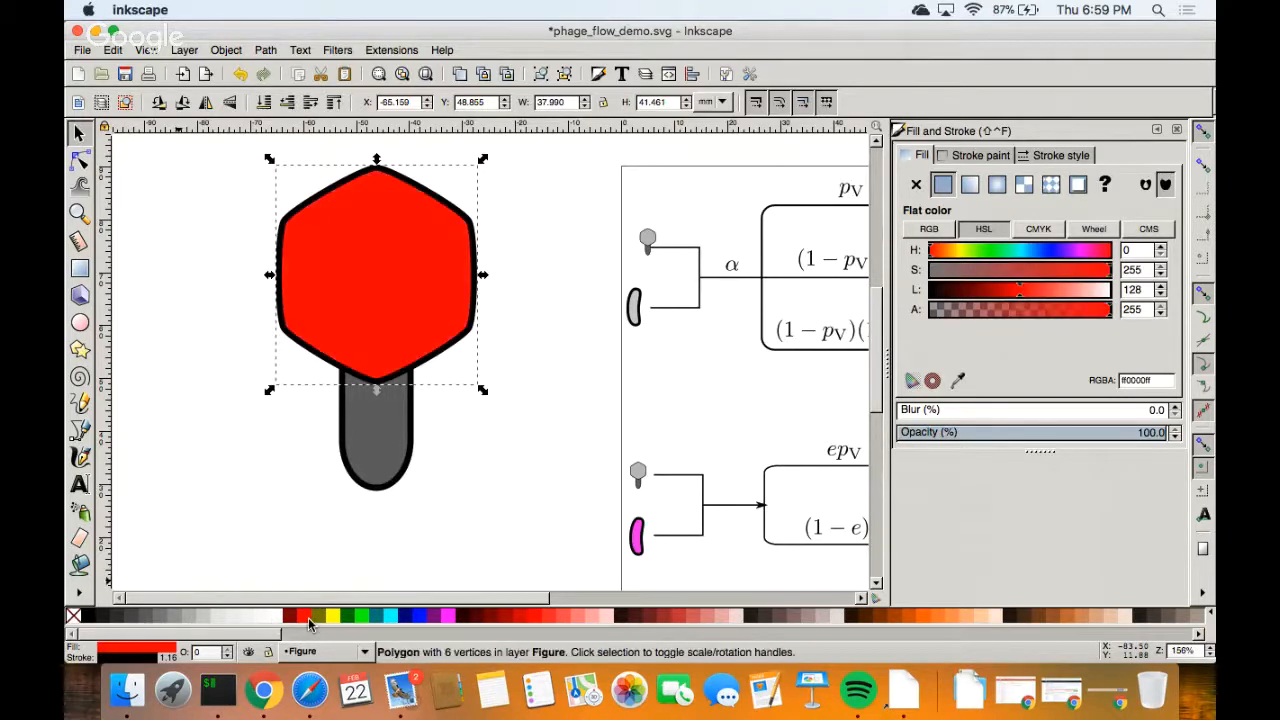
pyautogui.click(188, 617)
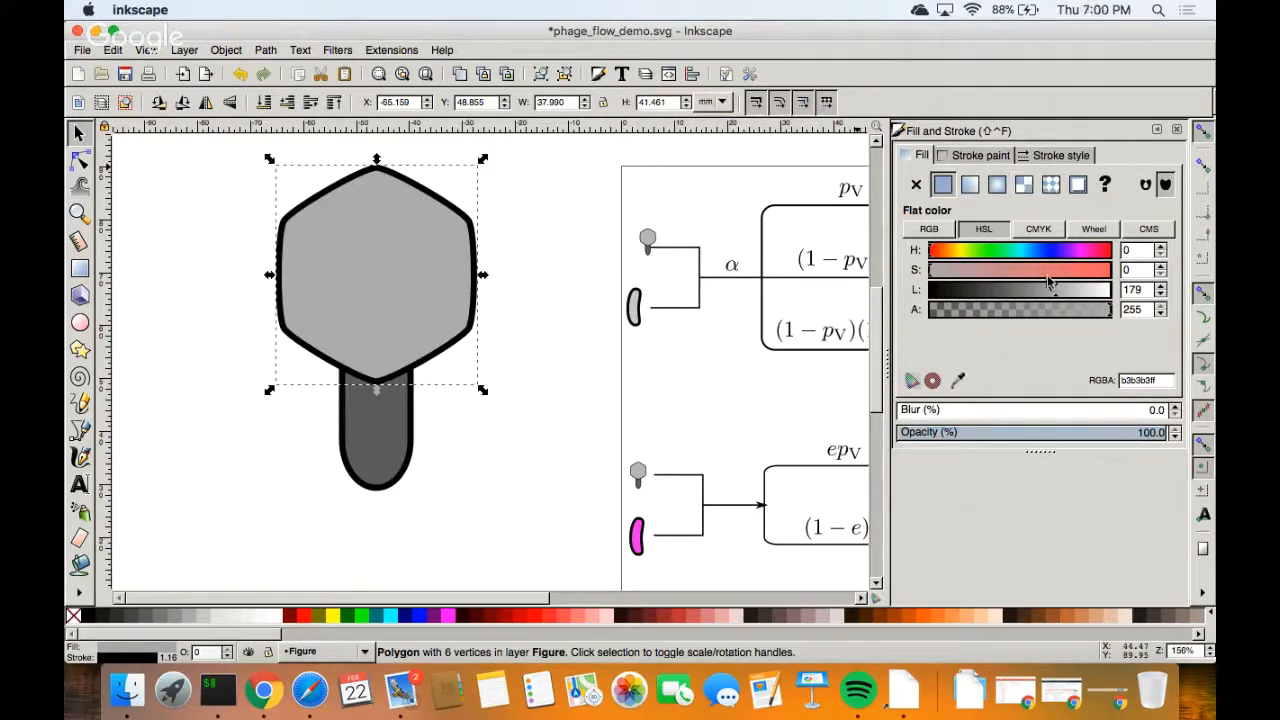
pyautogui.click(918, 160)
pyautogui.moveTo(1055, 297)
pyautogui.mouseDown()
pyautogui.moveTo(1032, 298)
pyautogui.moveTo(1064, 298)
pyautogui.mouseUp()
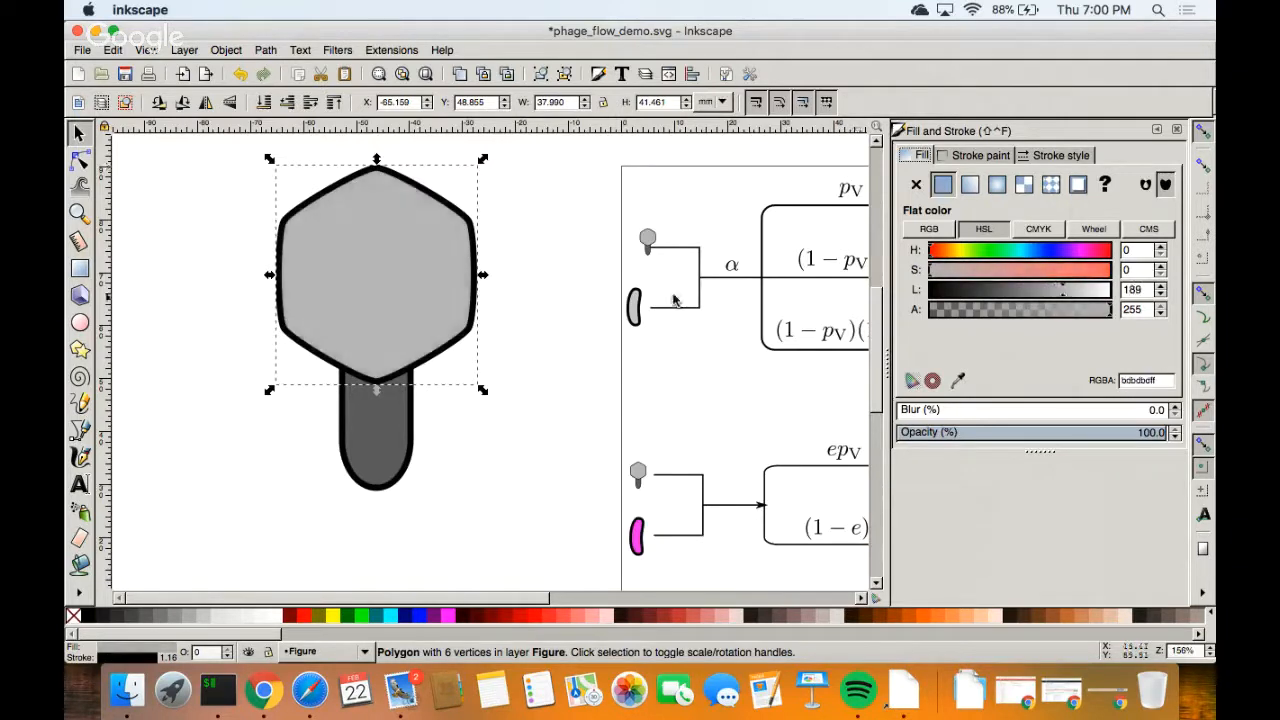
# Group the light gray hexagon and the dark rounded rectangle into one enlarged phage object.
pyautogui.click(568, 246)
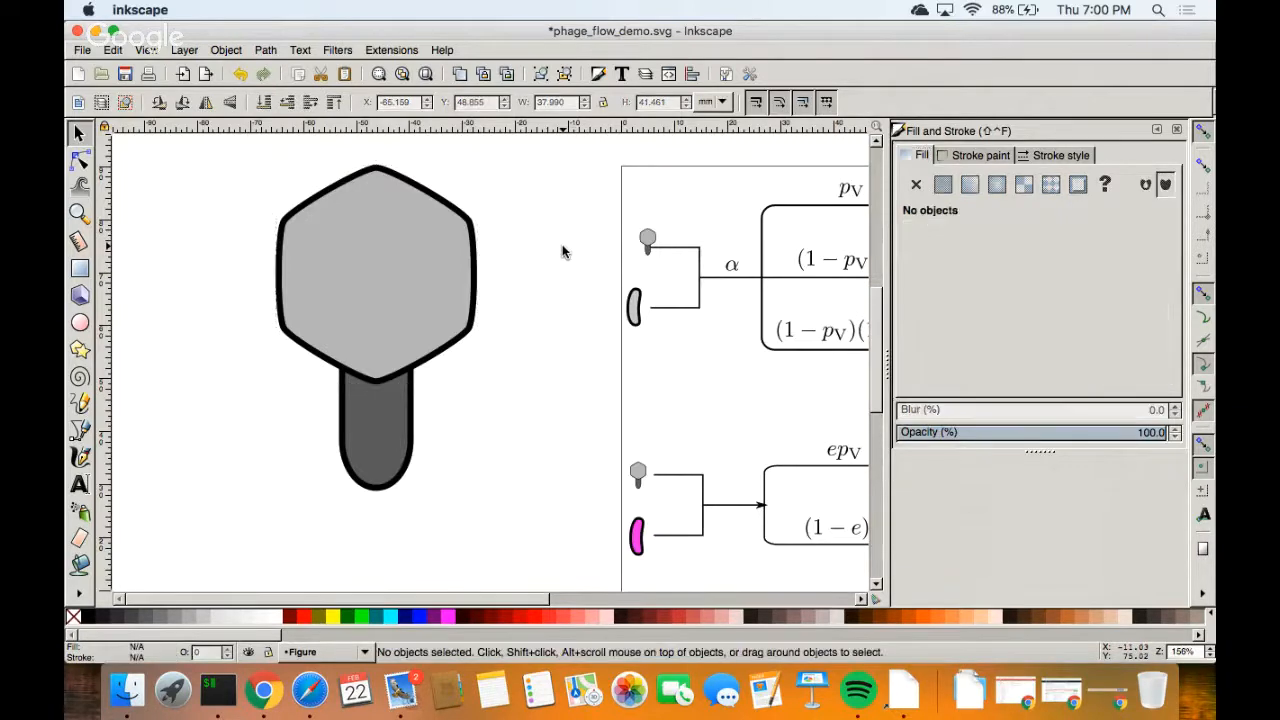
pyautogui.click(442, 245)
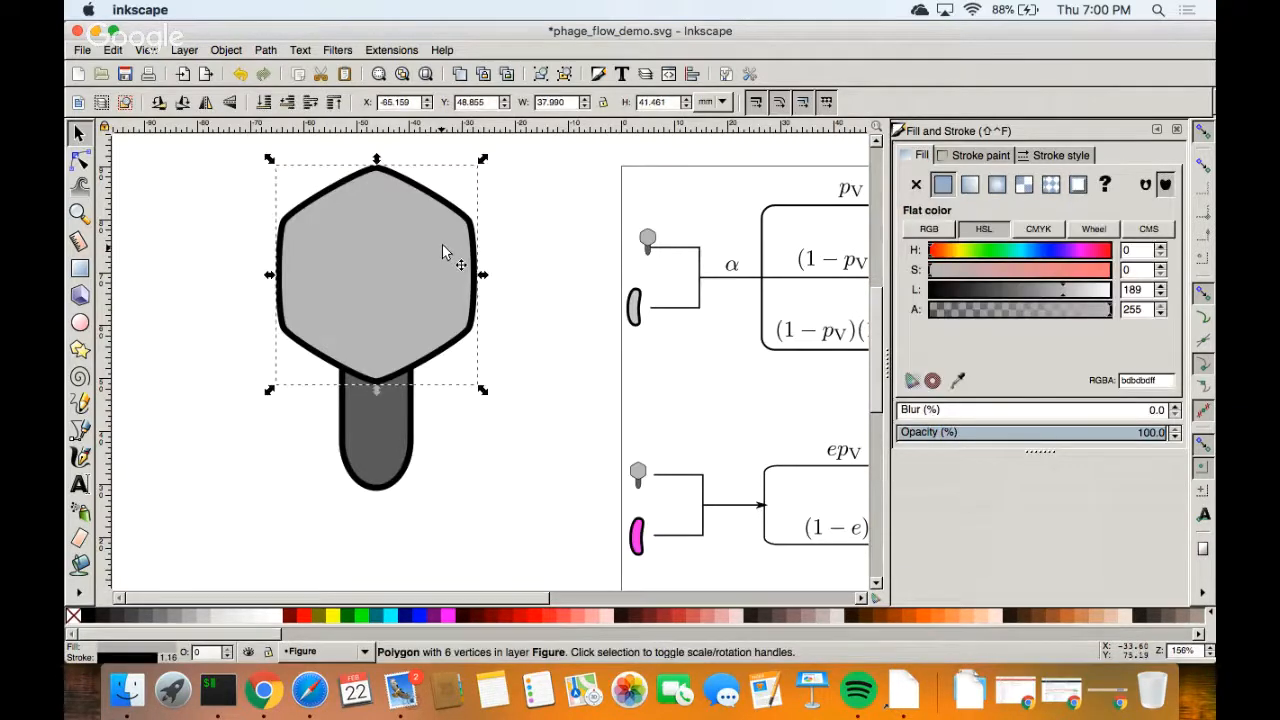
pyautogui.keyDown('shift'); pyautogui.click(396, 428); pyautogui.keyUp('shift')
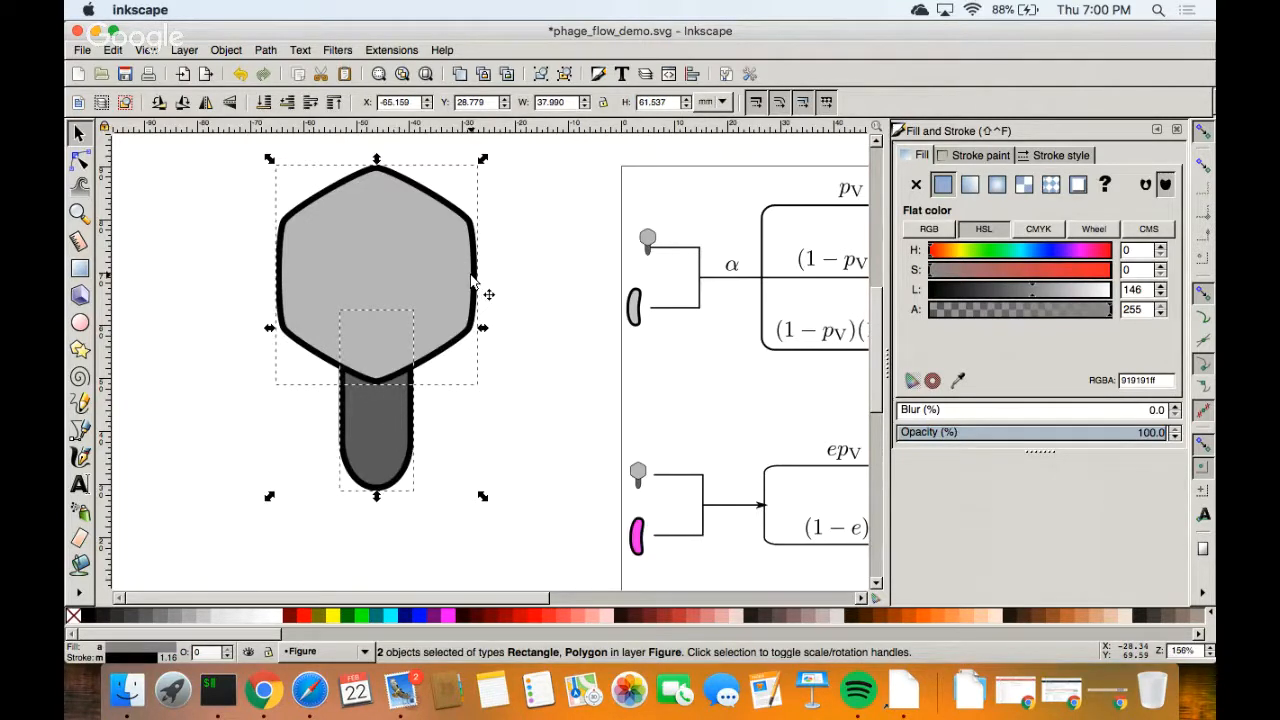
pyautogui.click(541, 80)
pyautogui.click(590, 286)
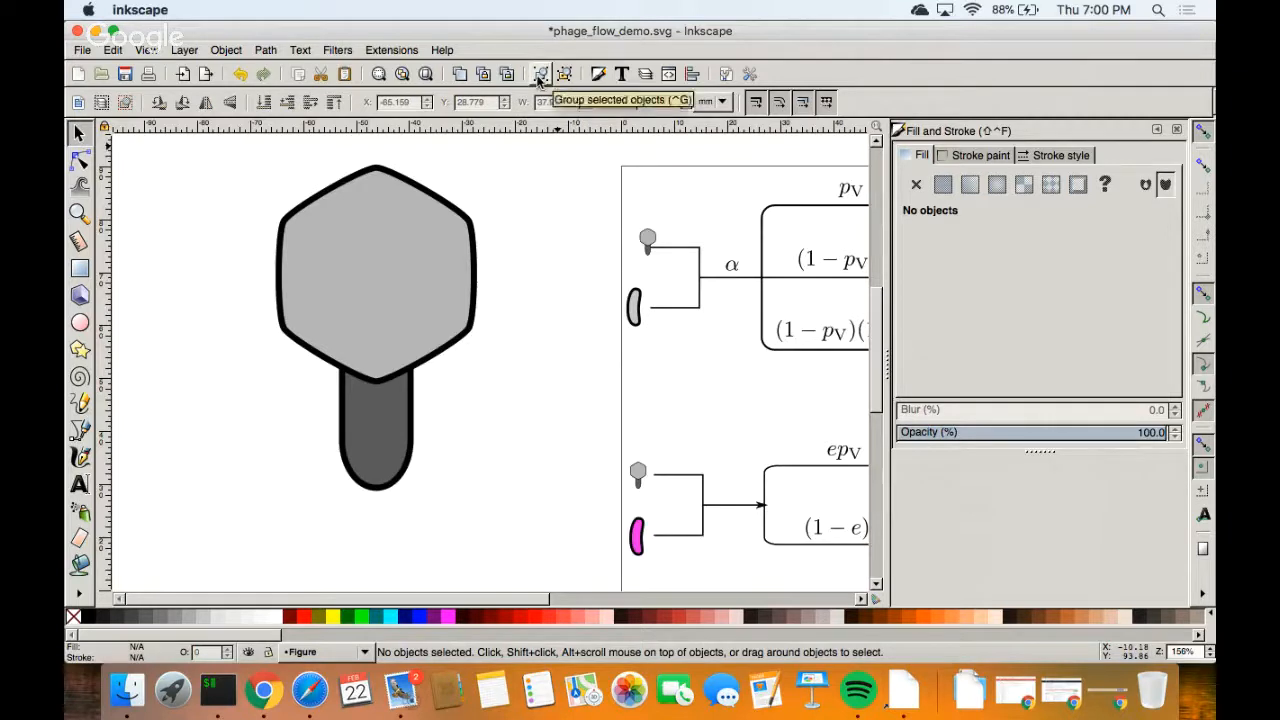
pyautogui.click(397, 268)
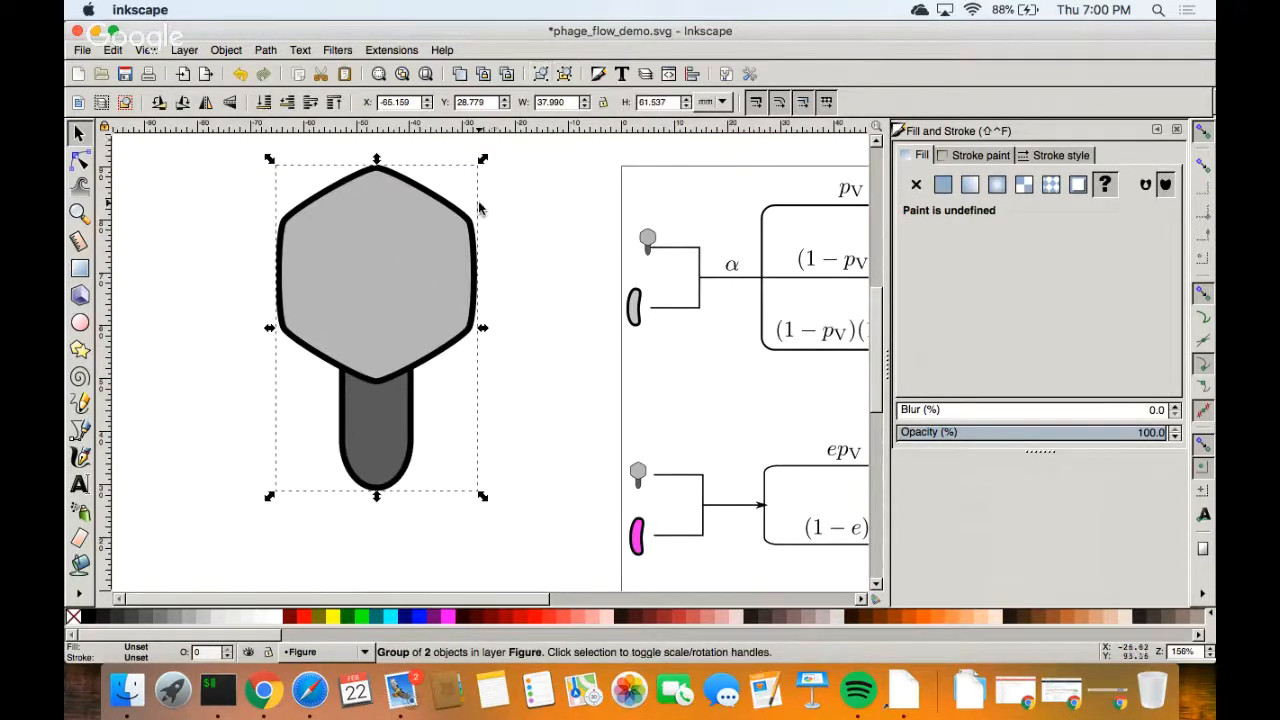
# Move the grouped phage about 13 mm to the left and 4.6 mm down.
pyautogui.moveTo(394, 278); pyautogui.dragTo(338, 298)
pyautogui.click(515, 260)
pyautogui.click(387, 258)
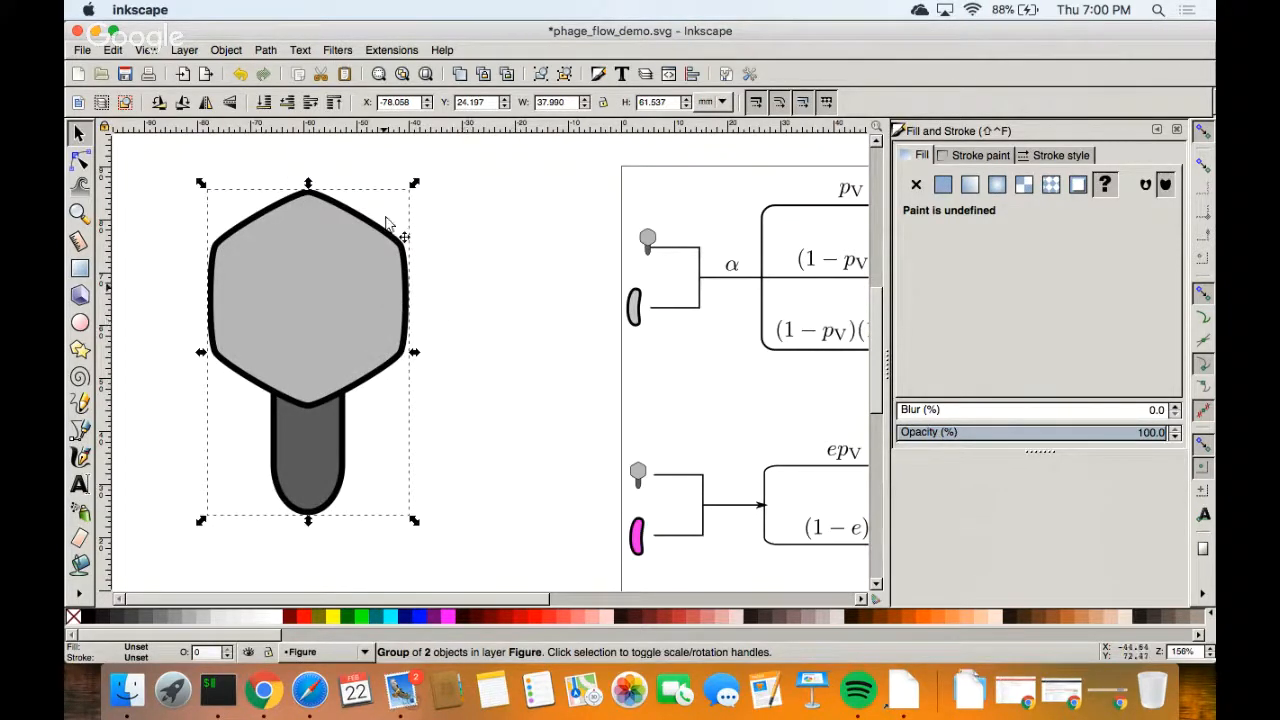
# Apply an outer drop shadow to the phage group with blur radius 2.1 px, horizontal offset 2.4 px and vertical offset 3.4 px.
pyautogui.click(345, 51)
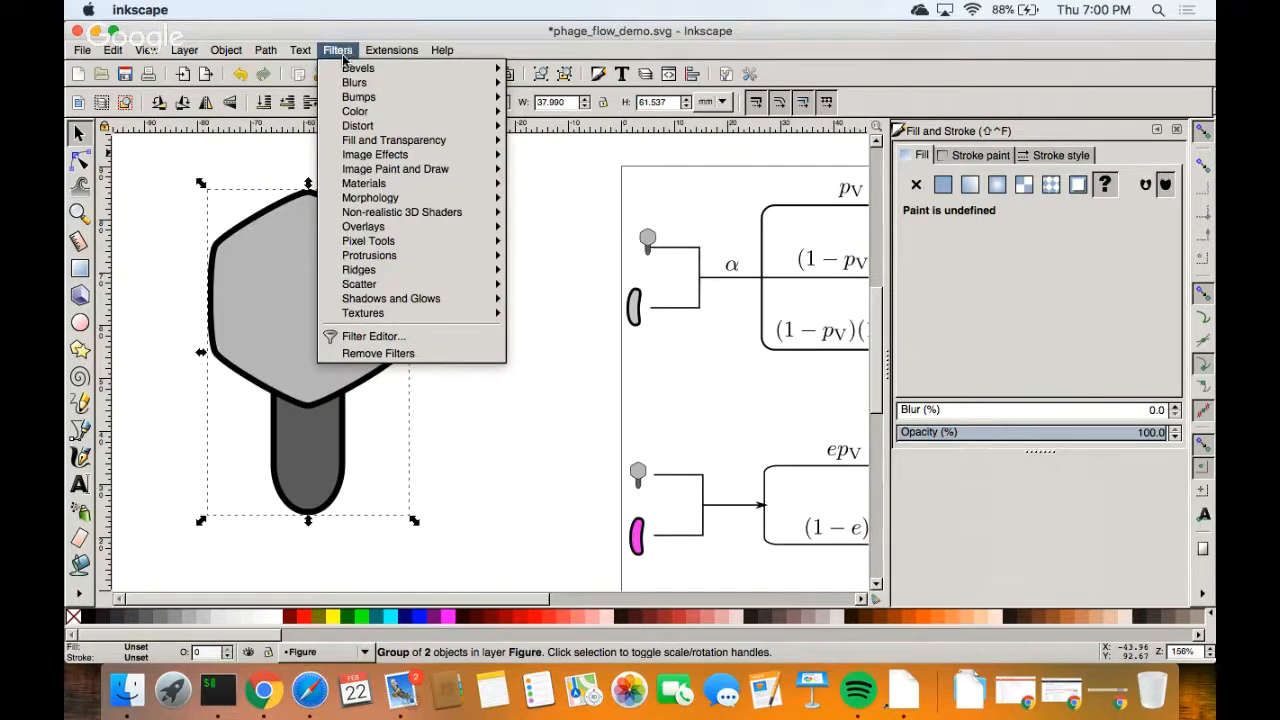
pyautogui.moveTo(415, 287)
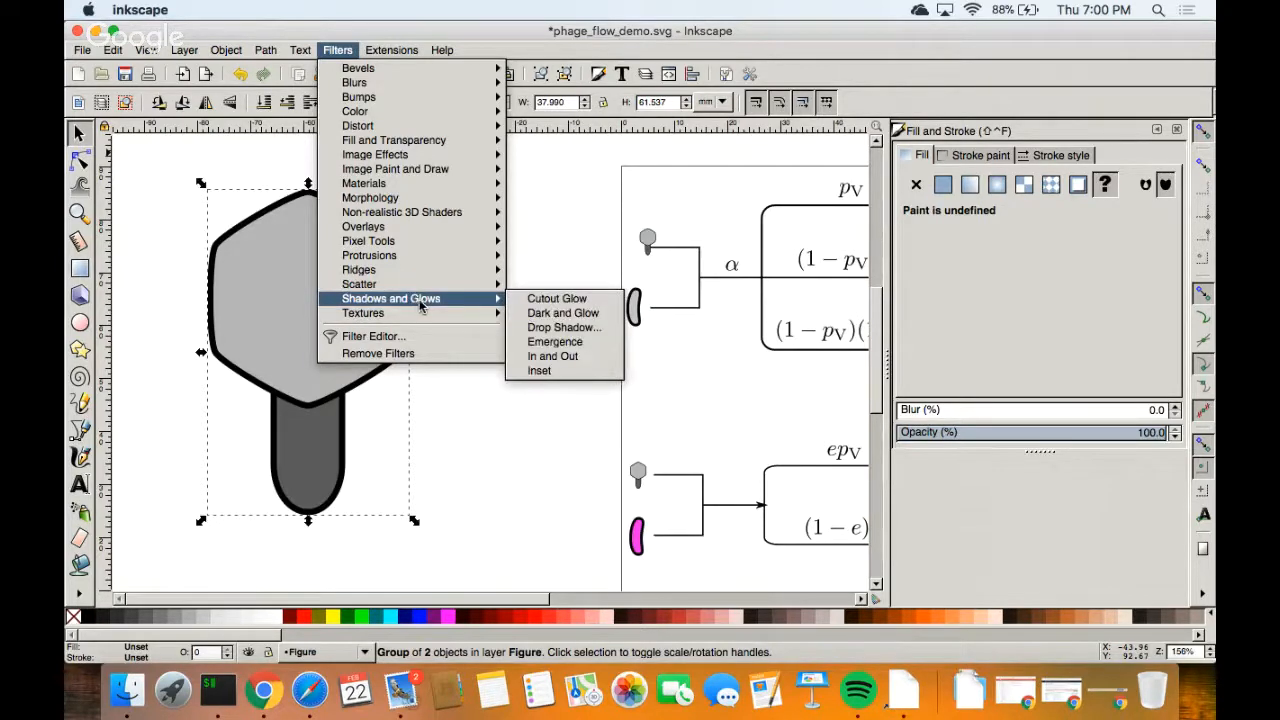
pyautogui.click(589, 337)
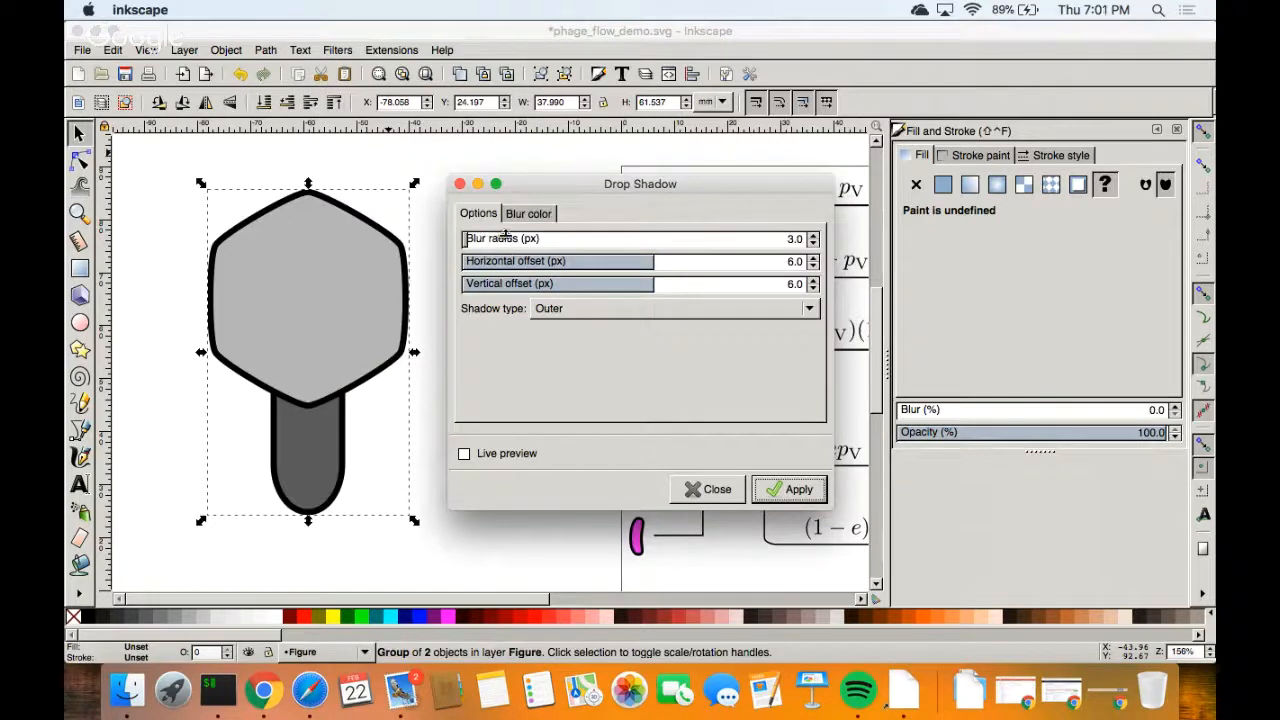
pyautogui.moveTo(492, 238); pyautogui.dragTo(476, 238)
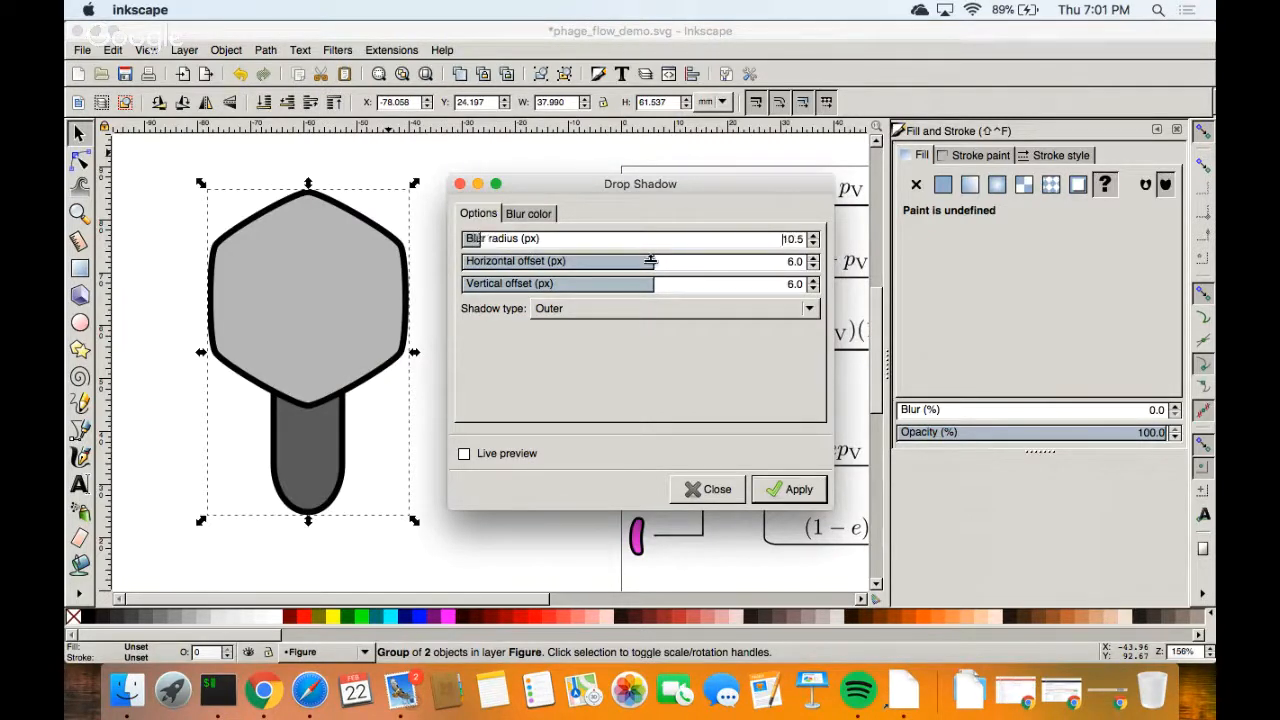
pyautogui.click(464, 454)
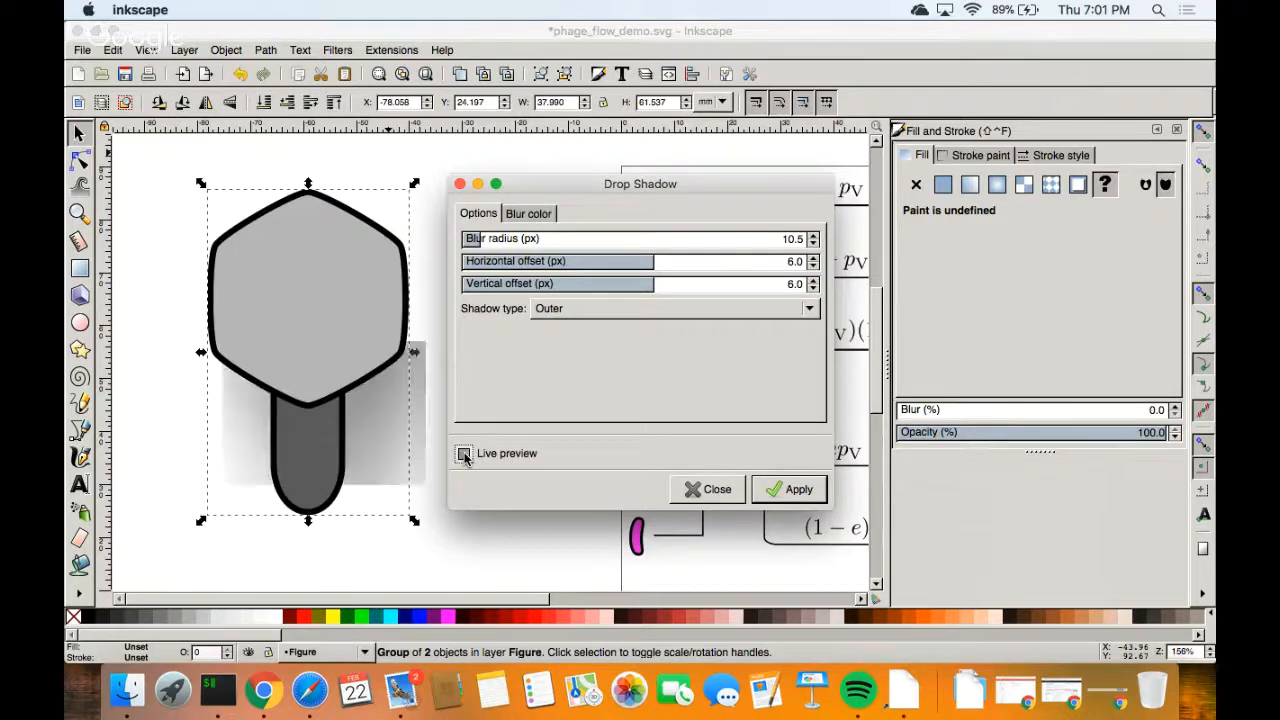
pyautogui.moveTo(478, 238); pyautogui.dragTo(466, 238)
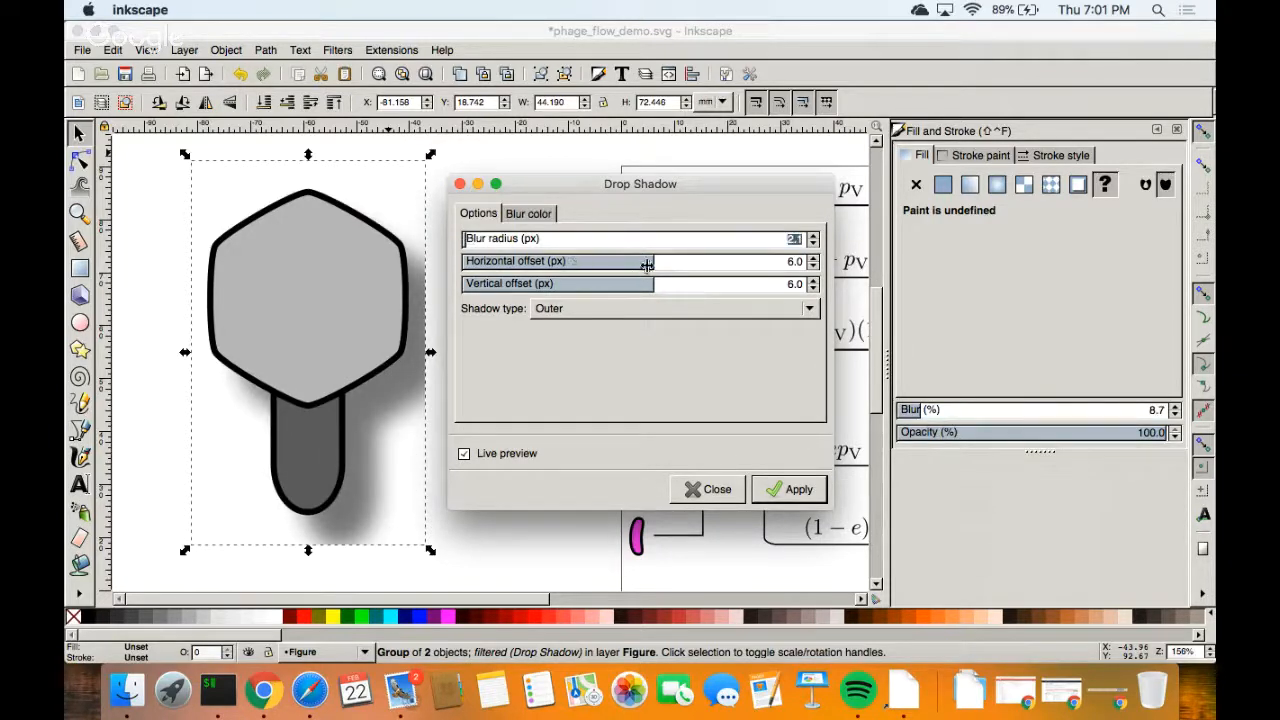
pyautogui.moveTo(648, 261)
pyautogui.mouseDown()
pyautogui.moveTo(595, 261)
pyautogui.moveTo(648, 261)
pyautogui.moveTo(645, 285)
pyautogui.mouseUp()
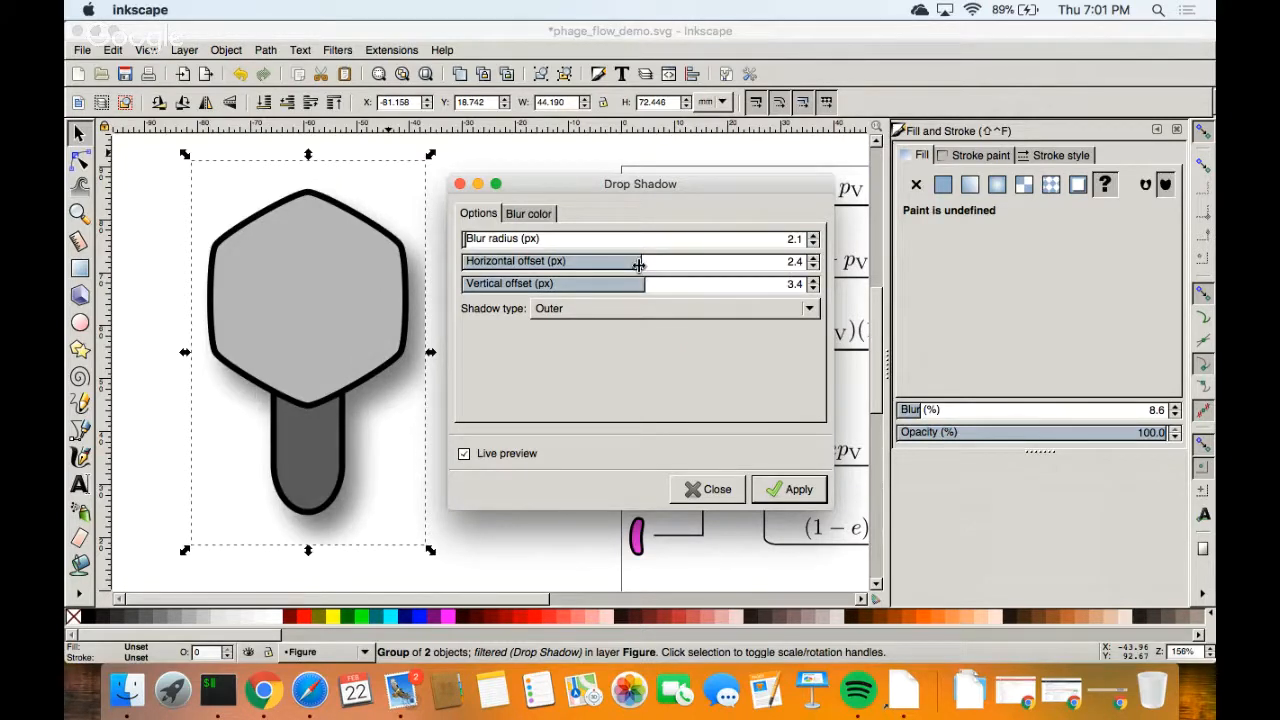
pyautogui.click(639, 262)
pyautogui.click(776, 490)
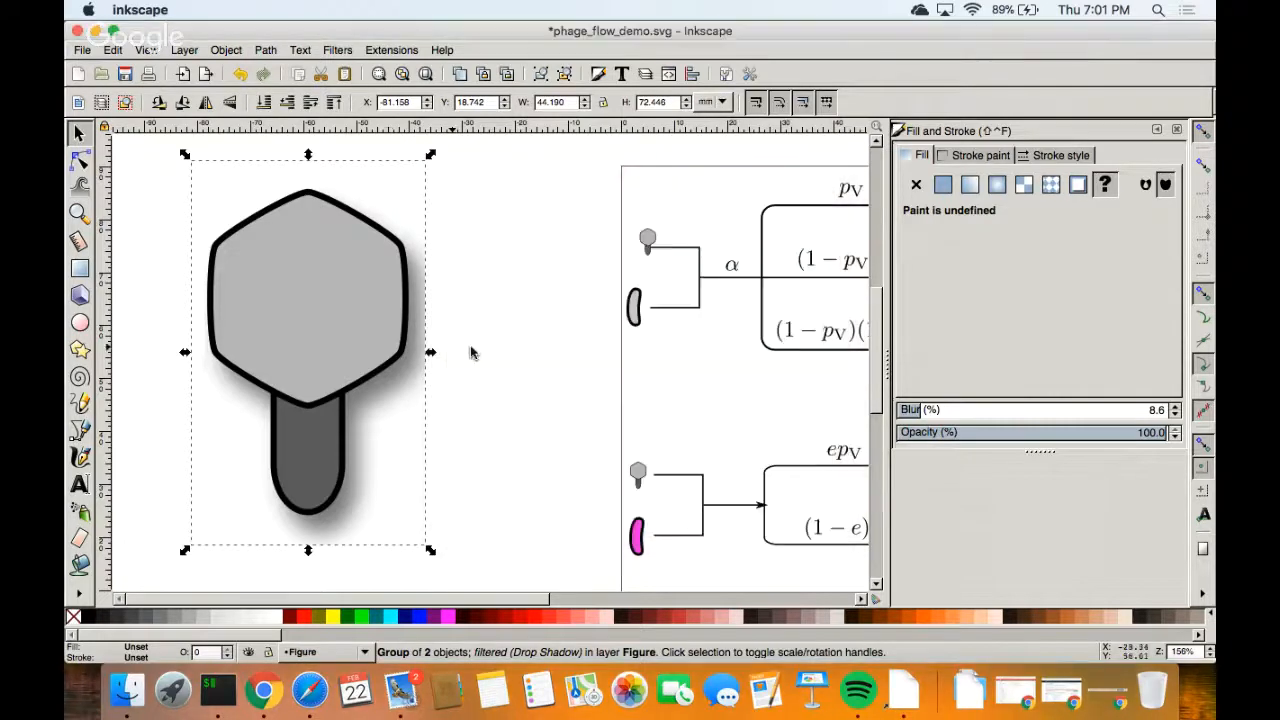
pyautogui.click(338, 50)
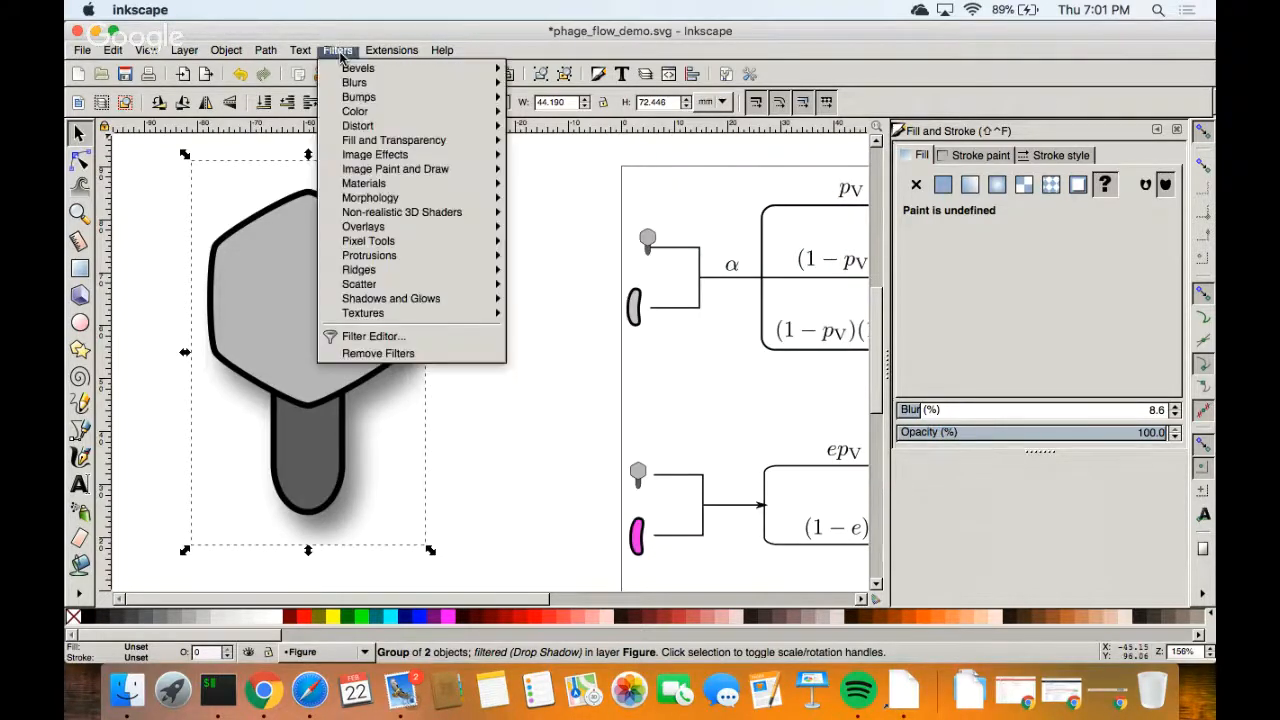
pyautogui.moveTo(359, 70)
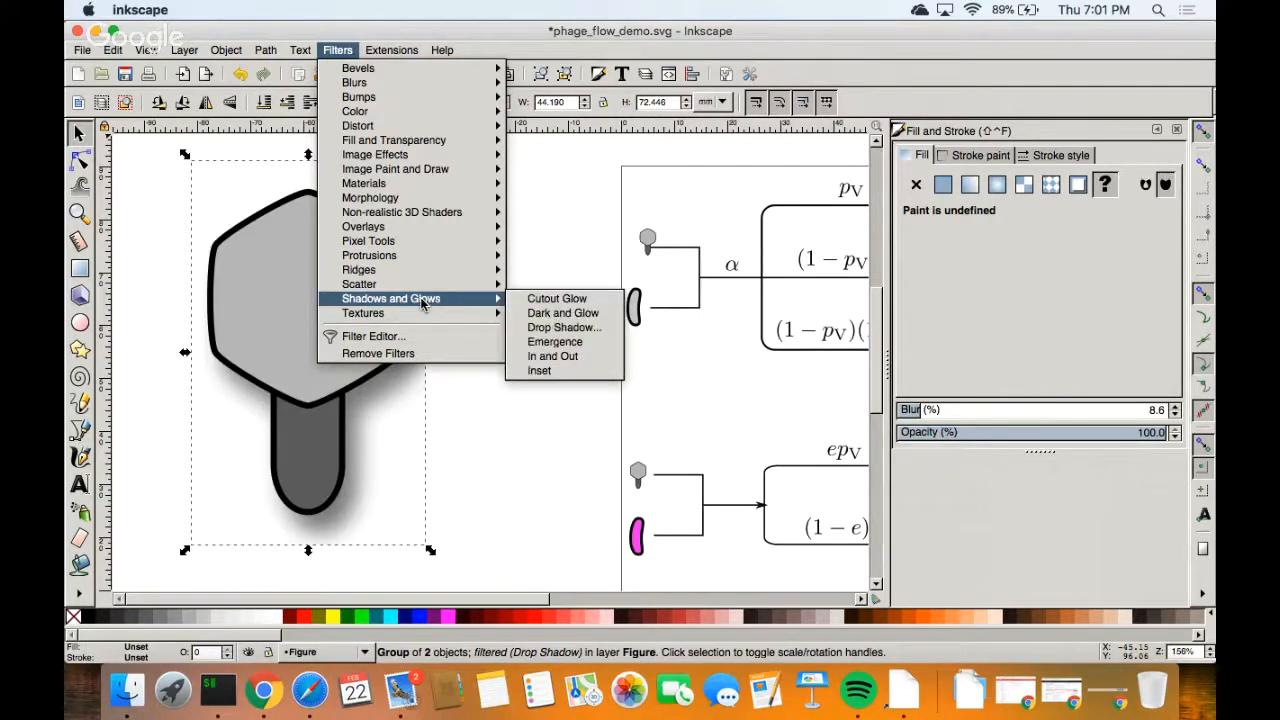
pyautogui.click(546, 200)
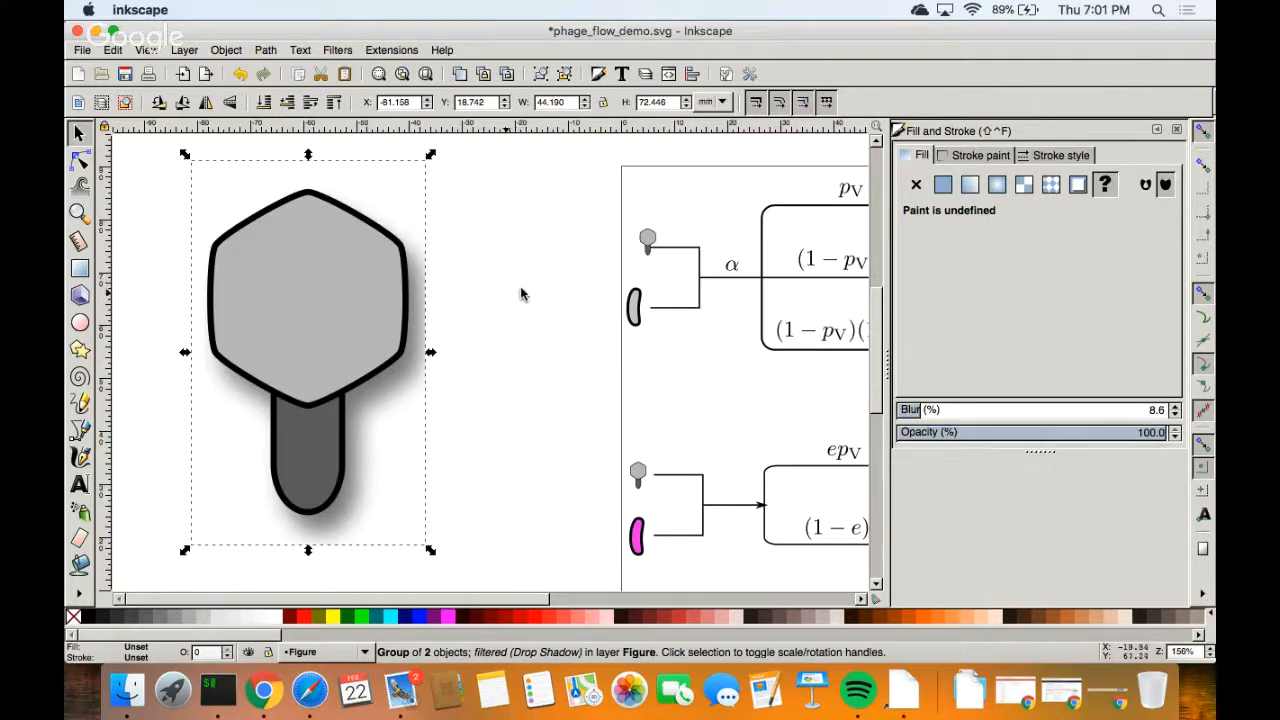
# Move the shadowed phage group about 5 mm left and 3 mm up, leaving nothing selected.
pyautogui.moveTo(353, 306); pyautogui.dragTo(326, 276)
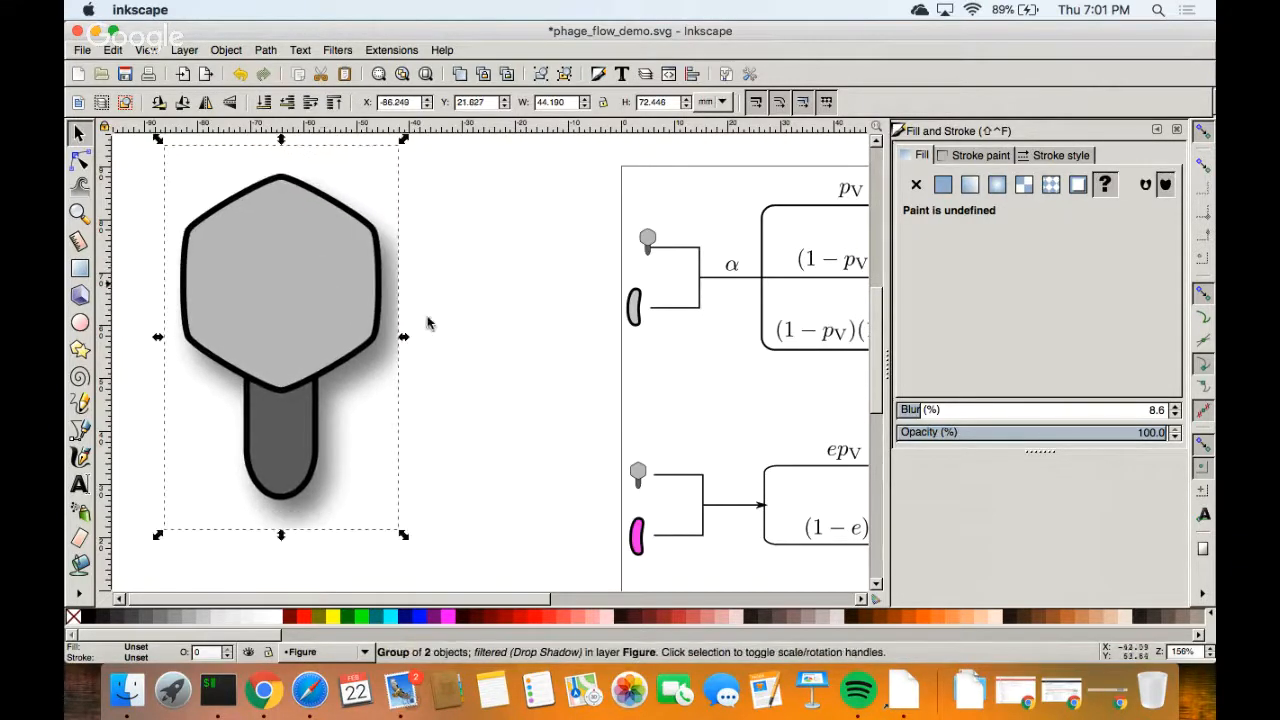
pyautogui.click(497, 338)
pyautogui.click(643, 538)
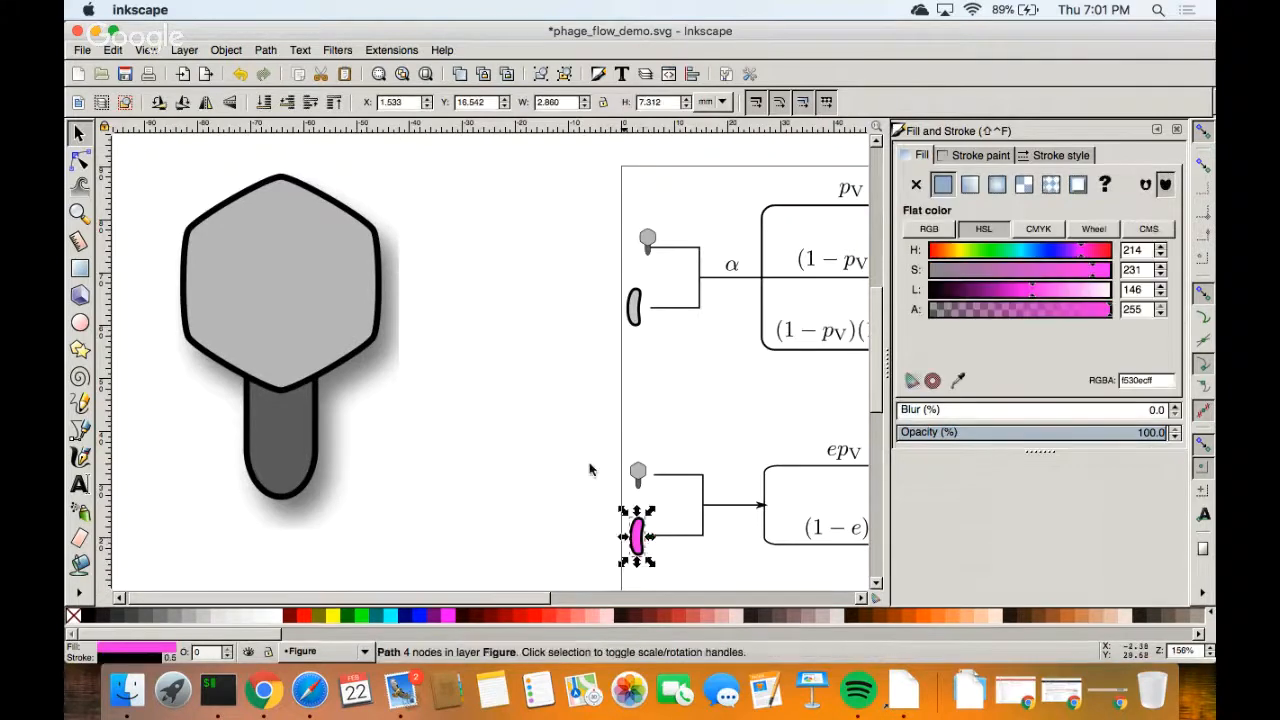
pyautogui.click(511, 327)
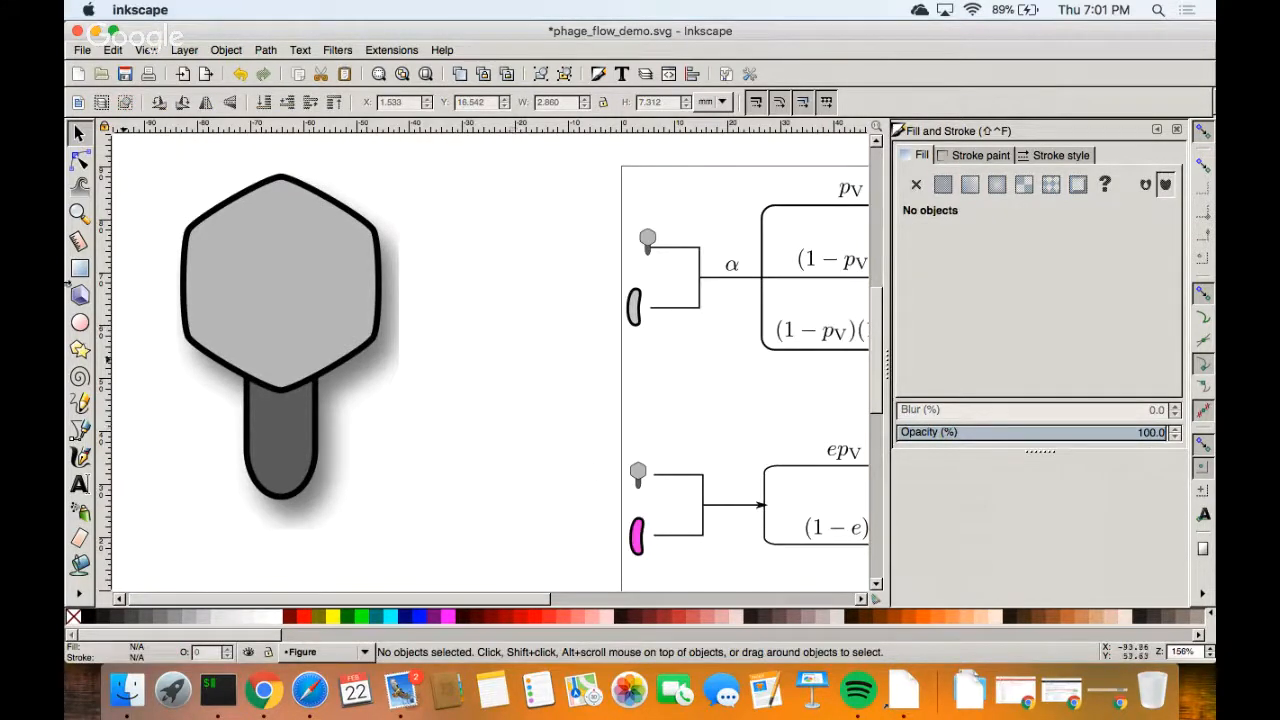
# Draw a tall, narrow whole ellipse about 10 mm wide and 46 mm high between the phage and the page edge.
pyautogui.click(88, 325)
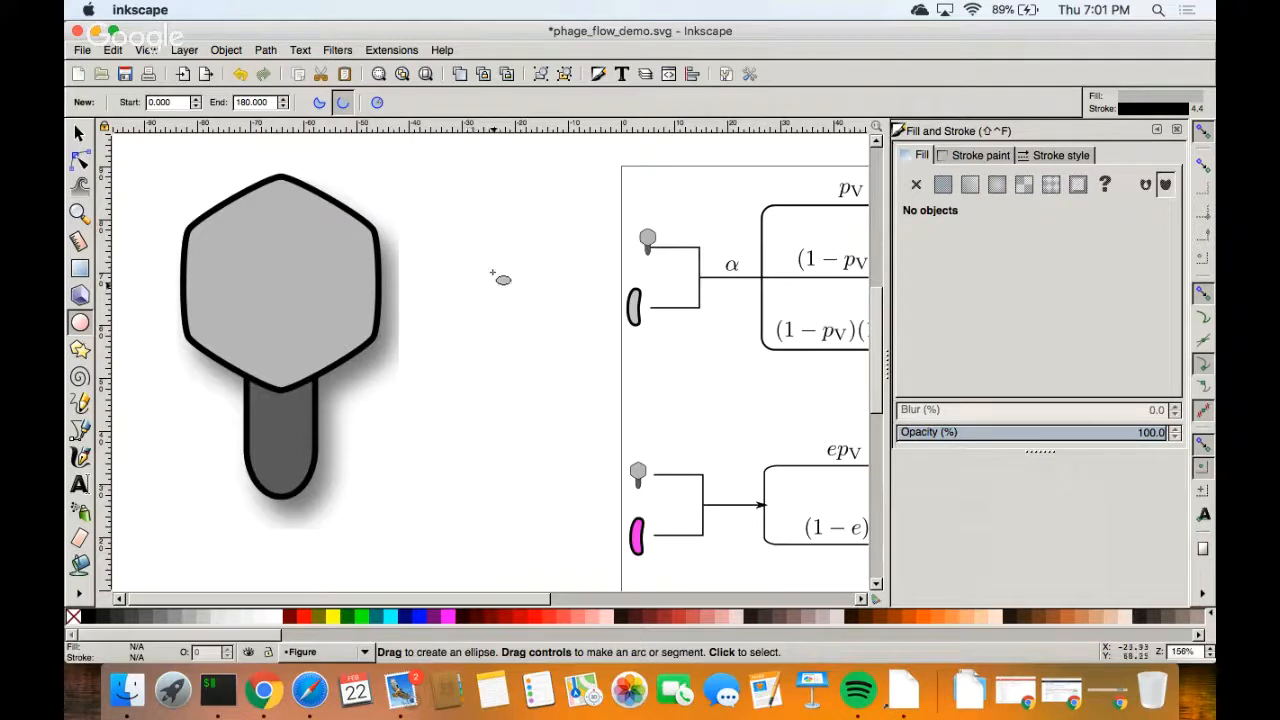
pyautogui.moveTo(489, 270); pyautogui.dragTo(543, 510)
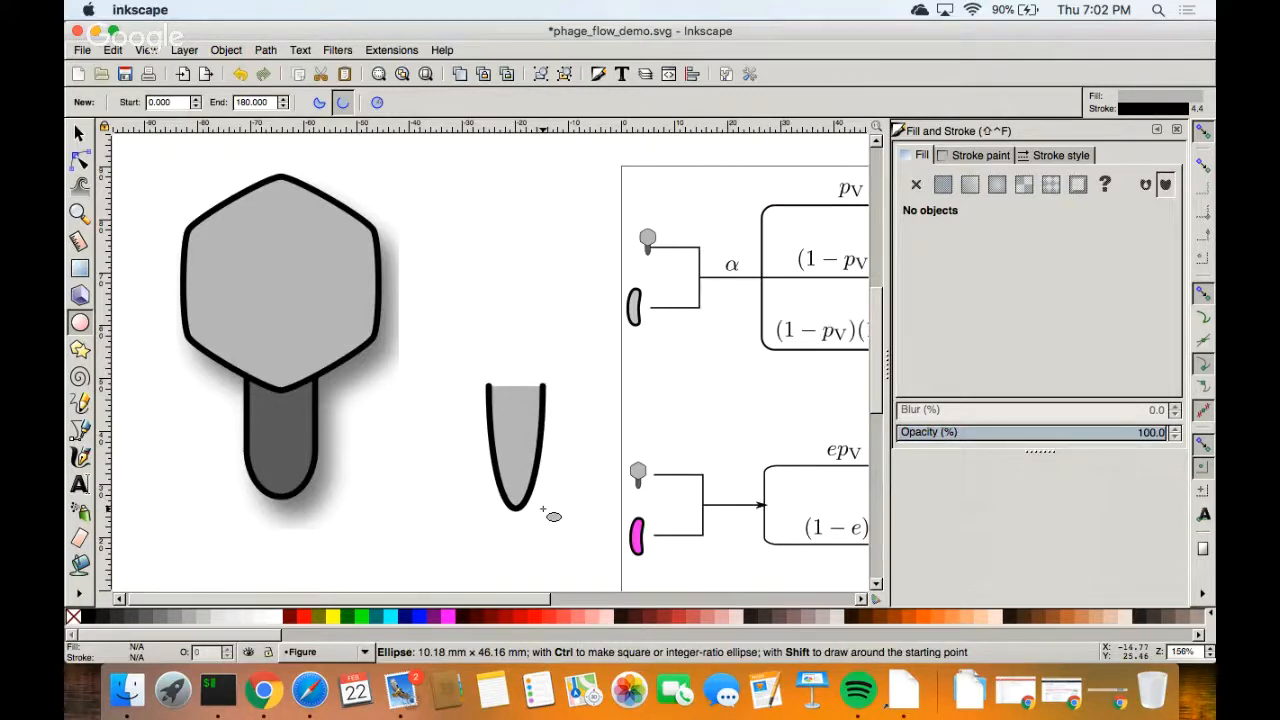
pyautogui.moveTo(543, 510); pyautogui.dragTo(544, 513)
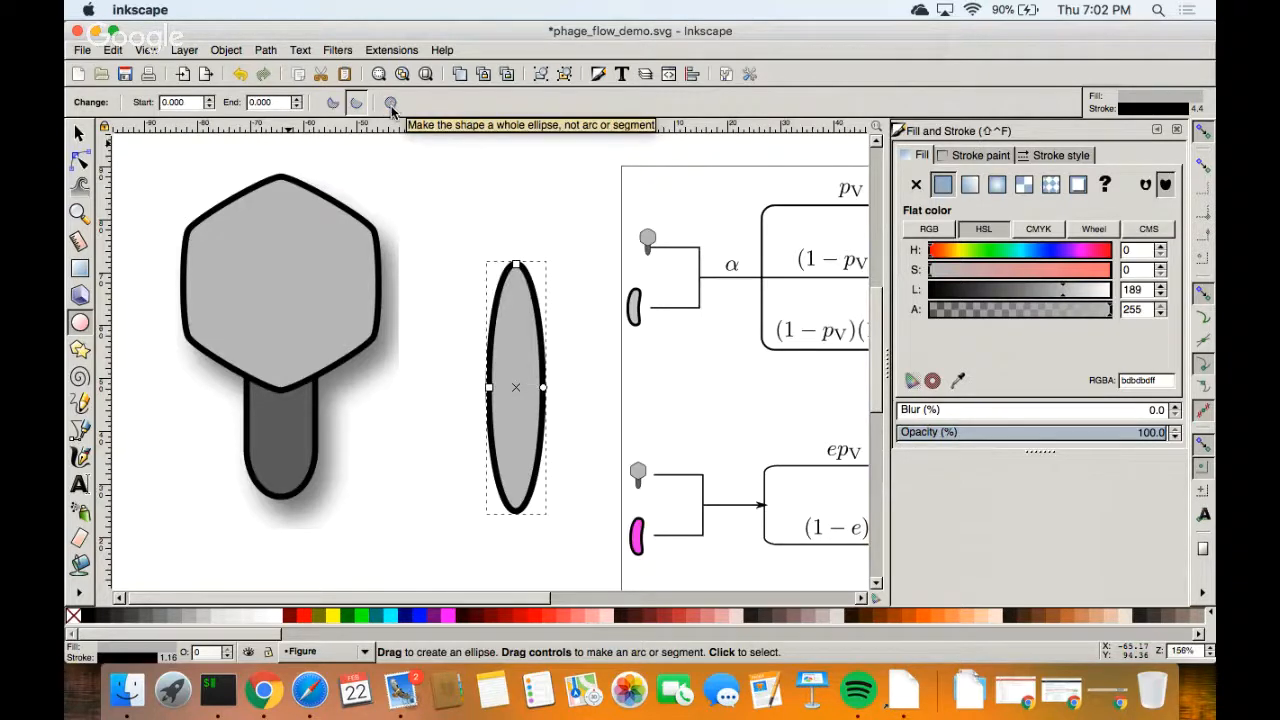
pyautogui.moveTo(543, 387)
pyautogui.mouseDown()
pyautogui.moveTo(565, 398)
pyautogui.moveTo(555, 391)
pyautogui.mouseUp()
pyautogui.click(555, 391)
pyautogui.hotkey('ctrl', 'z')
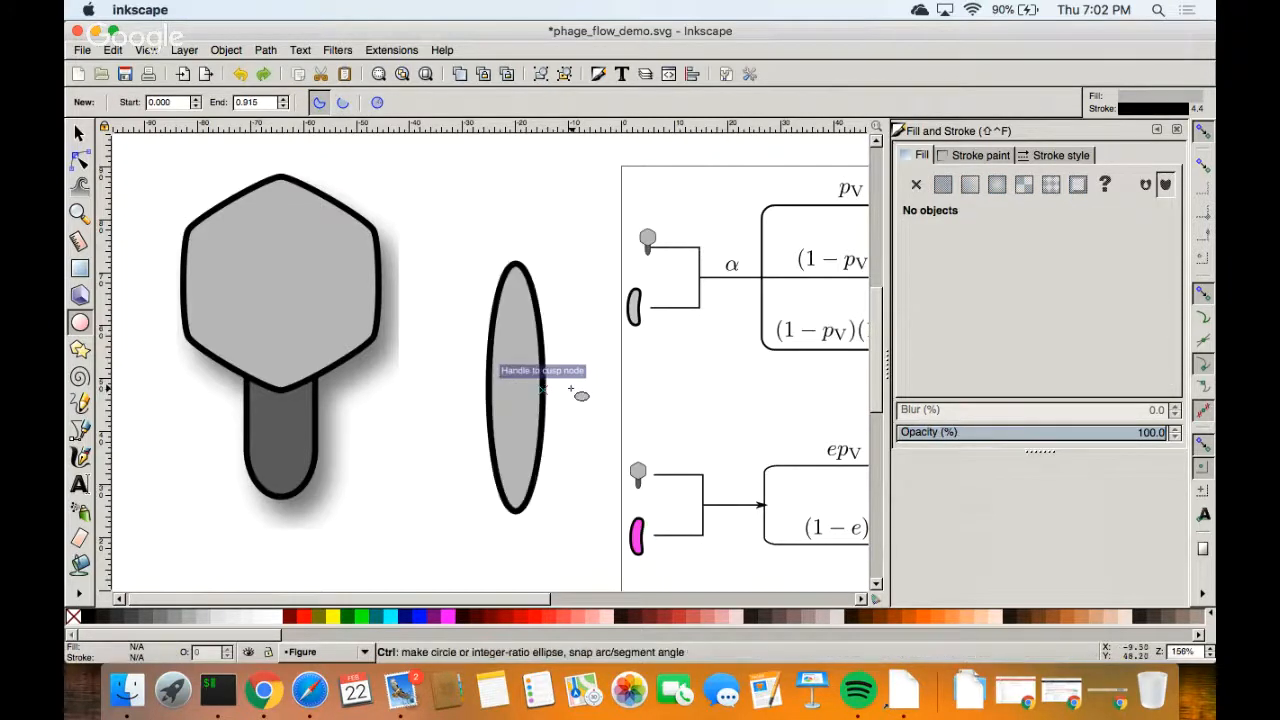
# Move the tall ellipse up and to the left, to about X -30.6 mm and Y 32.9 mm.
pyautogui.press('s')
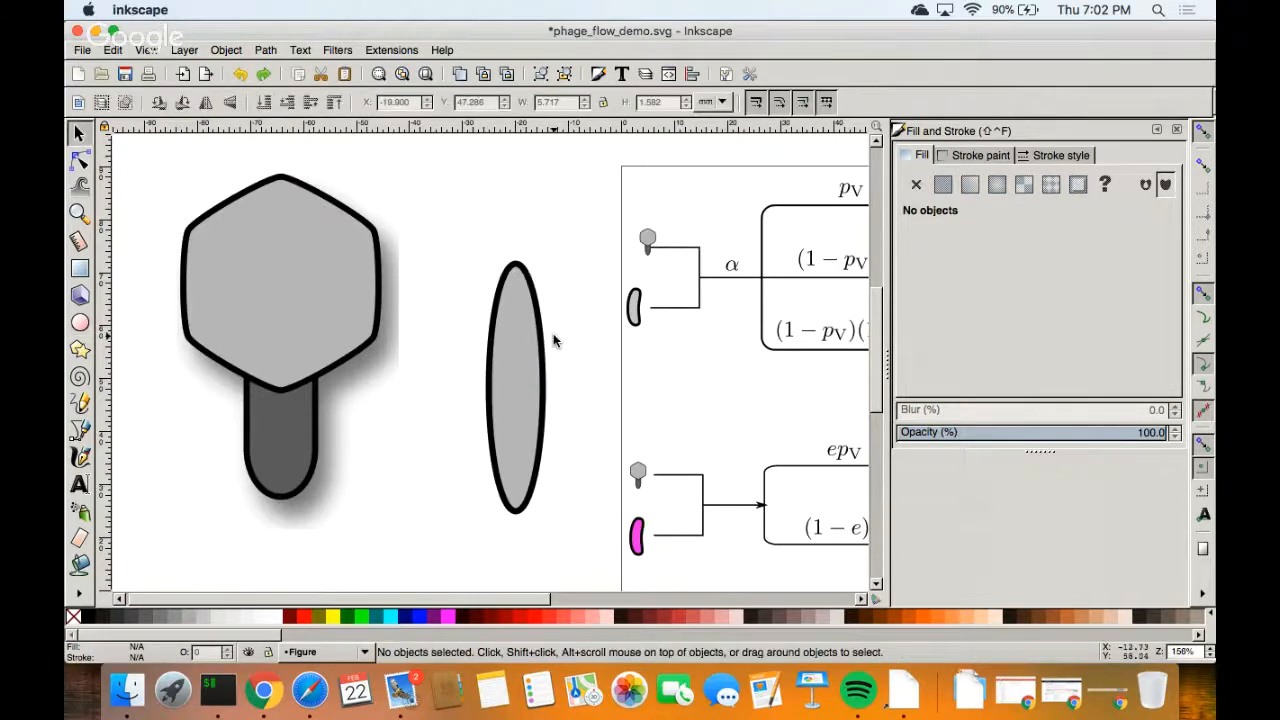
pyautogui.click(540, 318)
pyautogui.moveTo(540, 318); pyautogui.dragTo(517, 271)
pyautogui.moveTo(524, 348)
pyautogui.mouseDown()
pyautogui.moveTo(545, 349)
pyautogui.moveTo(524, 343)
pyautogui.mouseUp()
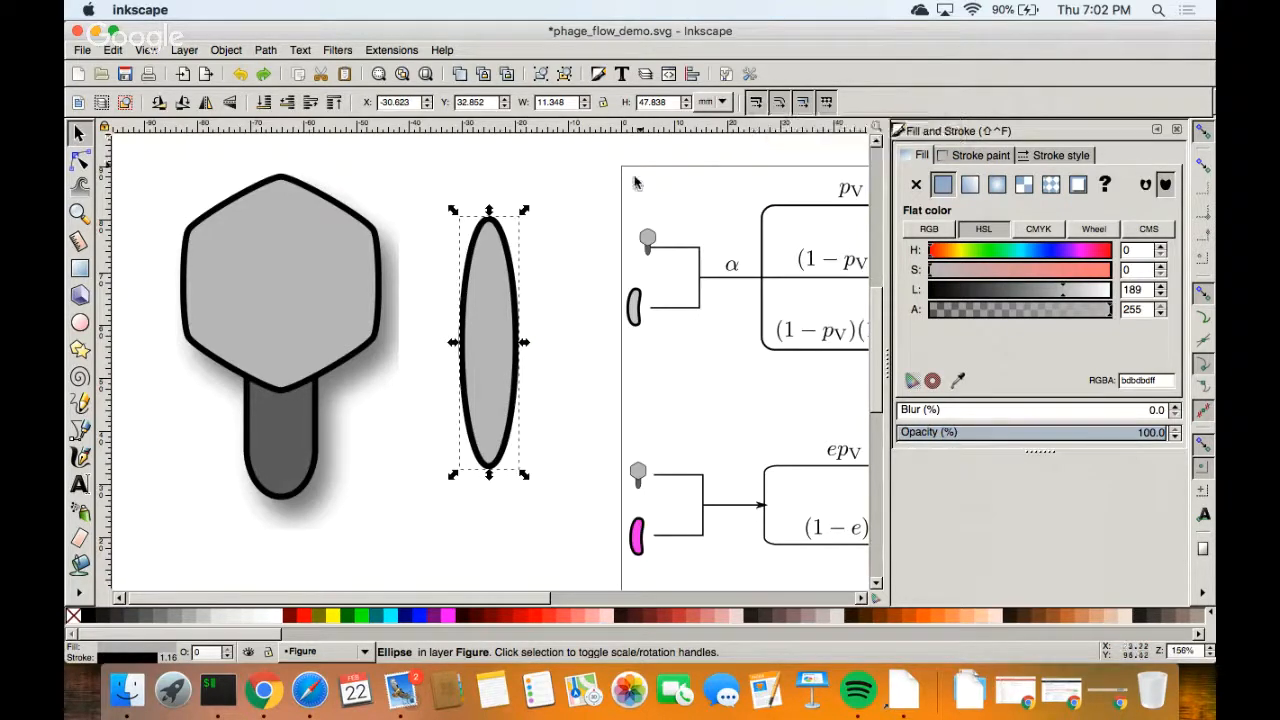
# Turn off scaling of stroke width with objects and stretch the ellipse to a width of about 18.8 mm.
pyautogui.moveTo(524, 343); pyautogui.dragTo(771, 363)
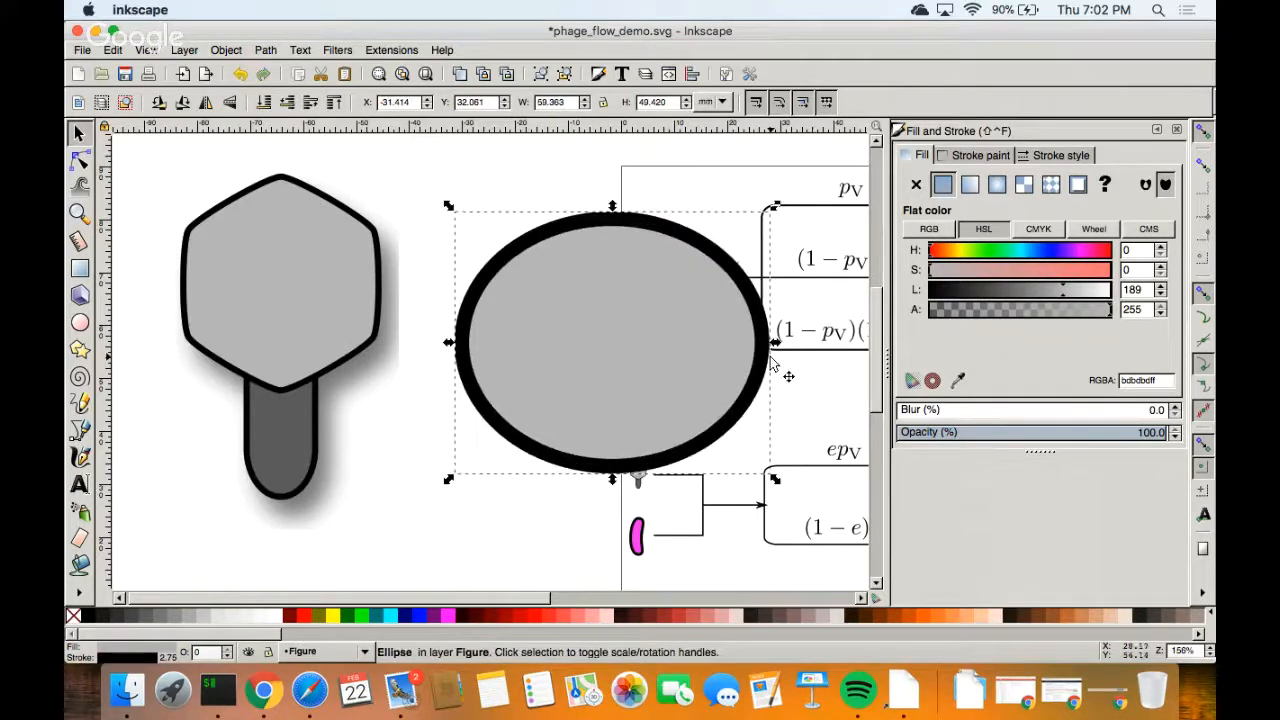
pyautogui.hotkey('ctrl', 'z')
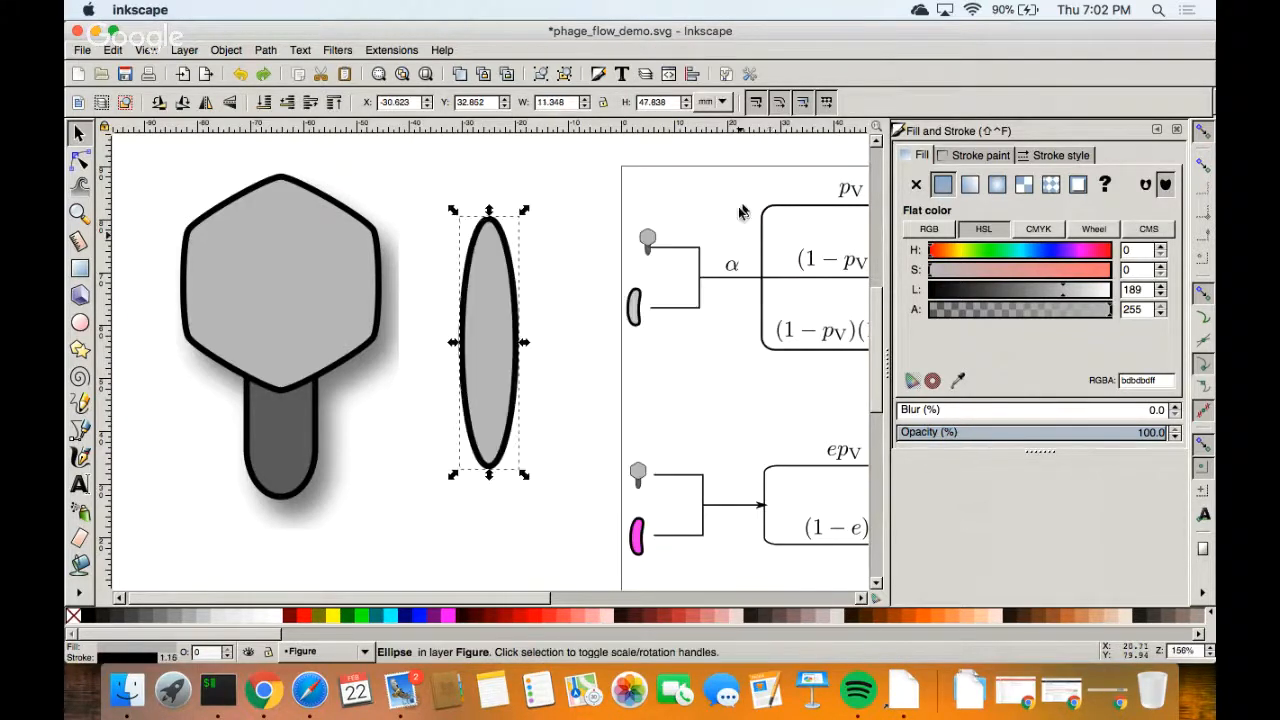
pyautogui.click(757, 103)
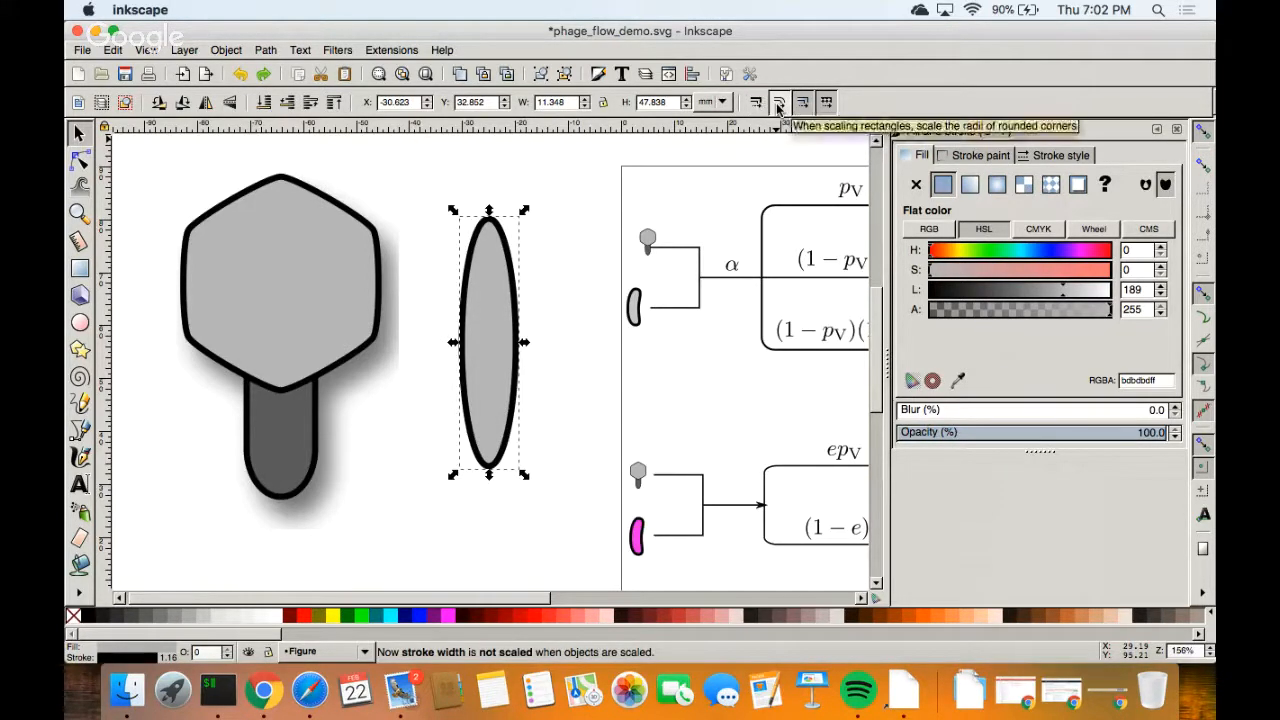
pyautogui.click(779, 106)
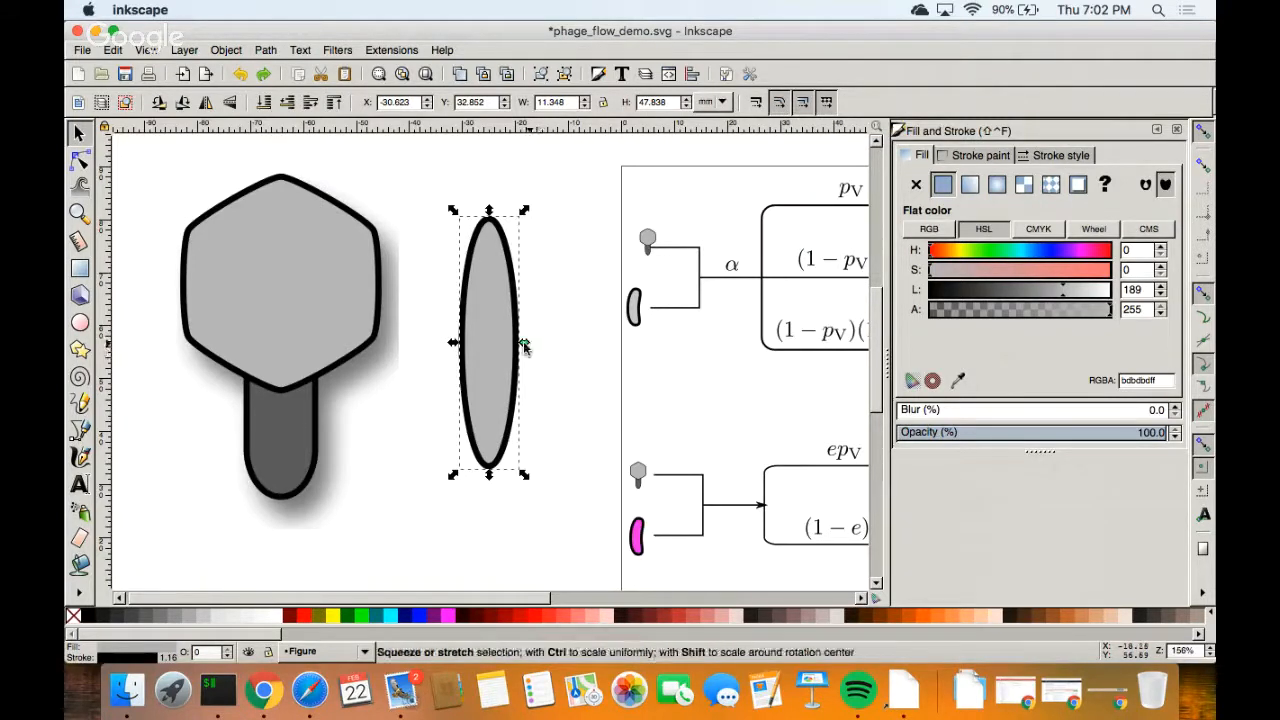
pyautogui.moveTo(524, 345); pyautogui.dragTo(563, 345)
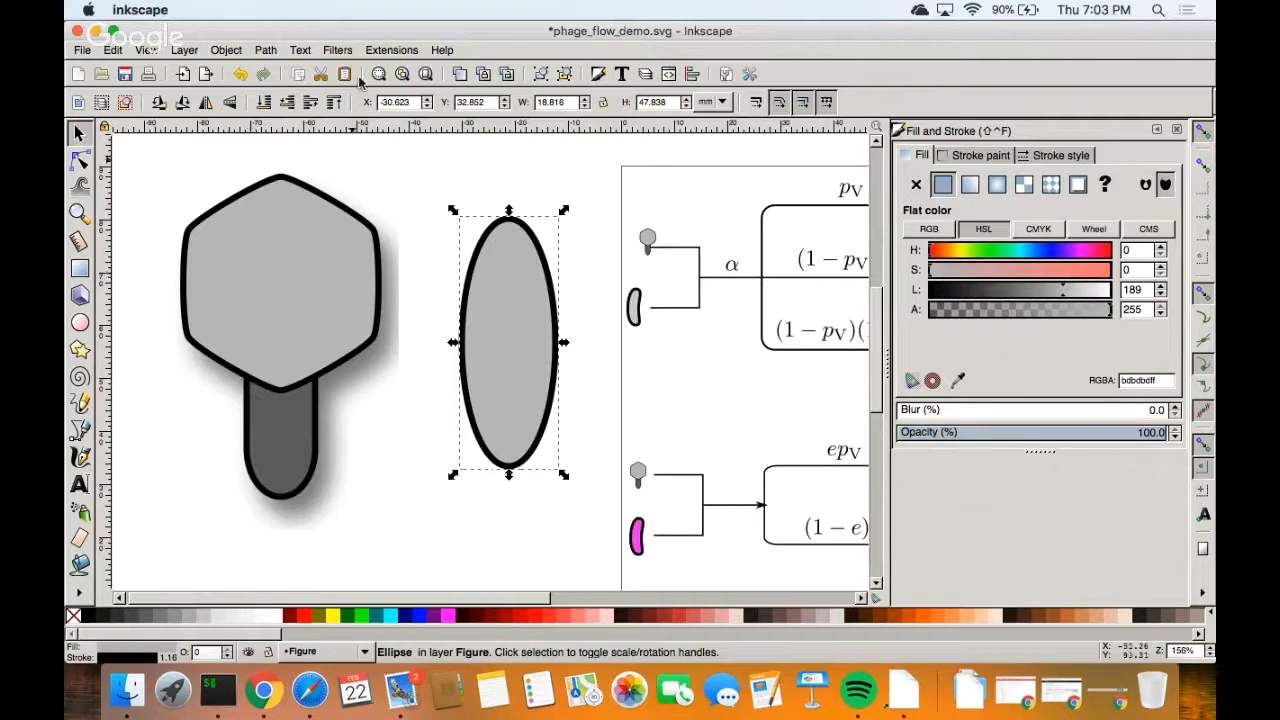
# Convert the ellipse to a path and pull its right-hand node inward about 7 mm to form a bean shape.
pyautogui.click(266, 51)
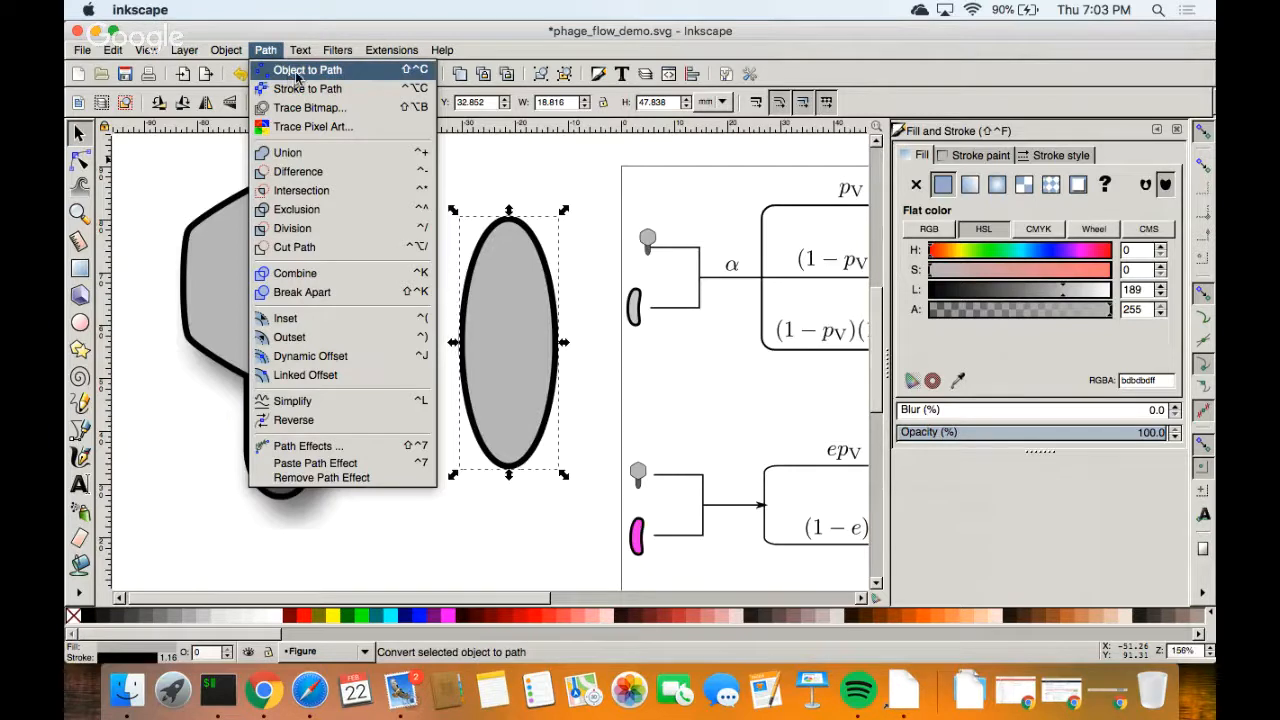
pyautogui.click(290, 78)
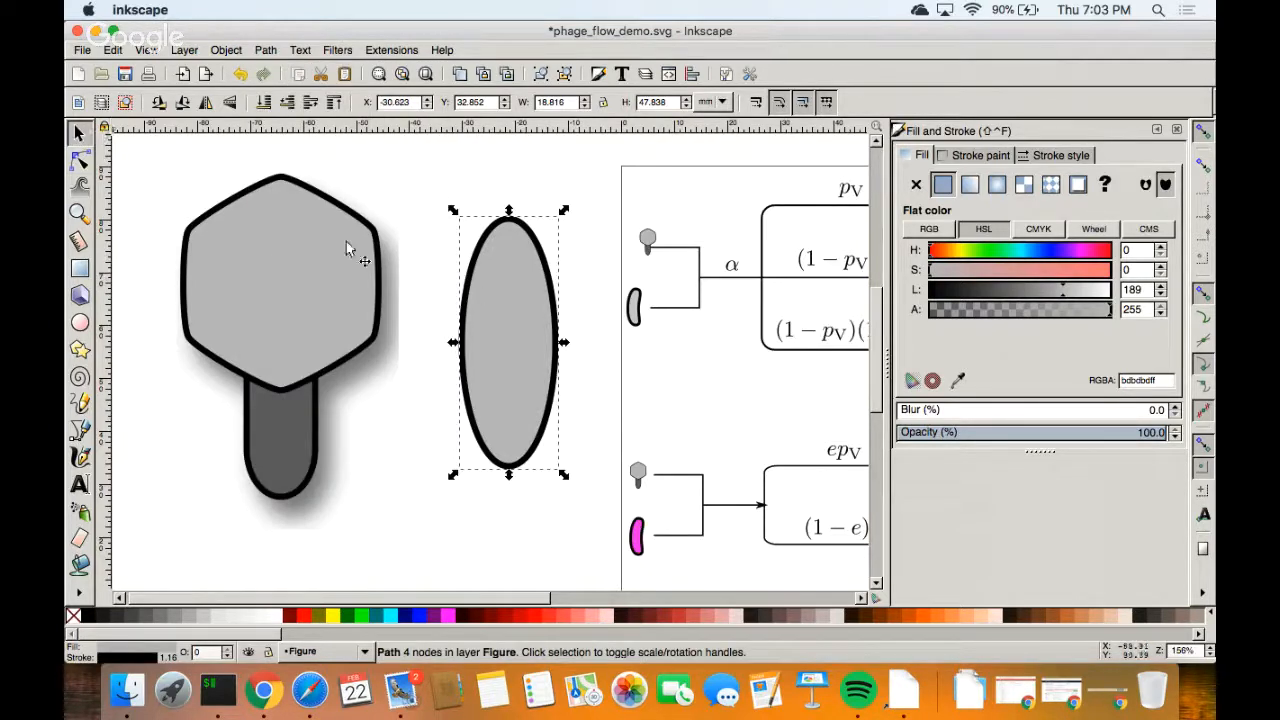
pyautogui.press('n')
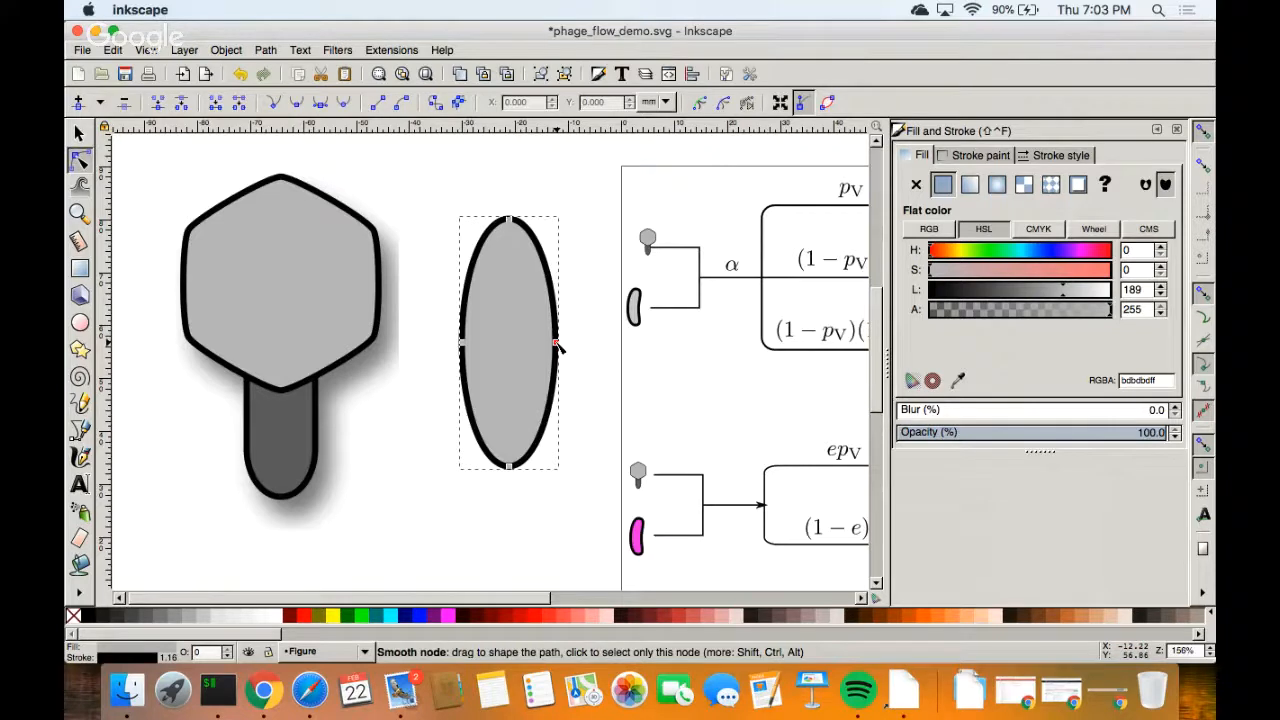
pyautogui.moveTo(557, 345); pyautogui.dragTo(521, 344)
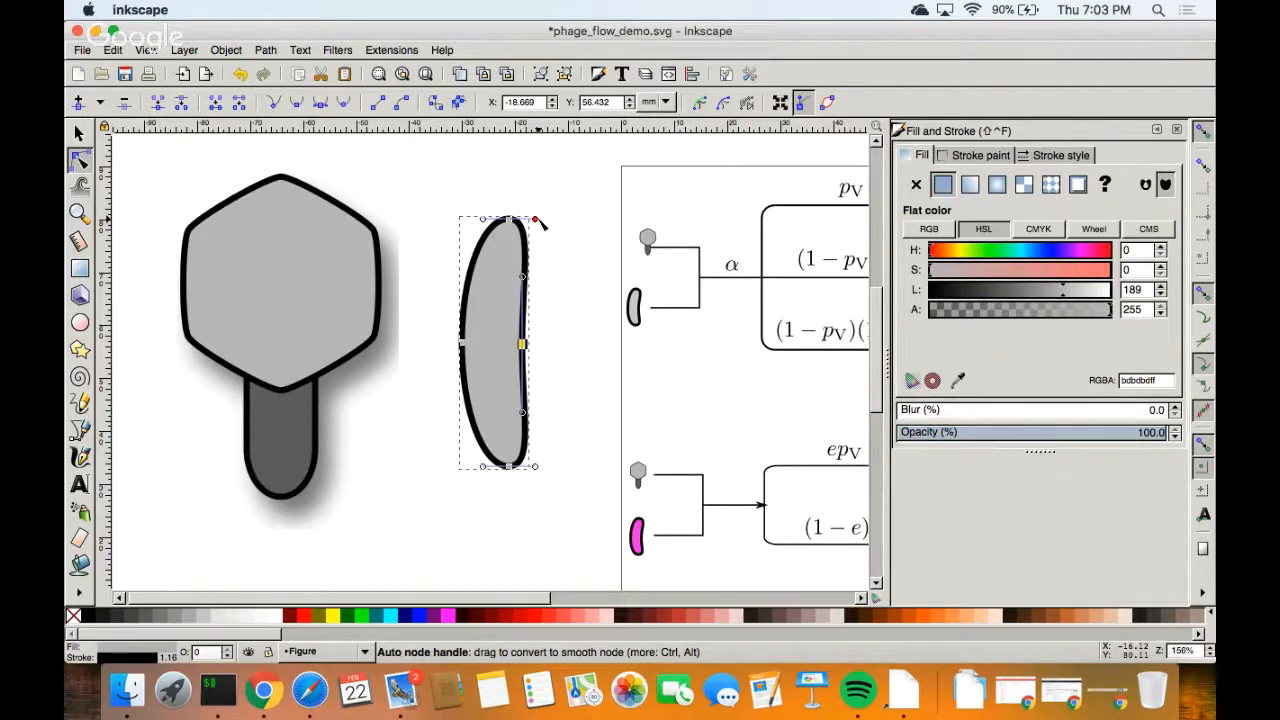
# Pull the bean's top node handle outward and shift its bottom node down to about X -21.9 mm, Y 32.1 mm, rounding both ends.
pyautogui.moveTo(536, 219); pyautogui.dragTo(563, 214)
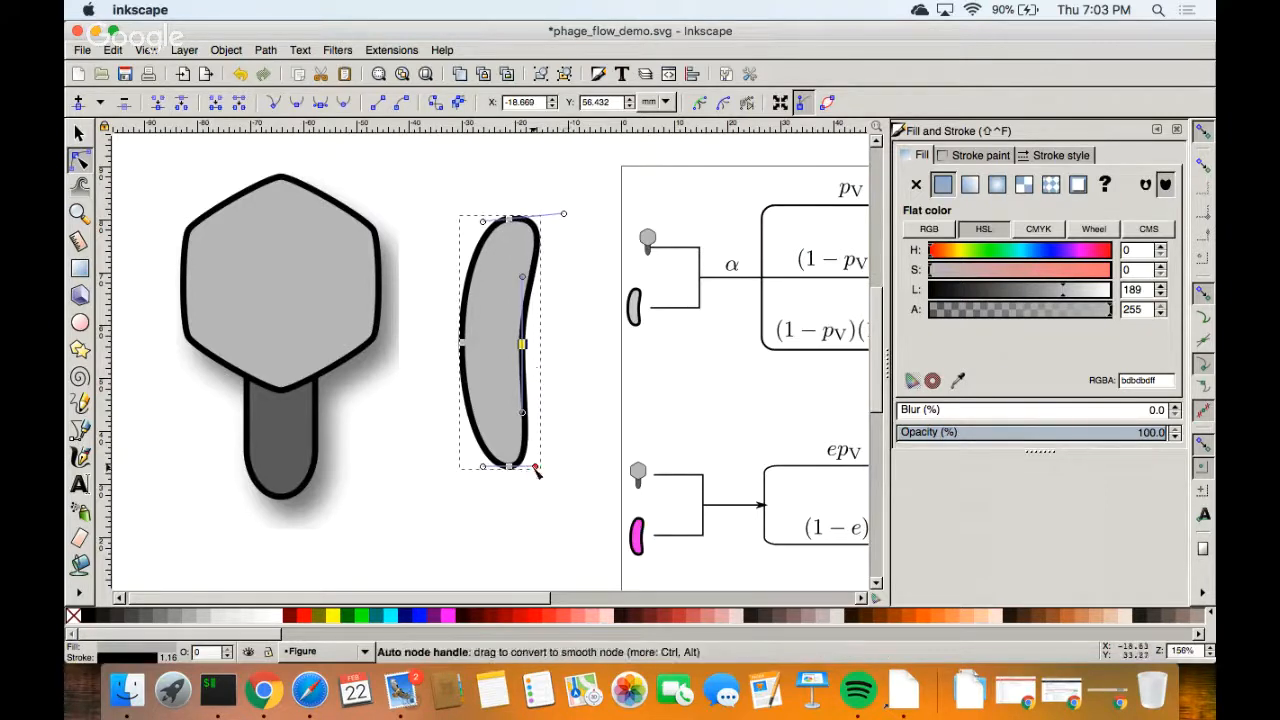
pyautogui.moveTo(535, 466); pyautogui.dragTo(505, 473)
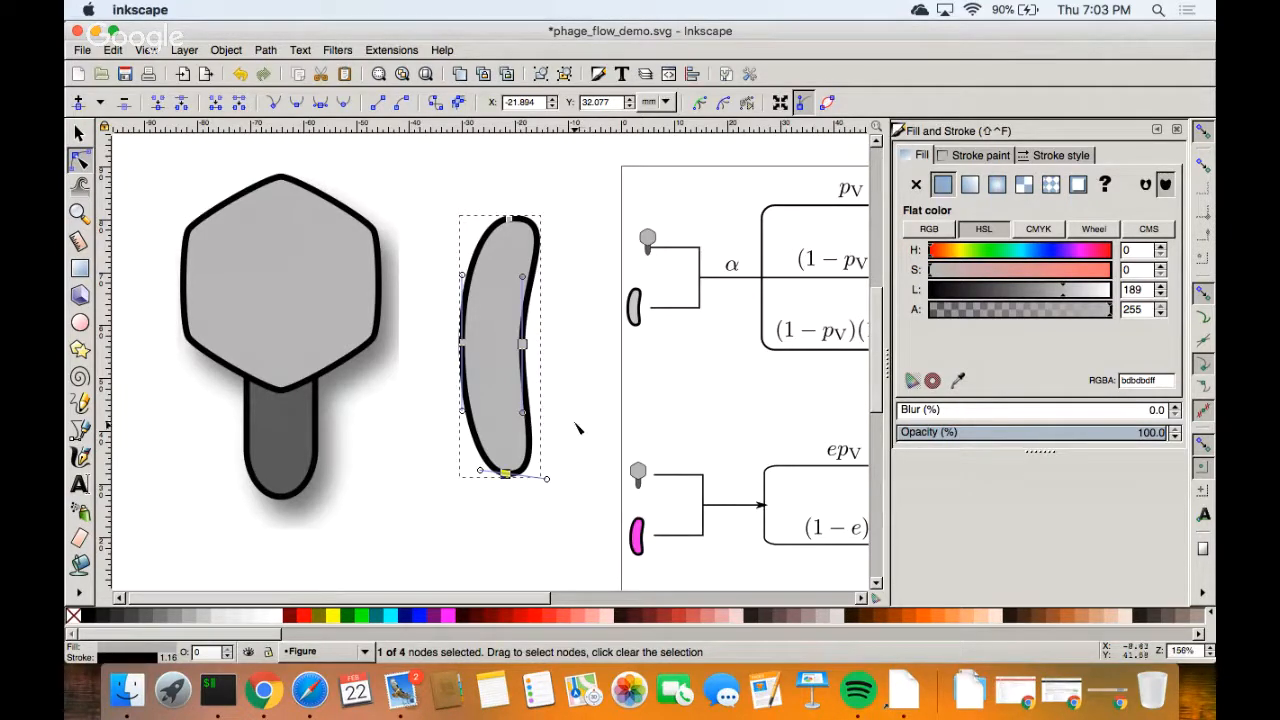
pyautogui.click(580, 409)
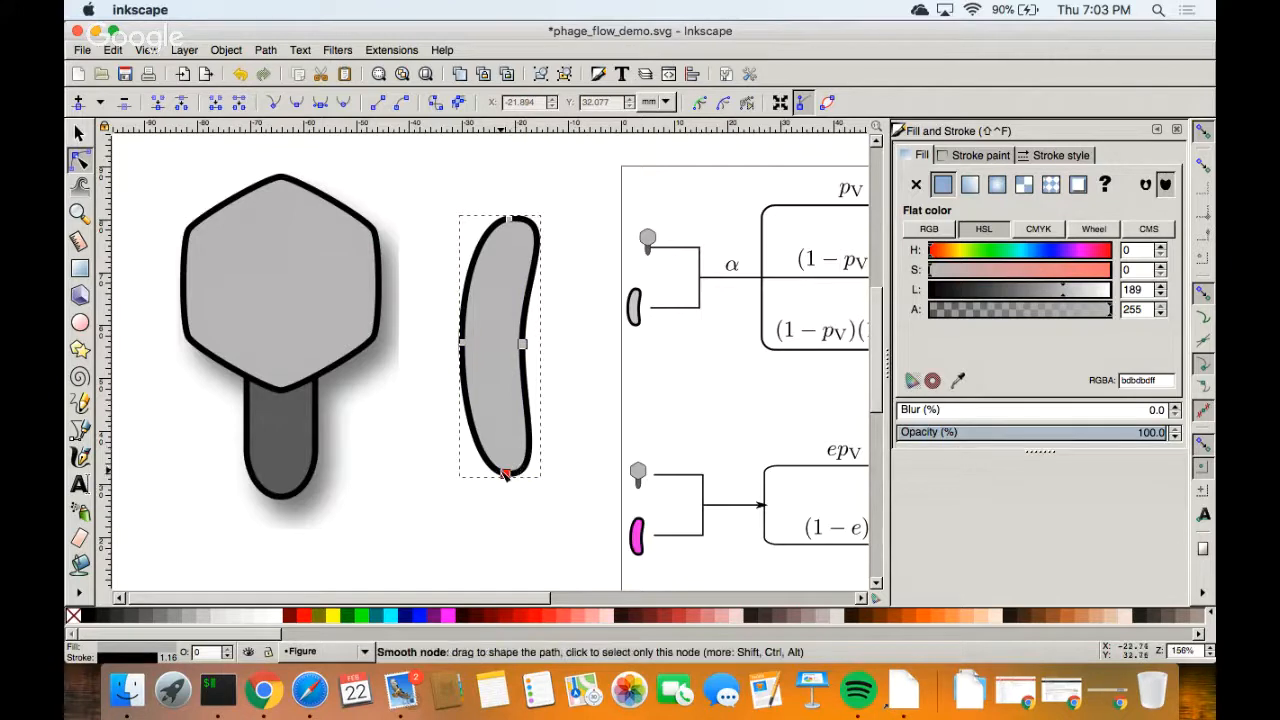
pyautogui.click(505, 475)
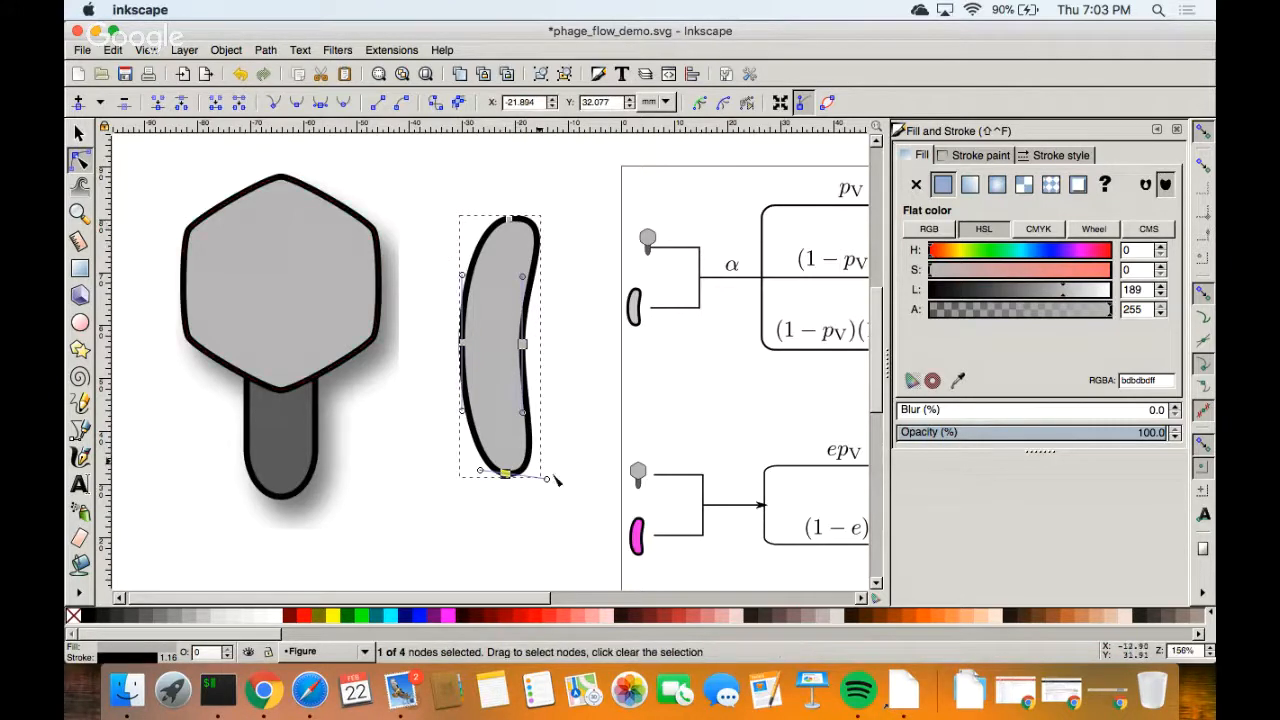
pyautogui.click(591, 409)
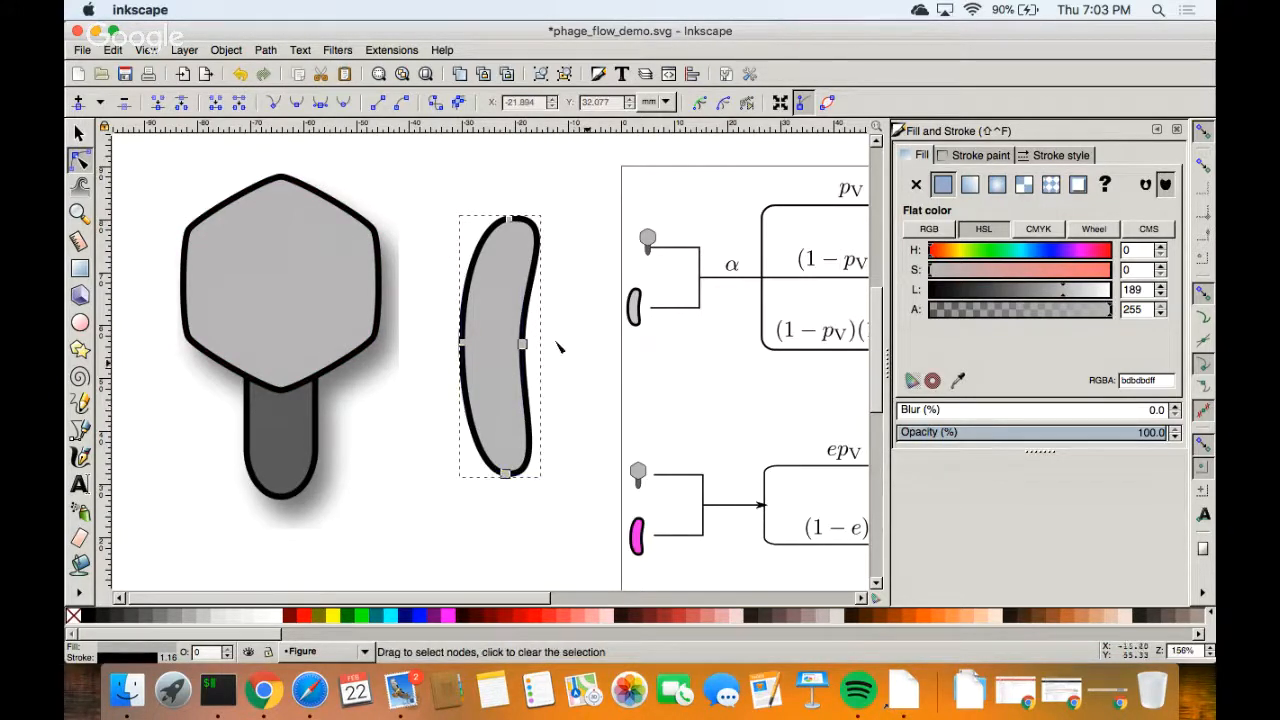
# Move the bacterium shape left toward the phage, to about X -36.6 mm and Y 31.9 mm, and deselect it.
pyautogui.click(79, 132)
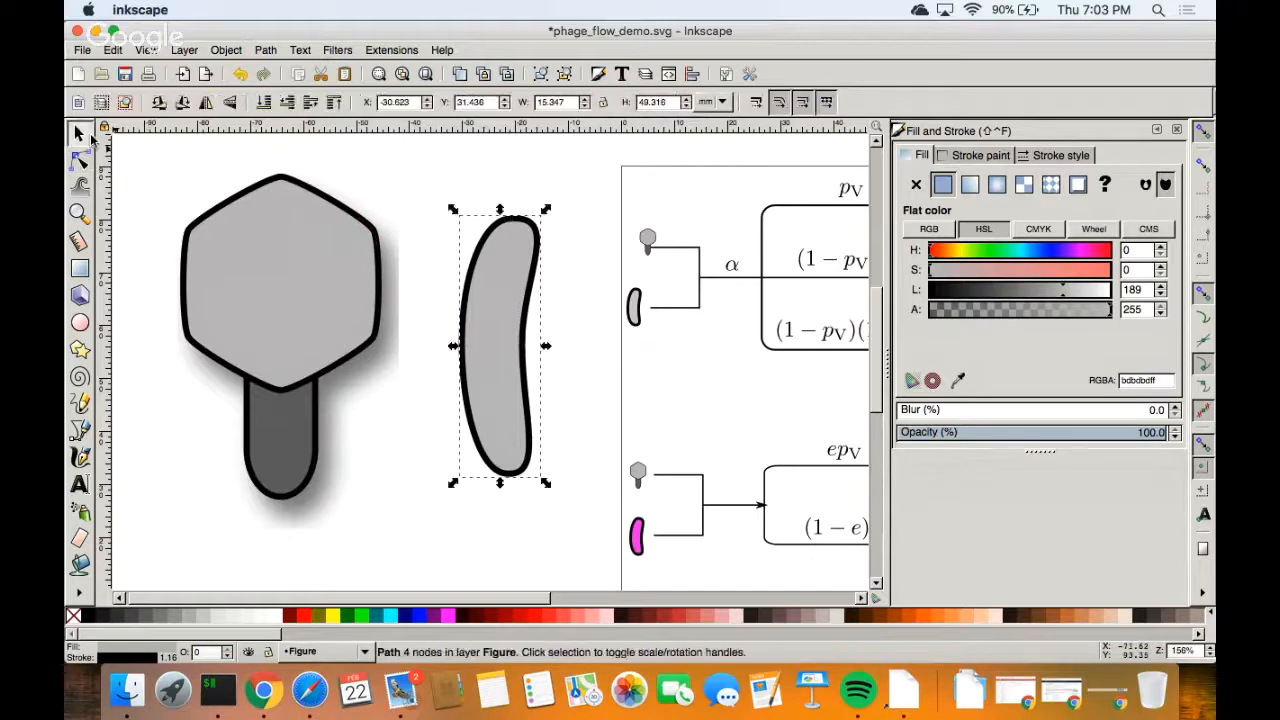
pyautogui.moveTo(475, 380); pyautogui.dragTo(463, 364)
pyautogui.click(546, 356)
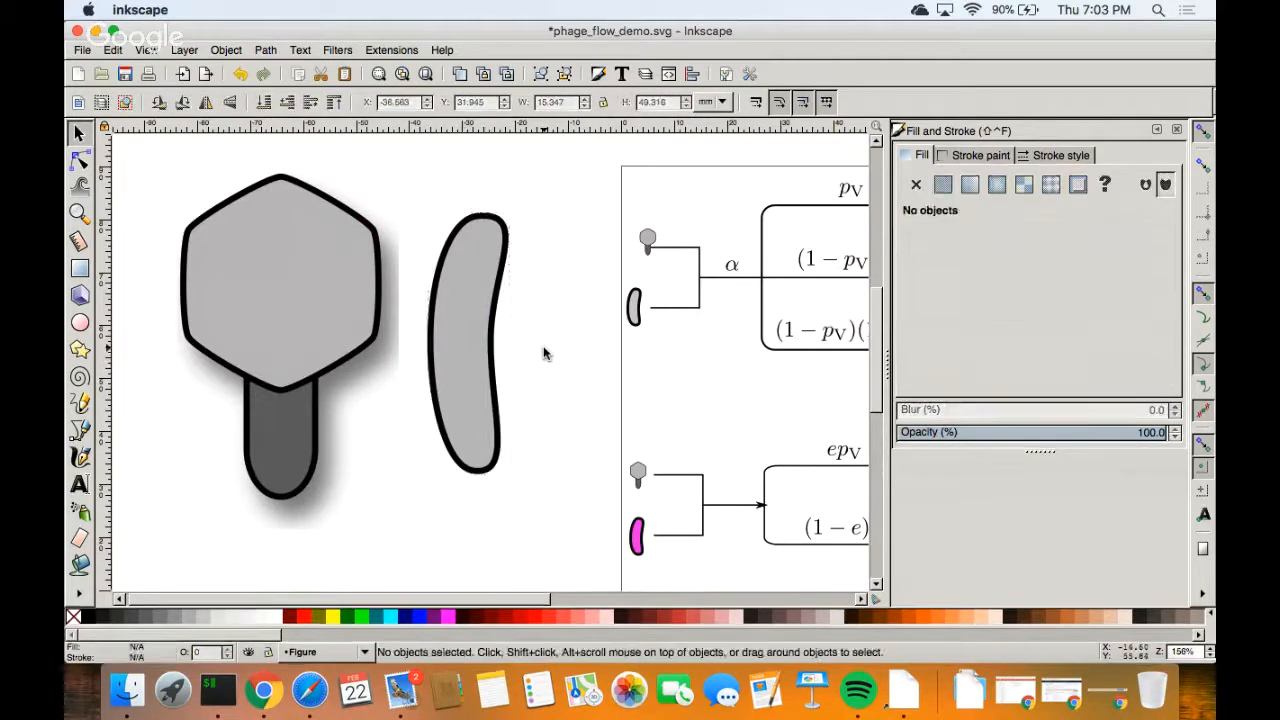
# Compare selecting only the hexagon inside the phage group, the whole phage group, and the single bacterium path.
pyautogui.click(475, 344)
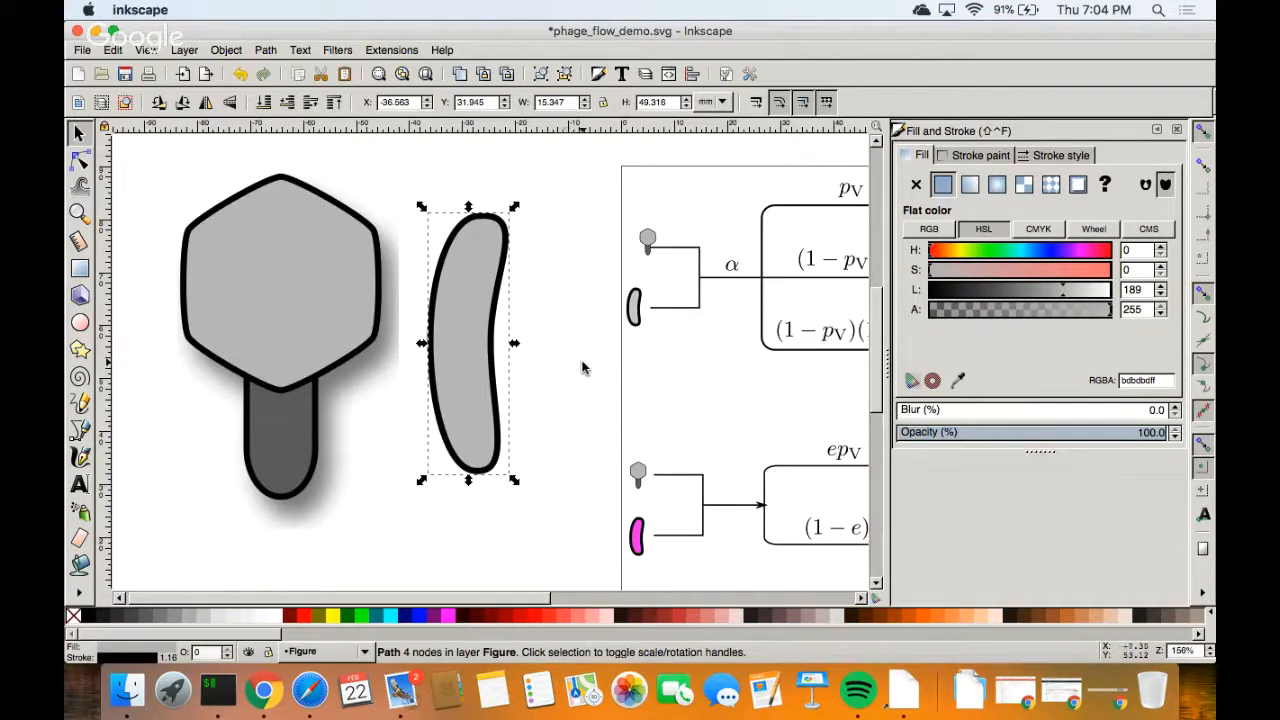
pyautogui.press('ctrl')
pyautogui.click(392, 322)
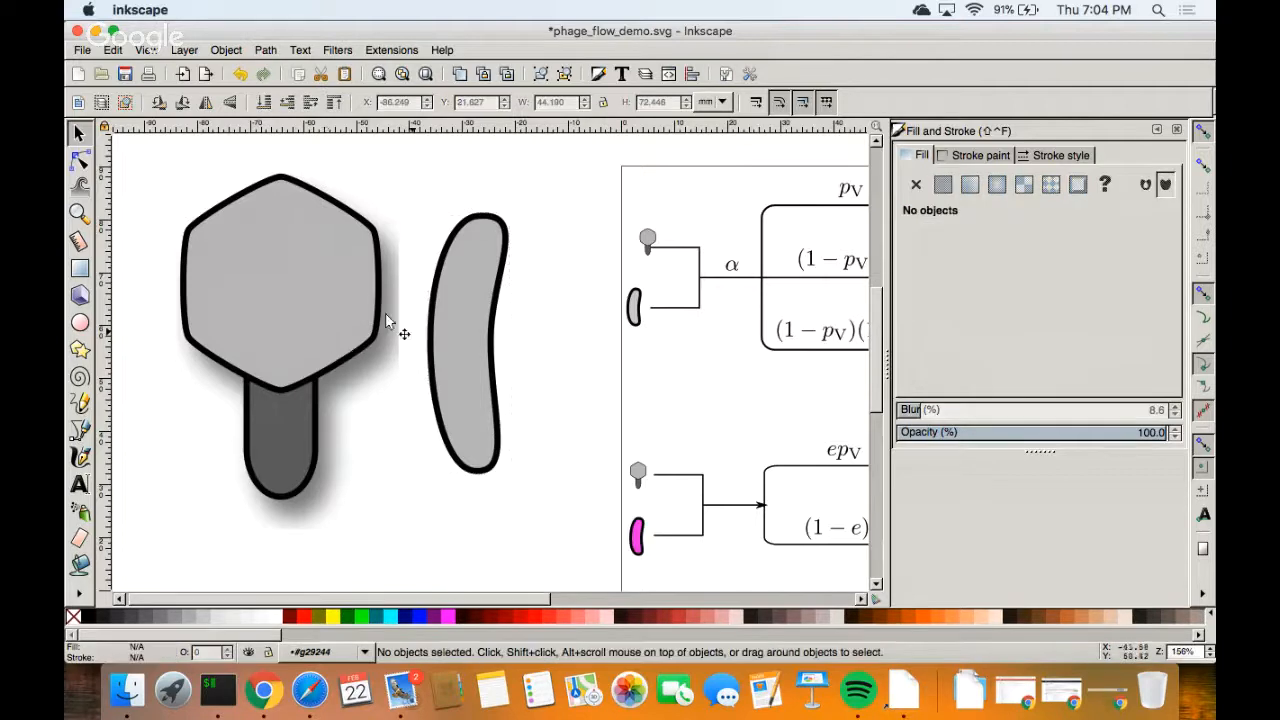
pyautogui.keyDown('ctrl'); pyautogui.click(335, 293); pyautogui.keyUp('ctrl')
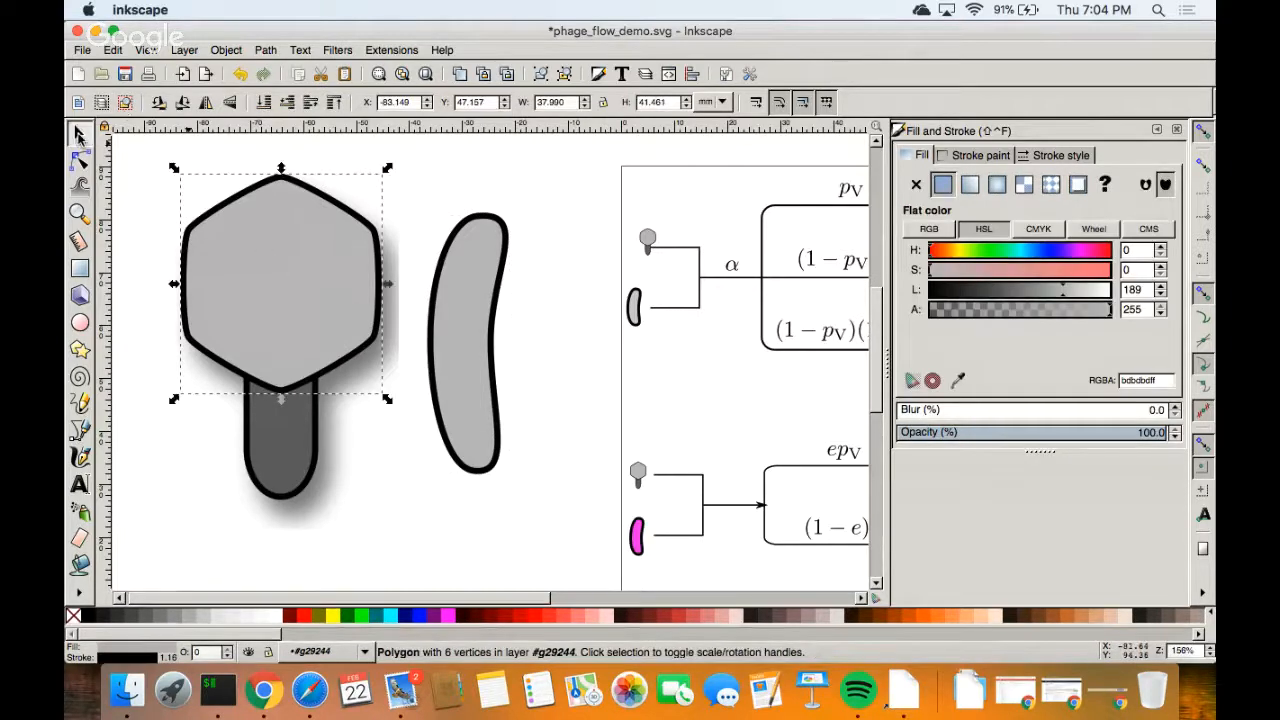
pyautogui.click(138, 198)
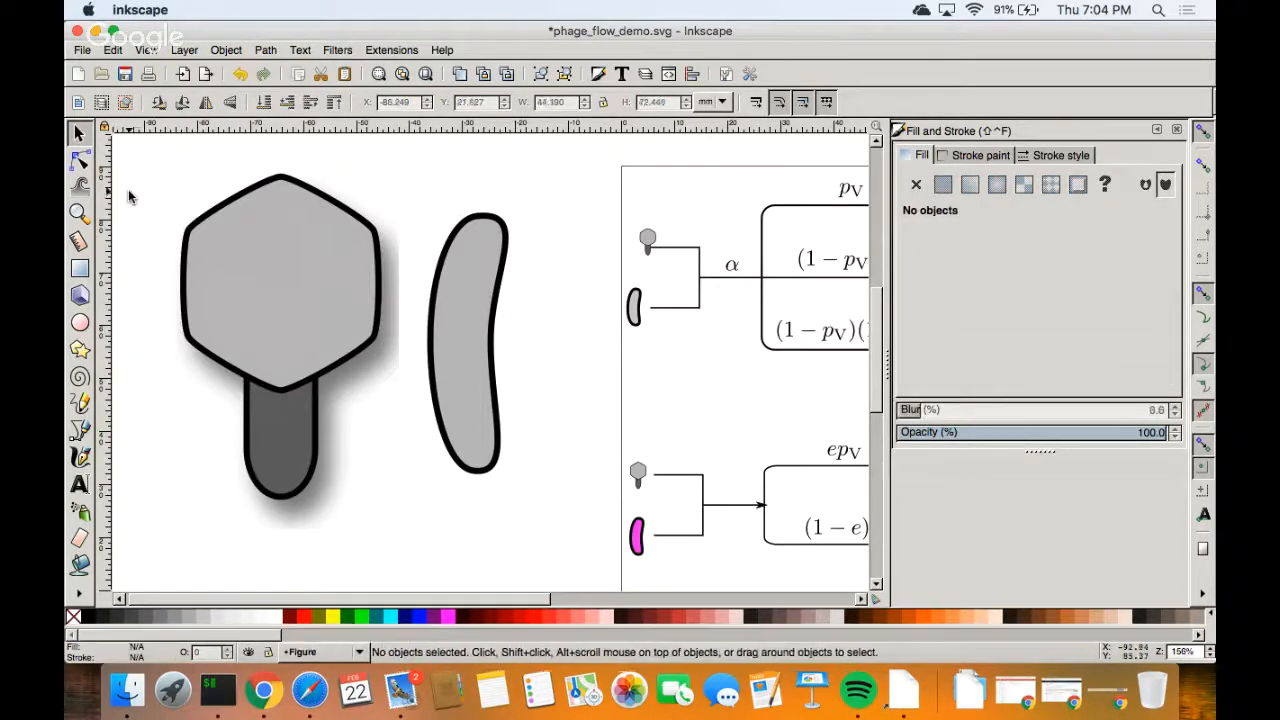
pyautogui.click(250, 270)
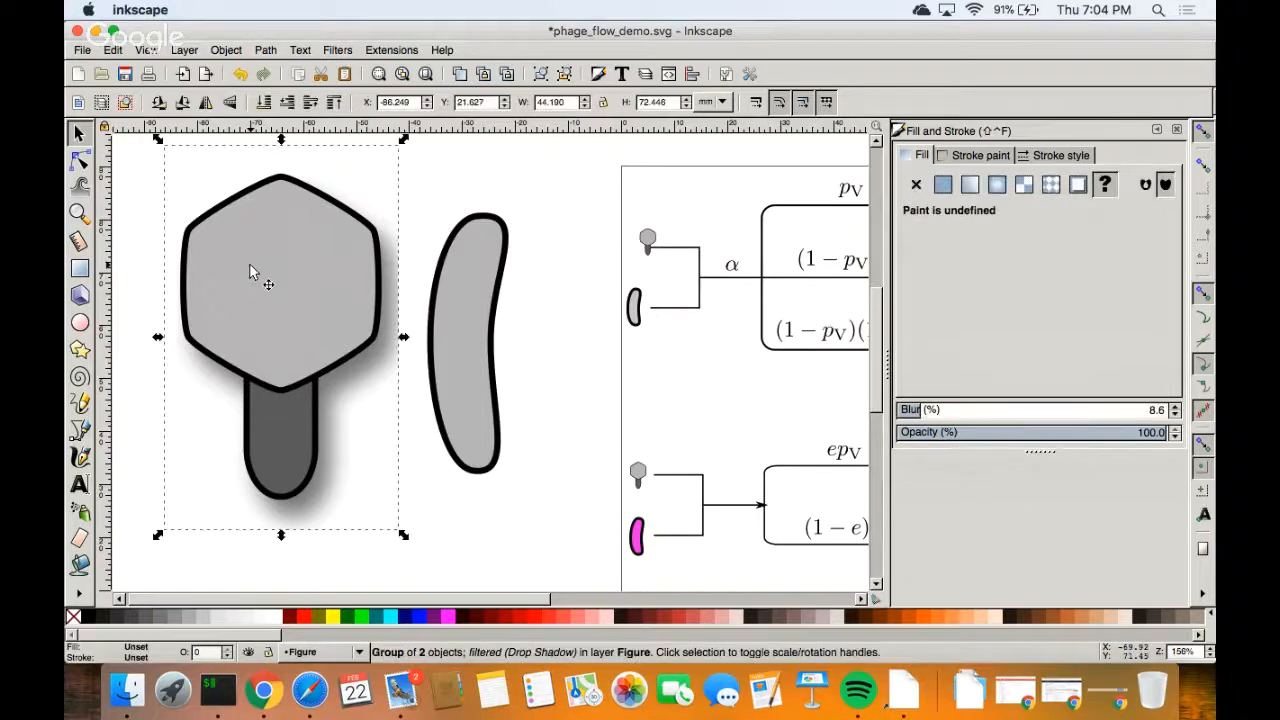
pyautogui.click(440, 298)
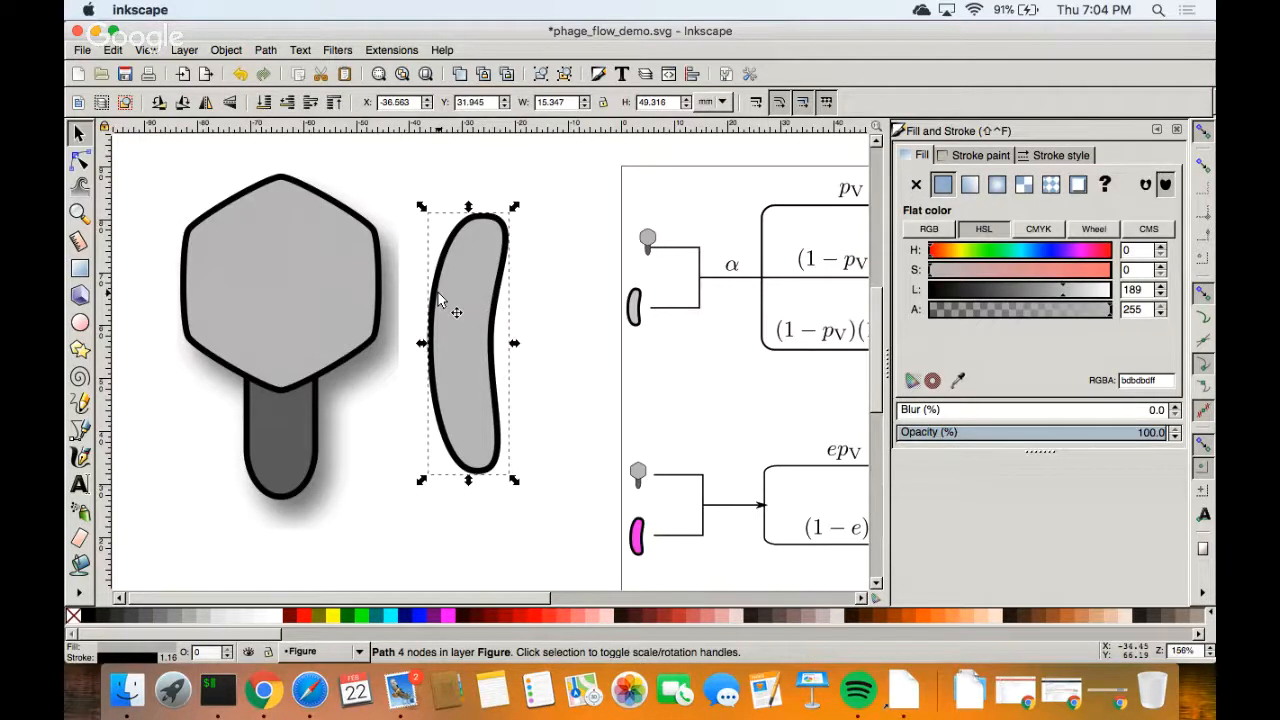
# Show the bacterium path's nodes and nudge its right-hand middle node to about X -24.6 mm, Y 57.1 mm.
pyautogui.press('n')
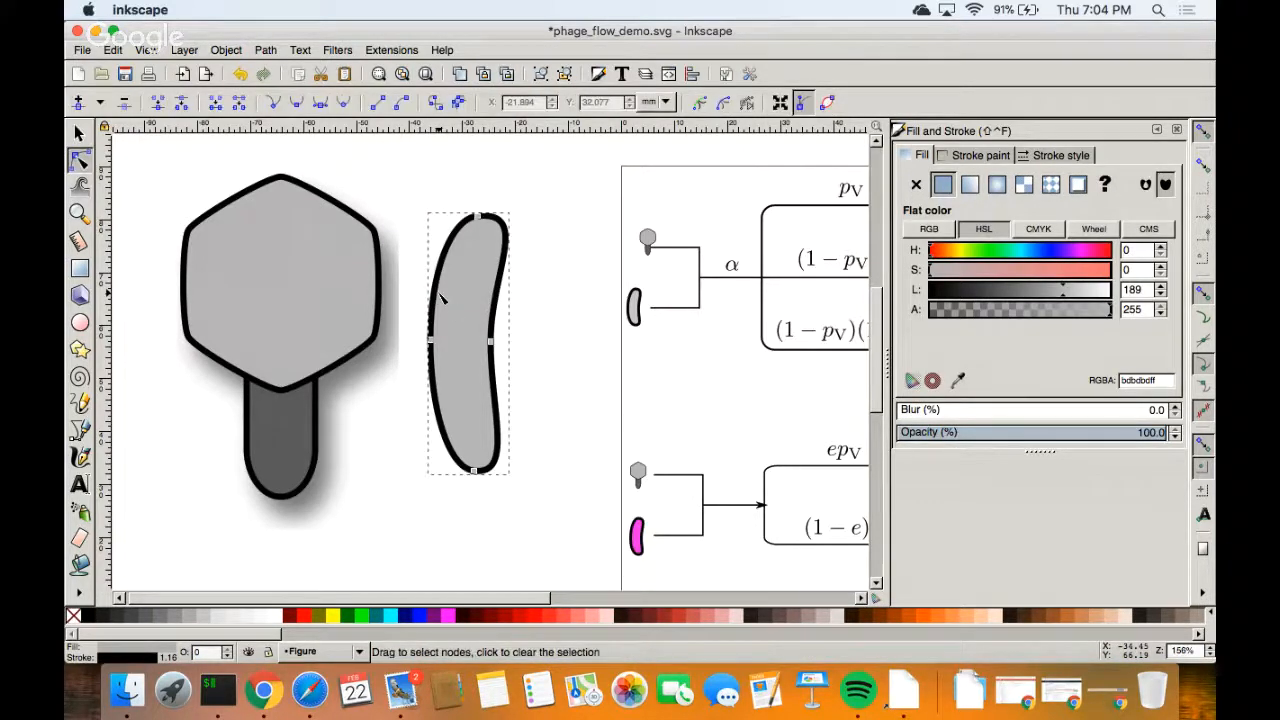
pyautogui.click(478, 218)
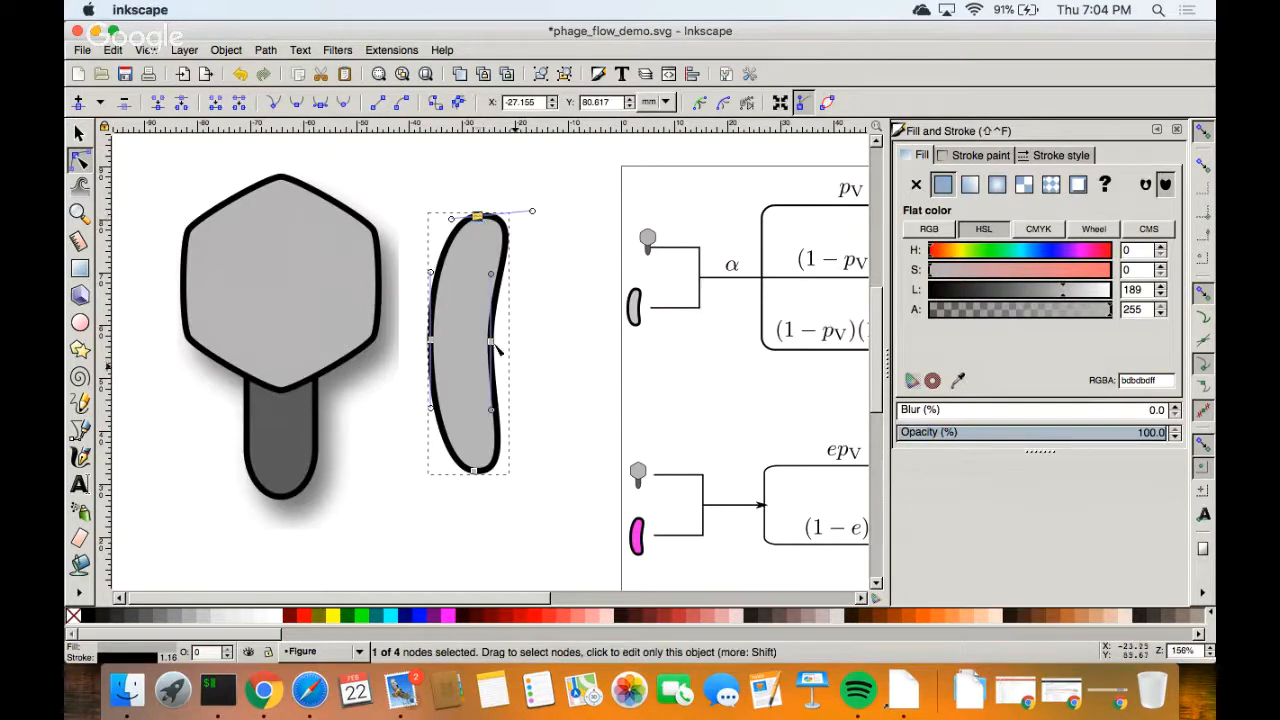
pyautogui.moveTo(493, 344)
pyautogui.mouseDown()
pyautogui.moveTo(512, 345)
pyautogui.moveTo(490, 341)
pyautogui.mouseUp()
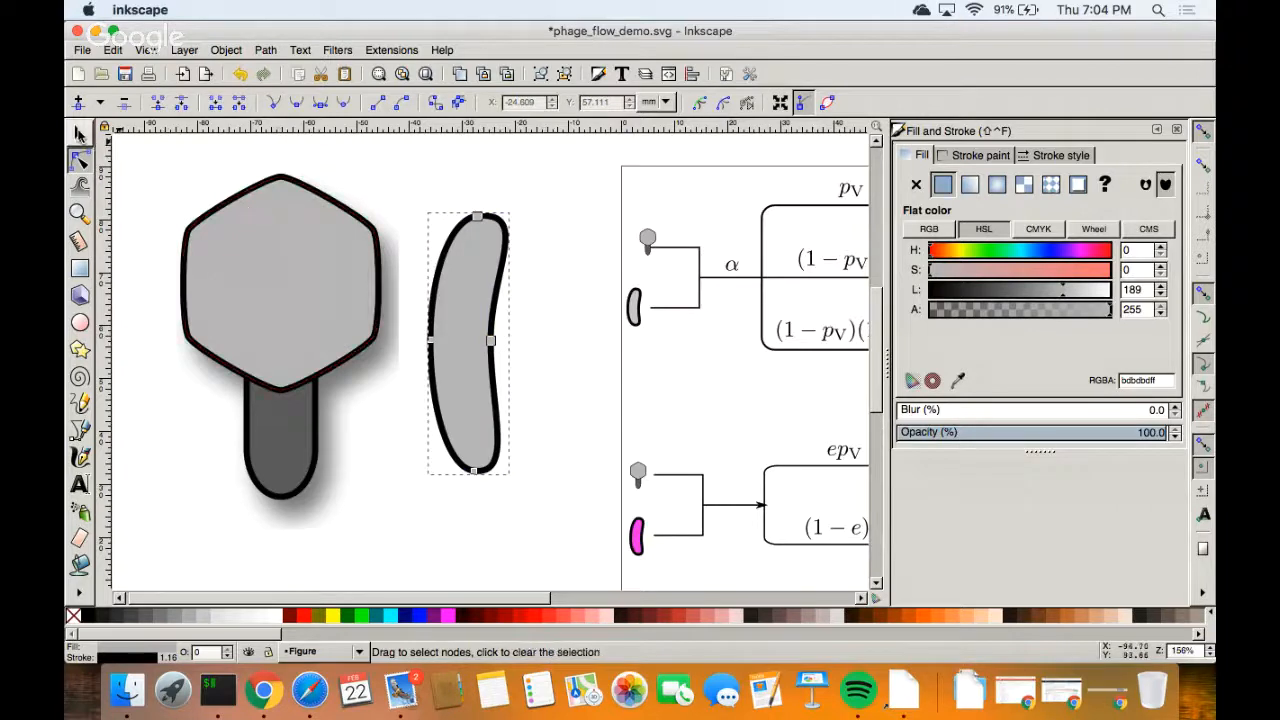
pyautogui.click(80, 133)
# Draw a second tall ellipse about 10 mm wide and 36 mm high beside the bacterium and move it down to about Y 36.8 mm.
pyautogui.click(80, 322)
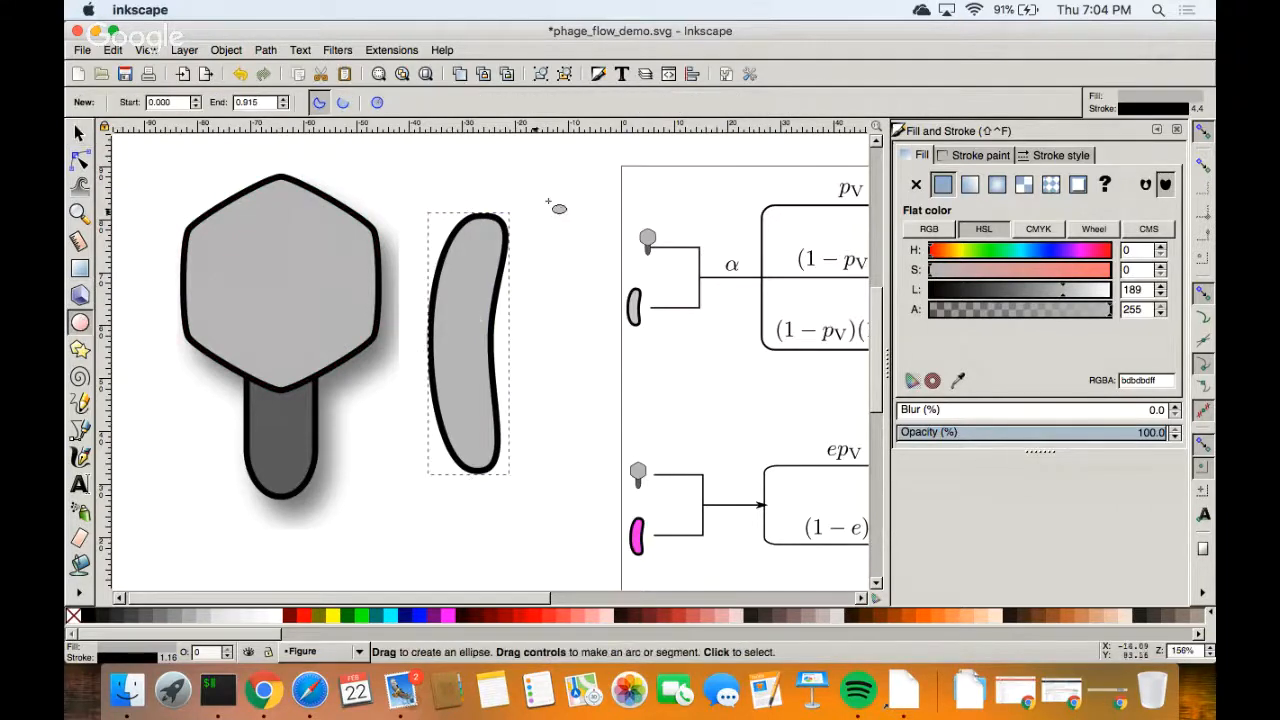
pyautogui.moveTo(555, 204); pyautogui.dragTo(597, 384)
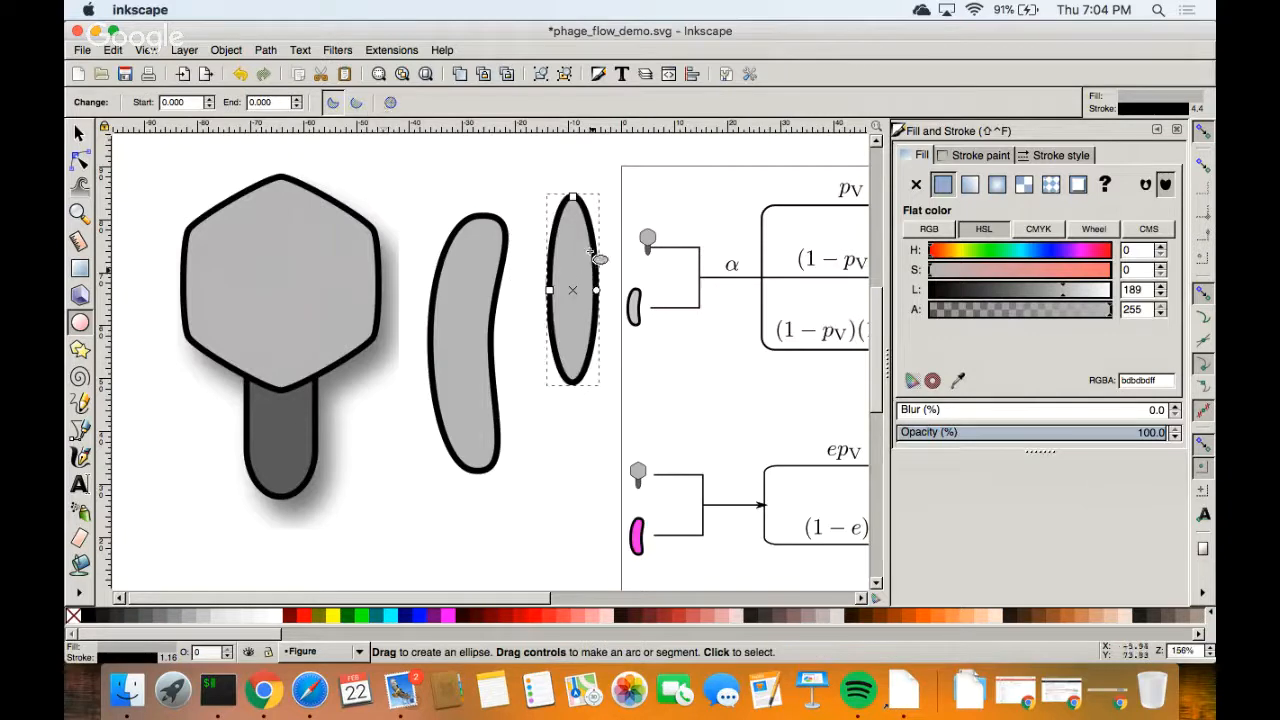
pyautogui.click(80, 133)
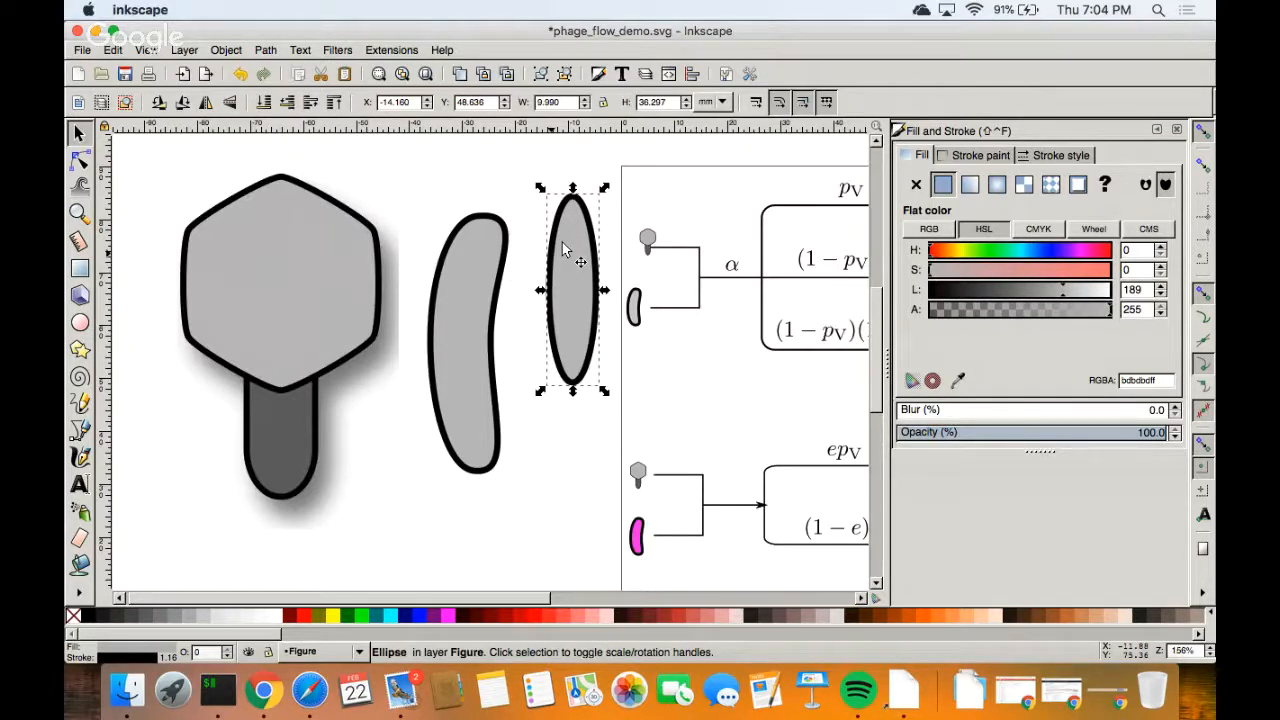
pyautogui.moveTo(563, 250); pyautogui.dragTo(563, 312)
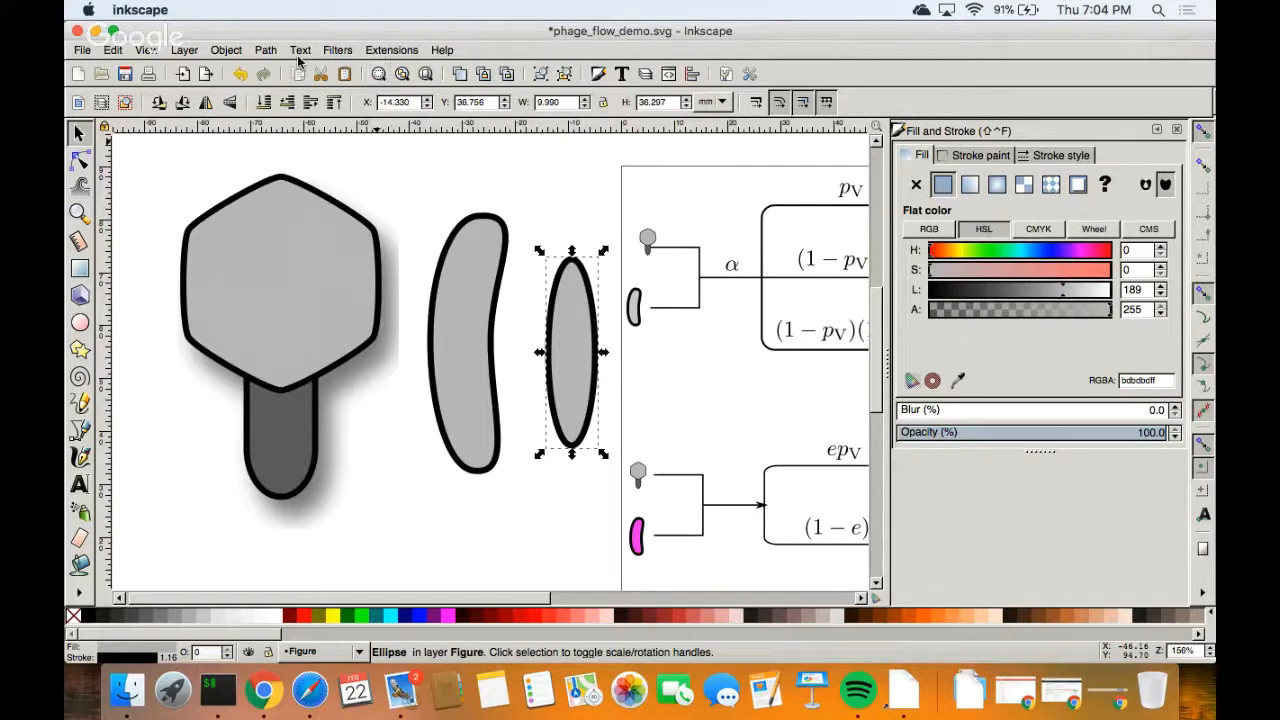
# Convert the second ellipse to a path and stretch its upper-right segment far outward over the diagram page.
pyautogui.click(266, 50)
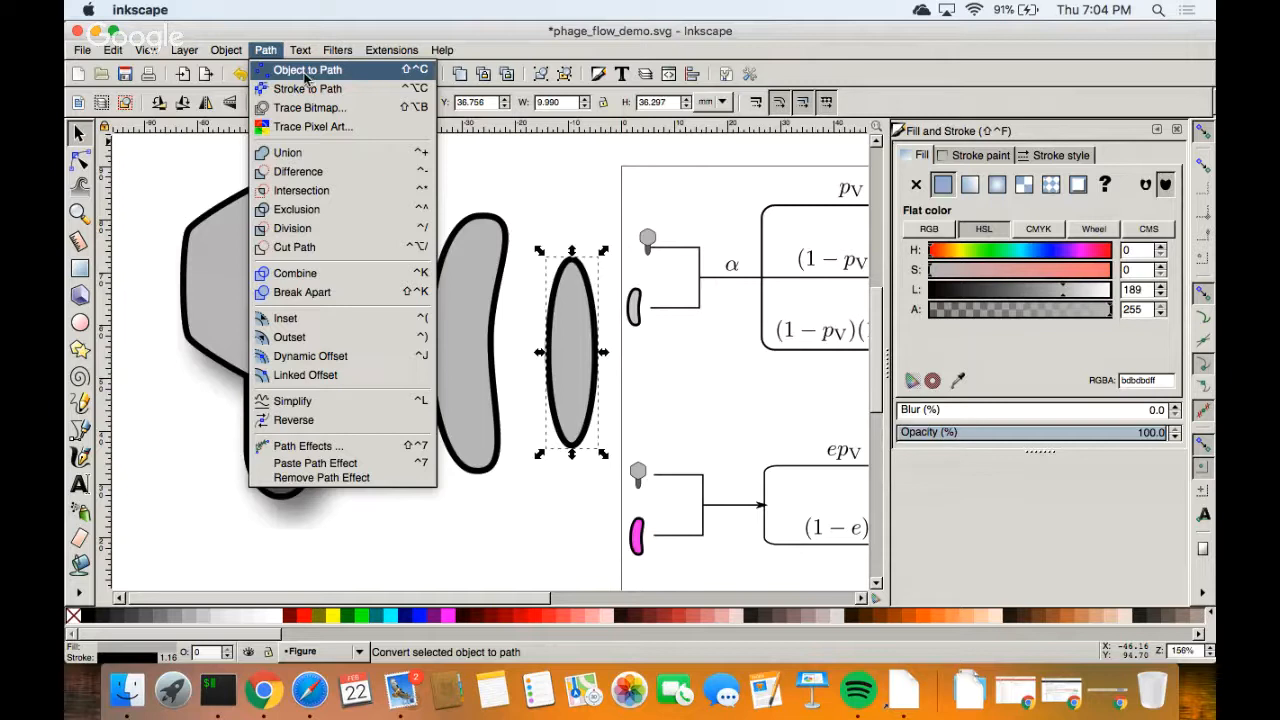
pyautogui.click(305, 76)
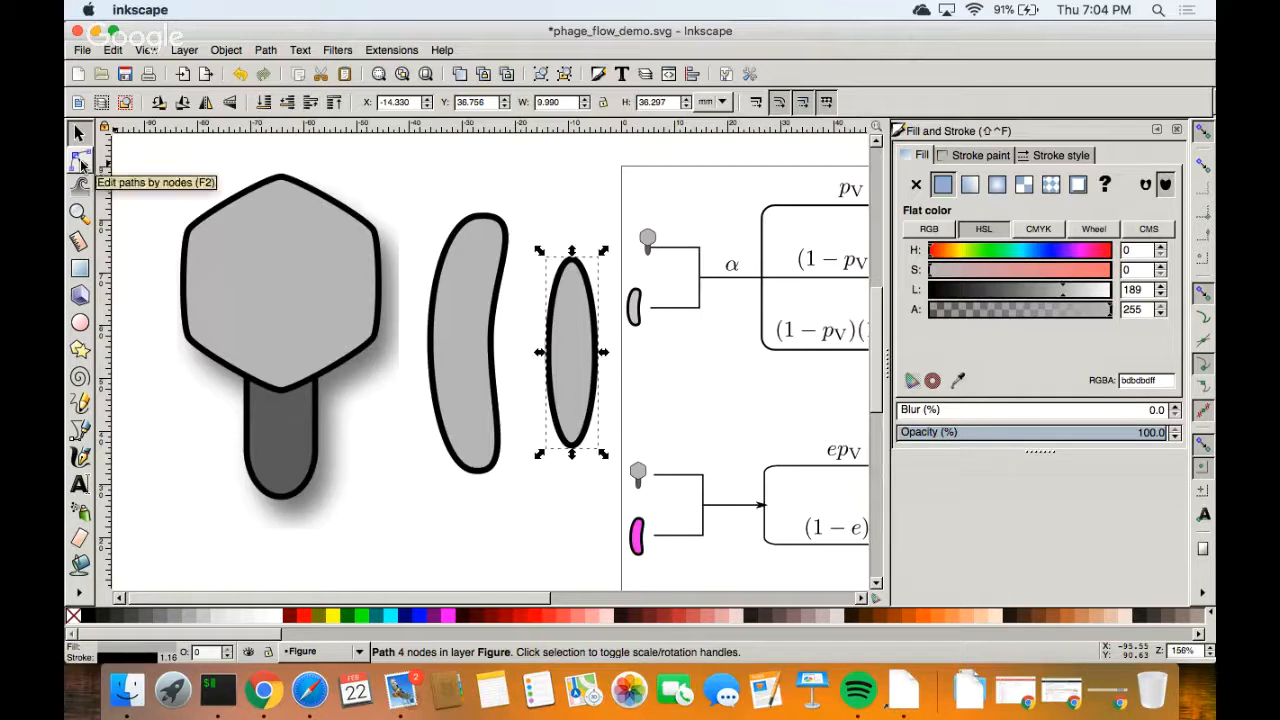
pyautogui.doubleClick(557, 292)
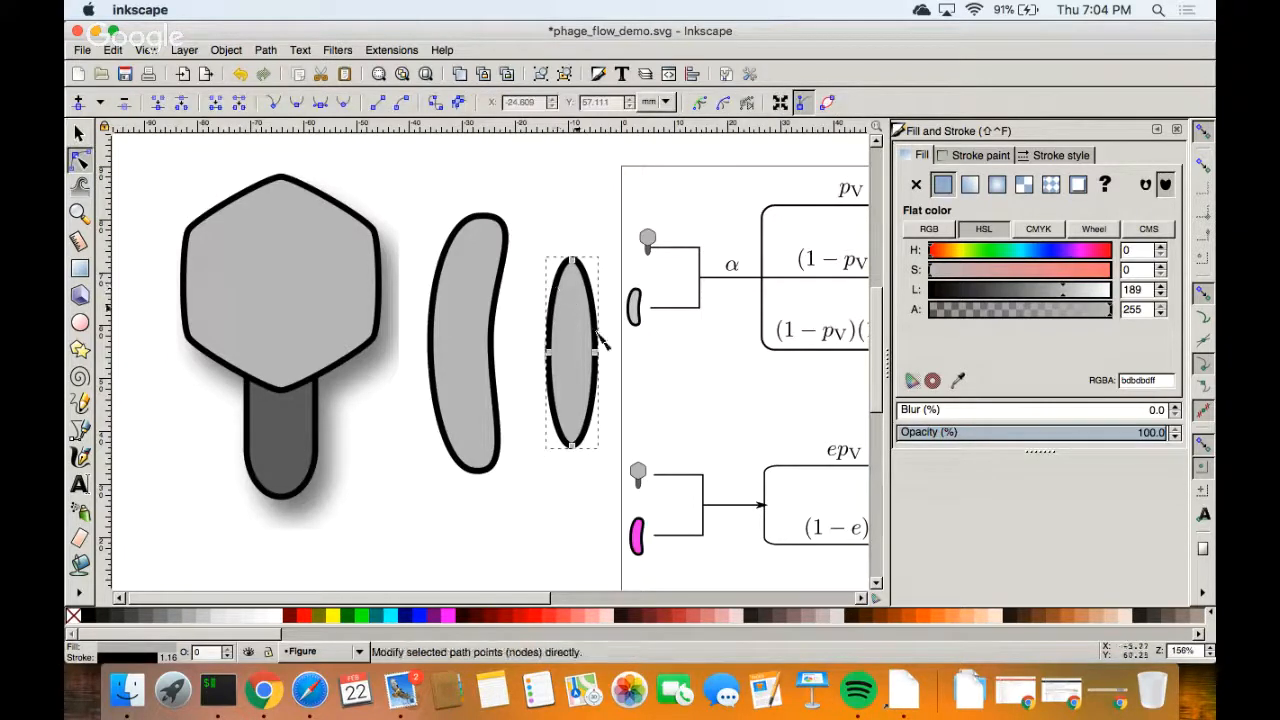
pyautogui.moveTo(586, 357); pyautogui.dragTo(615, 361)
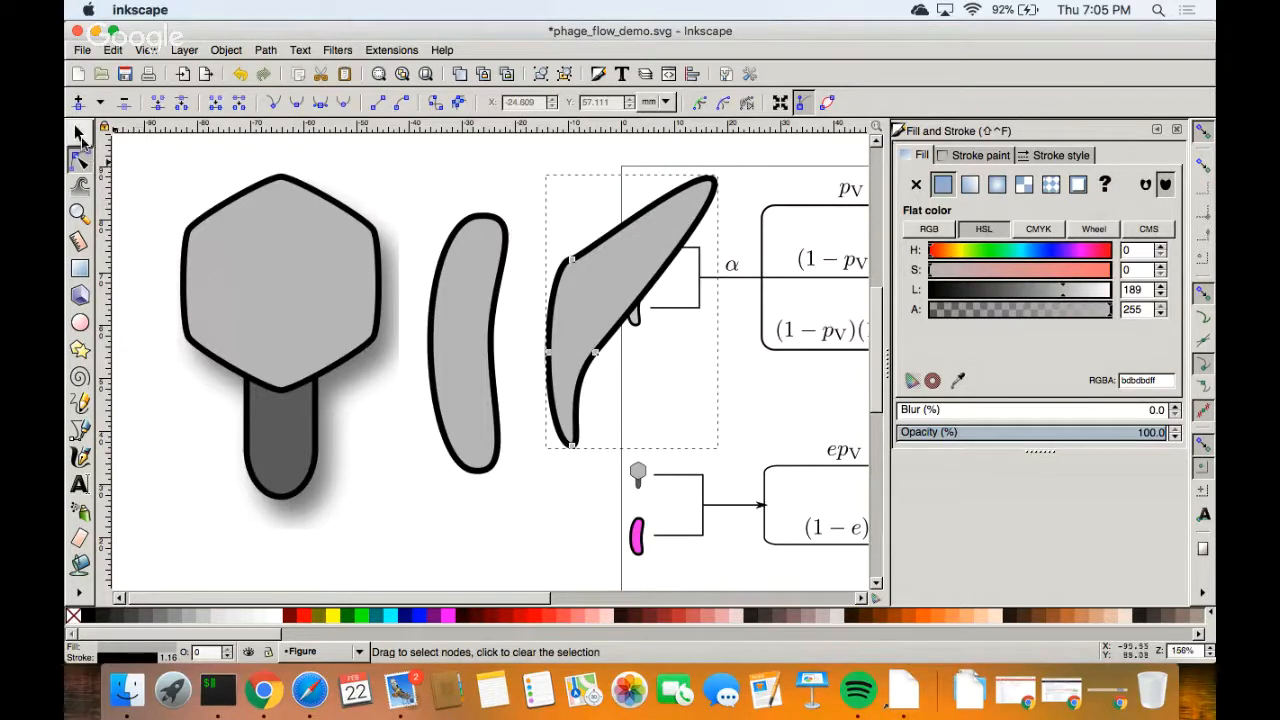
# Delete the distorted second shape.
pyautogui.click(80, 137)
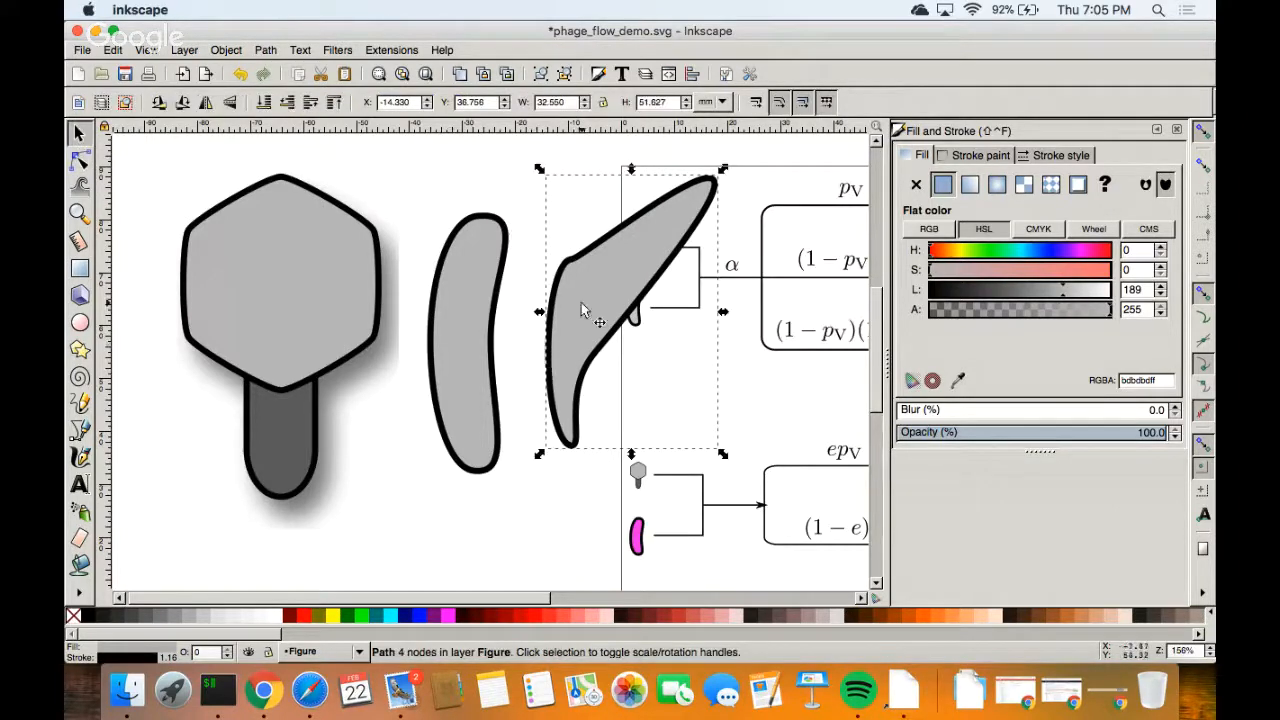
pyautogui.press('Delete')
# Shift the bacterium's top node to about X -27.8 mm, Y 81.3 mm, giving its upper end a sharper bend.
pyautogui.click(80, 160)
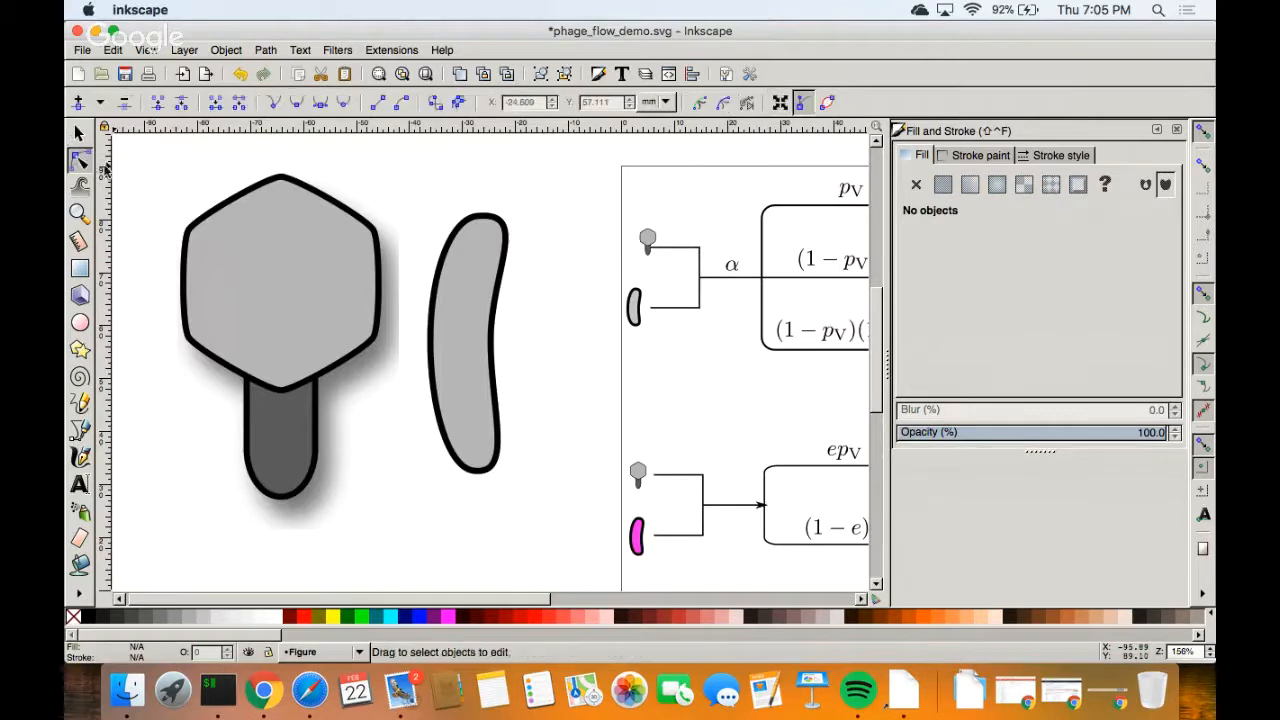
pyautogui.click(479, 217)
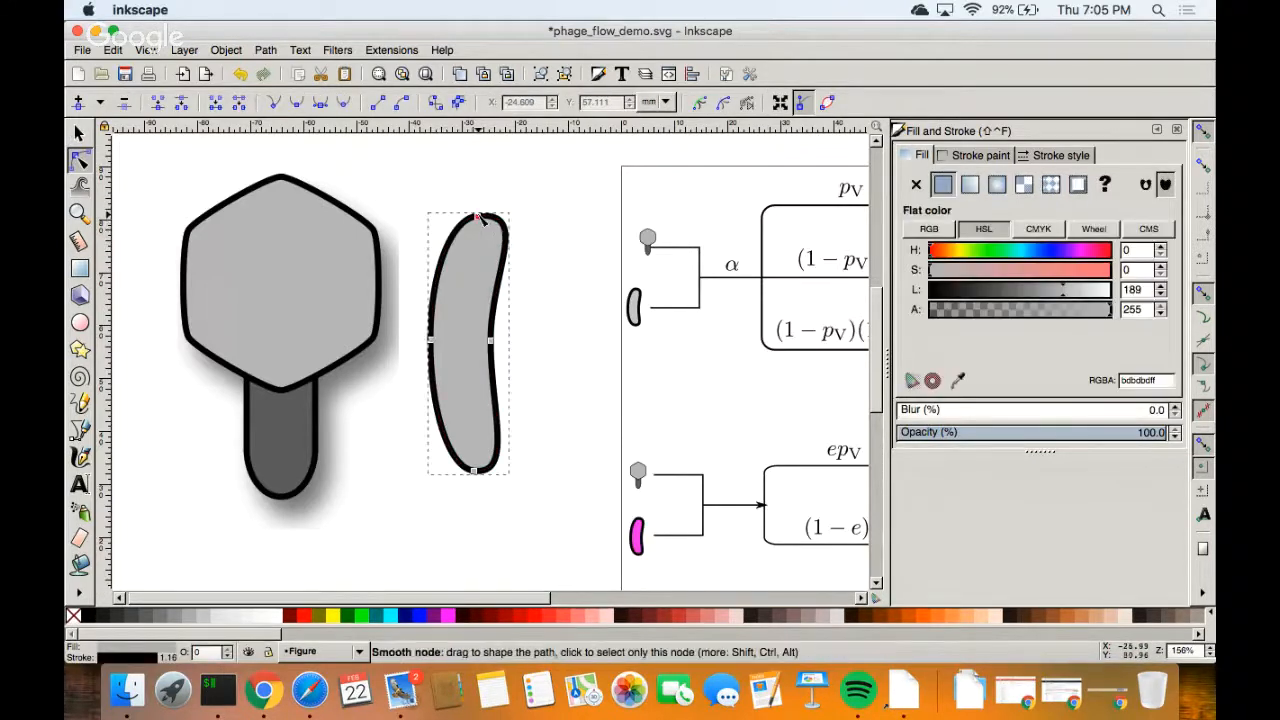
pyautogui.moveTo(479, 217); pyautogui.dragTo(533, 190)
pyautogui.click(566, 362)
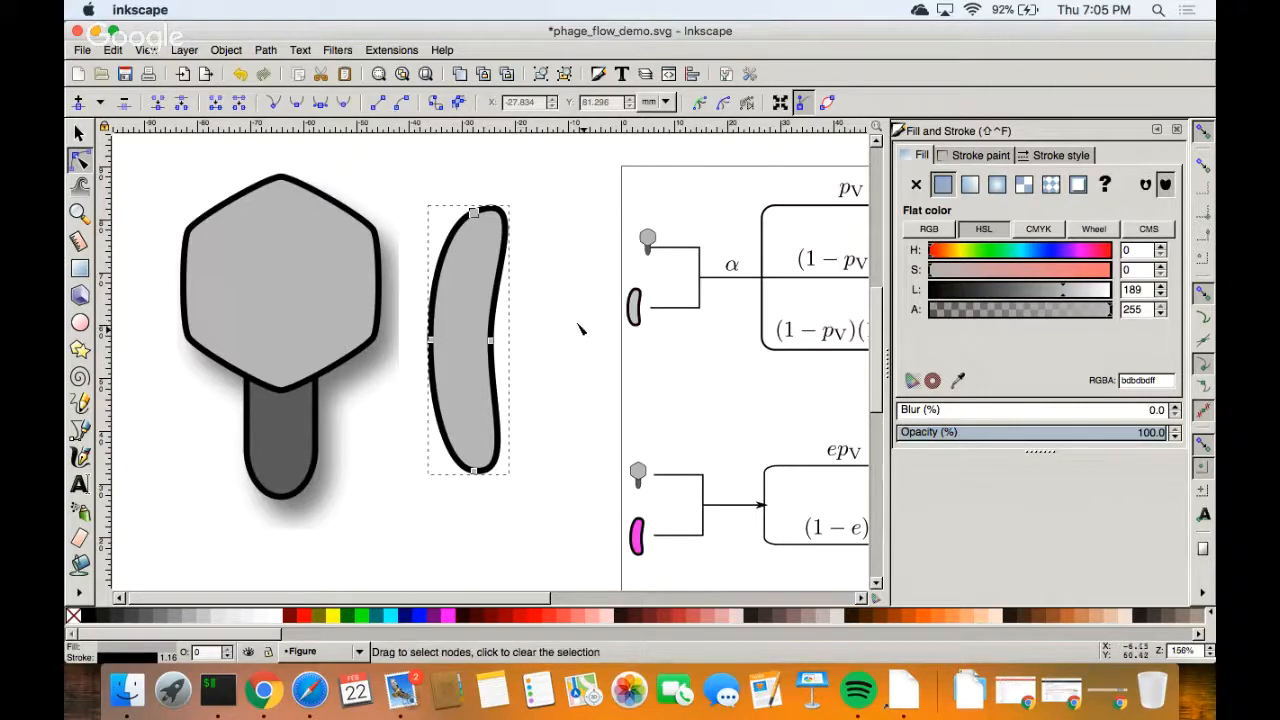
# Scale the bacterium down to about 7.1 mm wide and 15.4 mm high, keeping its upper-left corner in place.
pyautogui.moveTo(577, 322); pyautogui.dragTo(471, 257)
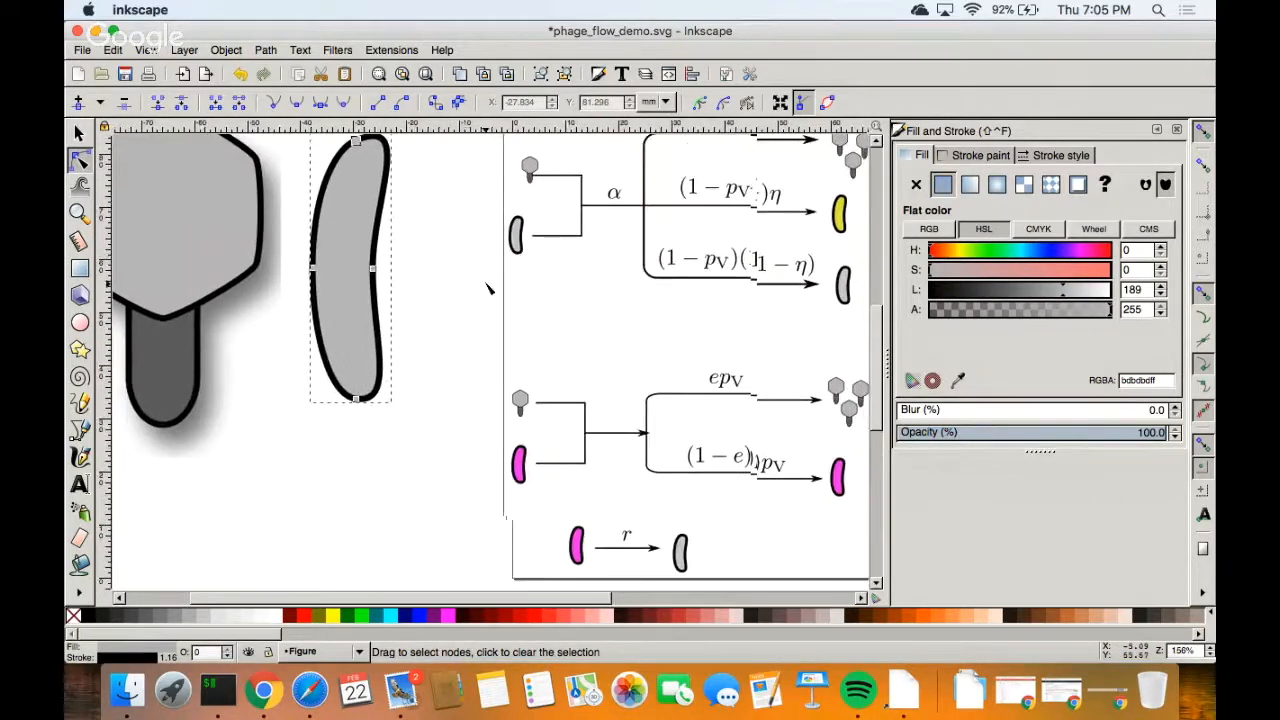
pyautogui.hscroll(5, 488, 288)
pyautogui.scroll(2, 560, 300)
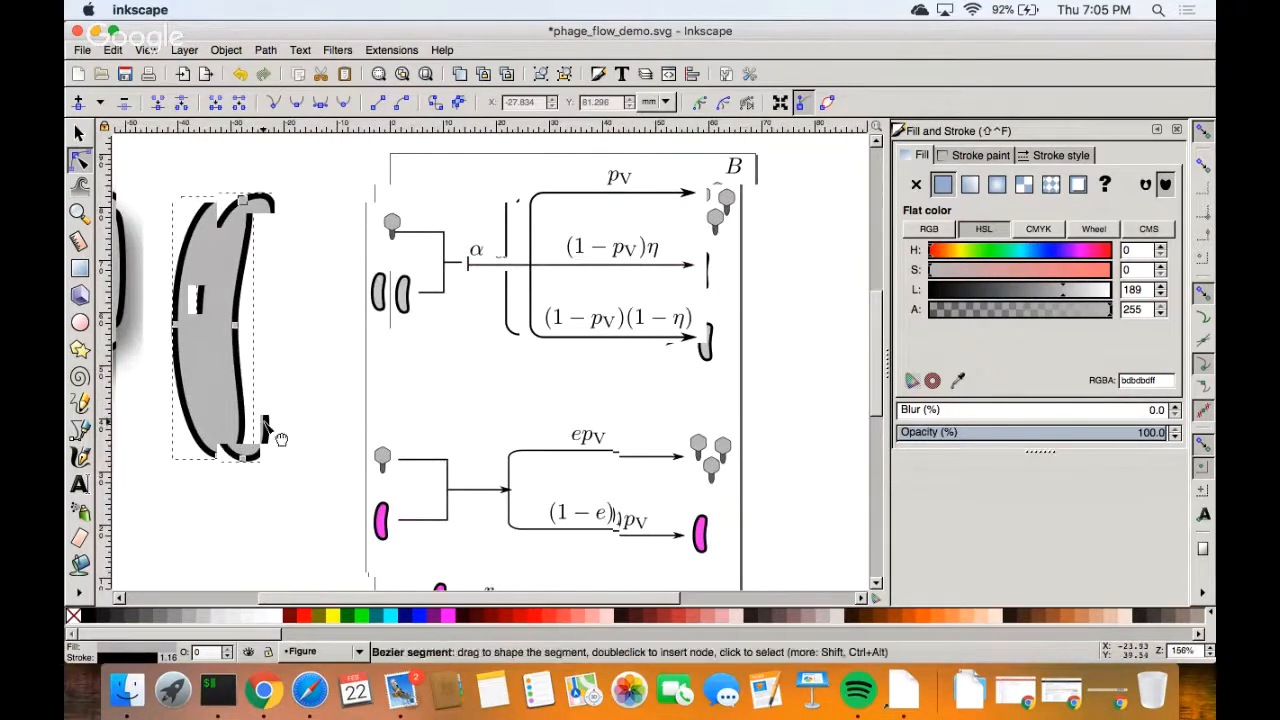
pyautogui.hscroll(-5, 314, 406)
pyautogui.scroll(-2, 406, 357)
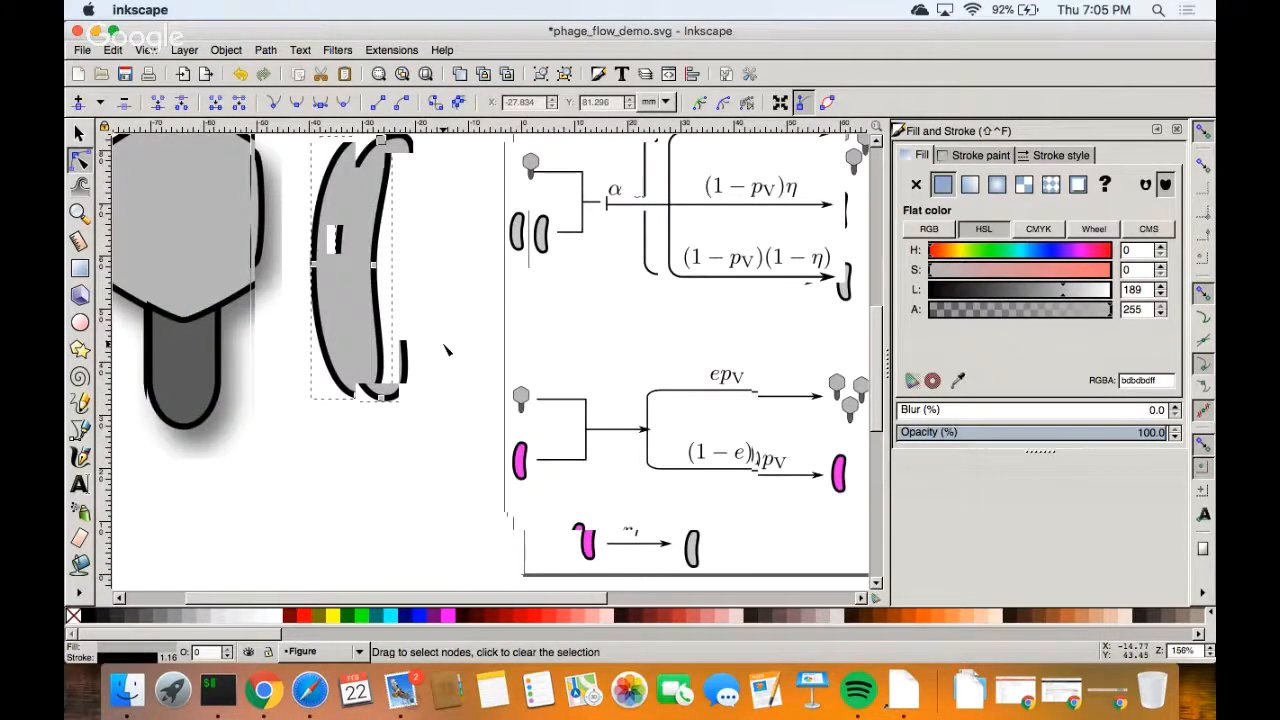
pyautogui.scroll(-1, 447, 349)
pyautogui.hscroll(-10, 455, 335)
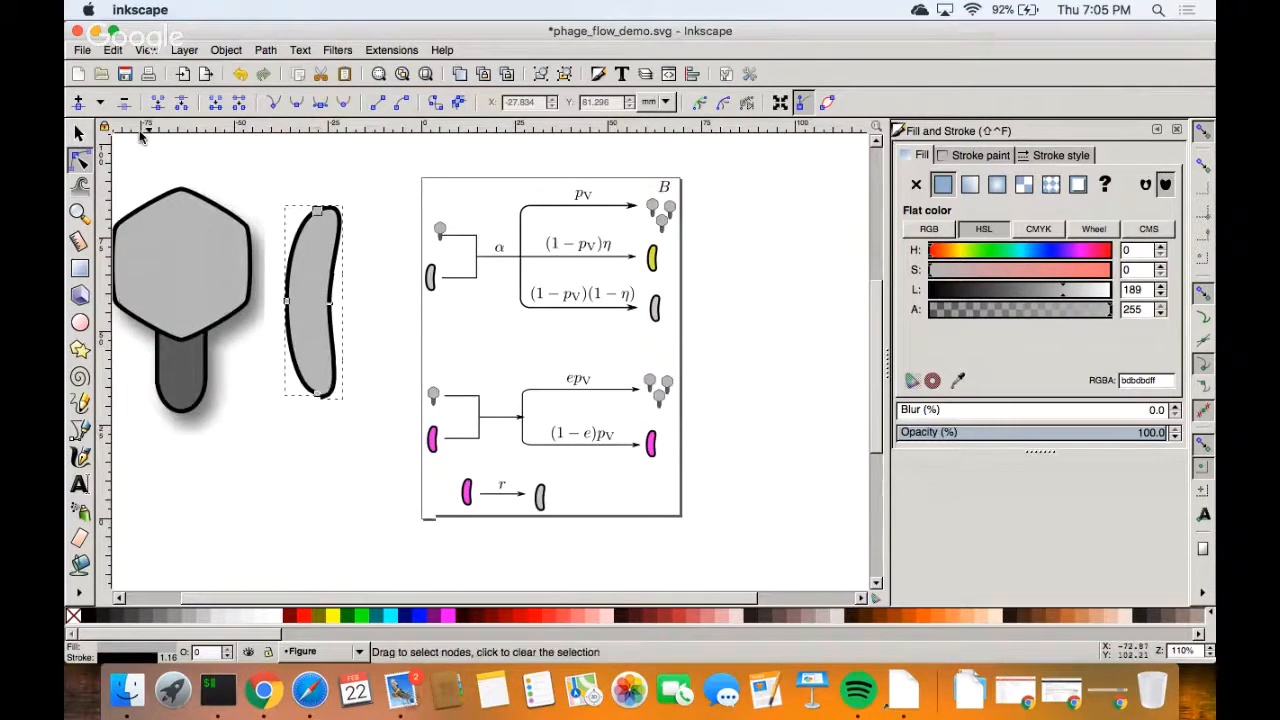
pyautogui.click(79, 132)
pyautogui.moveTo(347, 405); pyautogui.dragTo(320, 282)
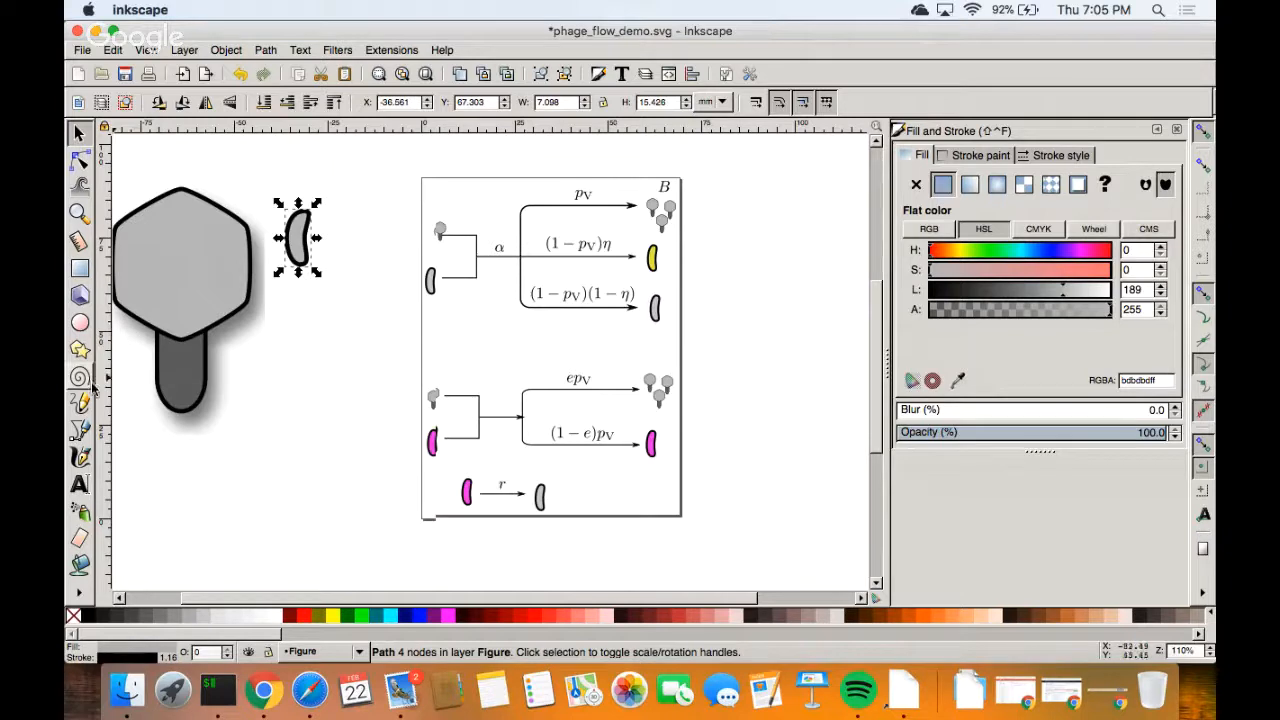
# Draw a straight horizontal line about 38 mm long between the phage and the diagram page, below the bacterium.
pyautogui.click(81, 432)
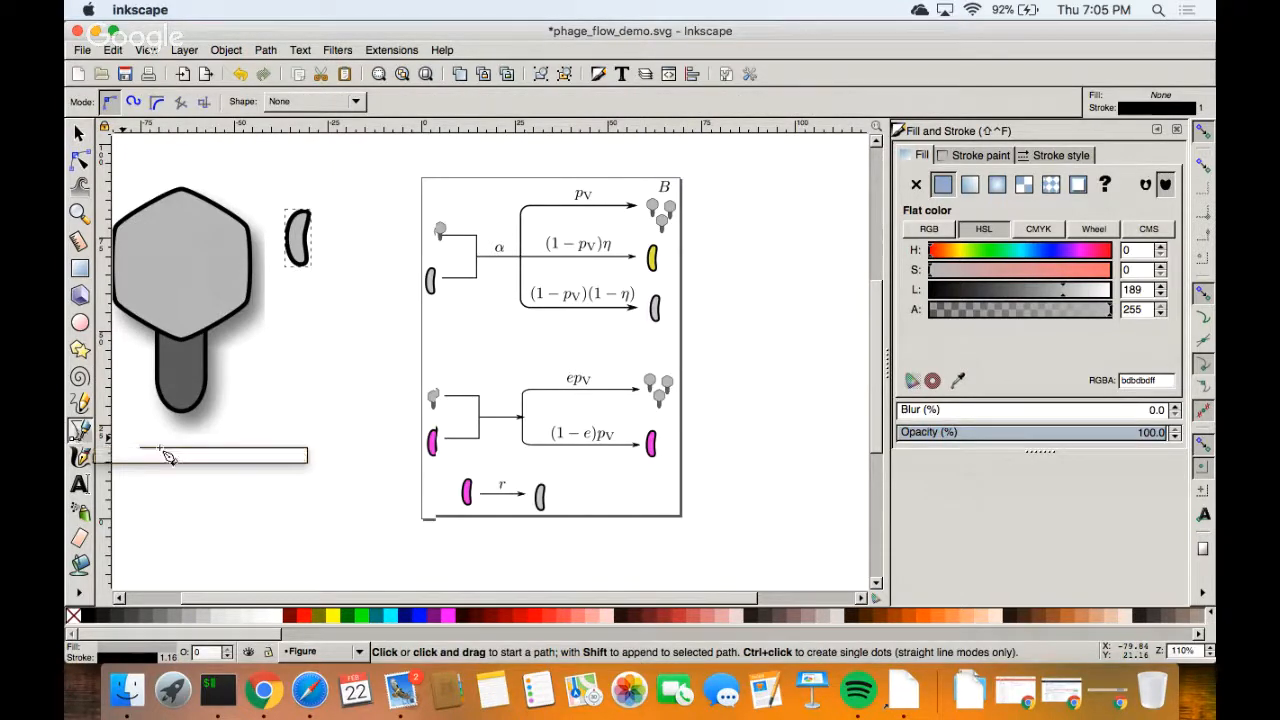
pyautogui.click(259, 374)
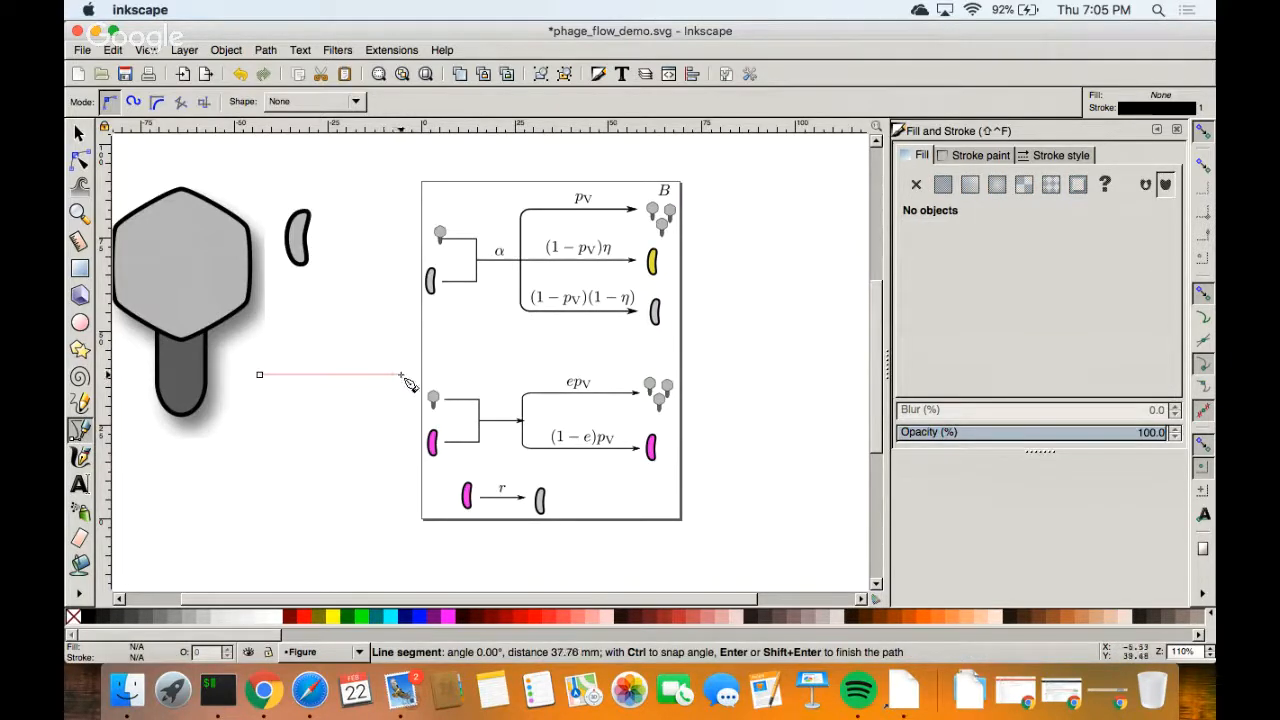
pyautogui.click(400, 375)
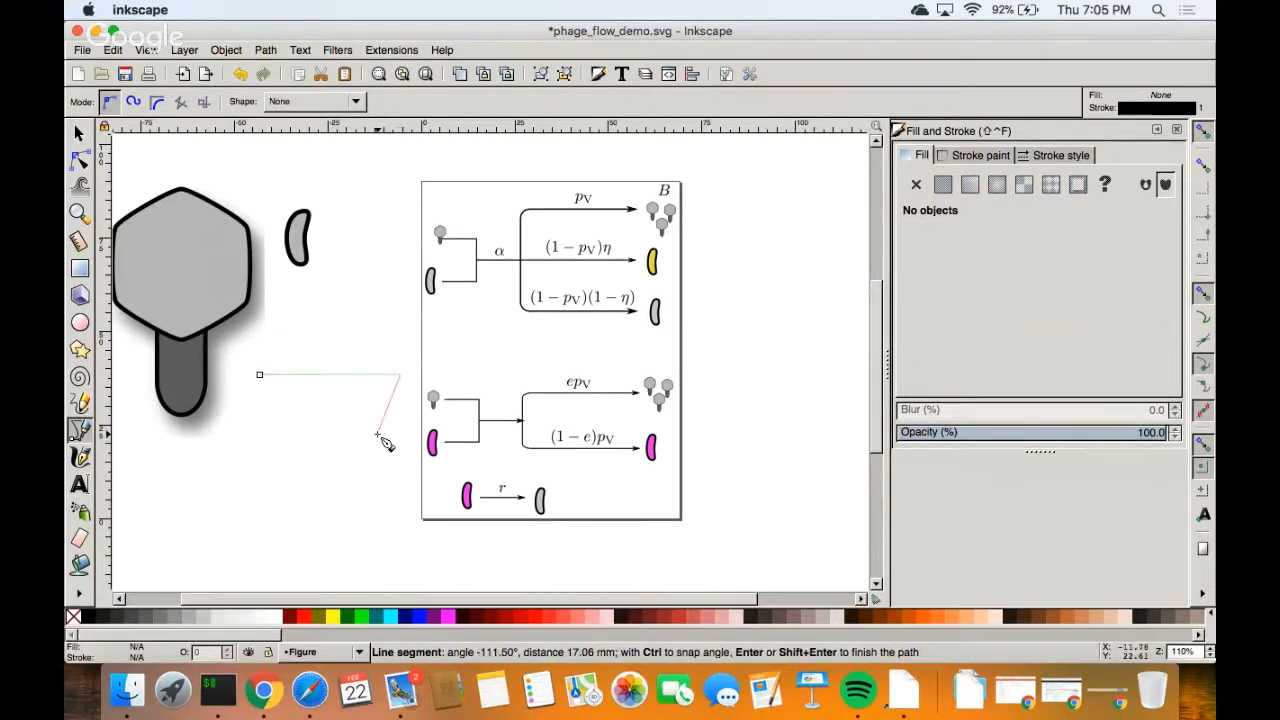
pyautogui.press('Return')
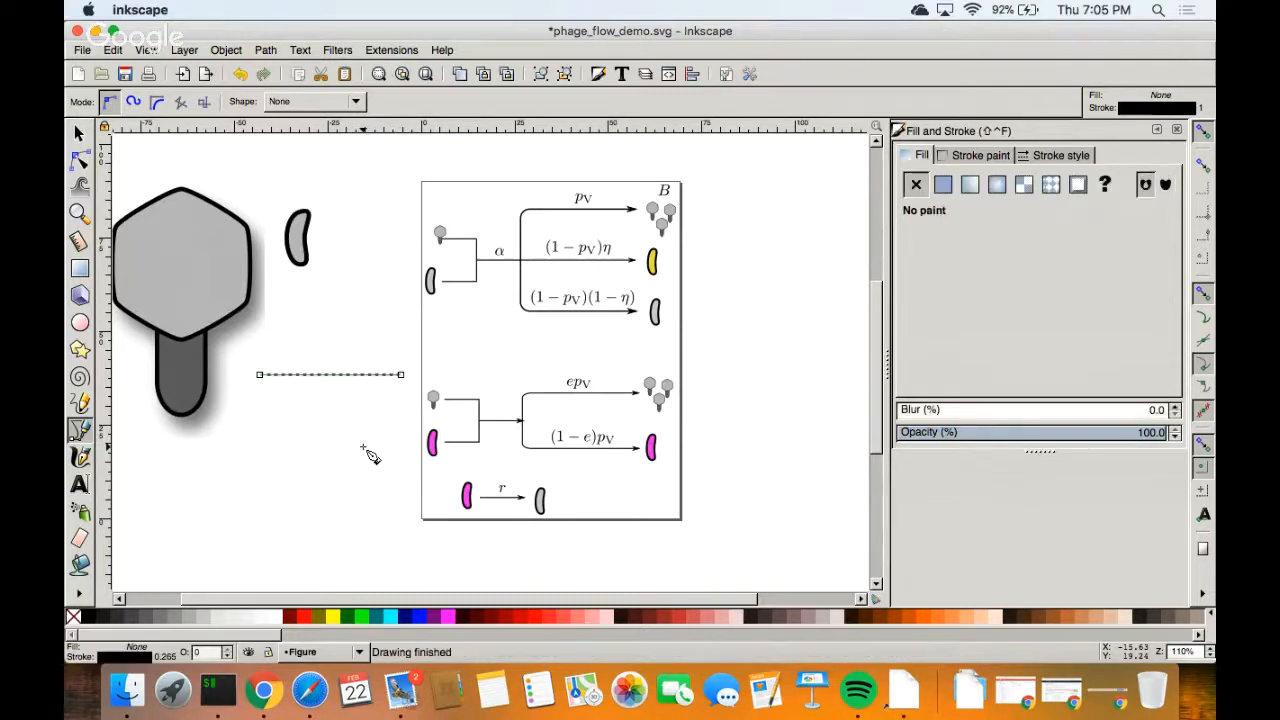
# Add a right-pointing arrowhead as the end marker of the new horizontal line.
pyautogui.click(1085, 157)
pyautogui.click(1166, 238)
pyautogui.click(1168, 248)
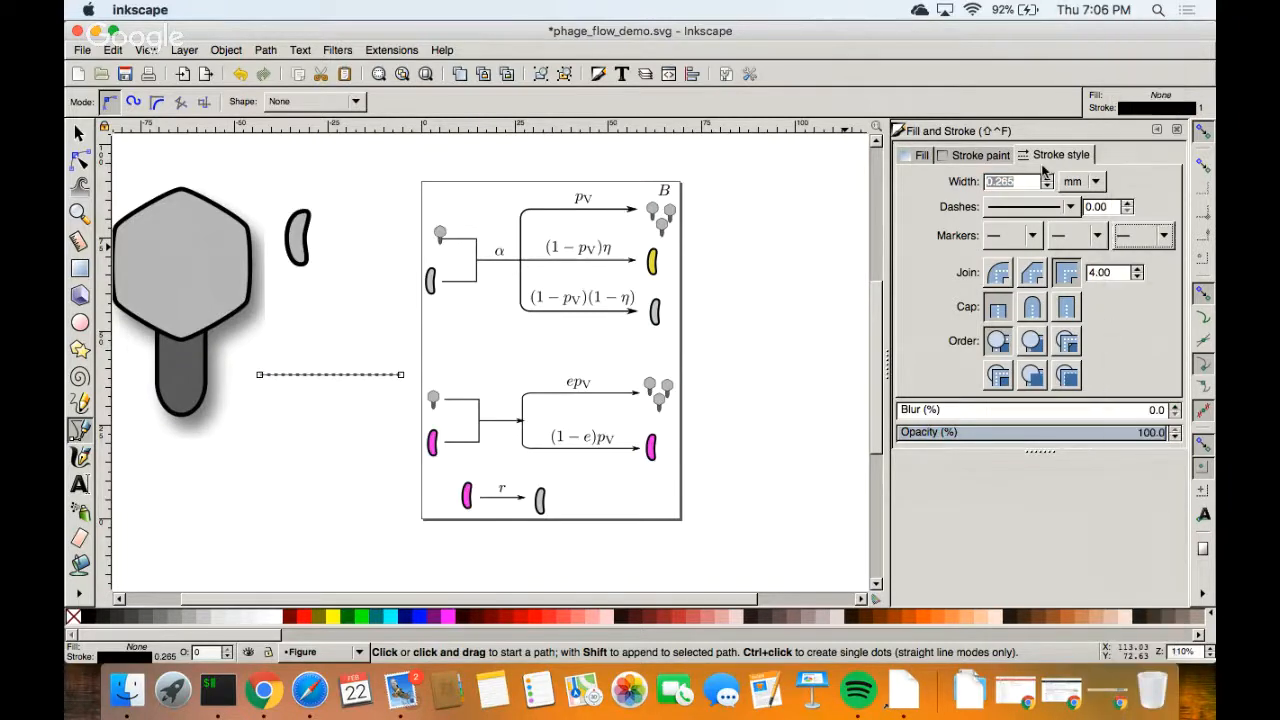
pyautogui.click(1166, 237)
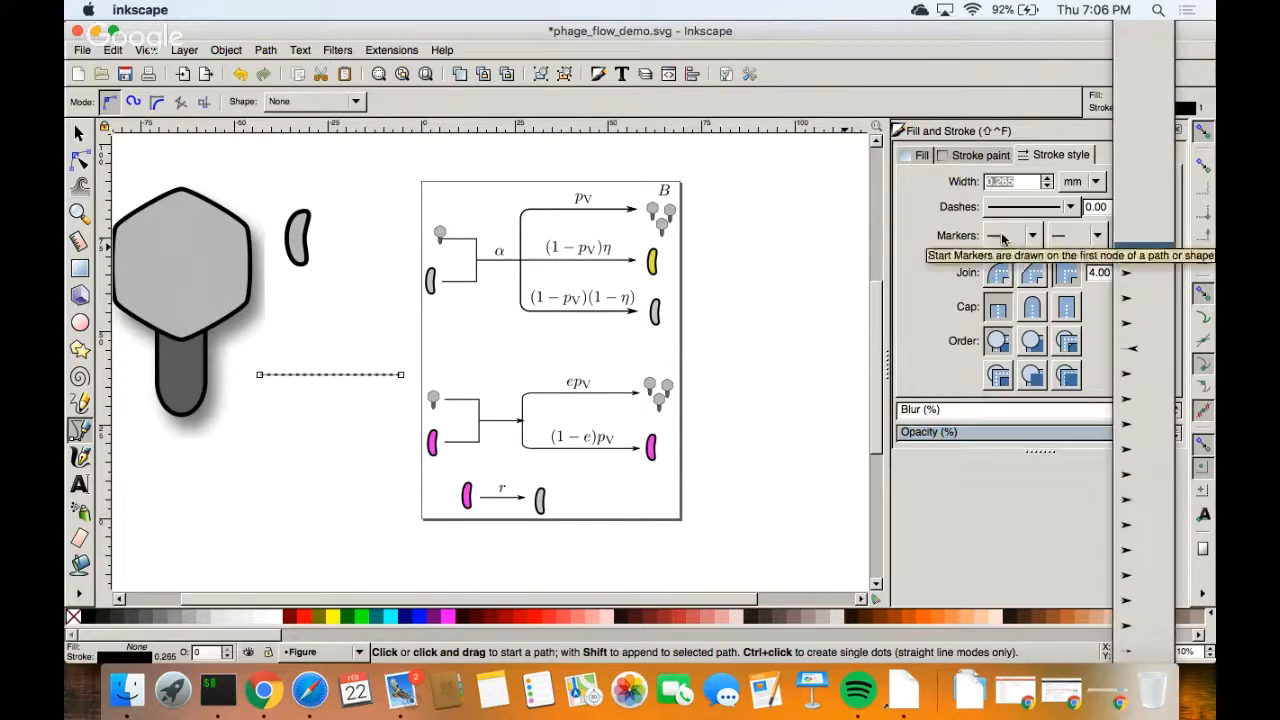
pyautogui.click(1137, 316)
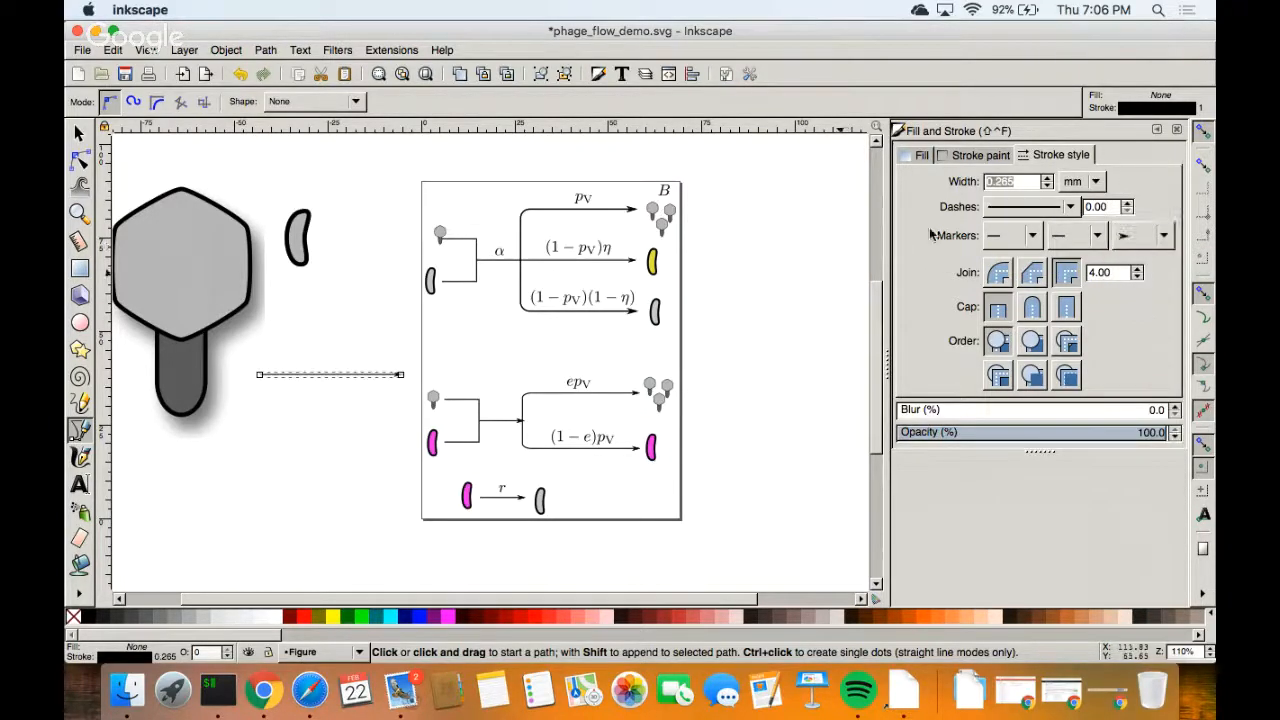
pyautogui.click(743, 252)
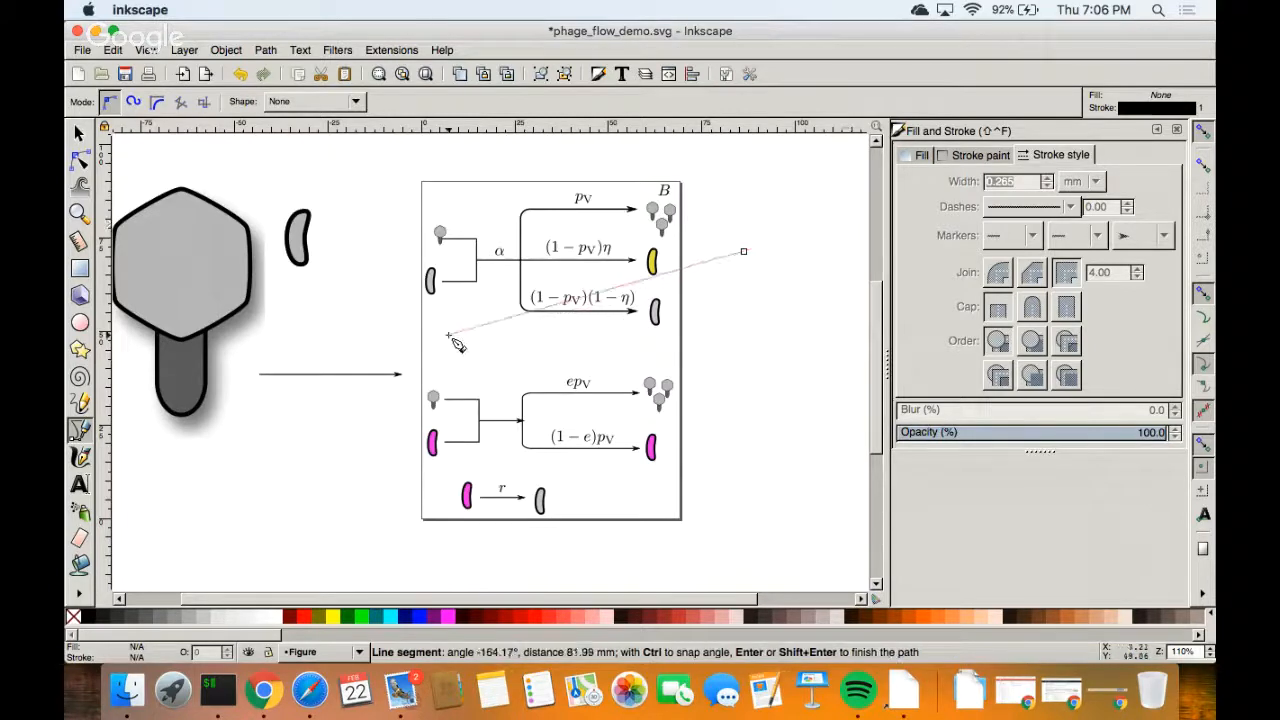
pyautogui.press('Escape')
# Select the horizontal arrow line and increase its stroke width to 1.165 mm.
pyautogui.press('s')
pyautogui.click(398, 375)
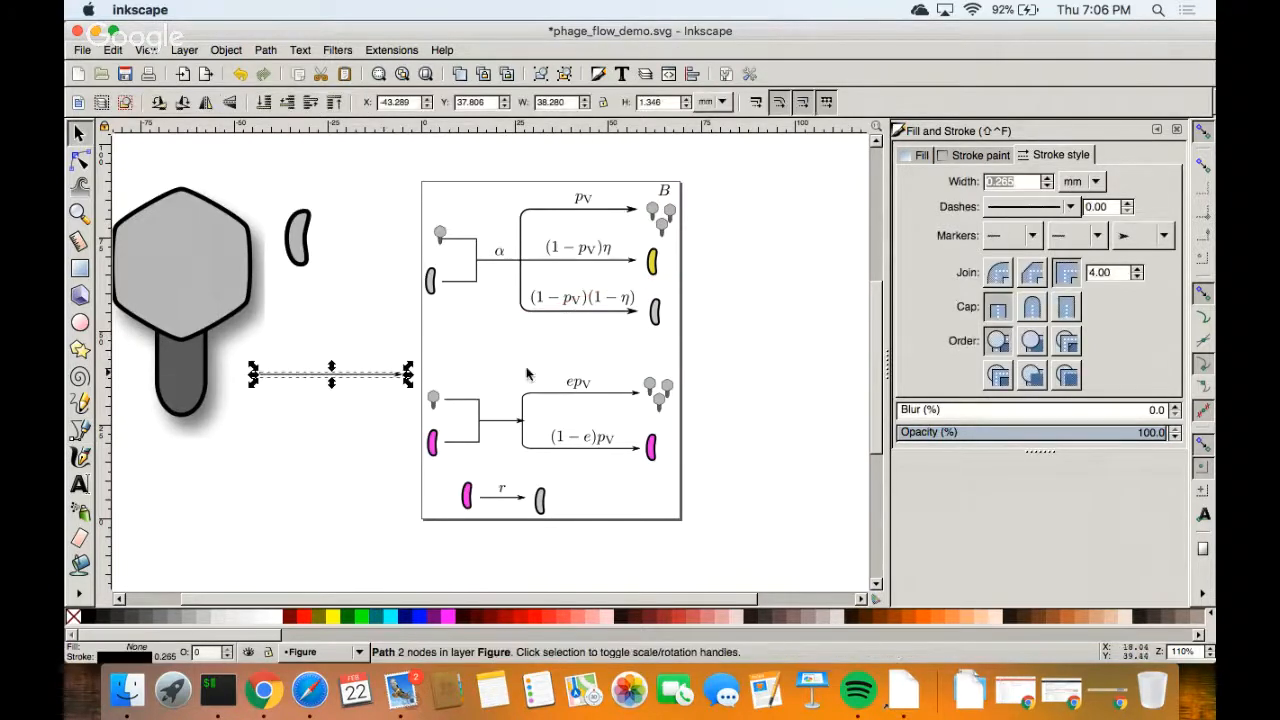
pyautogui.click(1047, 177)
pyautogui.click(1047, 177)
pyautogui.click(1047, 177)
pyautogui.click(1047, 177)
pyautogui.click(1052, 177)
pyautogui.click(1052, 177)
pyautogui.click(1052, 177)
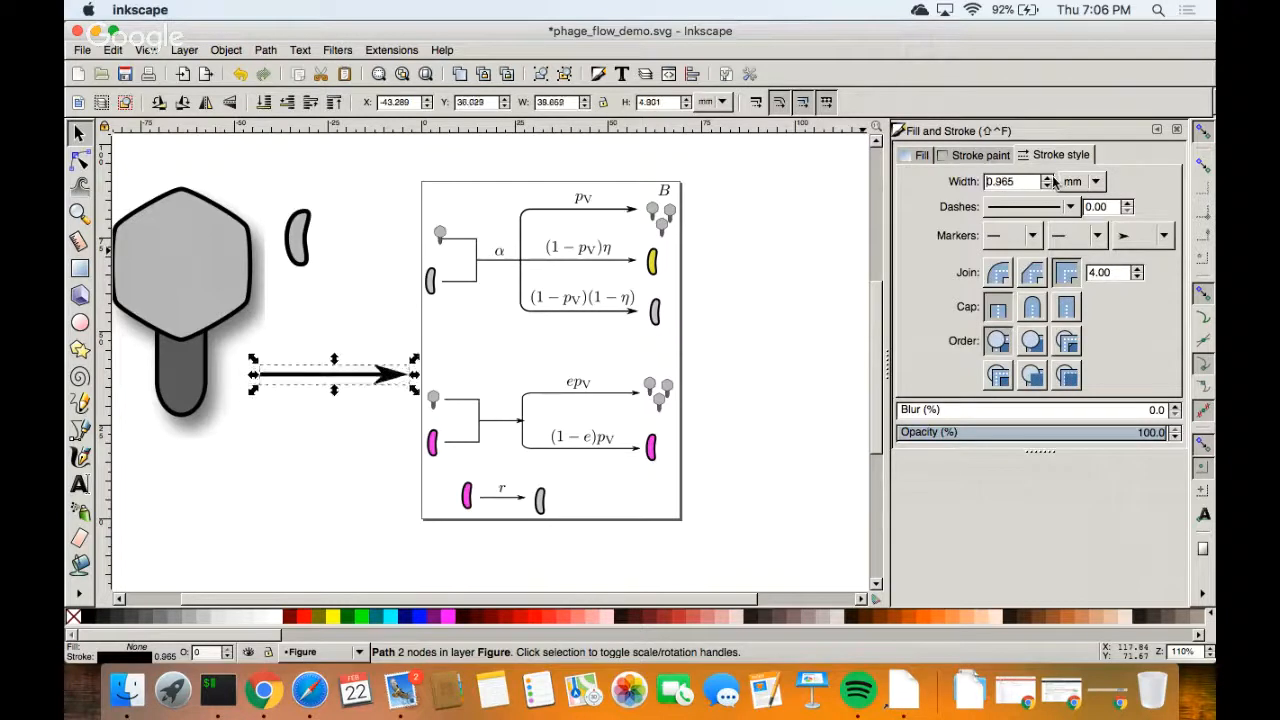
pyautogui.click(1052, 177)
pyautogui.click(1052, 177)
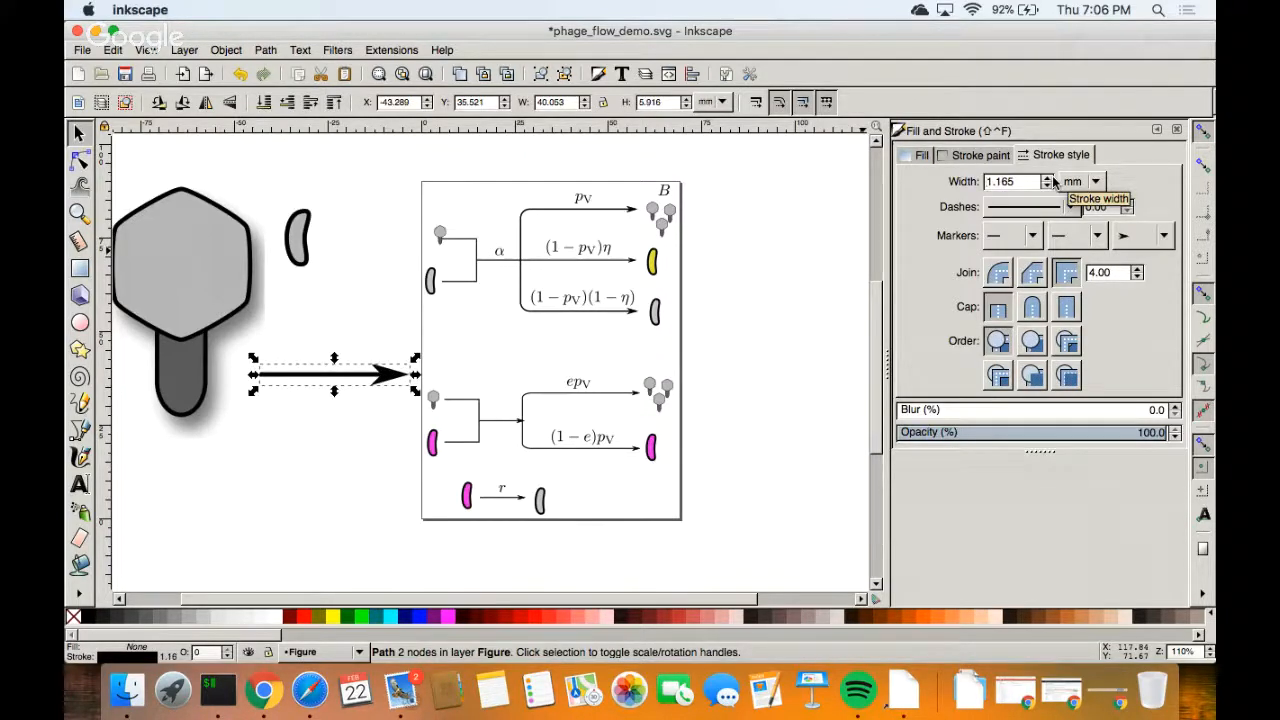